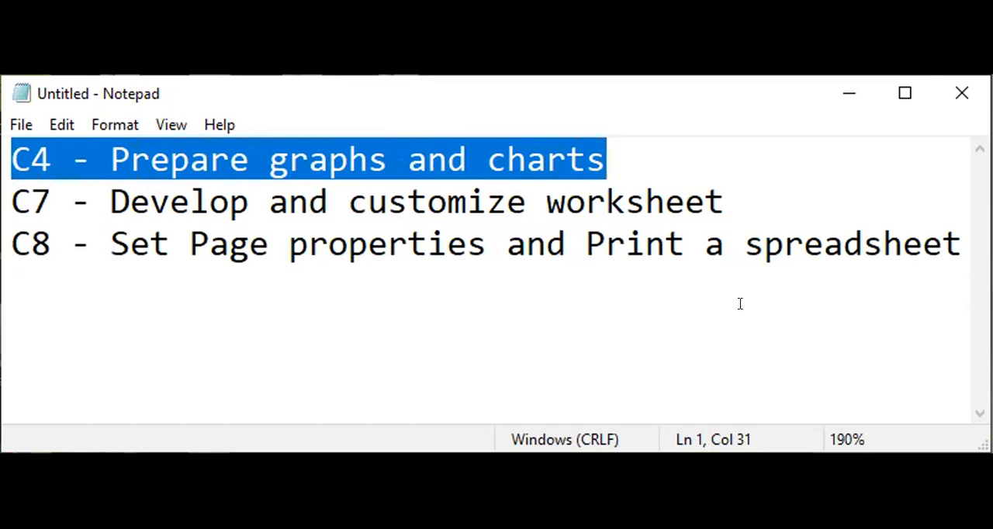
# Step: Maximize the Notepad topic list and switch to the COVID-19 dashboard in Chrome
pyautogui.click(903, 93)
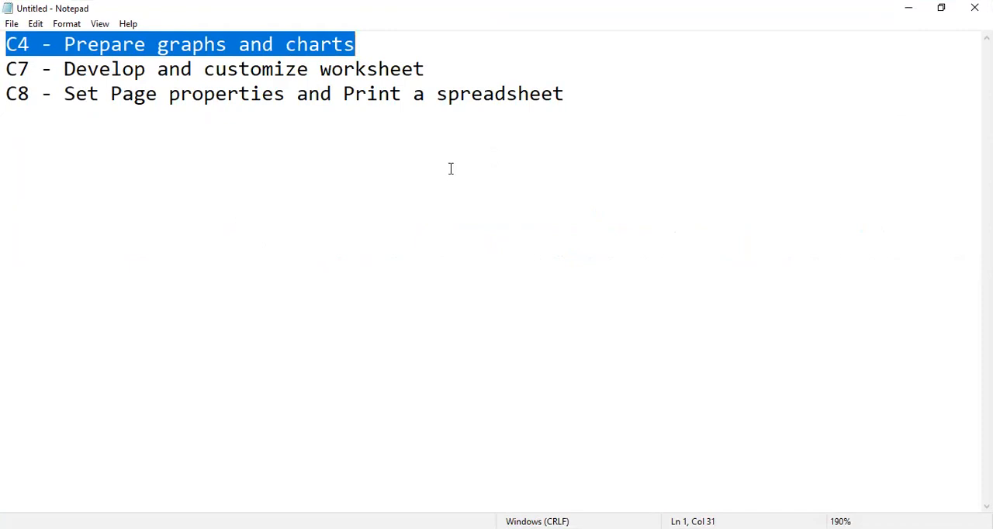
pyautogui.click(208, 497)
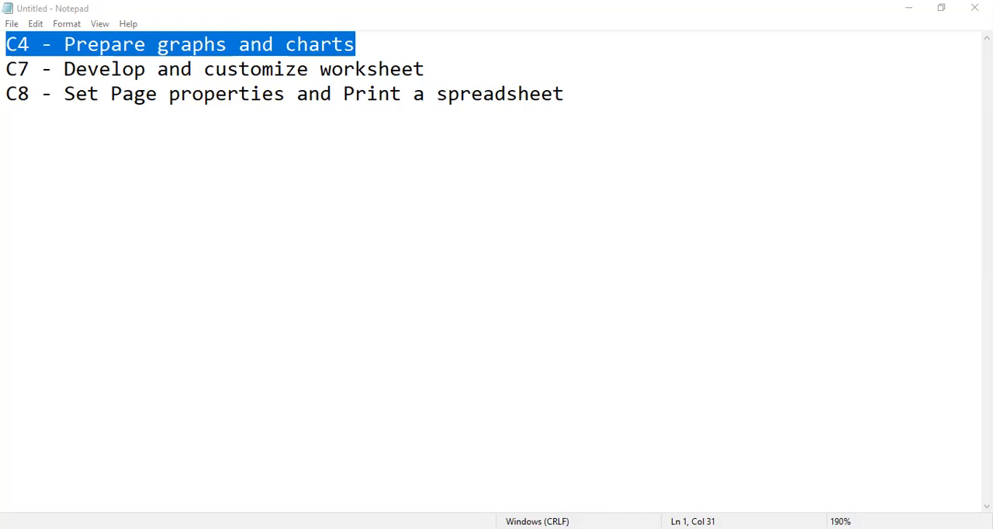
pyautogui.hotkey('alt', 'Tab')
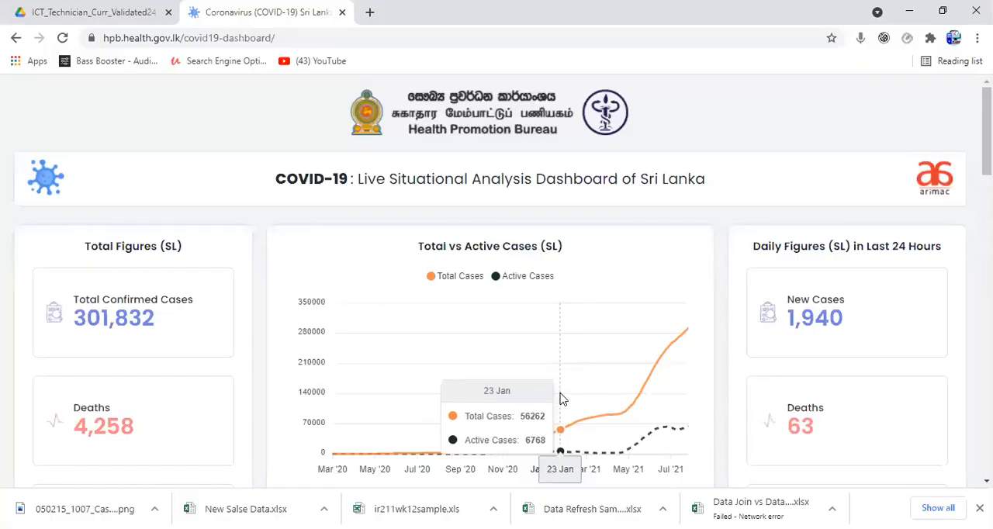
# Step: Examine the dashboard's title, total and daily figures for Sri Lanka, and the Total vs Active Cases line chart
pyautogui.scroll(1, 562, 398)
pyautogui.moveTo(416, 178); pyautogui.dragTo(518, 192)
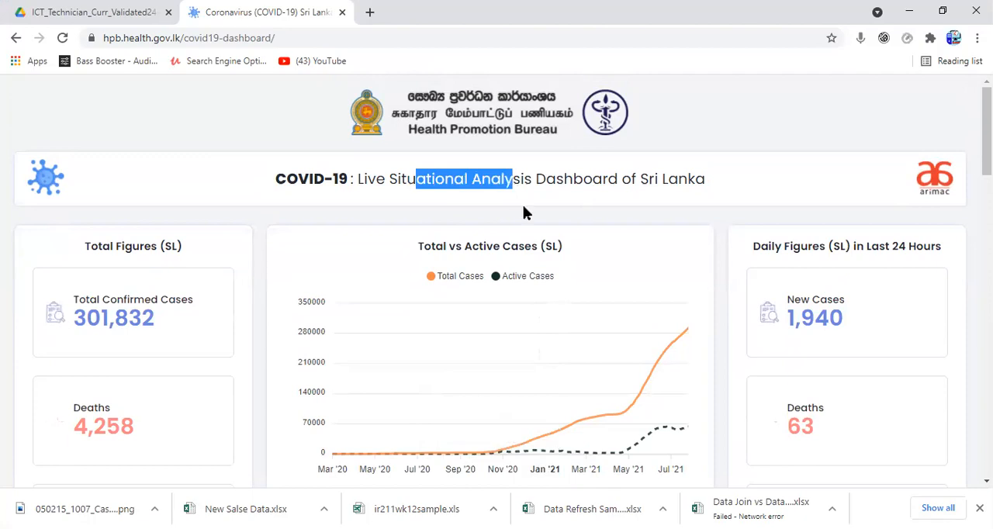
pyautogui.scroll(-3, 583, 279)
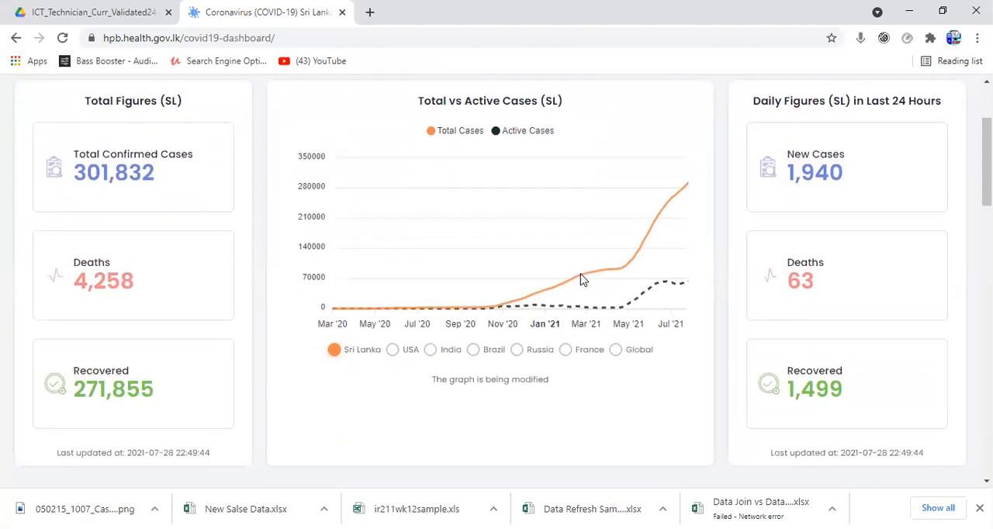
pyautogui.scroll(-7, 583, 279)
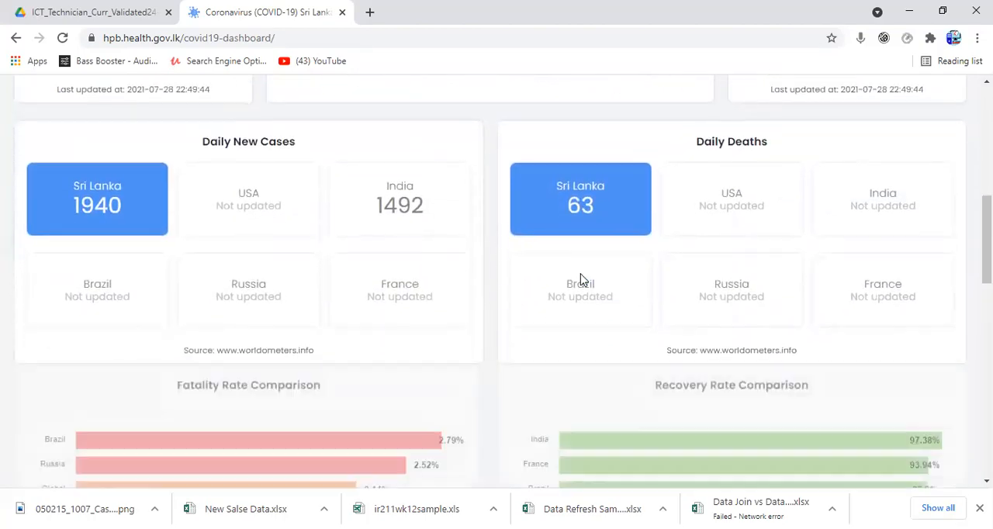
pyautogui.scroll(-4, 583, 279)
pyautogui.scroll(10, 583, 279)
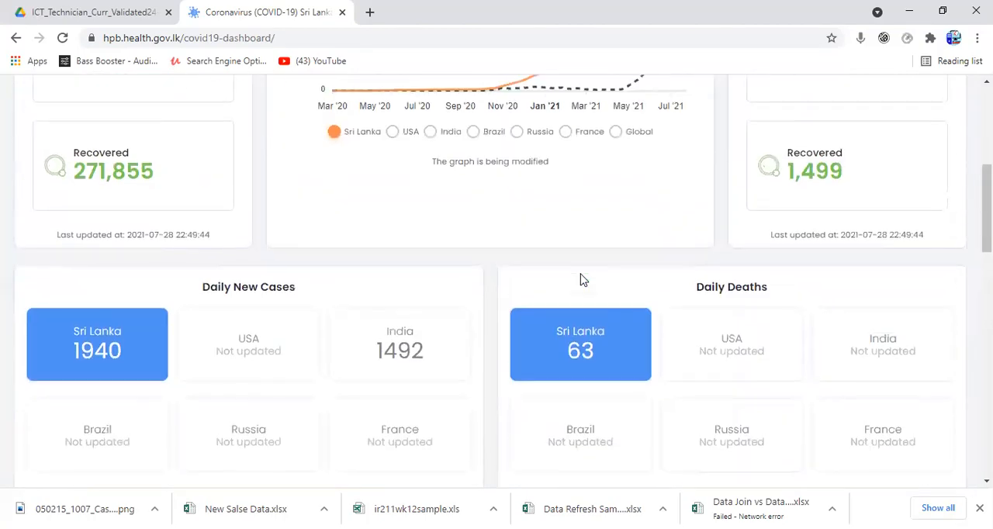
pyautogui.scroll(3, 583, 280)
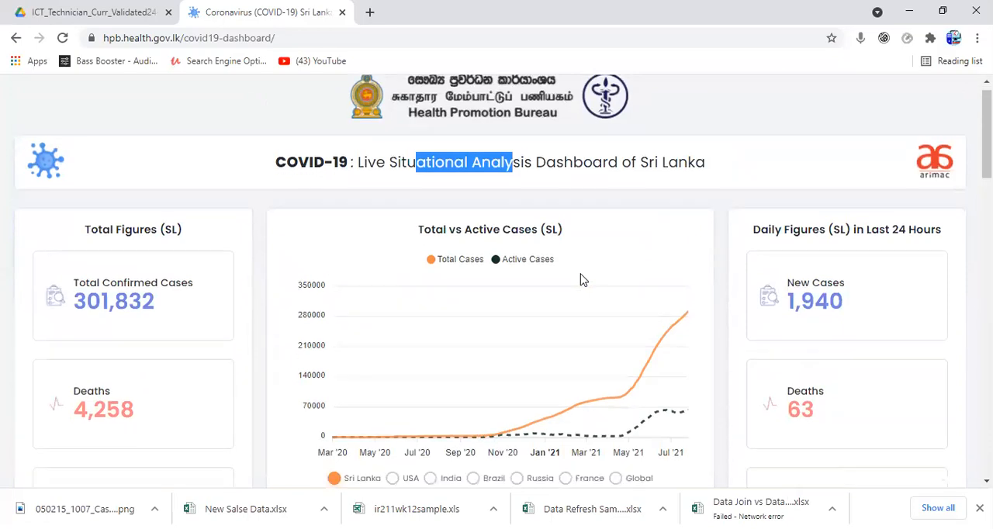
pyautogui.scroll(-1, 545, 247)
pyautogui.moveTo(422, 174); pyautogui.dragTo(543, 175)
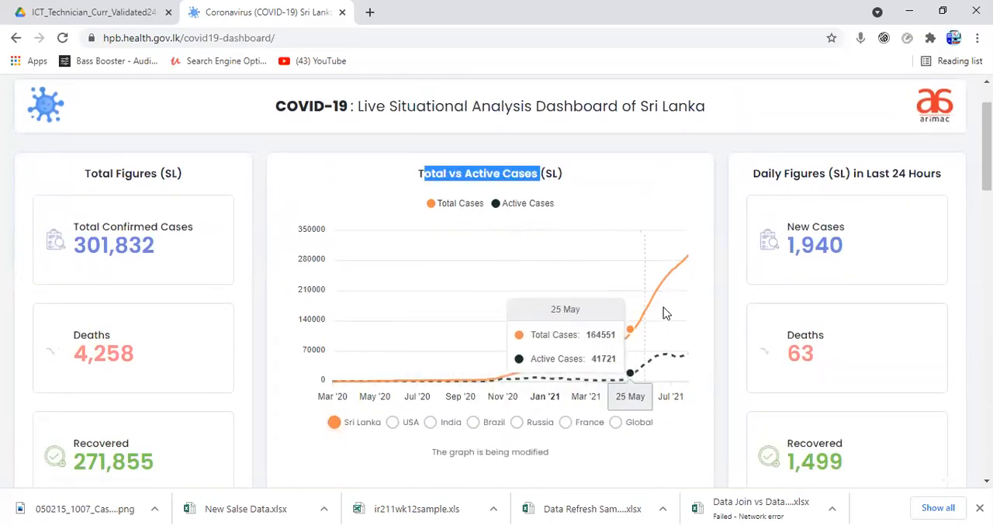
pyautogui.scroll(-2, 523, 364)
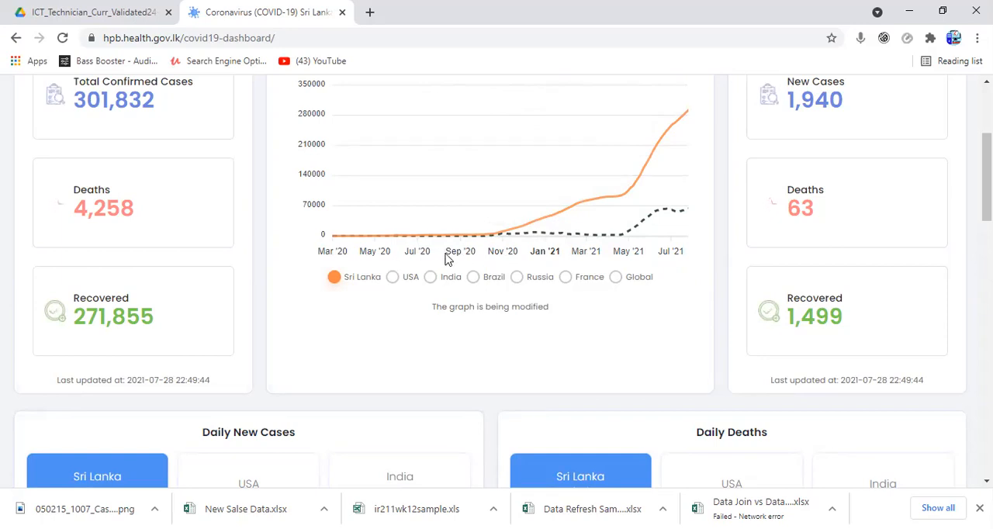
pyautogui.scroll(1, 466, 256)
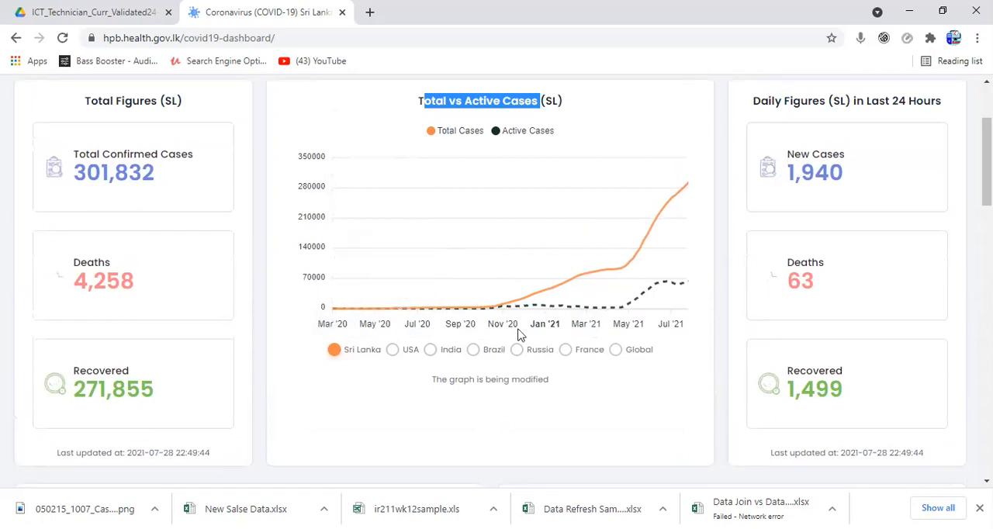
# Step: Show the cases chart for USA, India, Brazil, Russia, France and Global in turn, and compare the countries' curves
pyautogui.scroll(-1, 660, 334)
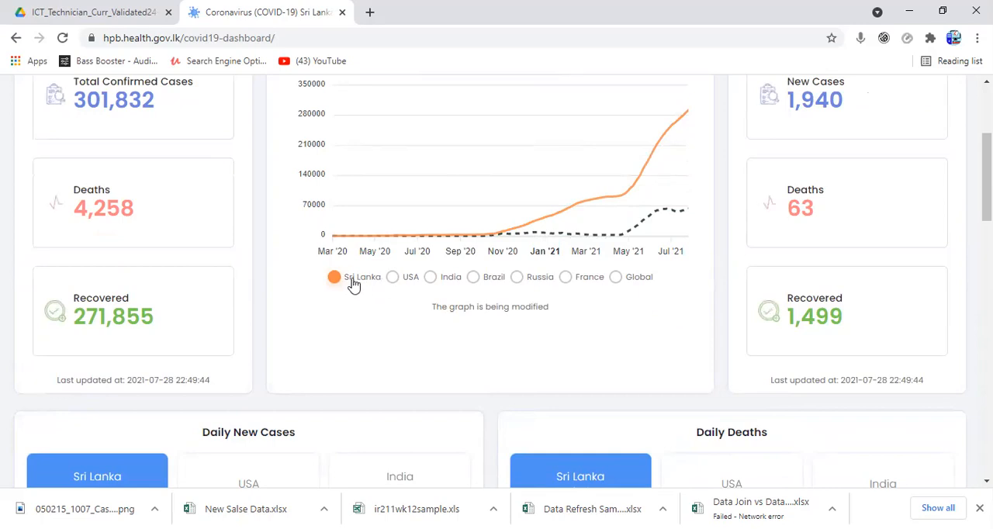
pyautogui.click(392, 277)
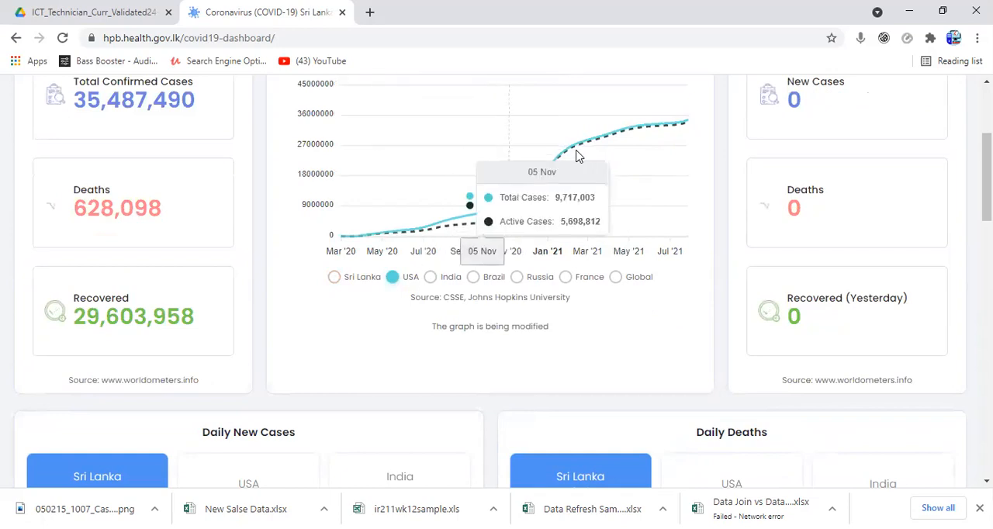
pyautogui.click(431, 278)
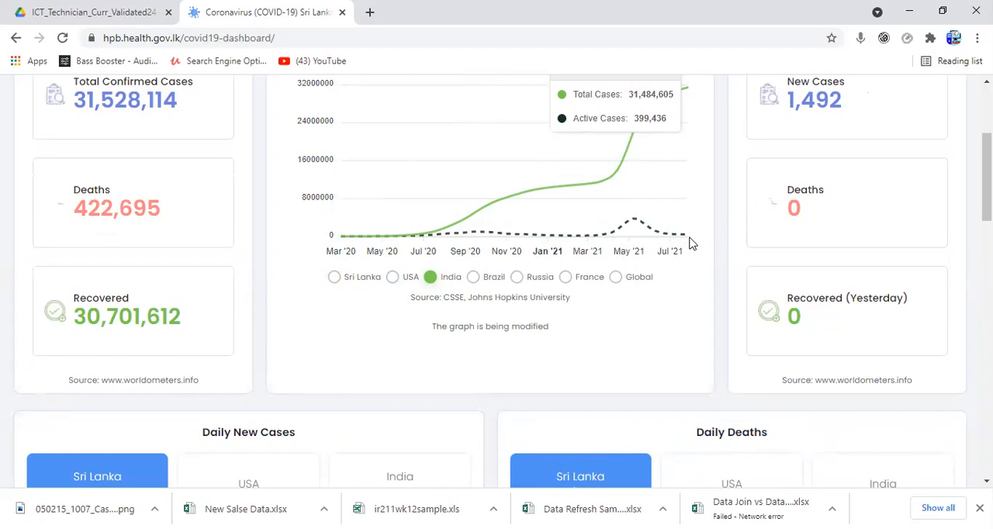
pyautogui.click(475, 280)
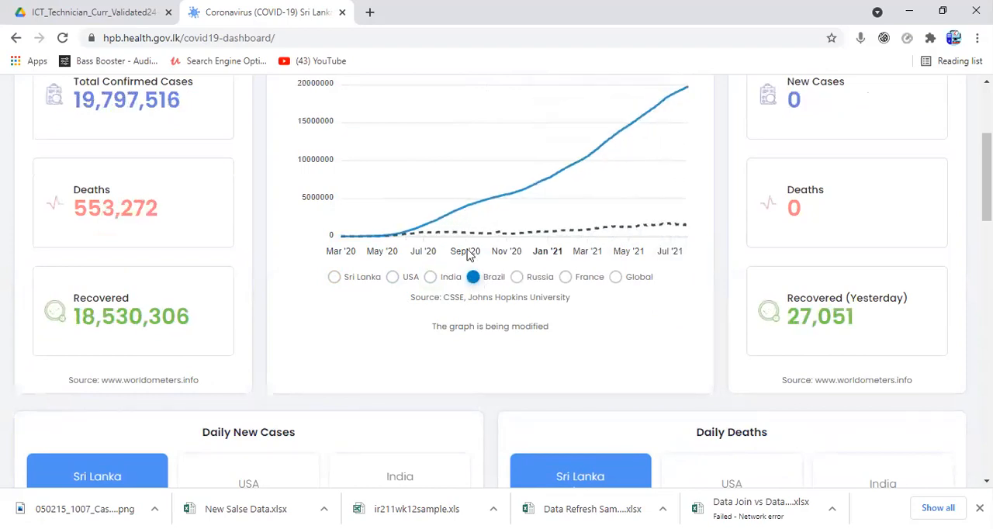
pyautogui.moveTo(682, 222)
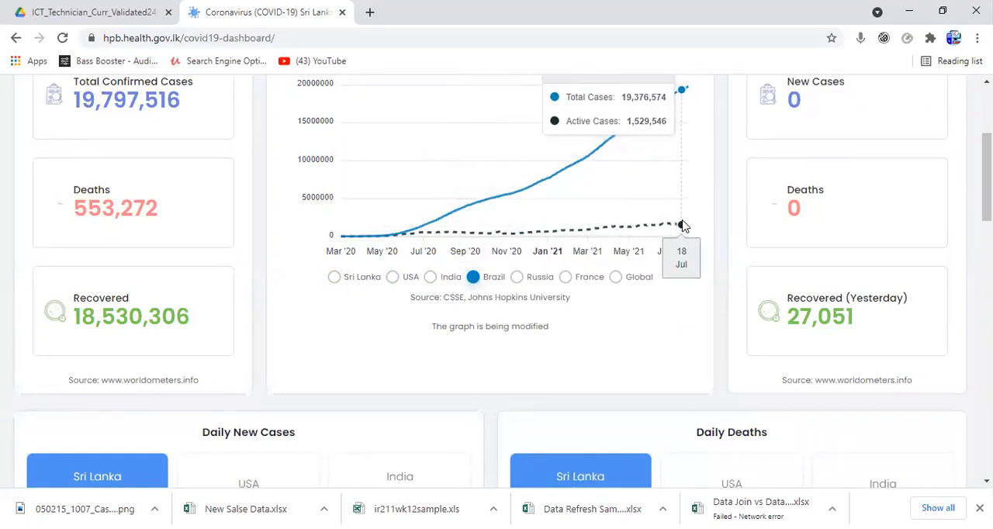
pyautogui.click(520, 279)
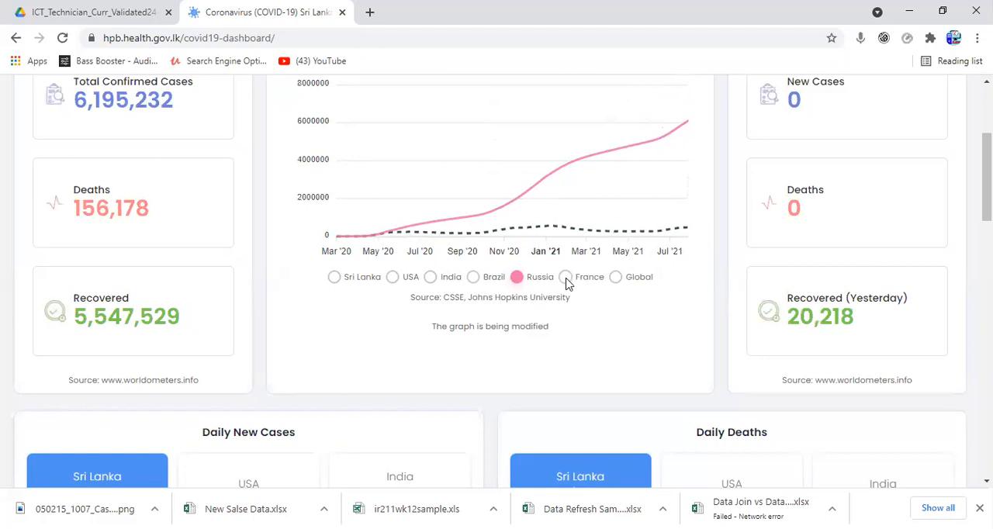
pyautogui.click(566, 279)
pyautogui.click(615, 278)
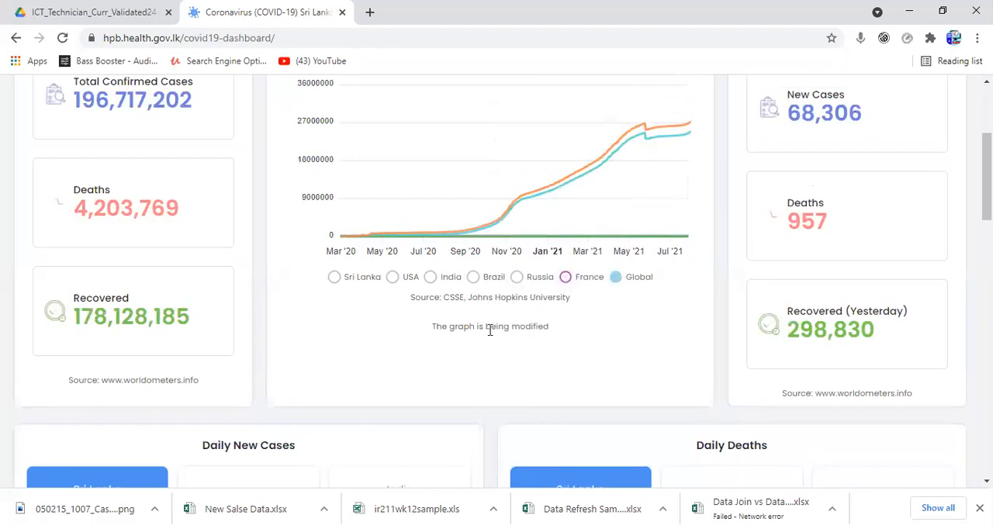
pyautogui.scroll(1, 488, 329)
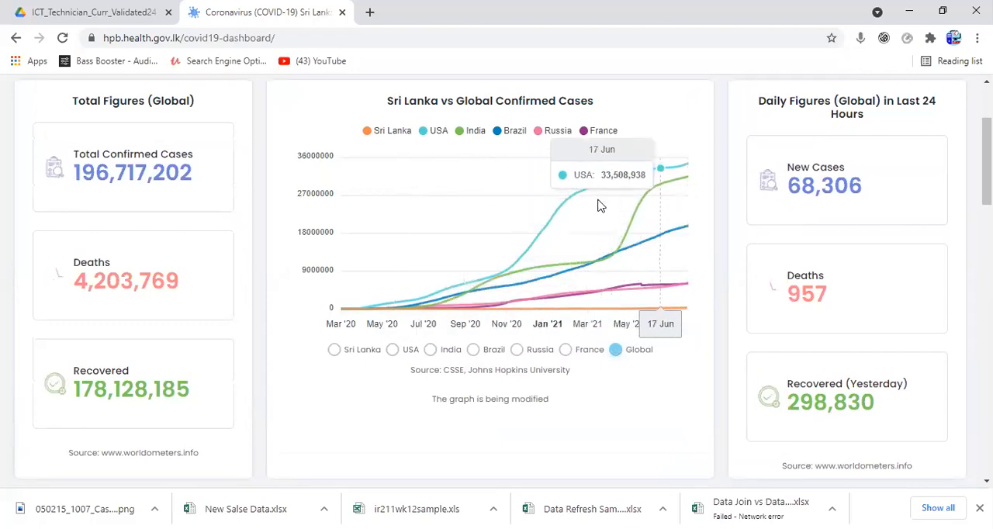
pyautogui.scroll(-1, 555, 258)
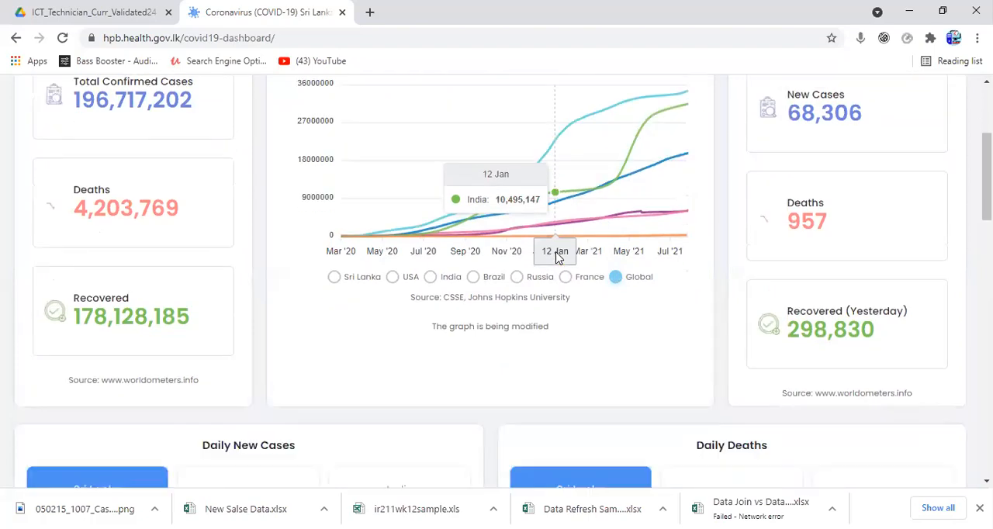
pyautogui.scroll(-1, 555, 258)
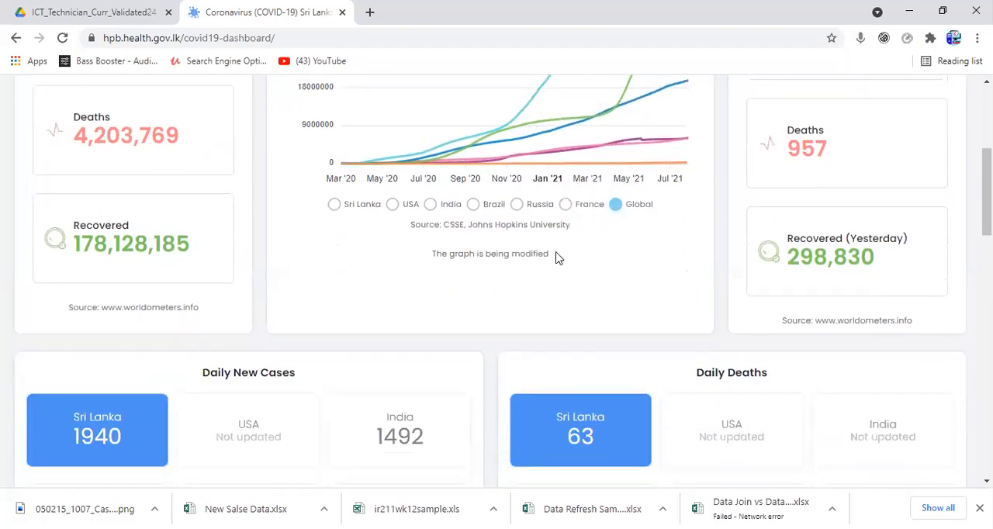
pyautogui.scroll(2, 556, 258)
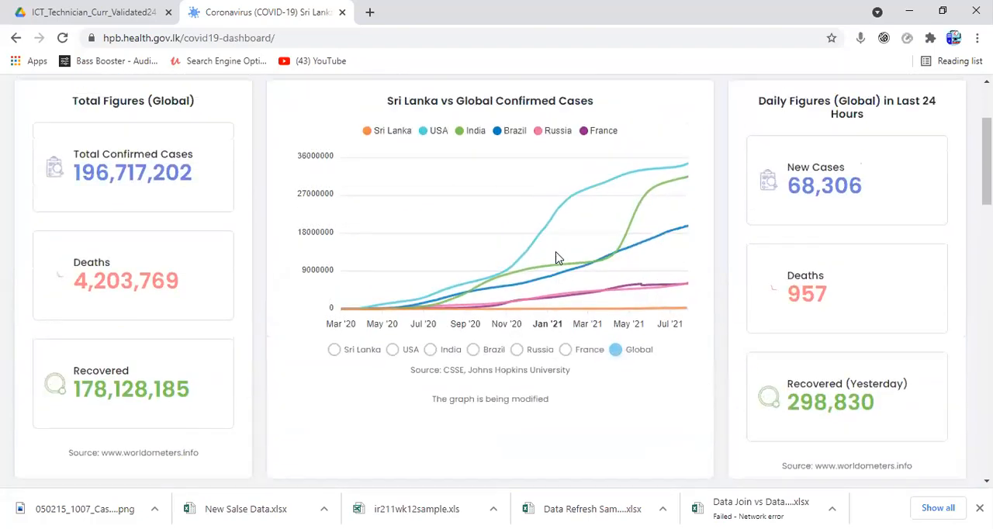
# Step: Examine the fatality and recovery rate bar charts, the daily column charts, the total cases doughnut chart and the Daily Investigations chart
pyautogui.scroll(-10, 556, 257)
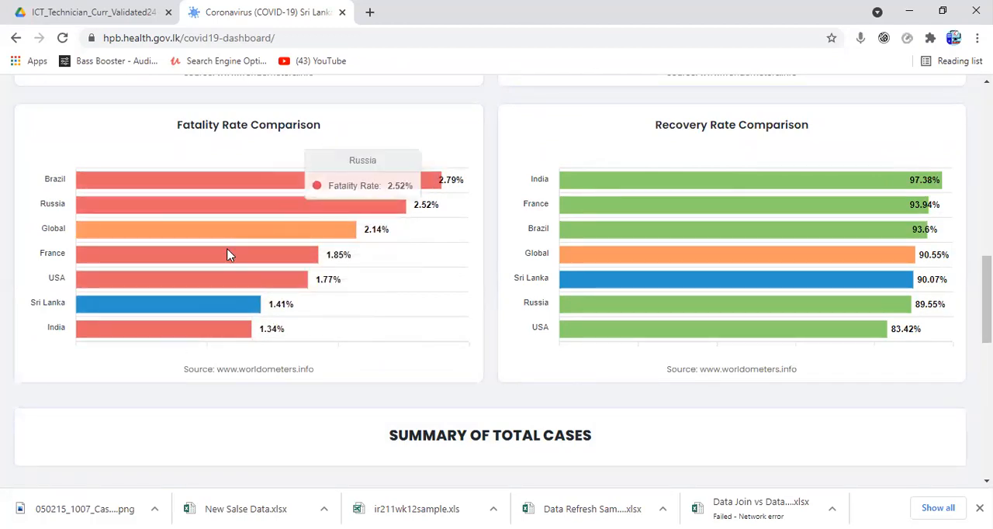
pyautogui.scroll(-5, 193, 321)
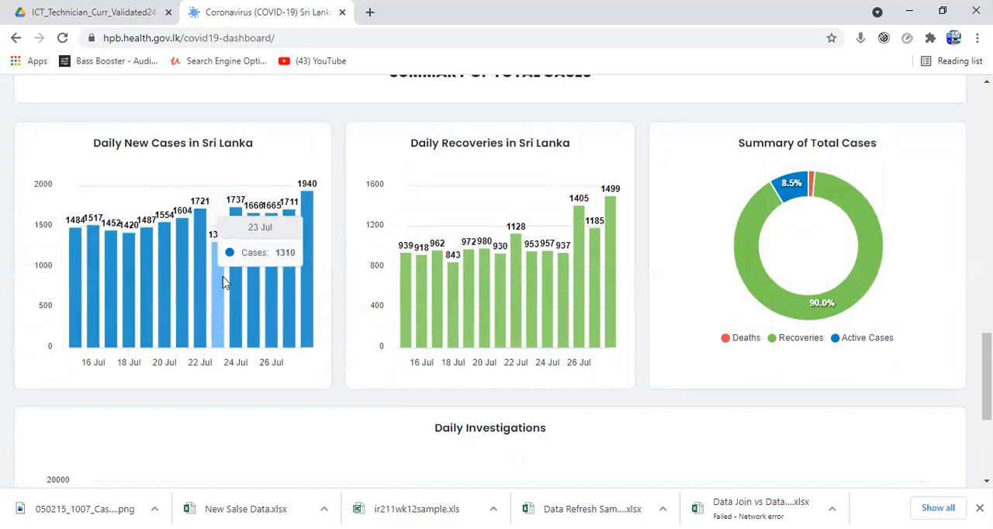
pyautogui.scroll(2, 222, 271)
pyautogui.scroll(2, 222, 281)
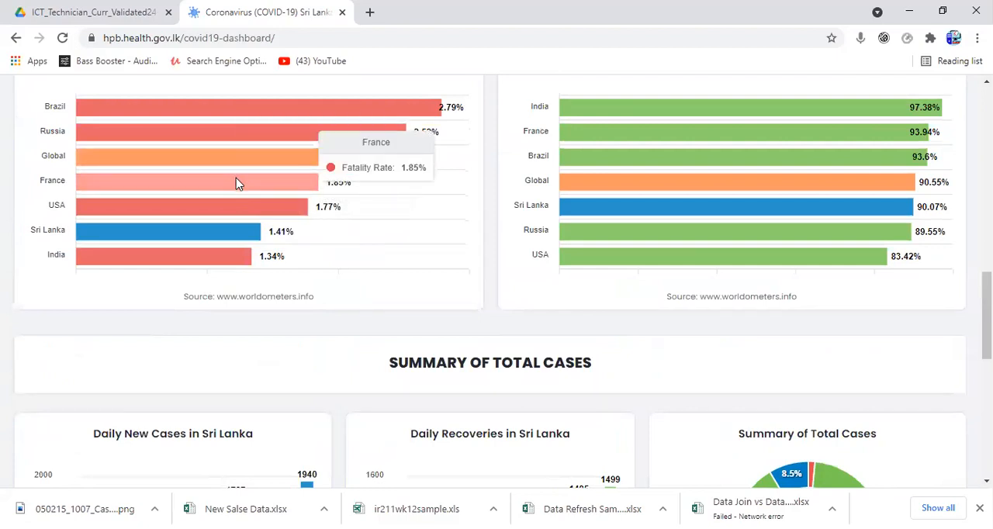
pyautogui.scroll(-1, 238, 183)
pyautogui.scroll(2, 238, 183)
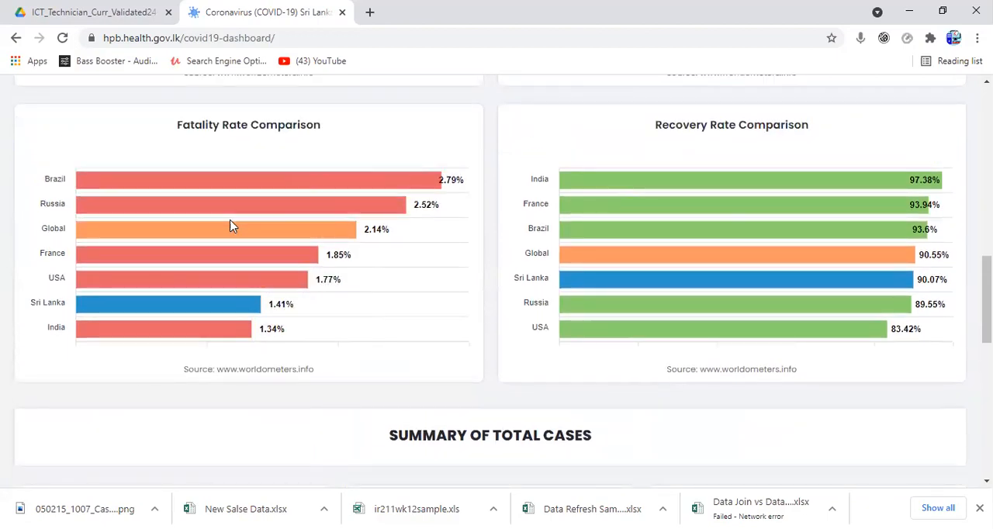
pyautogui.scroll(-4, 233, 194)
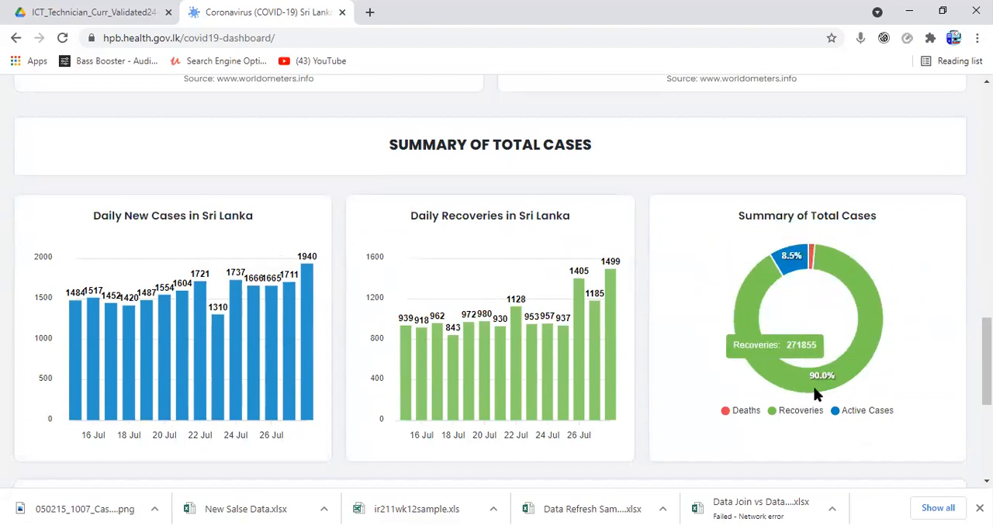
pyautogui.scroll(-1, 818, 395)
pyautogui.scroll(-3, 818, 395)
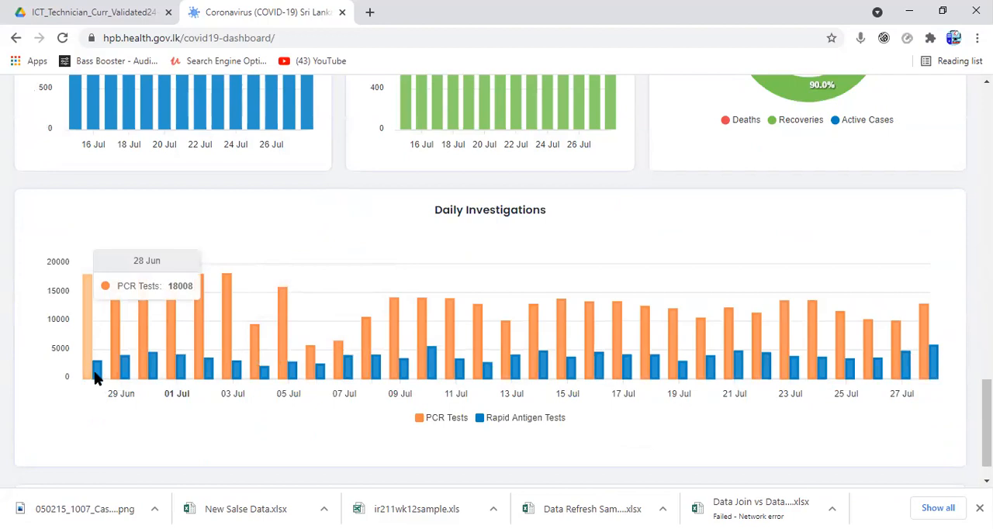
pyautogui.moveTo(94, 371)
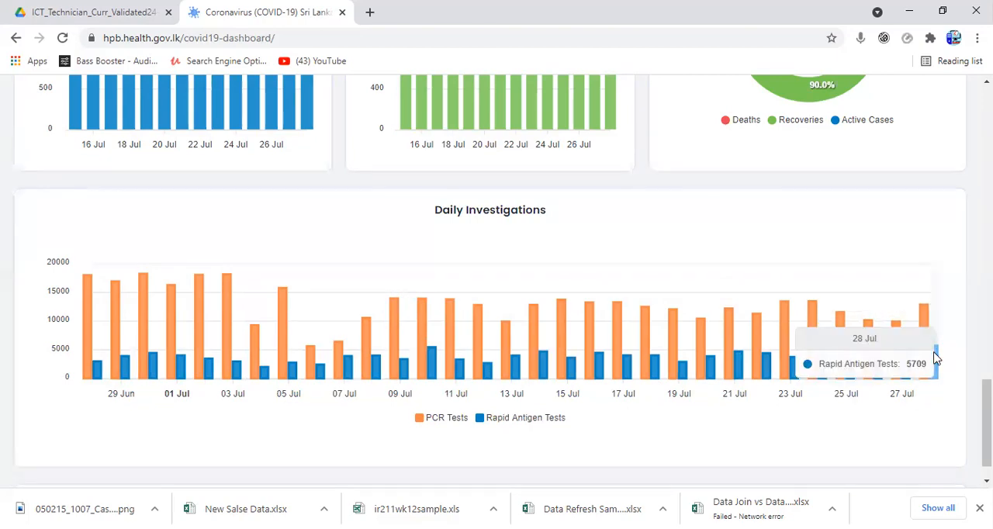
# Step: Review the dashboard's charts again from Daily Investigations up to the global line chart and back to Daily New Cases in Sri Lanka
pyautogui.scroll(4, 497, 328)
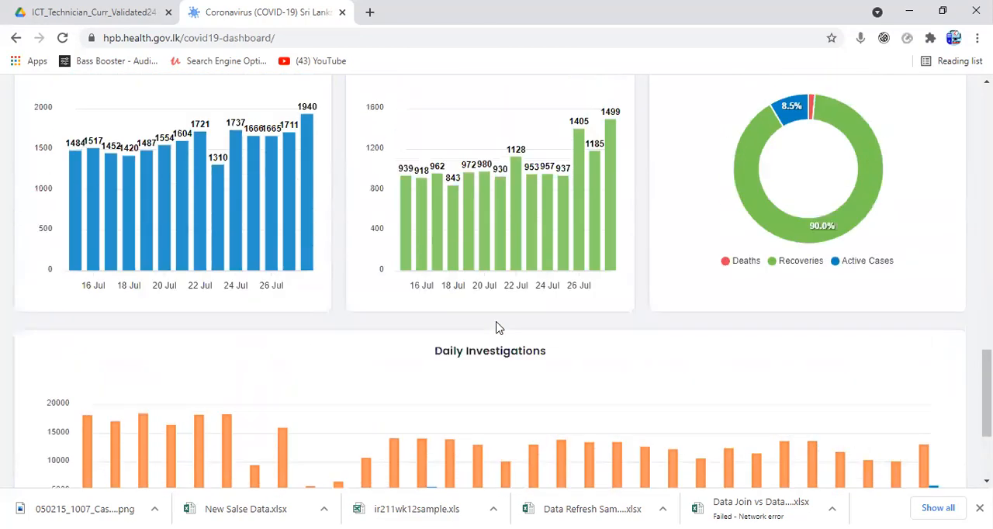
pyautogui.scroll(4, 497, 327)
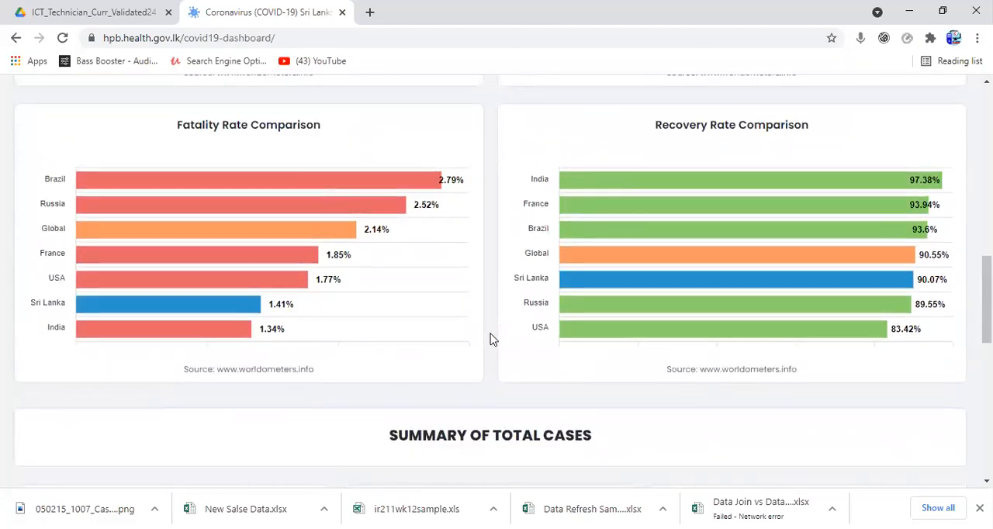
pyautogui.scroll(4, 489, 341)
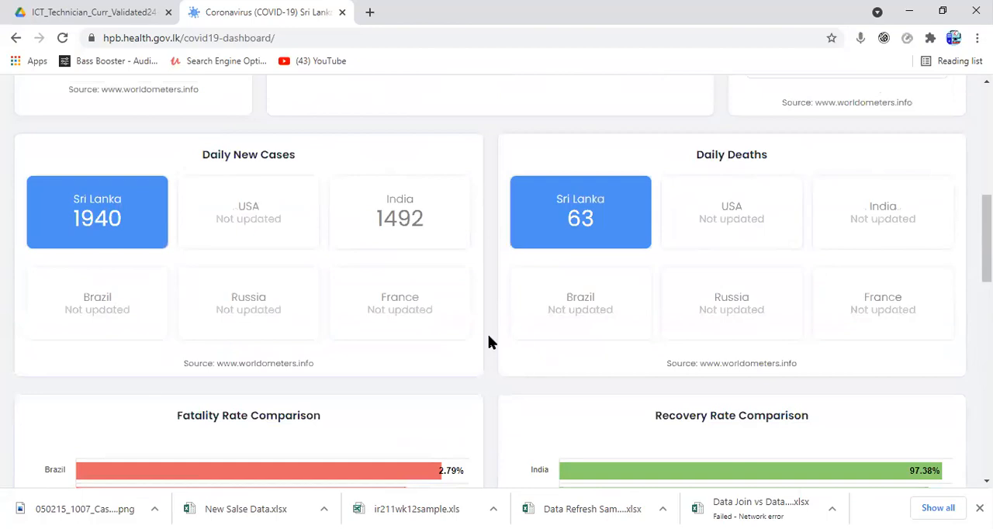
pyautogui.scroll(4, 489, 342)
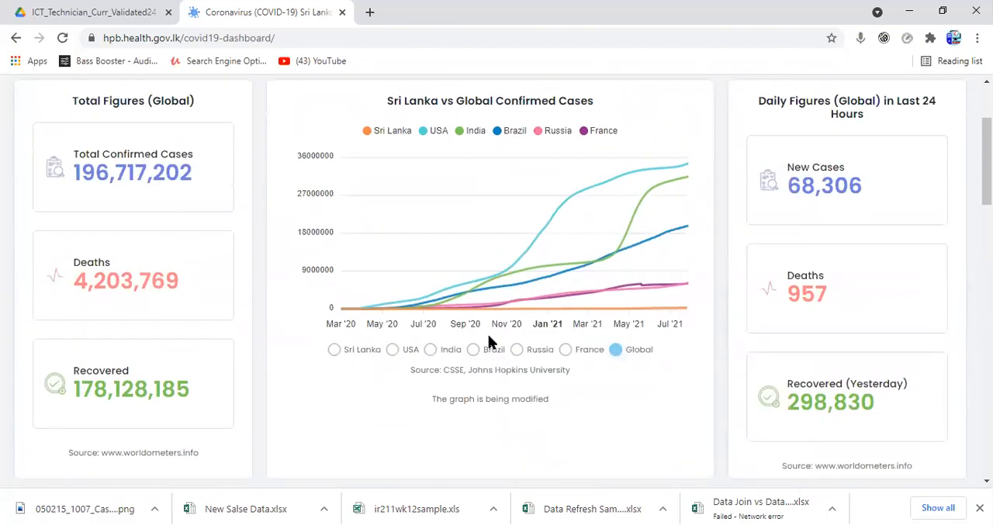
pyautogui.scroll(2, 488, 342)
pyautogui.scroll(-10, 487, 342)
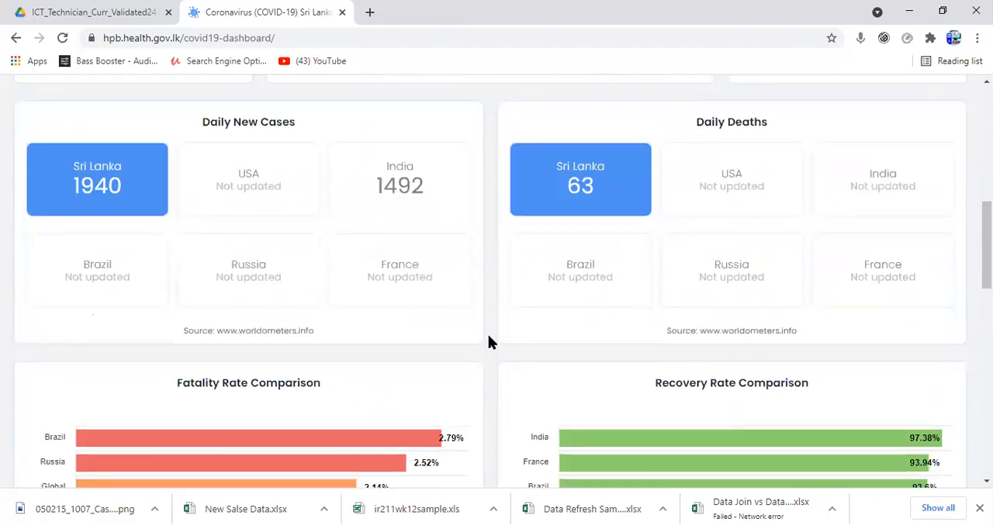
pyautogui.scroll(-4, 487, 341)
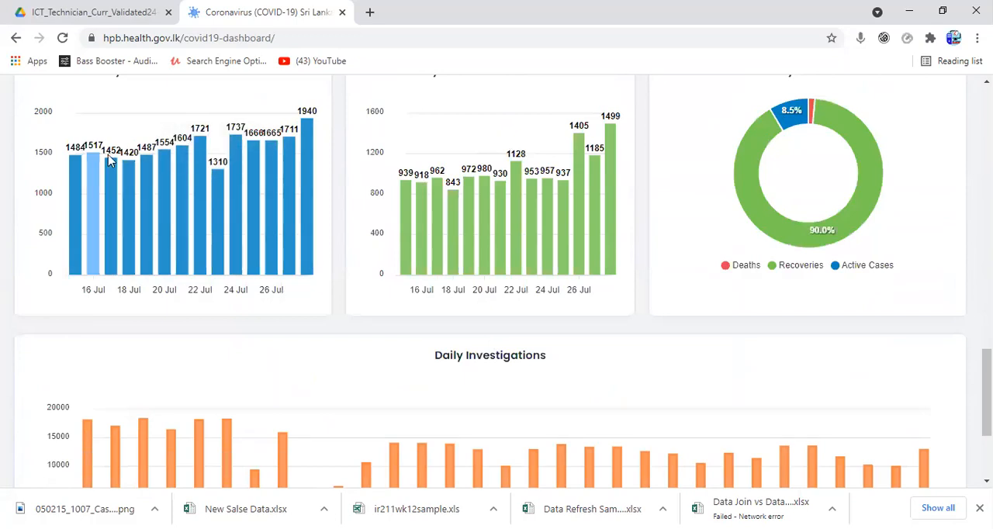
# Step: Review the Daily Investigations, daily cases, recoveries and total cases charts and the fatality and recovery rate comparisons once more
pyautogui.scroll(-3, 489, 245)
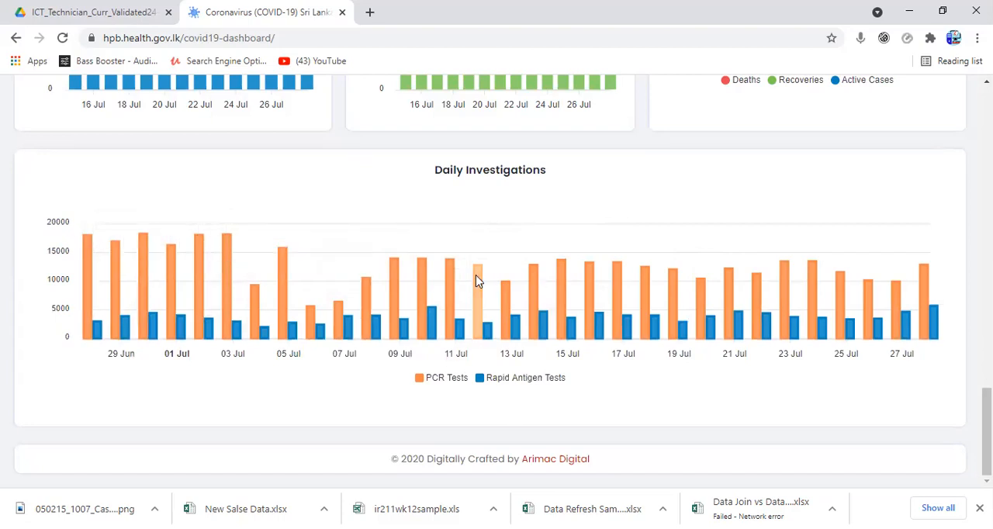
pyautogui.scroll(2, 450, 336)
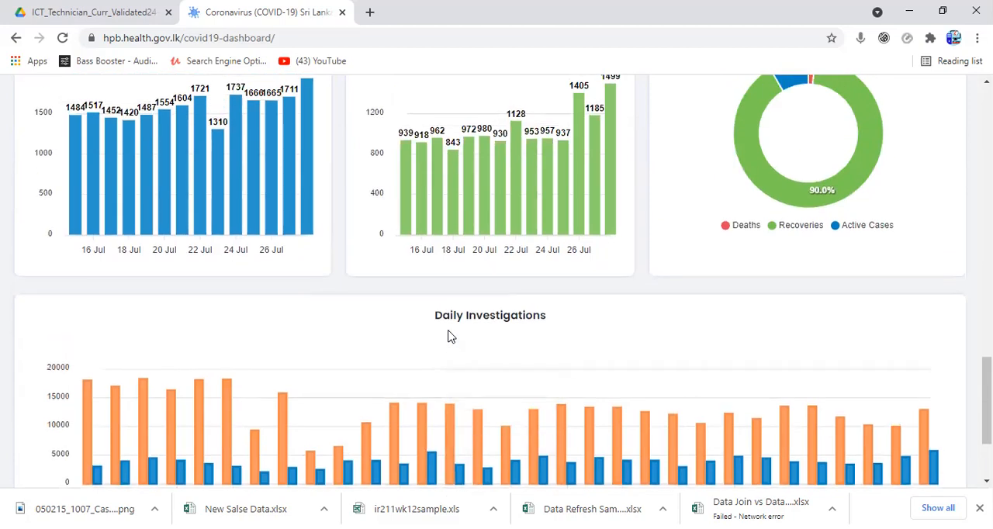
pyautogui.scroll(2, 448, 336)
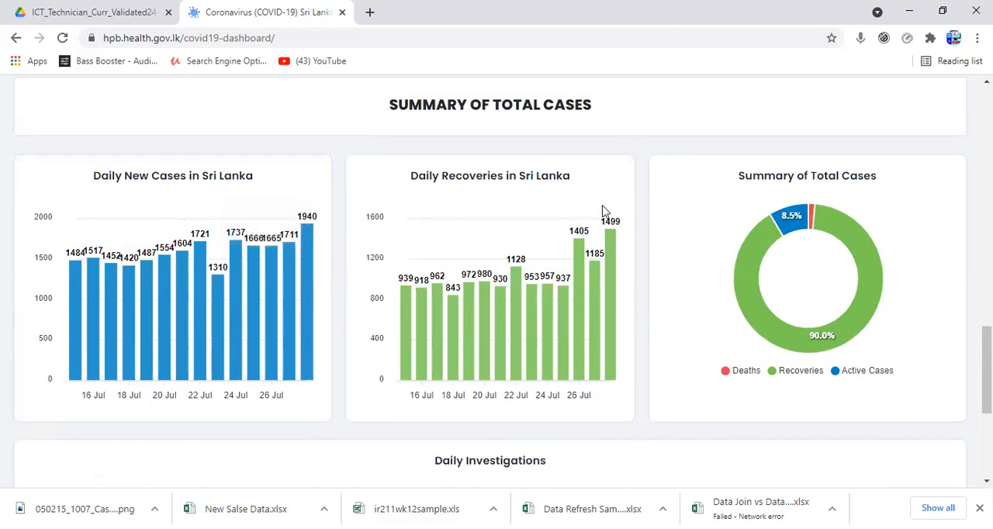
pyautogui.scroll(3, 603, 211)
pyautogui.scroll(2, 525, 290)
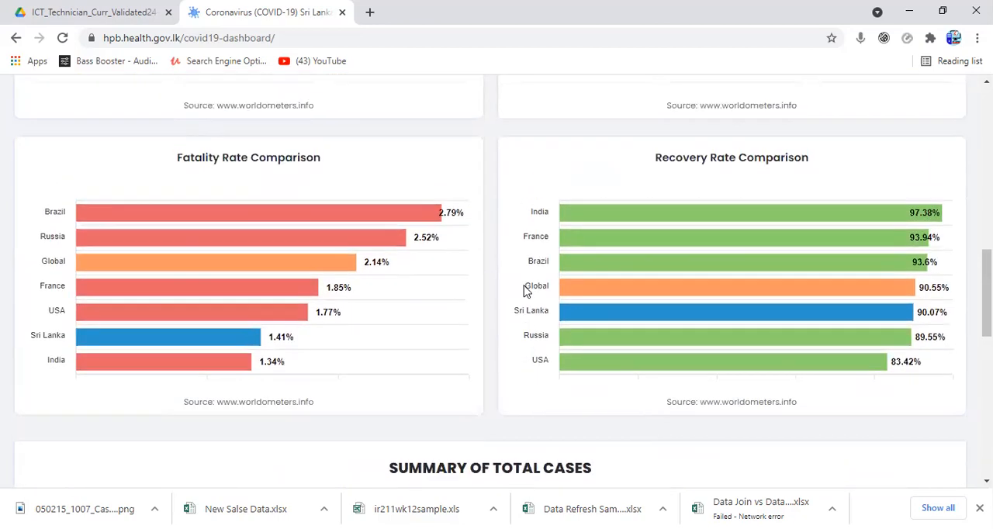
pyautogui.scroll(3, 453, 383)
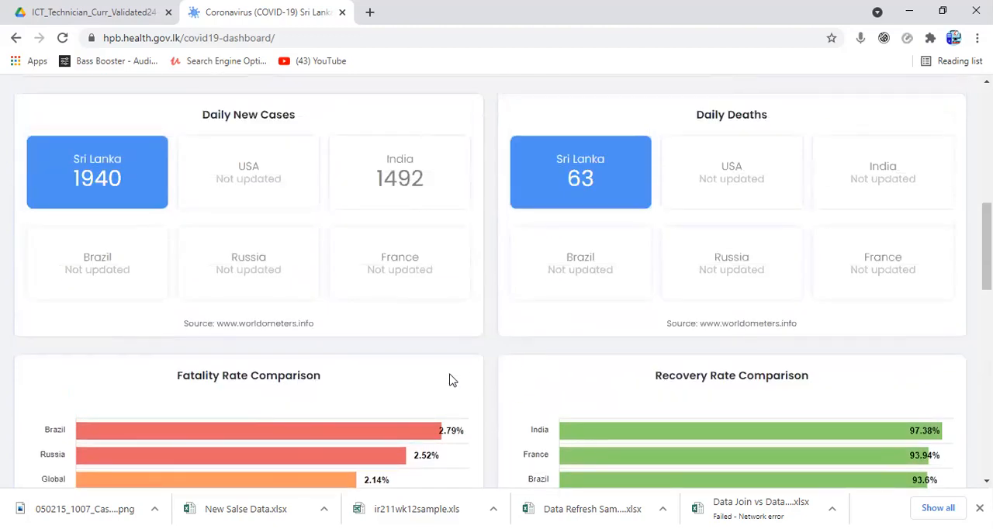
pyautogui.scroll(-2, 452, 378)
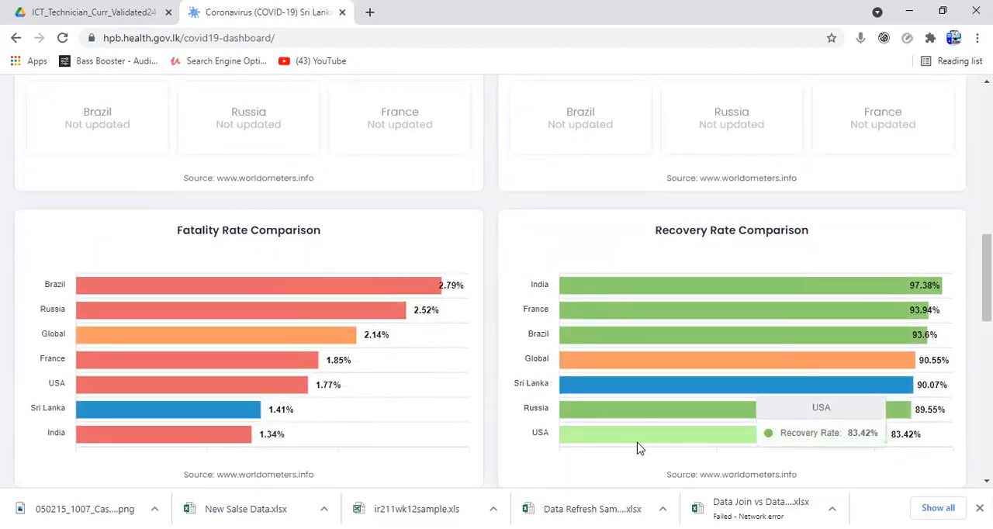
pyautogui.scroll(-3, 637, 442)
pyautogui.scroll(-4, 637, 442)
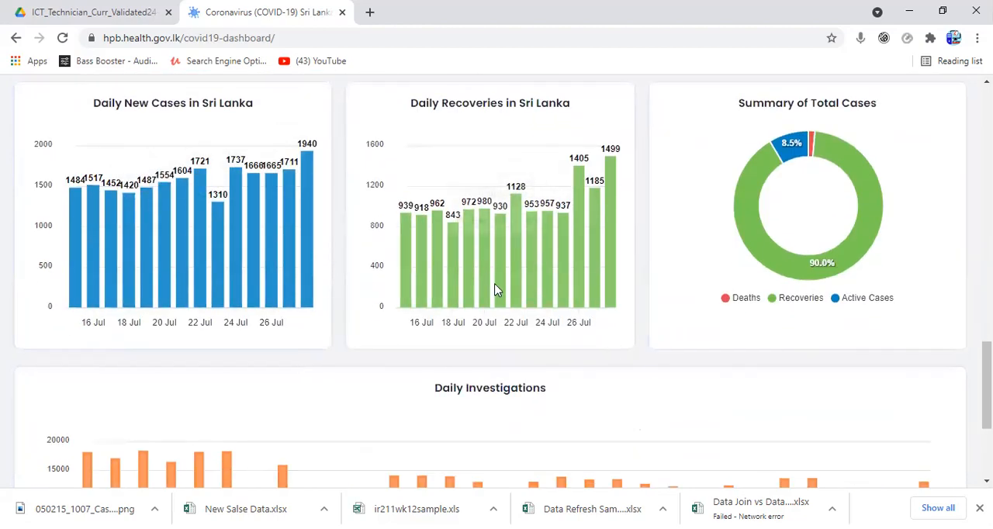
pyautogui.scroll(-3, 500, 287)
pyautogui.moveTo(500, 289)
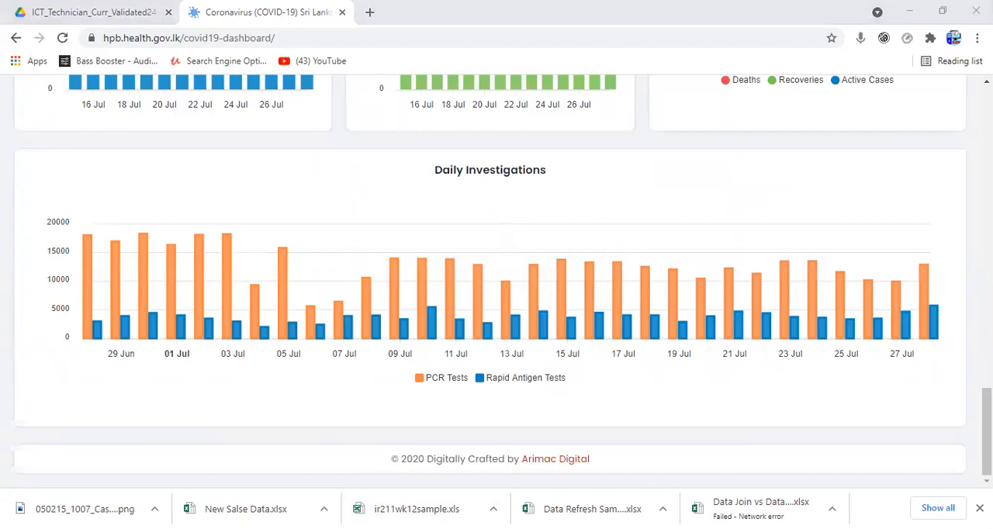
# Step: Switch to the Chart basics workbook in Excel and enable editing for it
pyautogui.click(912, 12)
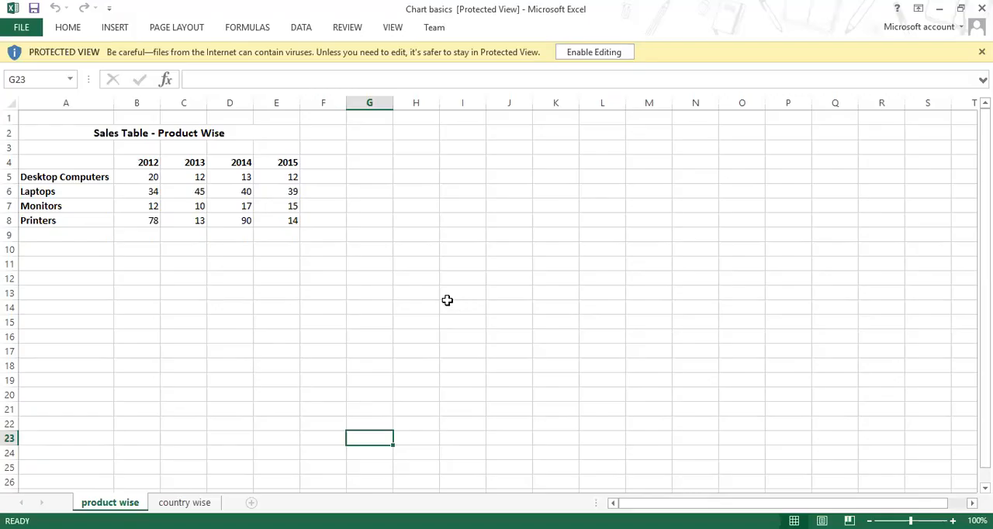
pyautogui.click(609, 52)
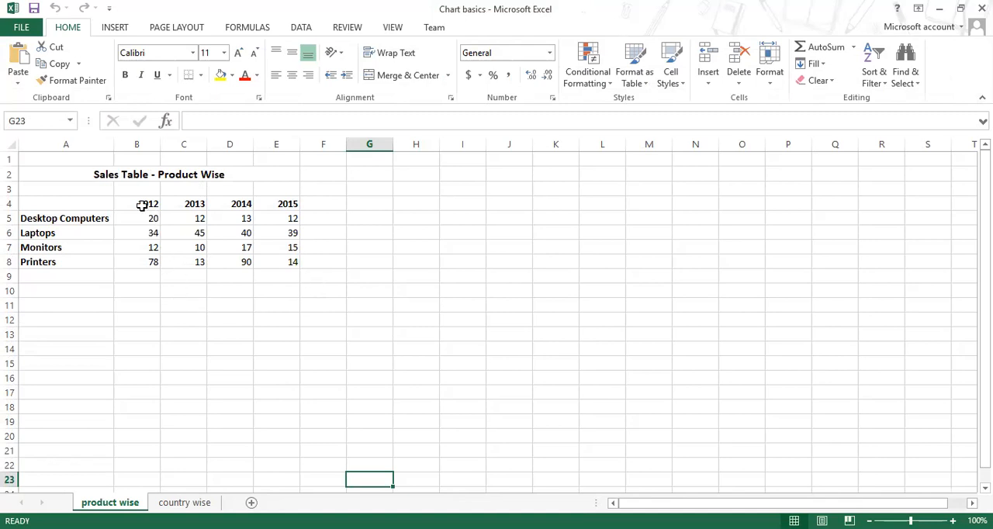
# Step: Examine the product-wise sales table's year headings, title, product names and sales figures in B5:E8
pyautogui.moveTo(142, 204); pyautogui.dragTo(277, 201)
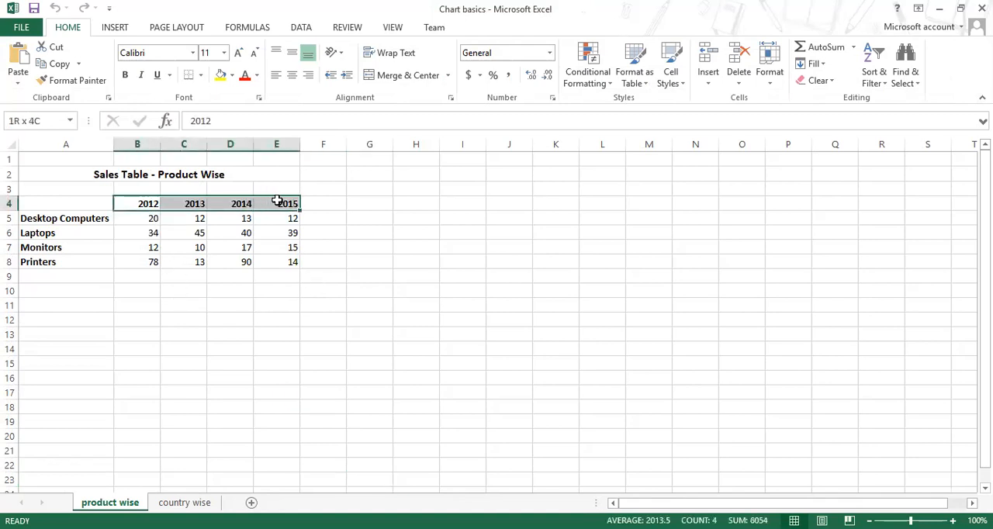
pyautogui.click(160, 177)
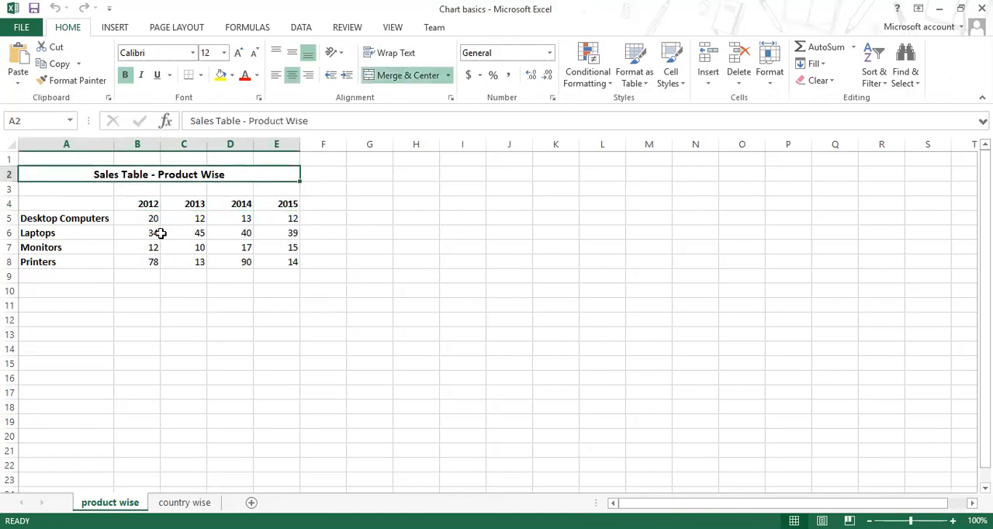
pyautogui.click(75, 218)
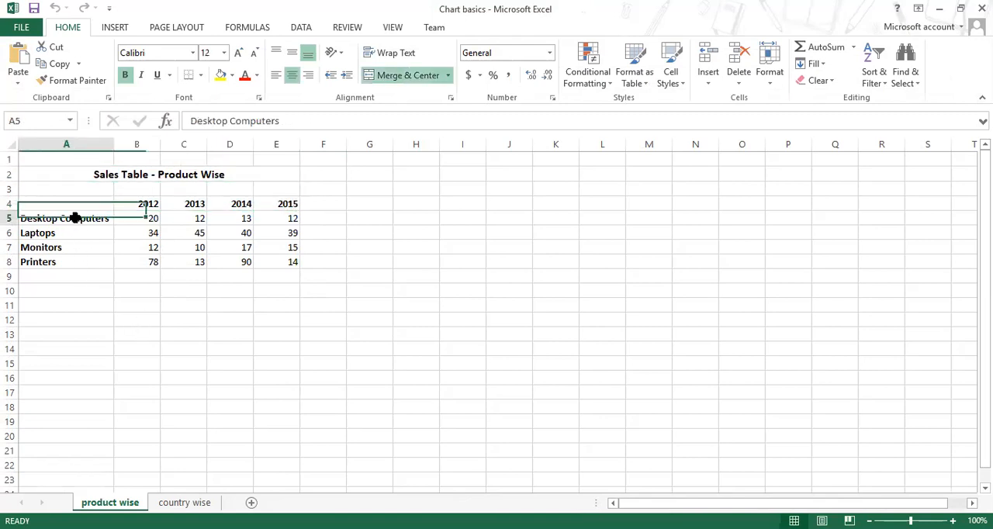
pyautogui.moveTo(147, 218); pyautogui.dragTo(287, 264)
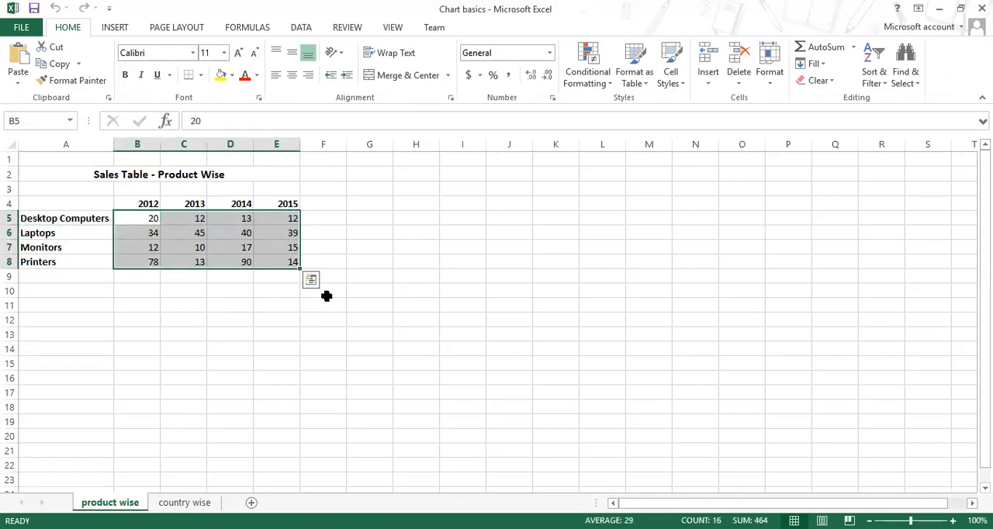
pyautogui.click(266, 369)
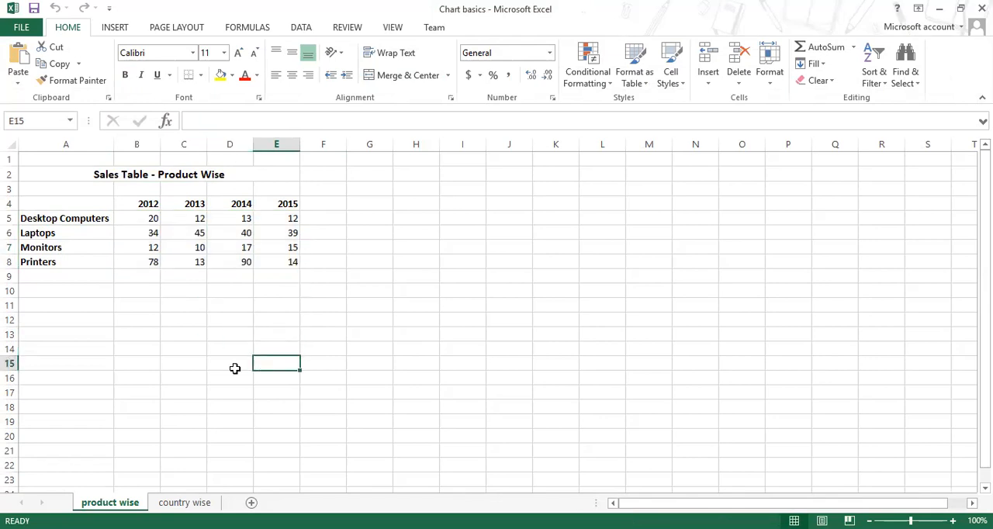
# Step: Inspect individual sales figures across the products and years to see how the table's numbers compare
pyautogui.click(189, 244)
pyautogui.click(148, 219)
pyautogui.click(154, 247)
pyautogui.click(188, 245)
pyautogui.click(242, 232)
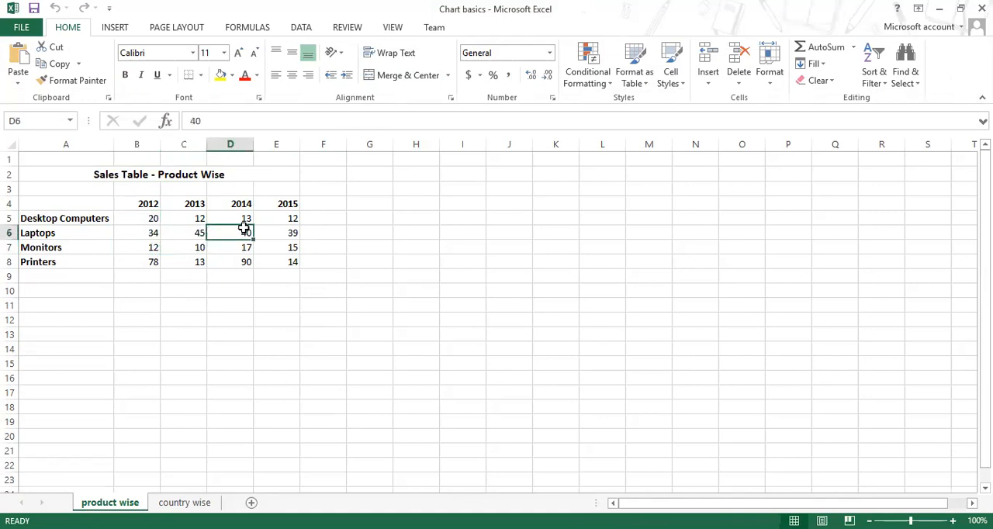
pyautogui.click(265, 221)
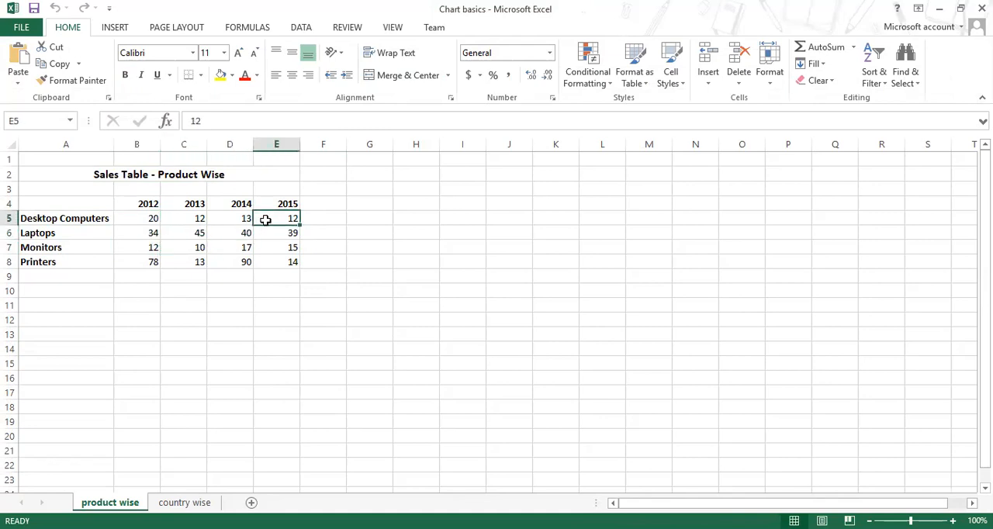
pyautogui.click(194, 233)
pyautogui.click(242, 237)
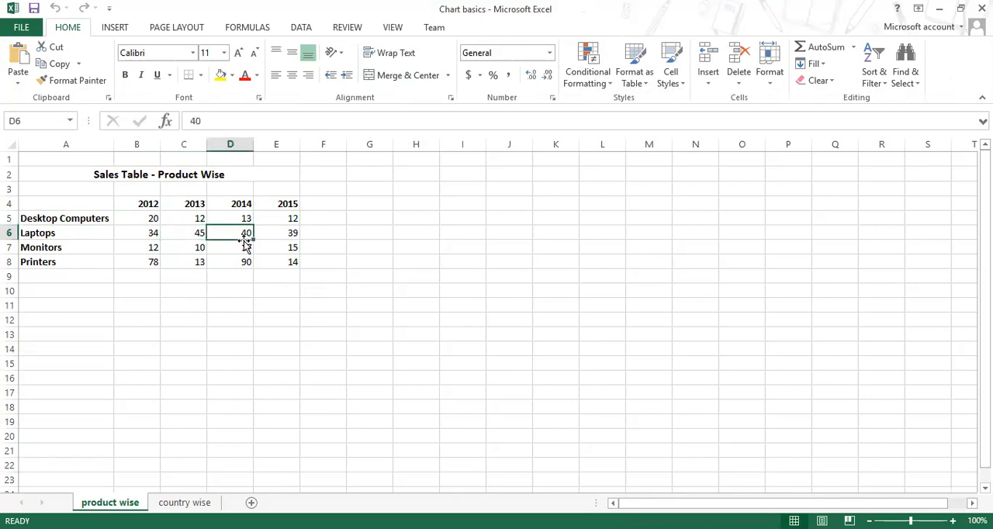
pyautogui.click(234, 260)
pyautogui.click(191, 249)
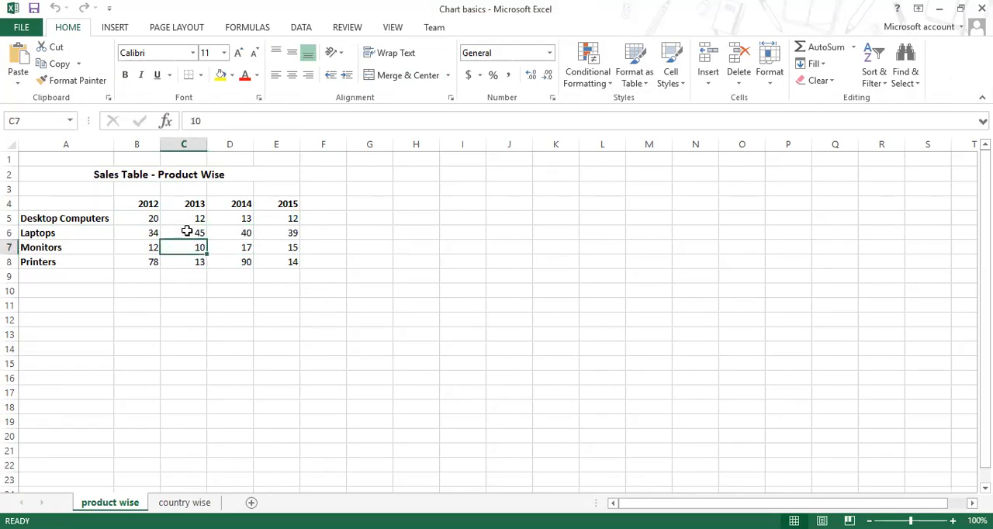
pyautogui.click(187, 231)
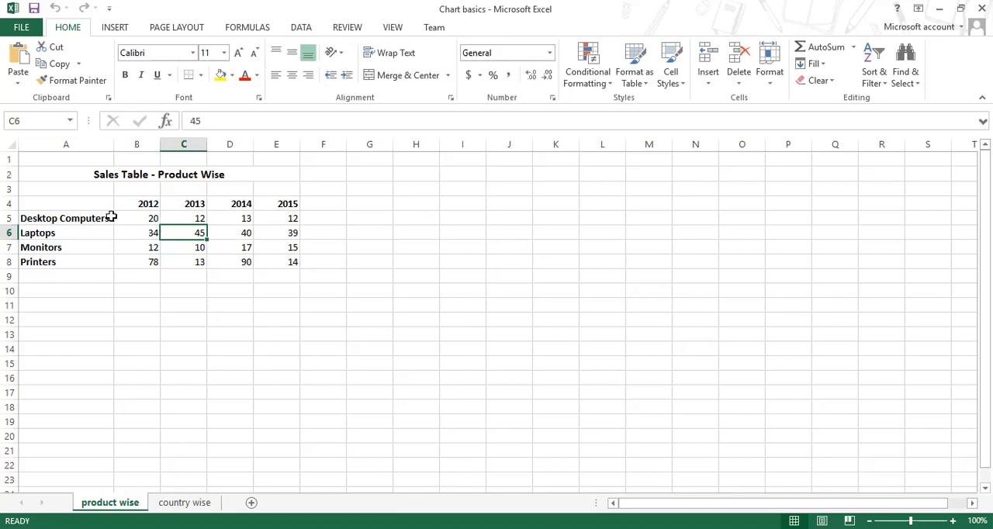
# Step: Highlight the whole sales table A4:E8, including its headings, as the source range for a chart
pyautogui.moveTo(93, 202)
pyautogui.mouseDown()
pyautogui.moveTo(281, 269)
pyautogui.moveTo(281, 261)
pyautogui.mouseUp()
pyautogui.click(501, 303)
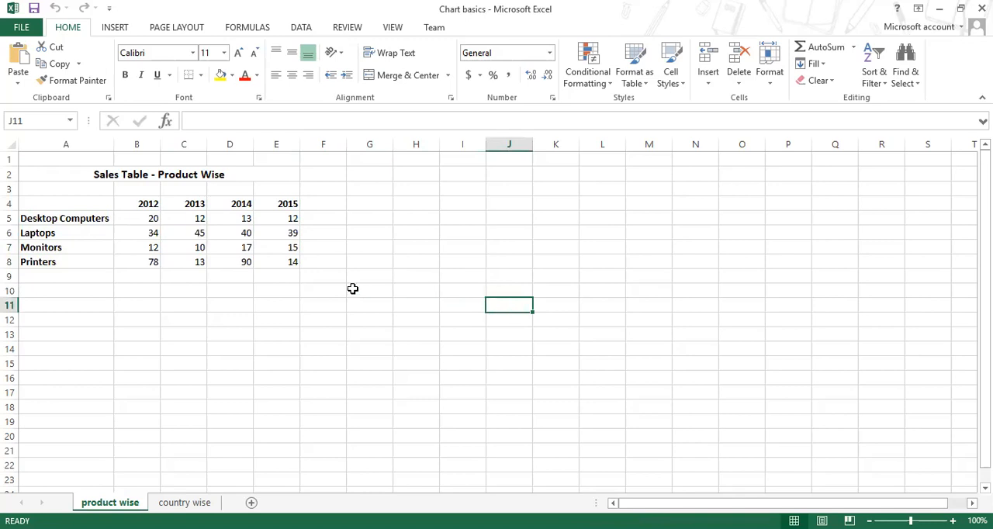
pyautogui.moveTo(91, 205); pyautogui.dragTo(273, 262)
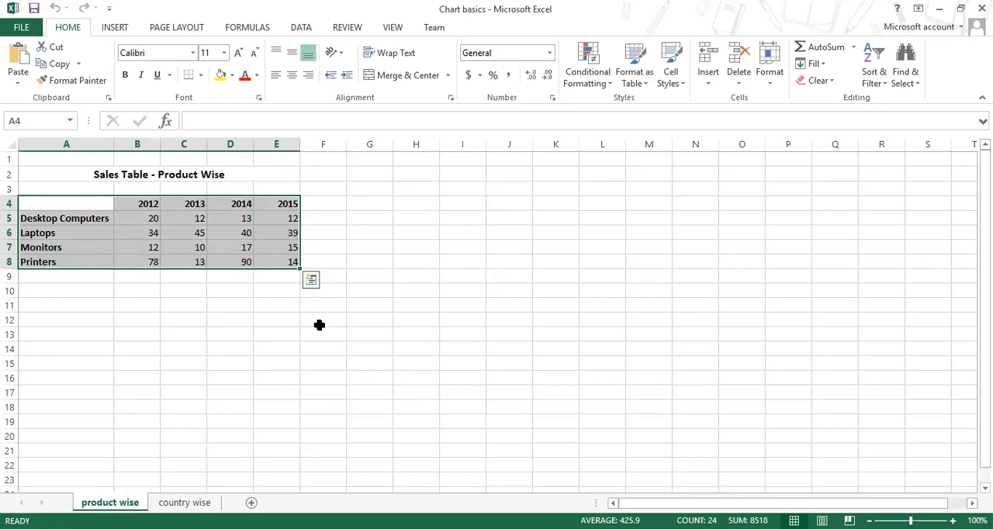
pyautogui.click(326, 368)
pyautogui.moveTo(95, 206); pyautogui.dragTo(295, 262)
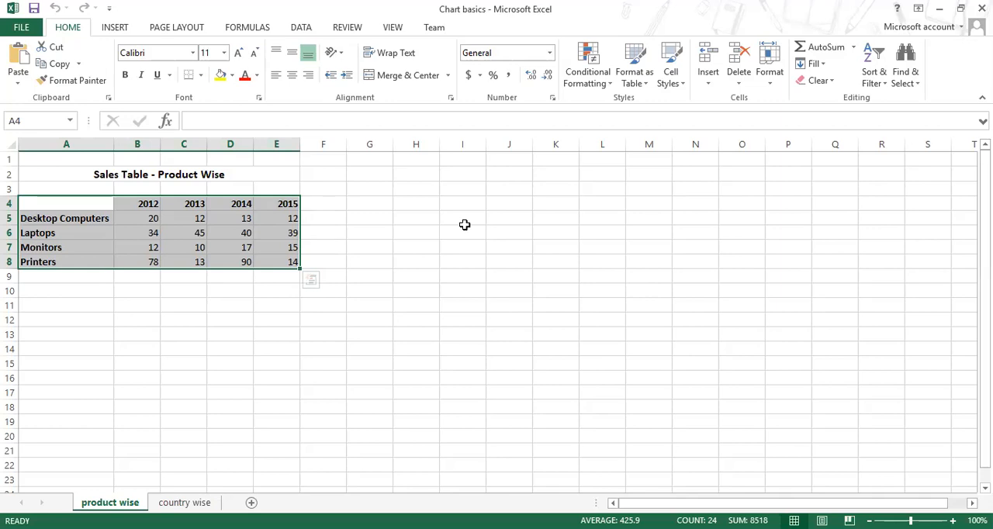
pyautogui.click(388, 276)
# Step: Highlight the table's parts in turn: sales figures B5:E8, year headings B4:E4 and product names A5:A8
pyautogui.moveTo(148, 224); pyautogui.dragTo(285, 263)
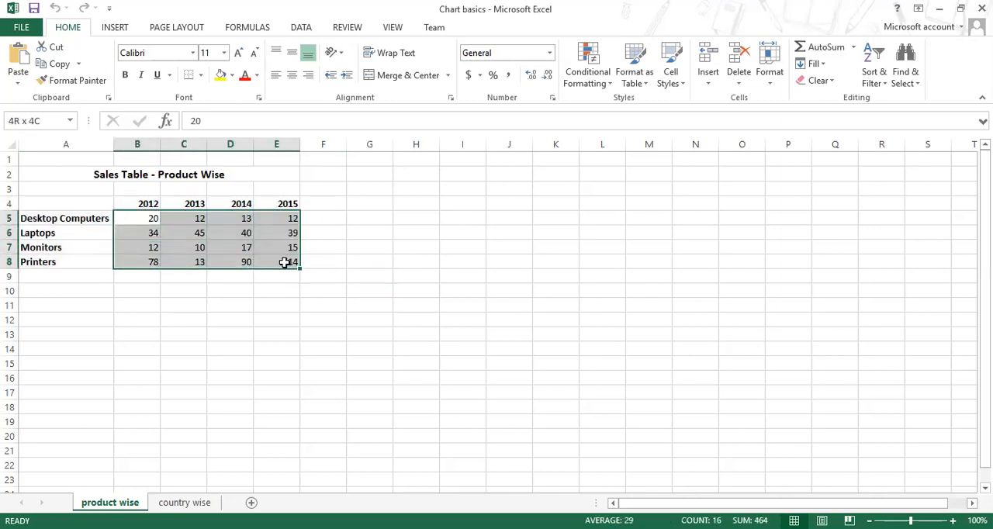
pyautogui.moveTo(151, 222); pyautogui.dragTo(280, 264)
pyautogui.moveTo(151, 201); pyautogui.dragTo(290, 206)
pyautogui.moveTo(81, 220); pyautogui.dragTo(80, 262)
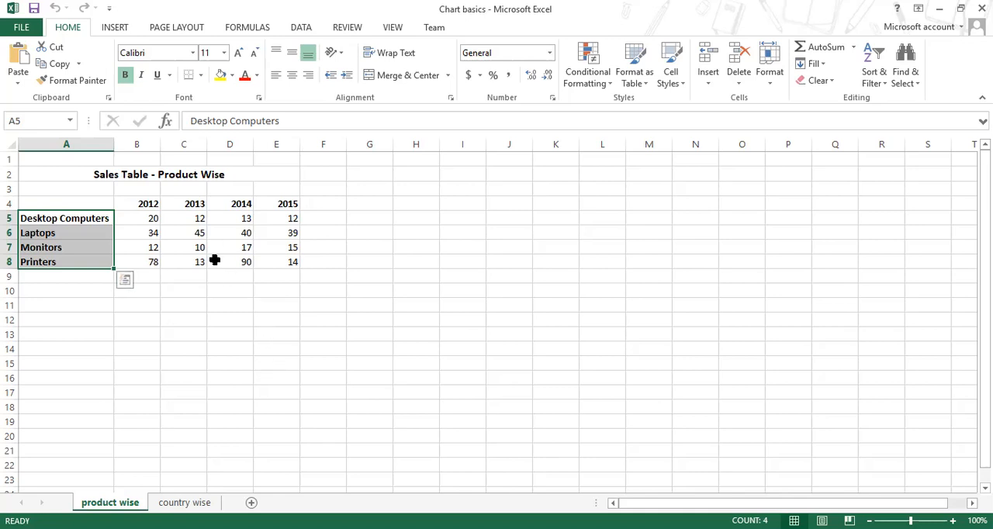
pyautogui.moveTo(137, 218); pyautogui.dragTo(290, 261)
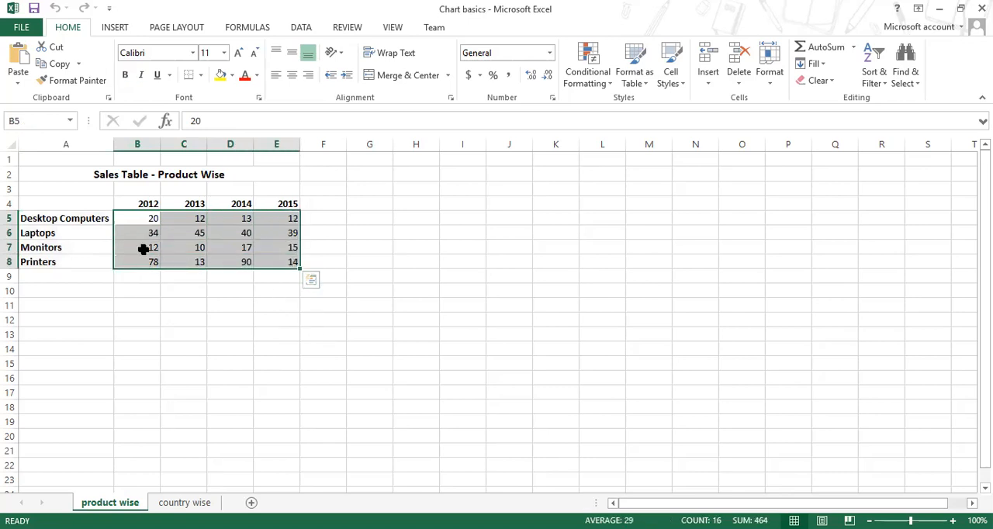
pyautogui.moveTo(73, 206); pyautogui.dragTo(277, 262)
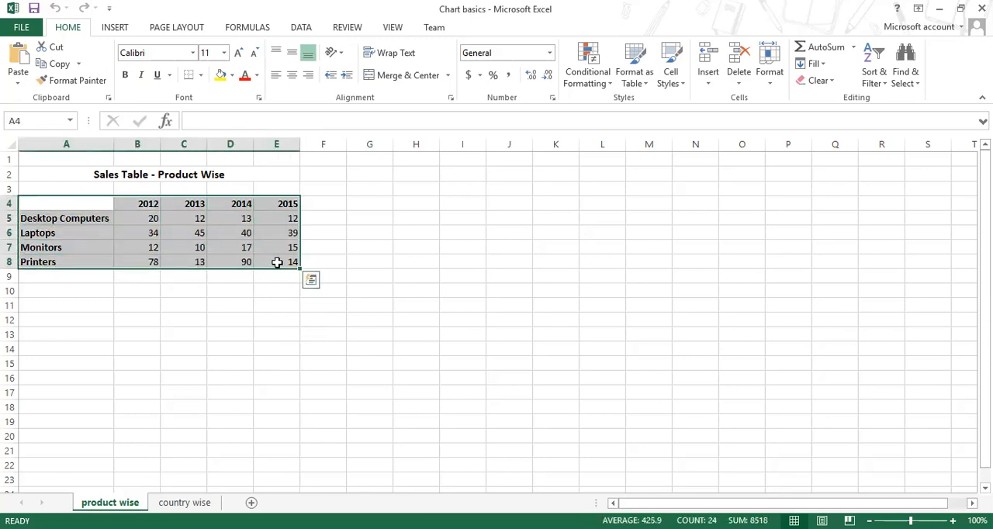
pyautogui.moveTo(147, 204); pyautogui.dragTo(281, 203)
pyautogui.moveTo(76, 218); pyautogui.dragTo(80, 261)
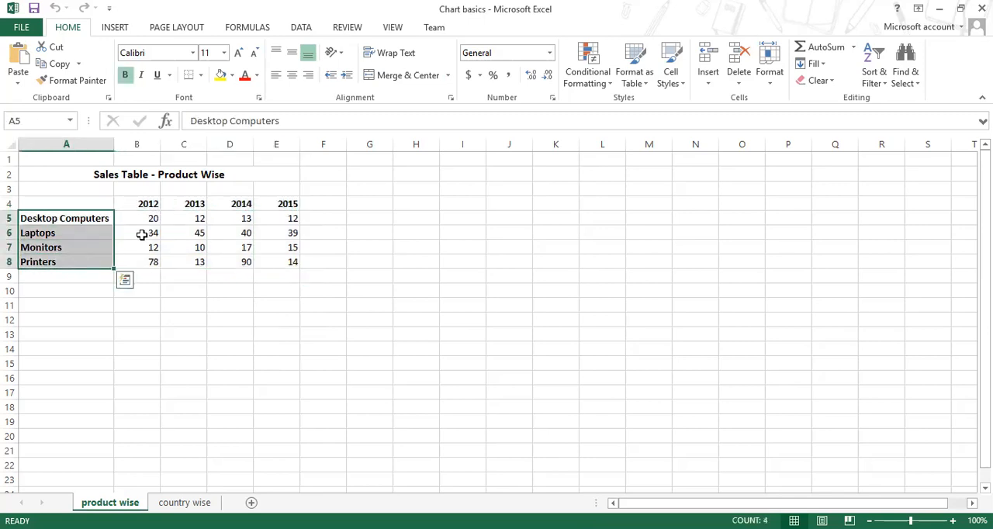
pyautogui.moveTo(156, 220)
pyautogui.mouseDown()
pyautogui.moveTo(287, 220)
pyautogui.moveTo(155, 235)
pyautogui.mouseUp()
pyautogui.moveTo(90, 221); pyautogui.dragTo(80, 266)
# Step: Create a column chart on its own sheet from the full table A4:E8 and delete that chart sheet again
pyautogui.moveTo(89, 205); pyautogui.dragTo(292, 263)
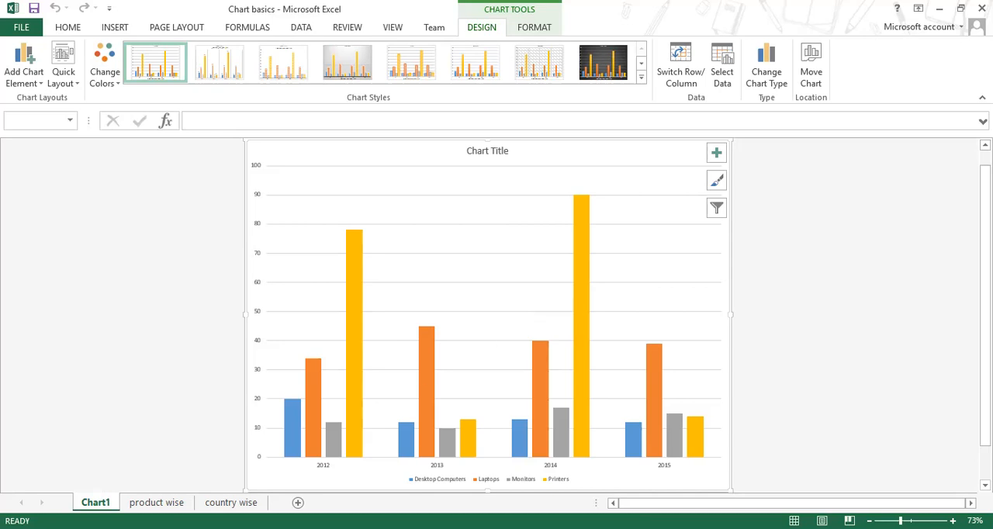
pyautogui.press('Delete')
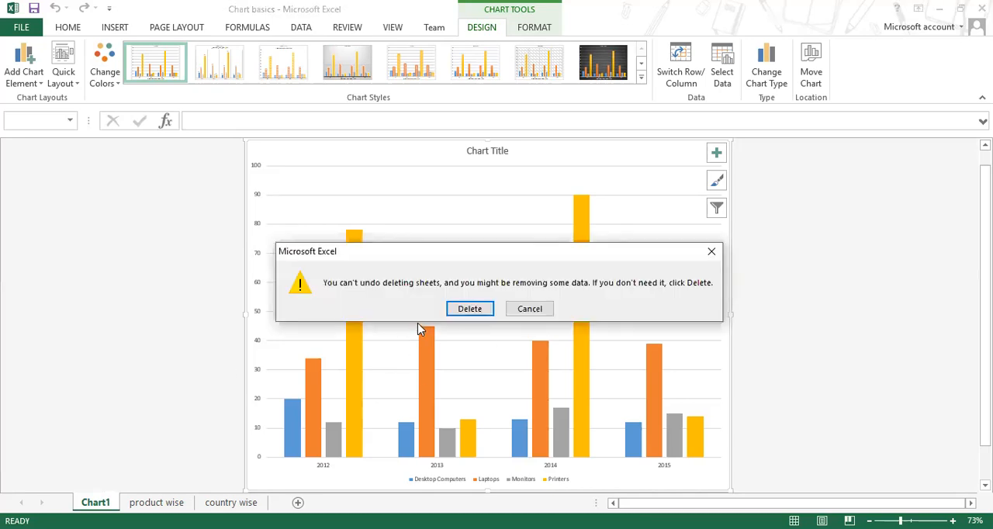
pyautogui.click(469, 309)
pyautogui.click(263, 362)
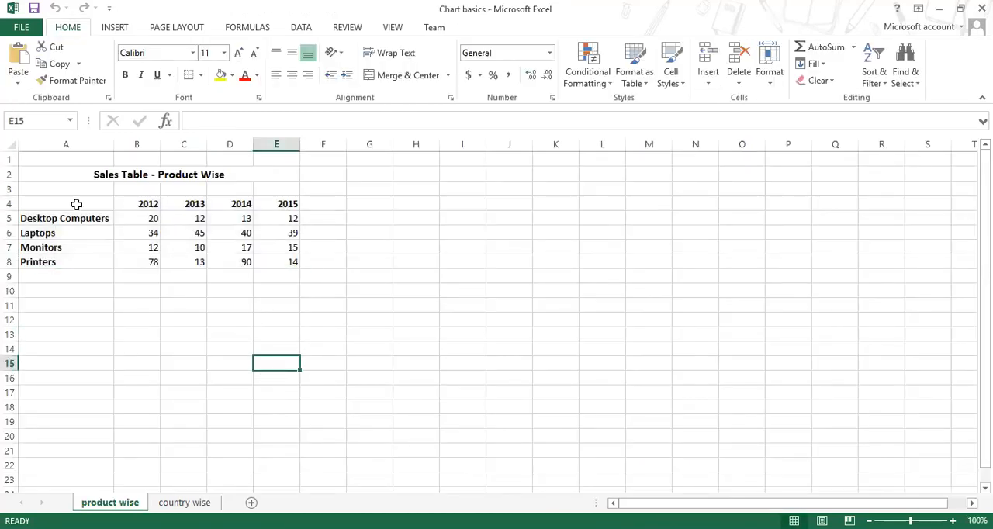
# Step: Create a column chart on its own sheet from A4:C6, covering Desktop Computers and Laptops for 2012 and 2013
pyautogui.moveTo(76, 204); pyautogui.dragTo(192, 236)
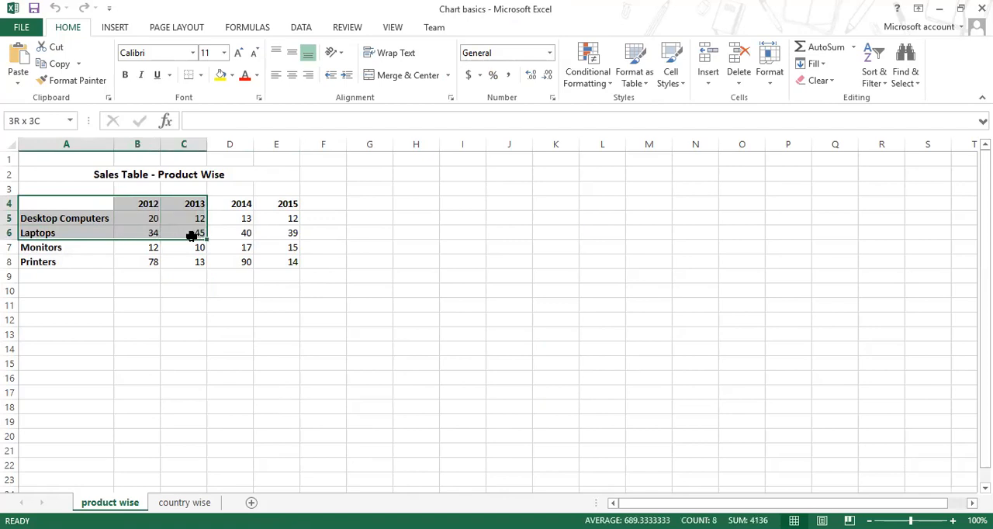
pyautogui.moveTo(191, 236); pyautogui.dragTo(191, 236)
pyautogui.press('F11')
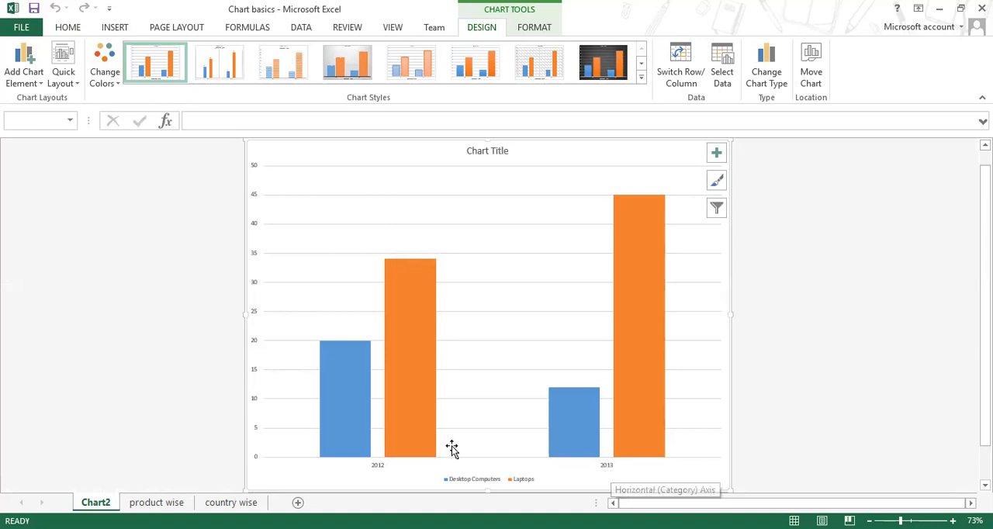
# Step: Examine the Desktop Computers and Laptops column series against the chart's enlarged legend
pyautogui.click(352, 406)
pyautogui.click(416, 378)
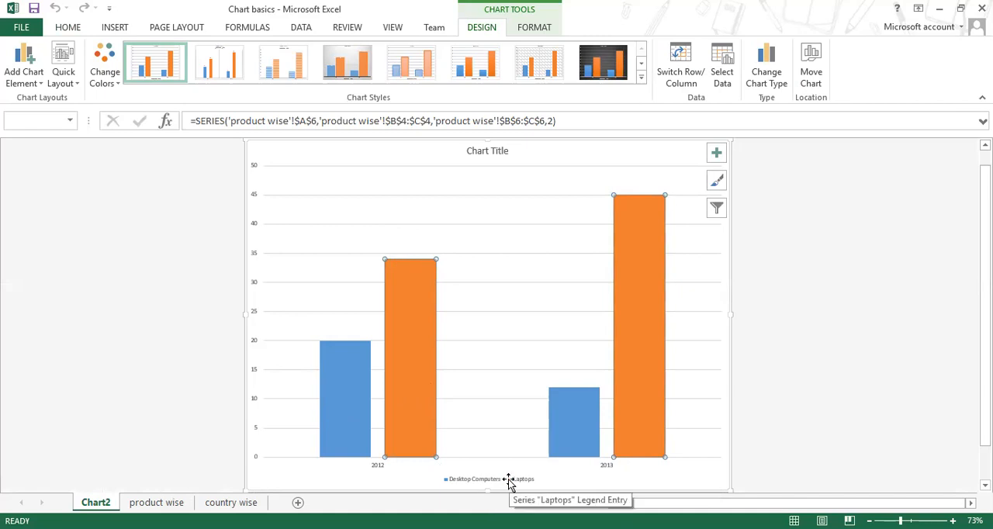
pyautogui.keyDown('ctrl'); pyautogui.scroll(4, 508, 482); pyautogui.keyUp('ctrl')
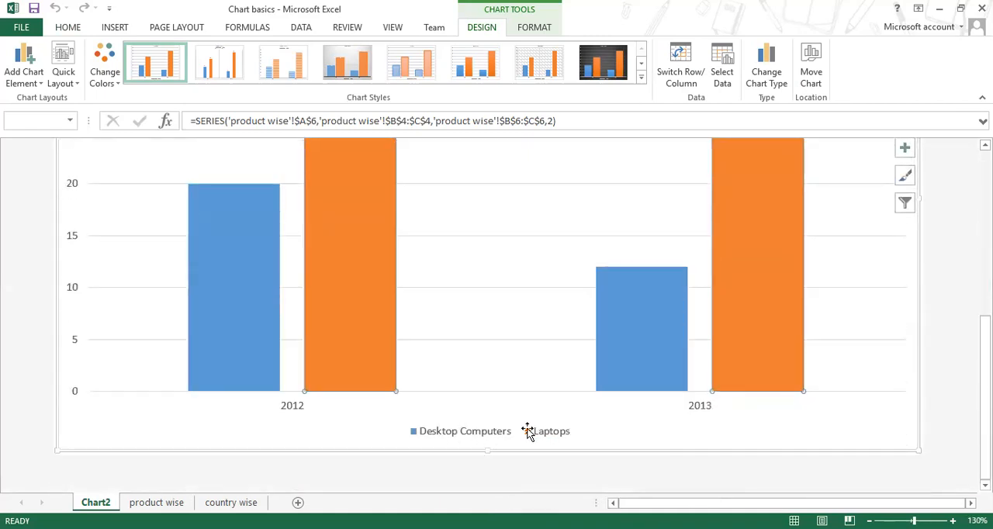
# Step: Delete the chart's legend, inspect the Desktop Computers and Laptops columns without it, and undo the deletion
pyautogui.click(452, 432)
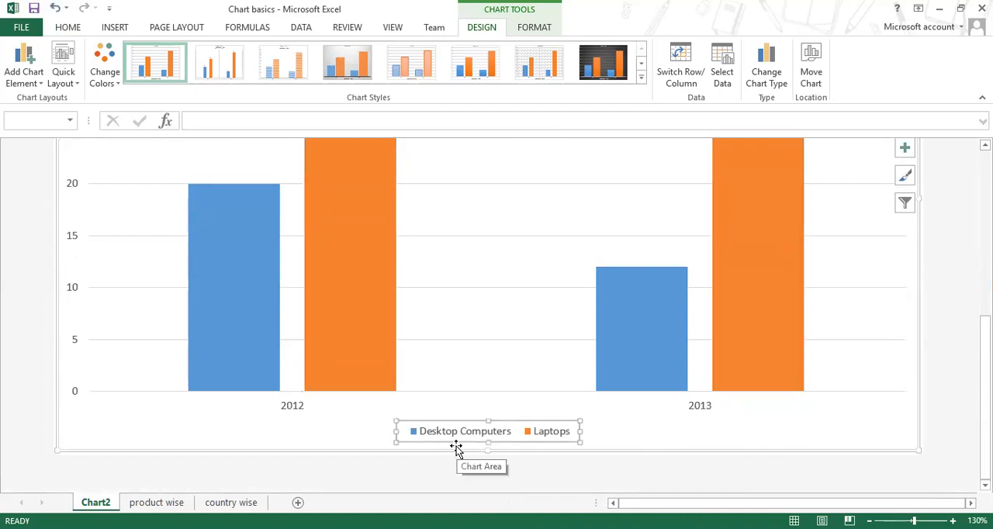
pyautogui.click(220, 322)
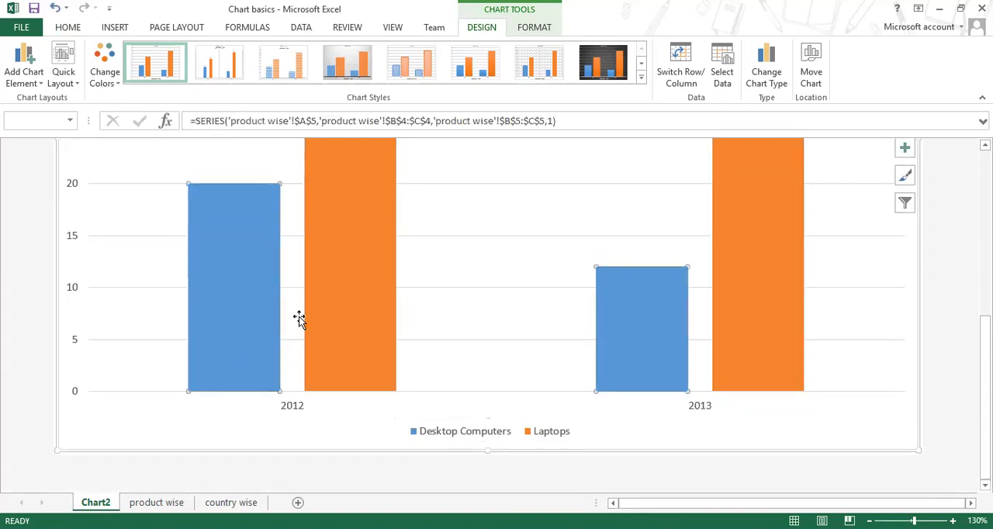
pyautogui.click(479, 439)
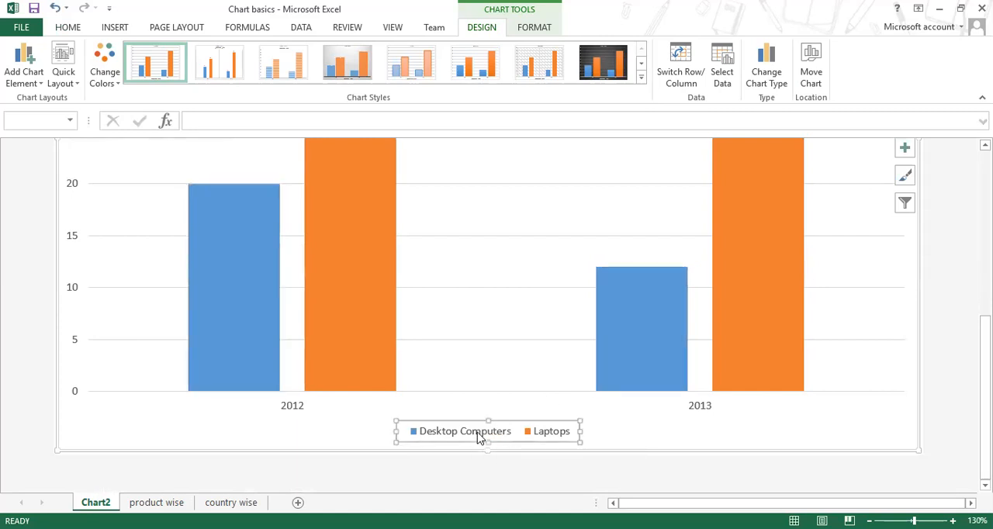
pyautogui.press('Delete')
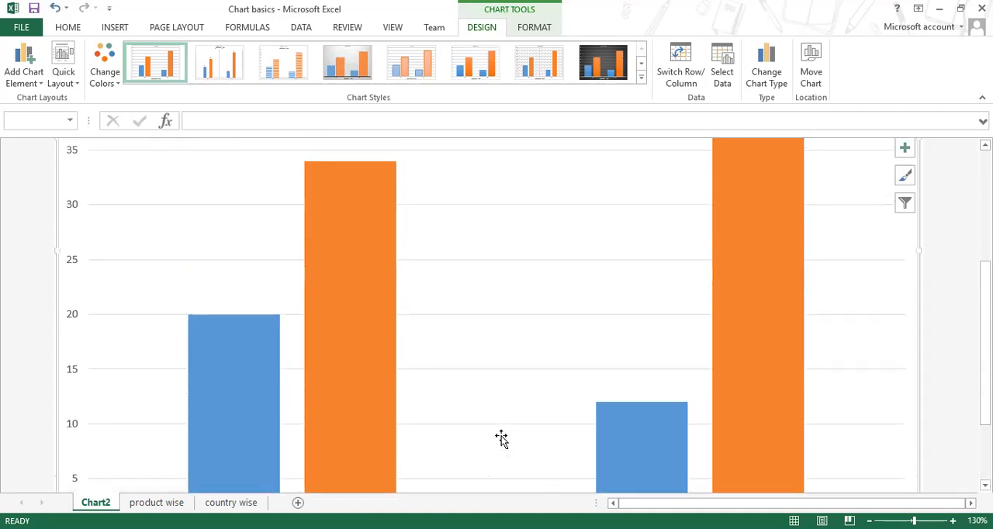
pyautogui.scroll(-1, 501, 437)
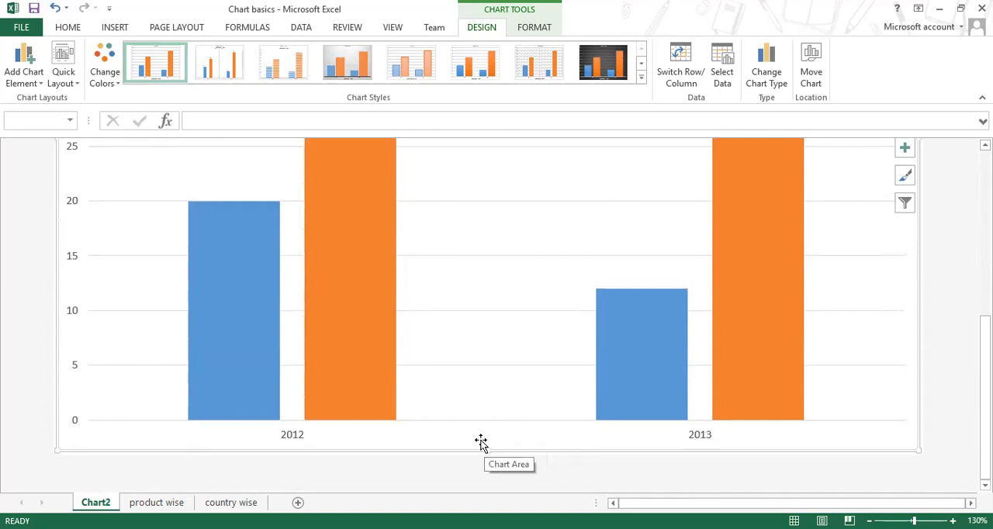
pyautogui.scroll(4, 481, 442)
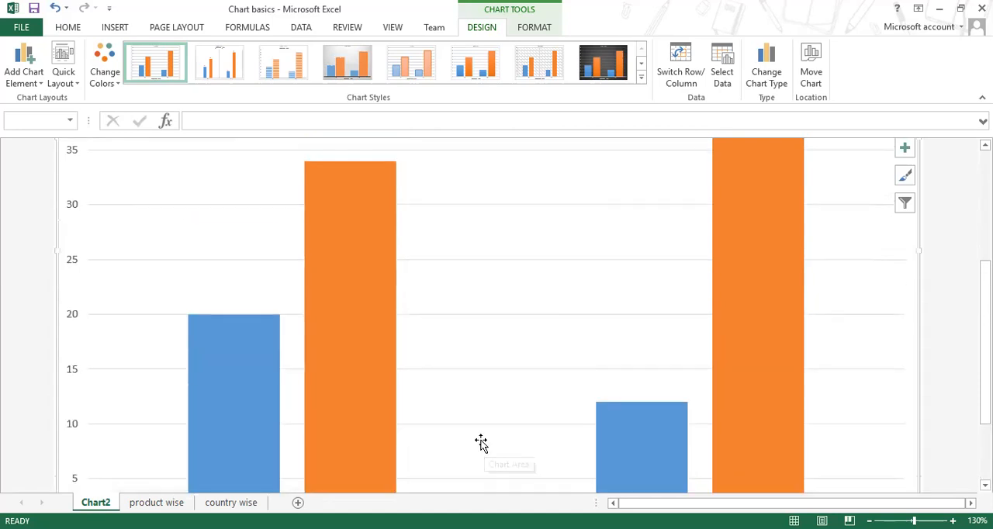
pyautogui.scroll(-2, 279, 427)
pyautogui.click(251, 412)
pyautogui.click(341, 378)
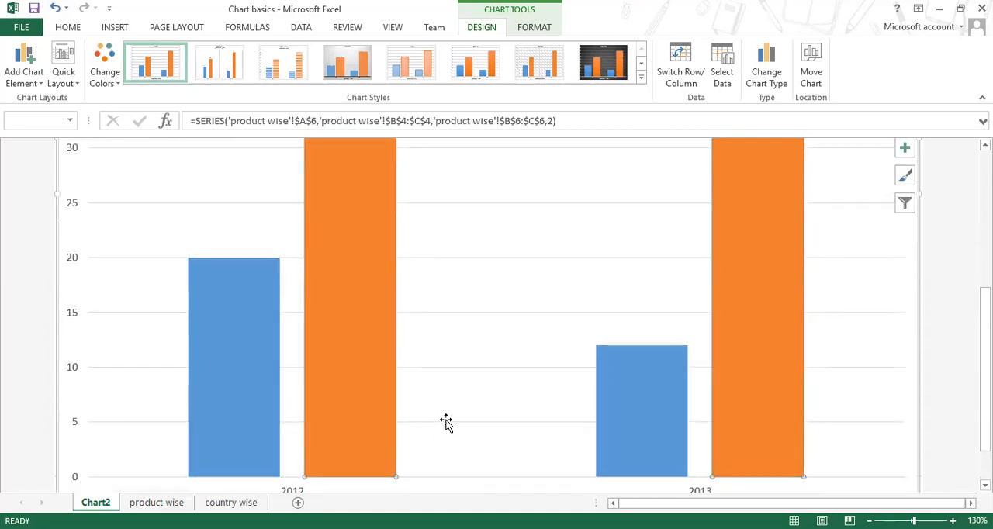
pyautogui.scroll(-2, 443, 434)
pyautogui.hotkey('ctrl', 'z')
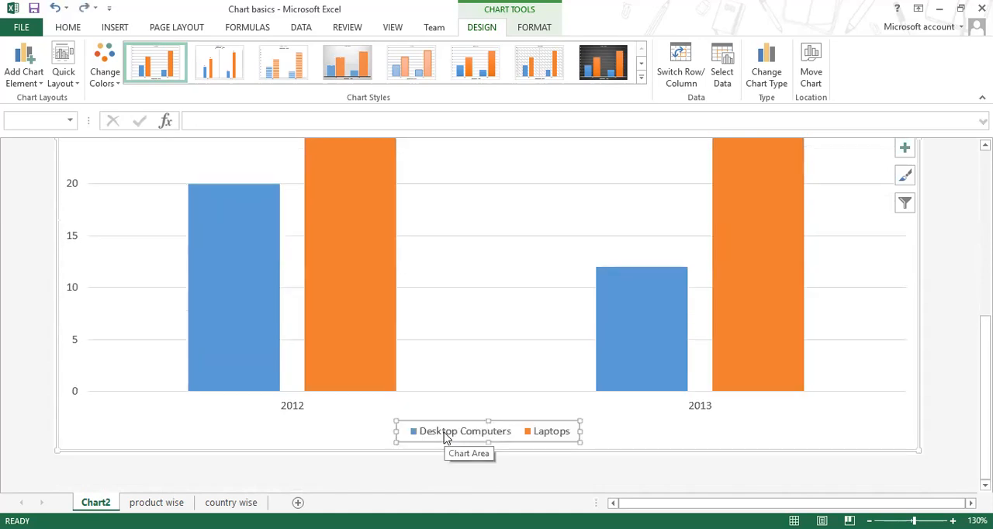
# Step: Examine the legend against the 2012 and 2013 columns and view the whole chart at 70% zoom
pyautogui.click(624, 428)
pyautogui.click(562, 439)
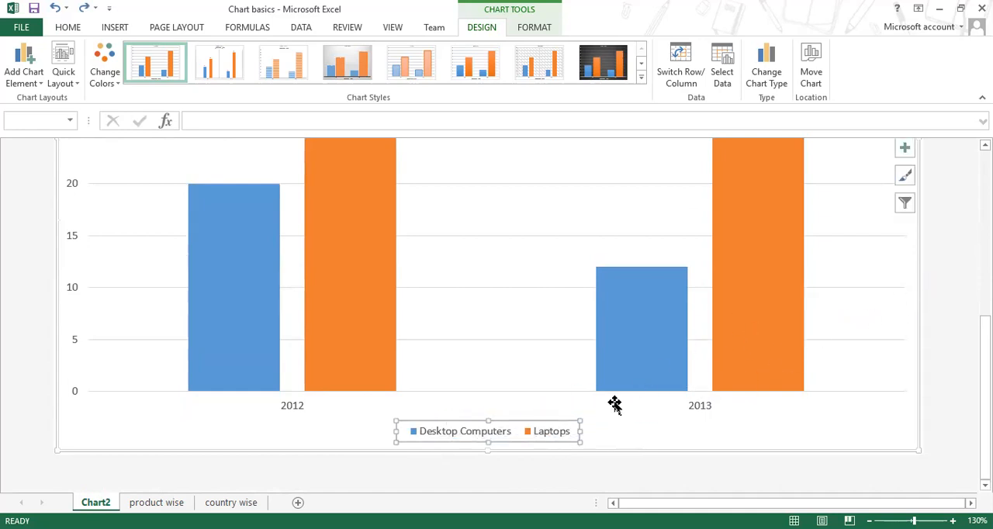
pyautogui.scroll(3, 613, 403)
pyautogui.scroll(-3, 614, 403)
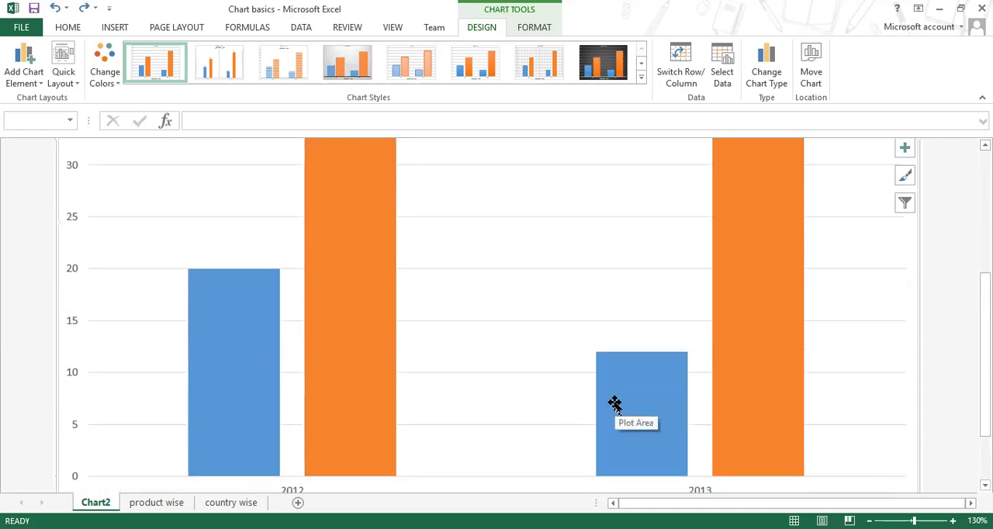
pyautogui.scroll(3, 588, 394)
pyautogui.keyDown('ctrl'); pyautogui.scroll(-4, 587, 394); pyautogui.keyUp('ctrl')
pyautogui.moveTo(587, 393)
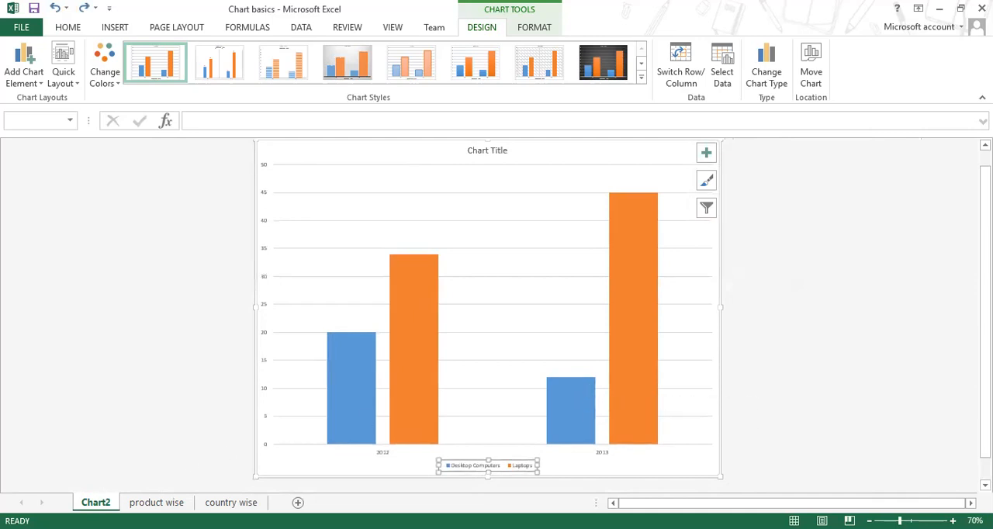
# Step: Check the product wise sheet and move the Chart2 sheet to the end, after country wise
pyautogui.rightClick(87, 503)
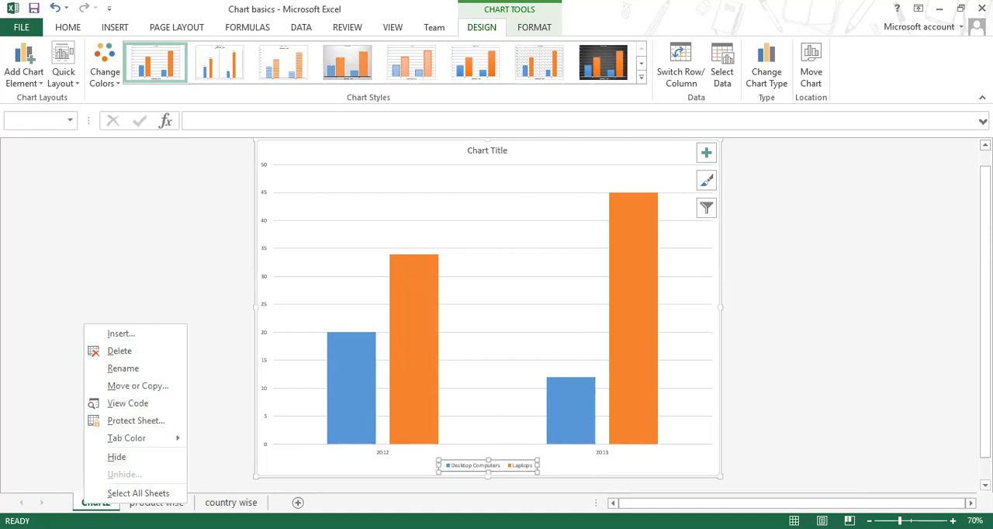
pyautogui.click(115, 501)
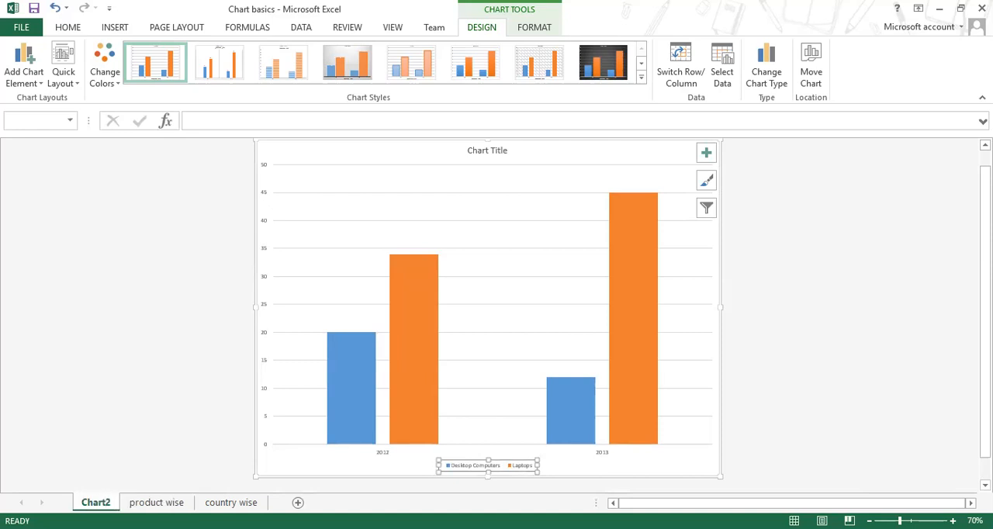
pyautogui.click(155, 503)
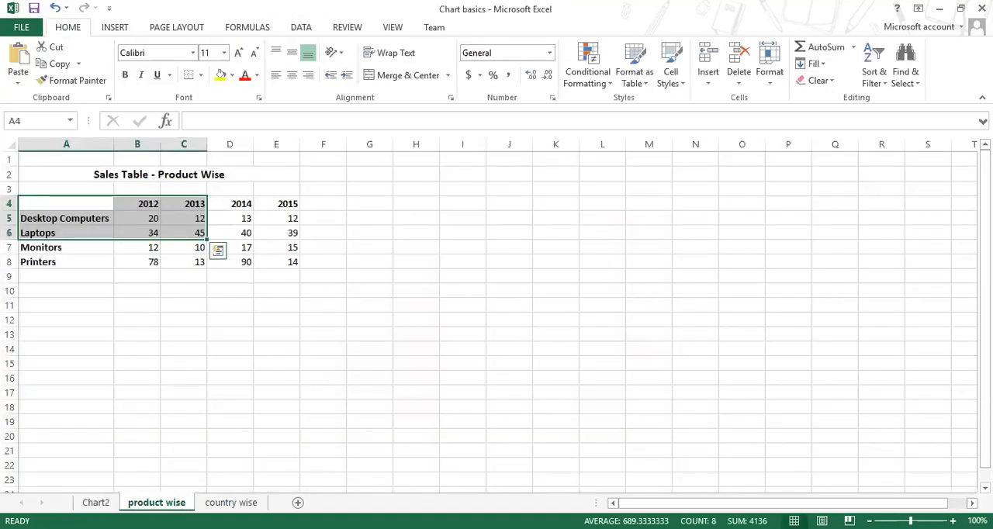
pyautogui.click(95, 502)
pyautogui.moveTo(95, 501); pyautogui.dragTo(265, 505)
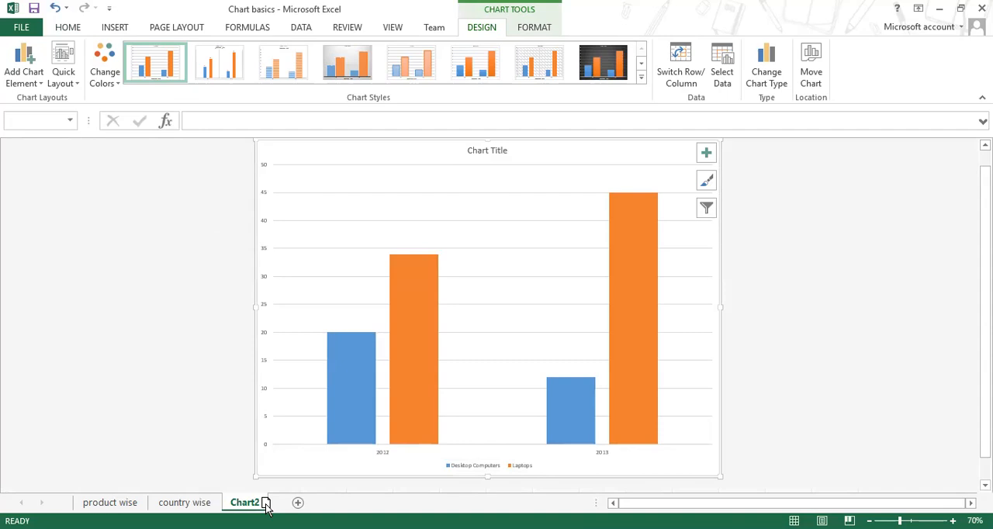
# Step: Delete the Chart2 sheet permanently and go back to the product wise sheet
pyautogui.rightClick(256, 502)
pyautogui.click(308, 360)
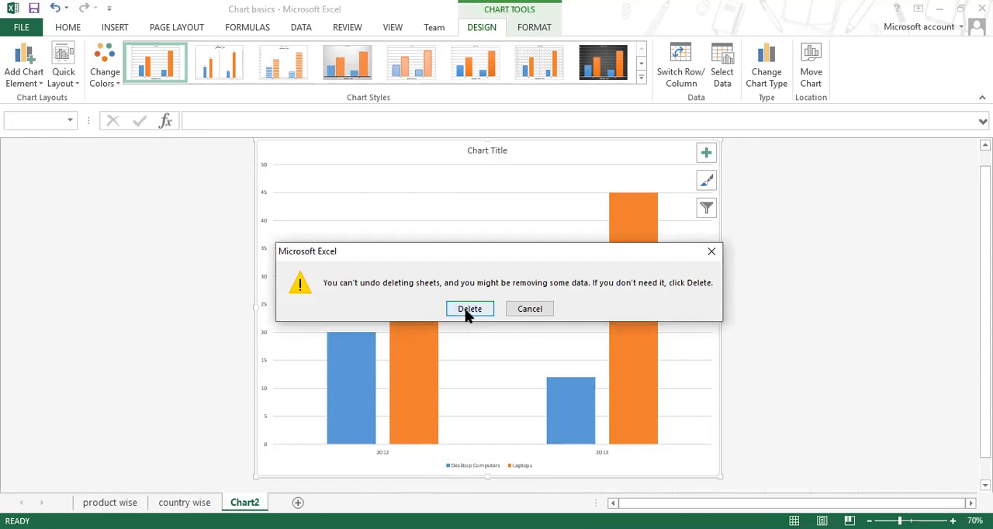
pyautogui.click(468, 309)
pyautogui.click(109, 503)
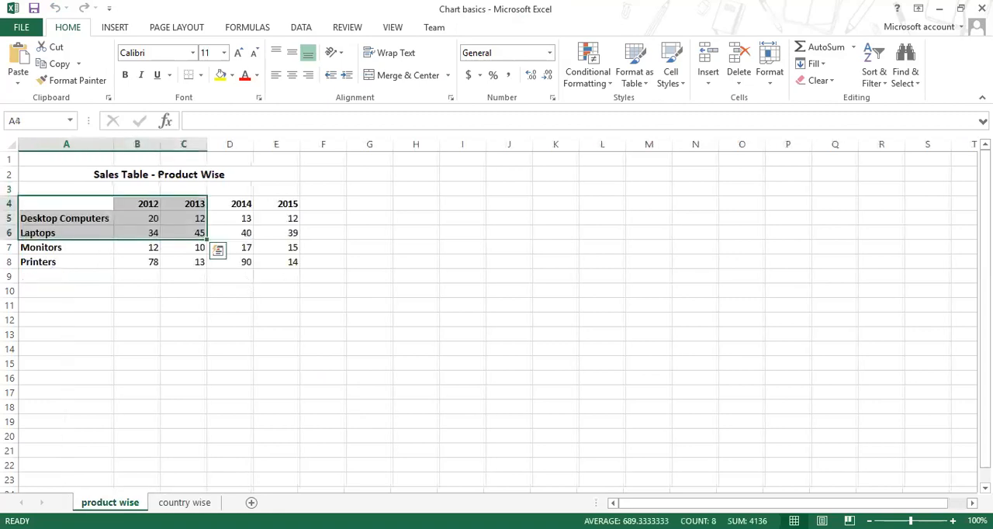
# Step: Select the product names A4:A8 together with the non-adjacent 2014 column D4:D8 and clear the selection
pyautogui.click(261, 320)
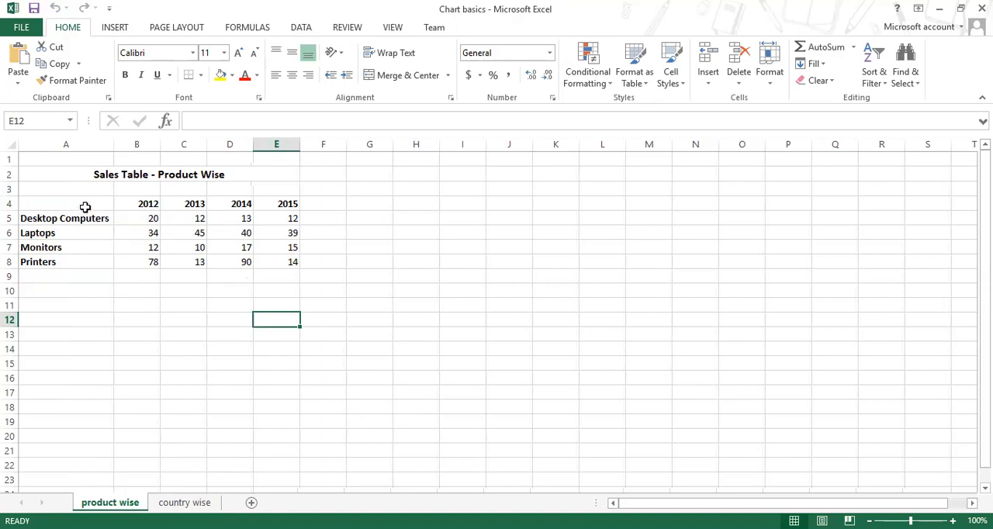
pyautogui.moveTo(88, 208); pyautogui.dragTo(95, 260)
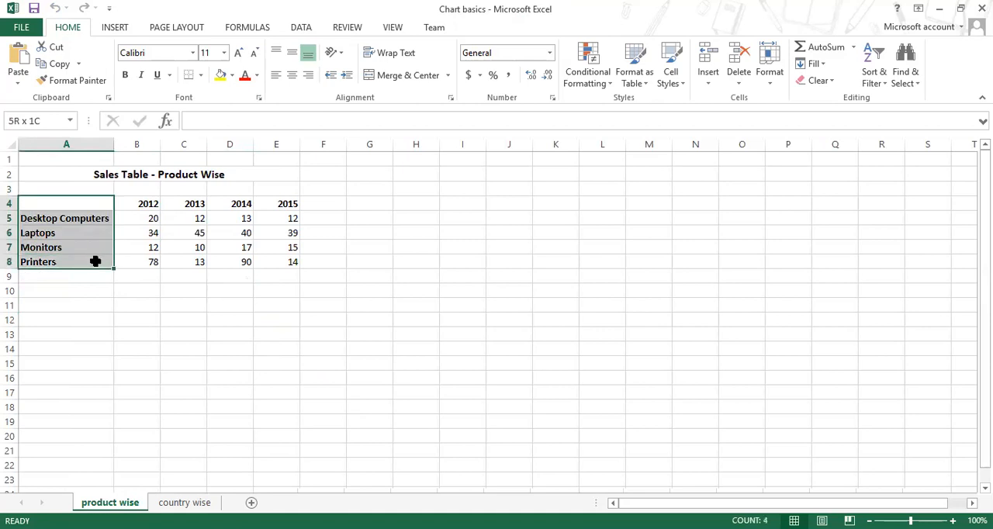
pyautogui.moveTo(96, 262); pyautogui.dragTo(95, 262)
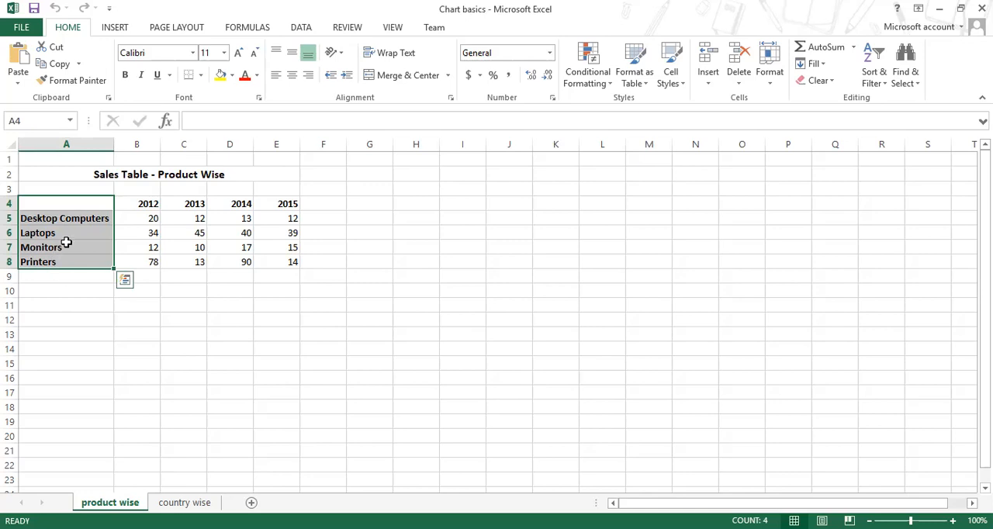
pyautogui.moveTo(233, 203); pyautogui.dragTo(235, 262)
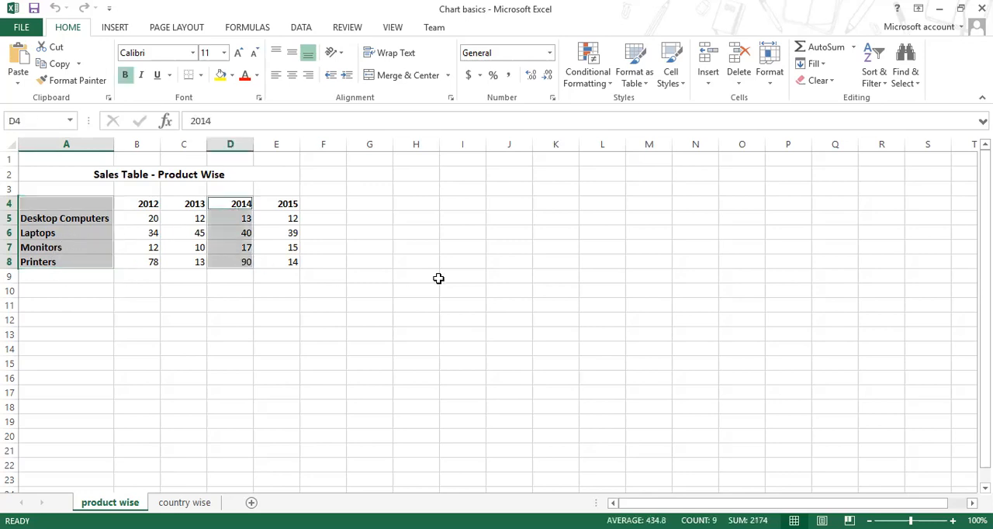
pyautogui.click(487, 273)
# Step: Demonstrate selecting A4:A8 and D4:D8 as one combined selection, followed by selecting each range separately for comparison
pyautogui.moveTo(101, 207); pyautogui.dragTo(89, 259)
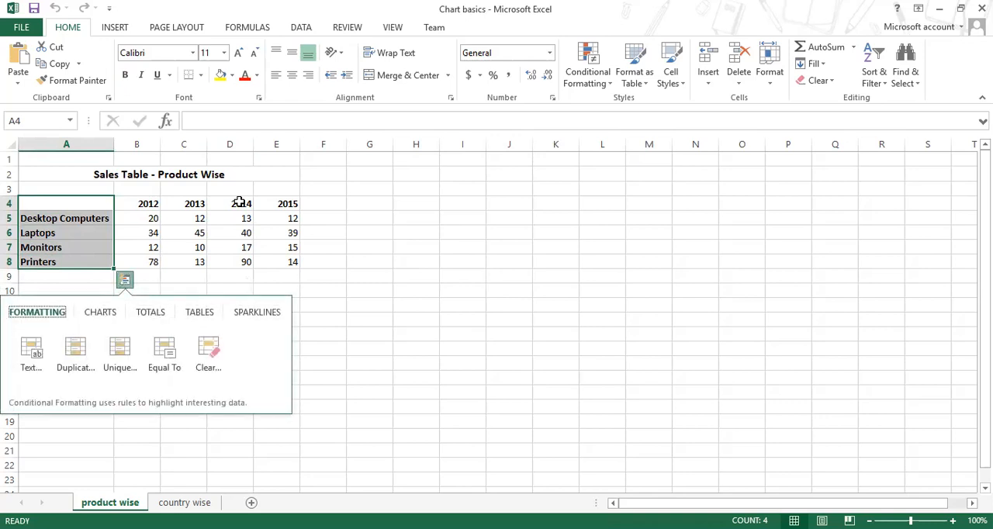
pyautogui.moveTo(241, 202); pyautogui.dragTo(243, 259)
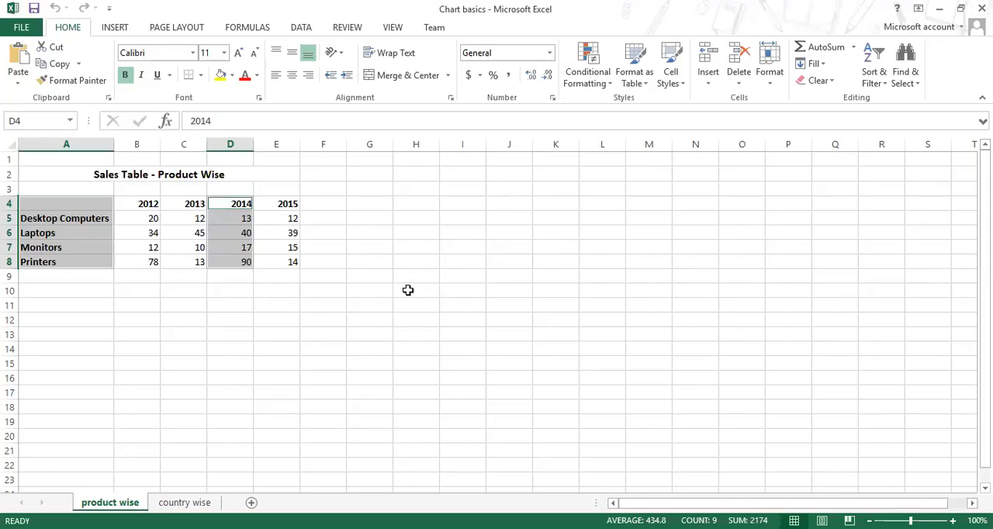
pyautogui.click(408, 290)
pyautogui.moveTo(77, 204); pyautogui.dragTo(77, 247)
pyautogui.moveTo(231, 204); pyautogui.dragTo(237, 259)
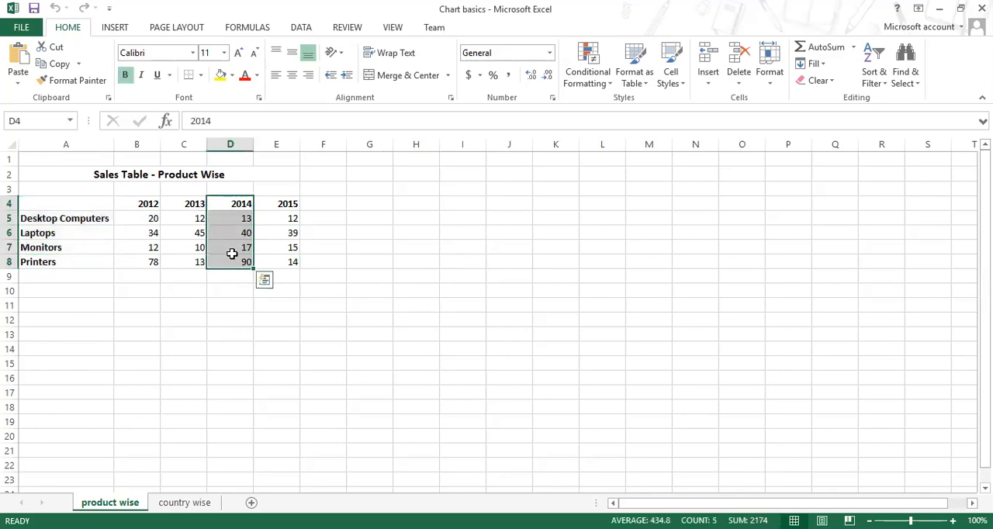
# Step: Create a column chart of 2014 product sales on its own sheet from the non-adjacent ranges A4:A8 and D4:D8
pyautogui.moveTo(86, 203); pyautogui.dragTo(88, 263)
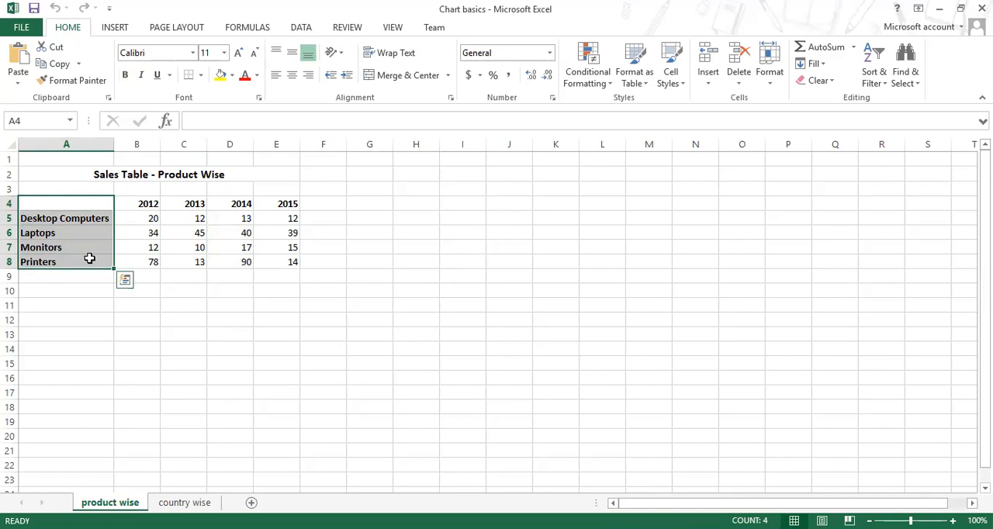
pyautogui.moveTo(232, 203); pyautogui.dragTo(234, 256)
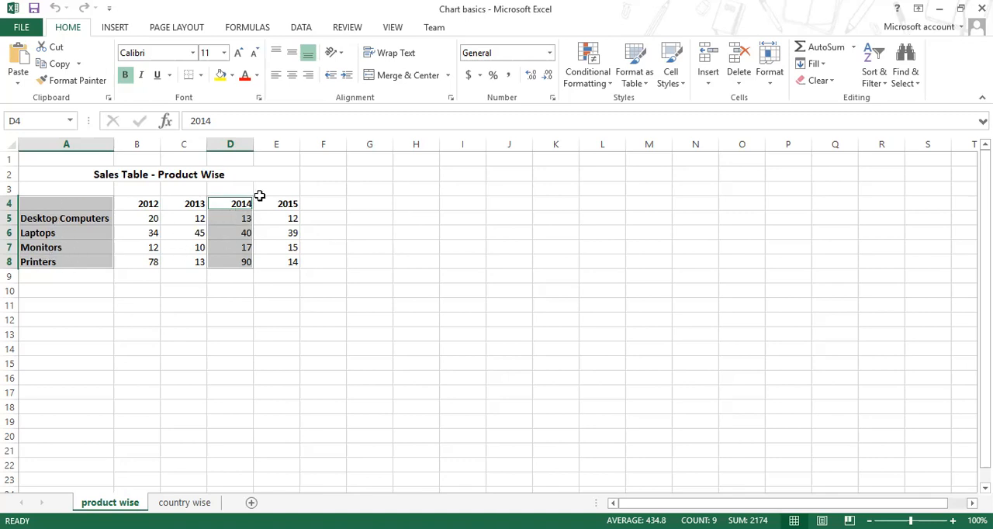
pyautogui.press('F11')
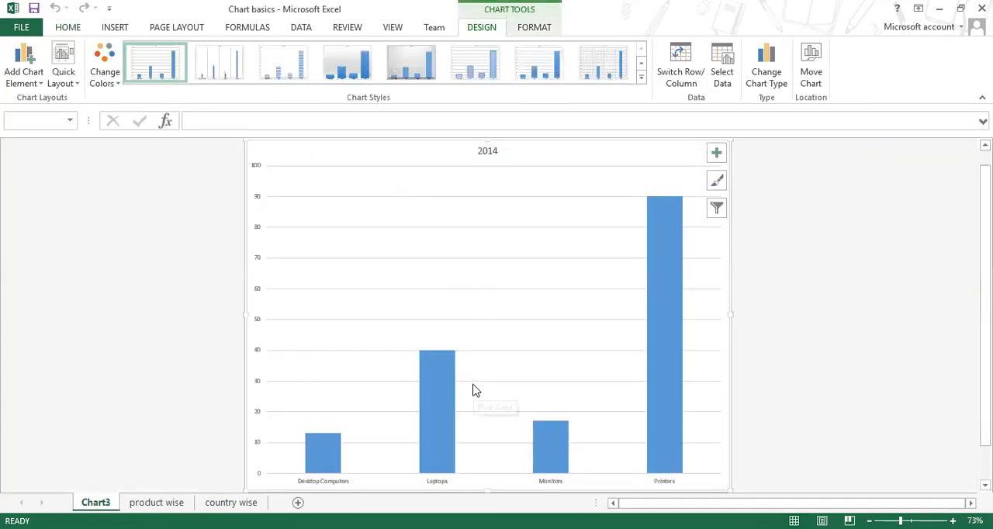
# Step: Examine the Desktop Computers, Laptops, Monitors and Printers columns of the 2014 chart, both enlarged and in full view
pyautogui.scroll(4, 479, 376)
pyautogui.scroll(-5, 479, 376)
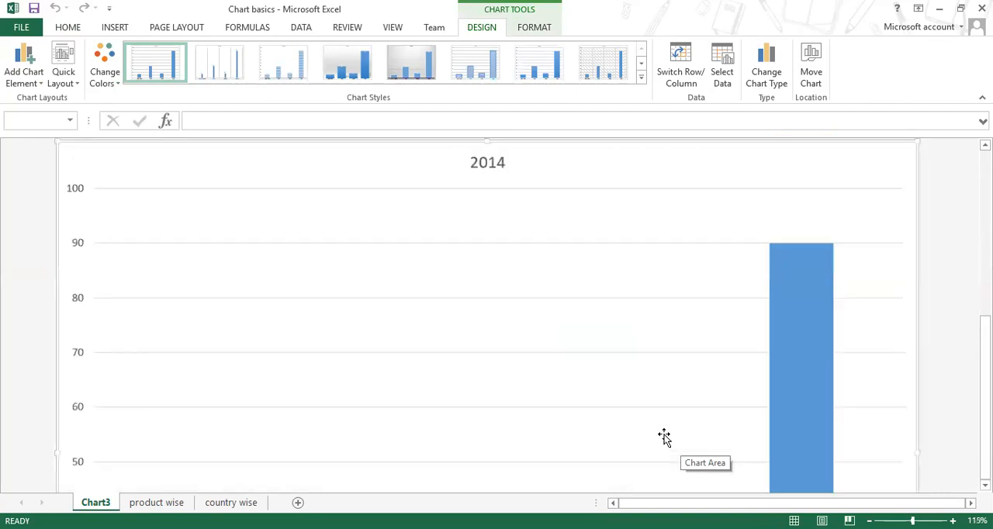
pyautogui.keyDown('ctrl'); pyautogui.scroll(-1, 663, 440); pyautogui.keyUp('ctrl')
pyautogui.scroll(-5, 663, 437)
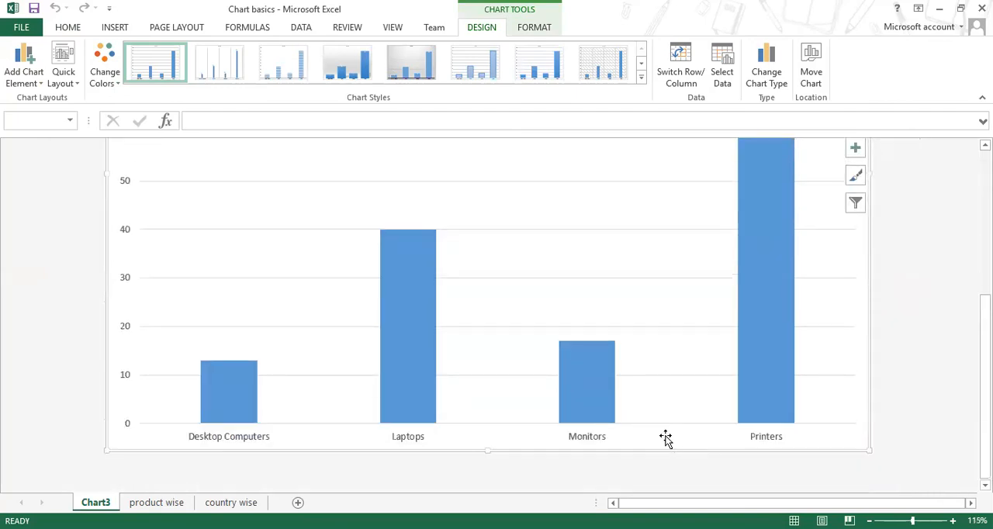
pyautogui.click(226, 400)
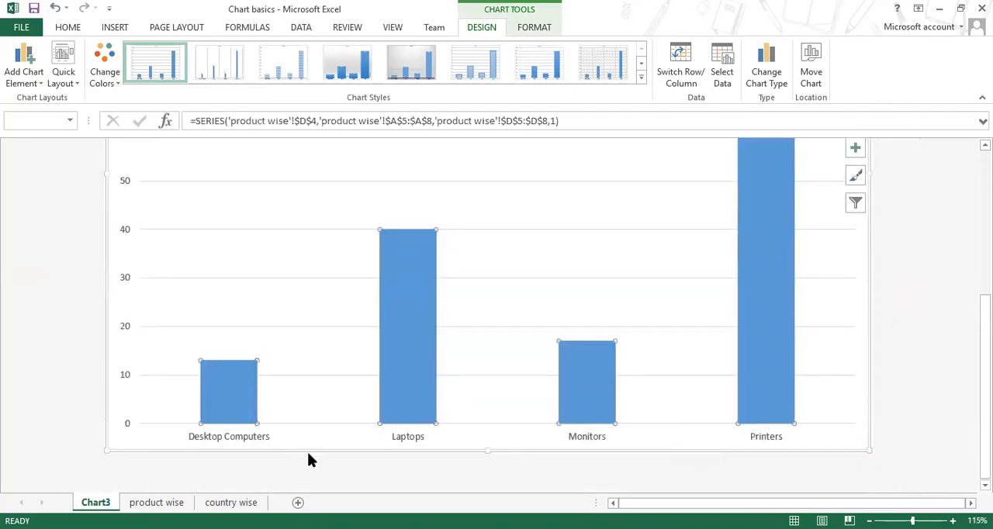
pyautogui.click(417, 374)
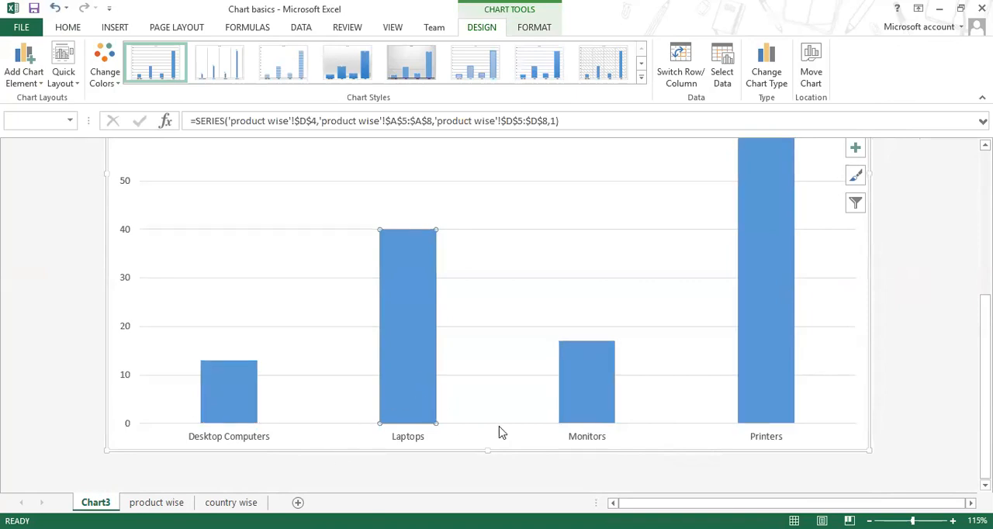
pyautogui.click(588, 402)
pyautogui.click(777, 391)
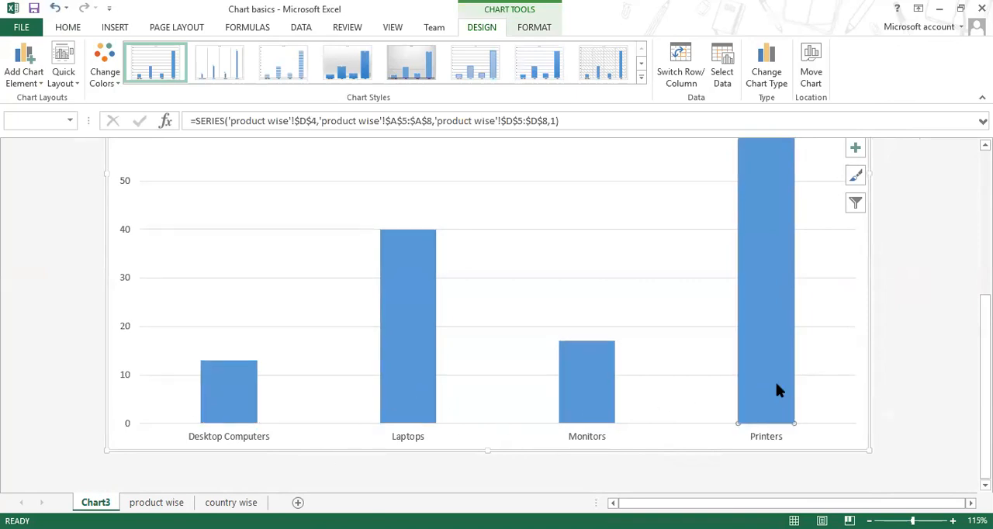
pyautogui.keyDown('ctrl'); pyautogui.scroll(-3, 754, 404); pyautogui.keyUp('ctrl')
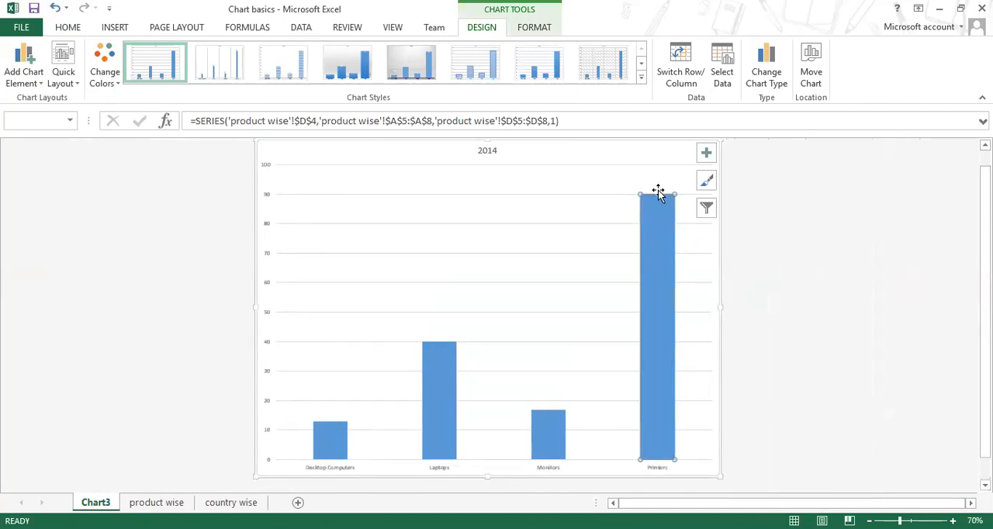
pyautogui.moveTo(657, 202)
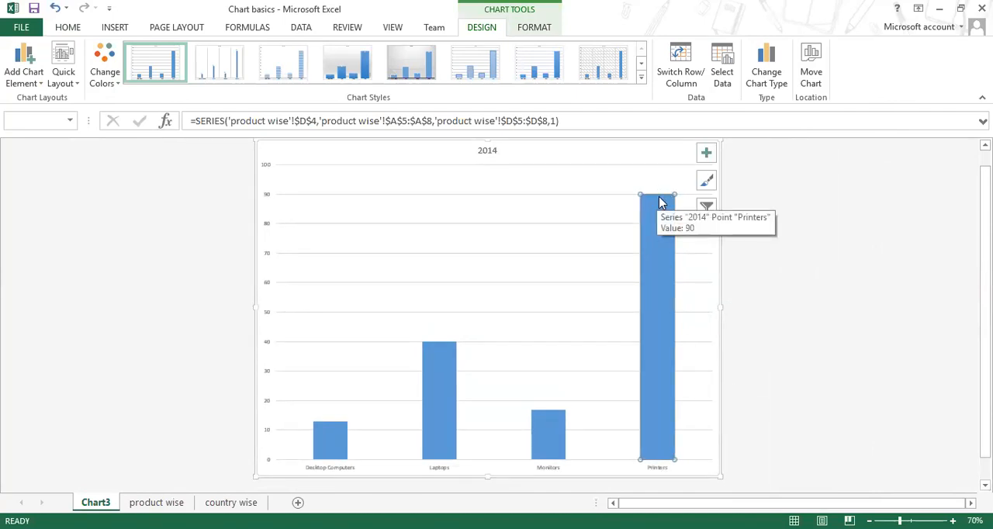
pyautogui.click(435, 402)
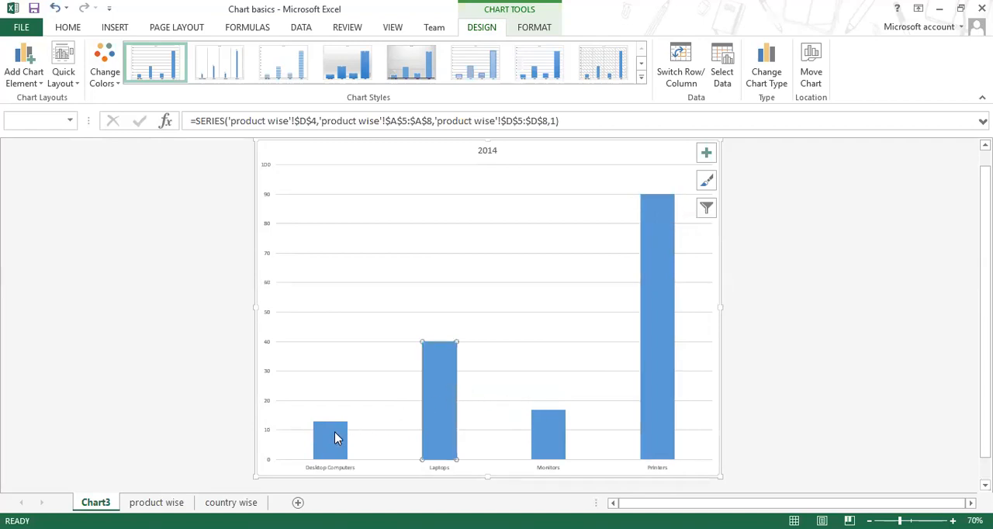
# Step: Delete the Chart3 sheet holding the 2014 chart and clear the range selection on the product wise sheet
pyautogui.click(550, 446)
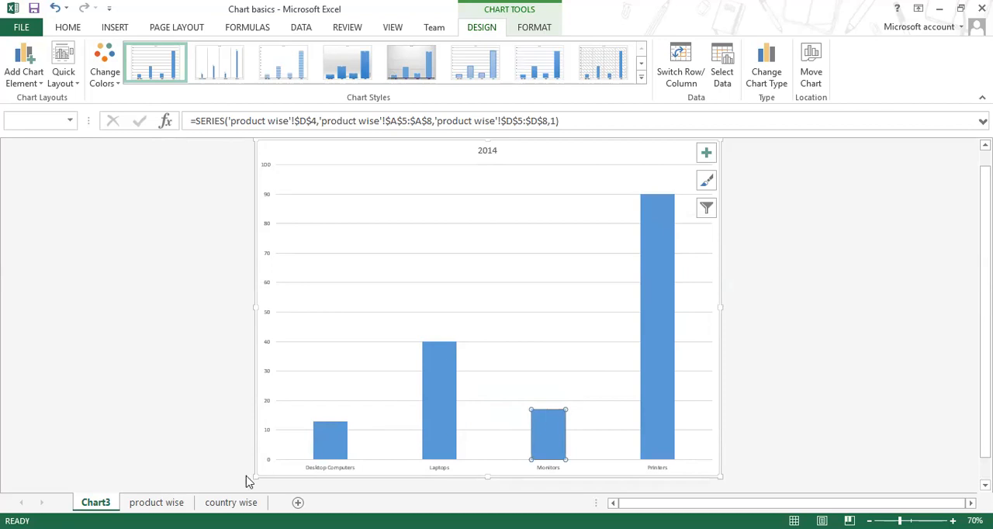
pyautogui.rightClick(108, 500)
pyautogui.click(160, 346)
pyautogui.click(471, 310)
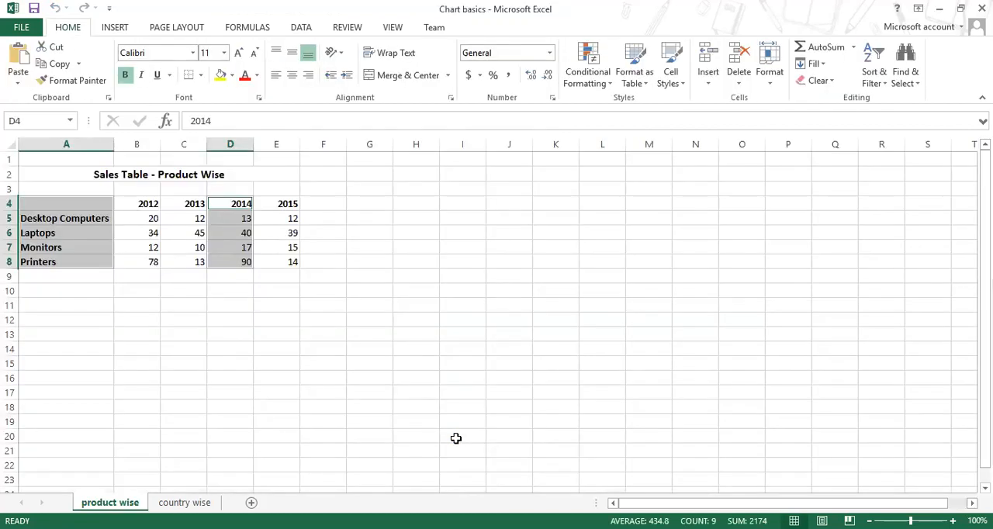
pyautogui.click(457, 315)
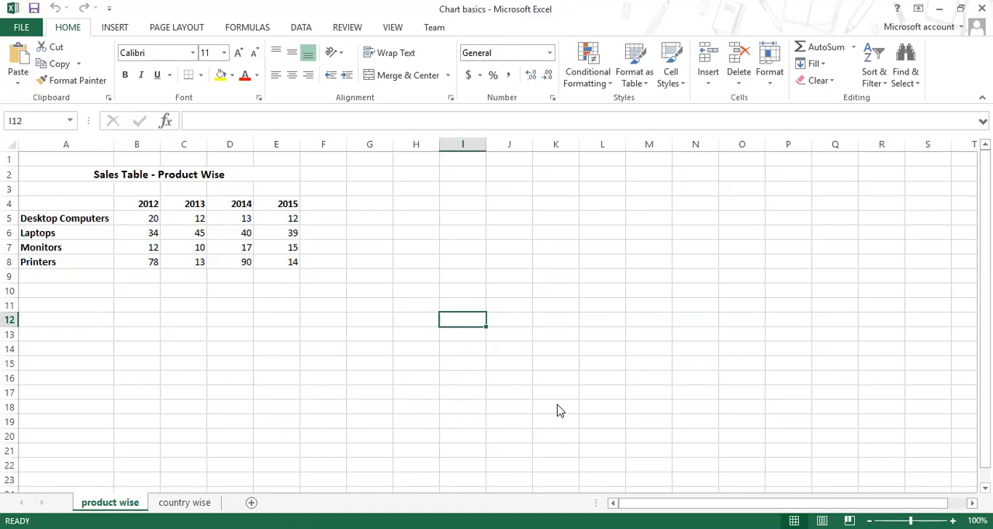
pyautogui.click(320, 334)
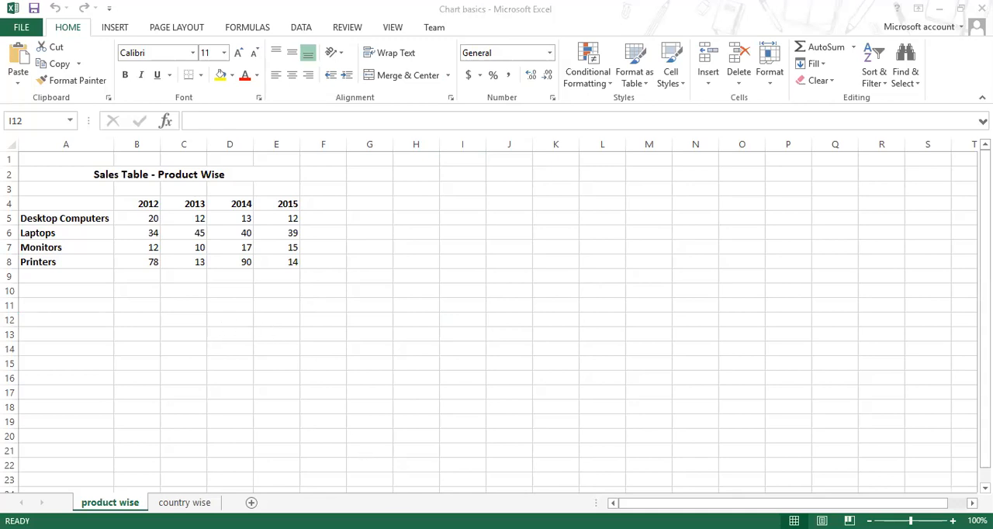
# Step: Enter the heading Item in the empty cell A4 above the product names
pyautogui.click(104, 222)
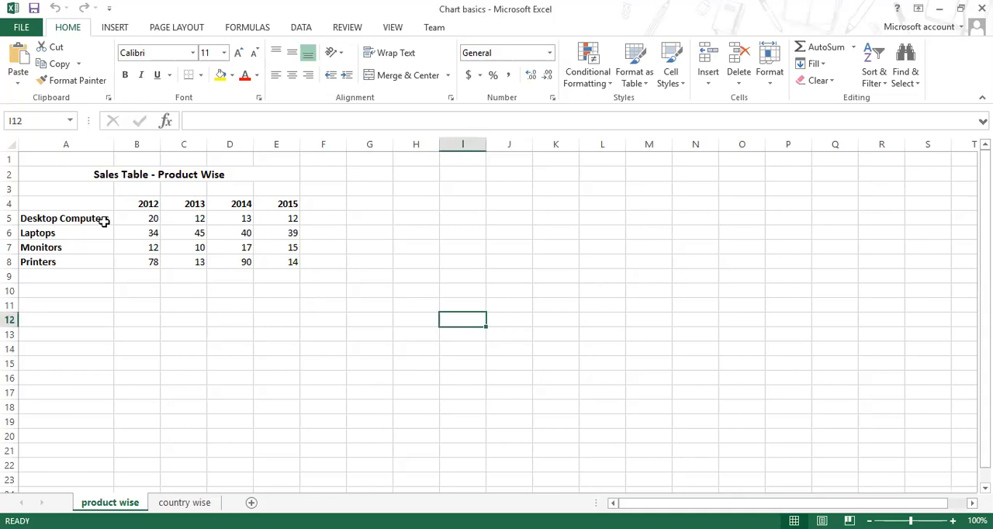
pyautogui.click(96, 206)
pyautogui.write('Item')
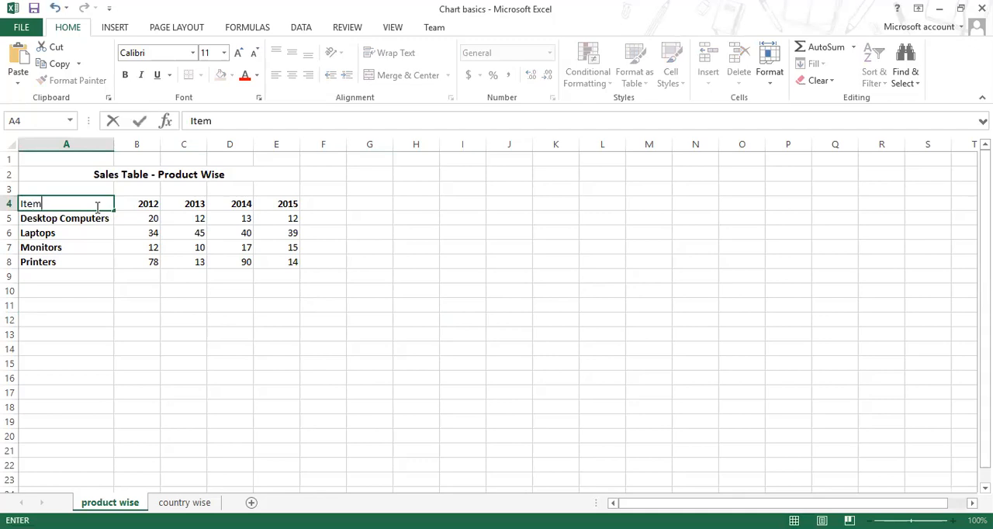
pyautogui.press('Return')
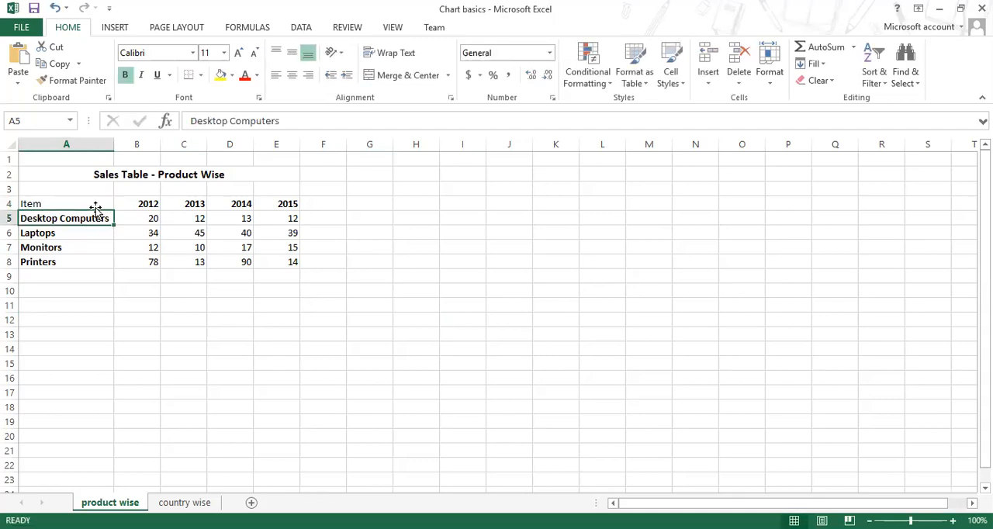
# Step: Format the heading row A4:E4 with a green fill and white font
pyautogui.click(95, 205)
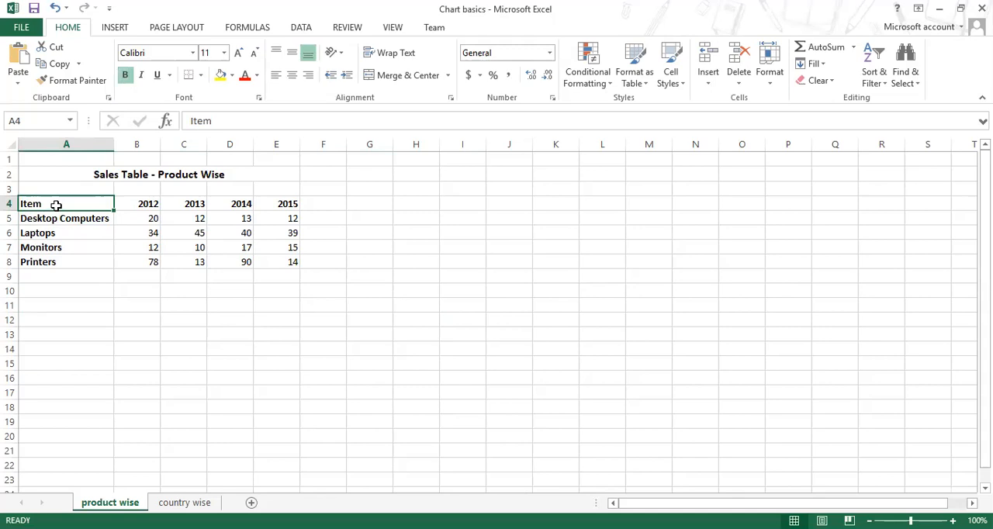
pyautogui.moveTo(64, 206); pyautogui.dragTo(268, 195)
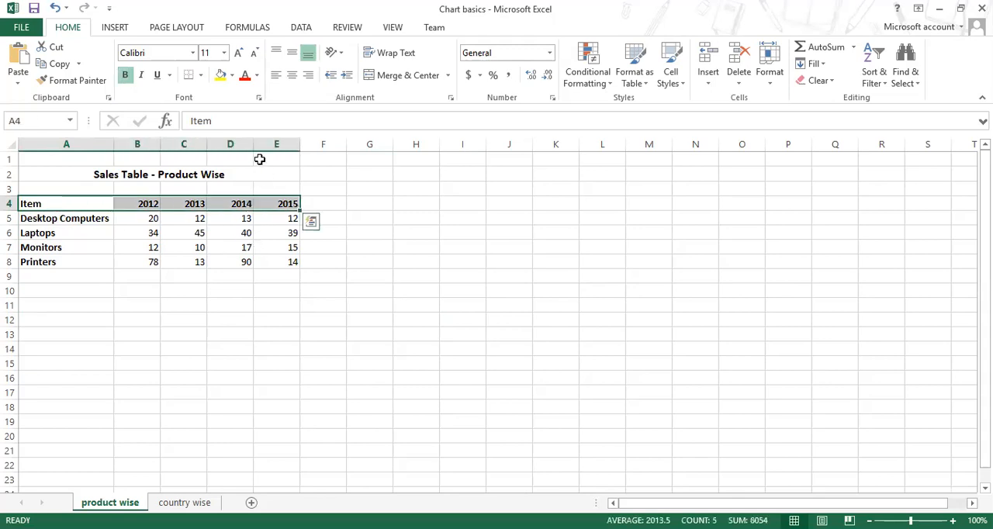
pyautogui.click(231, 78)
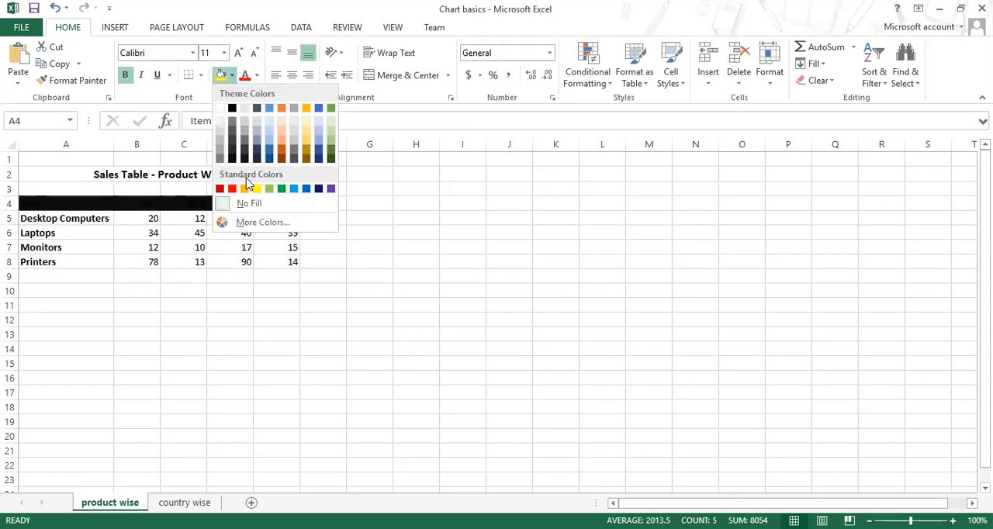
pyautogui.click(281, 189)
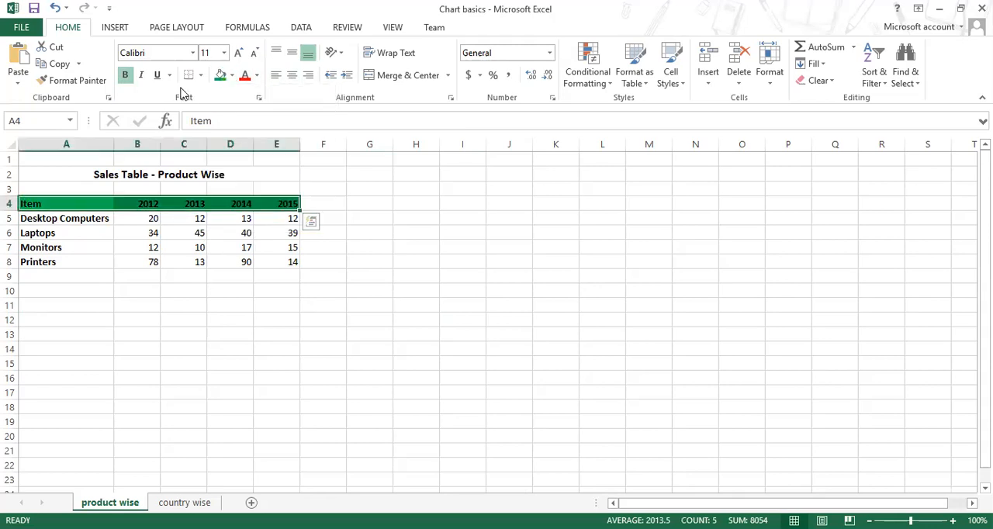
pyautogui.click(258, 75)
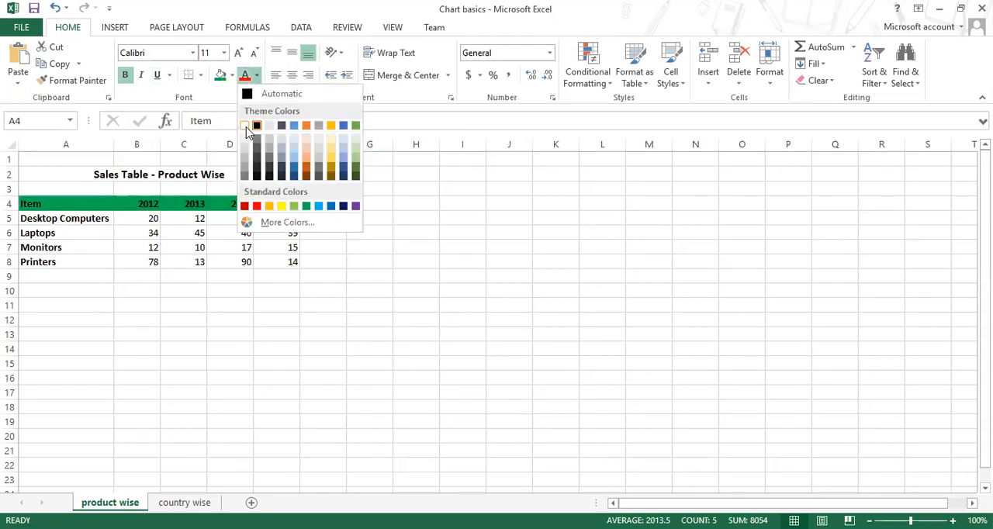
pyautogui.click(244, 127)
pyautogui.click(369, 264)
pyautogui.click(264, 435)
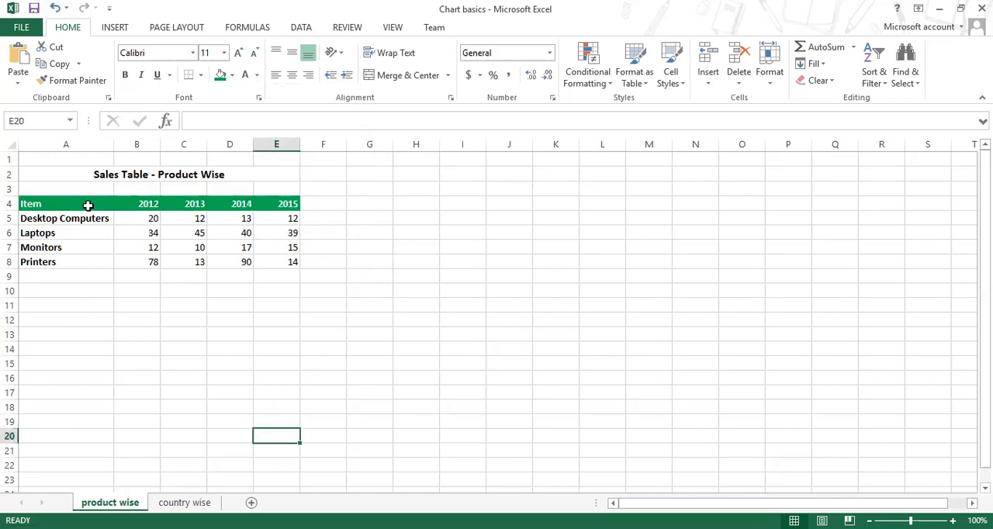
# Step: Center the headings in A4:E4 horizontally
pyautogui.click(86, 205)
pyautogui.click(197, 220)
pyautogui.moveTo(111, 205); pyautogui.dragTo(260, 199)
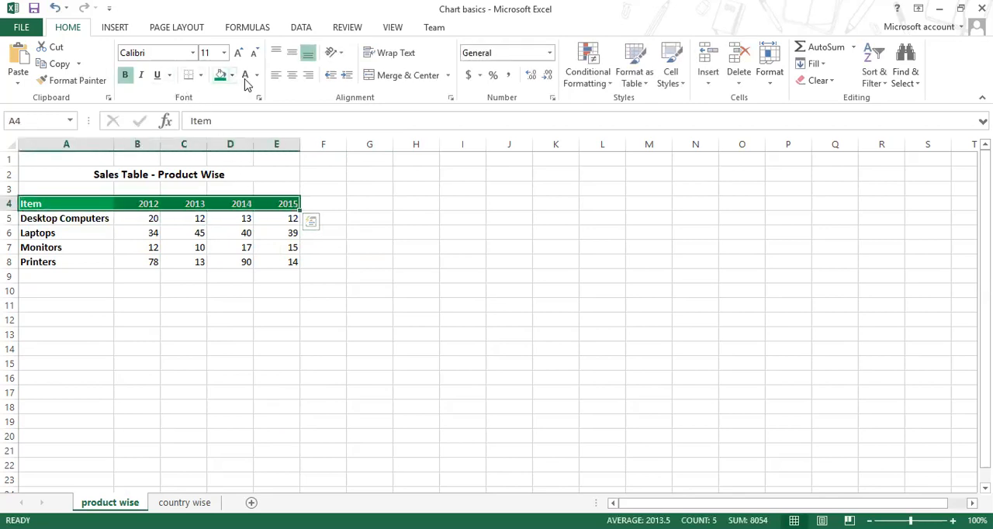
pyautogui.click(291, 75)
pyautogui.click(374, 264)
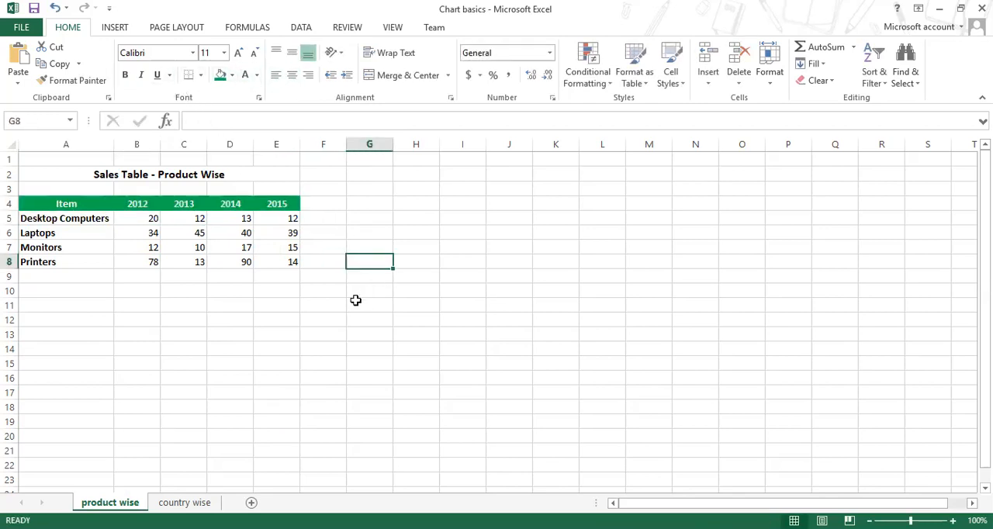
# Step: Center the sales figures in B5:E8 and slightly widen column A
pyautogui.moveTo(151, 220); pyautogui.dragTo(274, 259)
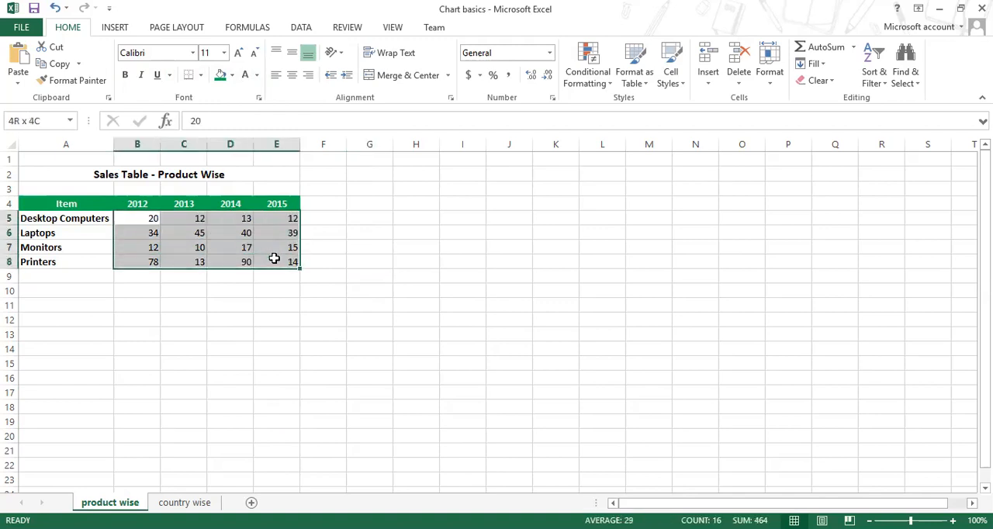
pyautogui.click(292, 75)
pyautogui.click(411, 233)
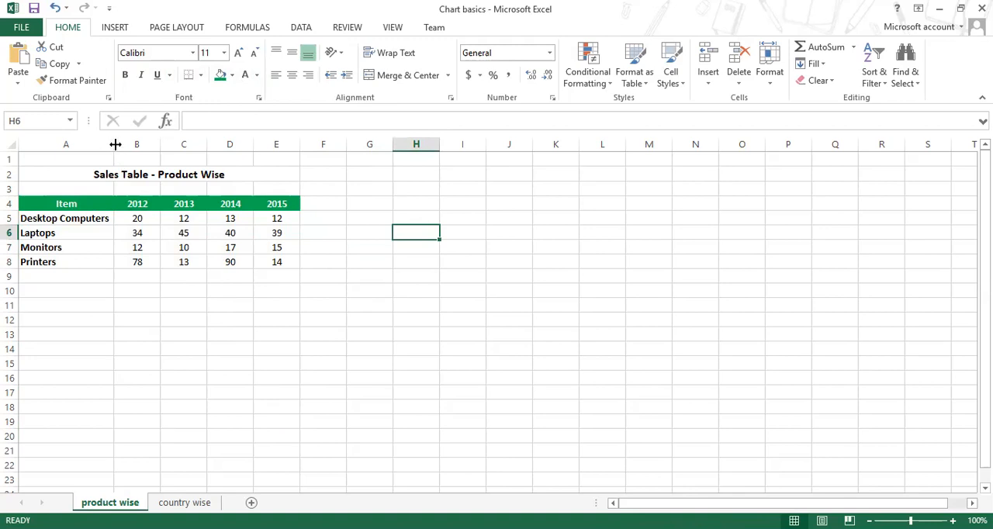
pyautogui.moveTo(115, 145); pyautogui.dragTo(121, 145)
pyautogui.click(185, 320)
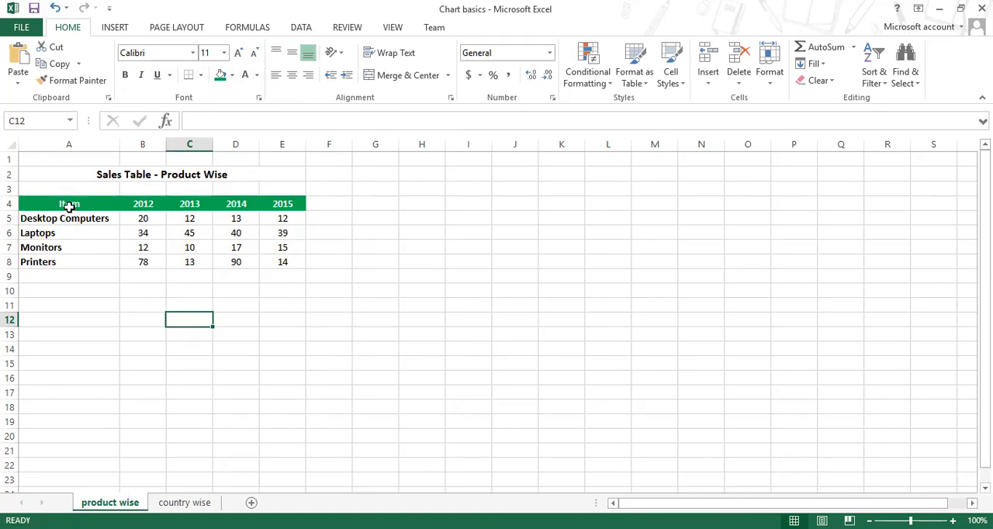
# Step: Select the whole sales table A4:E8, including its heading row
pyautogui.moveTo(68, 204); pyautogui.dragTo(264, 261)
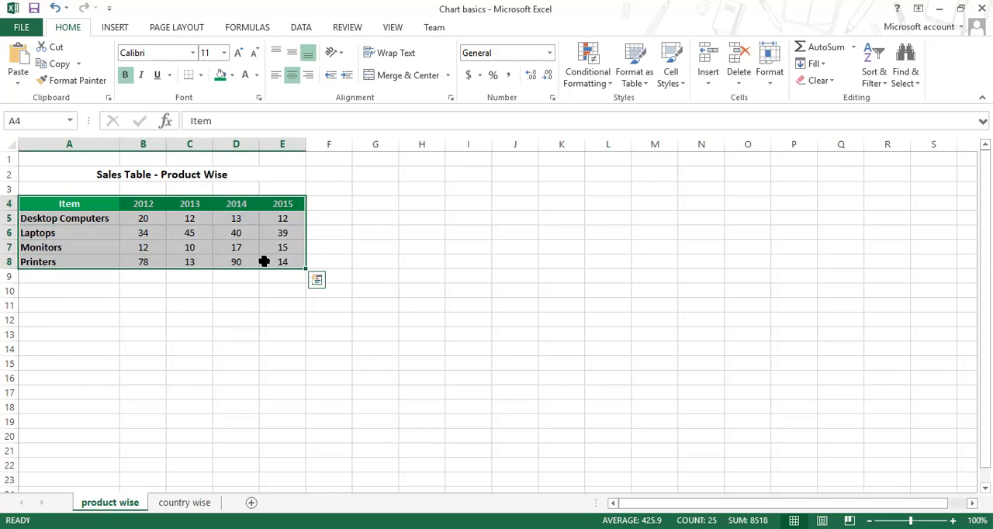
pyautogui.keyDown('ctrl'); pyautogui.scroll(2, 264, 260); pyautogui.keyUp('ctrl')
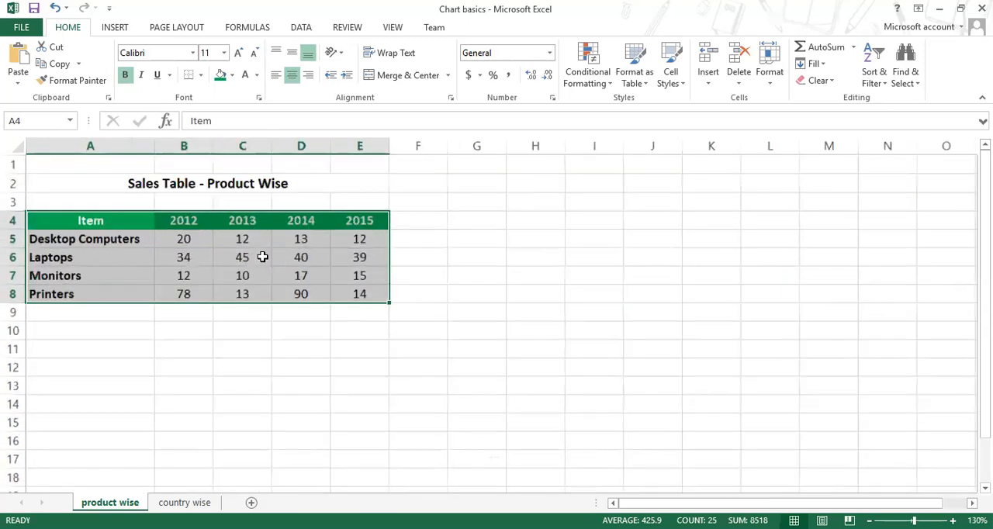
pyautogui.keyDown('ctrl'); pyautogui.scroll(2, 262, 256); pyautogui.keyUp('ctrl')
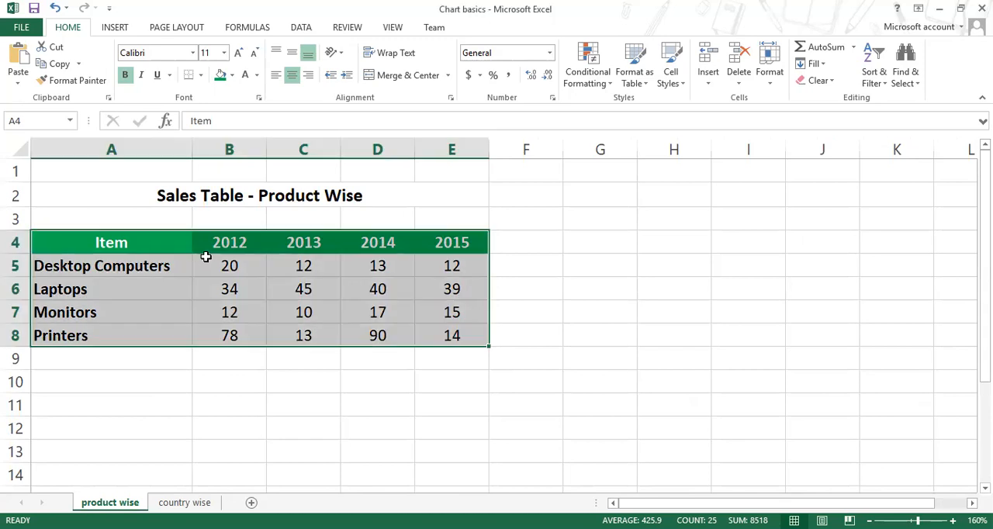
# Step: Compare the recommended chart types for the sales table, trying out the line chart on the sheet and deleting it again
pyautogui.click(114, 27)
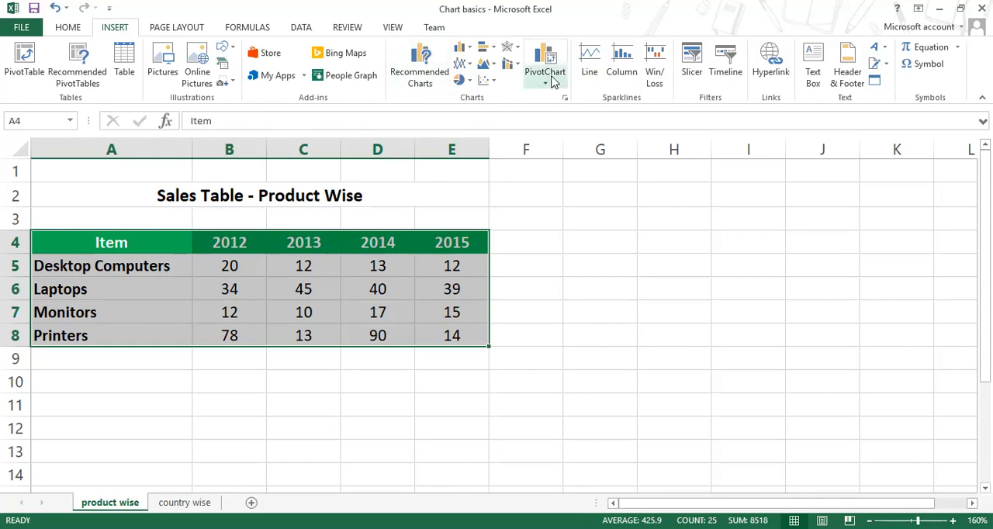
pyautogui.click(419, 84)
pyautogui.click(465, 215)
pyautogui.click(461, 257)
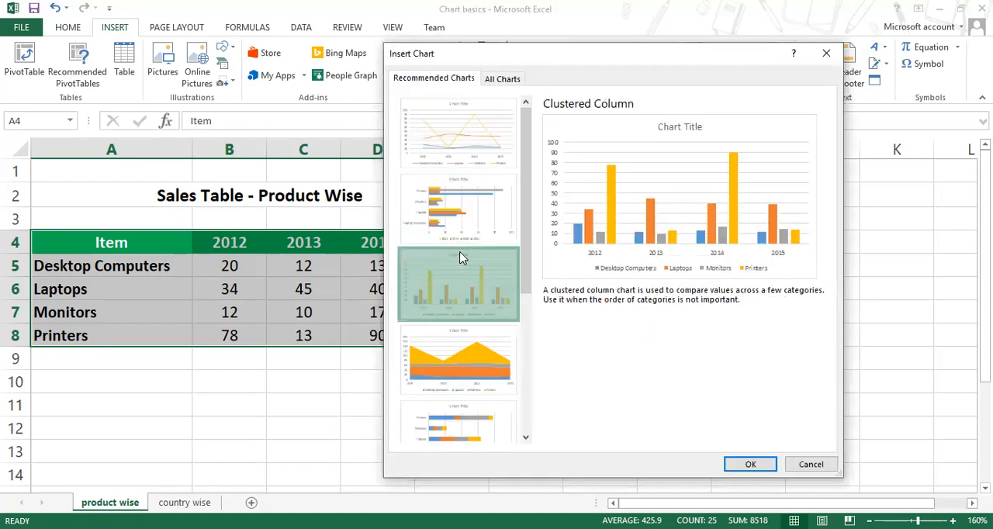
pyautogui.click(441, 417)
pyautogui.click(456, 314)
pyautogui.click(472, 219)
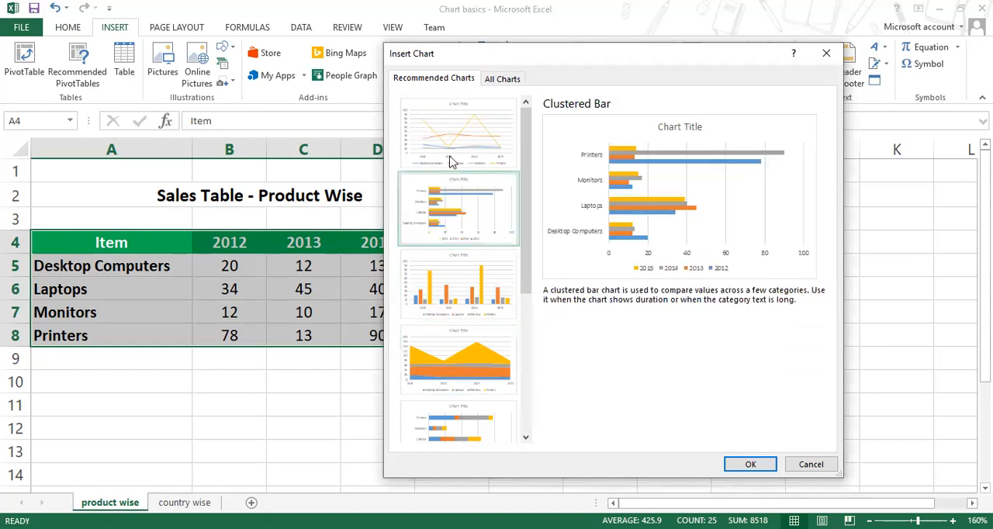
pyautogui.click(452, 162)
pyautogui.click(750, 464)
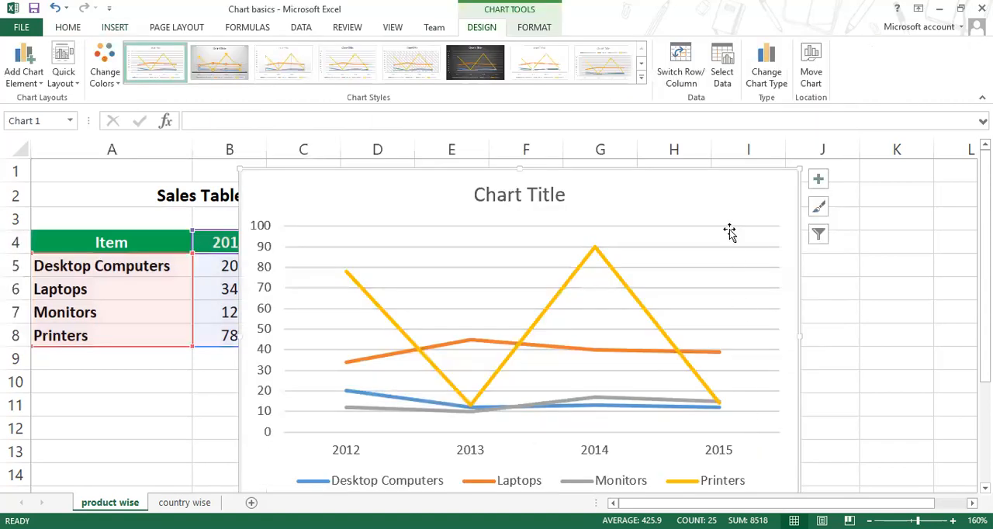
pyautogui.press('Delete')
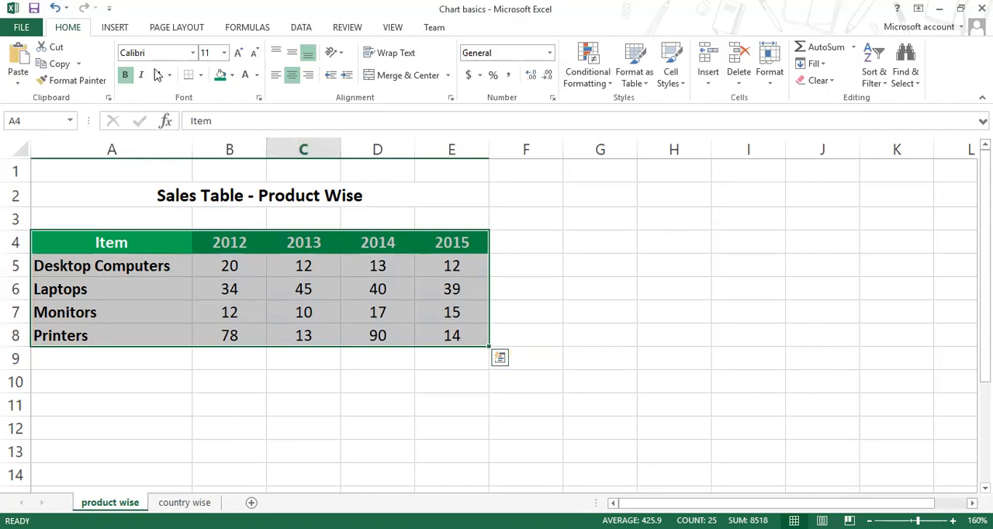
# Step: Preview the available column, bar, line, and stock, surface or radar chart types for the selected table
pyautogui.click(117, 28)
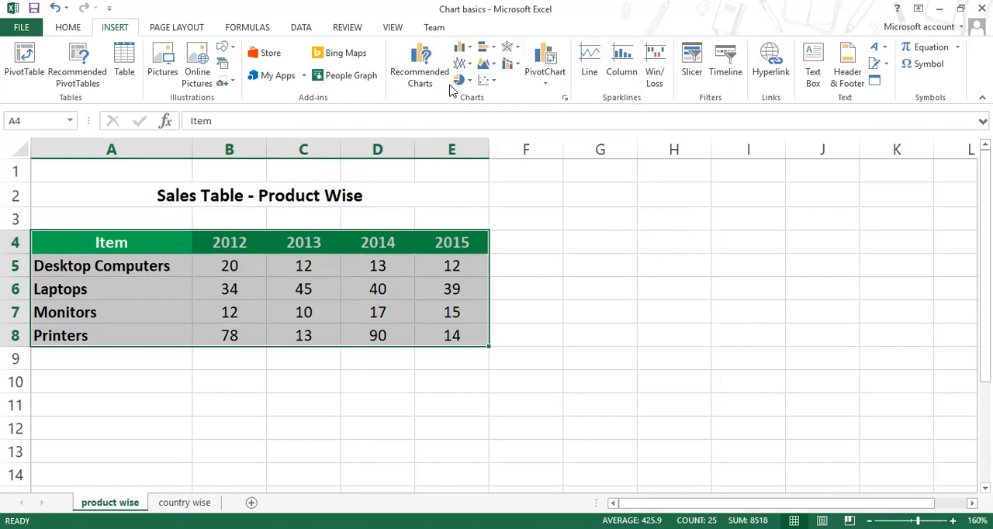
pyautogui.click(468, 50)
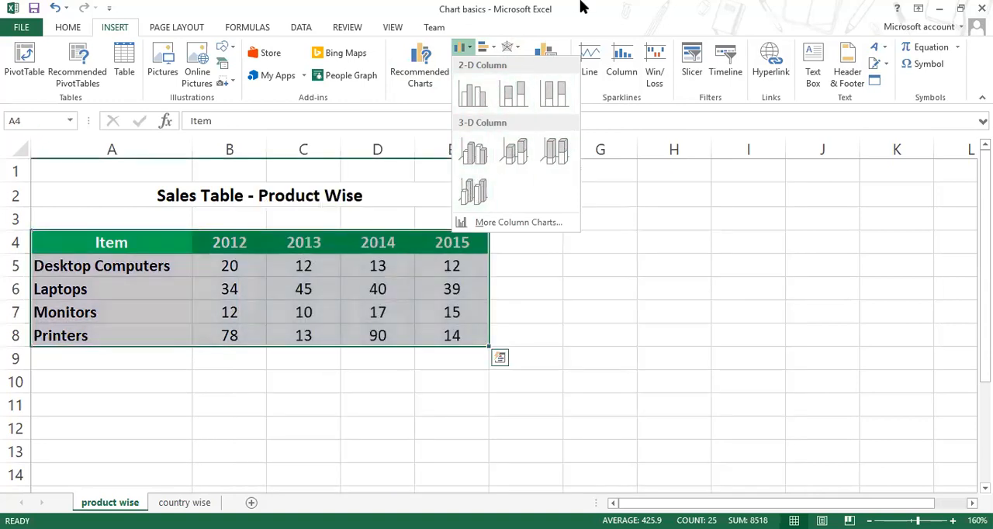
pyautogui.click(496, 49)
pyautogui.click(496, 49)
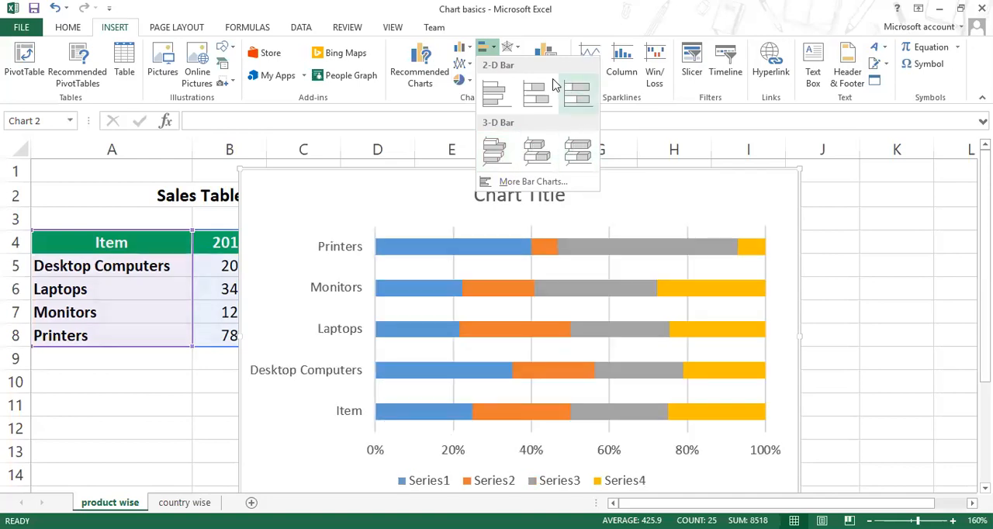
pyautogui.click(469, 66)
pyautogui.click(469, 68)
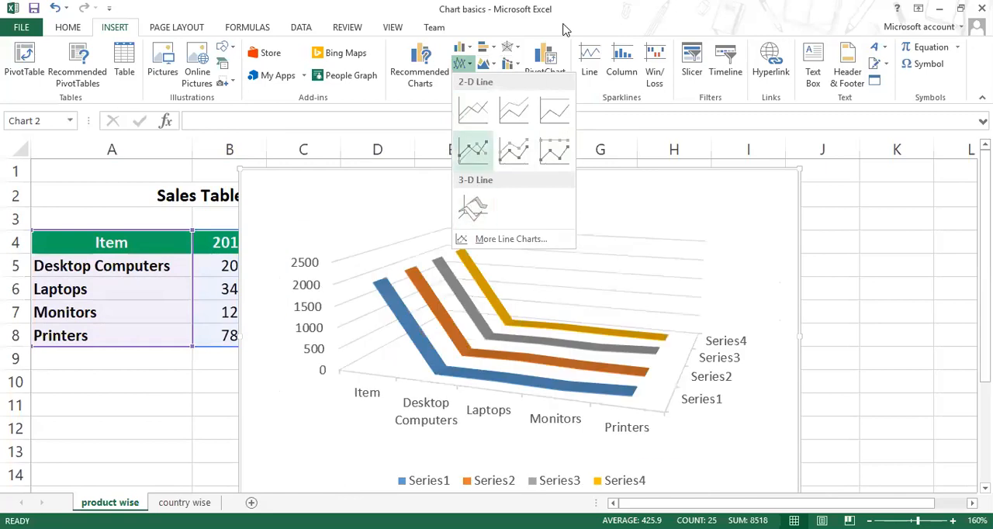
pyautogui.click(520, 47)
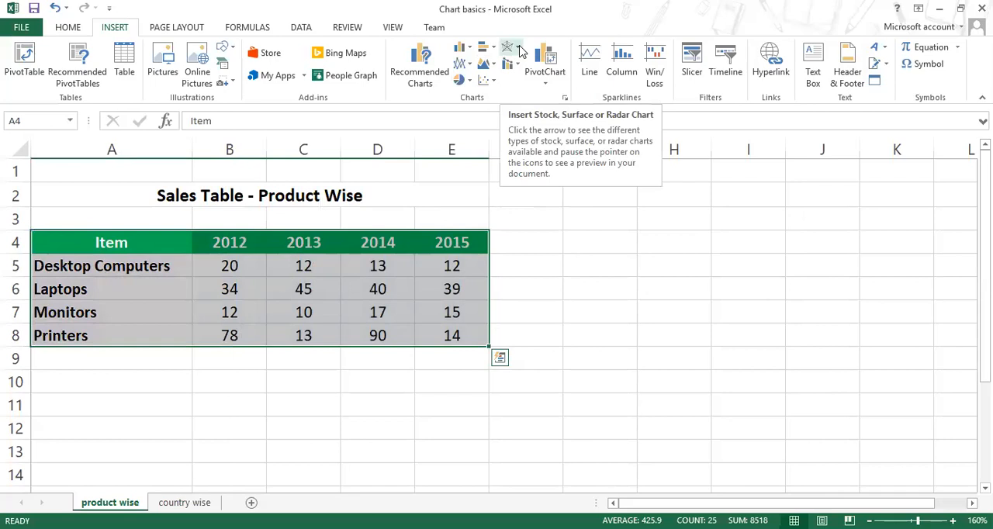
pyautogui.click(518, 48)
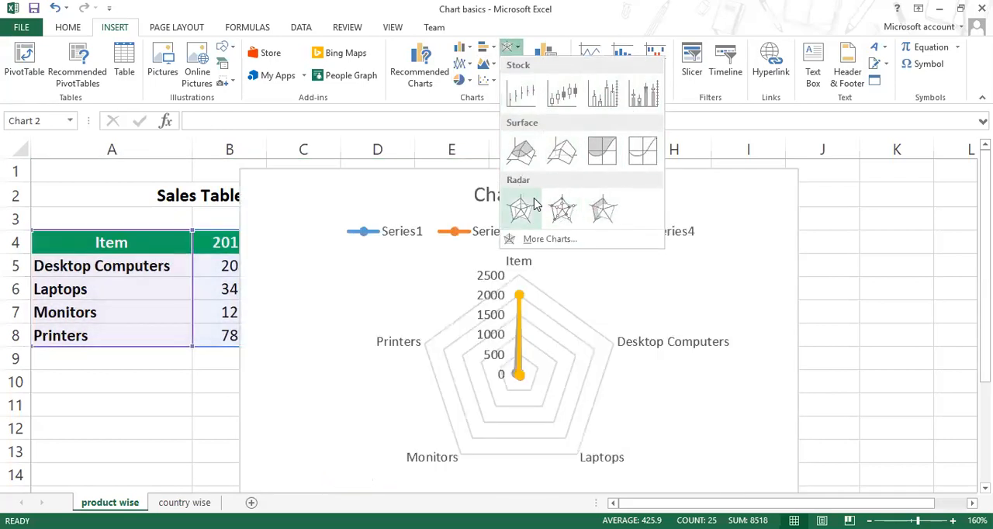
pyautogui.click(521, 48)
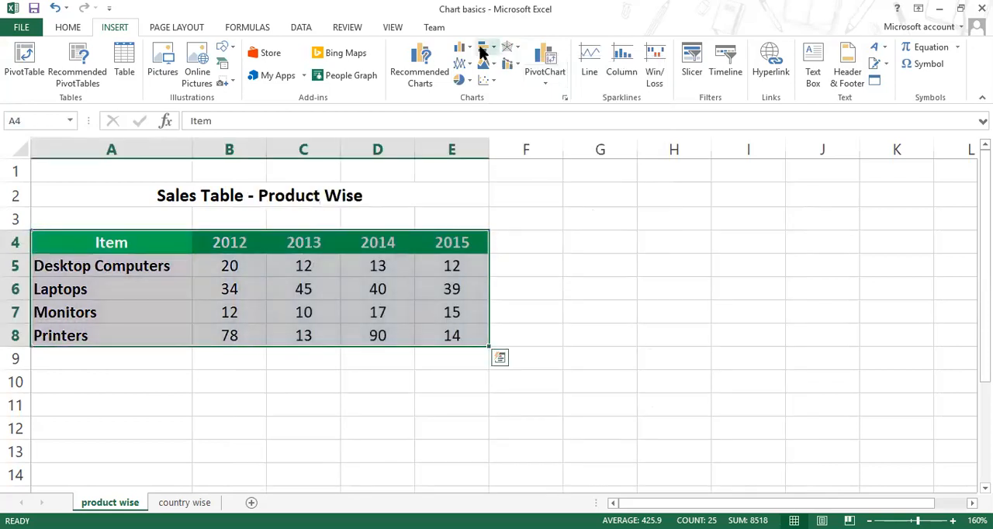
# Step: Insert a 2-D Clustered Column chart from the selected table A4:E8
pyautogui.click(471, 51)
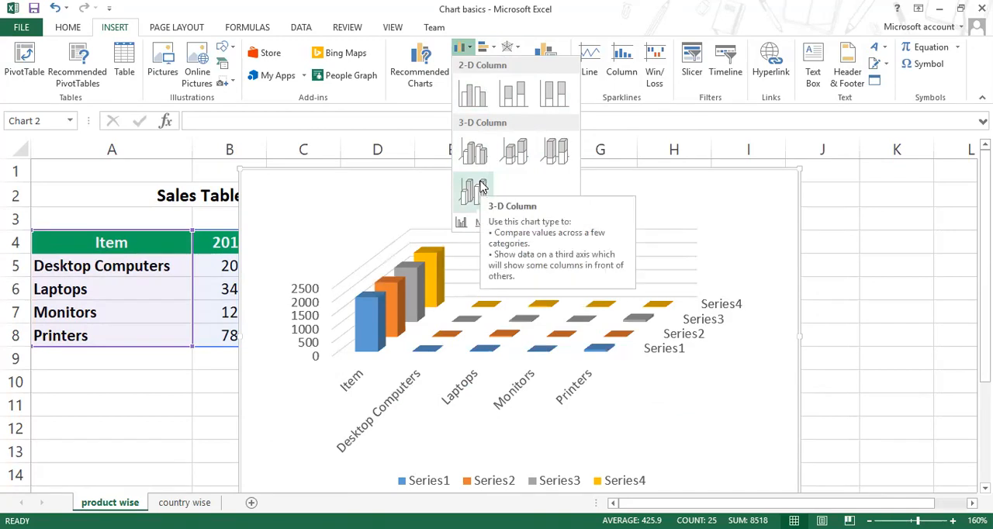
pyautogui.click(479, 99)
pyautogui.moveTo(446, 194); pyautogui.dragTo(616, 181)
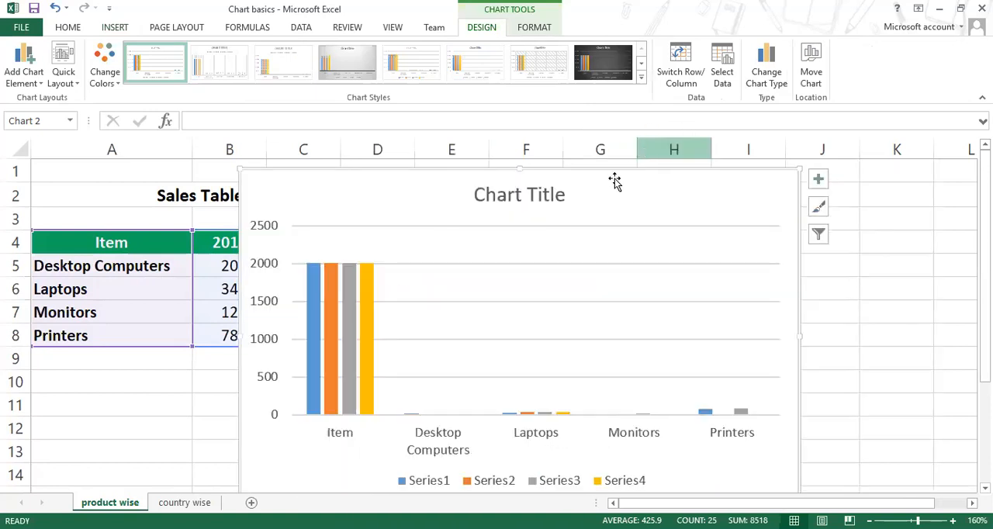
# Step: Try repositioning the chart title beside the plot's centre and back above it
pyautogui.moveTo(470, 186); pyautogui.dragTo(569, 169)
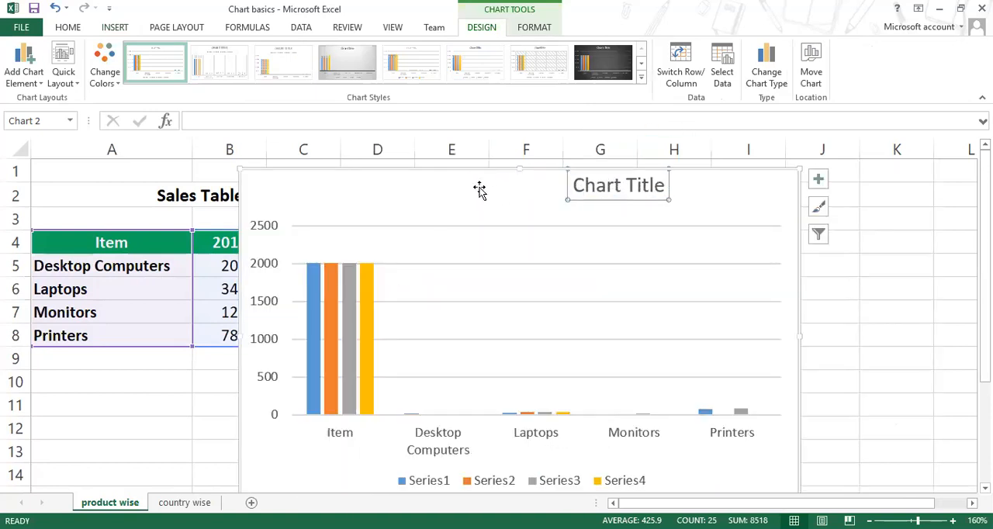
pyautogui.moveTo(583, 199); pyautogui.dragTo(488, 205)
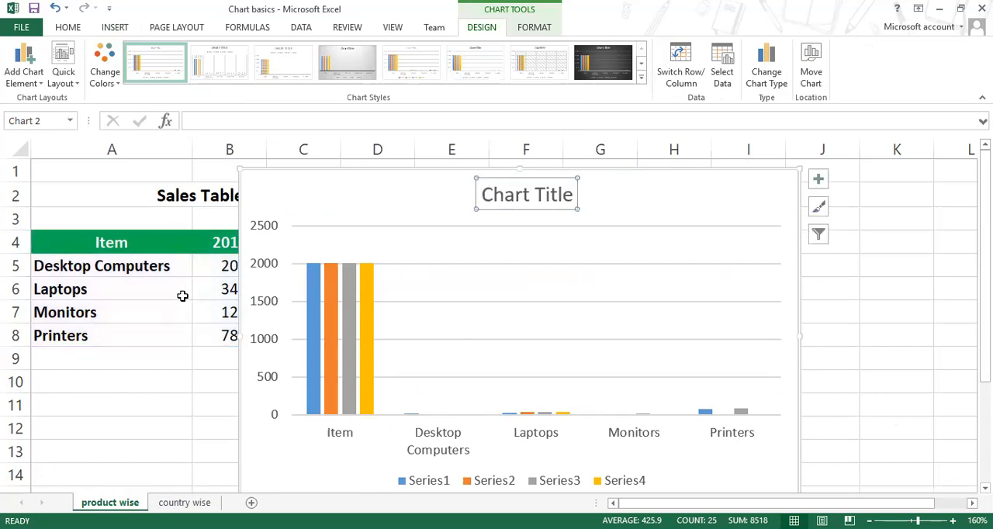
pyautogui.click(135, 244)
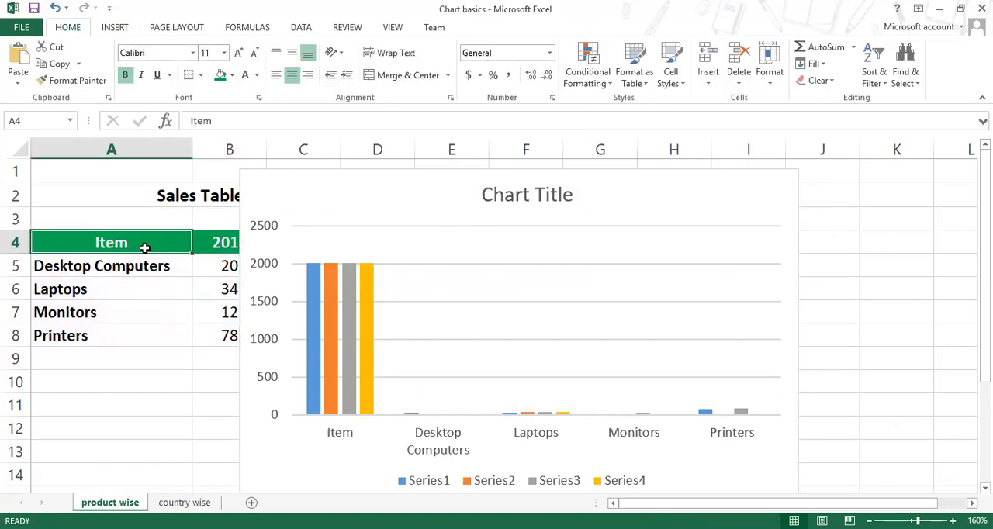
# Step: Move the chart clear of the sales table and back over it, leaving the 2012 column uncovered
pyautogui.moveTo(315, 175); pyautogui.dragTo(578, 205)
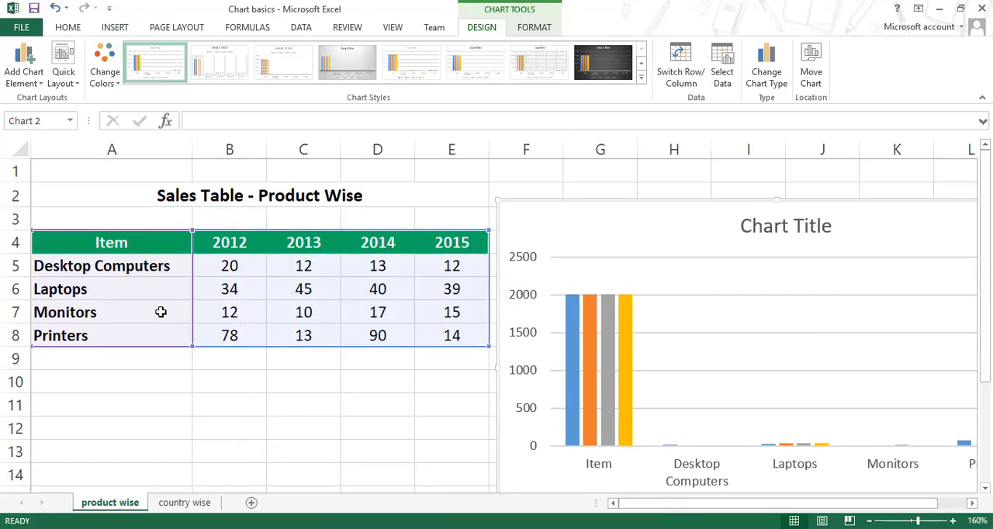
pyautogui.moveTo(561, 200); pyautogui.dragTo(360, 162)
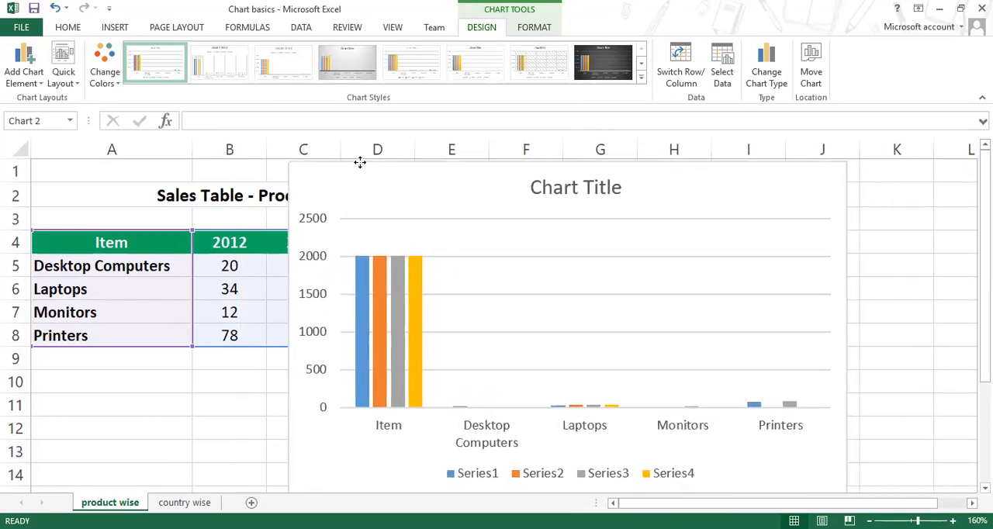
pyautogui.moveTo(360, 162); pyautogui.dragTo(388, 170)
# Step: Highlight each of the chart's four data series in turn to compare which table column each one plots
pyautogui.click(391, 283)
pyautogui.click(409, 281)
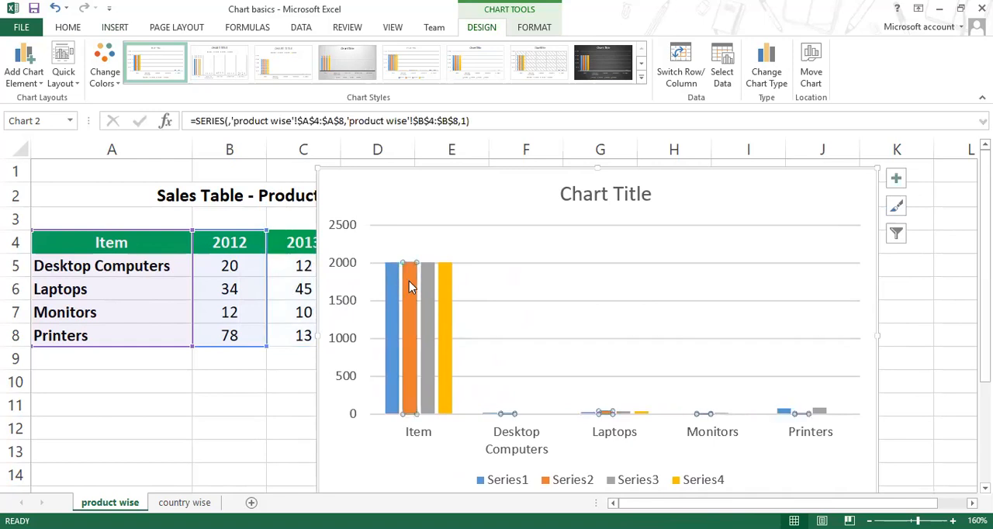
pyautogui.click(427, 284)
pyautogui.click(446, 286)
pyautogui.click(392, 281)
pyautogui.click(410, 282)
pyautogui.click(429, 283)
pyautogui.click(446, 282)
pyautogui.click(429, 280)
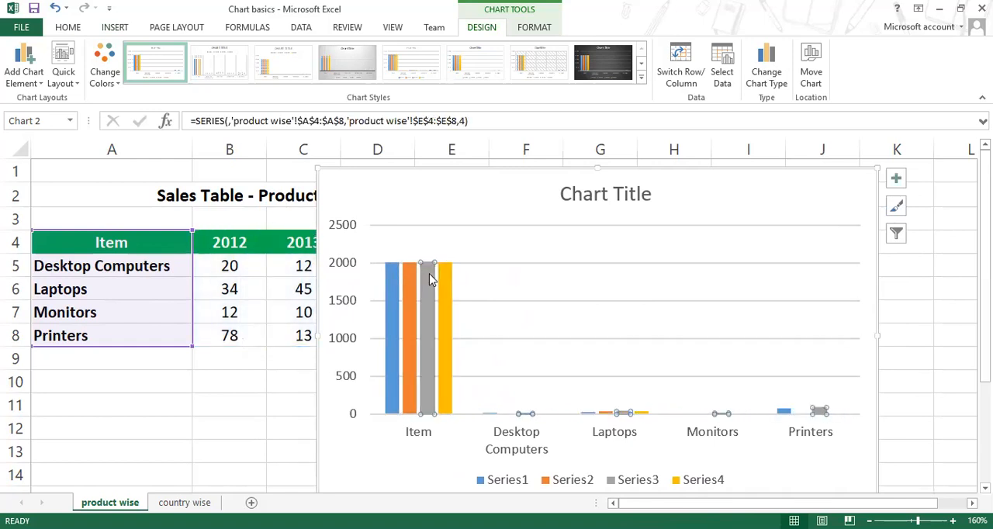
pyautogui.click(409, 279)
pyautogui.click(391, 280)
pyautogui.click(410, 281)
pyautogui.click(429, 279)
pyautogui.click(446, 279)
pyautogui.click(428, 280)
pyautogui.click(410, 279)
pyautogui.click(392, 280)
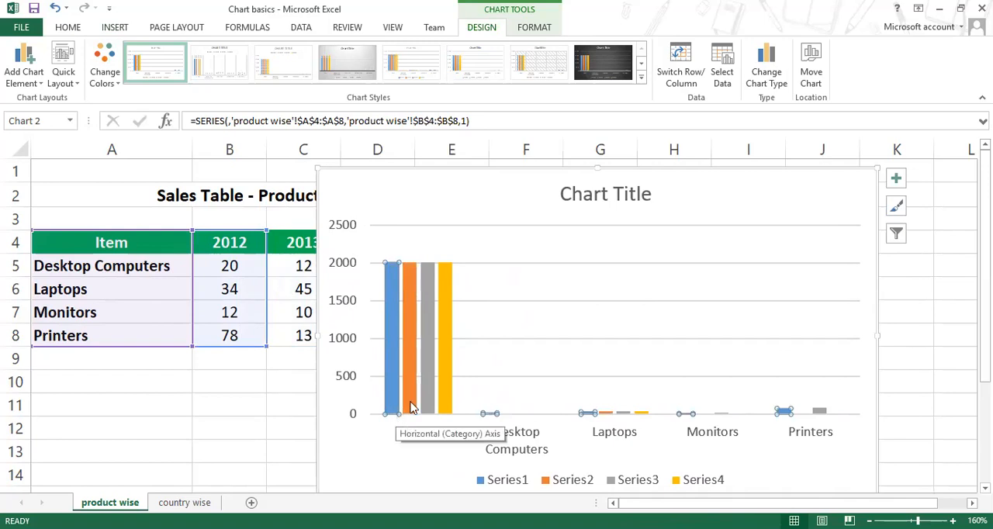
# Step: Look over the chart's formatting and design options, shifting the chart slightly on the sheet
pyautogui.moveTo(510, 170)
pyautogui.mouseDown()
pyautogui.moveTo(465, 160)
pyautogui.moveTo(469, 149)
pyautogui.moveTo(462, 185)
pyautogui.mouseUp()
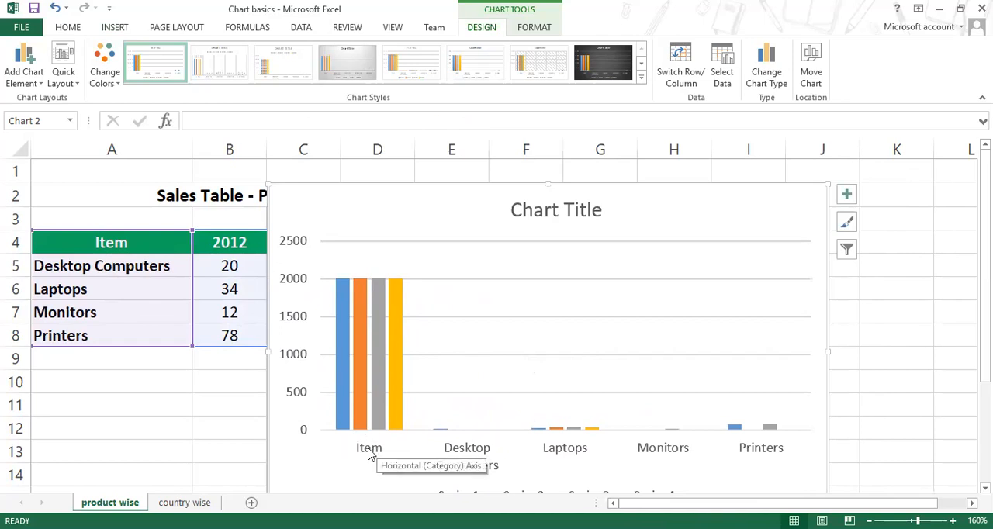
pyautogui.moveTo(592, 188); pyautogui.dragTo(581, 176)
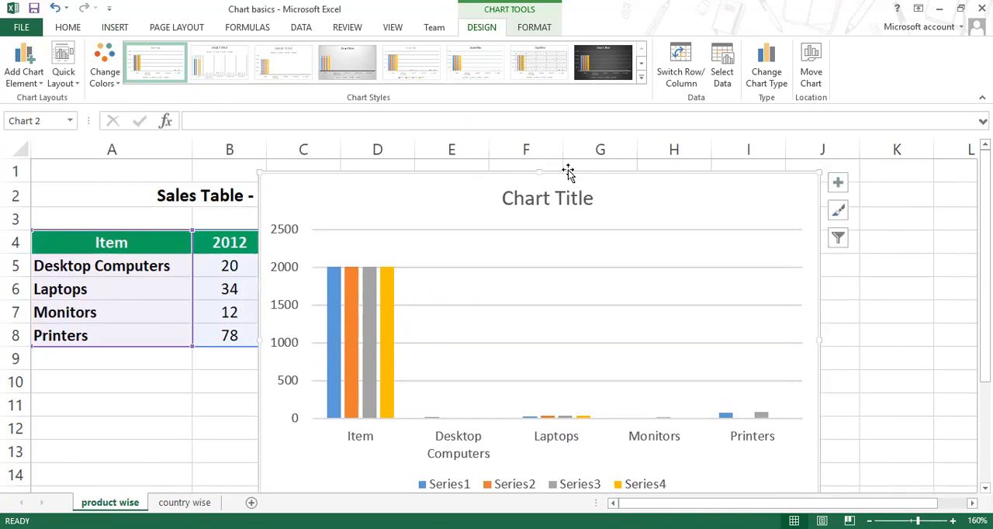
pyautogui.click(533, 29)
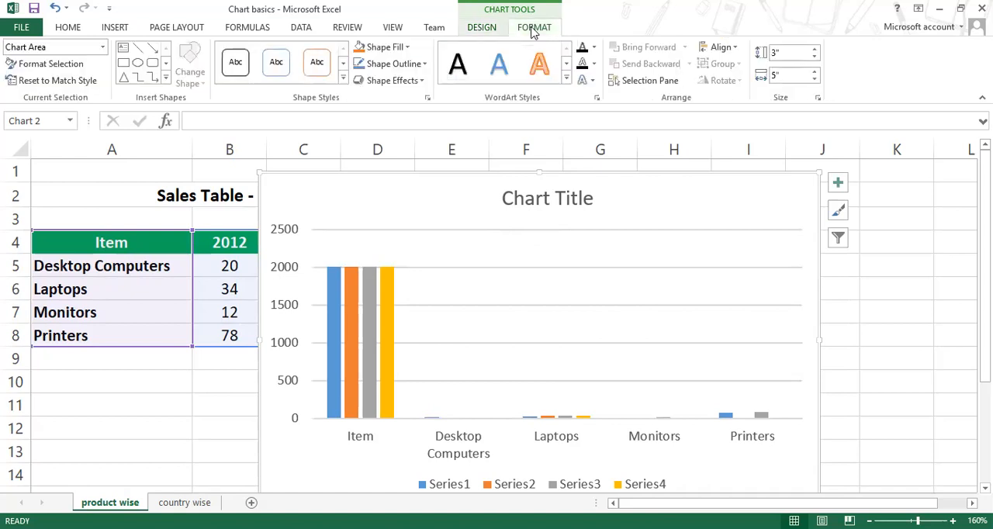
pyautogui.click(484, 28)
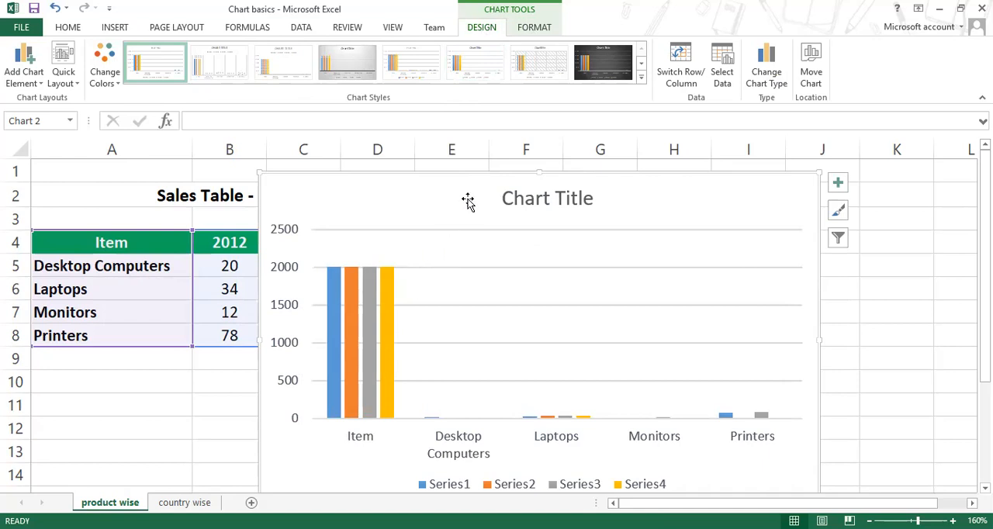
pyautogui.moveTo(472, 173); pyautogui.dragTo(486, 176)
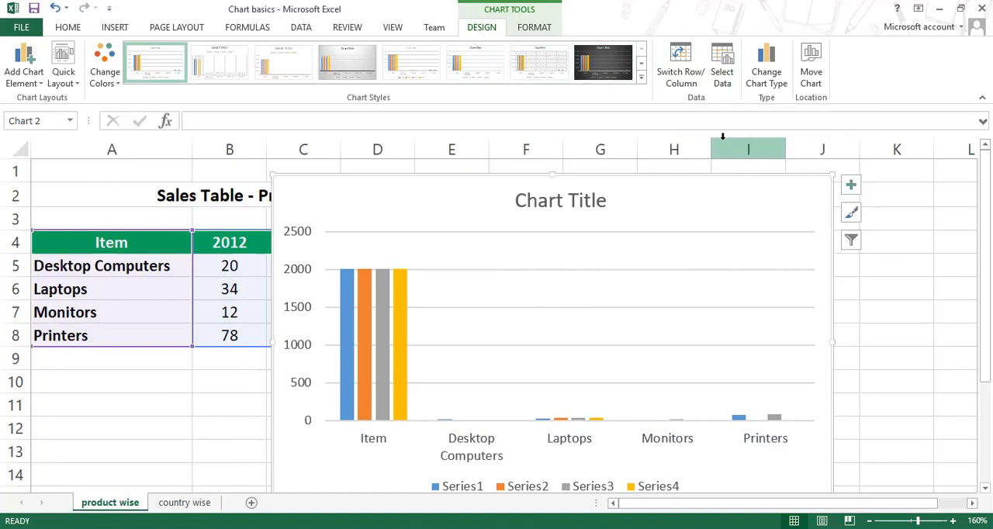
# Step: Exclude the Item category from the horizontal axis labels in the chart's data source
pyautogui.click(722, 68)
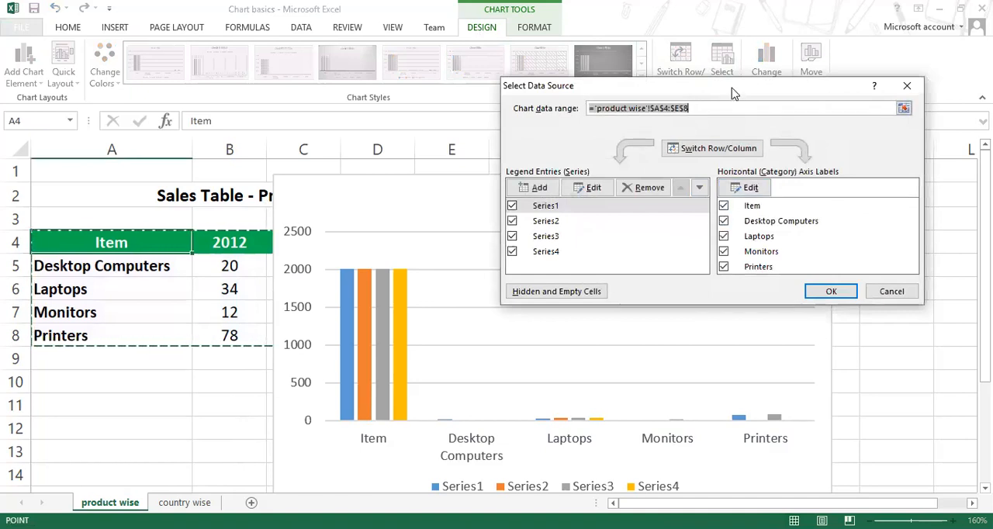
pyautogui.moveTo(729, 93); pyautogui.dragTo(681, 72)
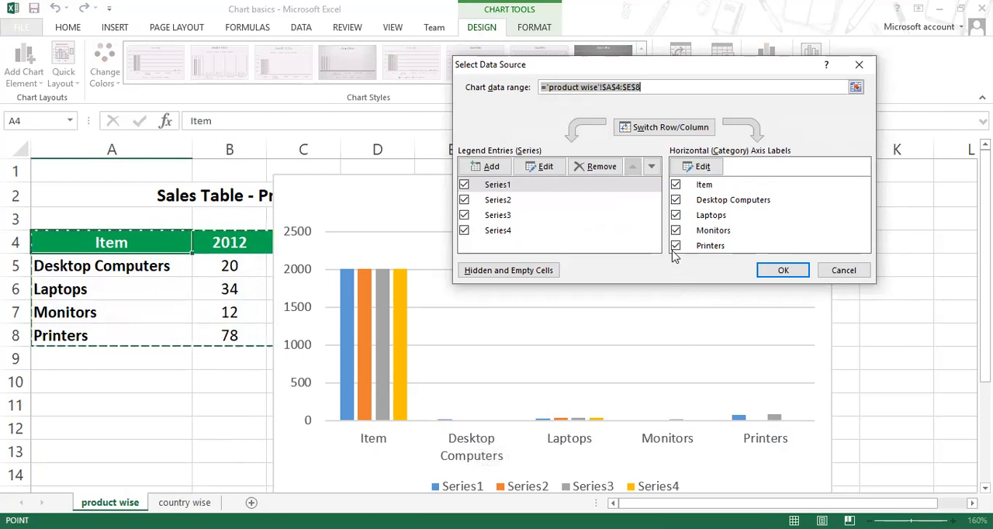
pyautogui.click(675, 190)
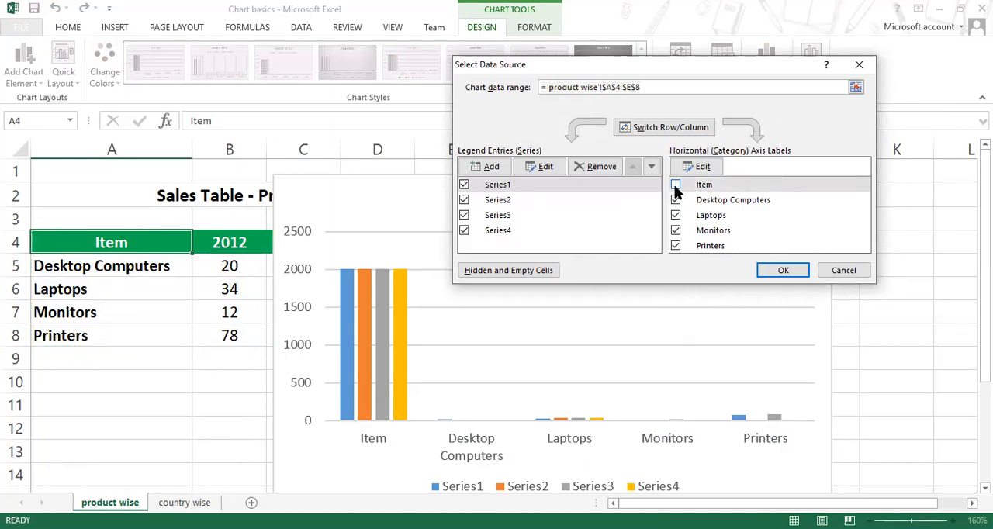
pyautogui.click(769, 270)
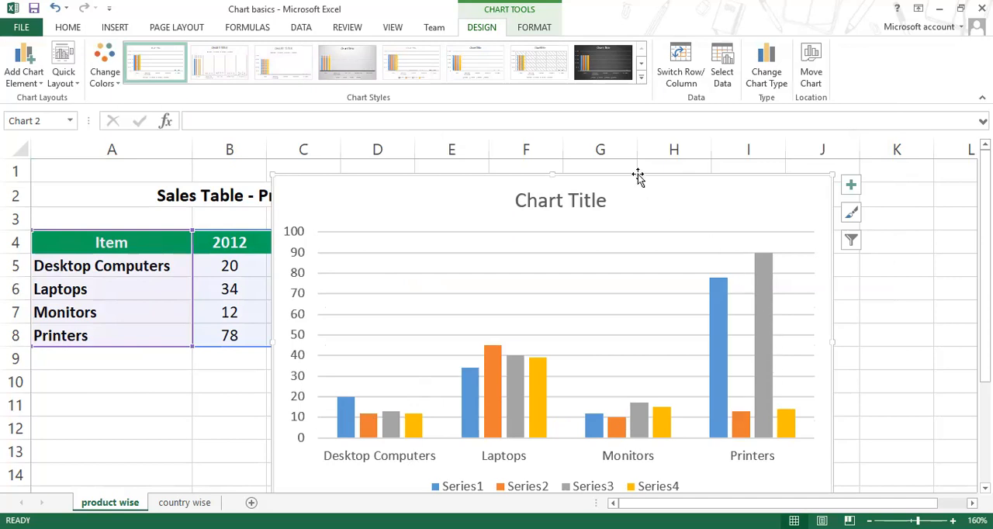
# Step: Delete the chart and clear the Item heading from cell A4
pyautogui.moveTo(646, 166); pyautogui.dragTo(659, 186)
pyautogui.press('Delete')
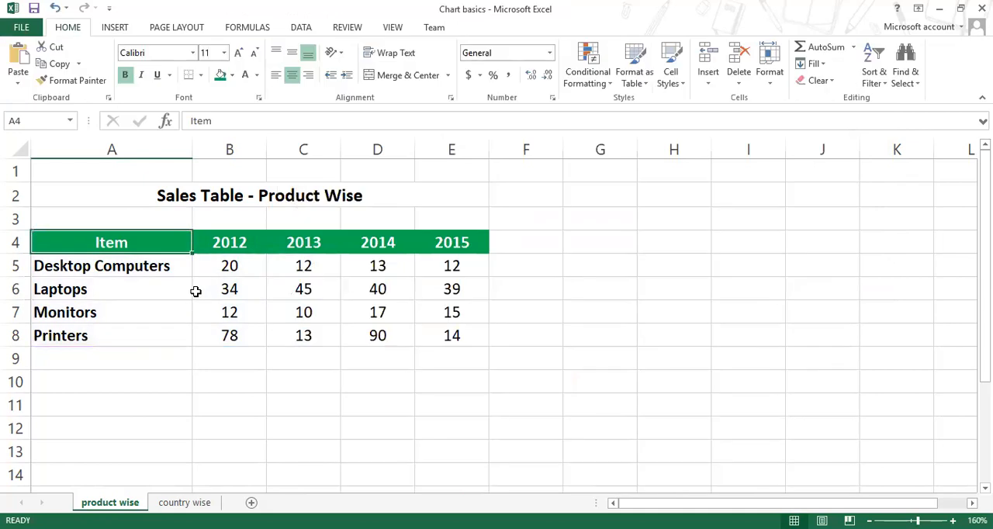
pyautogui.click(117, 242)
pyautogui.press('Delete')
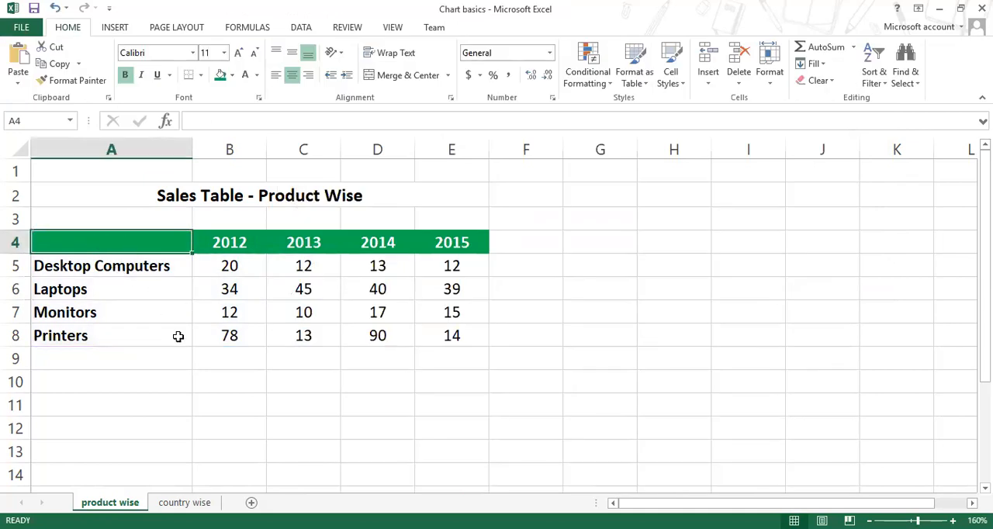
# Step: Insert a 2-D Clustered Column chart from the table range A4:E8 with its blank corner cell
pyautogui.click(177, 335)
pyautogui.click(124, 244)
pyautogui.moveTo(124, 244); pyautogui.dragTo(455, 337)
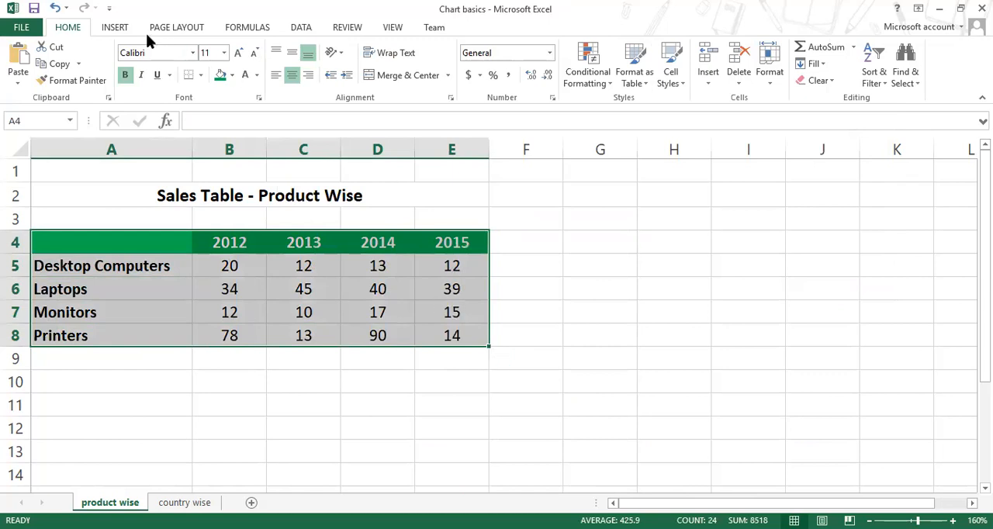
pyautogui.click(114, 27)
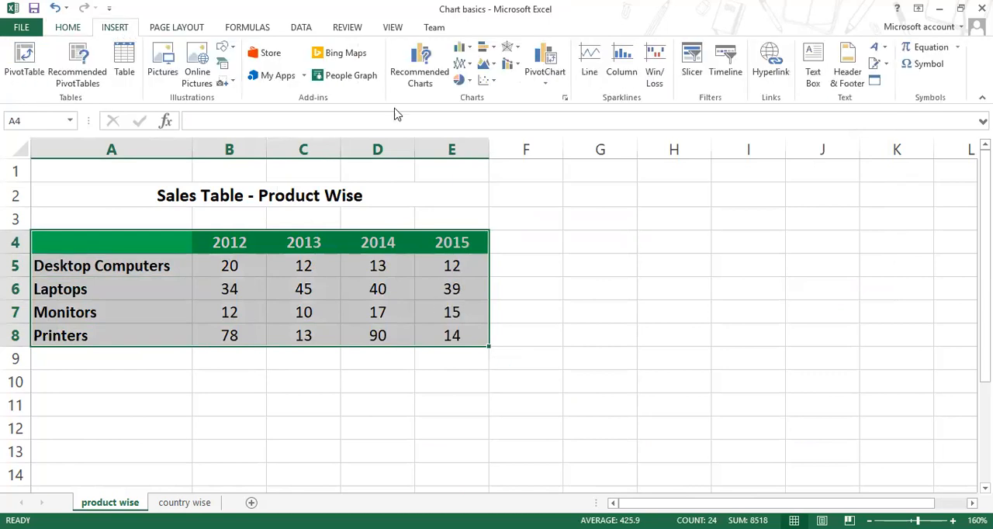
pyautogui.click(463, 48)
pyautogui.click(469, 66)
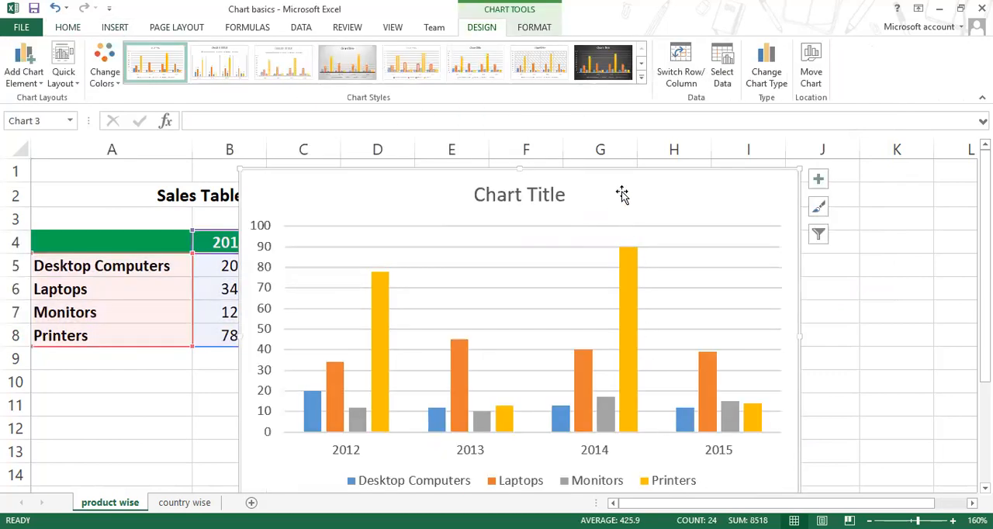
# Step: Move the new chart beside the 2012 sales figures so that column B is uncovered
pyautogui.moveTo(623, 172); pyautogui.dragTo(765, 154)
pyautogui.moveTo(602, 171); pyautogui.dragTo(687, 112)
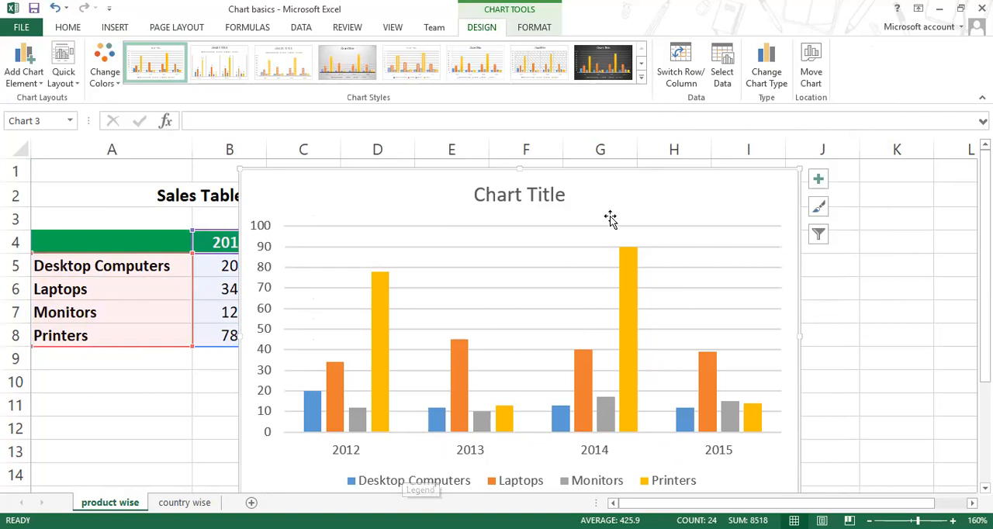
pyautogui.moveTo(641, 169); pyautogui.dragTo(679, 135)
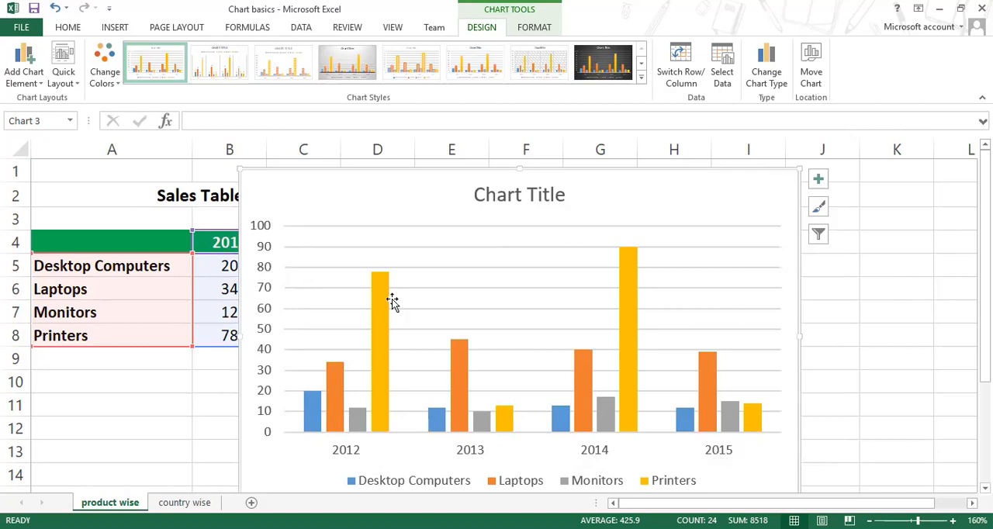
pyautogui.moveTo(564, 189); pyautogui.dragTo(602, 148)
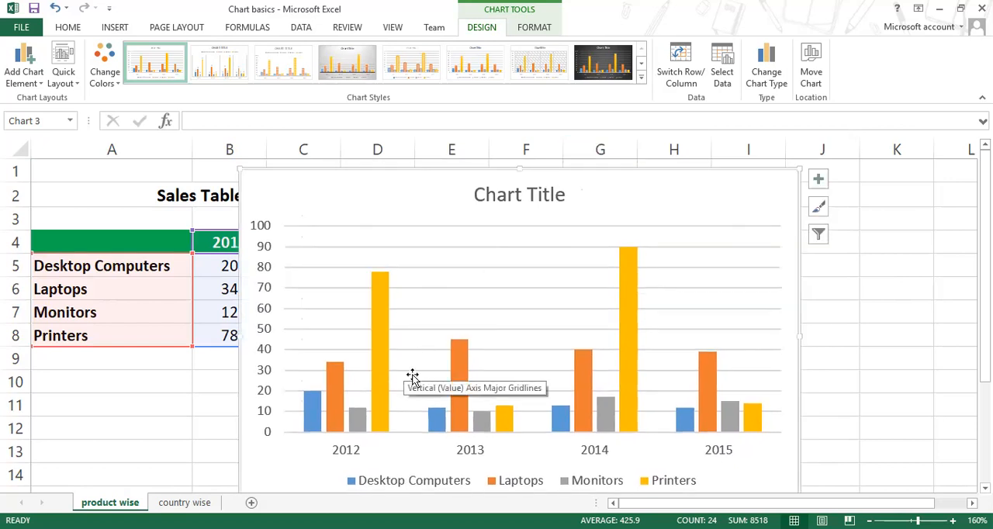
pyautogui.moveTo(554, 168); pyautogui.dragTo(619, 181)
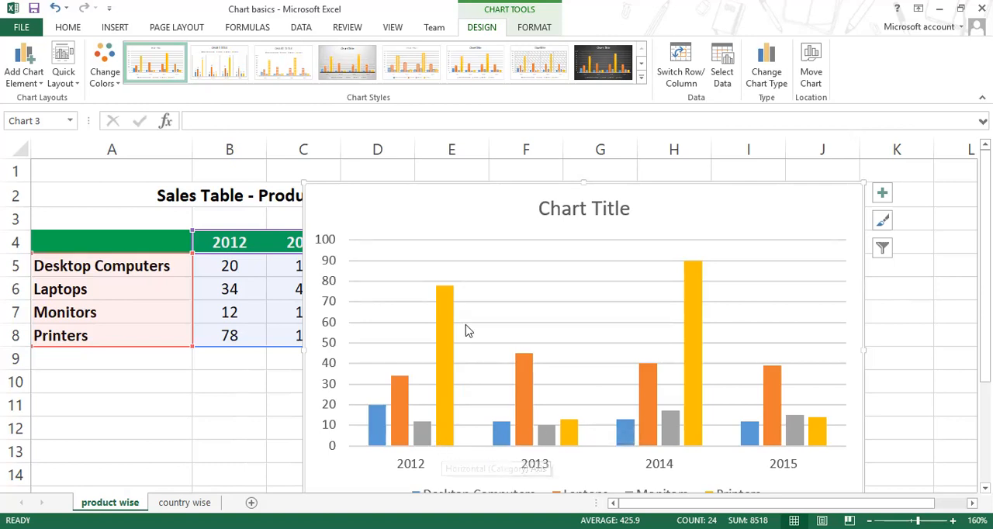
pyautogui.moveTo(515, 188); pyautogui.dragTo(508, 154)
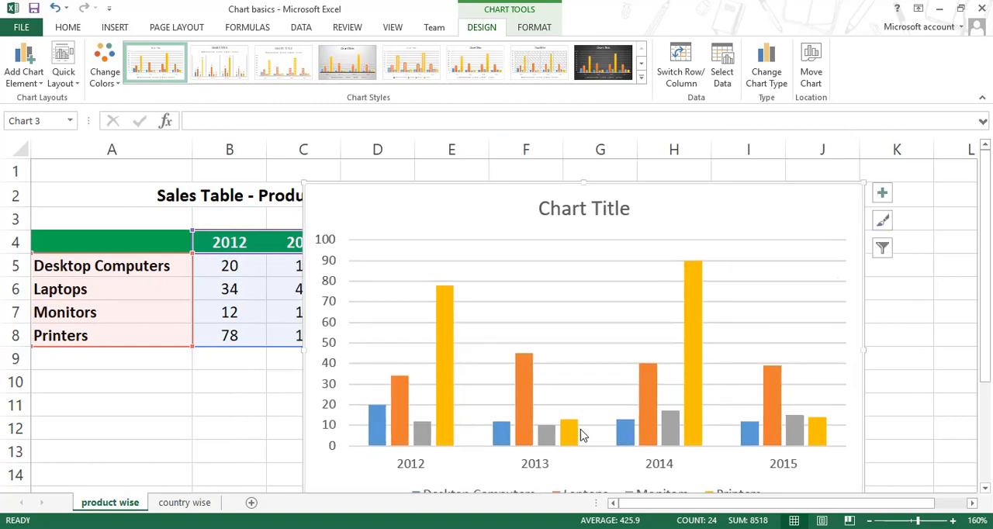
# Step: Examine the chart's legend, the Monitors series across the years and the value axis gridlines
pyautogui.scroll(-3, 580, 441)
pyautogui.scroll(2, 579, 442)
pyautogui.scroll(1, 580, 444)
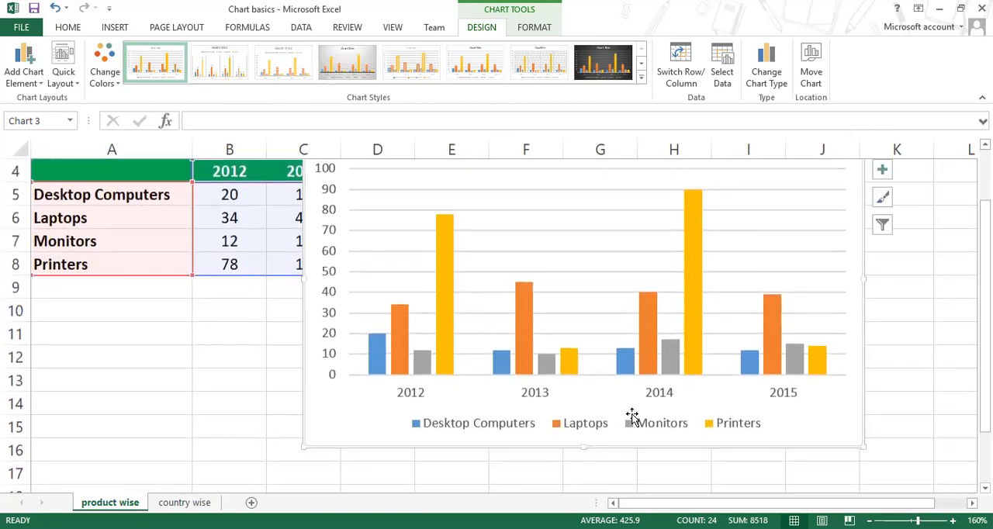
pyautogui.click(422, 361)
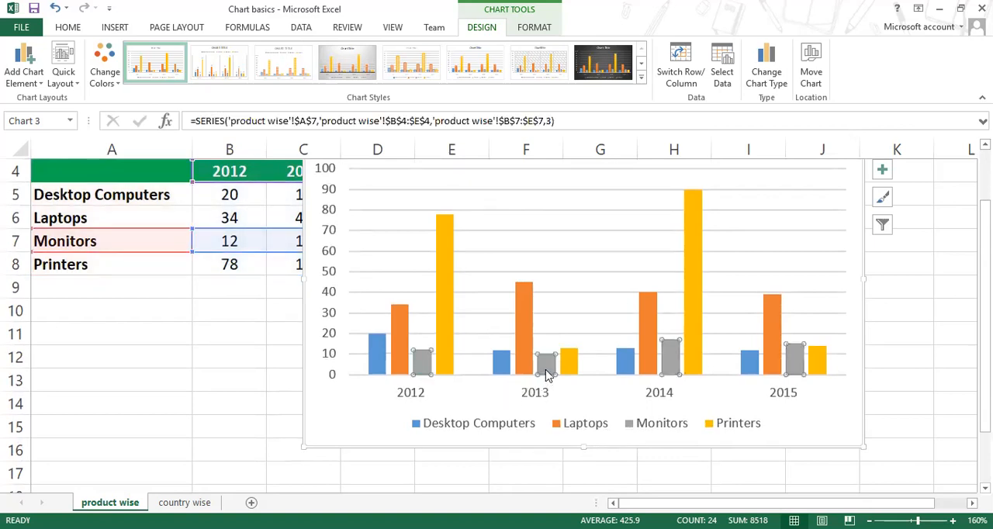
pyautogui.moveTo(547, 371)
pyautogui.click(898, 403)
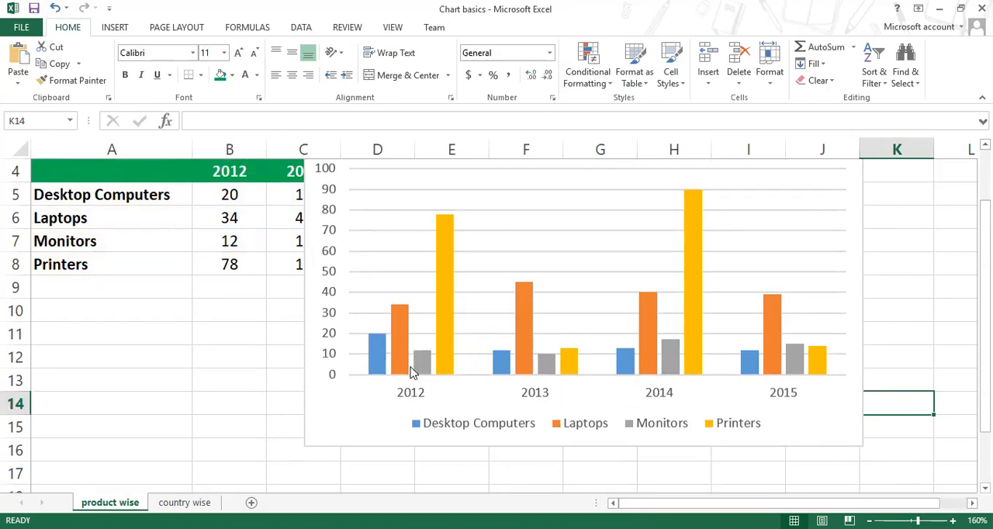
pyautogui.moveTo(411, 371)
pyautogui.scroll(1, 411, 370)
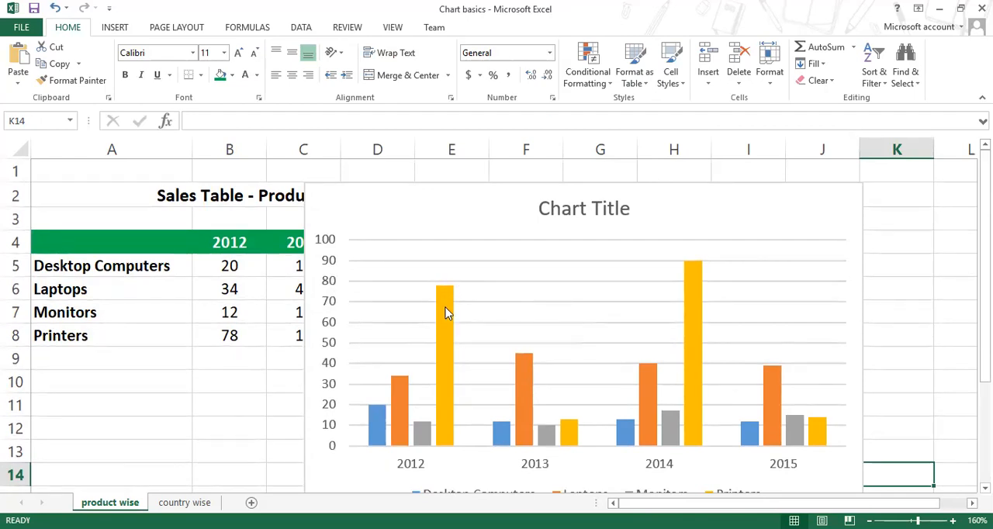
pyautogui.click(371, 289)
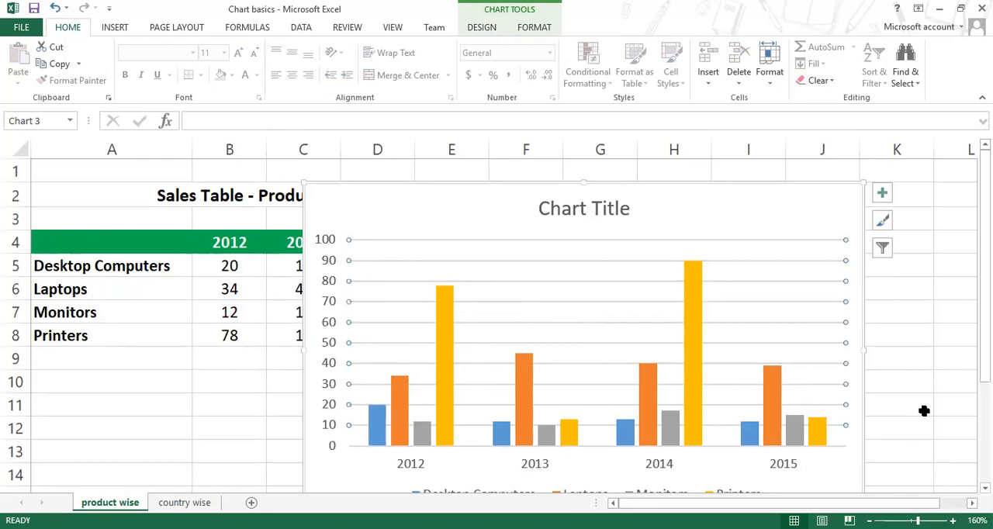
# Step: Zoom the sheet out to 145% and move the chart below the sales table title
pyautogui.keyDown('ctrl'); pyautogui.scroll(-1, 922, 410); pyautogui.keyUp('ctrl')
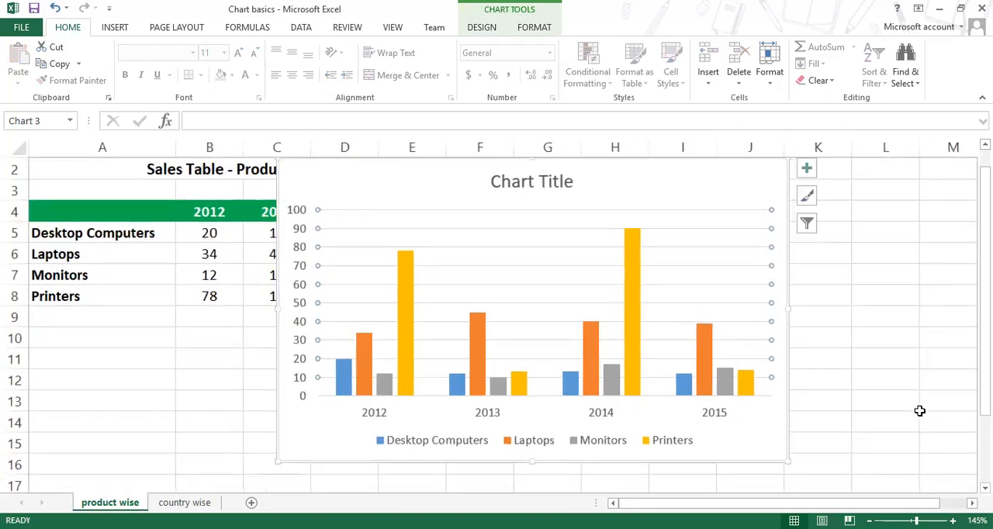
pyautogui.moveTo(790, 295)
pyautogui.mouseDown()
pyautogui.moveTo(787, 288)
pyautogui.moveTo(791, 304)
pyautogui.mouseUp()
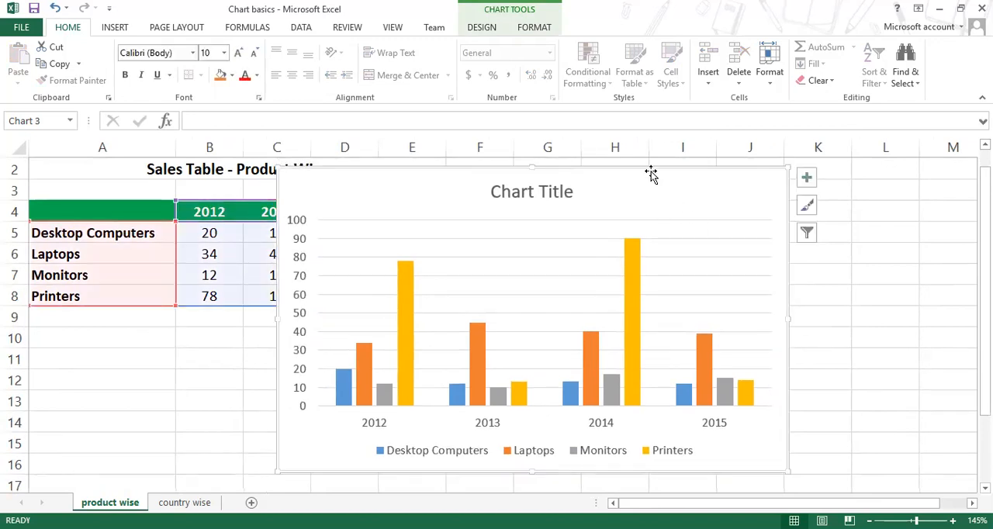
pyautogui.moveTo(651, 166); pyautogui.dragTo(669, 184)
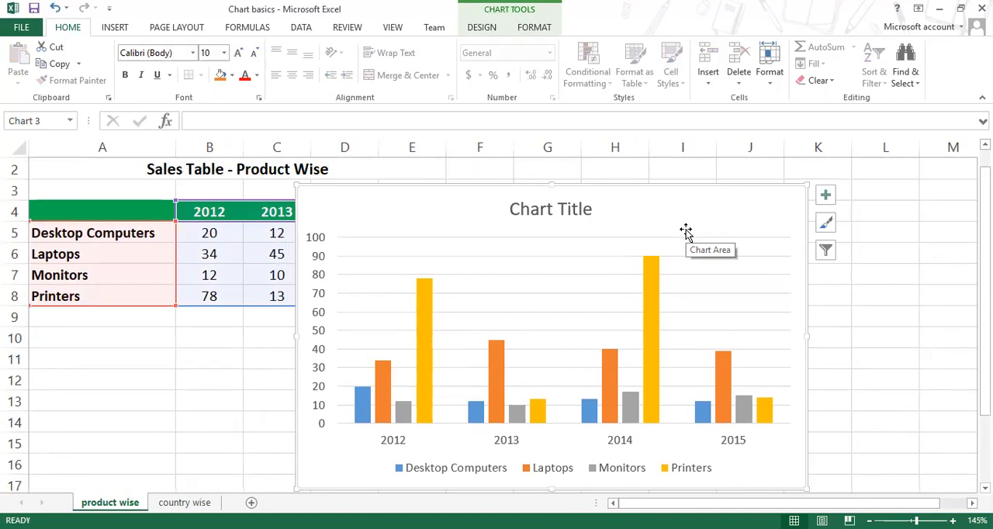
# Step: Replace the existing chart with a new 2-D Clustered Column chart of A4:E8, placed just under the sales table title
pyautogui.press('Delete')
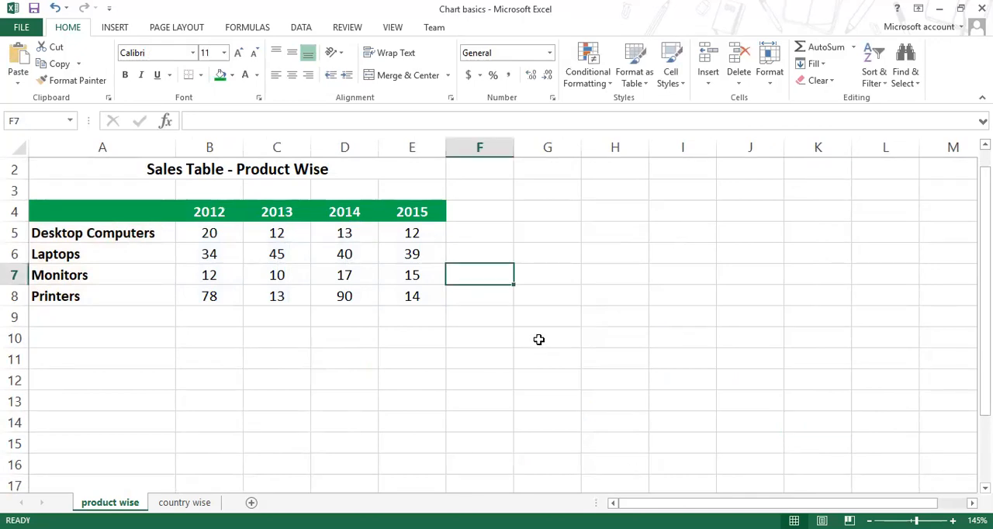
pyautogui.moveTo(104, 214); pyautogui.dragTo(412, 296)
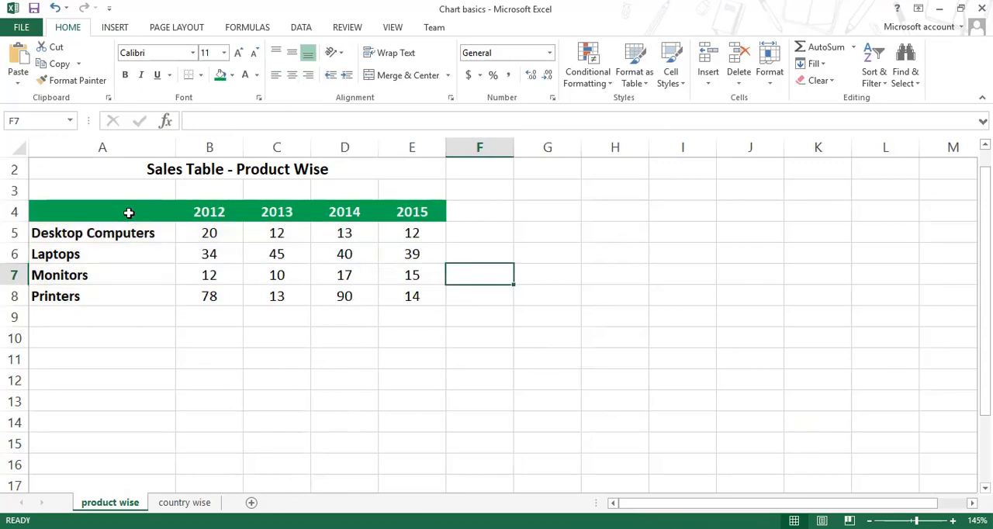
pyautogui.moveTo(131, 212); pyautogui.dragTo(410, 299)
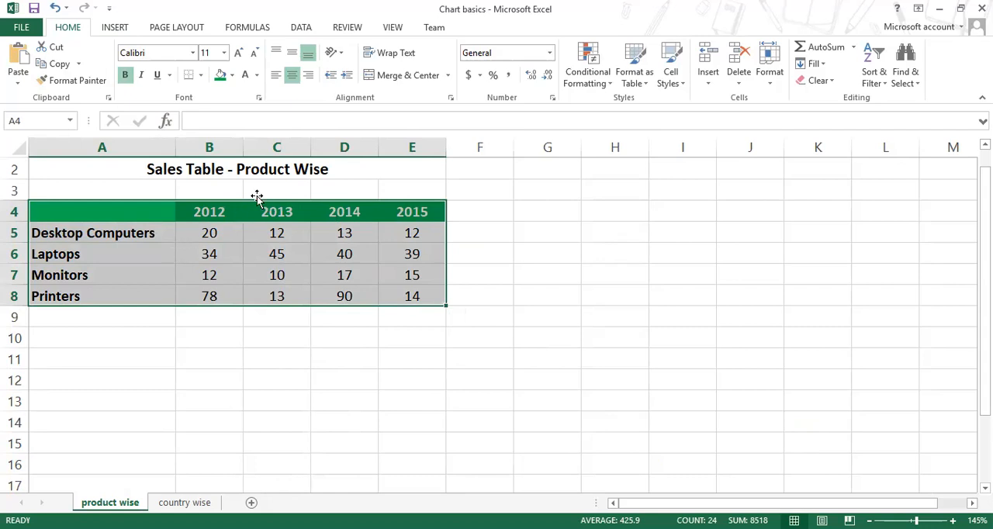
pyautogui.click(113, 31)
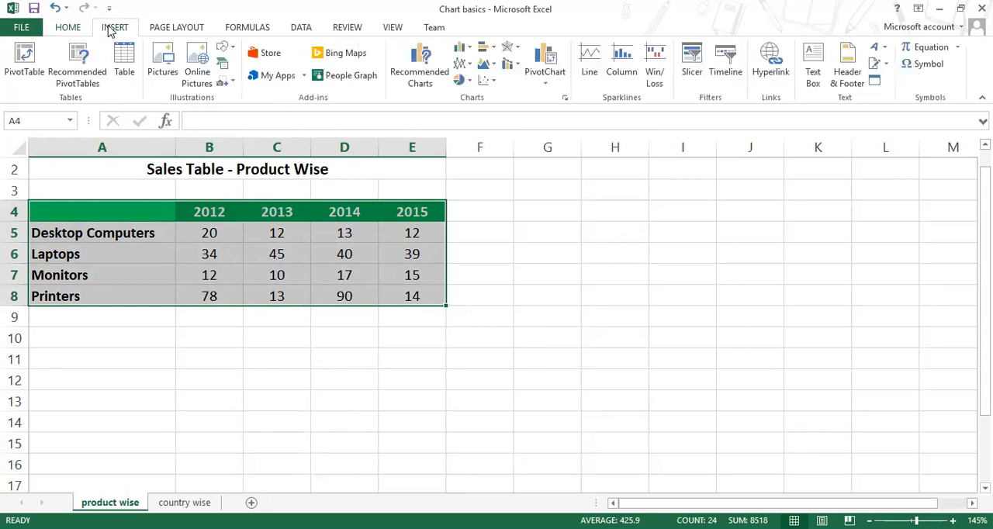
pyautogui.click(469, 50)
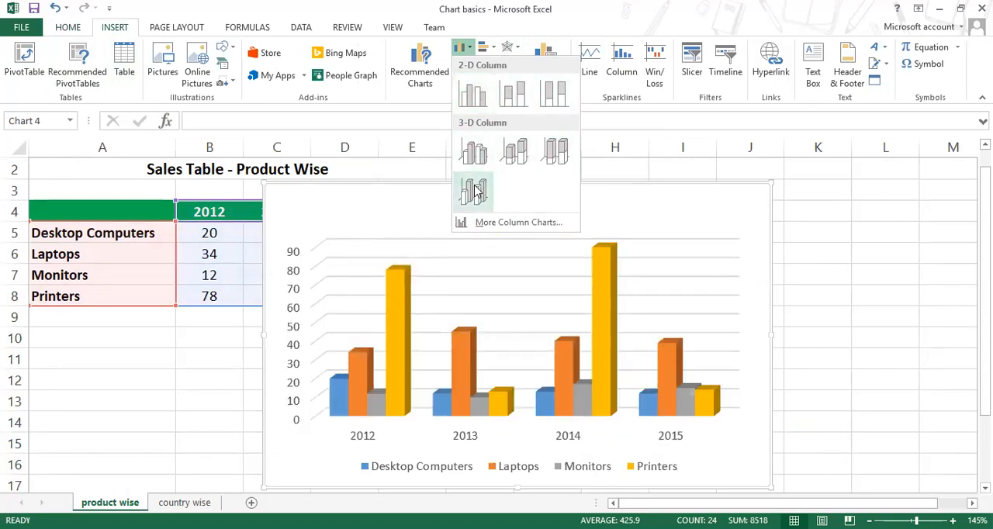
pyautogui.click(468, 99)
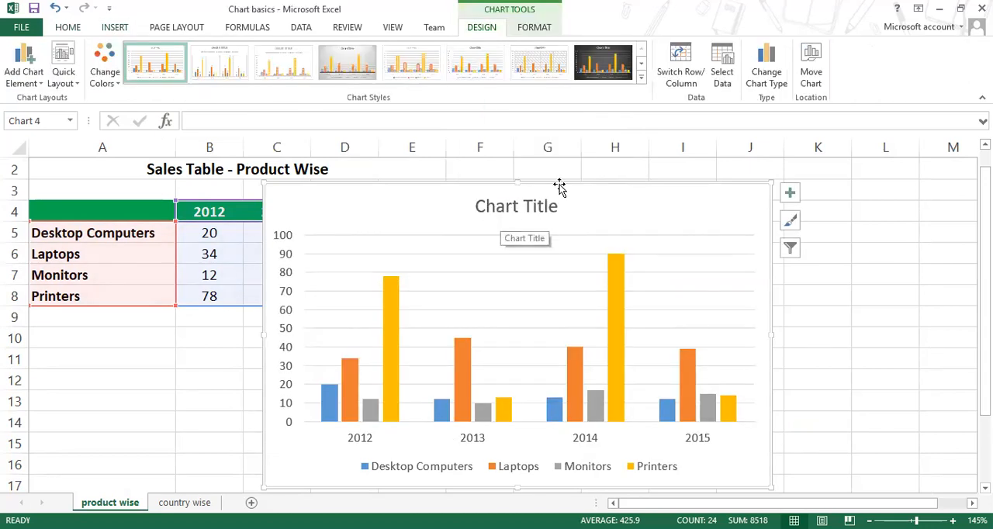
pyautogui.moveTo(562, 184)
pyautogui.mouseDown()
pyautogui.moveTo(701, 210)
pyautogui.moveTo(754, 195)
pyautogui.moveTo(688, 179)
pyautogui.moveTo(695, 207)
pyautogui.moveTo(638, 217)
pyautogui.moveTo(627, 215)
pyautogui.moveTo(656, 194)
pyautogui.moveTo(716, 196)
pyautogui.moveTo(556, 179)
pyautogui.moveTo(581, 179)
pyautogui.mouseUp()
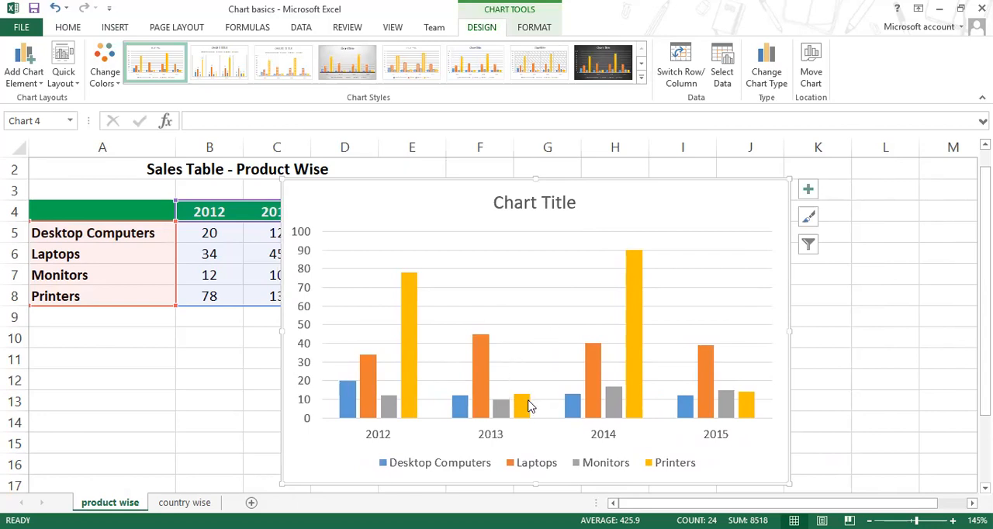
# Step: Change the chart's title to "Annual Sales"
pyautogui.click(528, 209)
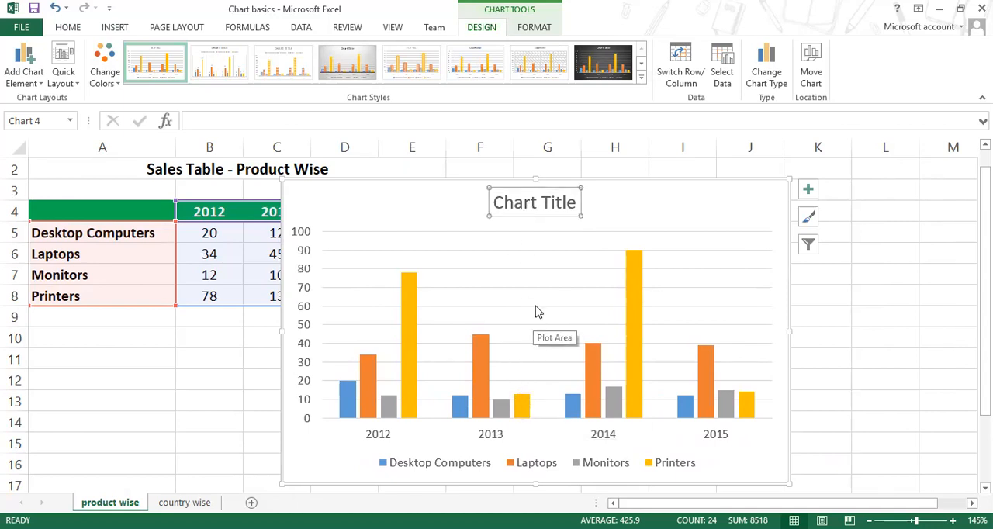
pyautogui.click(536, 204)
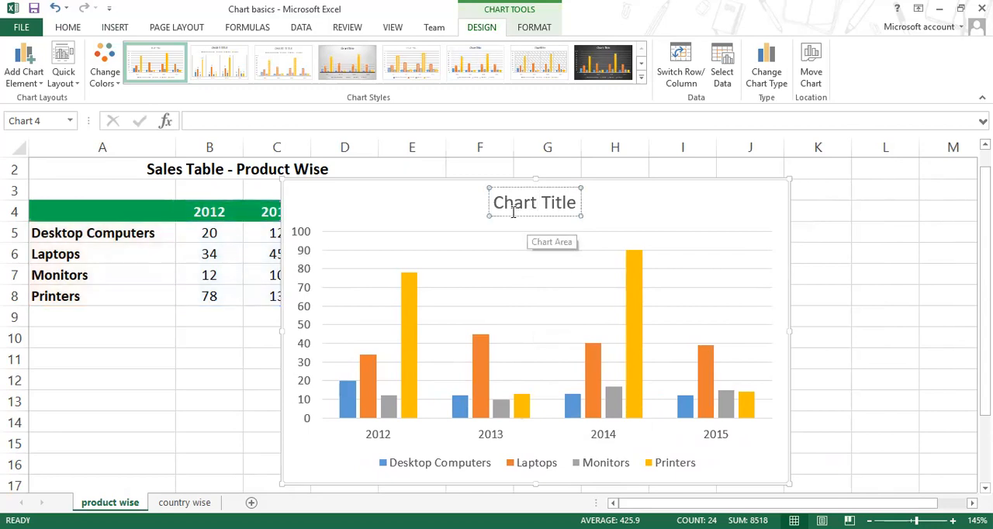
pyautogui.moveTo(494, 203); pyautogui.dragTo(577, 204)
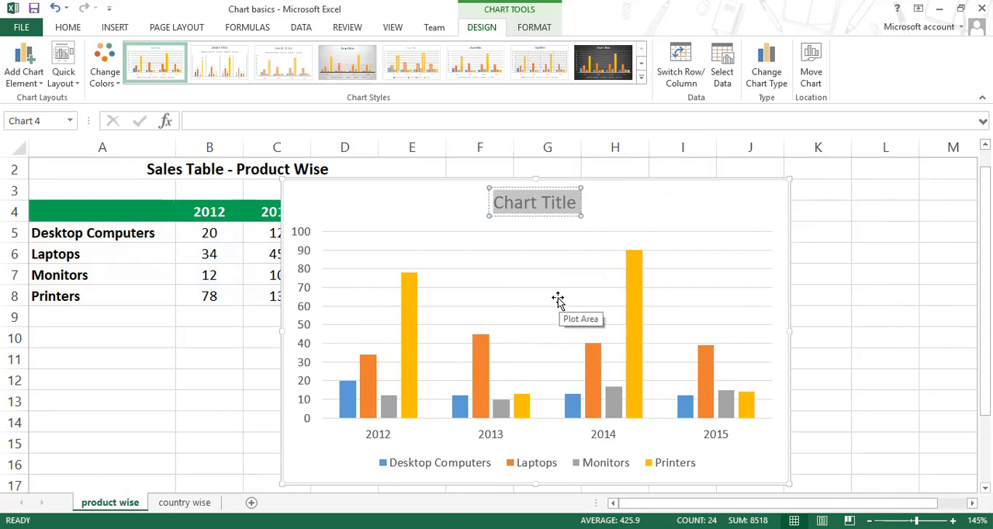
pyautogui.write('An')
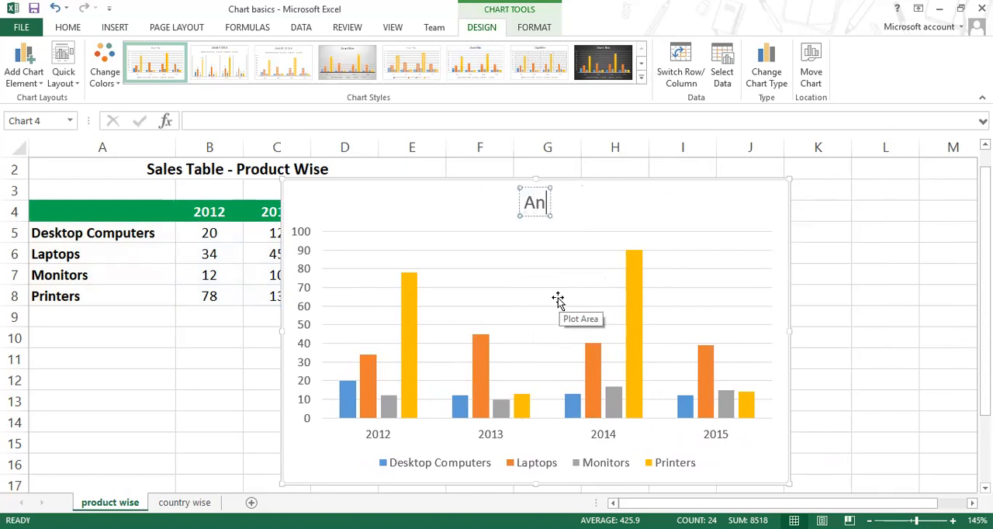
pyautogui.write('ual Sales')
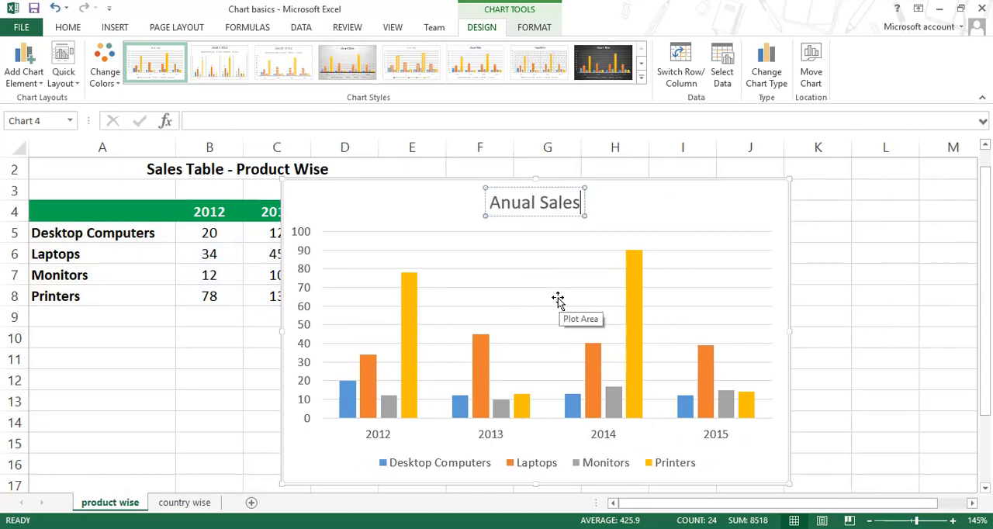
pyautogui.click(512, 204)
pyautogui.write('n')
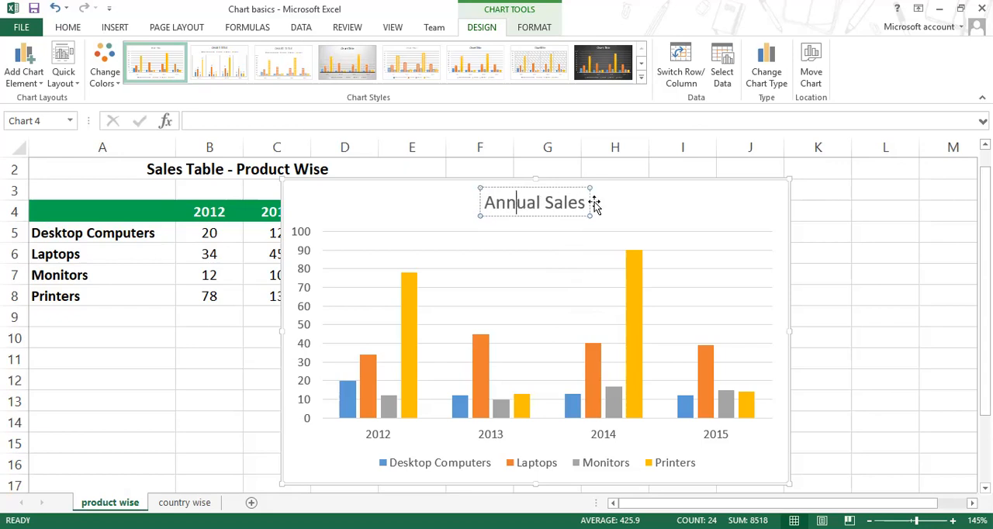
pyautogui.click(599, 206)
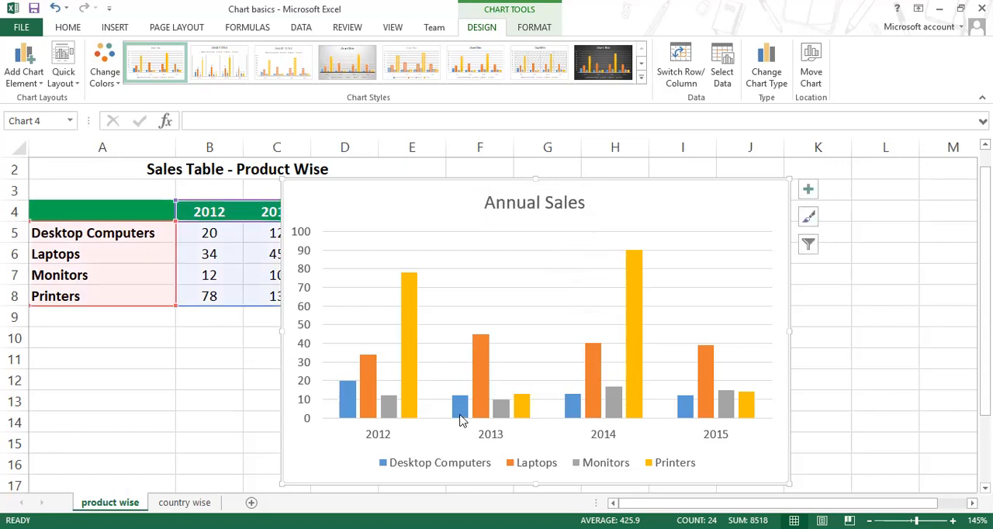
pyautogui.click(567, 202)
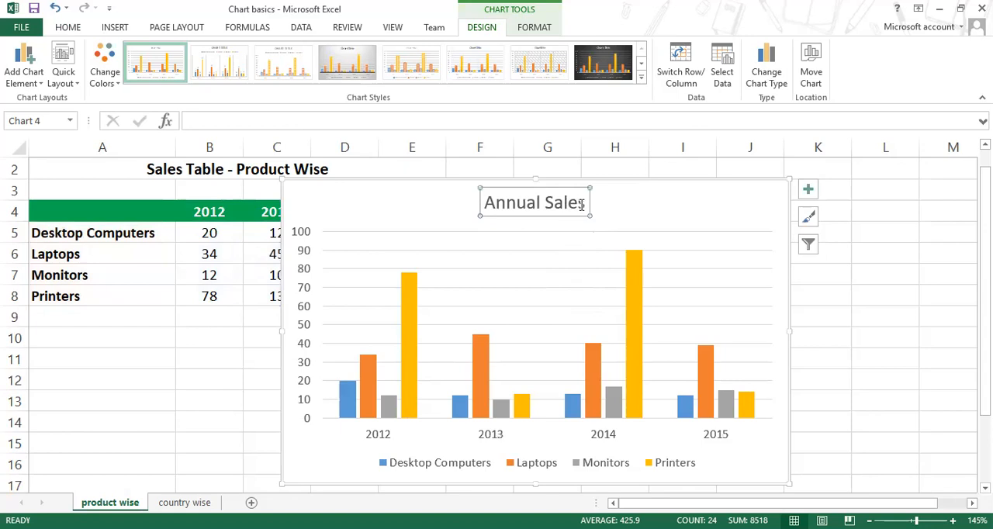
pyautogui.click(581, 204)
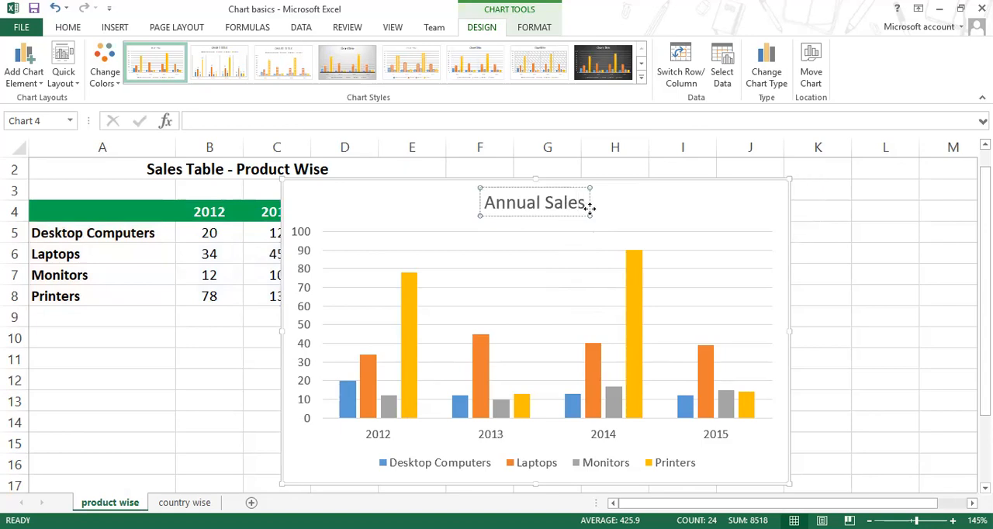
pyautogui.click(605, 204)
pyautogui.click(554, 207)
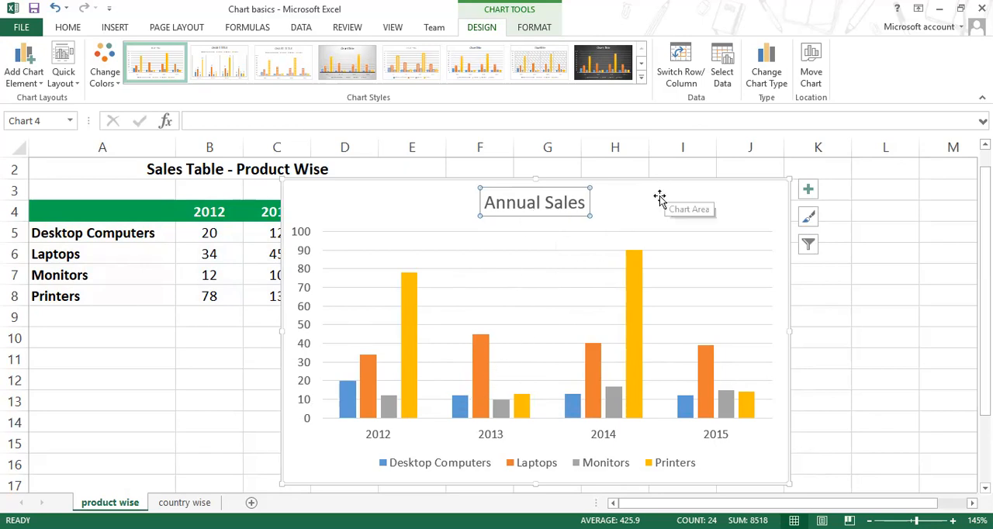
pyautogui.click(572, 250)
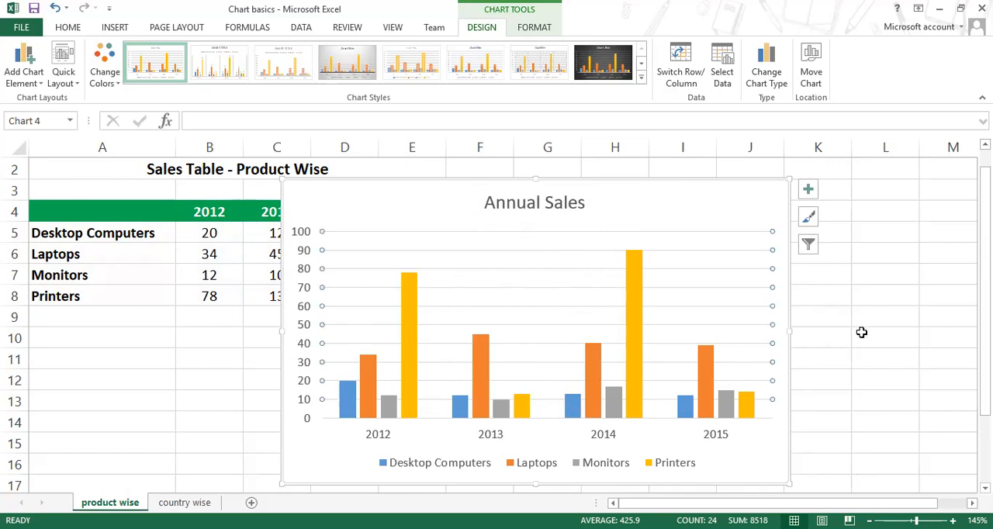
# Step: Enter the label "Chart title" in cell L5, in the empty area beside the chart
pyautogui.click(894, 299)
pyautogui.hscroll(3, 937, 481)
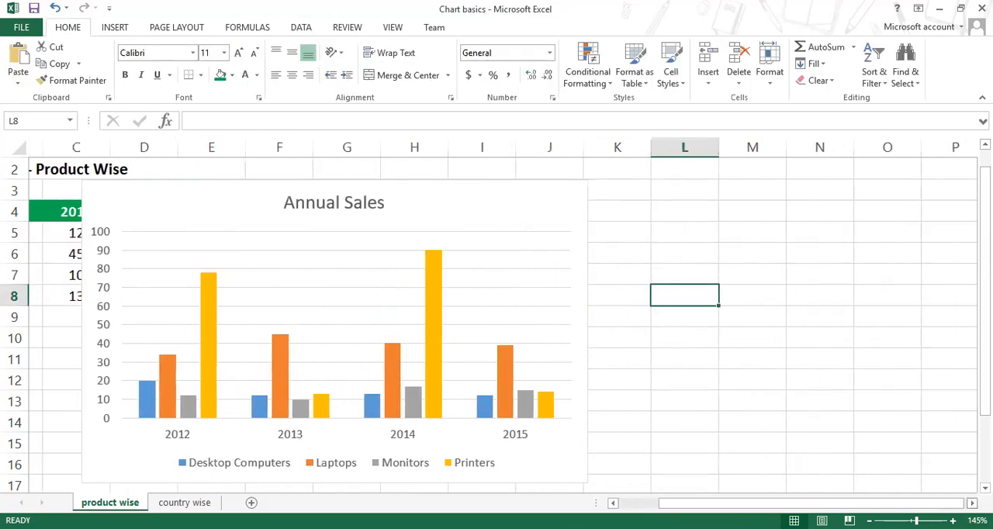
pyautogui.click(681, 234)
pyautogui.write('C')
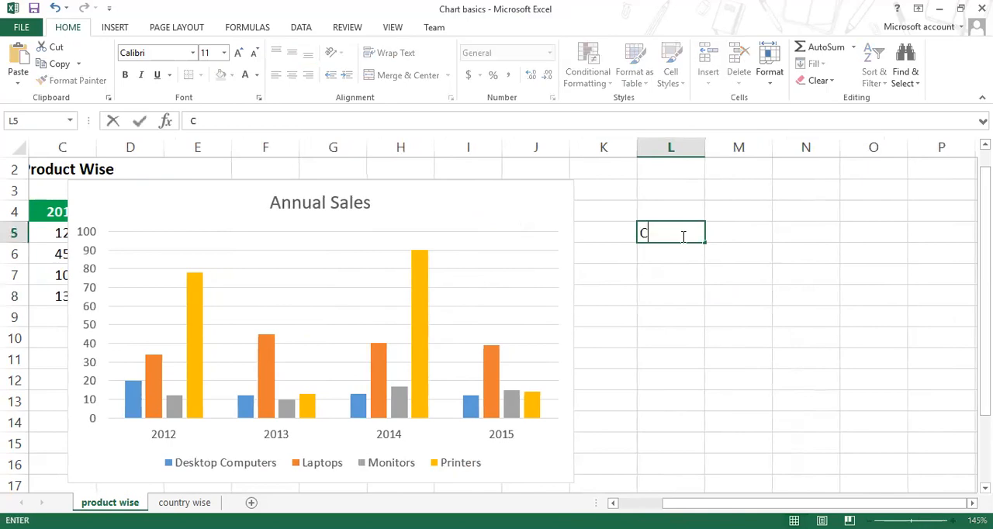
pyautogui.write('hart title')
pyautogui.press('Return')
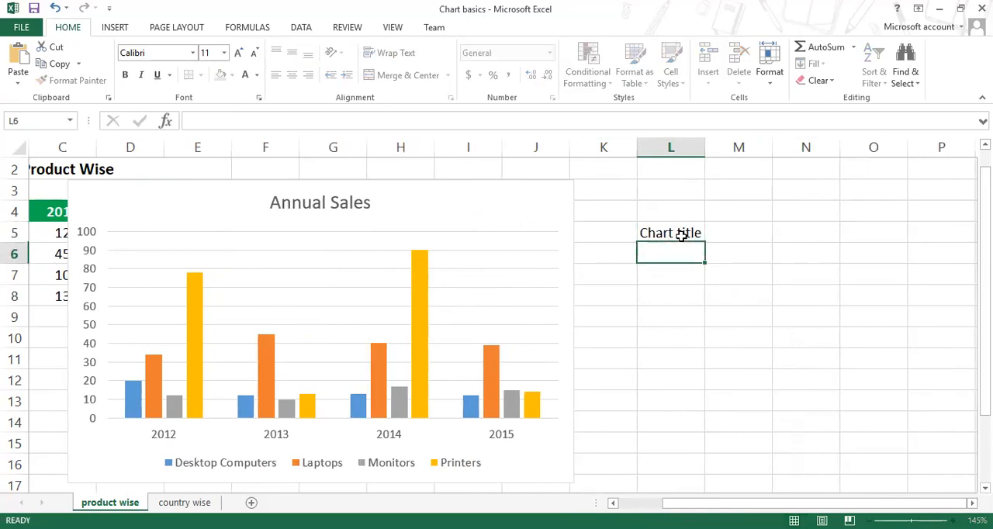
# Step: Point out the chart's horizontal gridlines by selecting them and enter the label "Gridlines" in cell L6
pyautogui.click(277, 256)
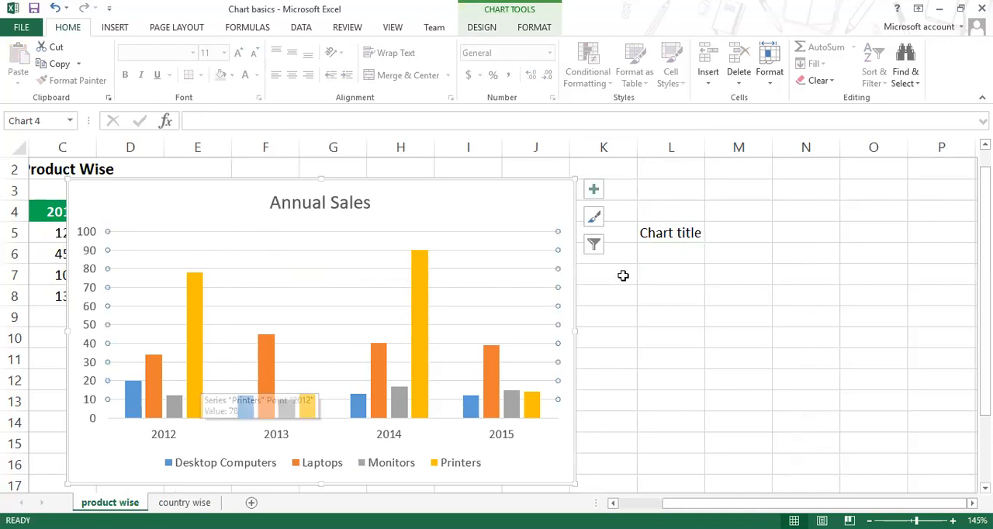
pyautogui.click(659, 258)
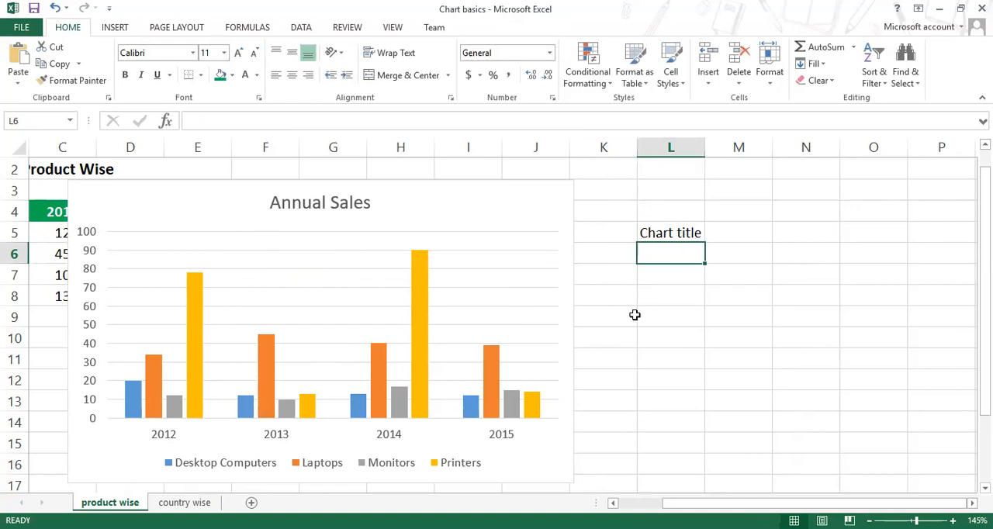
pyautogui.write('Gr')
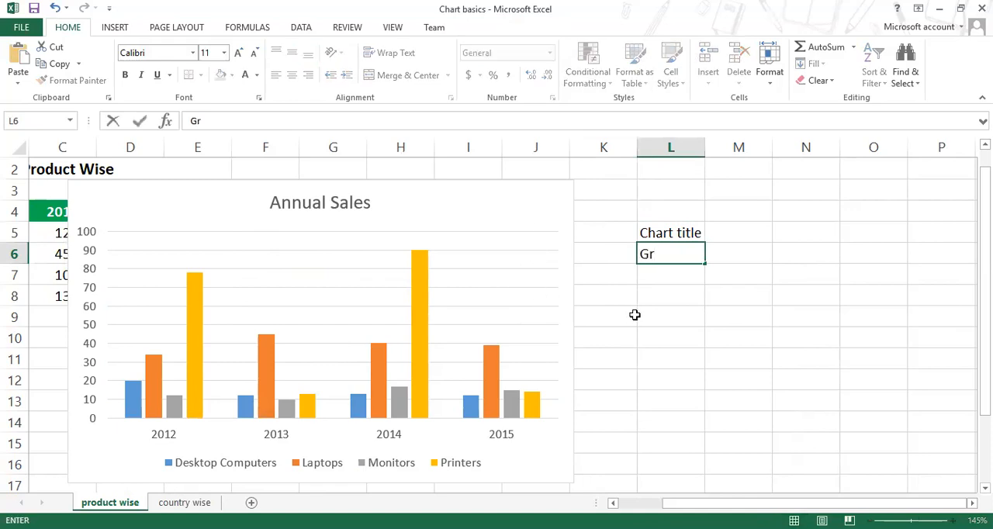
pyautogui.write('idlines')
pyautogui.press('Return')
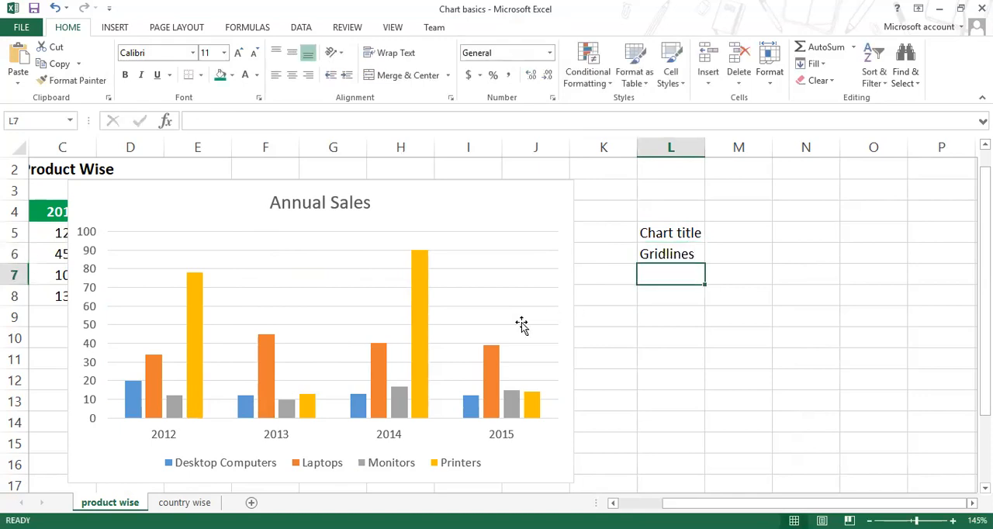
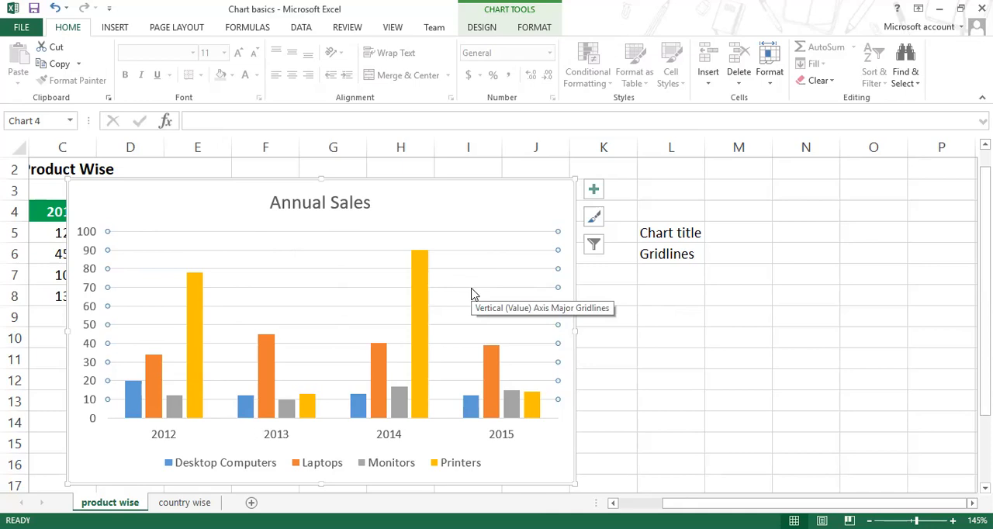
# Step: Examine the chart's gridlines, its plot area and the Printers and Laptops columns, including the 2014 Printers and 2013 Laptops data points
pyautogui.click(669, 358)
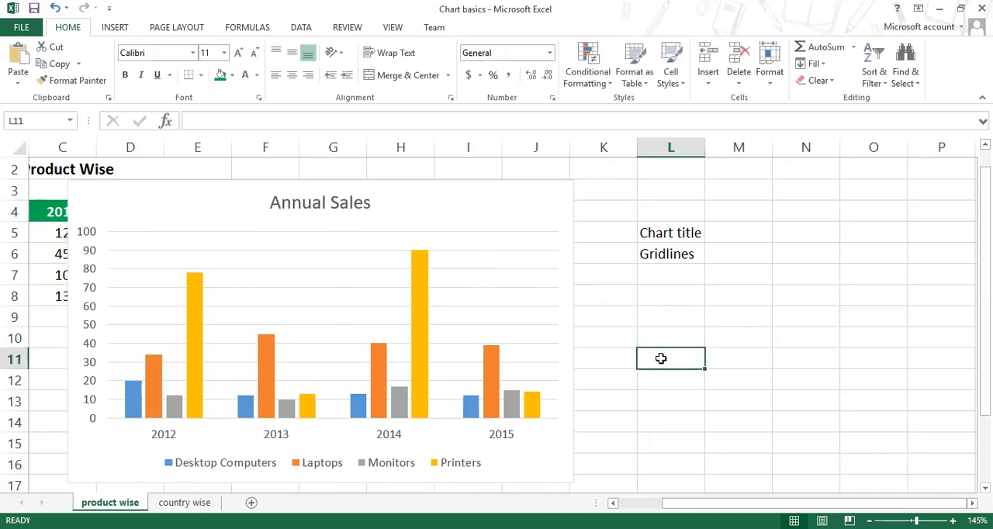
pyautogui.click(510, 313)
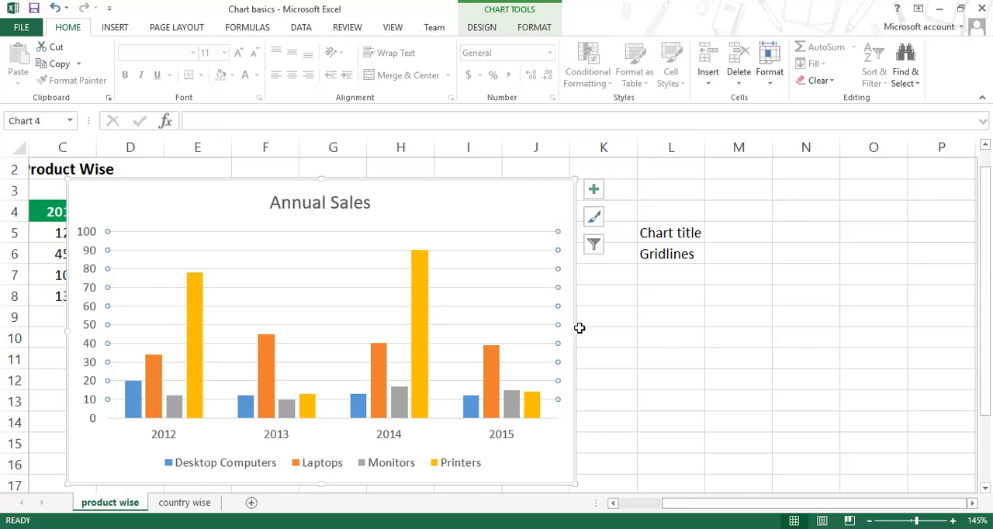
pyautogui.click(425, 355)
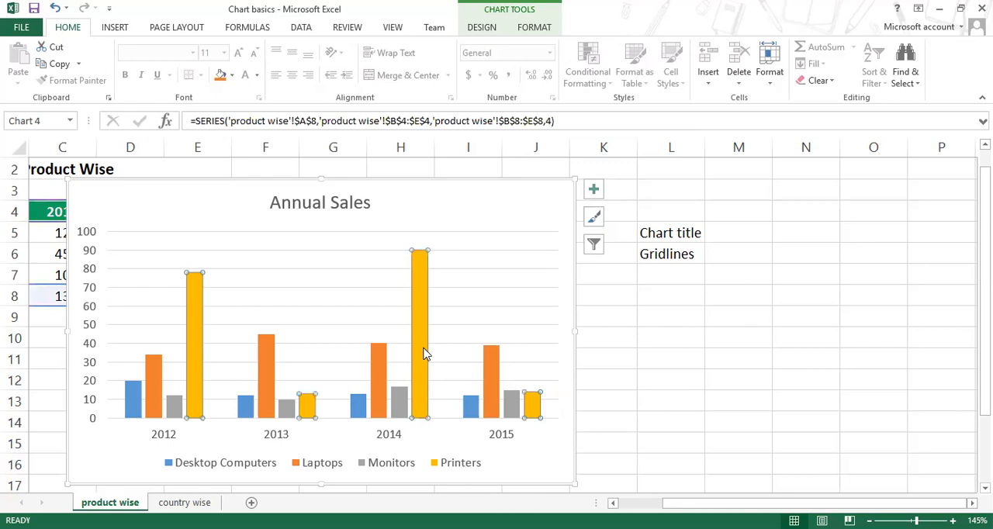
pyautogui.click(687, 356)
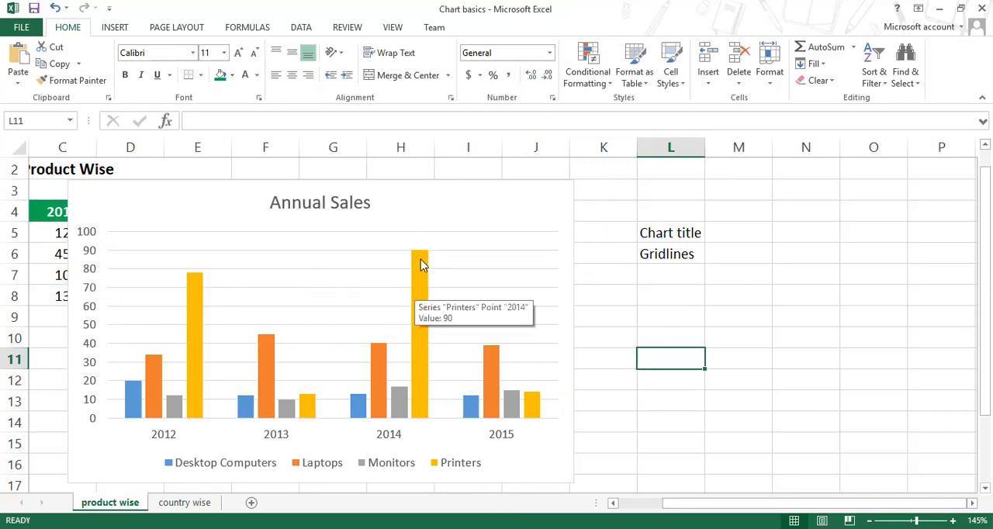
pyautogui.click(281, 273)
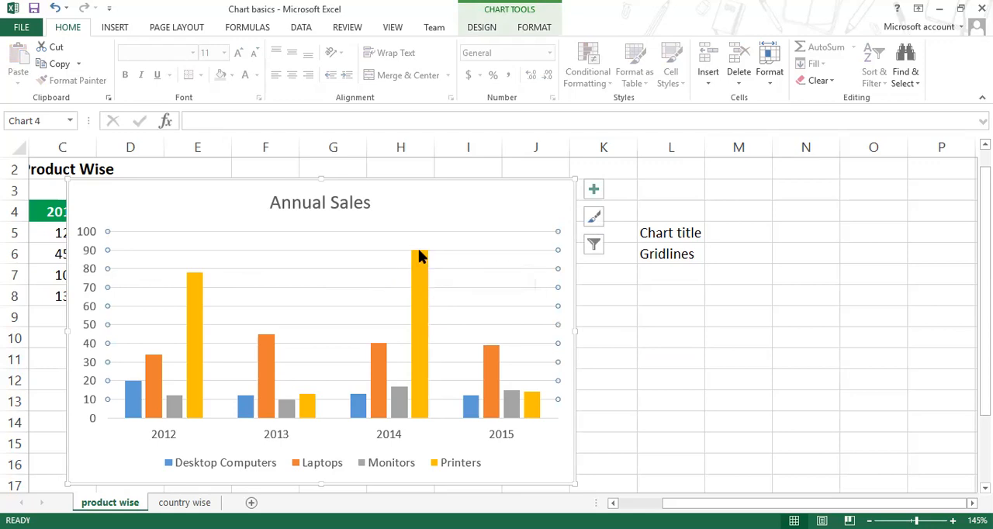
pyautogui.moveTo(417, 268)
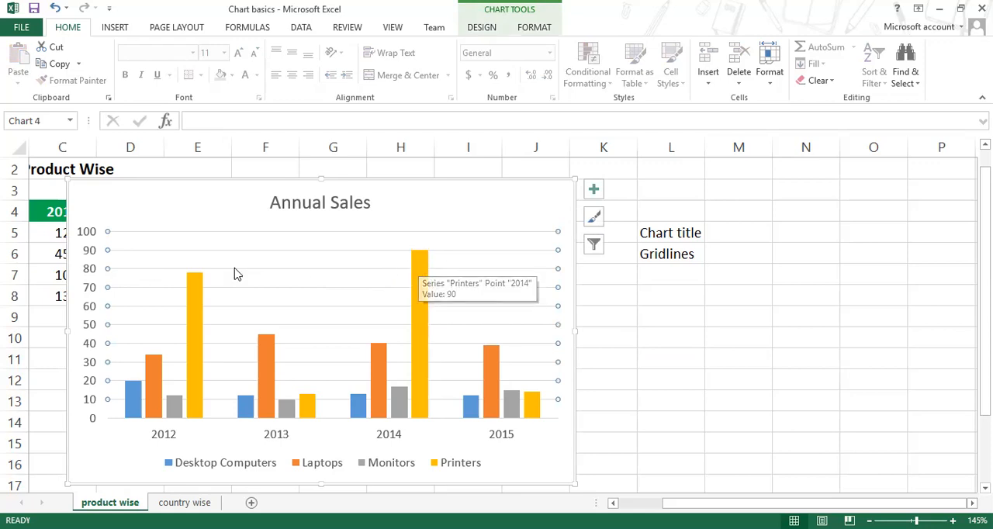
pyautogui.click(267, 362)
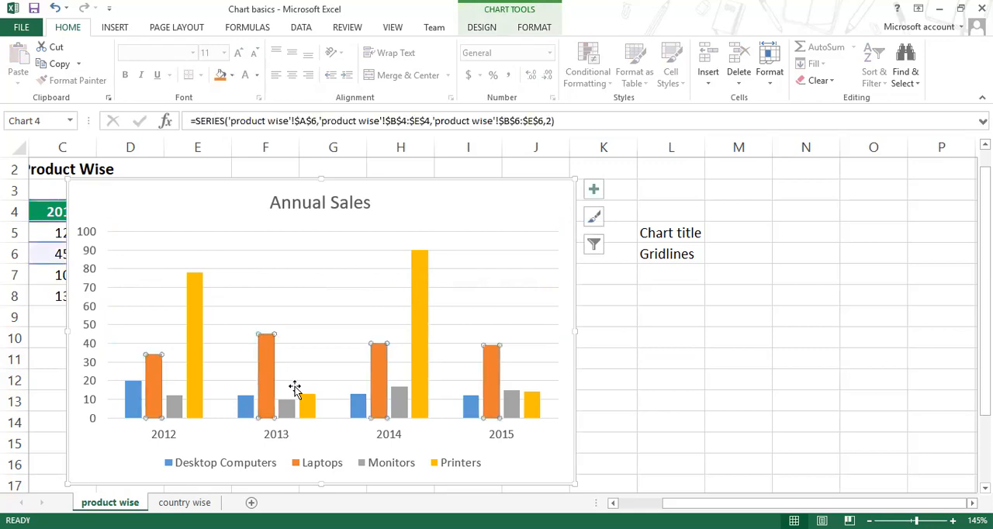
pyautogui.click(284, 352)
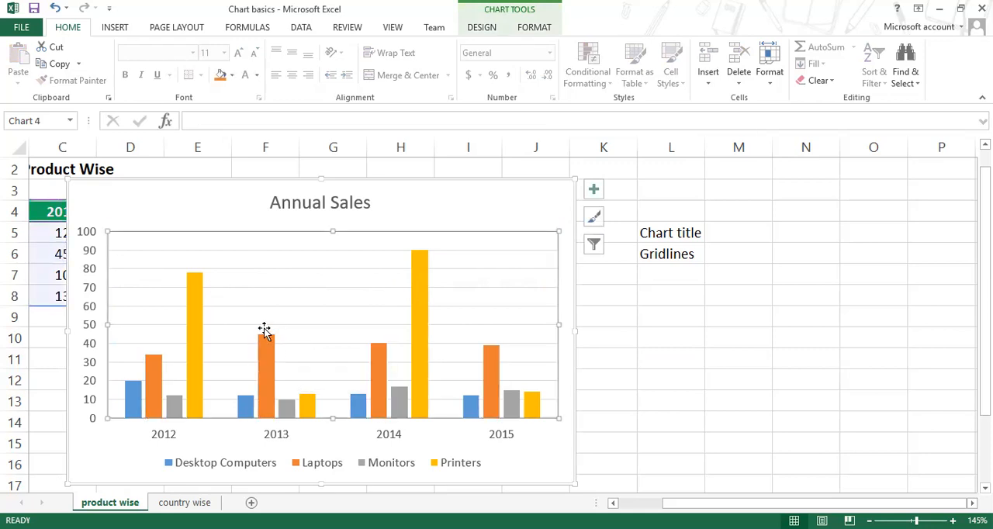
pyautogui.moveTo(265, 350)
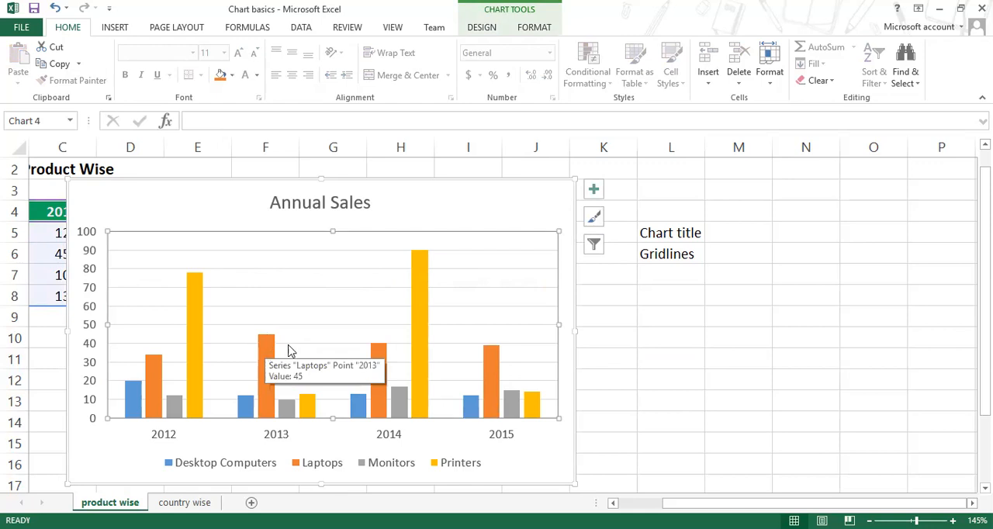
pyautogui.click(383, 361)
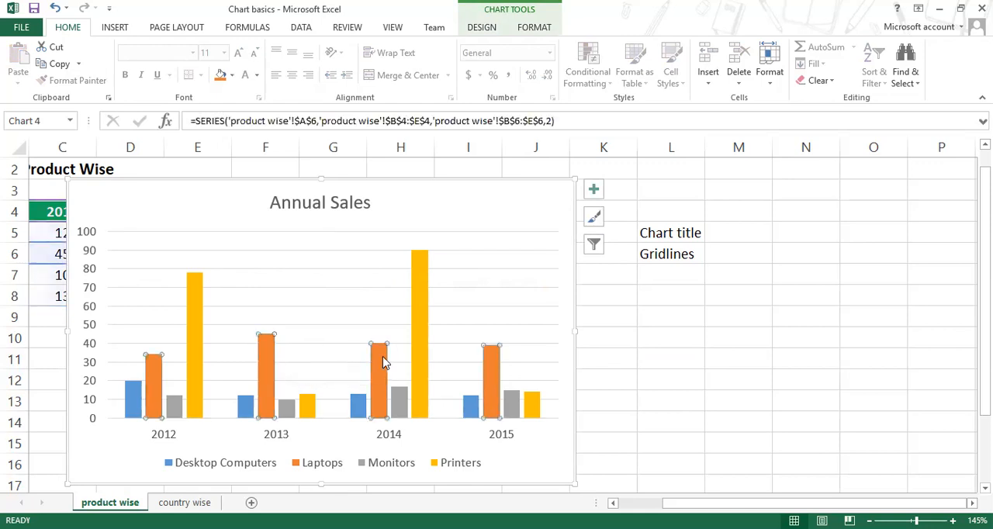
pyautogui.click(681, 283)
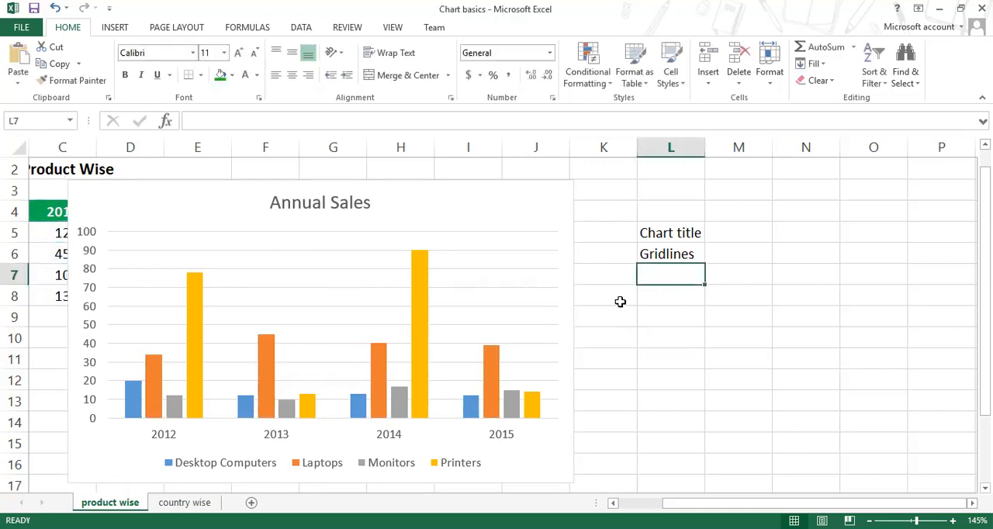
# Step: Point out the chart's plot area, enter the label "plot area" in cell L7, and stretch the plot area slightly downward
pyautogui.click(533, 282)
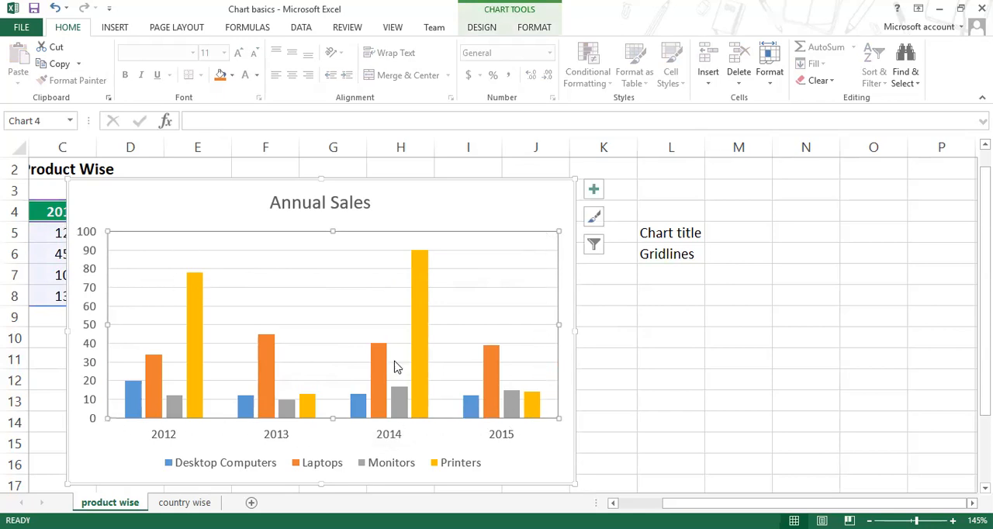
pyautogui.click(653, 275)
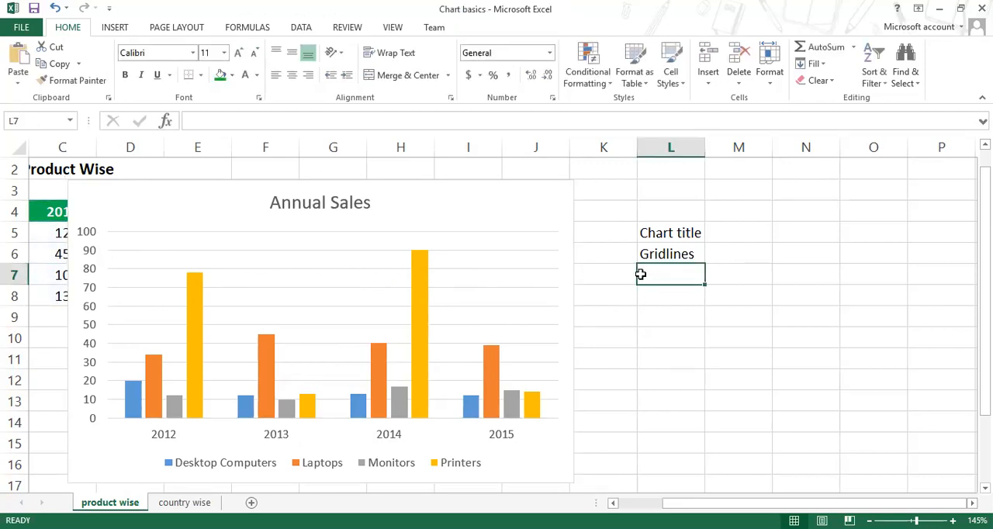
pyautogui.write('plot area')
pyautogui.press('Return')
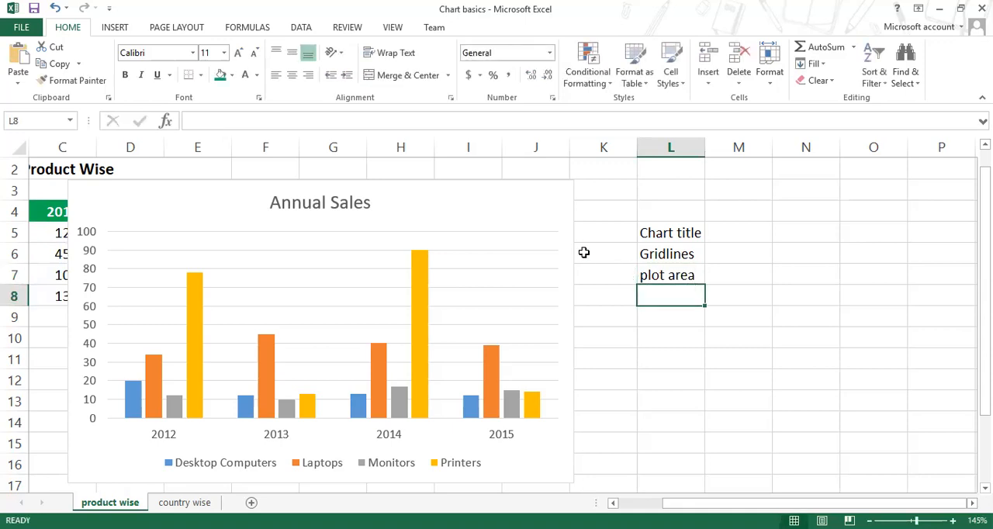
pyautogui.click(240, 244)
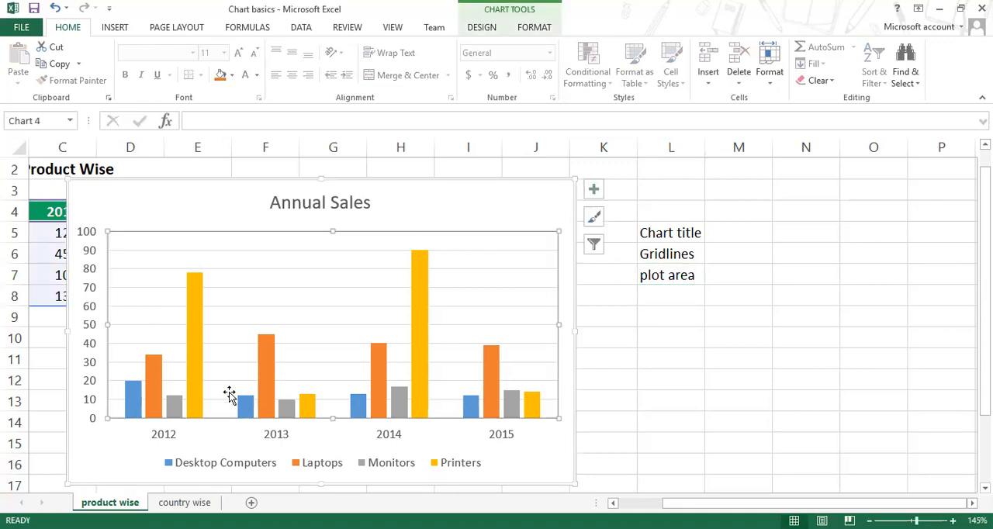
pyautogui.moveTo(556, 418)
pyautogui.mouseDown()
pyautogui.moveTo(507, 394)
pyautogui.moveTo(559, 423)
pyautogui.mouseUp()
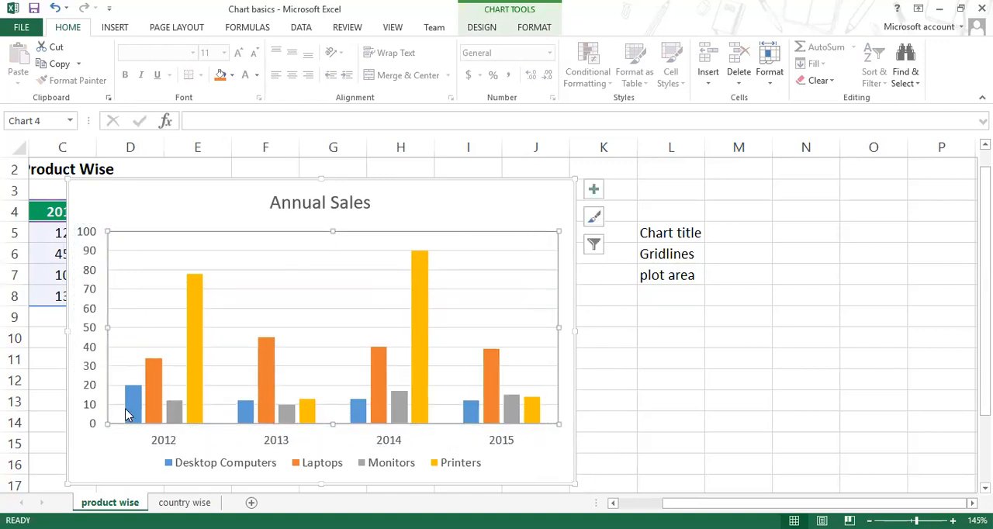
# Step: Point out the chart's horizontal axis with the years by selecting it and enter the label "x axis" in cell L8
pyautogui.click(424, 440)
pyautogui.click(402, 442)
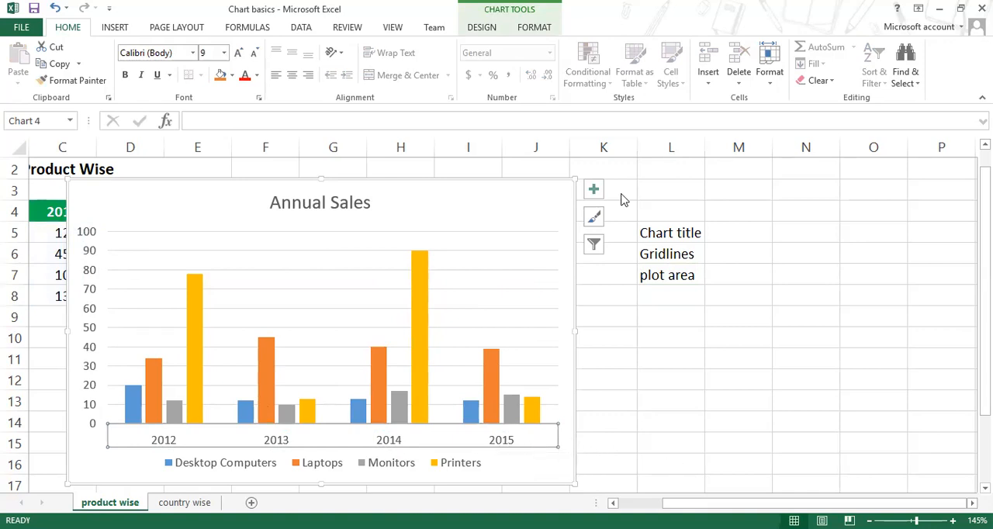
pyautogui.click(528, 443)
pyautogui.click(668, 295)
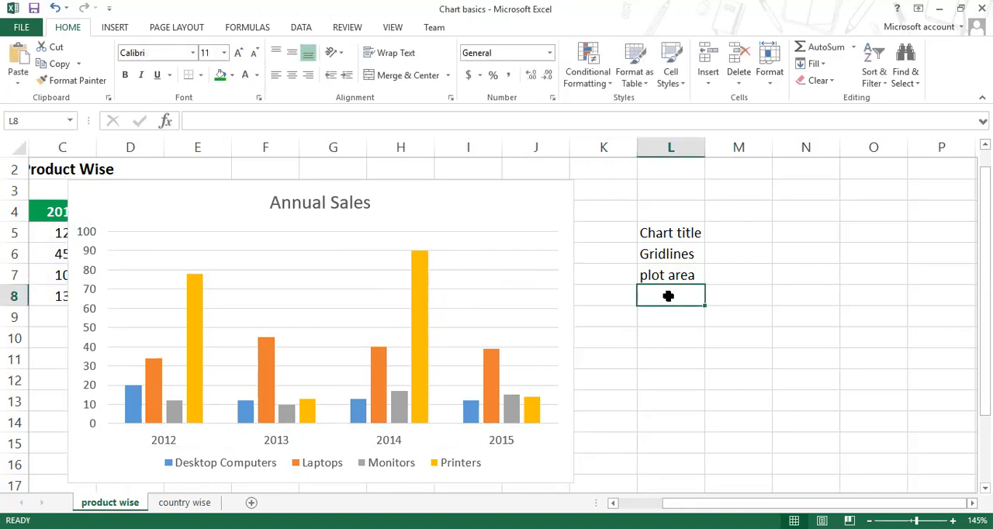
pyautogui.write('x')
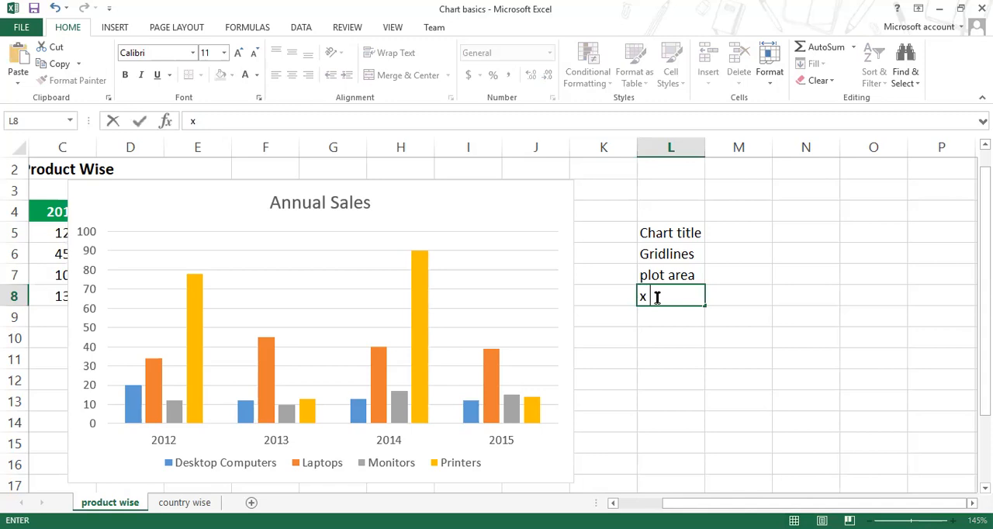
pyautogui.write(' axis')
pyautogui.press('Return')
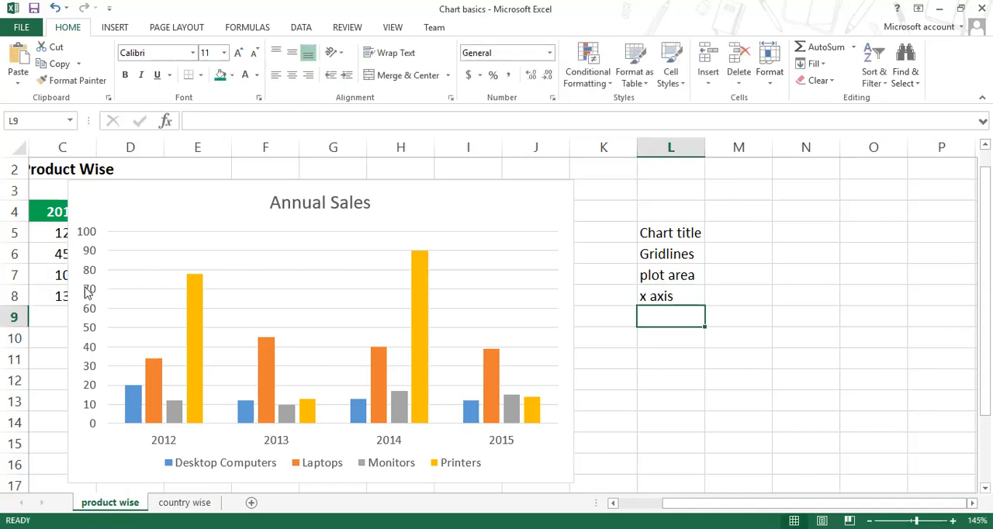
# Step: Enter the label "y axis" in cell L9, below the x axis label
pyautogui.click(658, 321)
pyautogui.write('y ax')
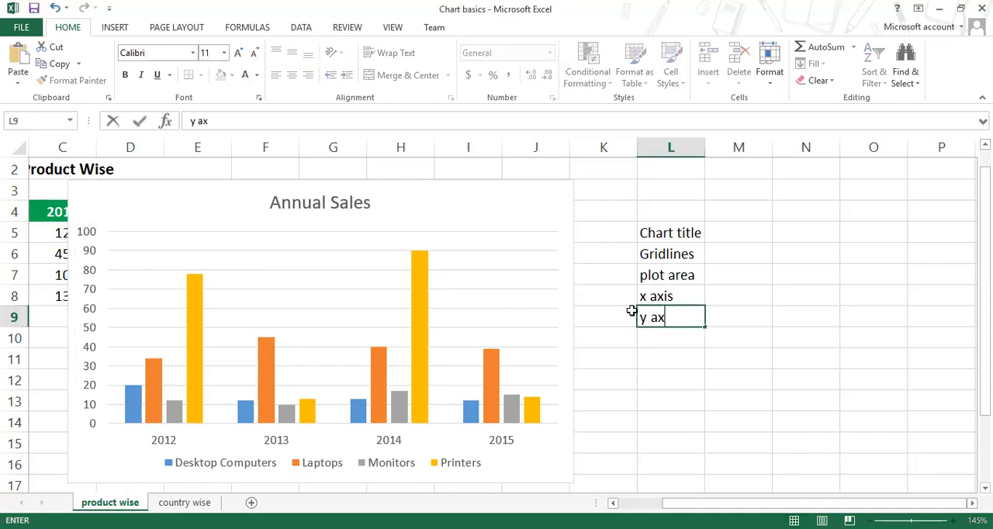
pyautogui.write('is')
pyautogui.press('Return')
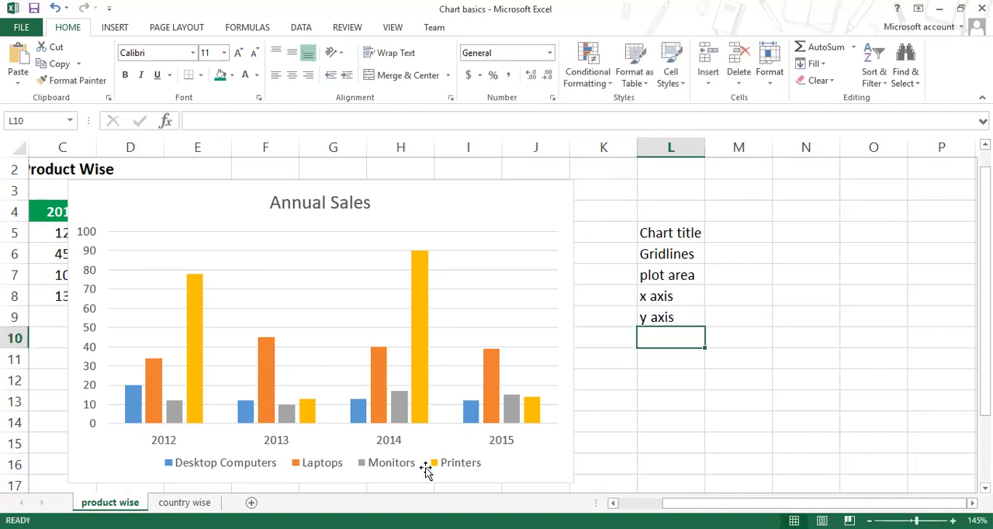
# Step: Delete the chart's legend and look at the columns without it
pyautogui.click(426, 471)
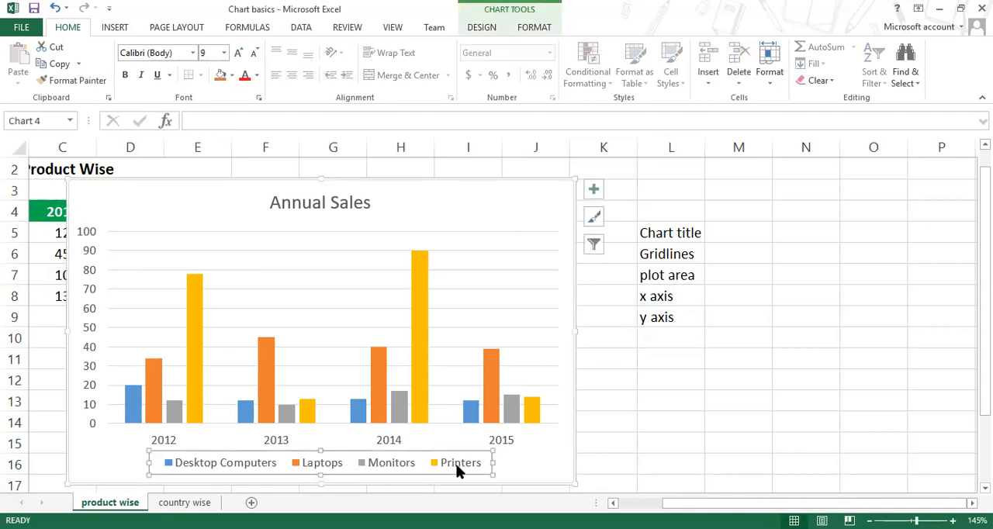
pyautogui.scroll(-1, 434, 442)
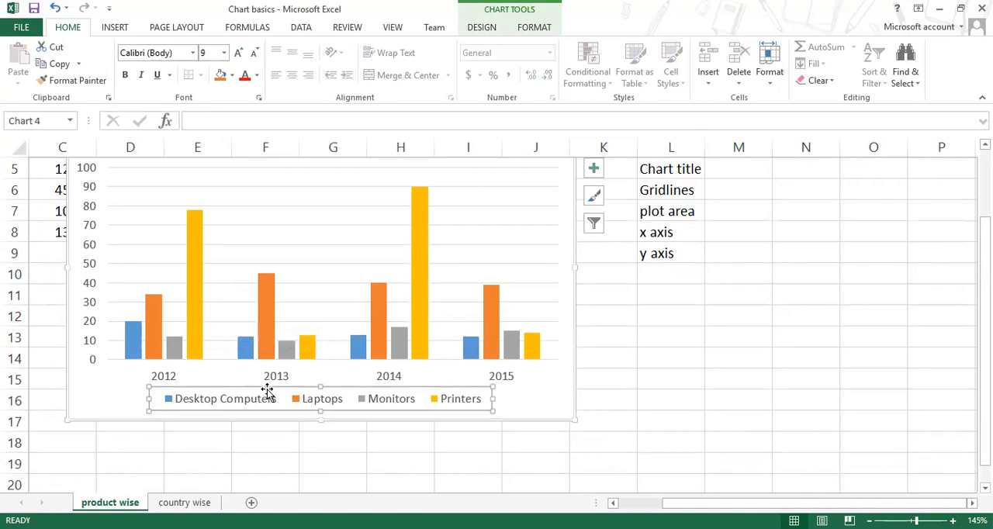
pyautogui.press('Delete')
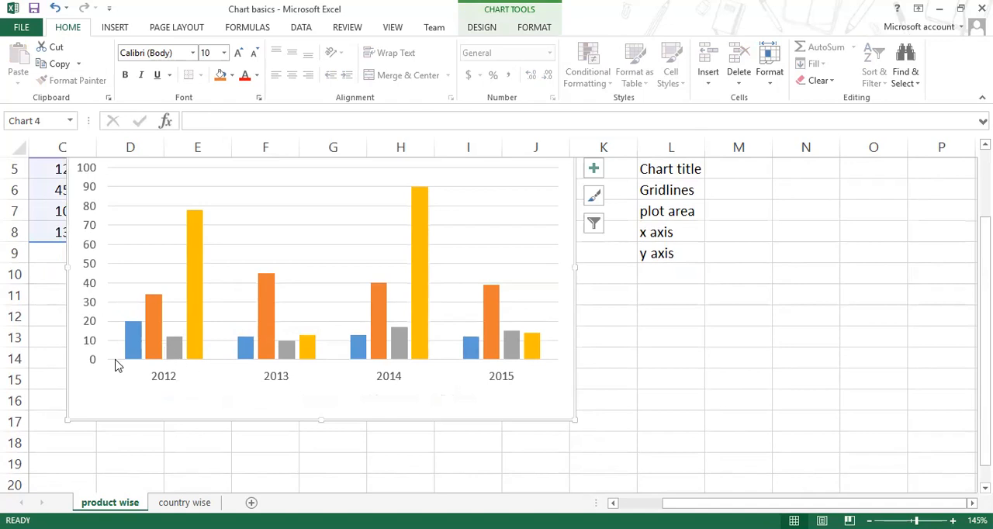
pyautogui.click(281, 382)
pyautogui.click(388, 407)
pyautogui.moveTo(382, 323)
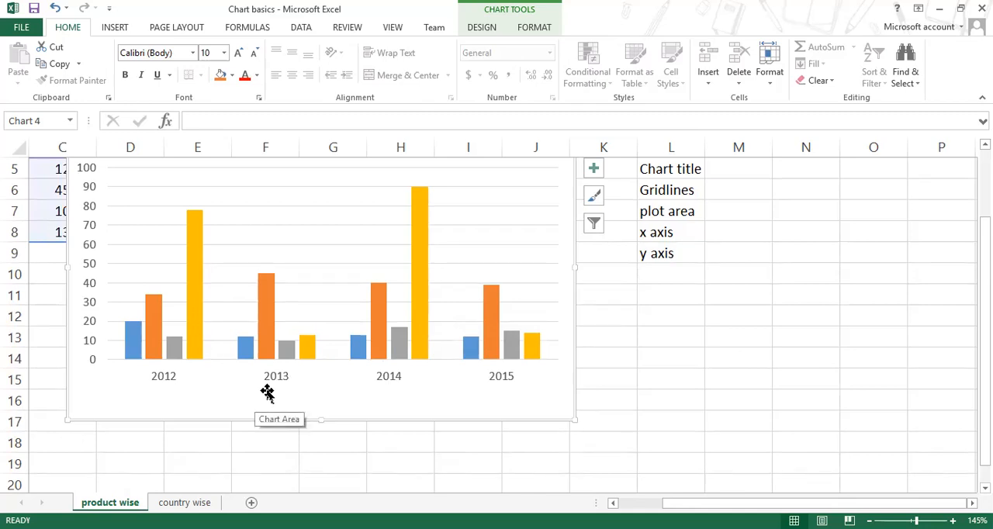
pyautogui.click(627, 417)
pyautogui.write('Set Page properties and Print a spread sheet')
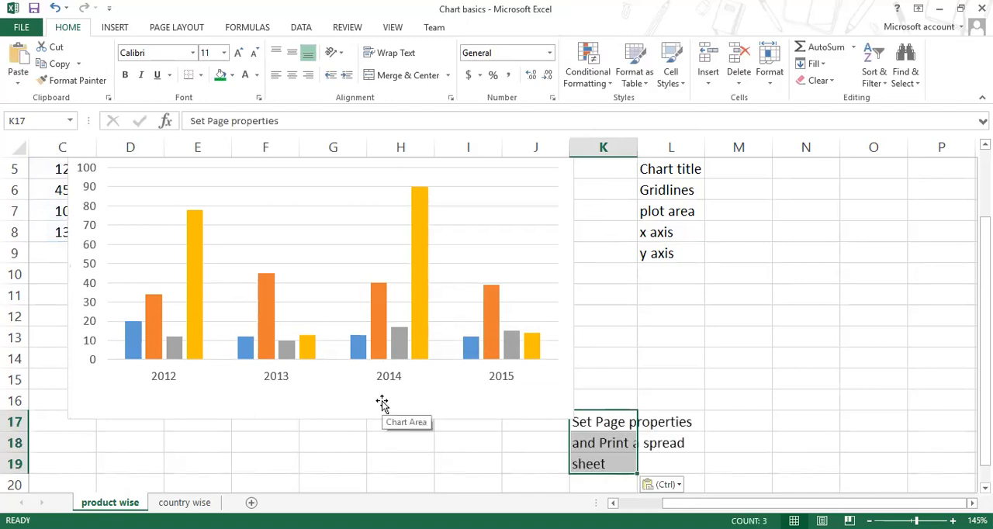
pyautogui.hotkey('ctrl', 'z')
# Step: Add the legend back to the chart, using the Bottom position
pyautogui.click(319, 400)
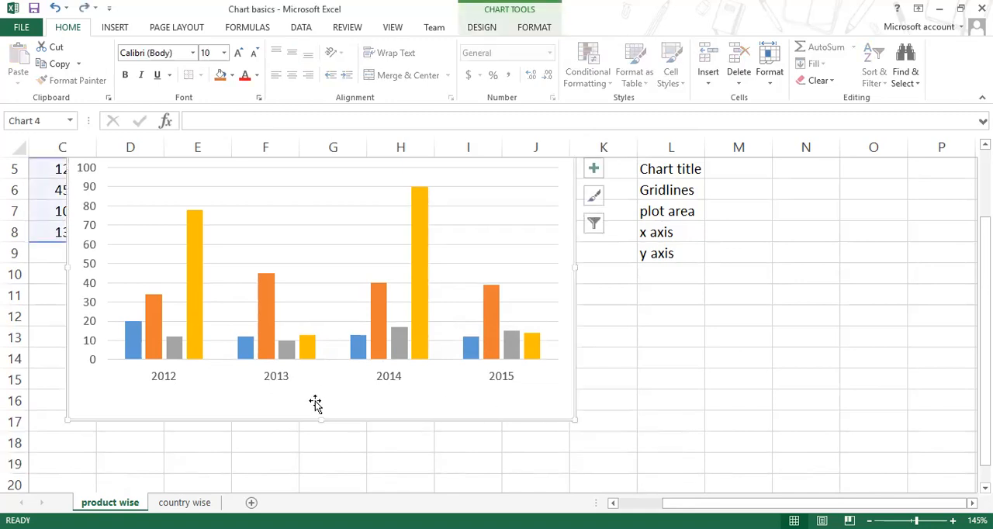
pyautogui.click(594, 168)
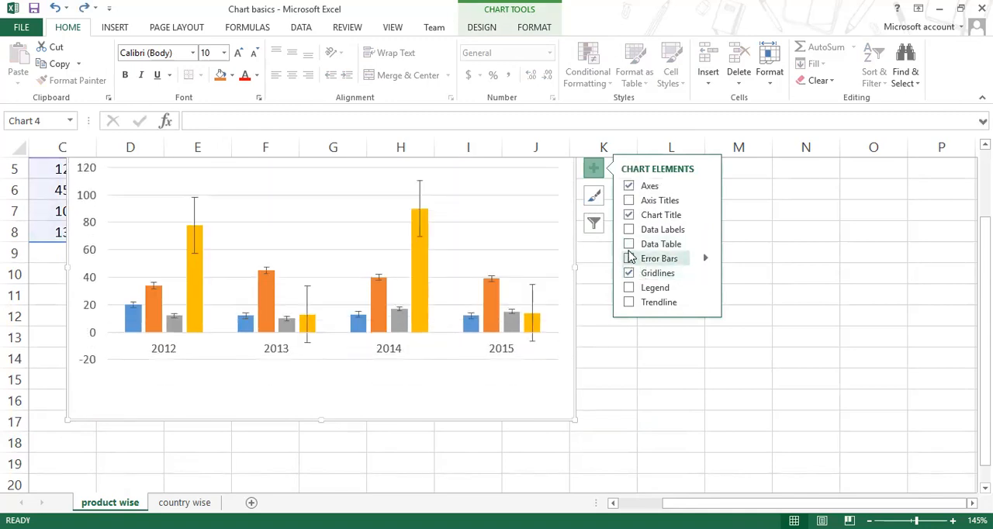
pyautogui.click(706, 291)
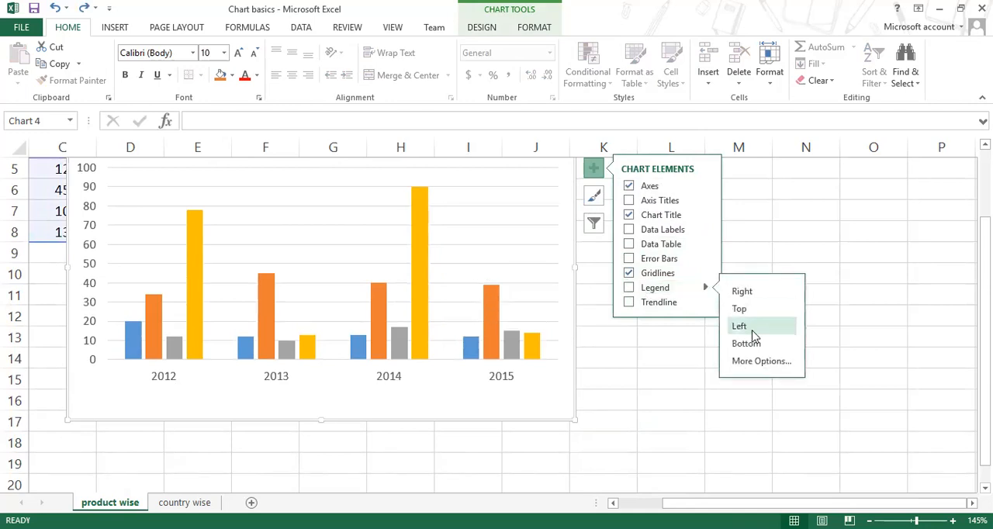
pyautogui.click(749, 342)
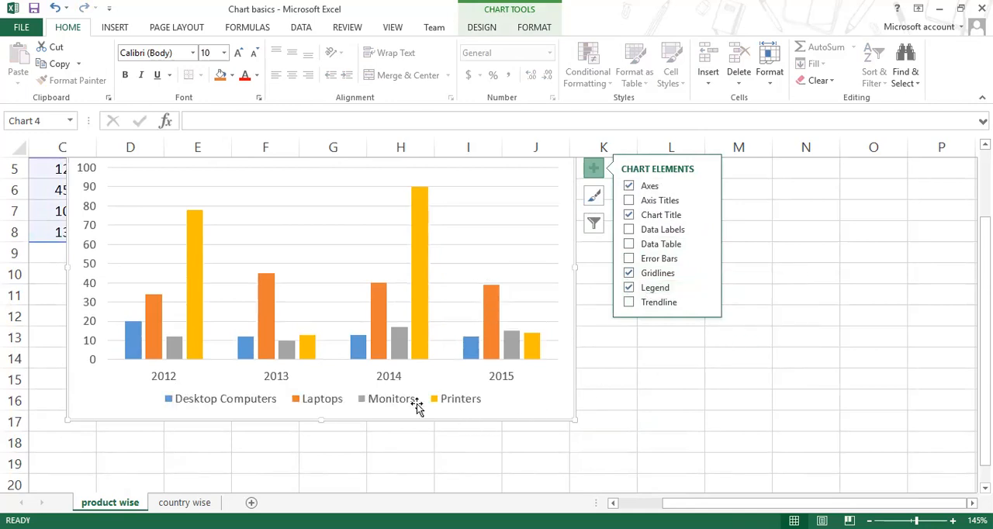
# Step: Enter the label "legend area" in cell L10, below the y axis label
pyautogui.click(670, 329)
pyautogui.click(673, 274)
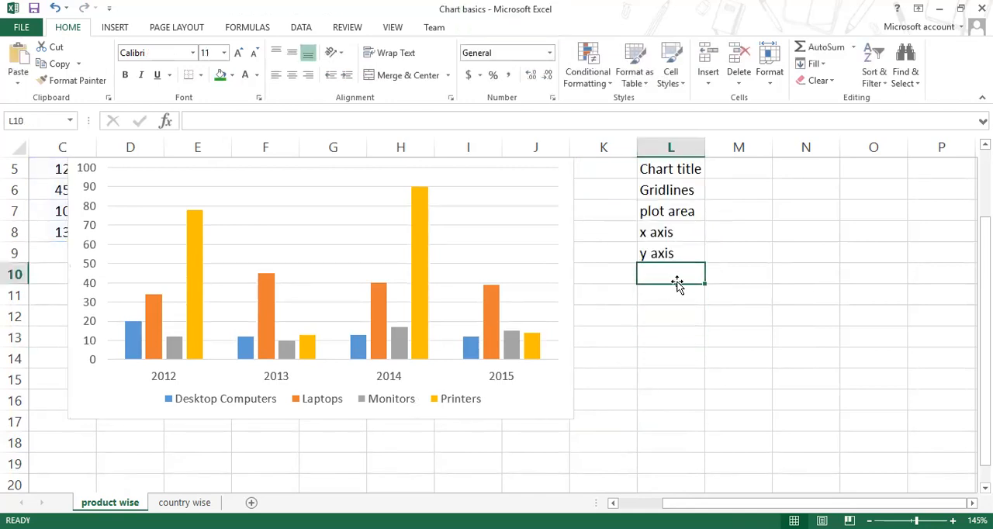
pyautogui.write('legend')
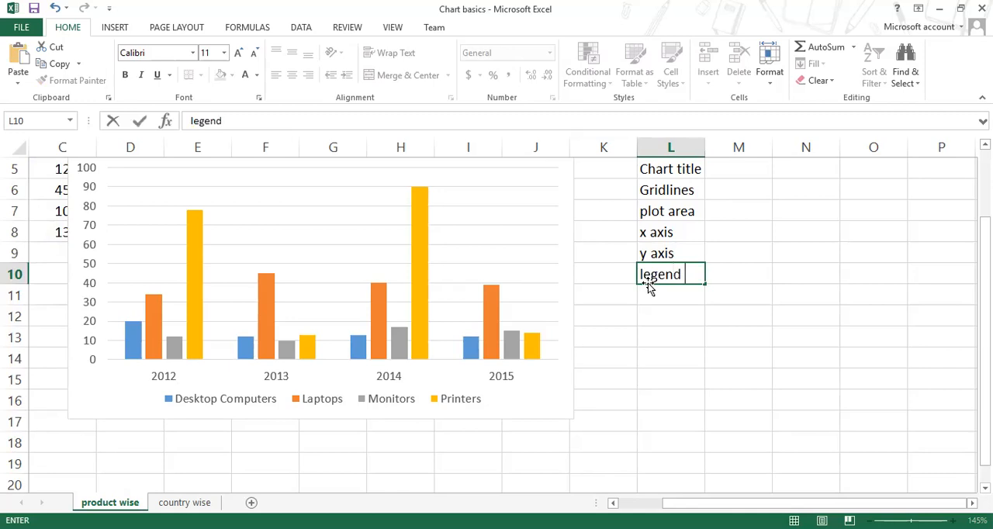
pyautogui.write(' area')
pyautogui.press('Return')
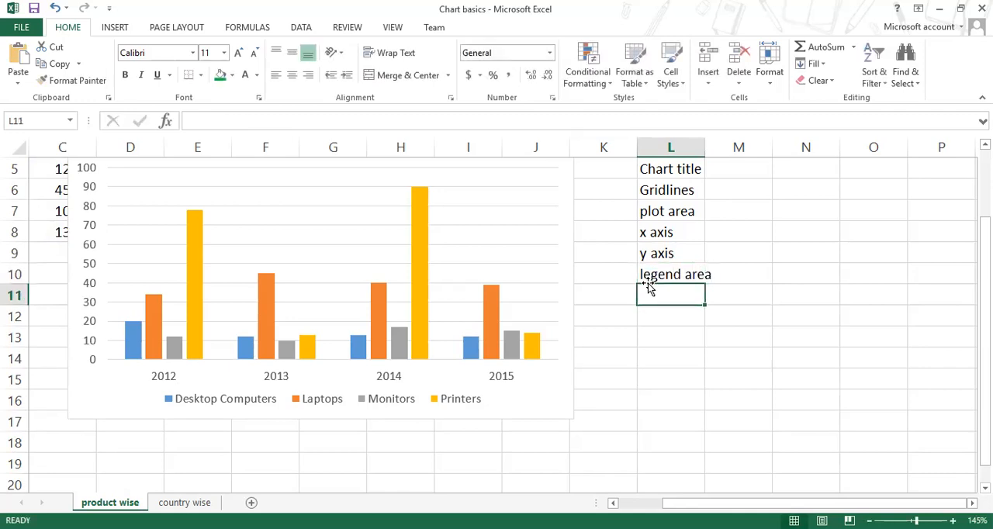
# Step: Enter the label "Chart area" in cell L11, below the legend area label, and select the completed list L5:L11
pyautogui.click(553, 414)
pyautogui.scroll(1, 581, 326)
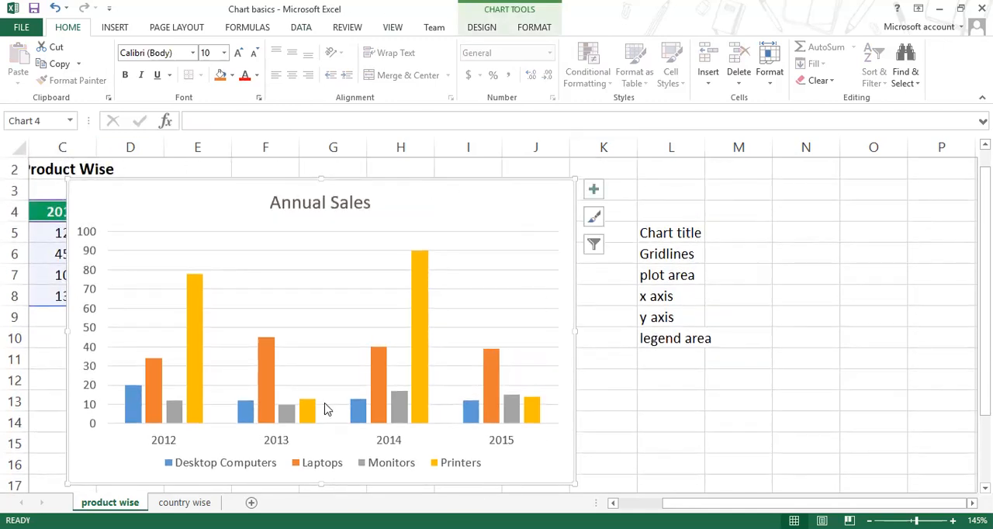
pyautogui.click(678, 360)
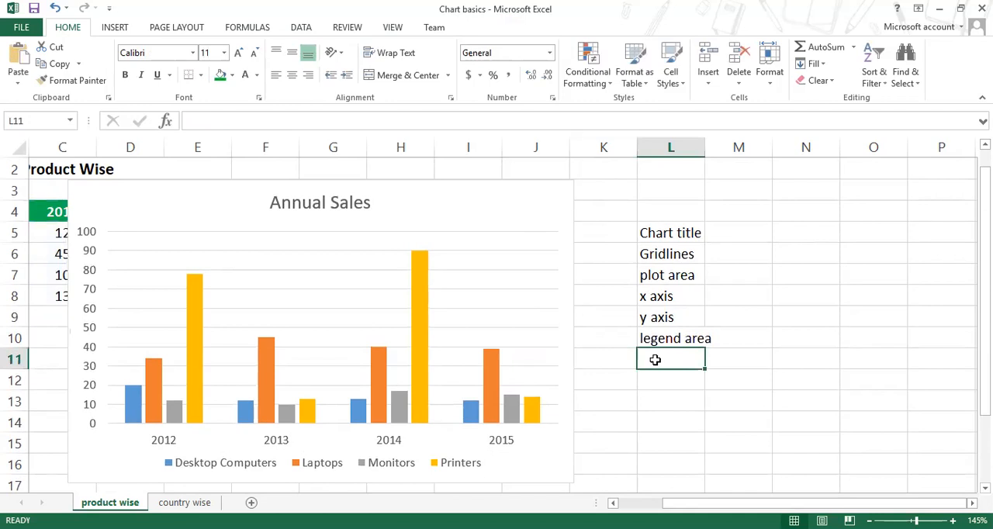
pyautogui.write('CAH')
pyautogui.write('hart ar')
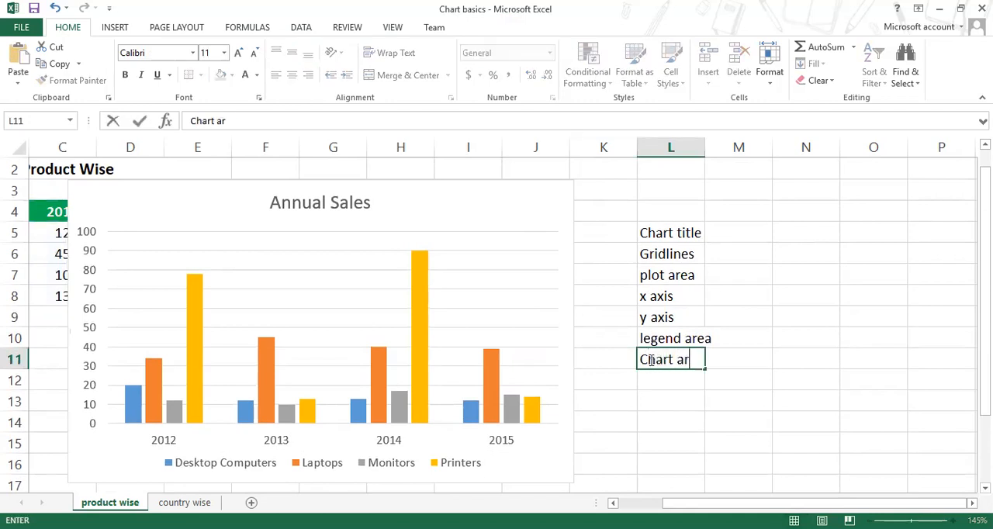
pyautogui.write('ea')
pyautogui.press('Return')
pyautogui.moveTo(664, 242); pyautogui.dragTo(698, 353)
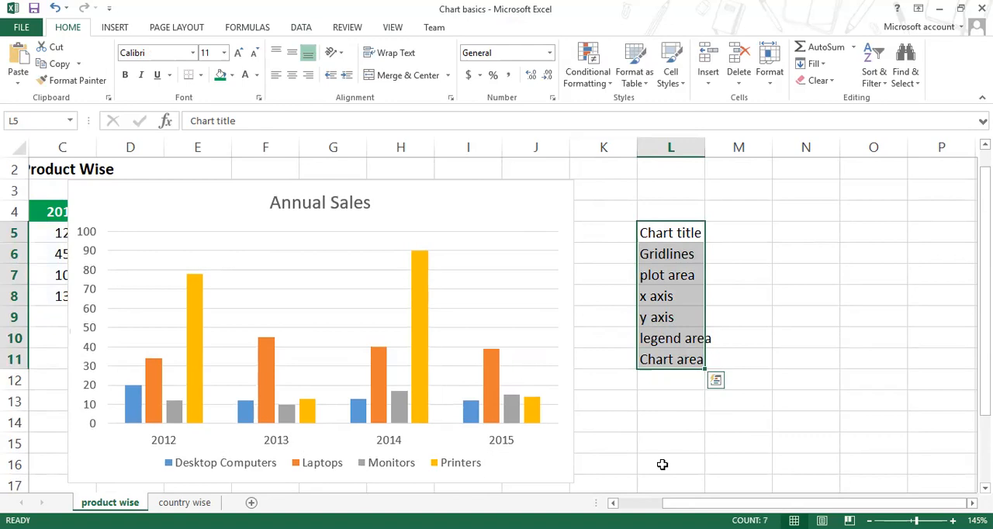
# Step: Draw an arrow about 2.64" wide and 0.32" high from the "Chart title" label to the chart's Annual Sales title
pyautogui.click(779, 293)
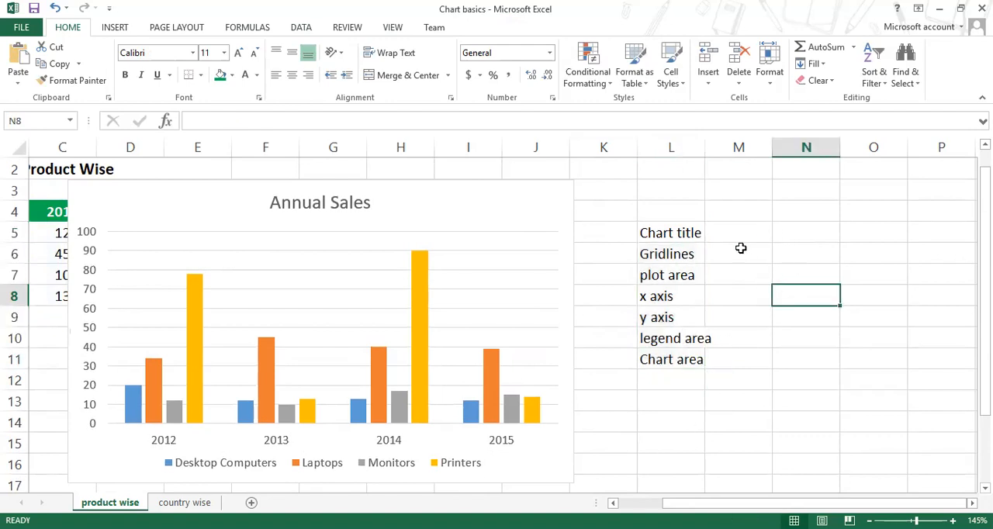
pyautogui.click(126, 31)
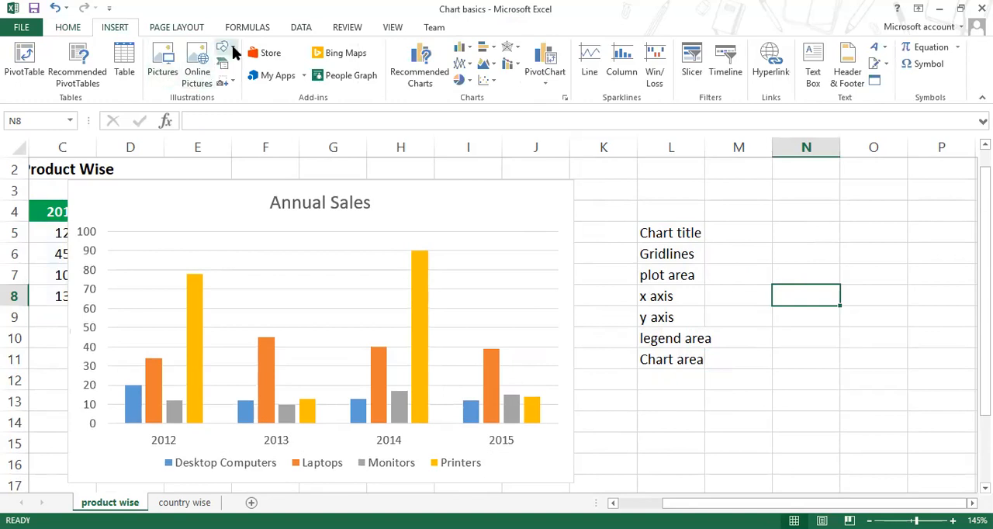
pyautogui.click(233, 53)
pyautogui.click(256, 85)
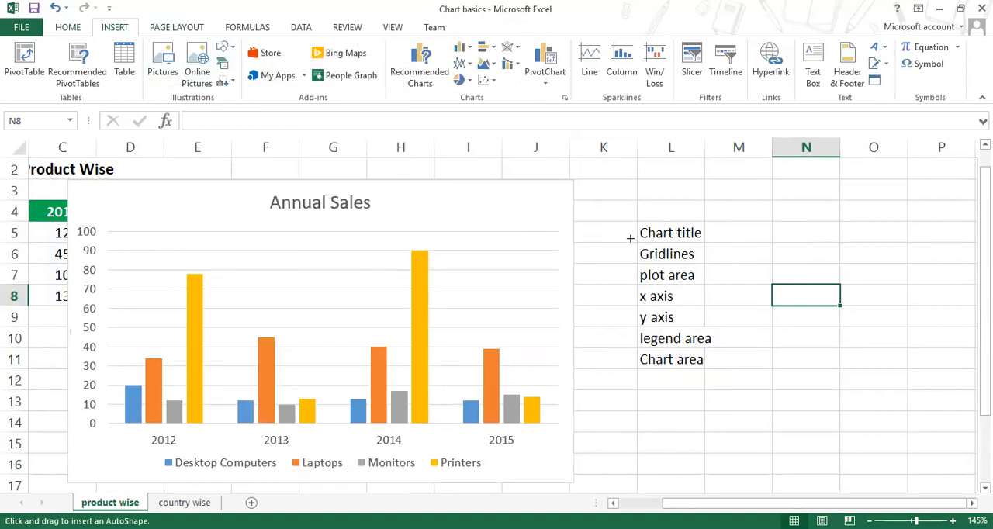
pyautogui.moveTo(638, 237)
pyautogui.mouseDown()
pyautogui.moveTo(412, 199)
pyautogui.moveTo(376, 205)
pyautogui.mouseUp()
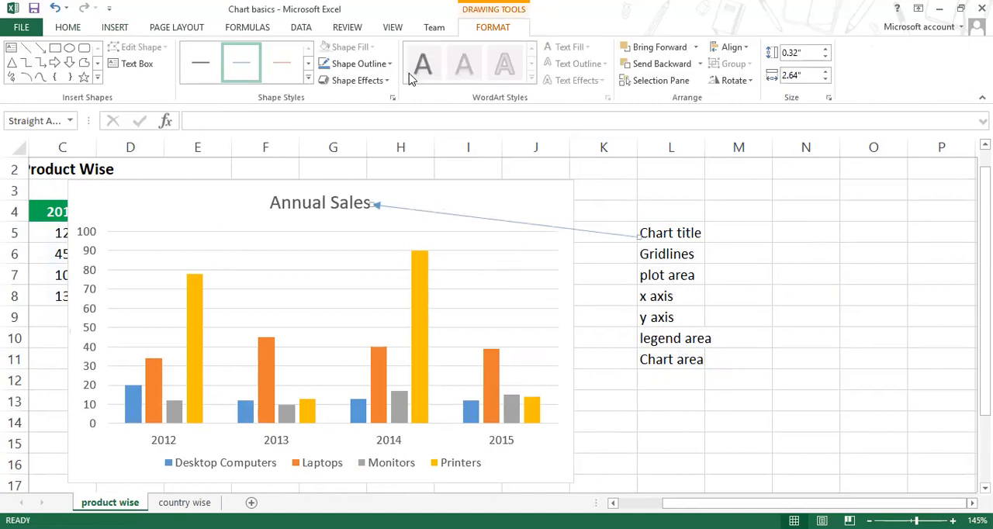
# Step: Format the chart title arrow with a red outline and a 1½ pt line weight
pyautogui.click(390, 66)
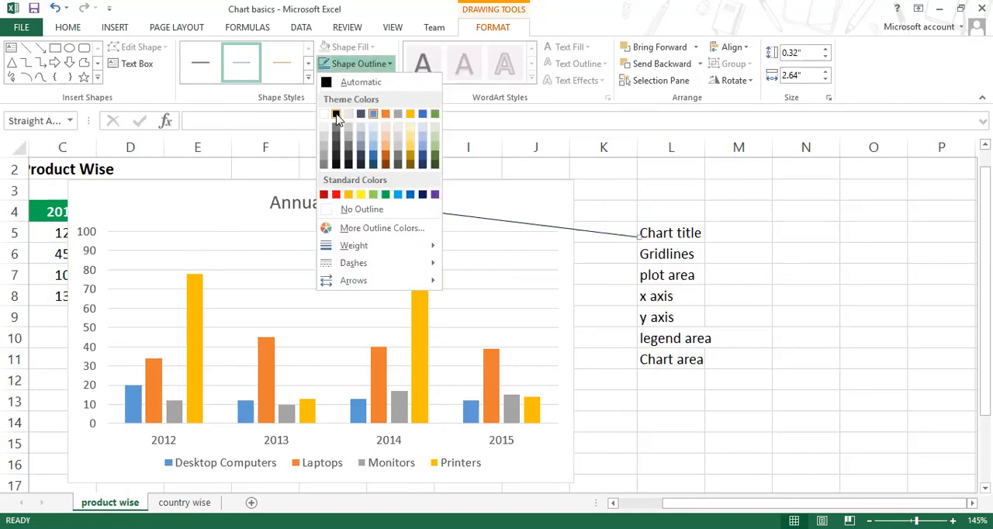
pyautogui.click(336, 114)
pyautogui.click(388, 65)
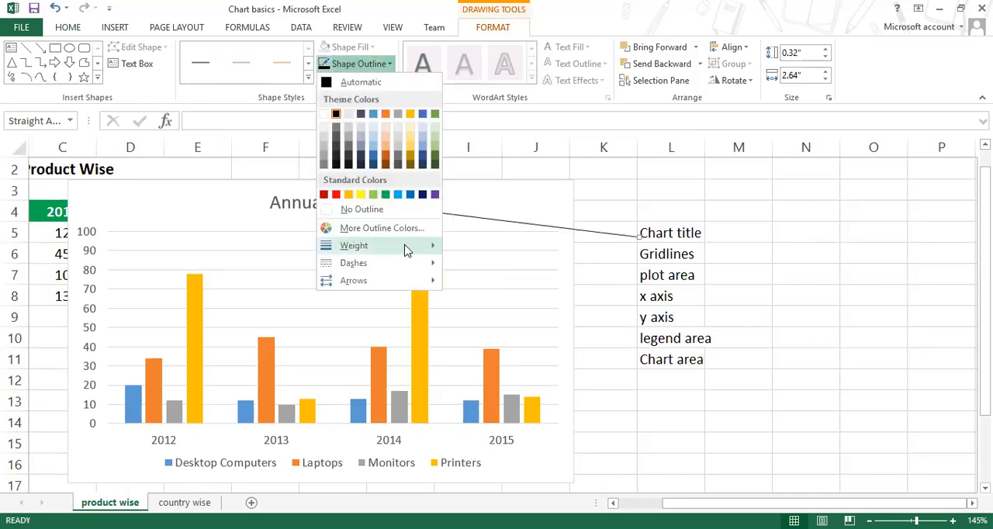
pyautogui.moveTo(419, 248)
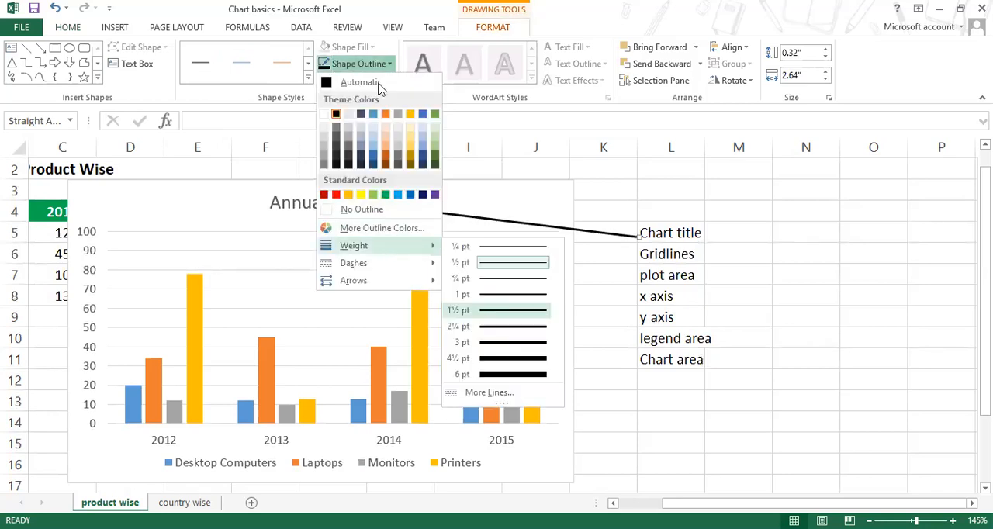
pyautogui.click(498, 311)
pyautogui.click(388, 64)
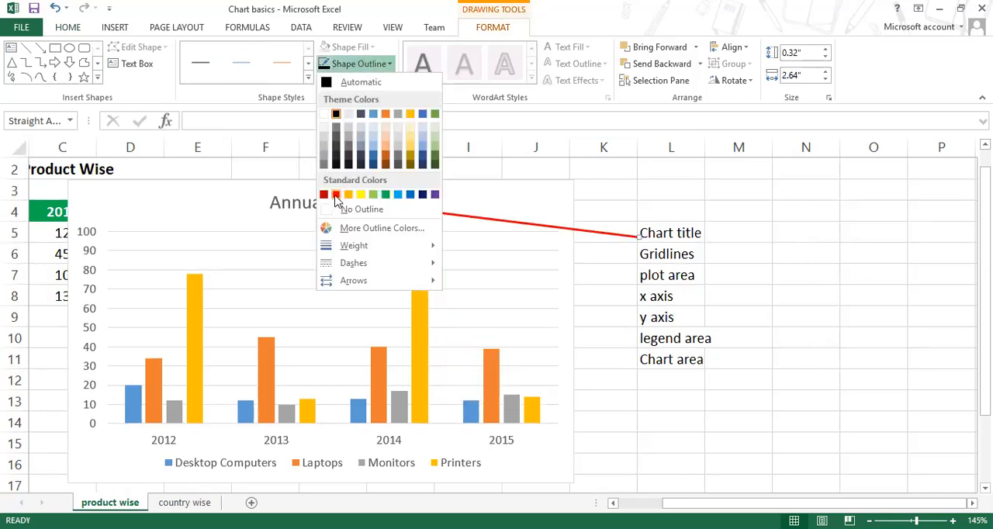
pyautogui.click(333, 196)
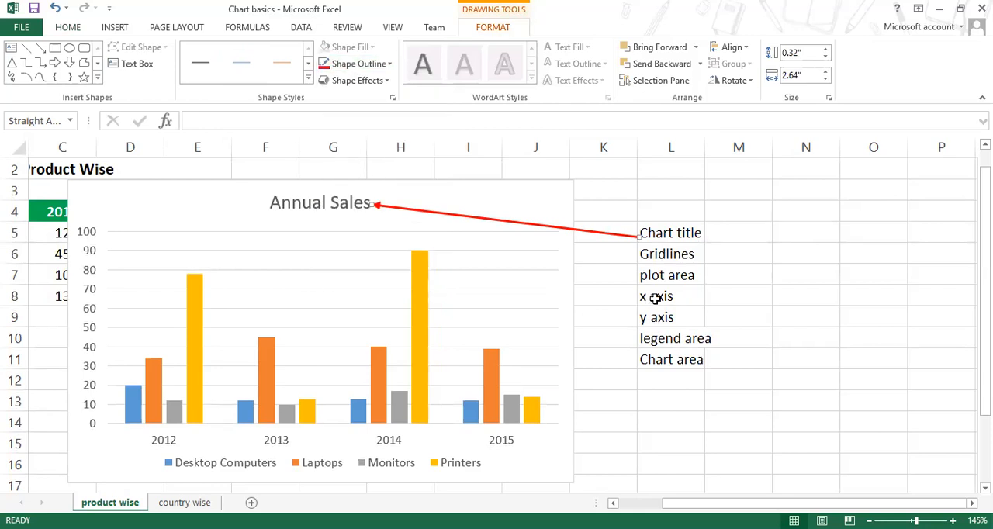
# Step: Duplicate the red arrow twice and point both copies from the "Gridlines" label to two of the chart's upper gridlines
pyautogui.hotkey('ctrl', 'd')
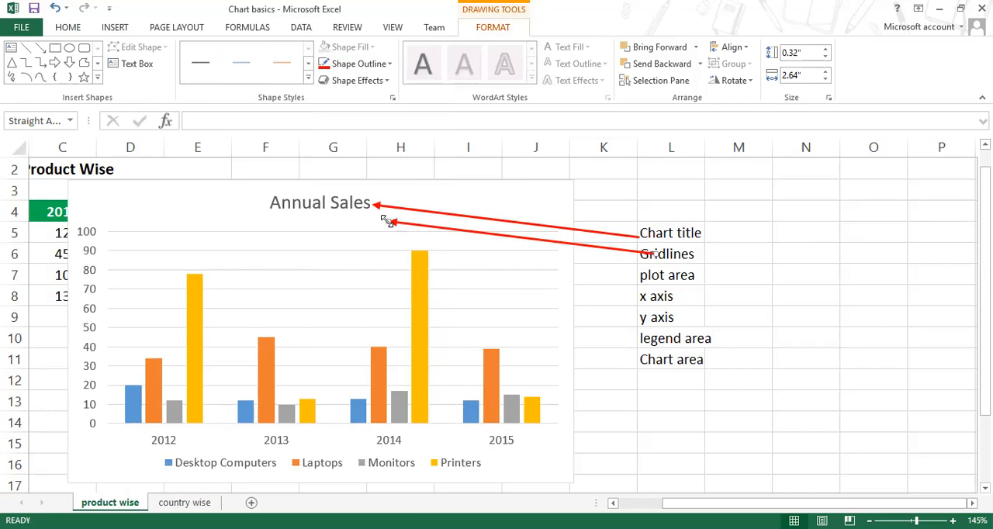
pyautogui.moveTo(389, 225); pyautogui.dragTo(458, 232)
pyautogui.moveTo(639, 253); pyautogui.dragTo(635, 254)
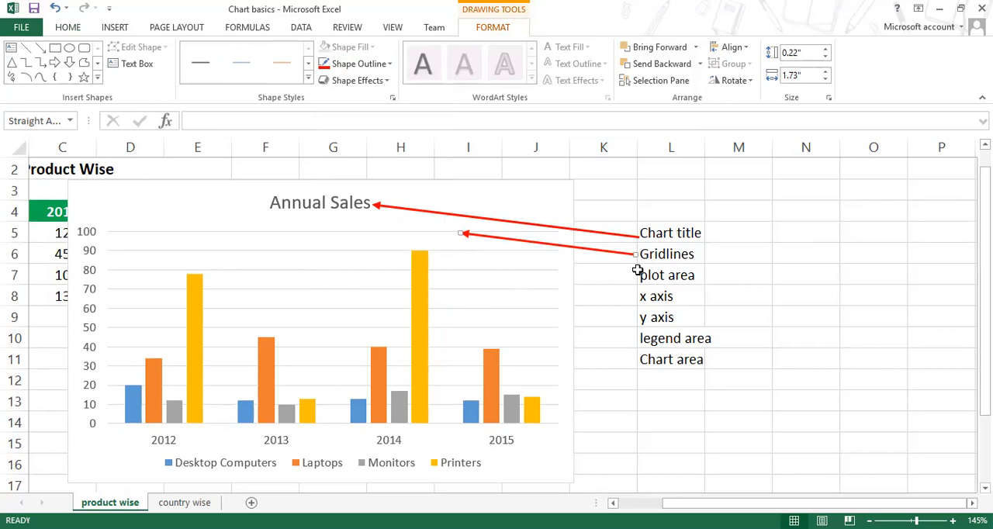
pyautogui.hotkey('ctrl', 'd')
pyautogui.moveTo(646, 268); pyautogui.dragTo(634, 254)
pyautogui.moveTo(462, 232); pyautogui.dragTo(468, 268)
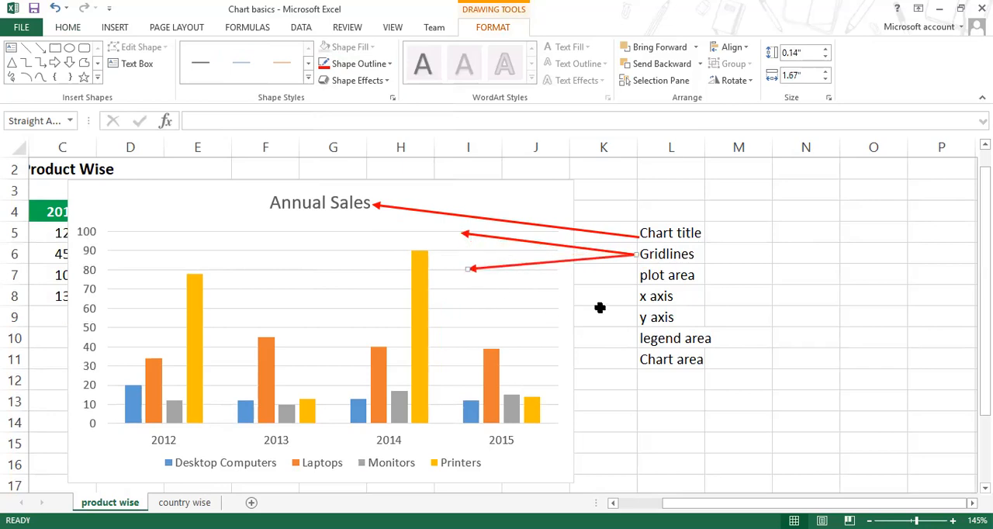
# Step: Duplicate the arrow again and run the copy from the "plot area" label to the right edge of the chart's plot area
pyautogui.hotkey('ctrl', 'd')
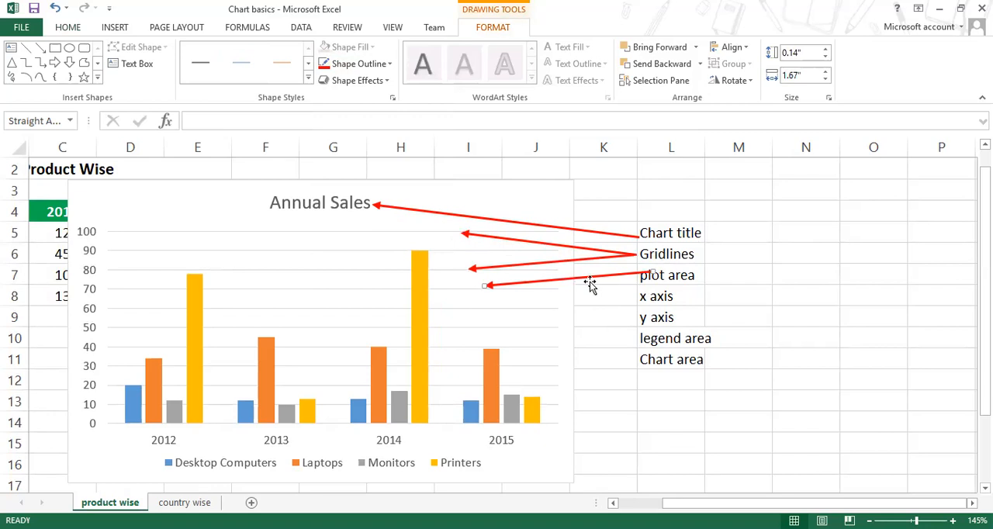
pyautogui.moveTo(581, 277); pyautogui.dragTo(570, 297)
pyautogui.click(540, 344)
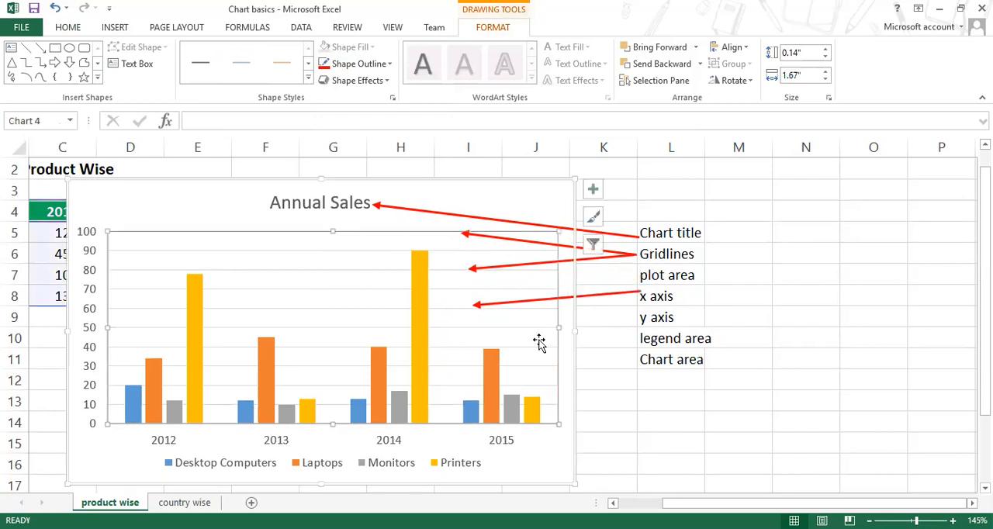
pyautogui.click(475, 305)
pyautogui.moveTo(475, 305); pyautogui.dragTo(554, 296)
pyautogui.click(543, 310)
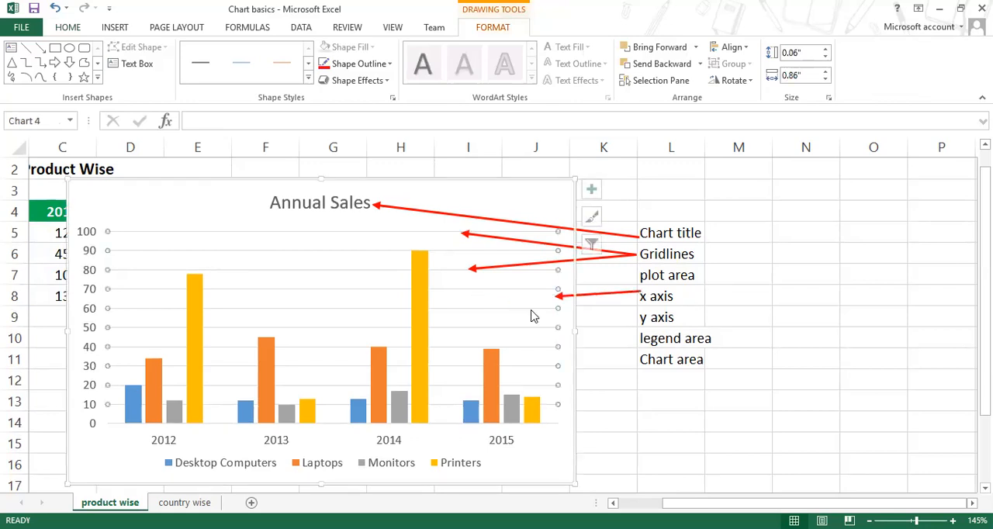
pyautogui.click(556, 331)
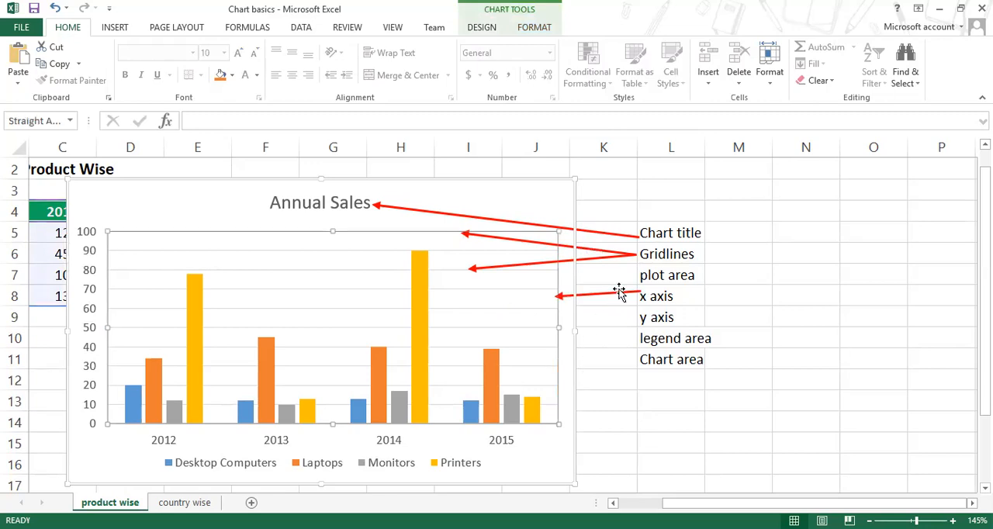
pyautogui.click(634, 293)
pyautogui.moveTo(636, 286); pyautogui.dragTo(638, 276)
pyautogui.click(559, 322)
pyautogui.click(540, 325)
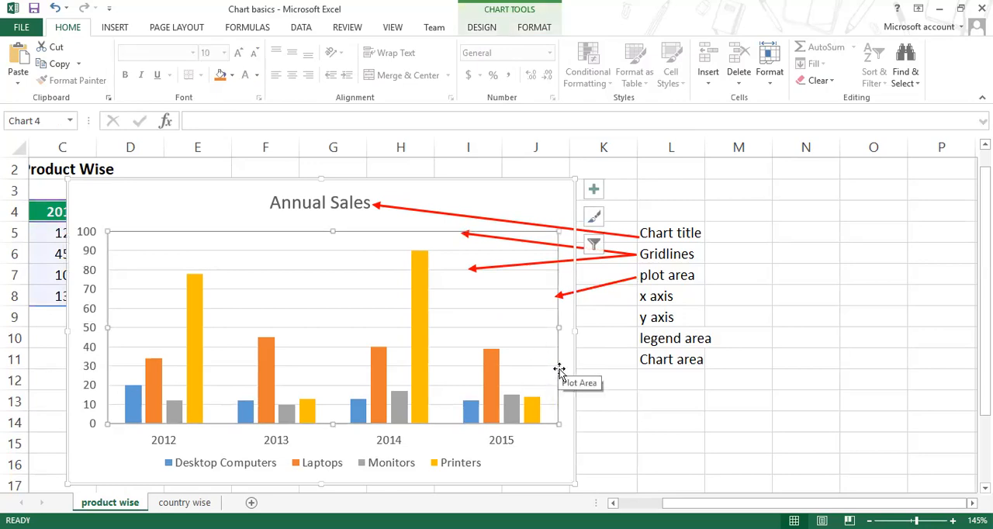
# Step: Duplicate the plot area arrow and run the copy from the "x axis" label to 2015 on the horizontal axis
pyautogui.click(604, 286)
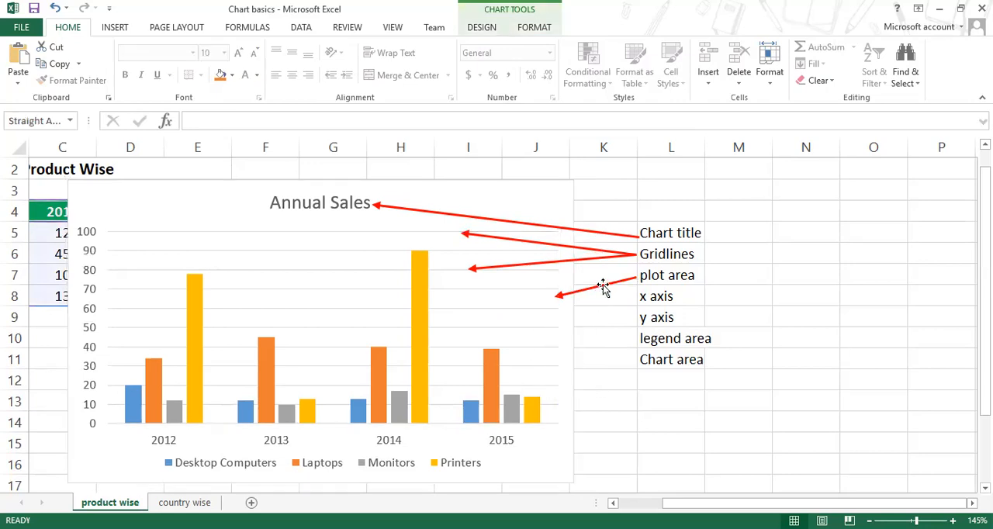
pyautogui.hotkey('ctrl', 'd')
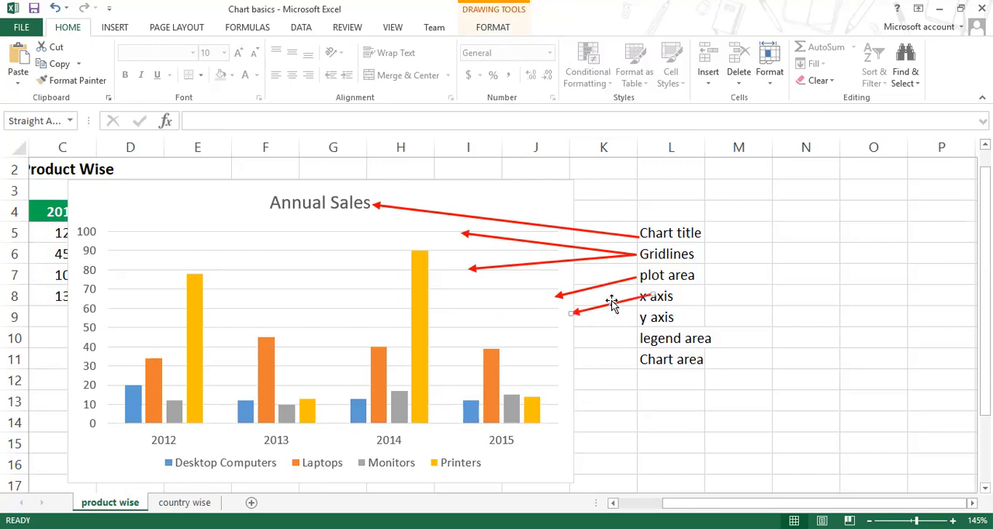
pyautogui.moveTo(611, 305); pyautogui.dragTo(519, 440)
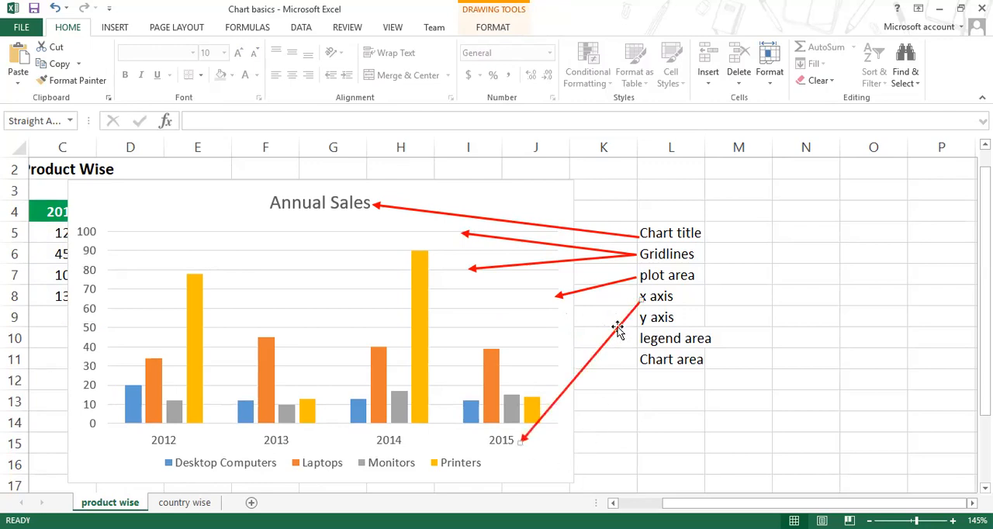
pyautogui.press('Delete')
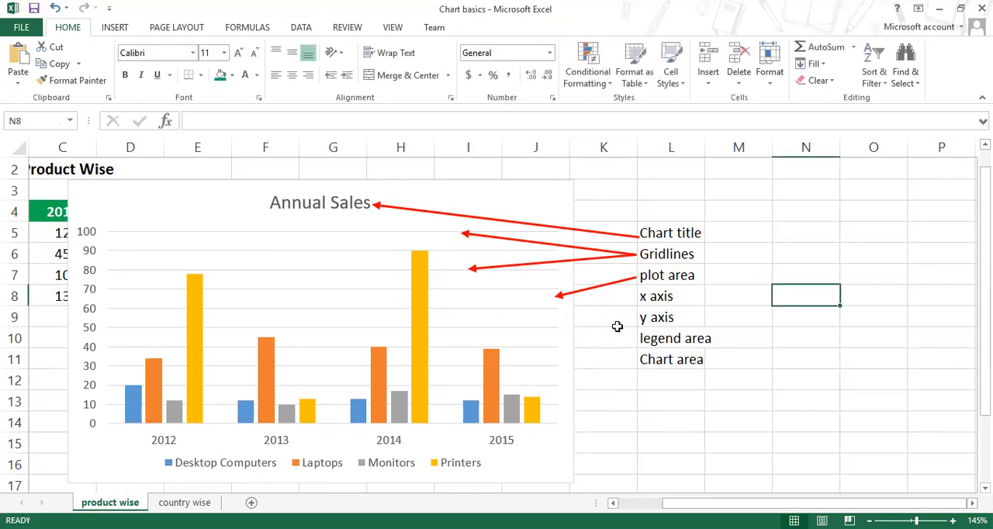
pyautogui.hotkey('ctrl', 'z')
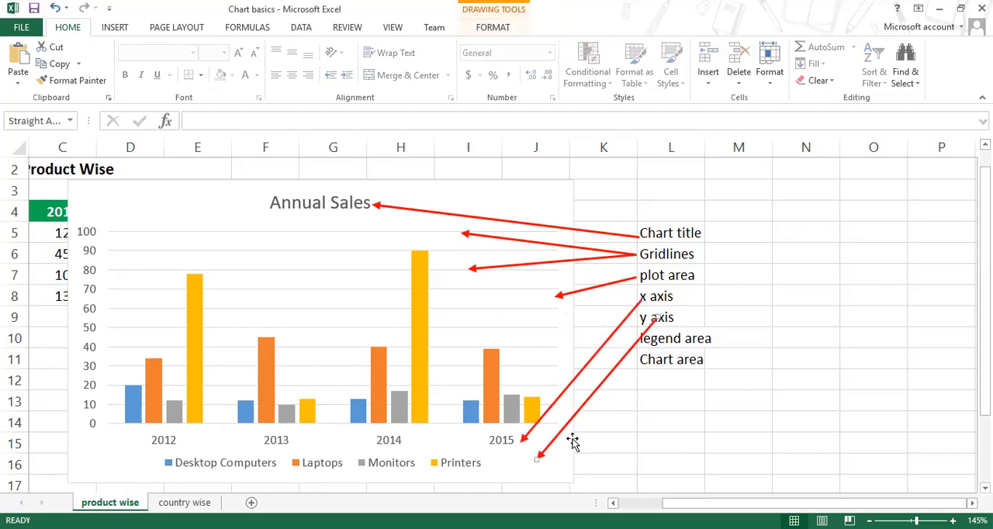
# Step: Add two more arrow copies, one from "y axis" to the vertical axis values and one from "legend area" to the legend
pyautogui.hotkey('ctrl', 'd')
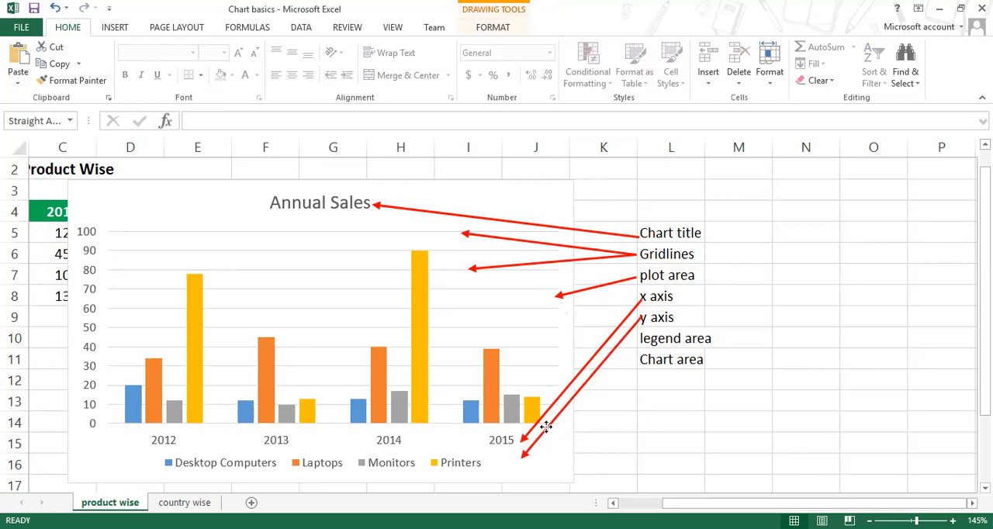
pyautogui.moveTo(525, 450); pyautogui.dragTo(93, 284)
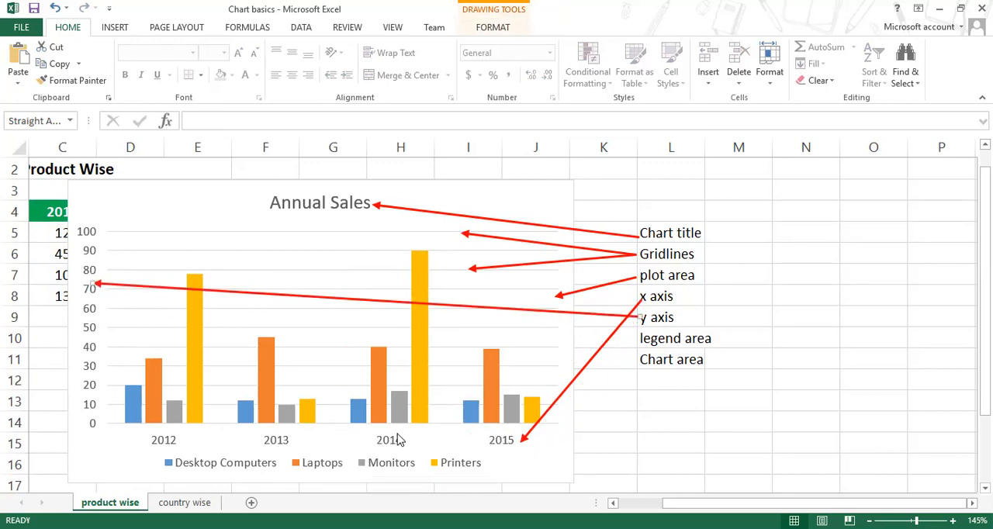
pyautogui.click(593, 360)
pyautogui.hotkey('ctrl', 'd')
pyautogui.moveTo(610, 374); pyautogui.dragTo(589, 397)
pyautogui.moveTo(516, 481); pyautogui.dragTo(419, 456)
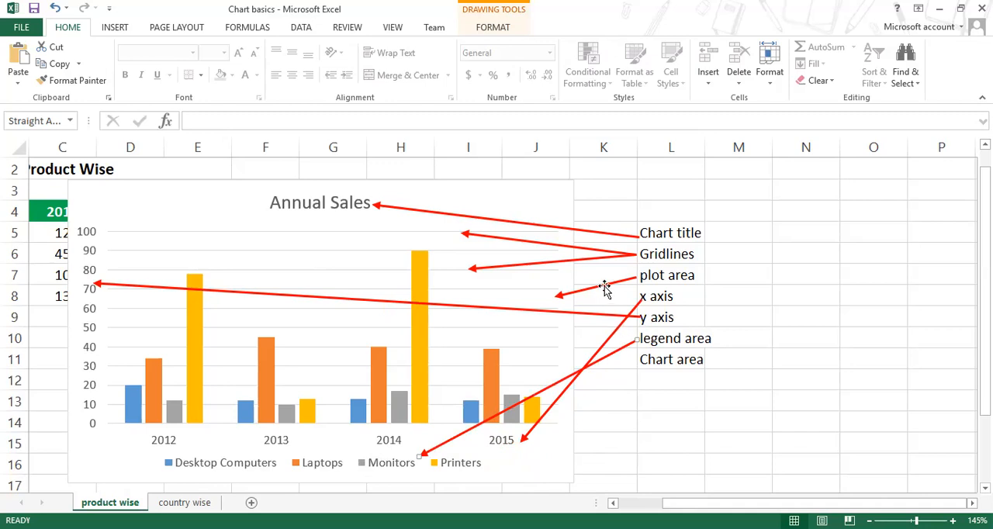
# Step: Add an arrow copy from the "Chart area" label to the chart's right outer border, and select the plot area
pyautogui.moveTo(603, 290); pyautogui.dragTo(575, 350)
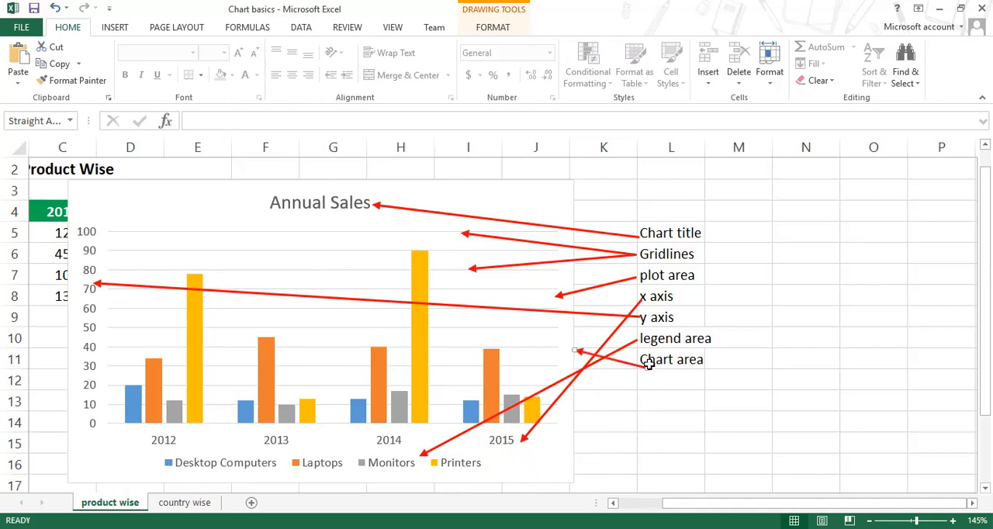
pyautogui.moveTo(649, 369); pyautogui.dragTo(641, 361)
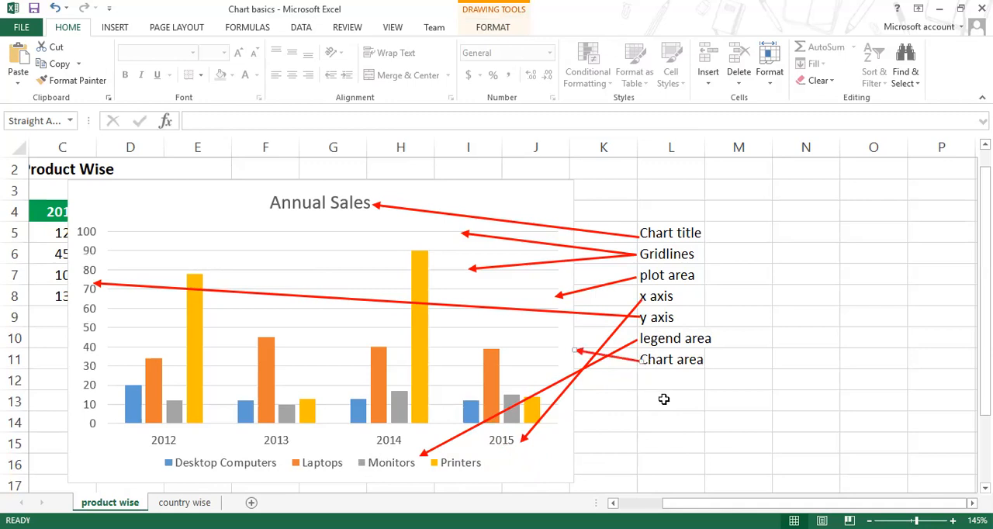
pyautogui.click(669, 402)
pyautogui.click(552, 338)
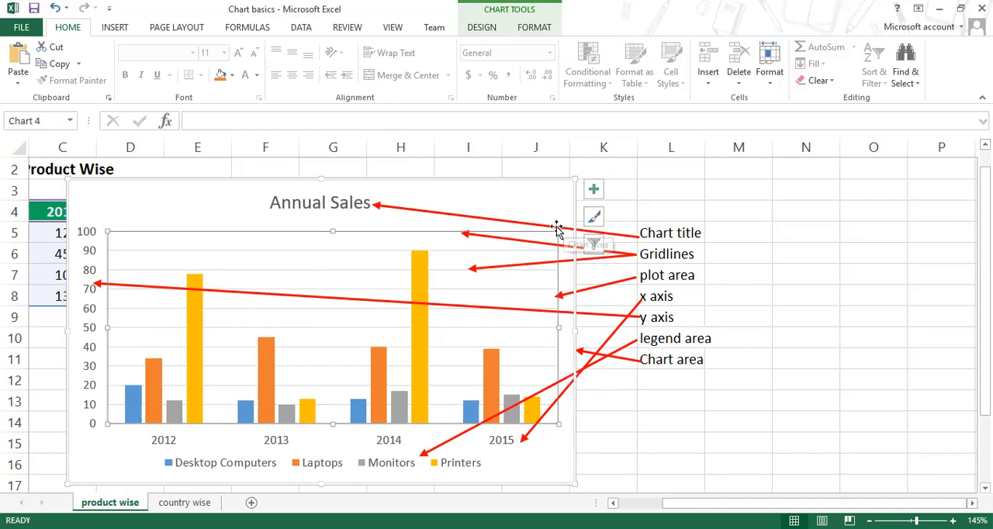
# Step: Undo all the arrow edits, including the first arrow's formatting and drawing, to clear every arrow from the chart
pyautogui.hotkey('ctrl', 'z')
pyautogui.hotkey('ctrl', 'z')
pyautogui.hotkey('ctrl', 'z')
pyautogui.hotkey('ctrl', 'z')
pyautogui.hotkey('ctrl', 'z')
pyautogui.hotkey('ctrl', 'z')
pyautogui.hotkey('ctrl', 'z')
pyautogui.hotkey('ctrl', 'z')
pyautogui.hotkey('ctrl', 'z')
pyautogui.hotkey('ctrl', 'z')
pyautogui.hotkey('ctrl', 'z')
pyautogui.hotkey('ctrl', 'z')
pyautogui.hotkey('ctrl', 'z')
pyautogui.hotkey('ctrl', 'z')
pyautogui.hotkey('ctrl', 'z')
pyautogui.hotkey('ctrl', 'z')
pyautogui.hotkey('ctrl', 'z')
pyautogui.hotkey('ctrl', 'z')
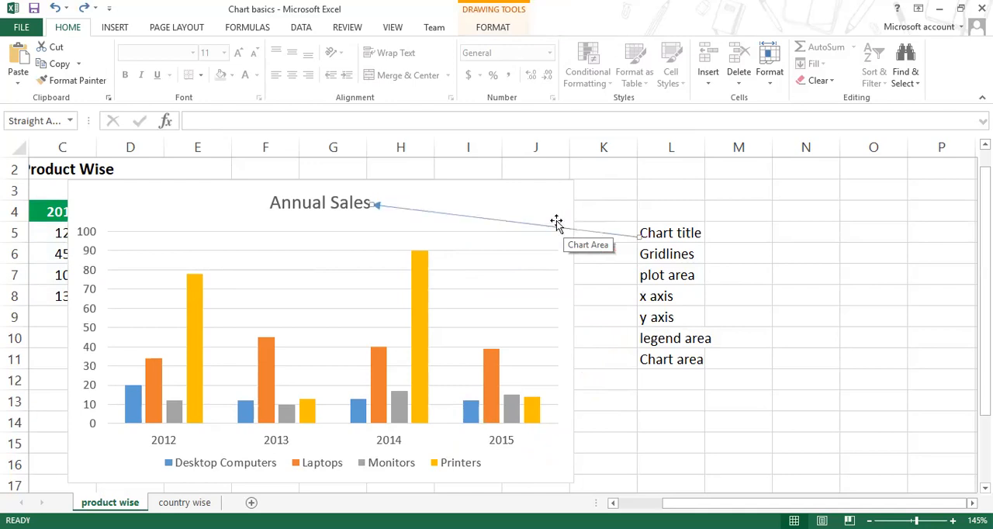
pyautogui.hotkey('ctrl', 'z')
# Step: Clear the chart element labels from L5:M14 and bring the sales table back into view
pyautogui.click(696, 295)
pyautogui.moveTo(671, 234); pyautogui.dragTo(713, 424)
pyautogui.press('Delete')
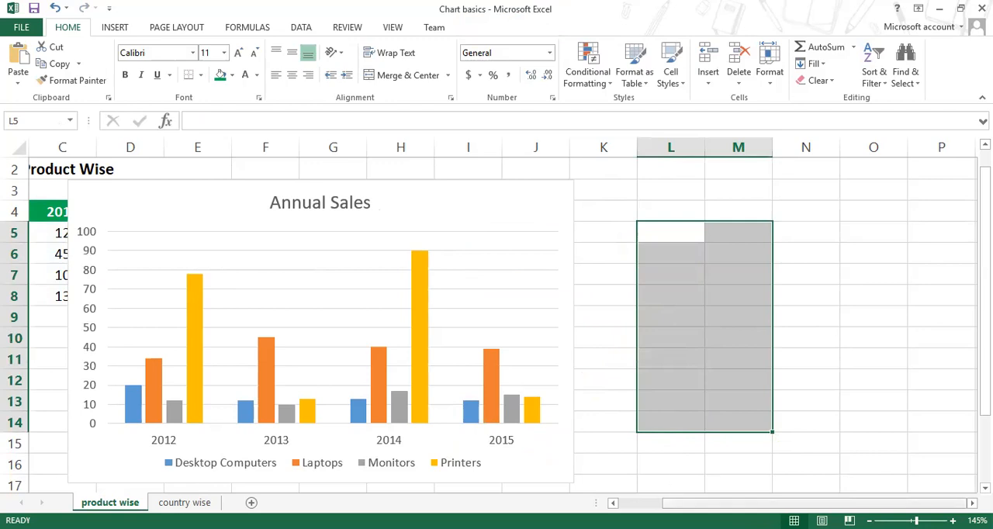
pyautogui.hscroll(-2, 765, 444)
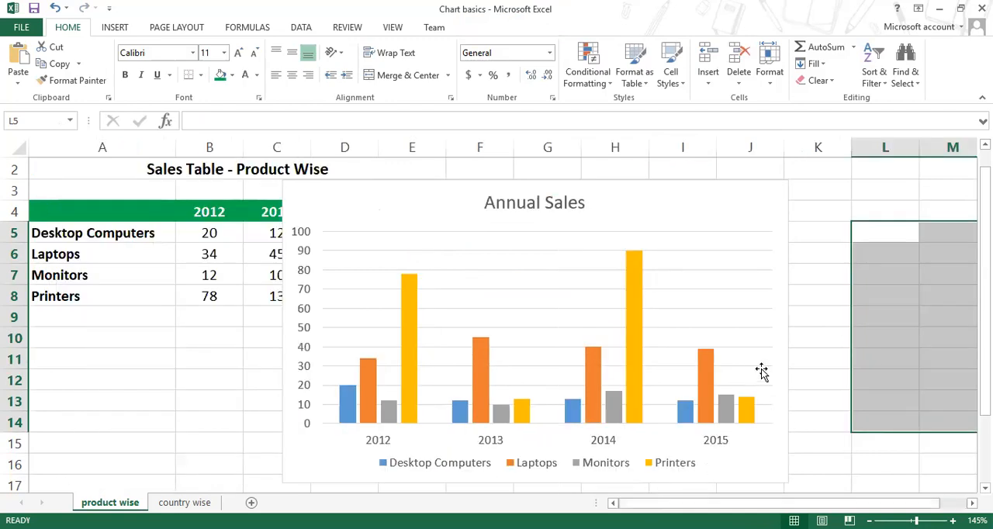
# Step: Move the Annual Sales chart slightly right and up so the table's 2013 column is uncovered
pyautogui.click(637, 206)
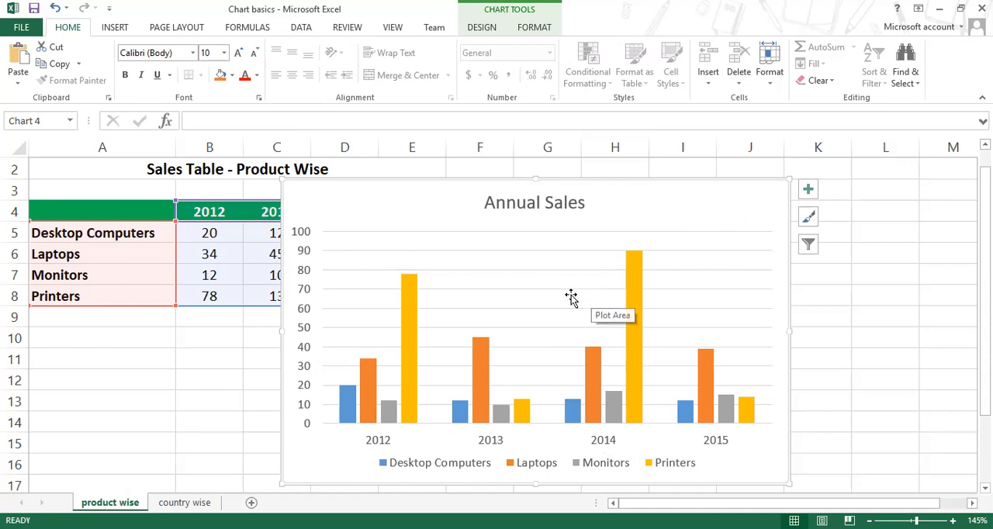
pyautogui.moveTo(487, 178); pyautogui.dragTo(506, 175)
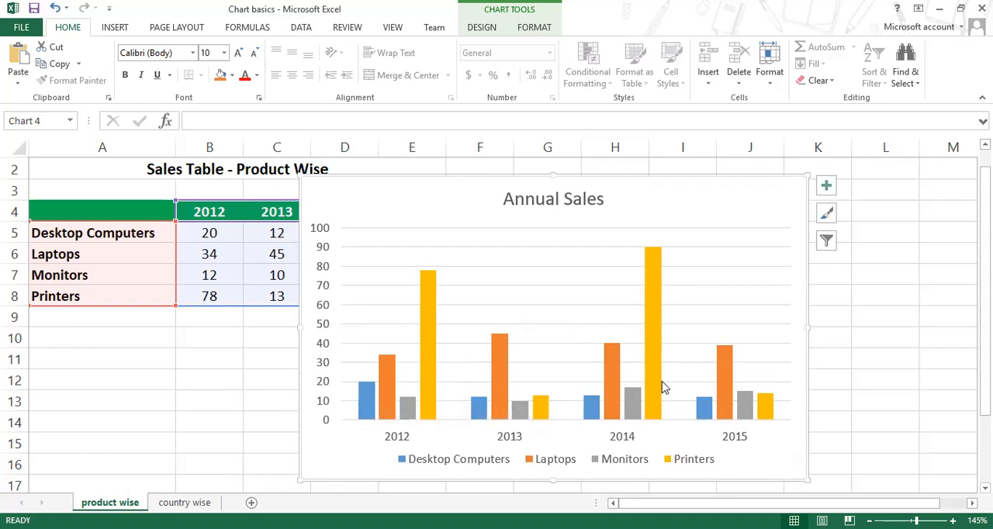
pyautogui.moveTo(663, 382)
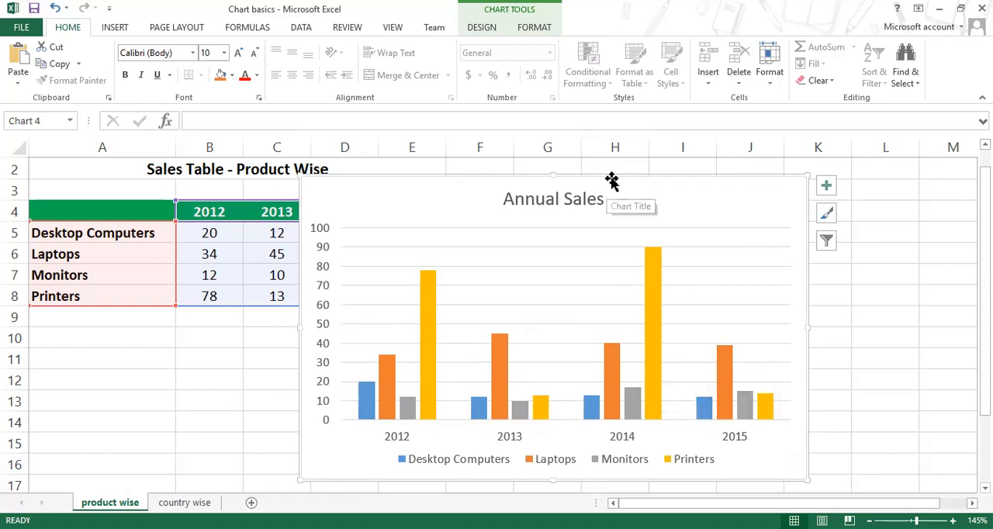
pyautogui.moveTo(610, 184); pyautogui.dragTo(613, 175)
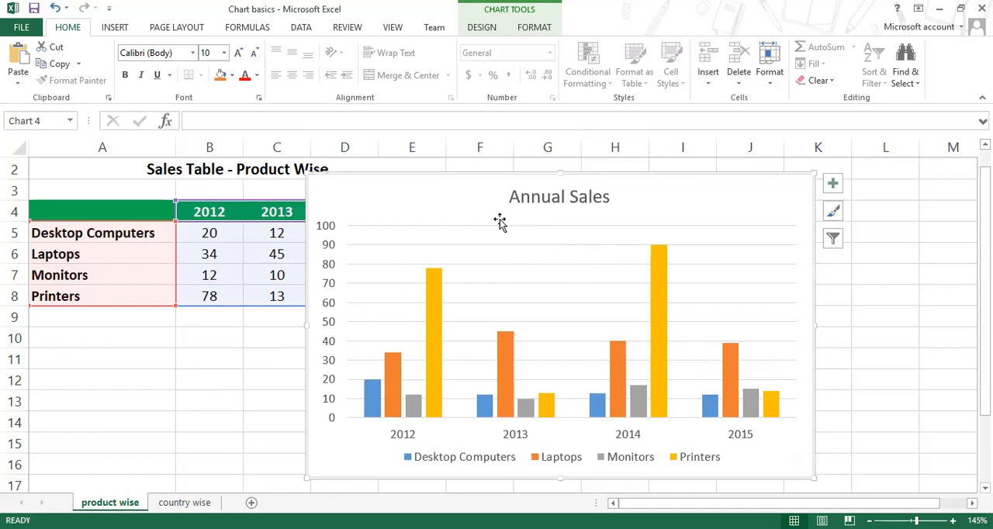
# Step: Point out the chart title's text and the plot area by selecting each of them
pyautogui.click(543, 198)
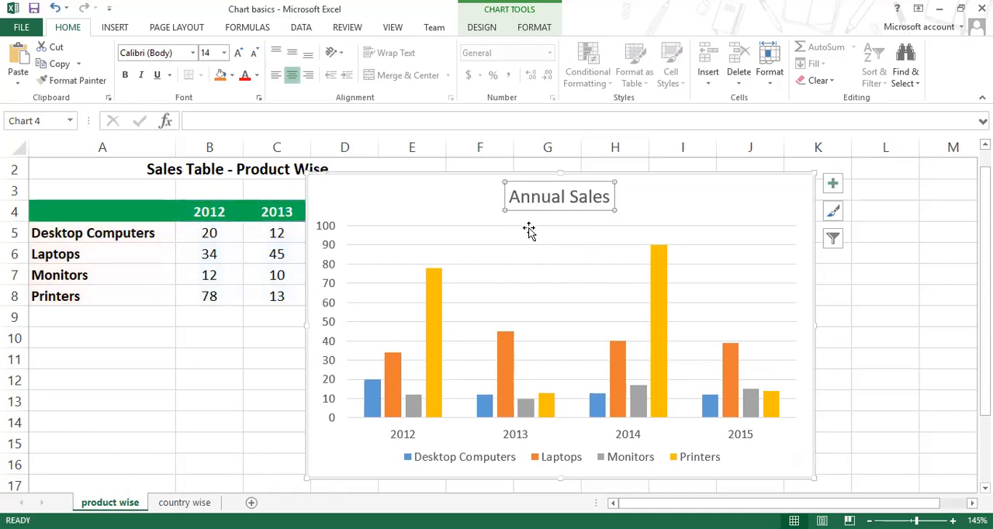
pyautogui.moveTo(512, 197); pyautogui.dragTo(602, 204)
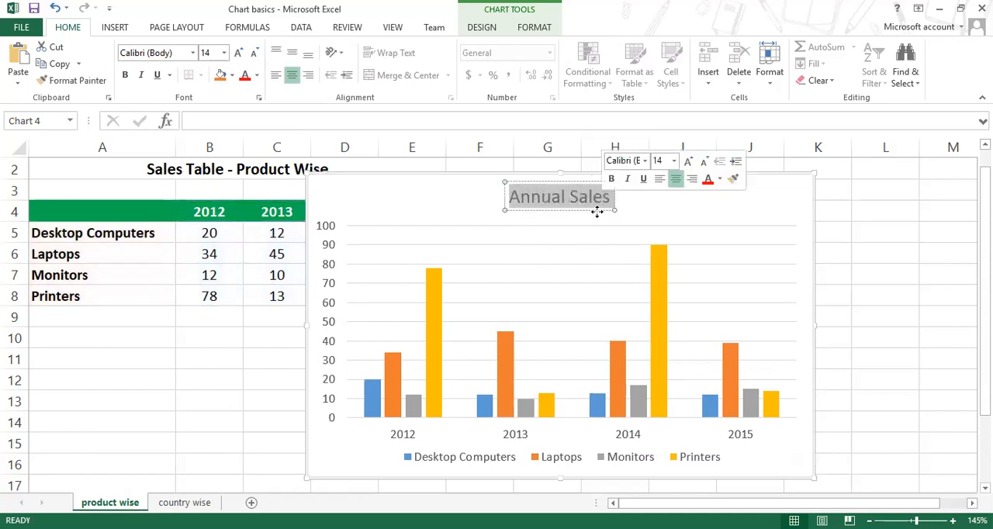
pyautogui.click(656, 239)
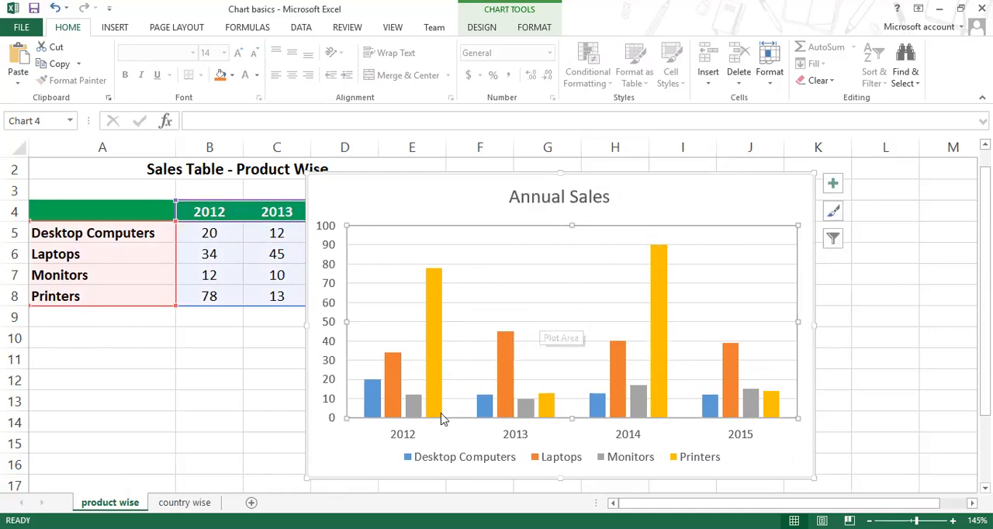
# Step: Try red on the vertical axis labels and set their font colour to Automatic black
pyautogui.click(329, 256)
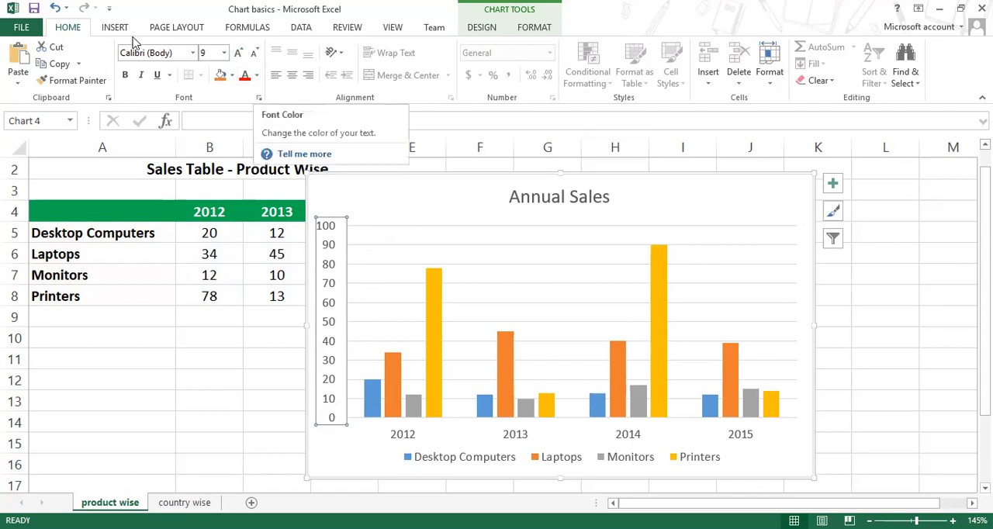
pyautogui.click(257, 76)
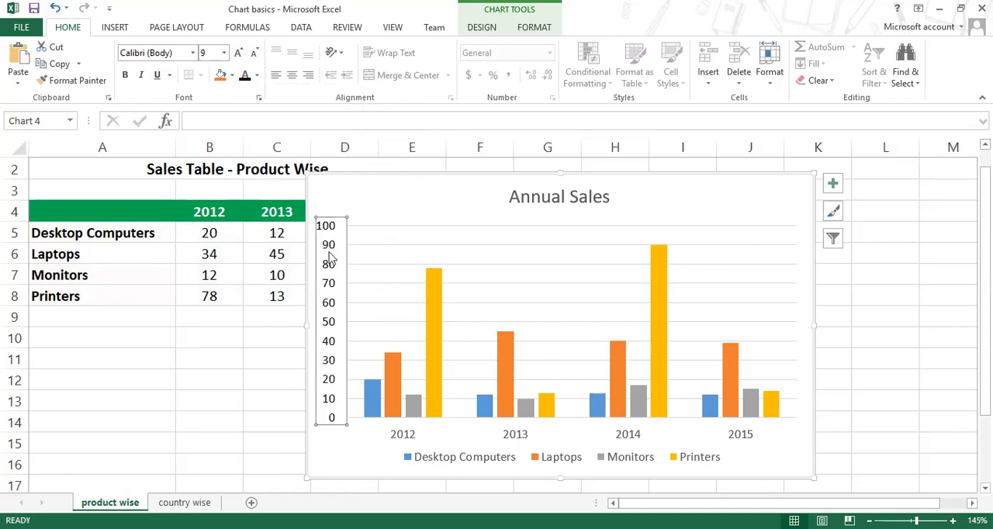
pyautogui.click(257, 76)
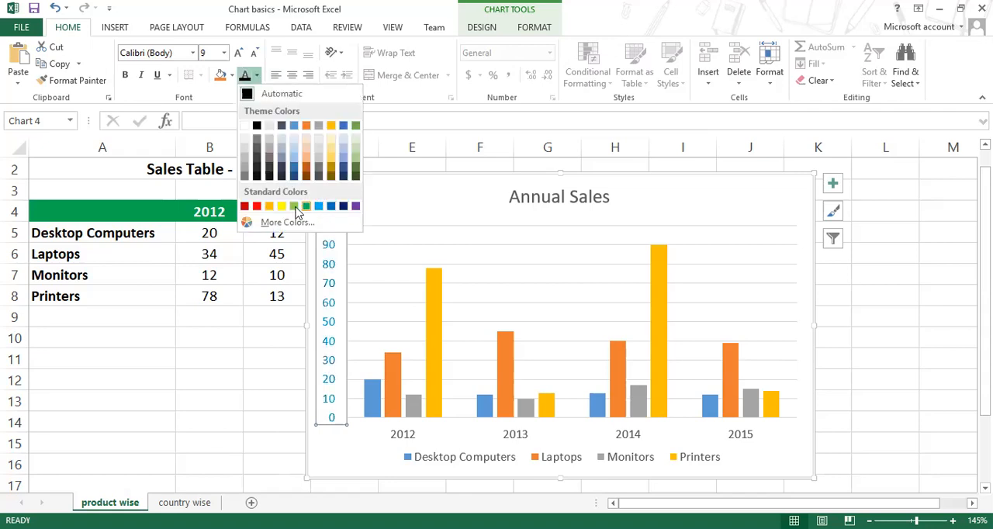
pyautogui.click(256, 206)
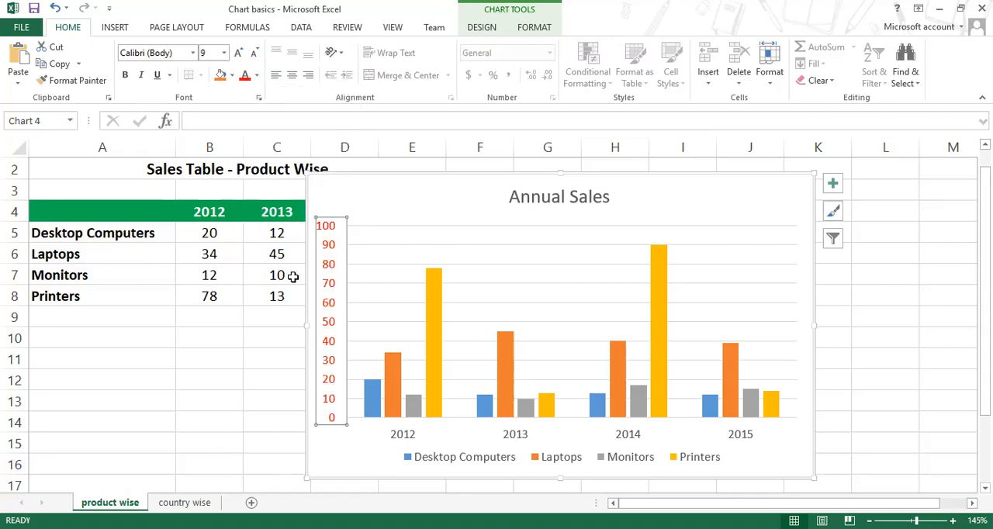
pyautogui.click(257, 76)
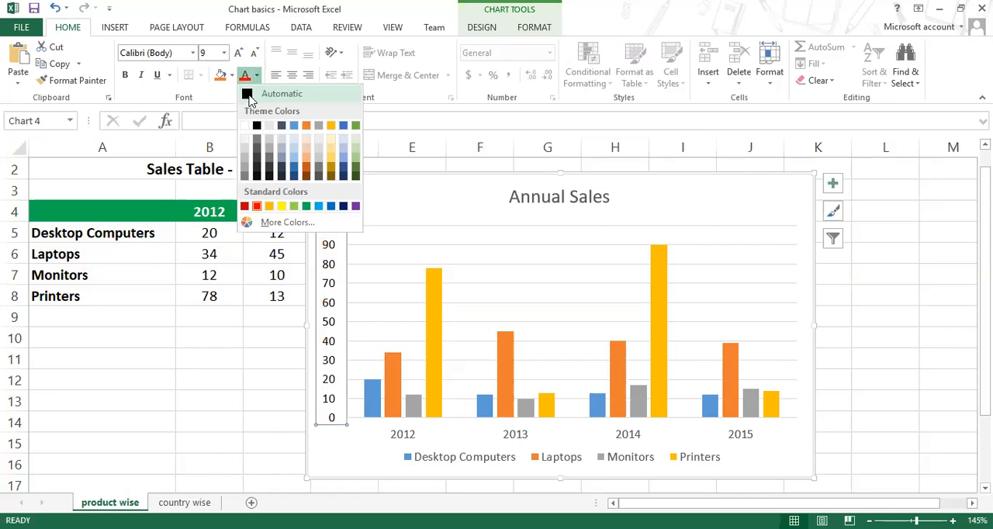
pyautogui.click(248, 97)
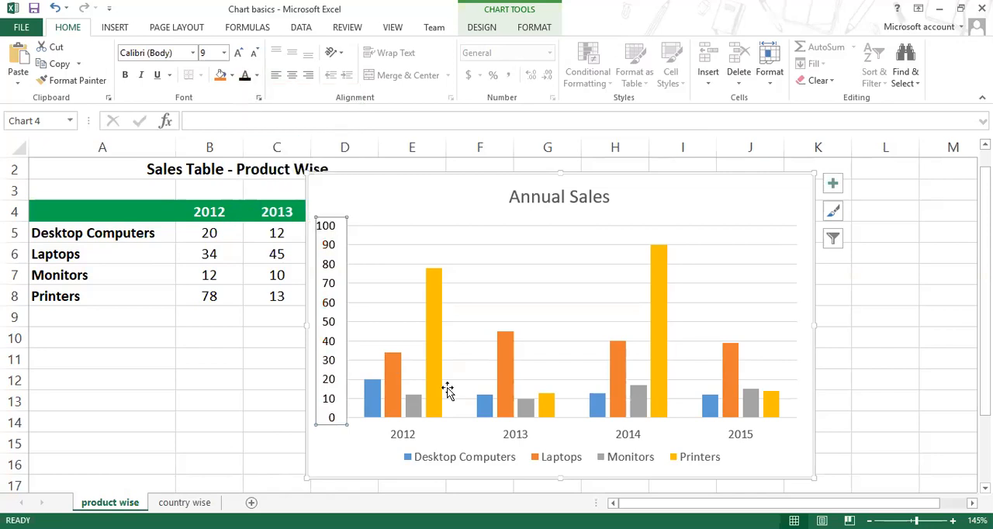
# Step: Try bold and the Adobe Gurmukhi font on the vertical axis labels, and revert both changes
pyautogui.click(126, 80)
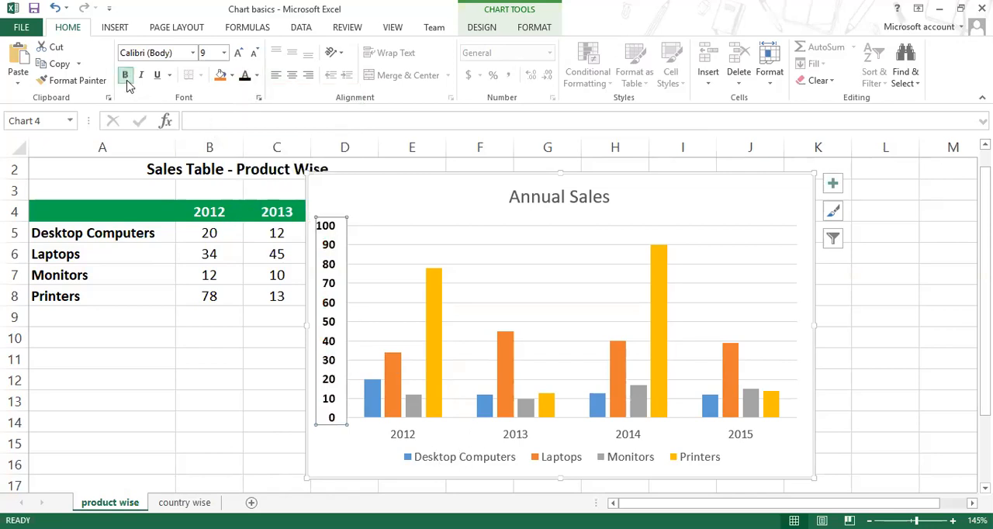
pyautogui.click(192, 53)
pyautogui.scroll(-5, 187, 299)
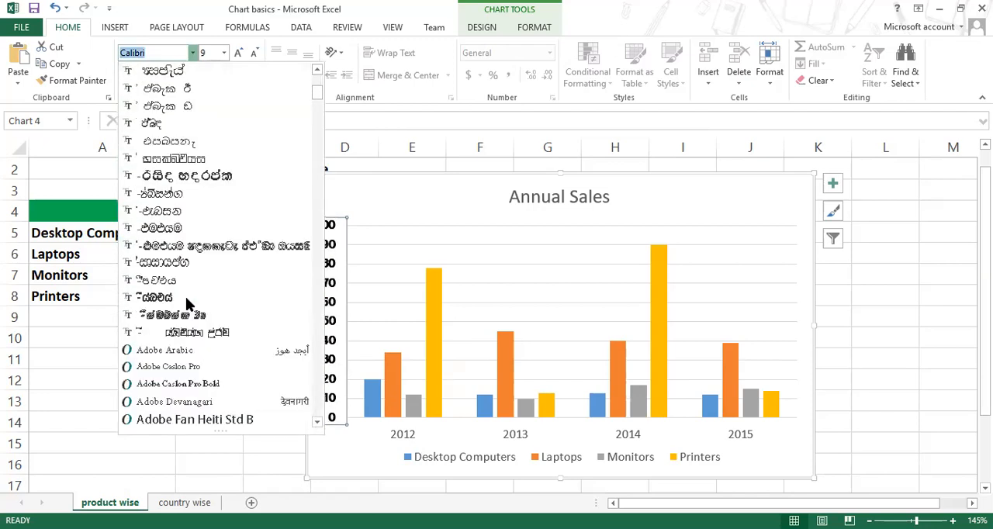
pyautogui.scroll(-3, 199, 367)
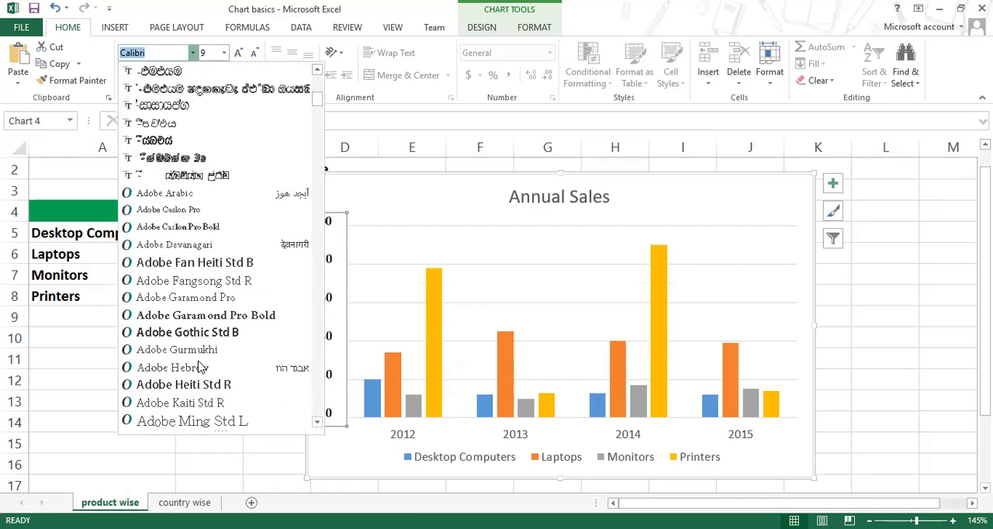
pyautogui.click(197, 356)
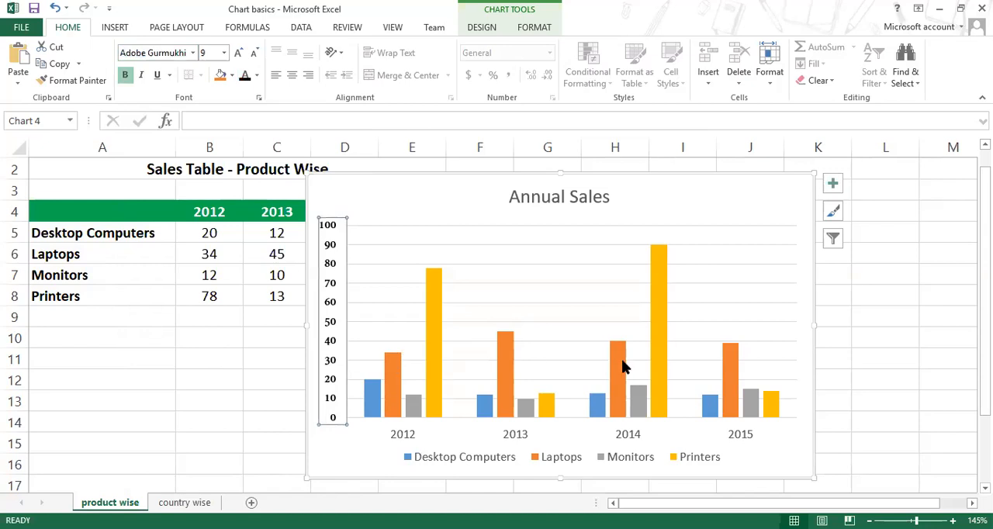
pyautogui.click(55, 7)
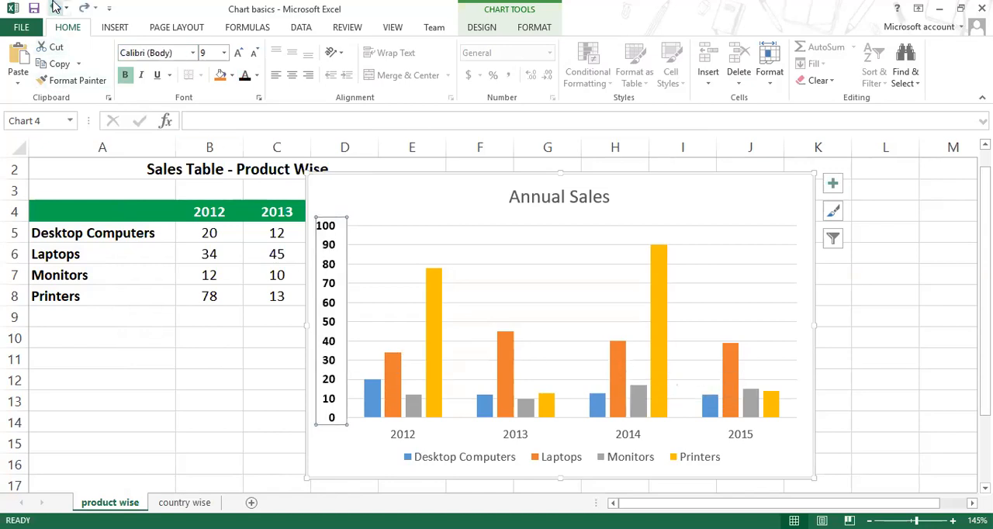
pyautogui.click(124, 75)
# Step: Set the font colour of the horizontal axis labels and the legend text to black
pyautogui.click(417, 438)
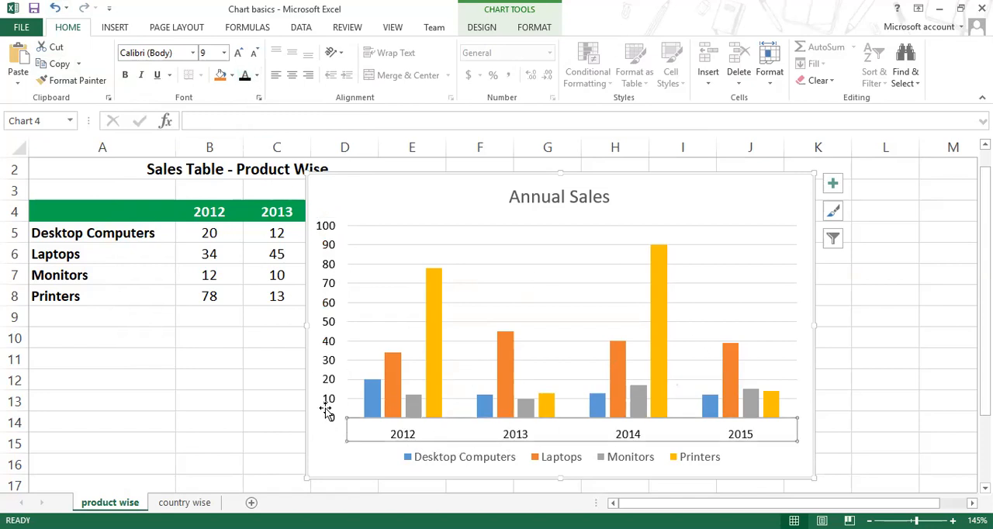
pyautogui.click(450, 462)
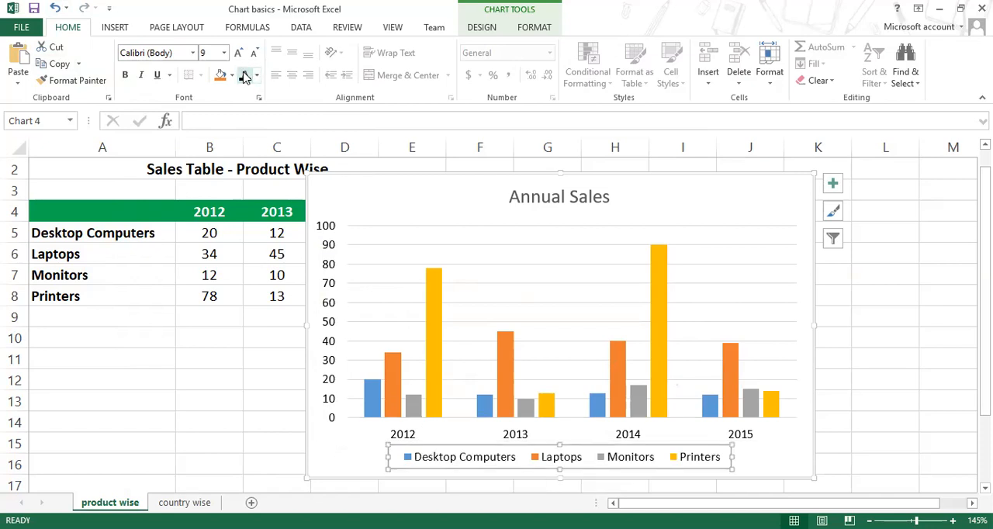
# Step: Change the font of the chart title "Annual Sales" to Bahnschrift
pyautogui.click(574, 203)
pyautogui.click(192, 53)
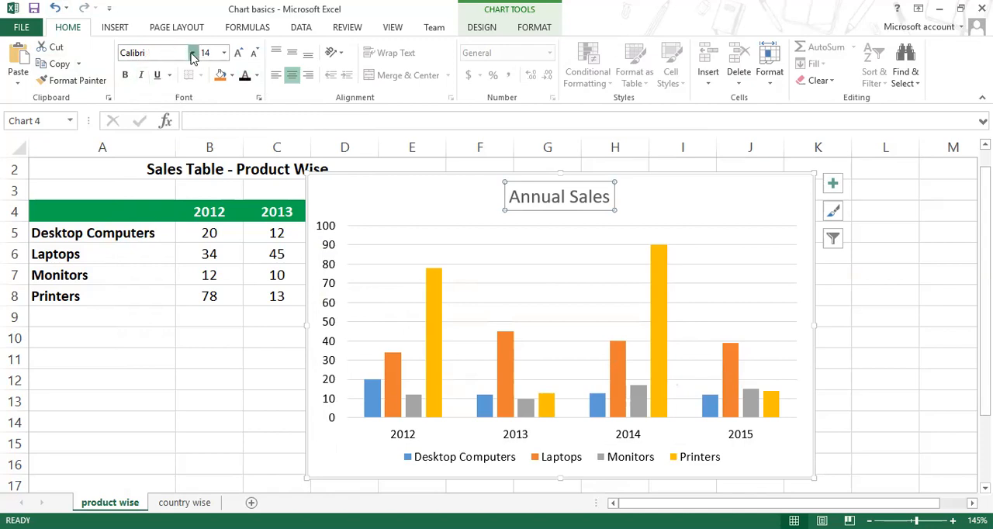
pyautogui.scroll(-10, 208, 293)
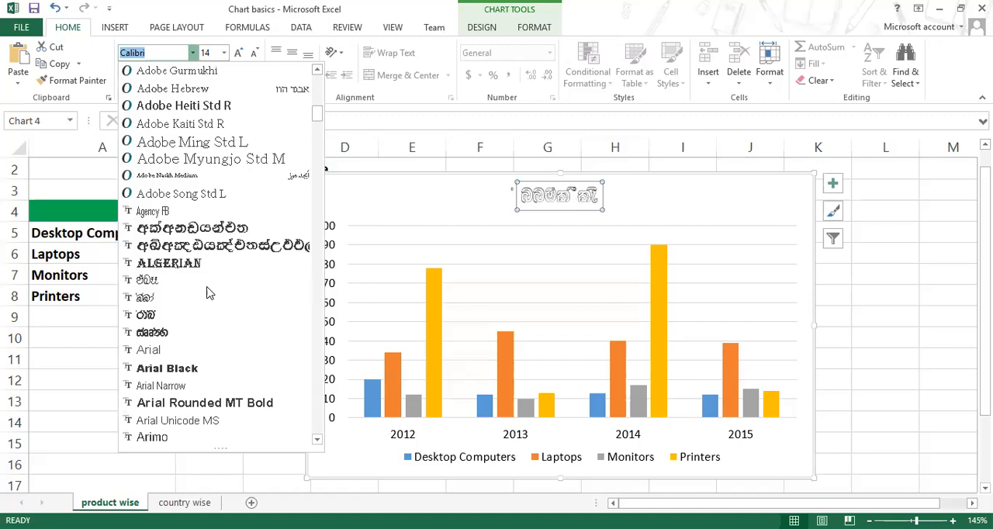
pyautogui.scroll(-4, 208, 292)
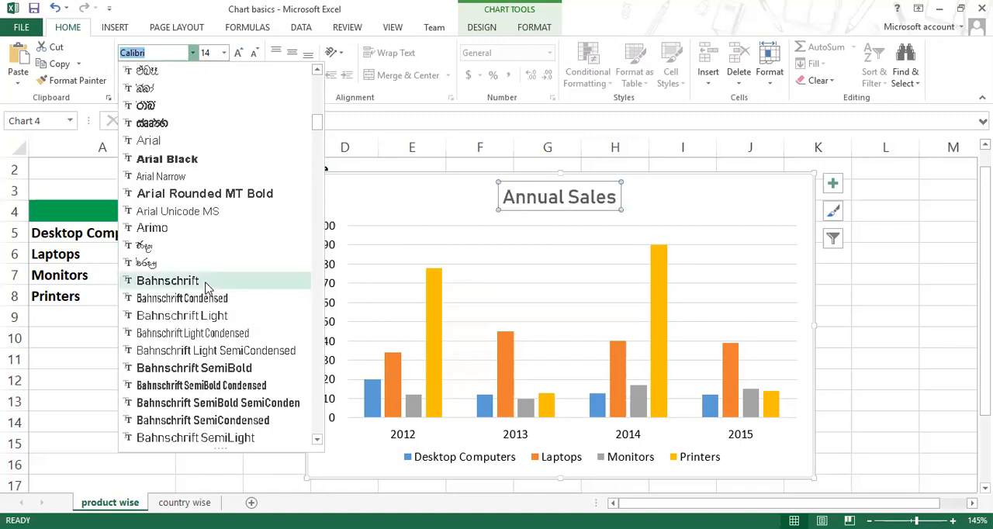
pyautogui.click(206, 281)
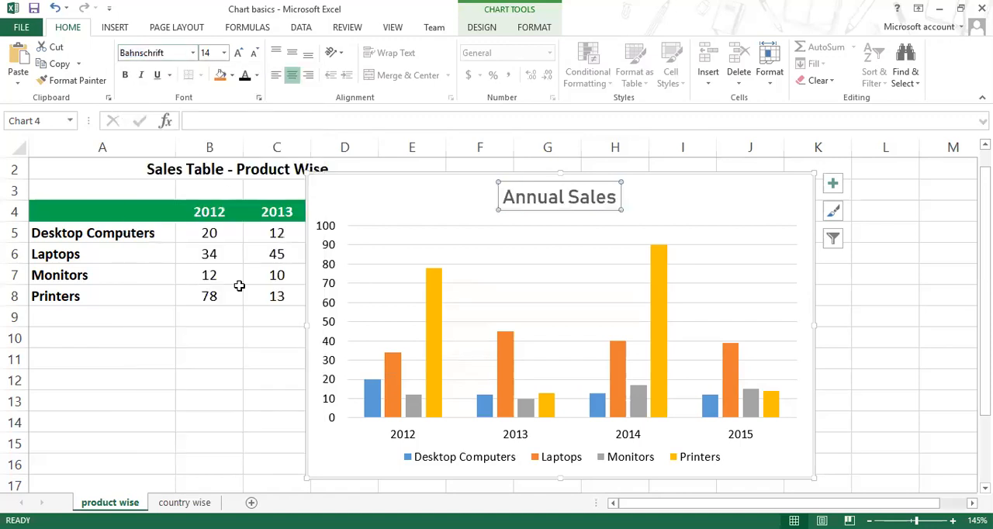
# Step: Make the chart title bold and set its font colour to the standard Dark Blue
pyautogui.click(256, 75)
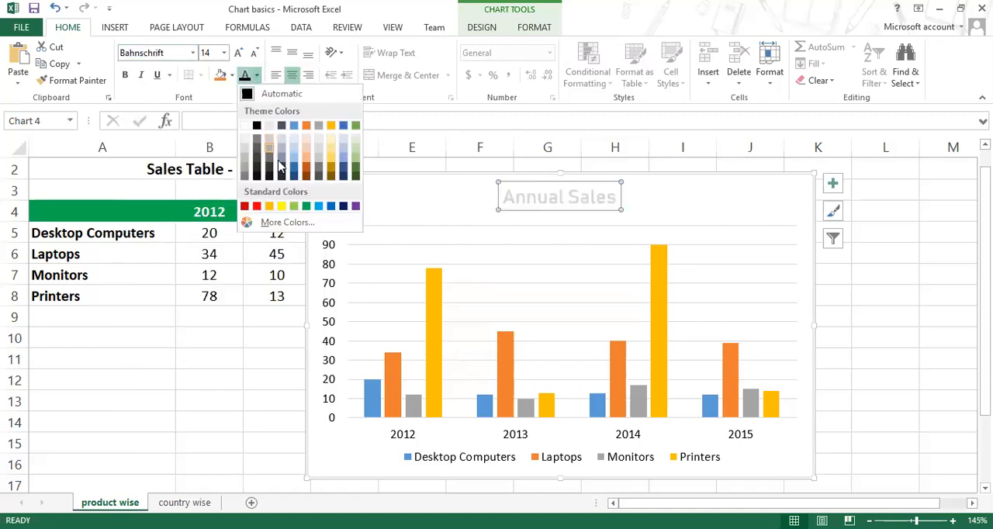
pyautogui.click(344, 207)
pyautogui.hotkey('ctrl', 'b')
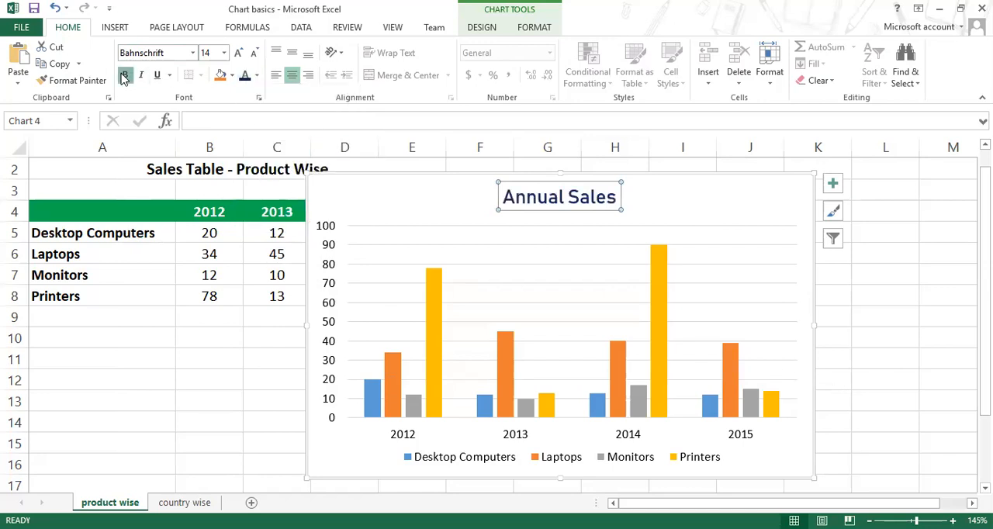
# Step: Try a single underline on the chart title and replace it with a double underline
pyautogui.click(157, 75)
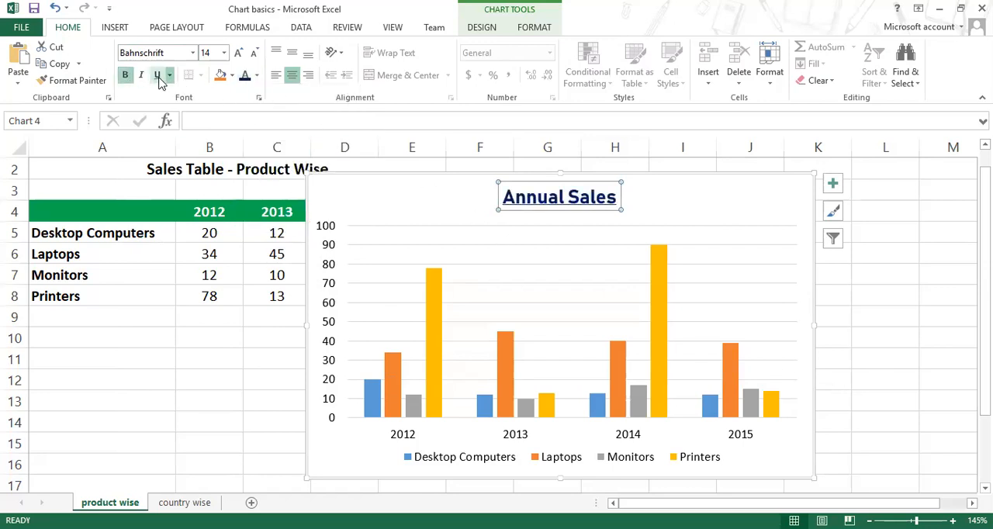
pyautogui.click(158, 76)
pyautogui.click(169, 76)
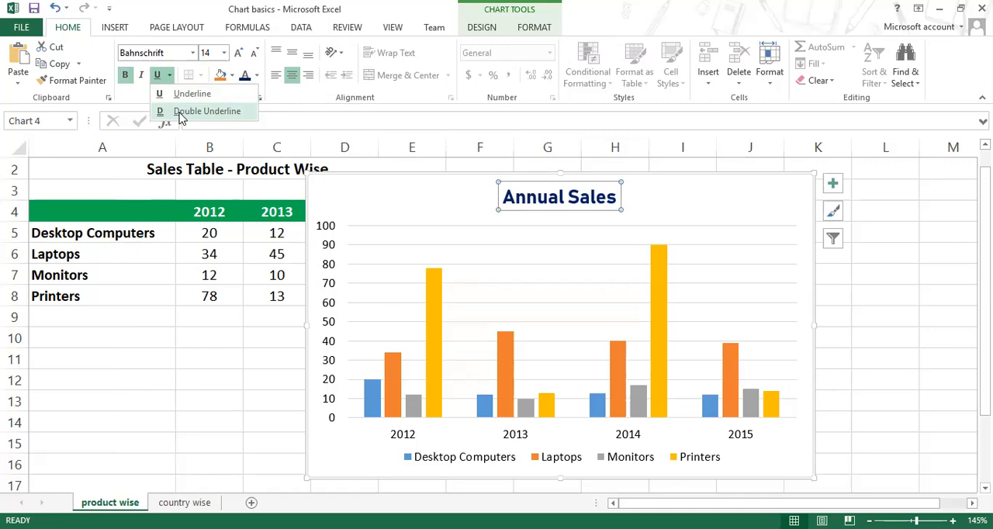
pyautogui.click(180, 114)
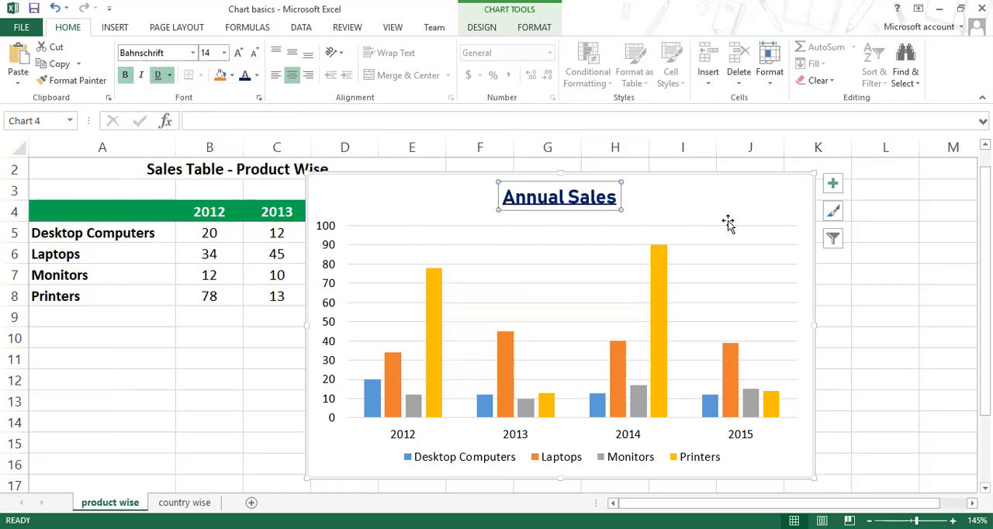
pyautogui.click(781, 252)
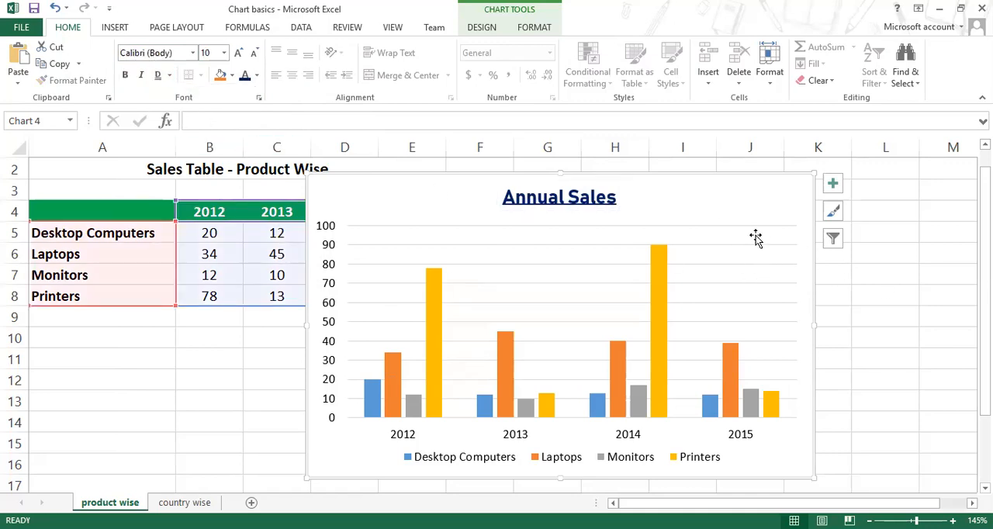
# Step: Zoom in on the chart title to examine its double underline, and zoom back out to the whole chart
pyautogui.scroll(10, 753, 237)
pyautogui.scroll(4, 752, 237)
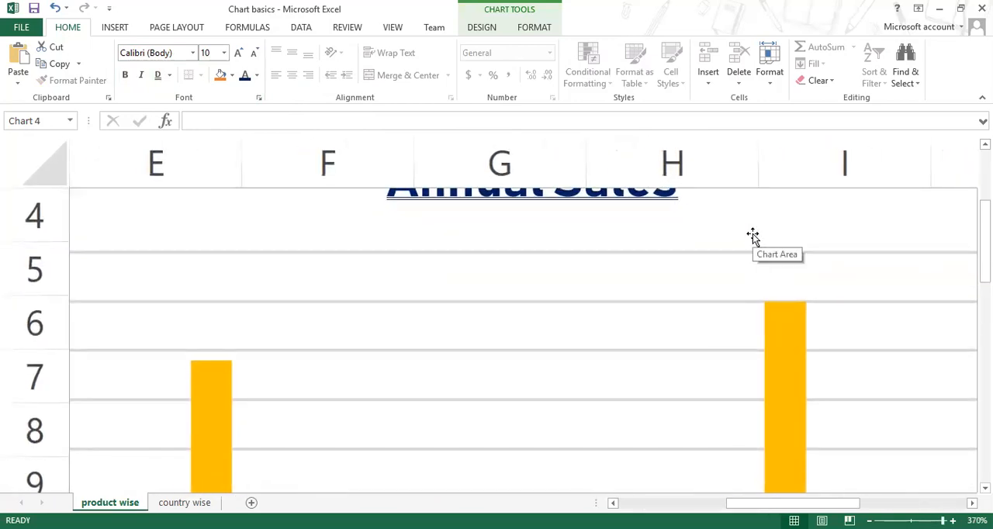
pyautogui.scroll(1, 752, 236)
pyautogui.scroll(-9, 753, 236)
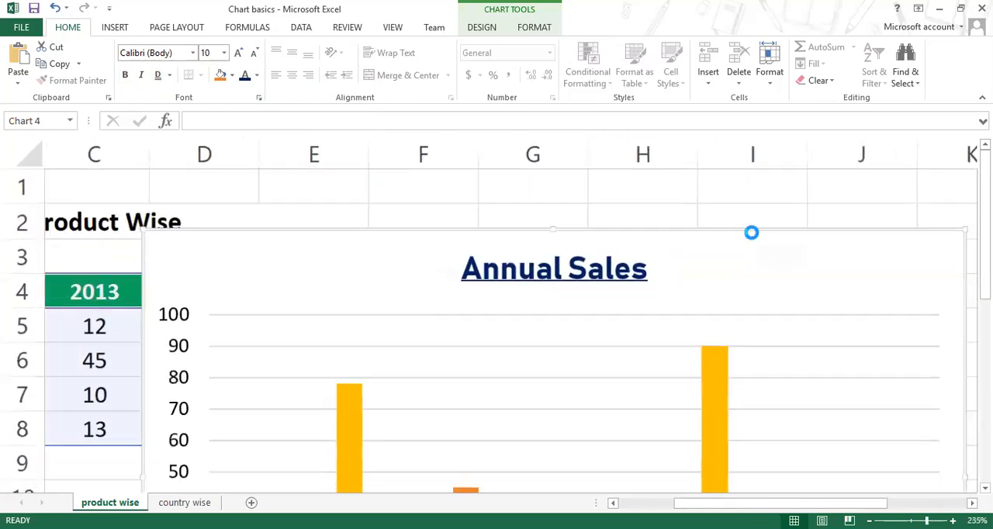
pyautogui.scroll(-8, 753, 235)
pyautogui.scroll(1, 543, 217)
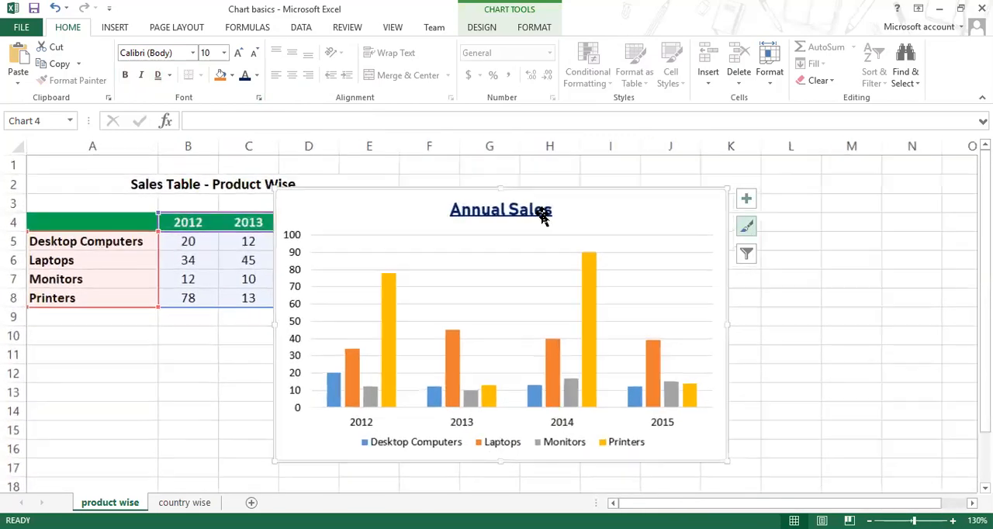
# Step: Remove the double underline from the chart title
pyautogui.click(490, 217)
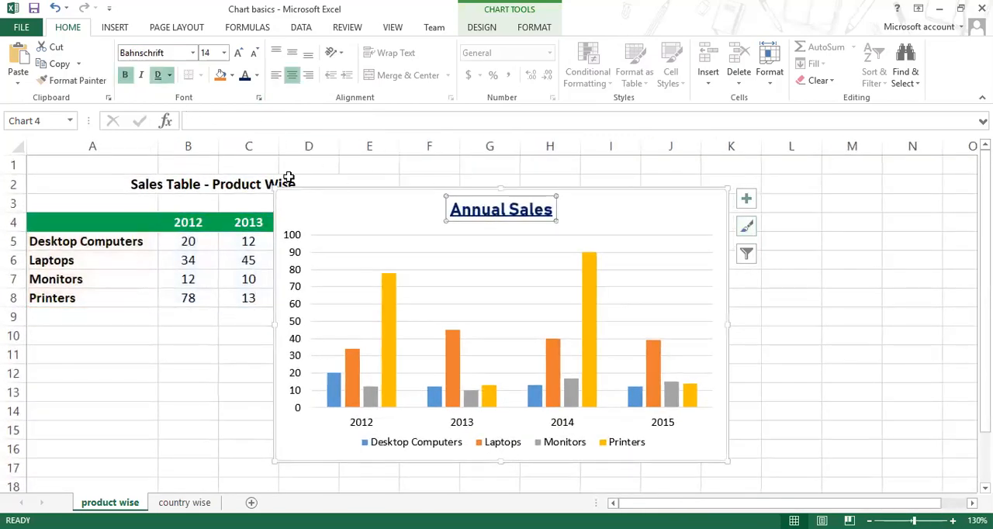
pyautogui.click(156, 77)
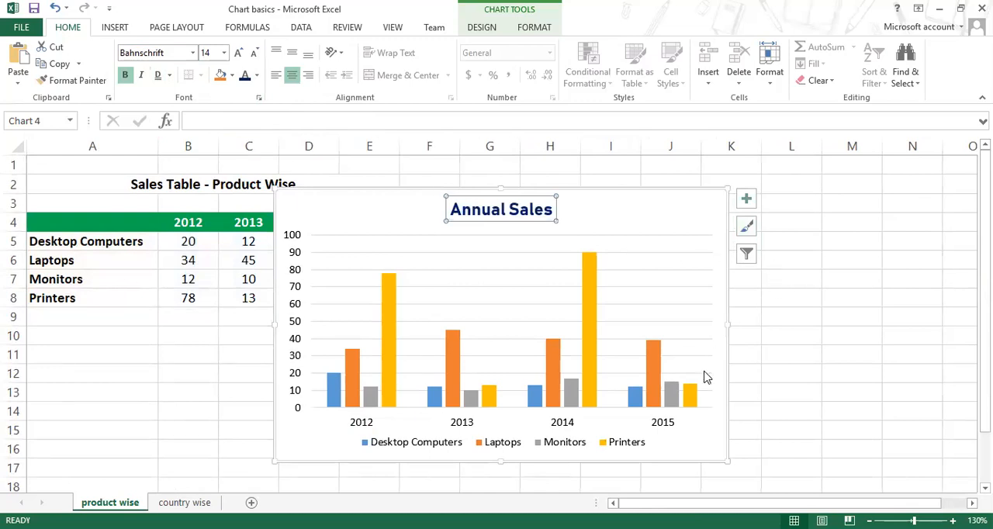
pyautogui.scroll(1, 705, 370)
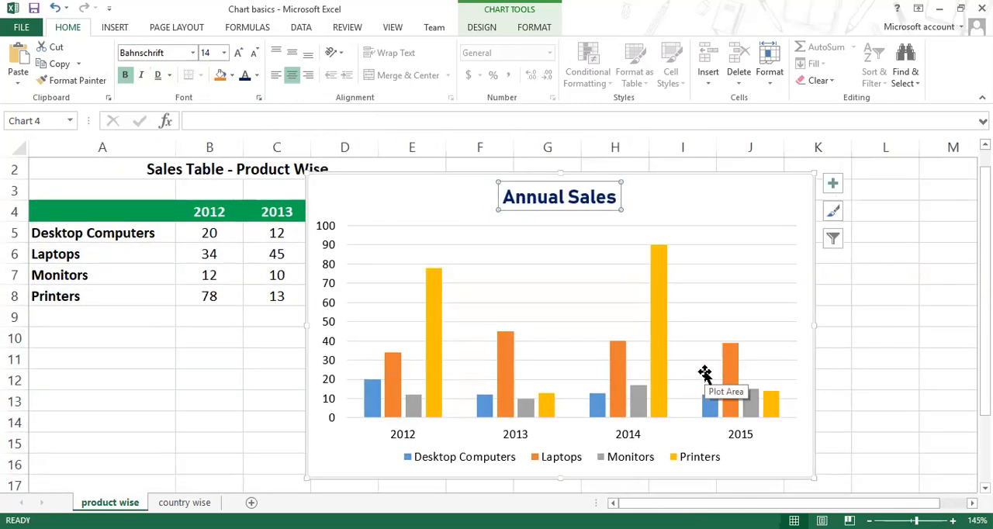
# Step: Select the Desktop Computers, Laptops, Printers and Monitors column series in turn to identify the bars belonging to each
pyautogui.click(388, 412)
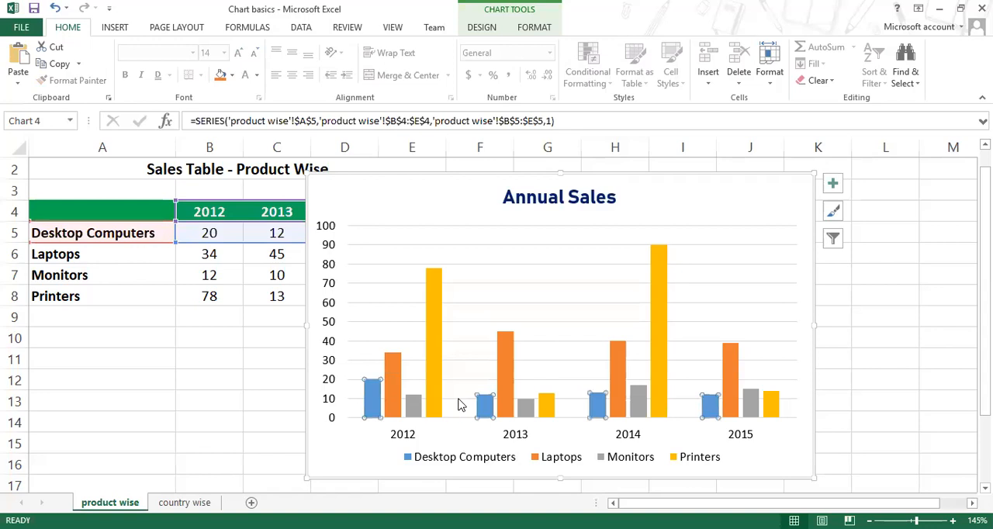
pyautogui.click(392, 400)
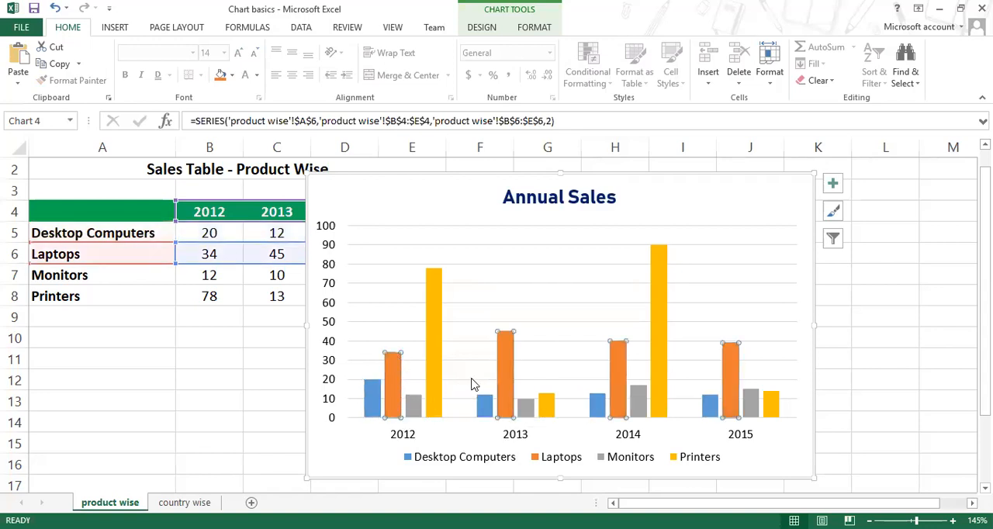
pyautogui.click(432, 362)
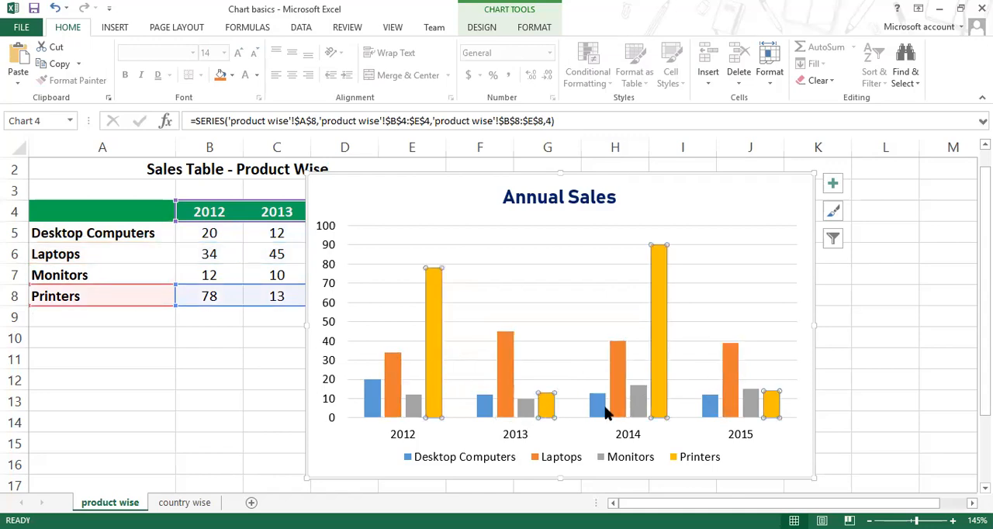
pyautogui.click(519, 411)
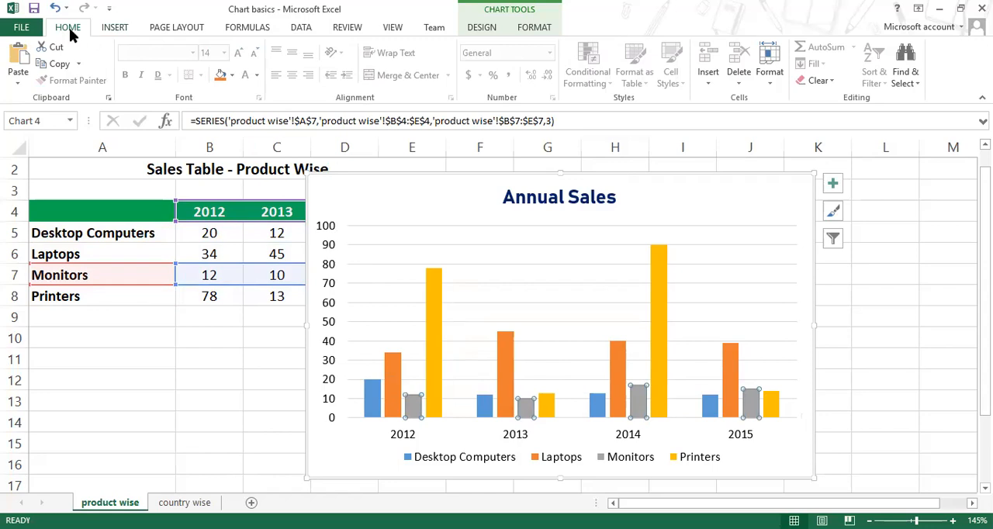
# Step: Select the vertical axis and examine its available text fill colours and font formatting options
pyautogui.click(534, 28)
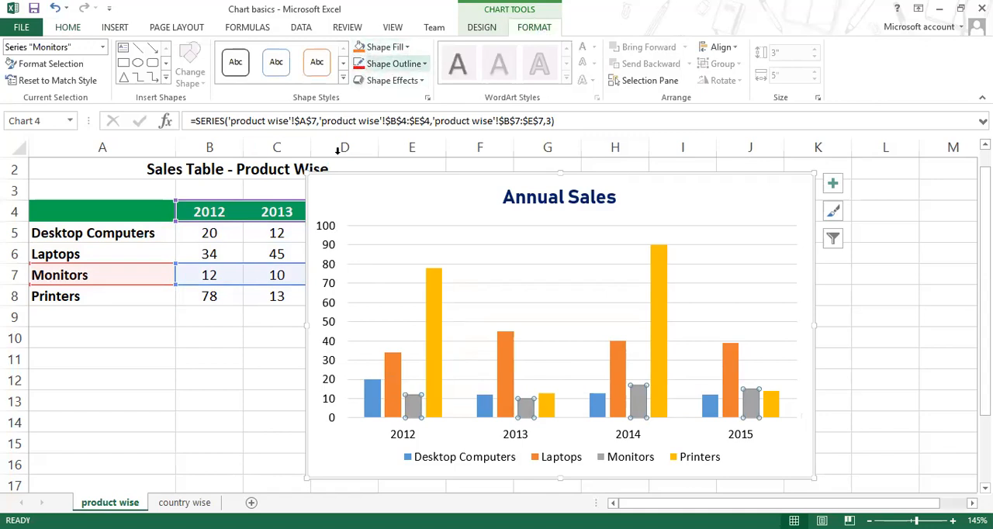
pyautogui.click(330, 235)
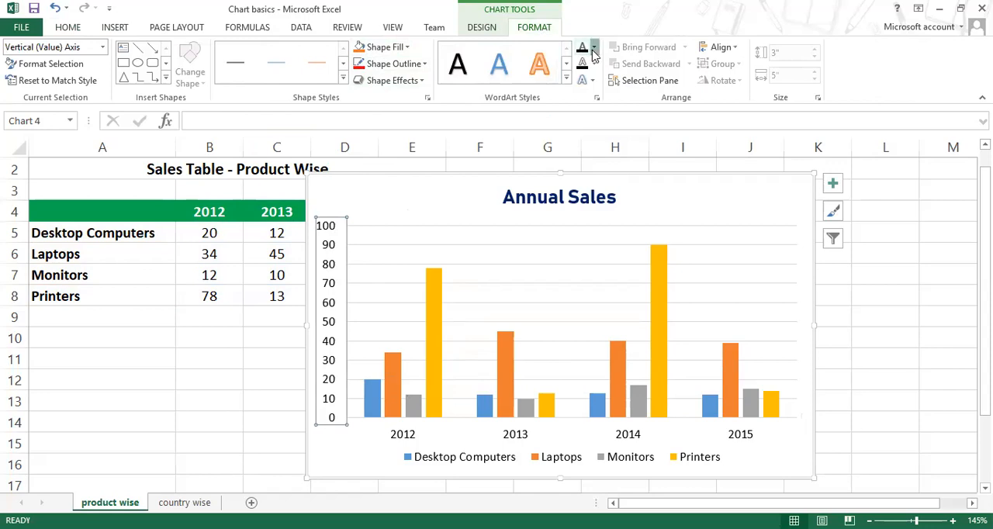
pyautogui.click(594, 49)
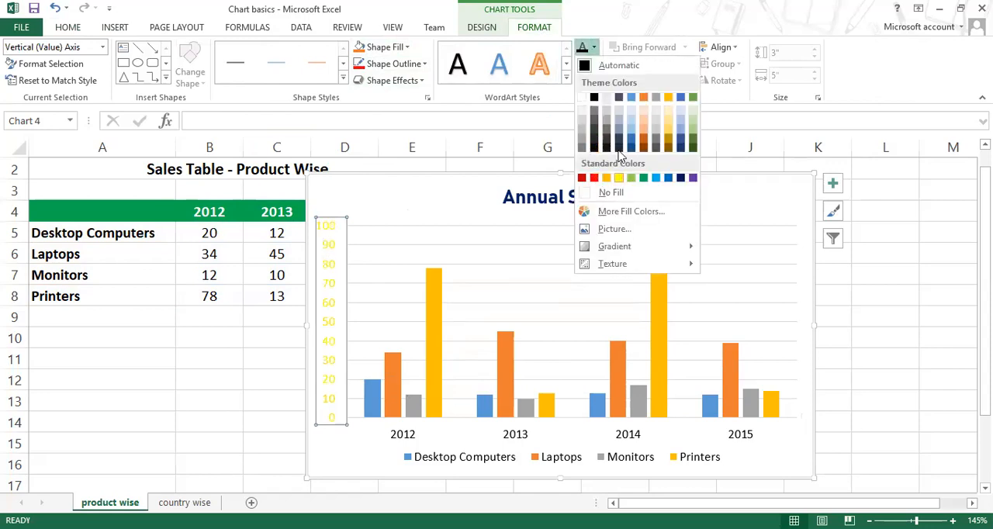
pyautogui.click(603, 3)
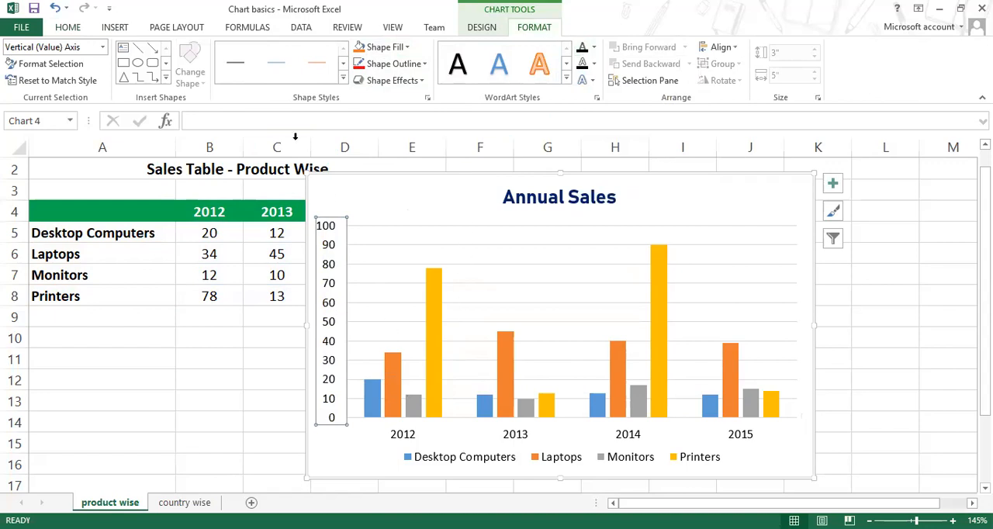
pyautogui.click(70, 29)
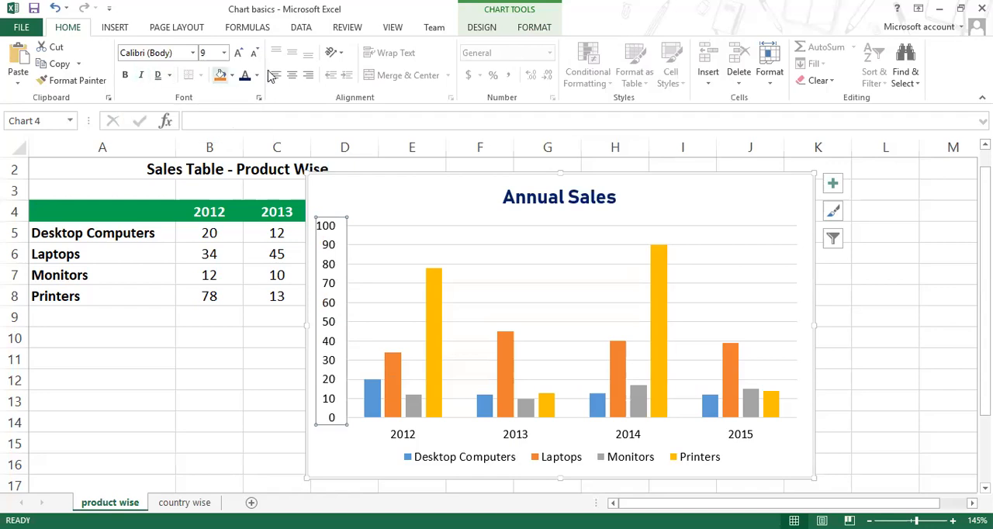
pyautogui.click(534, 29)
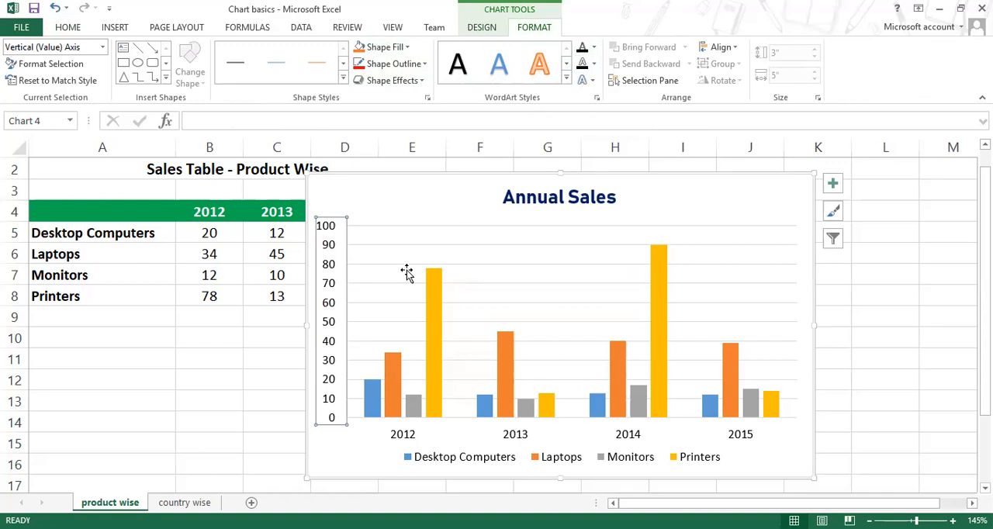
# Step: Fill the Desktop Computers series with the standard Blue colour
pyautogui.click(372, 395)
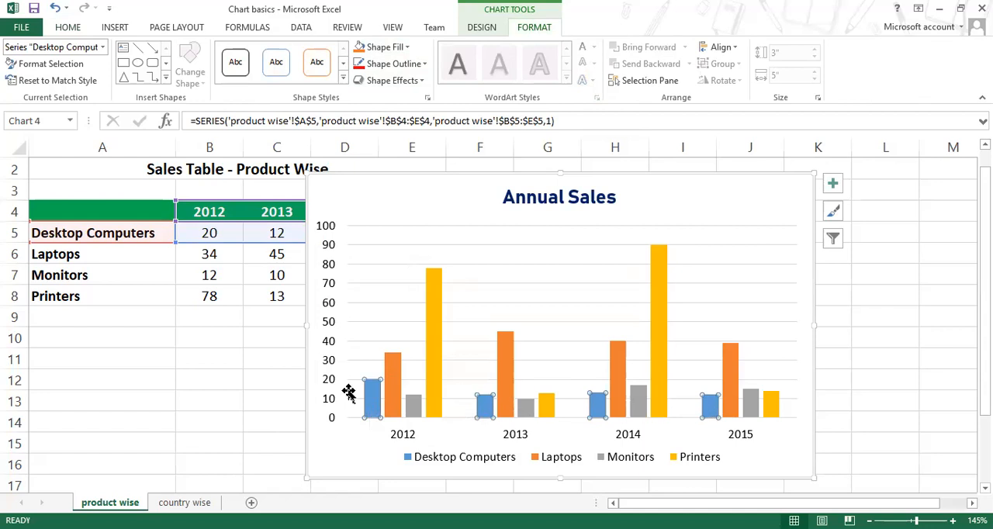
pyautogui.click(404, 49)
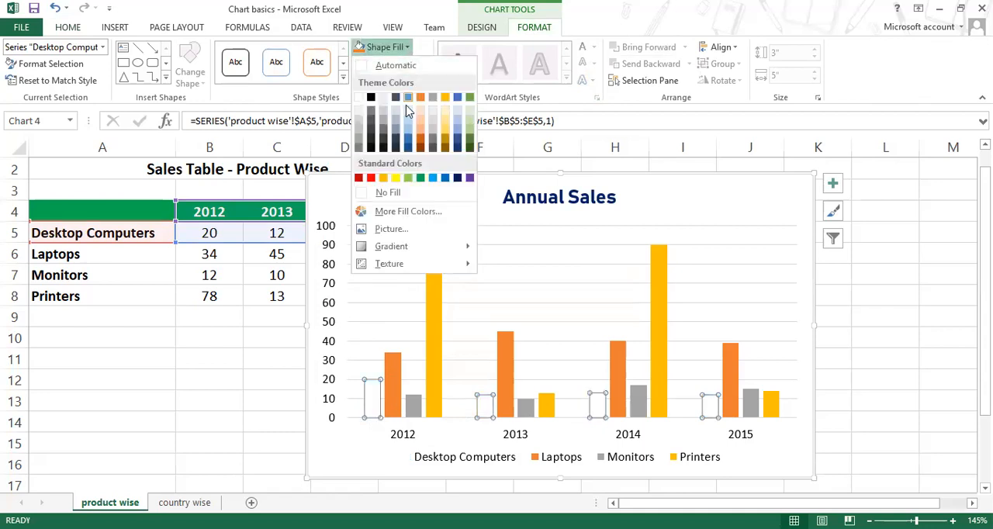
pyautogui.click(446, 183)
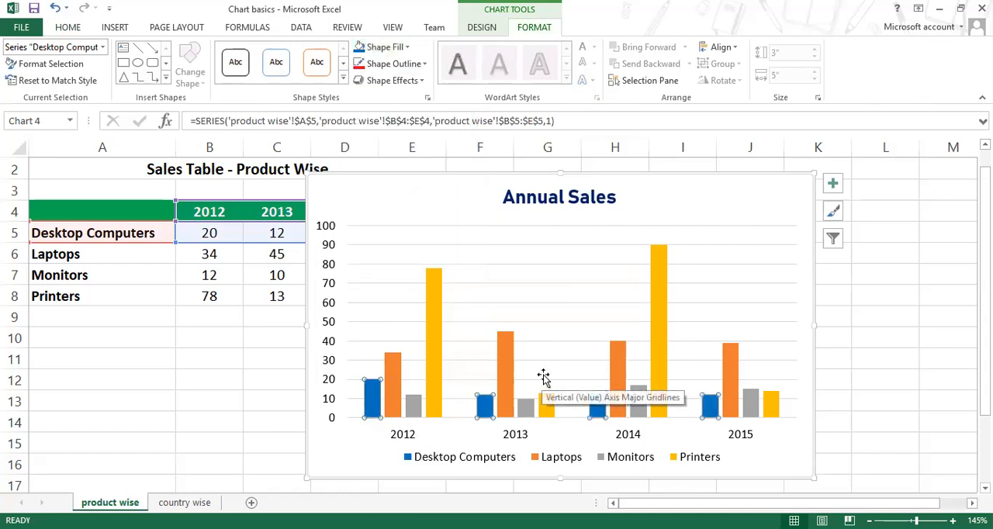
# Step: Select the individual Desktop Computers bars for 2012, 2013 and 2014 and the legend to compare their fill colour
pyautogui.click(482, 411)
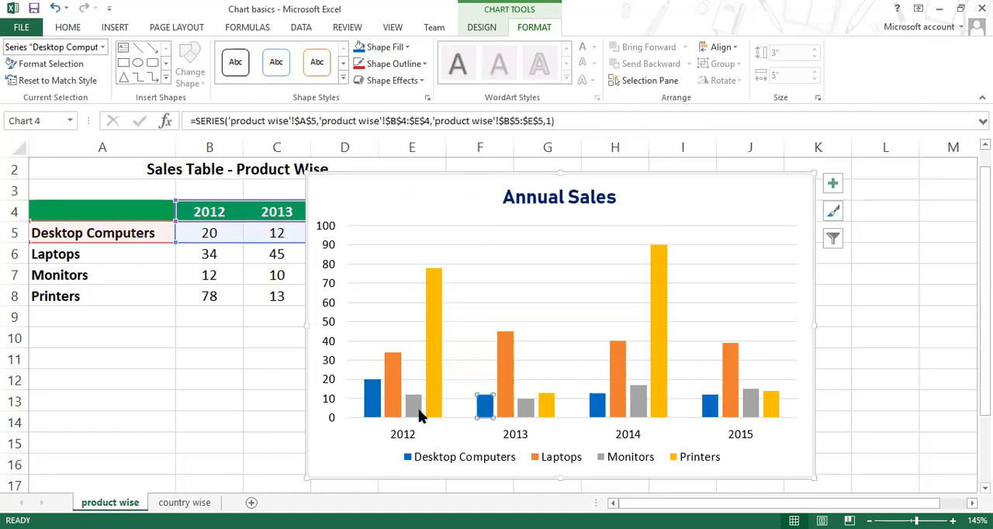
pyautogui.click(369, 409)
pyautogui.click(483, 405)
pyautogui.click(595, 412)
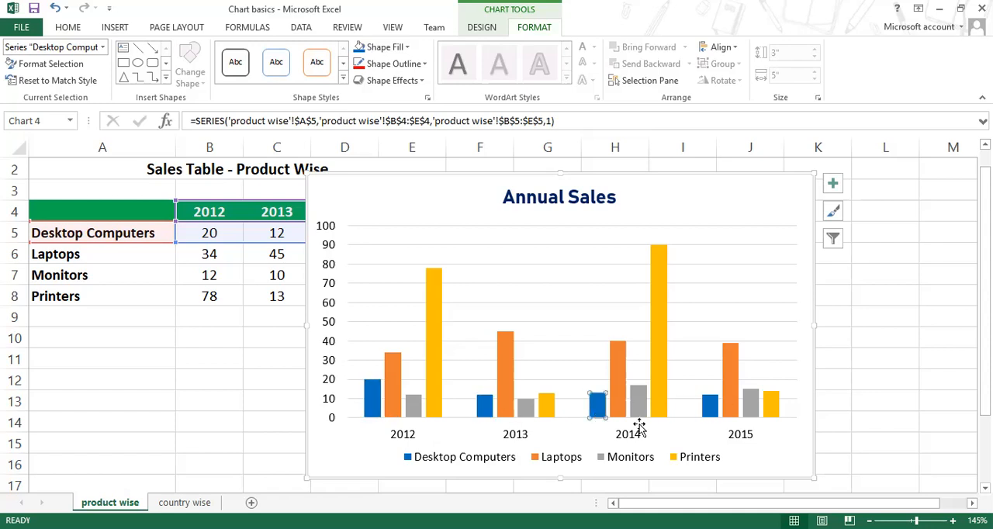
pyautogui.click(423, 462)
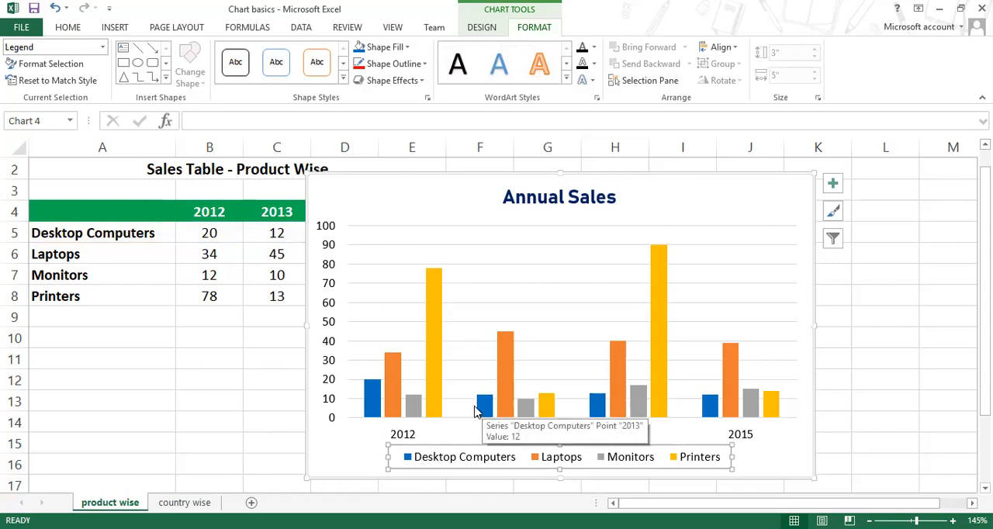
# Step: Remove the fill from all bars of the Laptops series
pyautogui.click(392, 395)
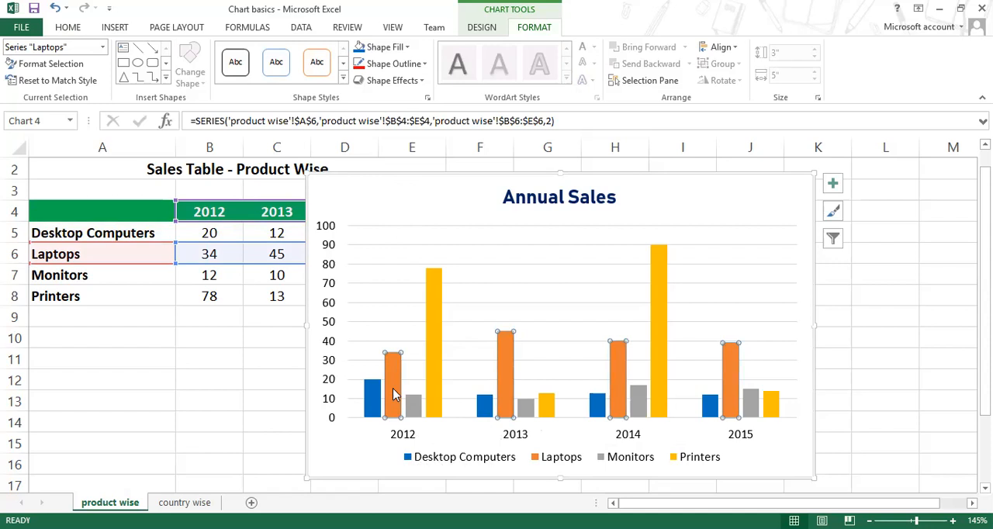
pyautogui.moveTo(393, 394)
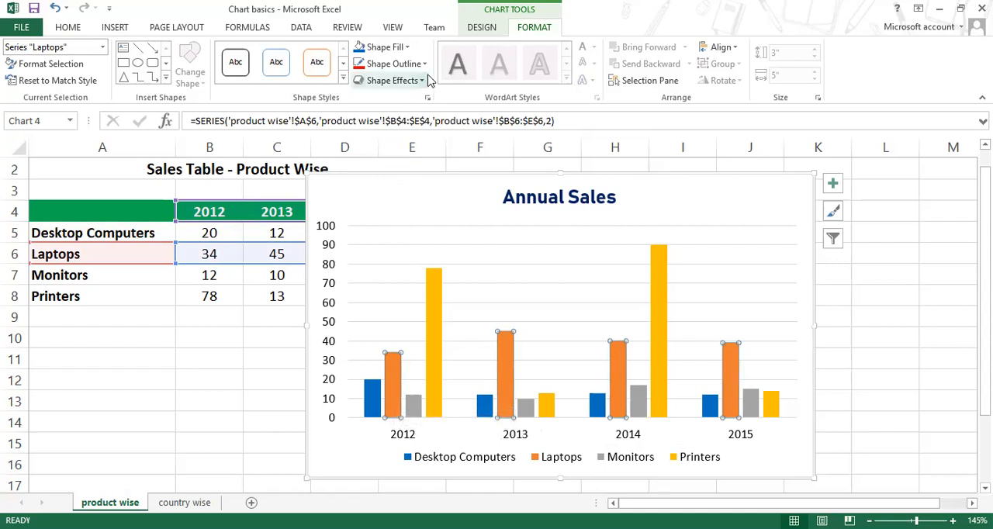
pyautogui.click(405, 49)
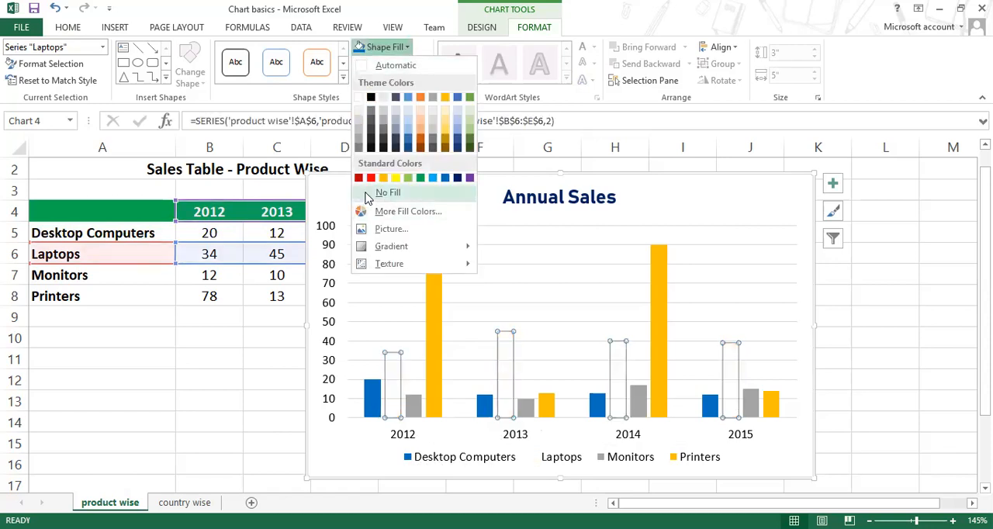
pyautogui.click(370, 194)
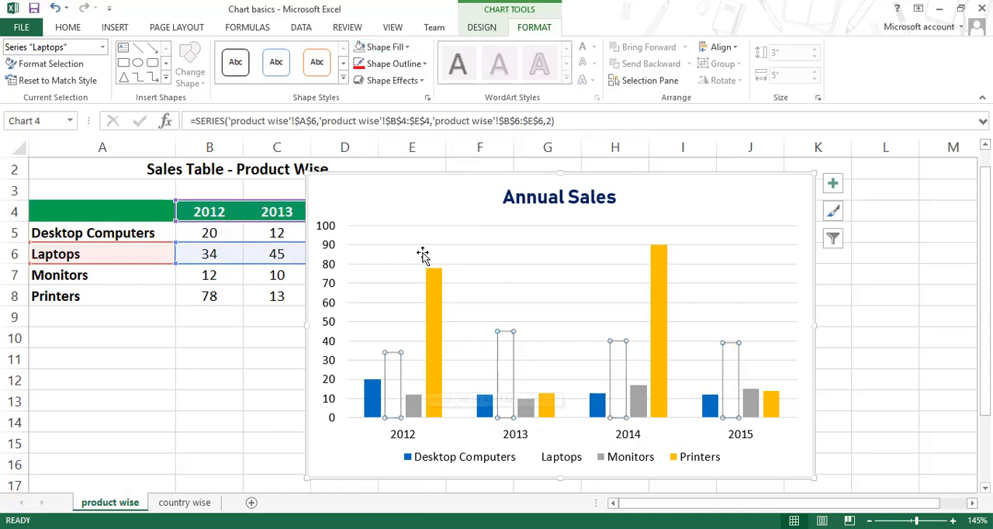
# Step: Give the Laptops bars a 3 pt outline in the standard Red colour
pyautogui.click(419, 69)
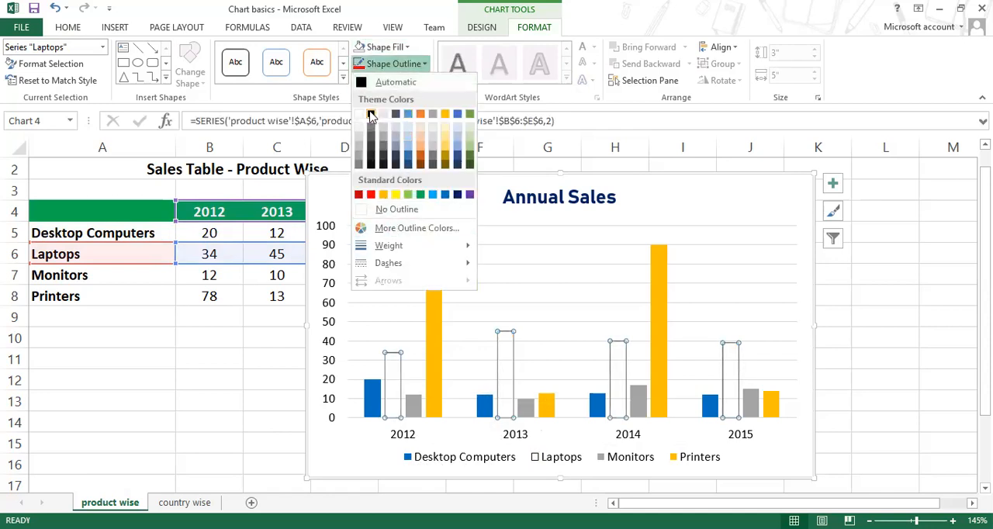
pyautogui.moveTo(408, 247)
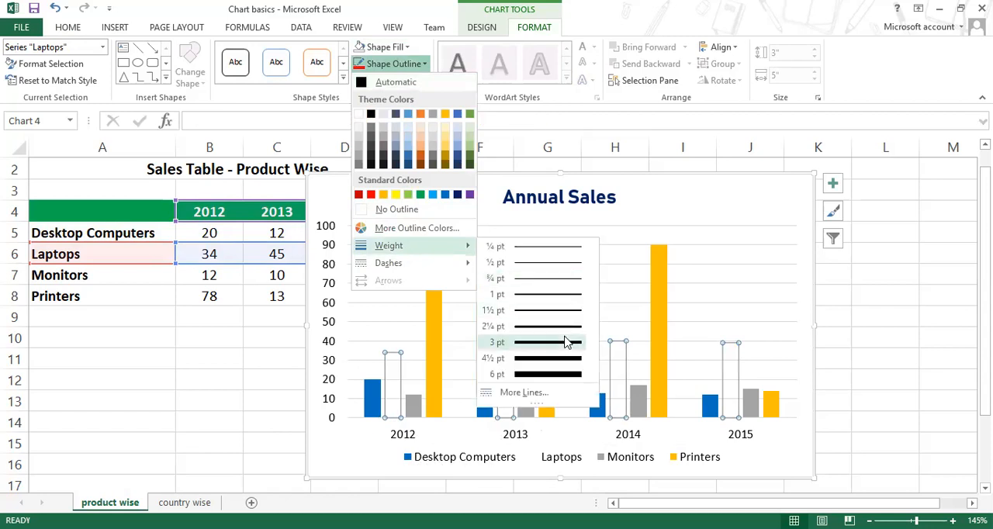
pyautogui.click(549, 342)
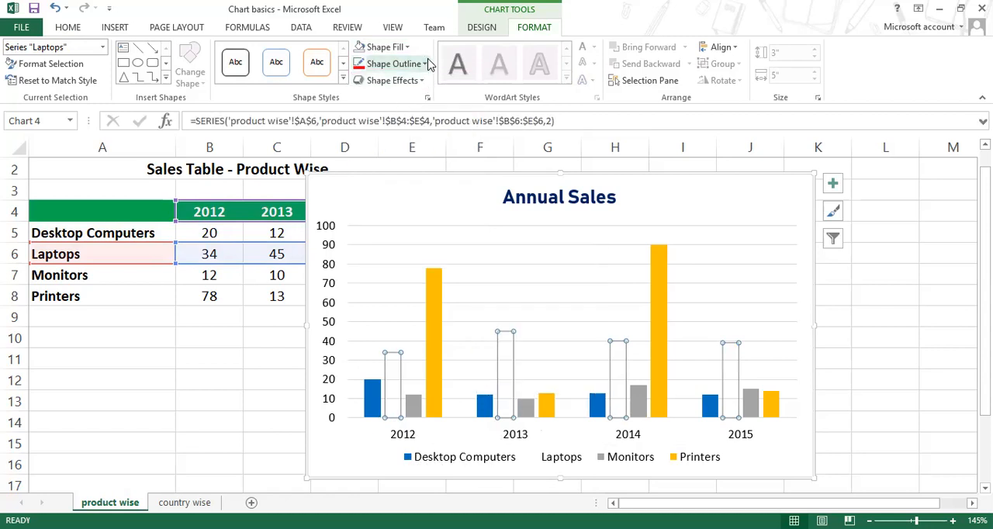
pyautogui.click(394, 63)
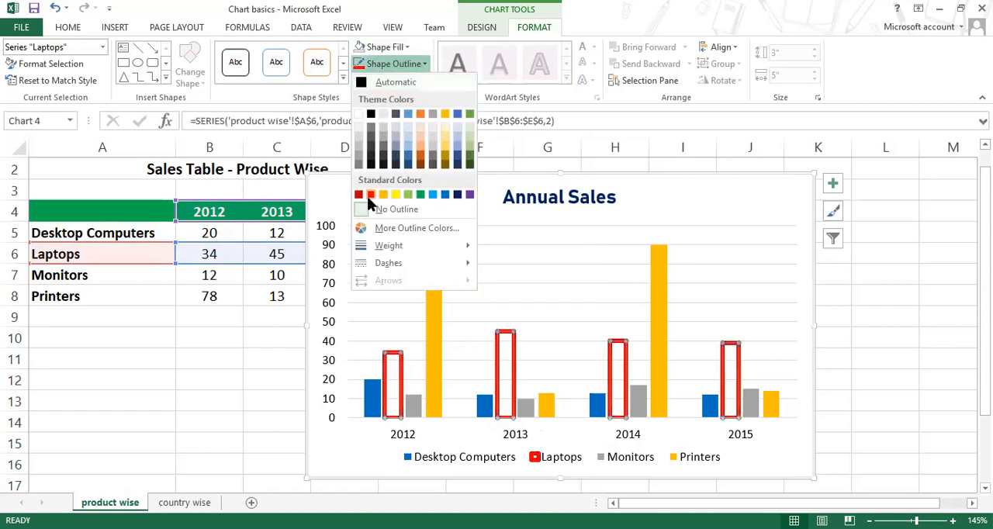
# Step: Apply a gradient fill to only the 2012 bar of the Monitors series
pyautogui.click(426, 400)
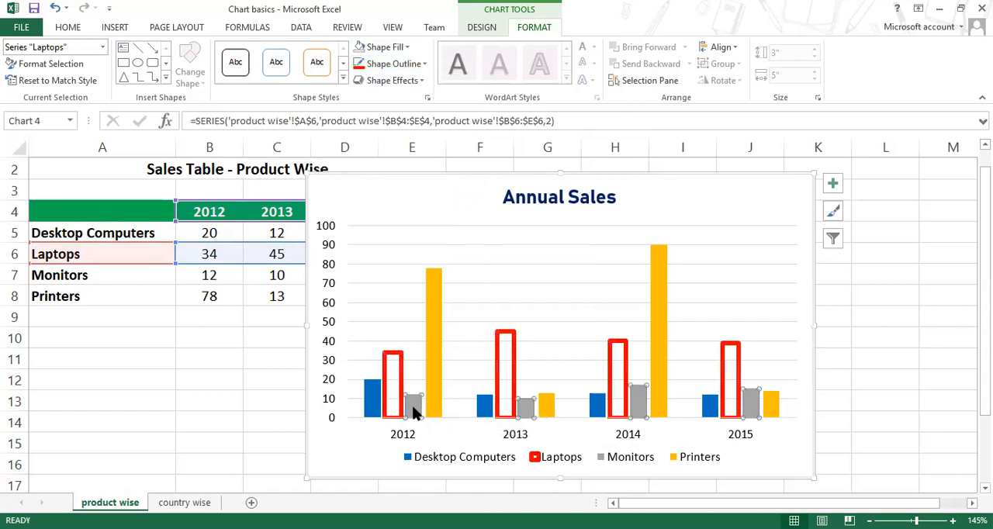
pyautogui.click(413, 407)
pyautogui.moveTo(486, 414)
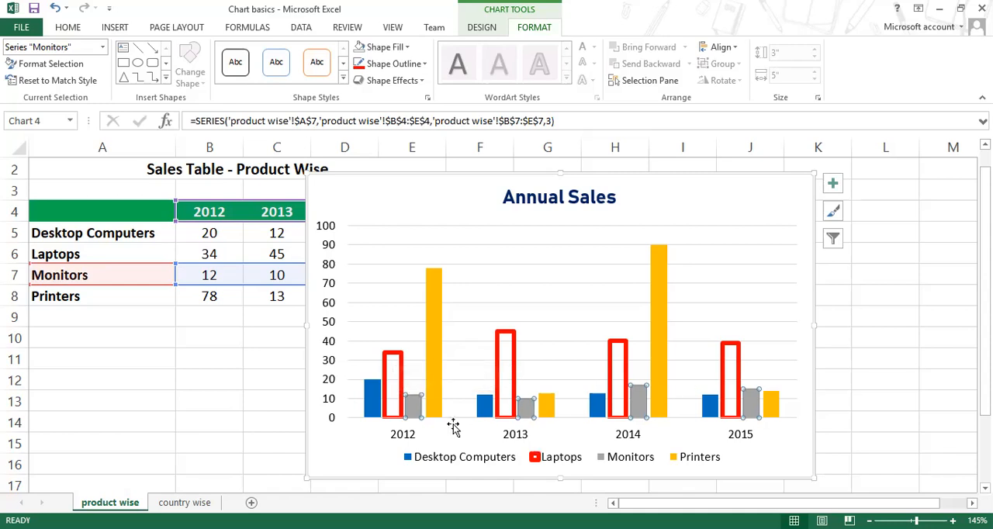
pyautogui.click(414, 411)
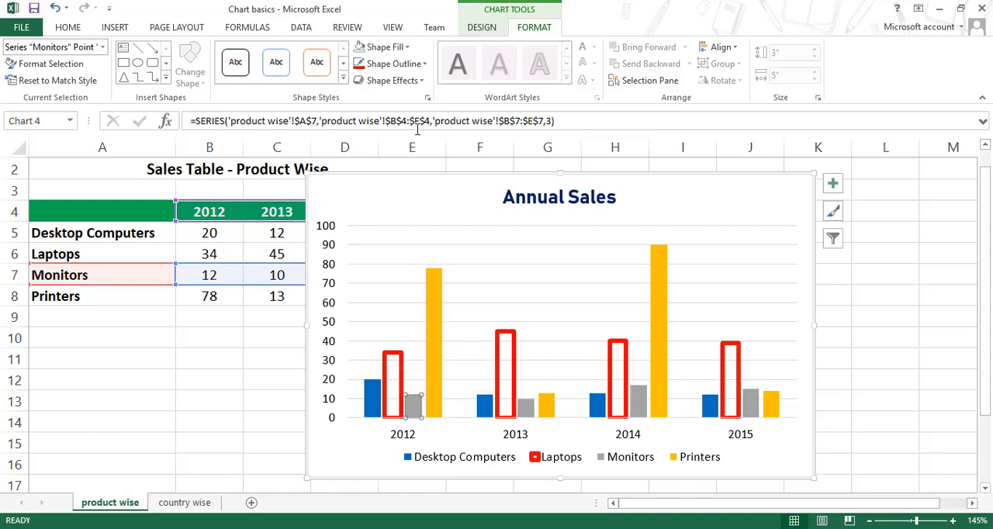
pyautogui.click(409, 49)
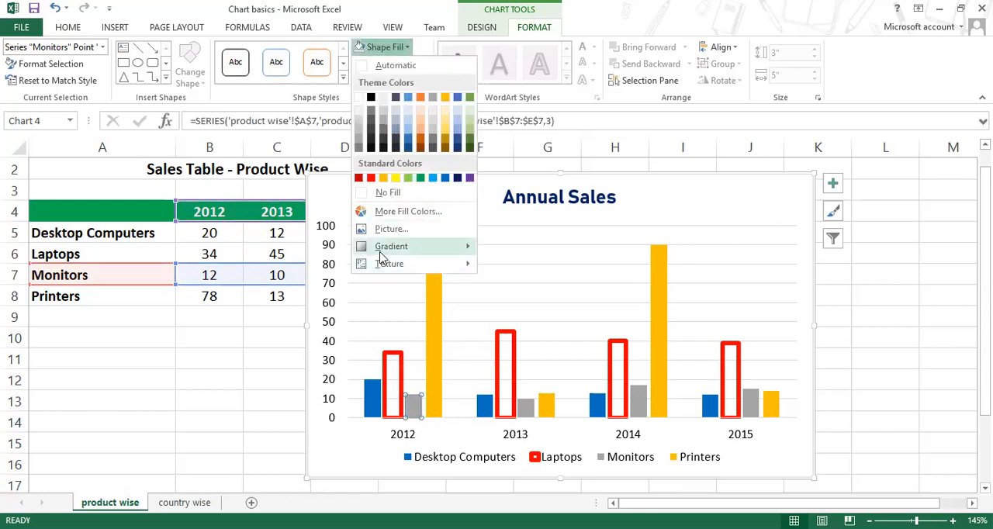
pyautogui.moveTo(434, 246)
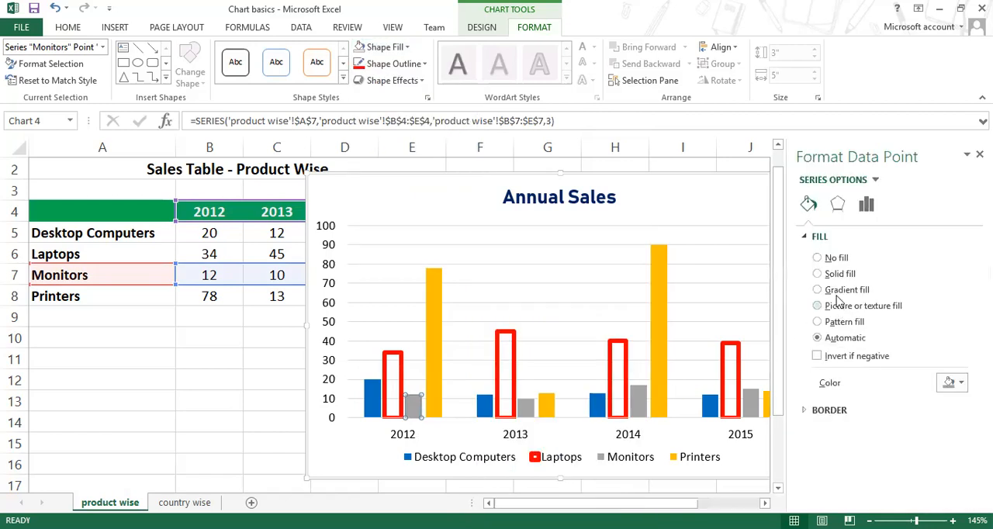
pyautogui.click(817, 290)
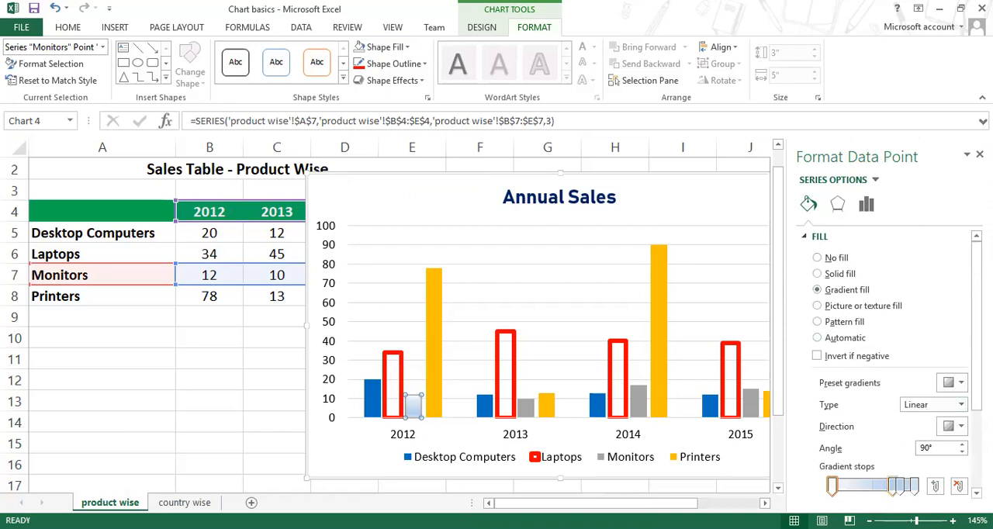
# Step: Reduce the 2012 Monitors bar's gradient to three stops, with the middle one centred, and colour them Red, Green and Blue in order
pyautogui.moveTo(892, 487); pyautogui.dragTo(873, 489)
pyautogui.click(833, 490)
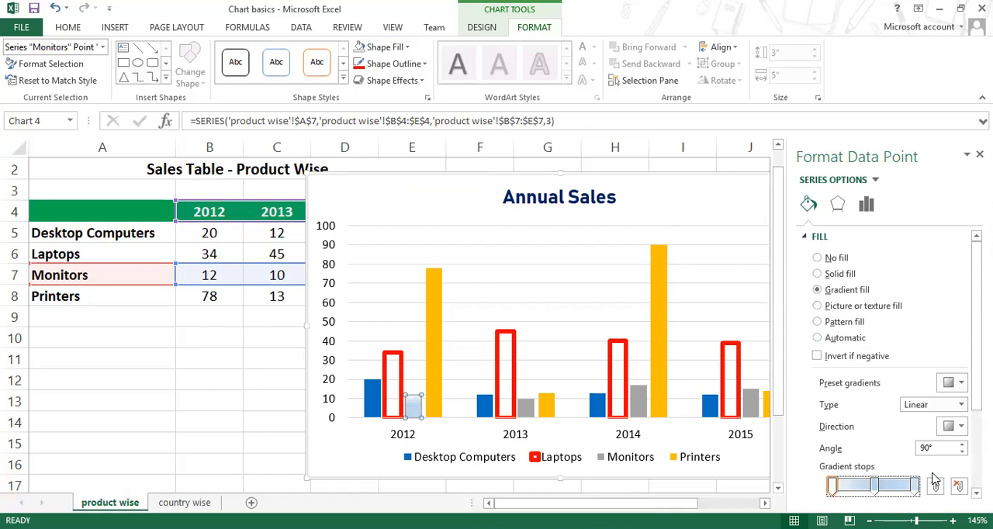
pyautogui.scroll(-3, 896, 365)
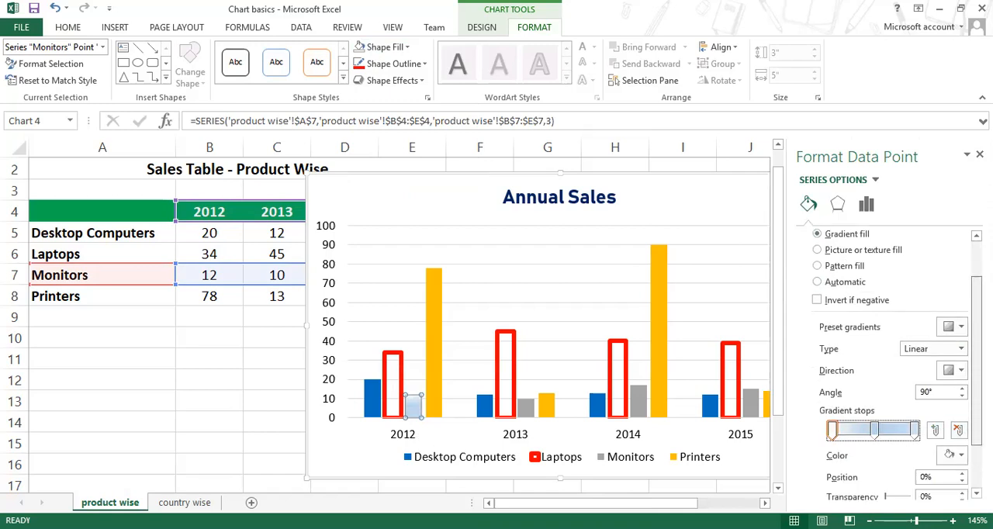
pyautogui.click(960, 388)
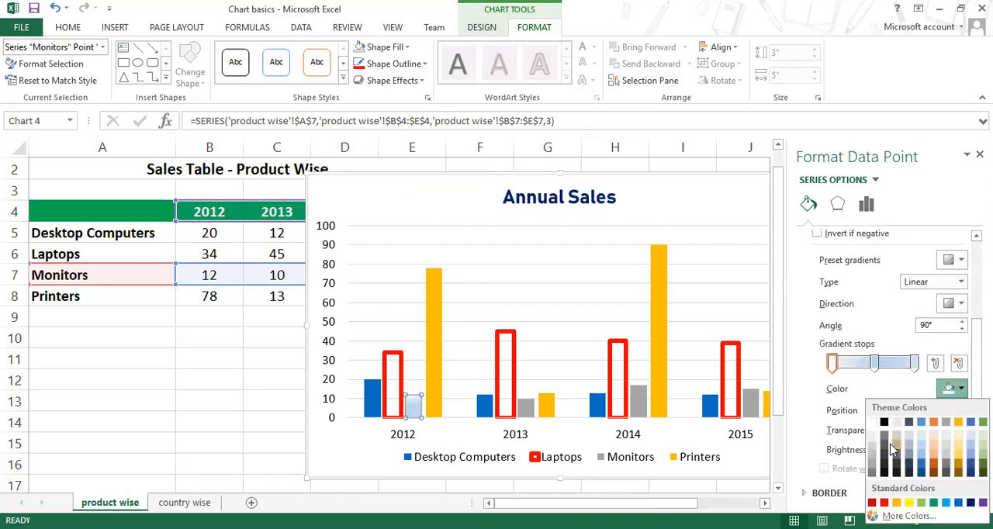
pyautogui.click(883, 502)
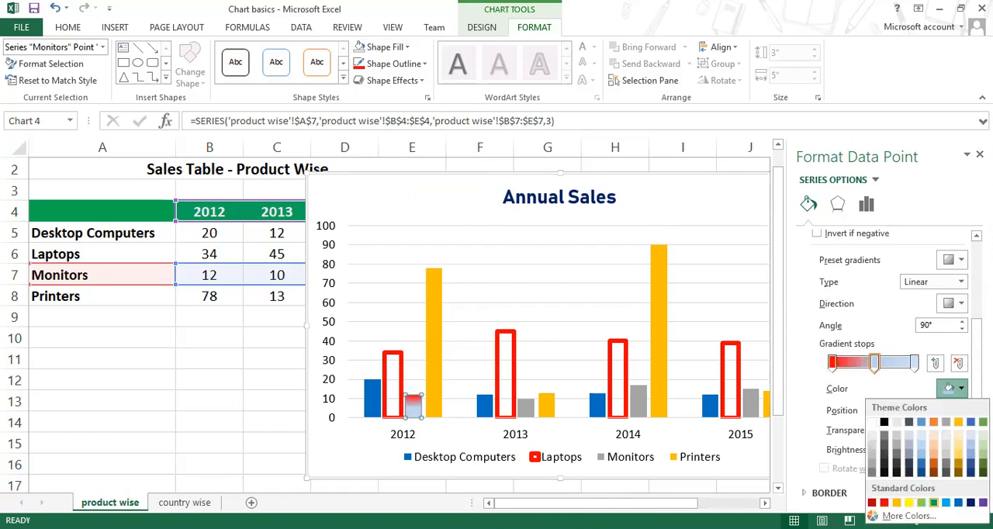
pyautogui.click(935, 503)
pyautogui.click(914, 363)
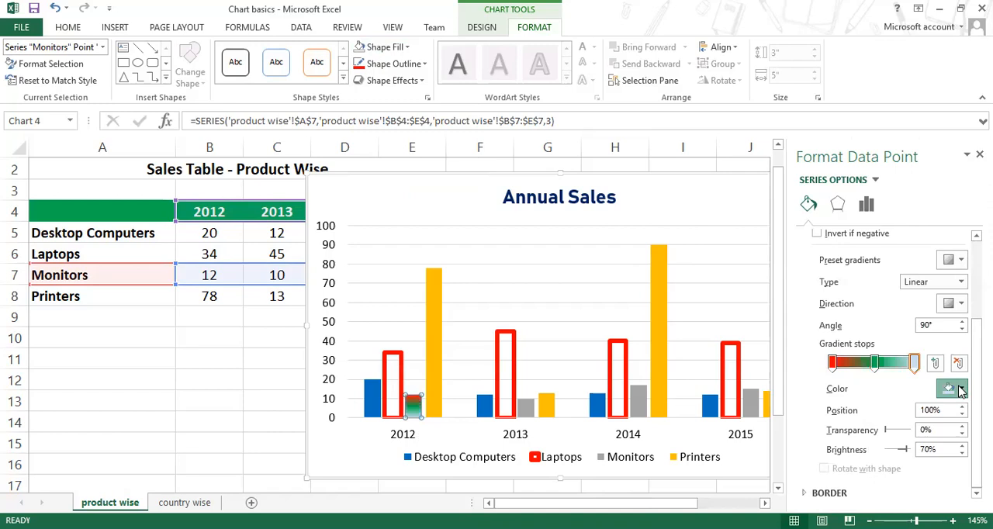
pyautogui.click(950, 388)
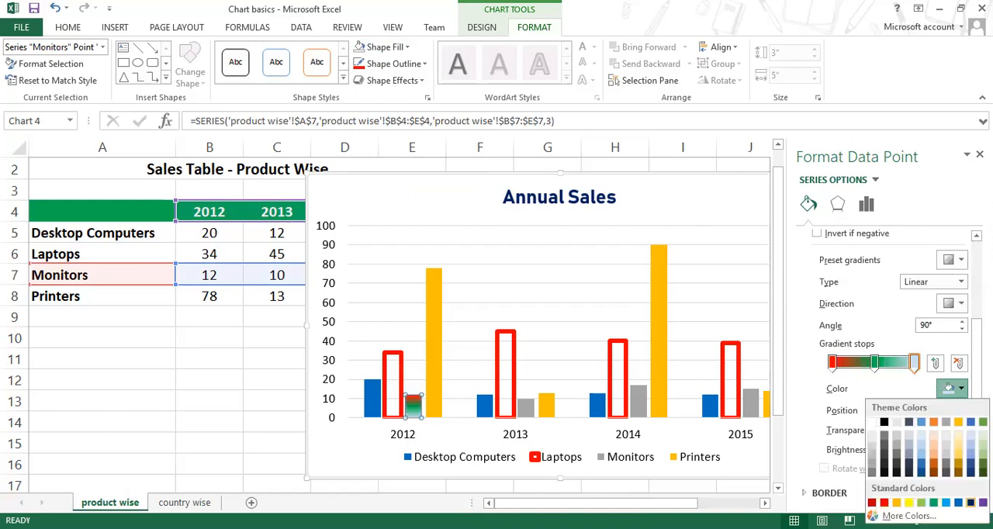
pyautogui.click(970, 502)
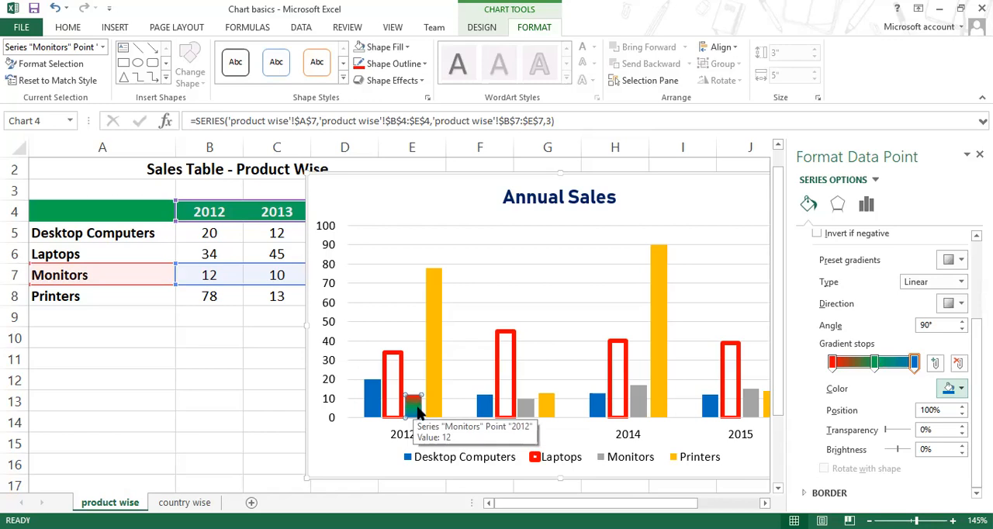
# Step: Close the formatting pane and undo the gradient fill changes on the 2012 Monitors bar
pyautogui.scroll(-1, 525, 411)
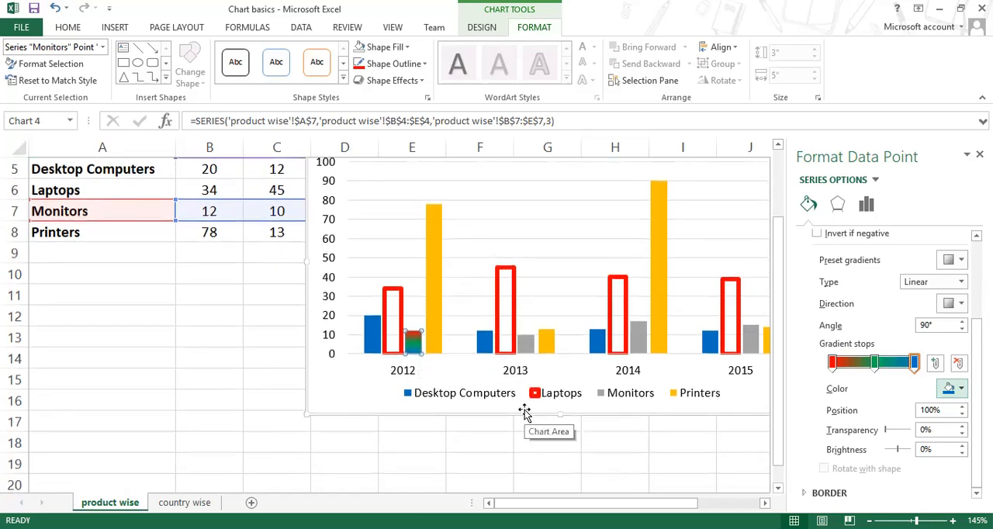
pyautogui.click(979, 154)
pyautogui.click(54, 11)
pyautogui.click(54, 11)
pyautogui.click(54, 11)
pyautogui.click(55, 11)
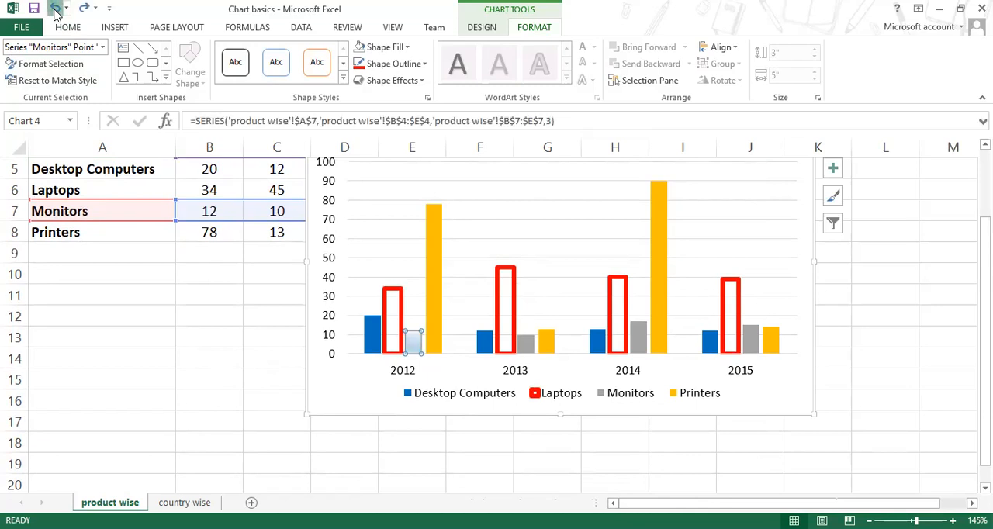
# Step: Try a gradient fill on all bars of the Monitors series, close the formatting pane and undo the fill
pyautogui.click(542, 376)
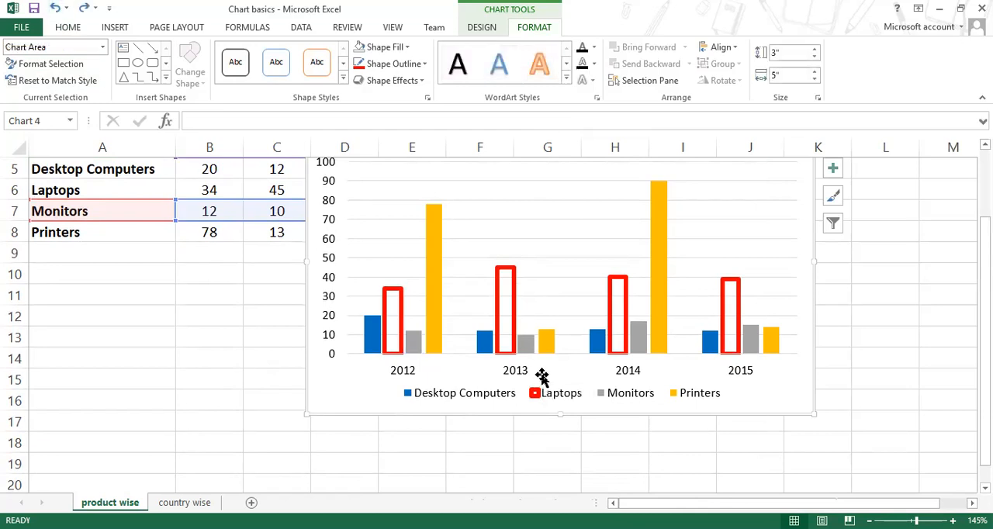
pyautogui.click(414, 346)
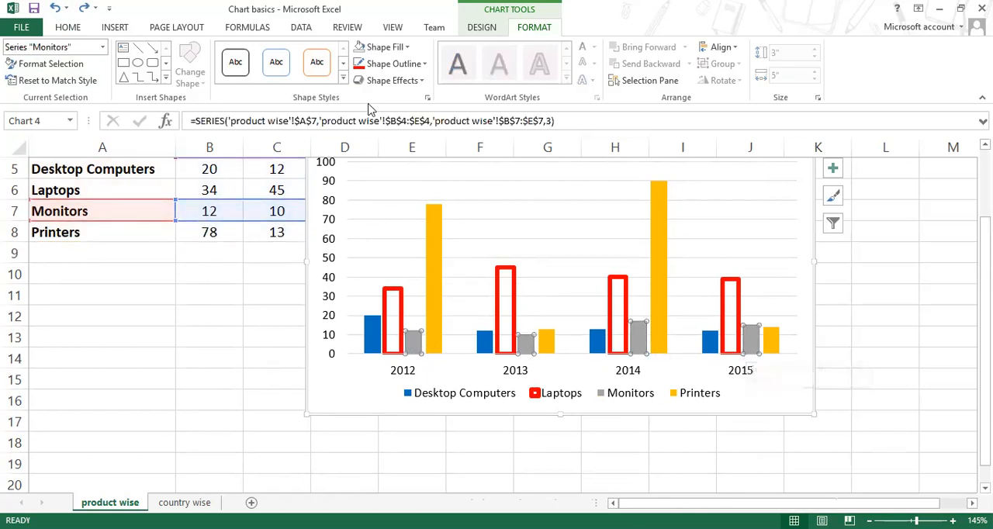
pyautogui.click(407, 48)
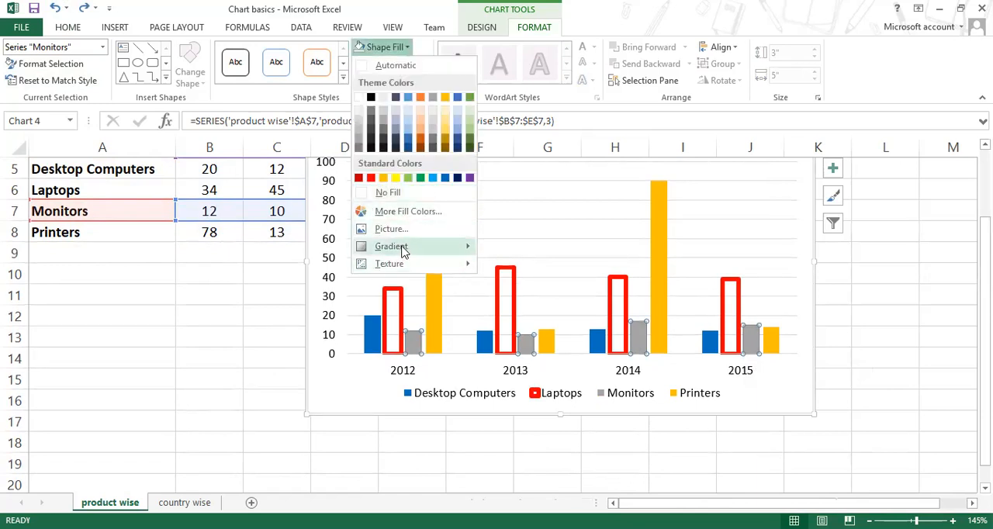
pyautogui.moveTo(403, 248)
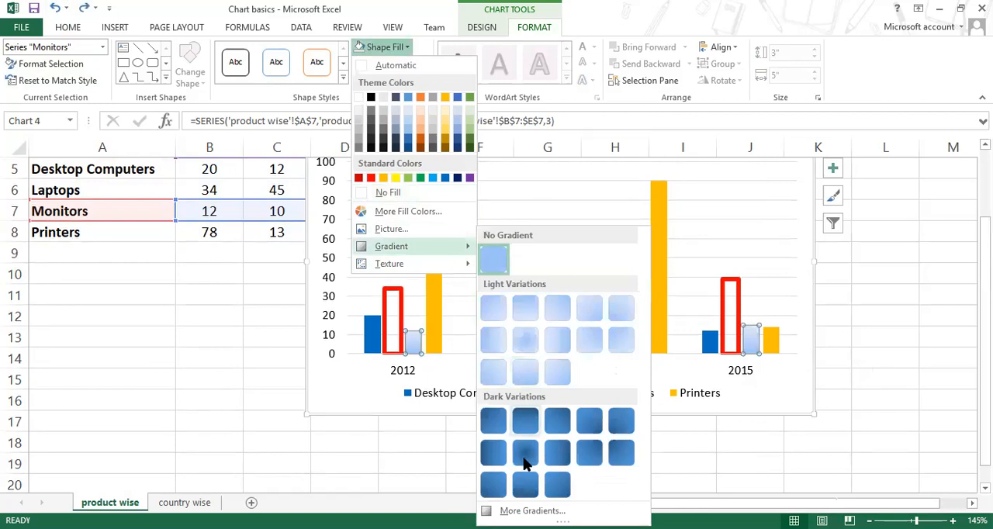
pyautogui.click(532, 511)
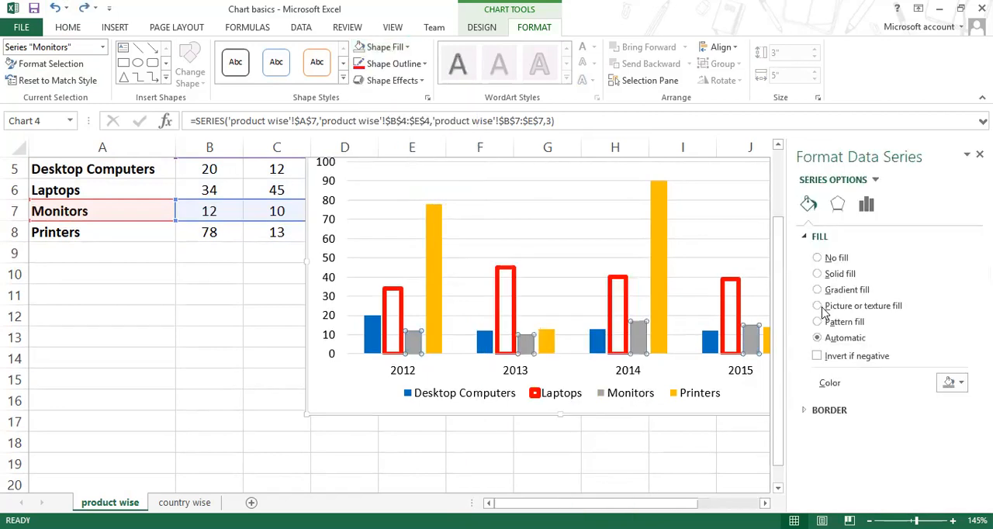
pyautogui.click(822, 290)
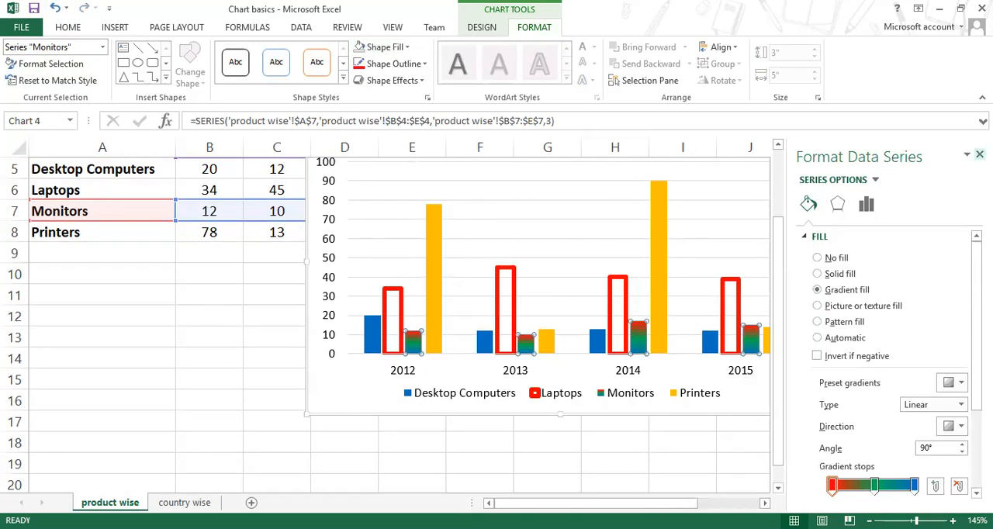
pyautogui.click(979, 154)
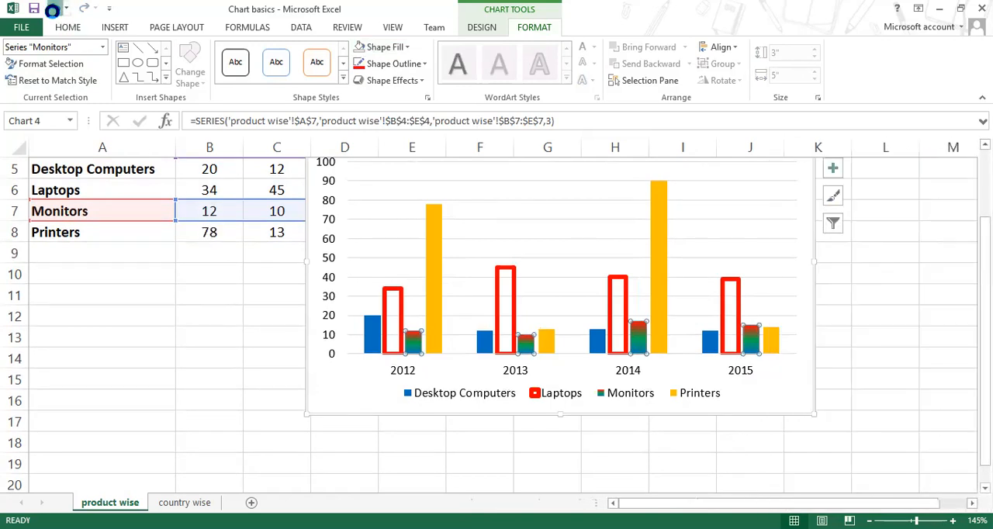
pyautogui.click(52, 9)
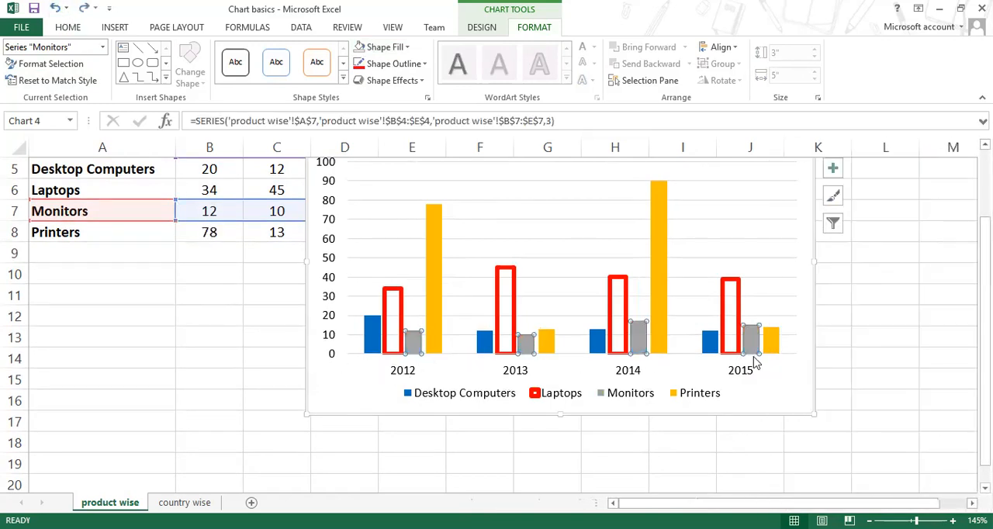
# Step: Compare selecting the single 2012 and 2014 Monitors bars with selecting the whole Monitors series for a fill, and deselect the chart
pyautogui.click(415, 343)
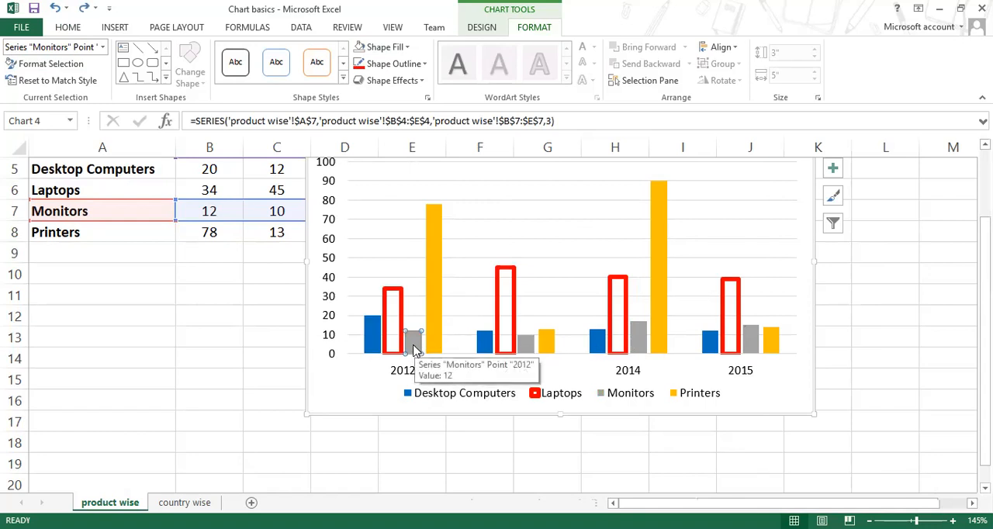
pyautogui.click(372, 403)
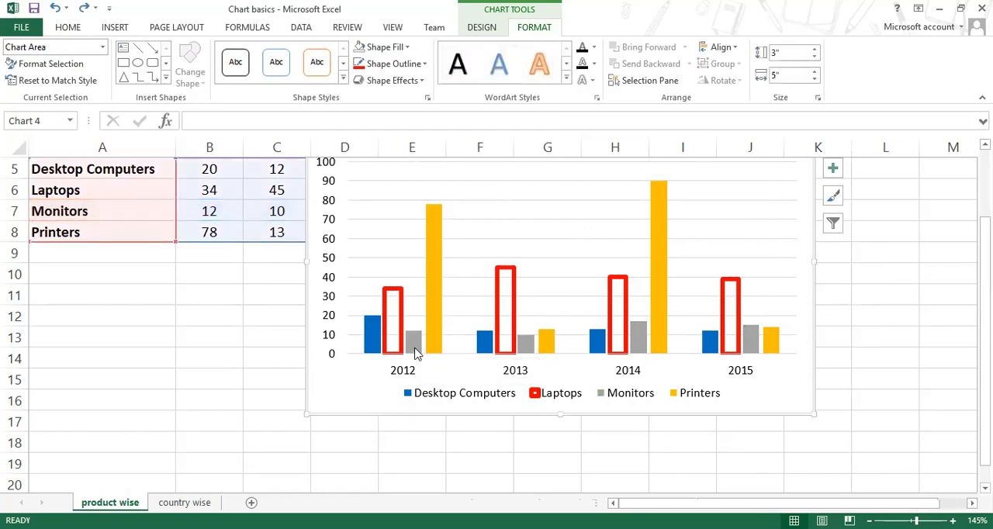
pyautogui.click(413, 348)
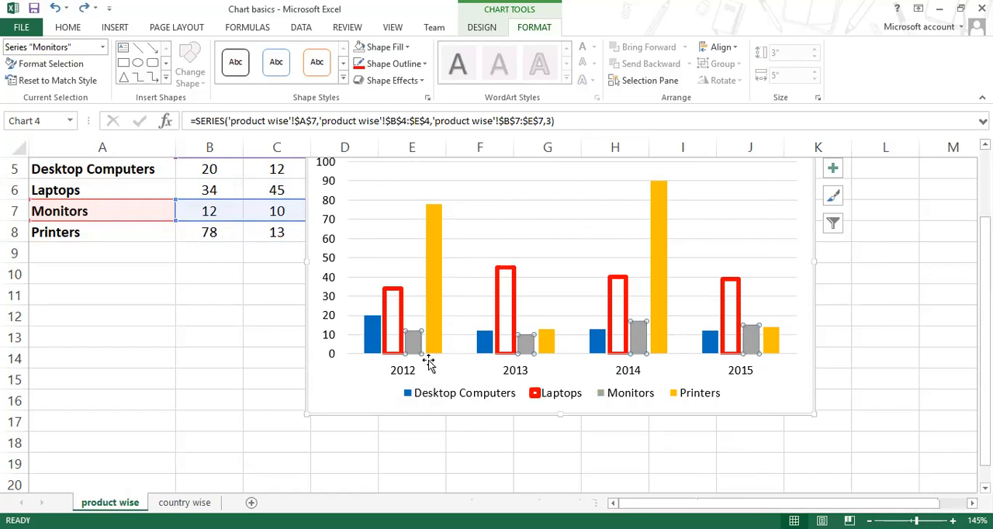
pyautogui.click(638, 342)
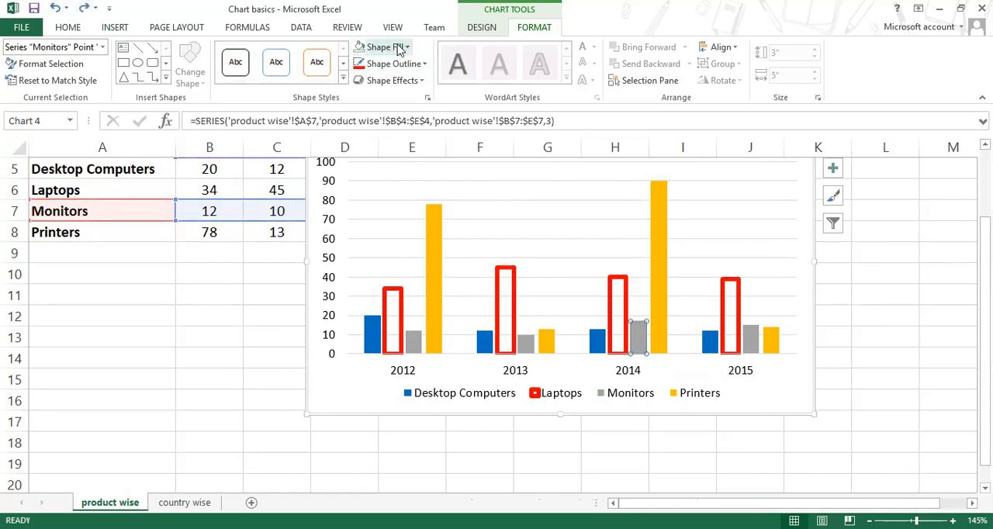
pyautogui.click(392, 47)
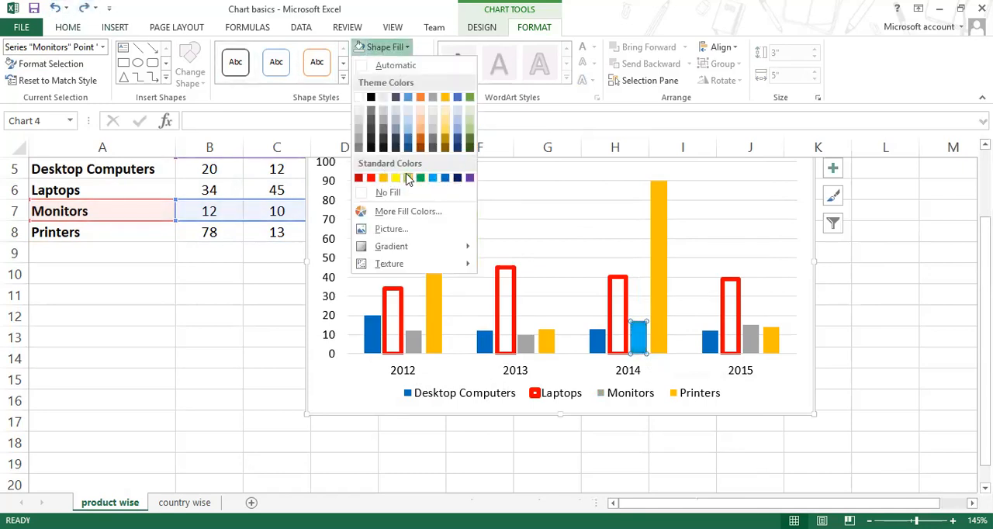
pyautogui.click(747, 3)
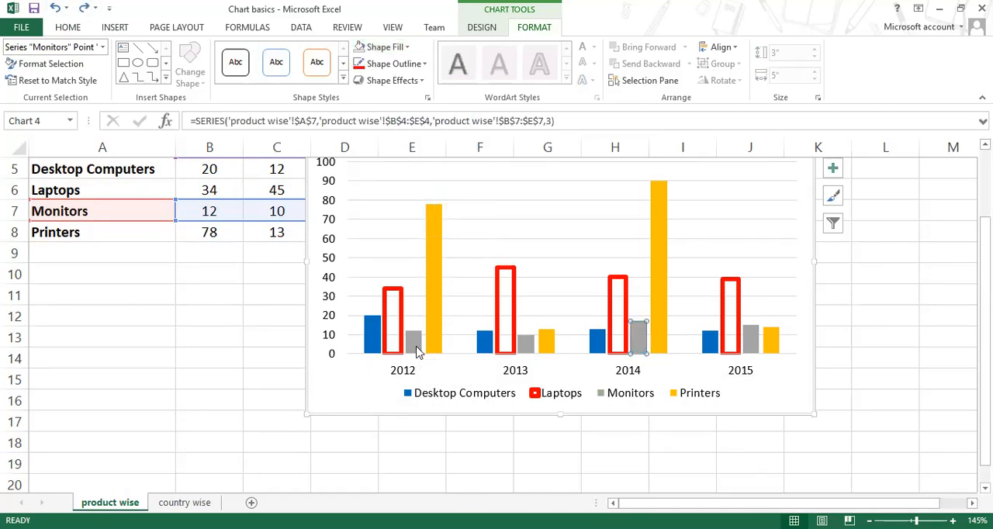
pyautogui.click(503, 441)
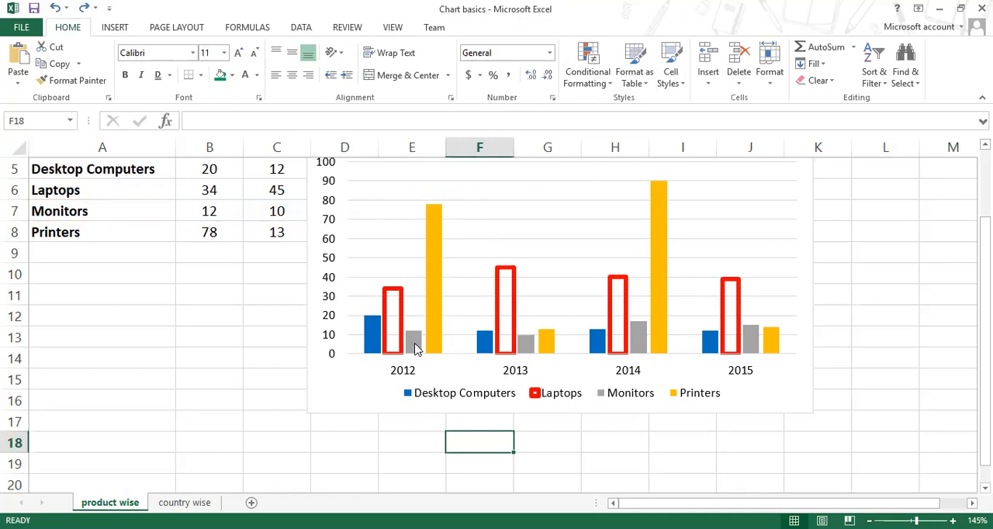
# Step: Apply the red, green and blue gradient fill to the whole Monitors series and close the formatting pane
pyautogui.click(416, 349)
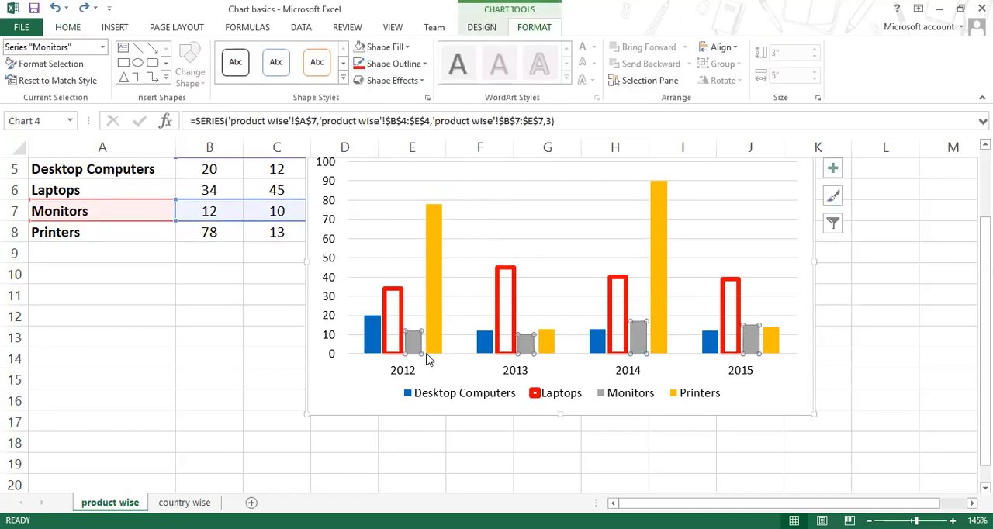
pyautogui.click(407, 48)
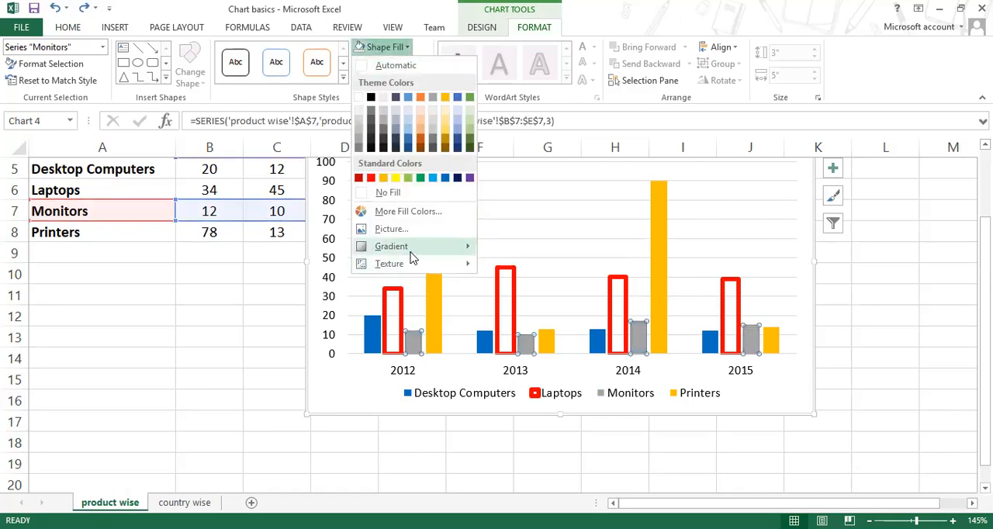
pyautogui.moveTo(411, 248)
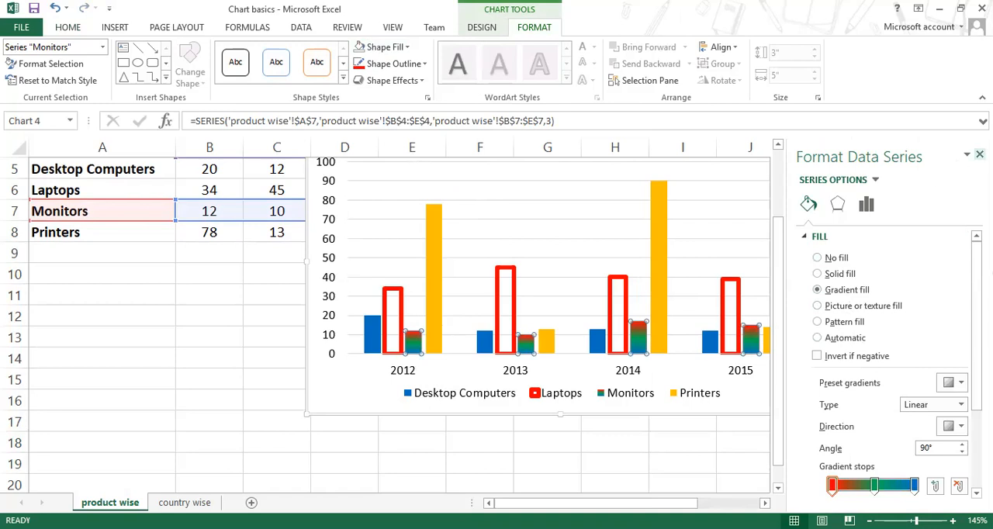
pyautogui.click(979, 155)
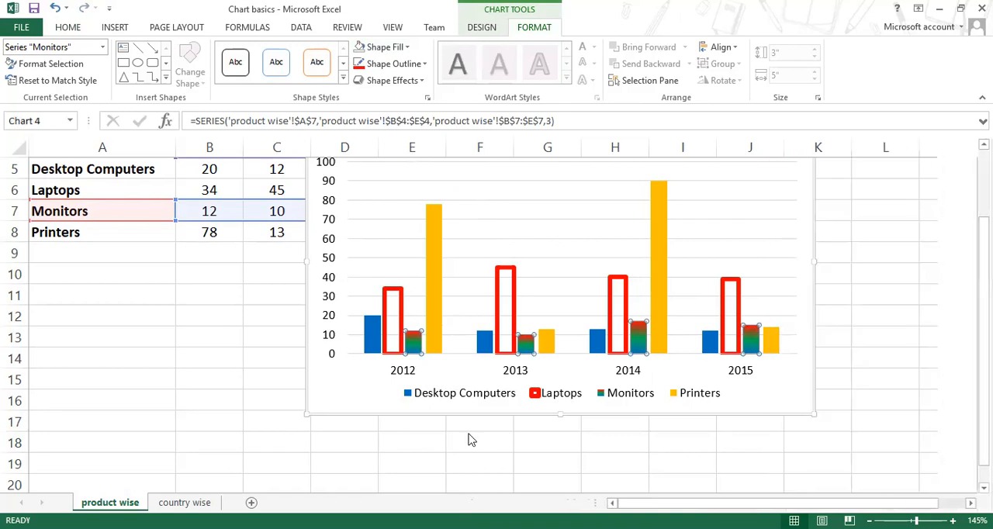
# Step: Fill all bars of the Printers series with the pink and blue skyline picture from the computer's Pictures folder
pyautogui.click(435, 317)
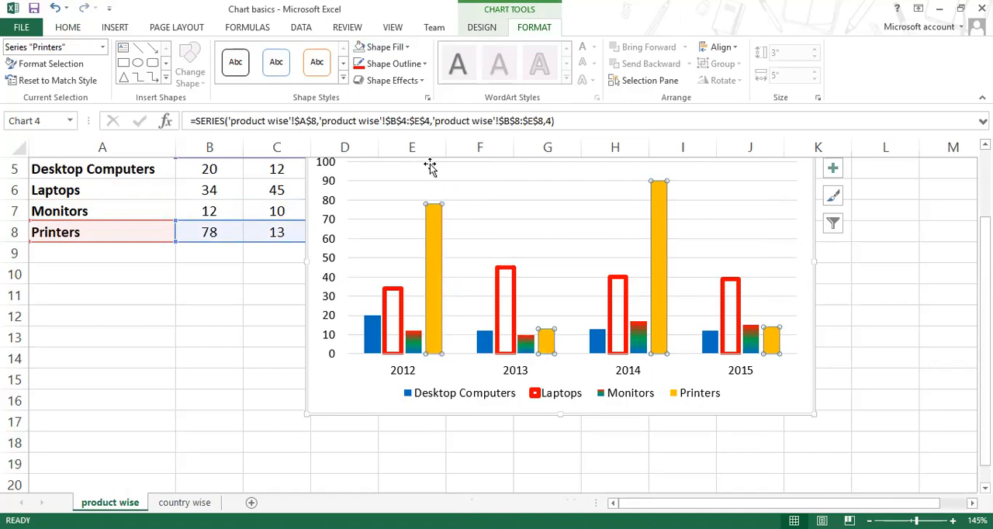
pyautogui.click(407, 49)
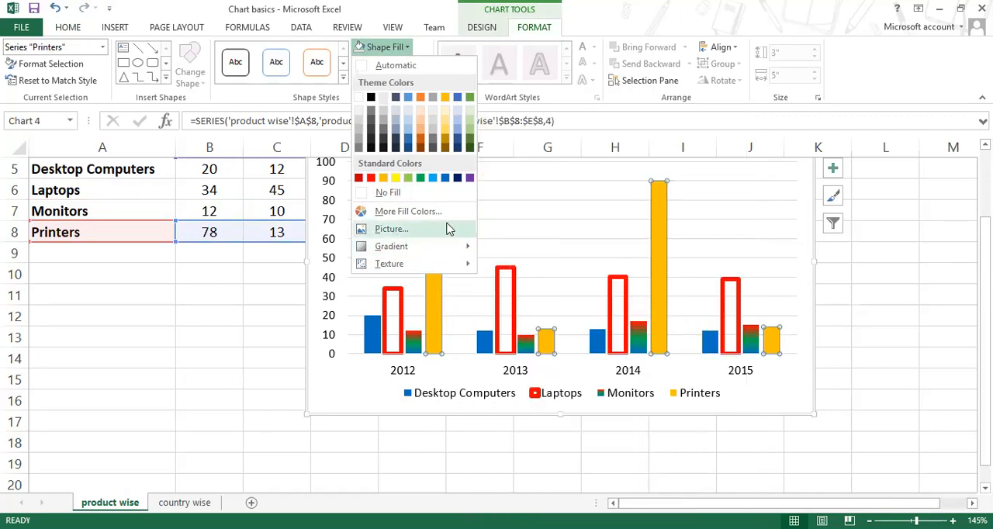
pyautogui.click(391, 229)
pyautogui.click(660, 412)
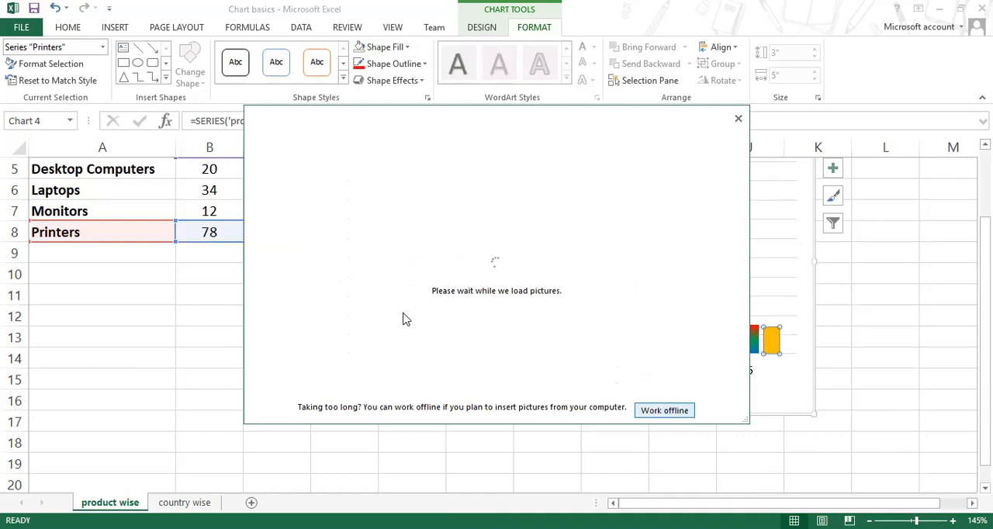
pyautogui.click(359, 195)
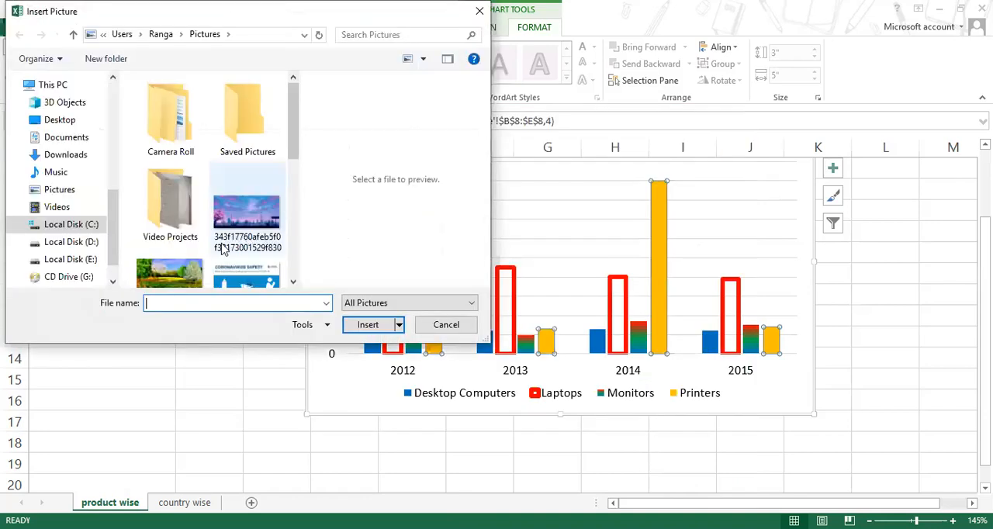
pyautogui.scroll(-5, 176, 268)
pyautogui.scroll(2, 177, 267)
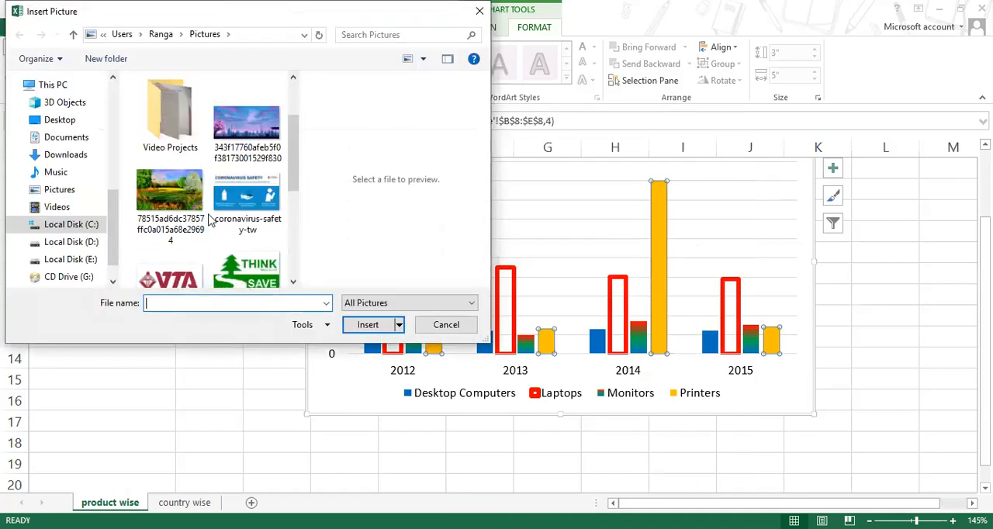
pyautogui.click(247, 124)
pyautogui.click(367, 325)
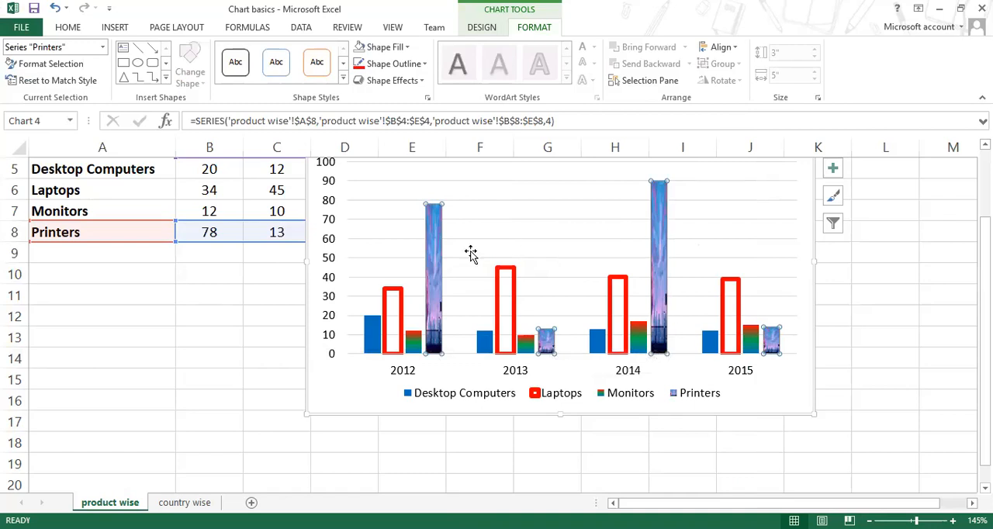
pyautogui.click(437, 271)
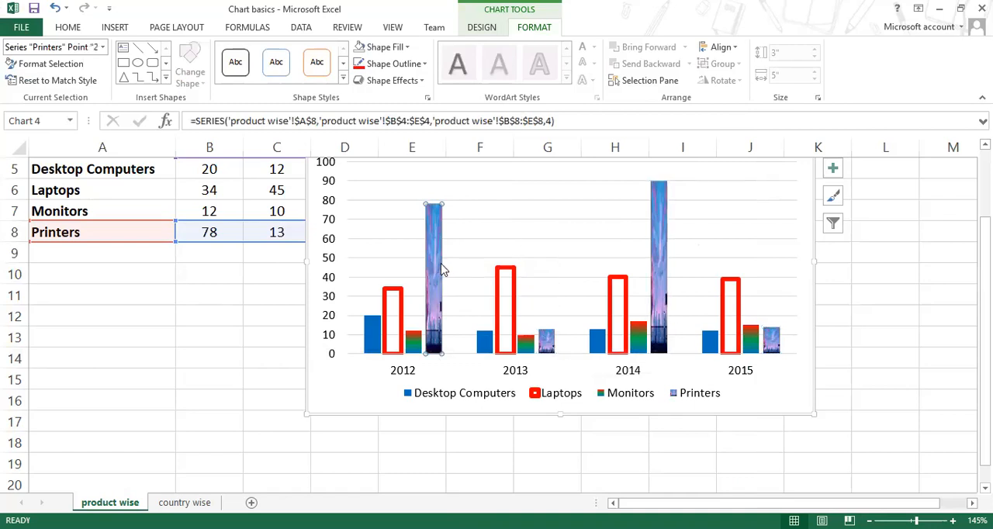
# Step: Compare the Desktop Computers, Laptops, Monitors and Printers series across the years by selecting each series of bars in turn
pyautogui.click(376, 341)
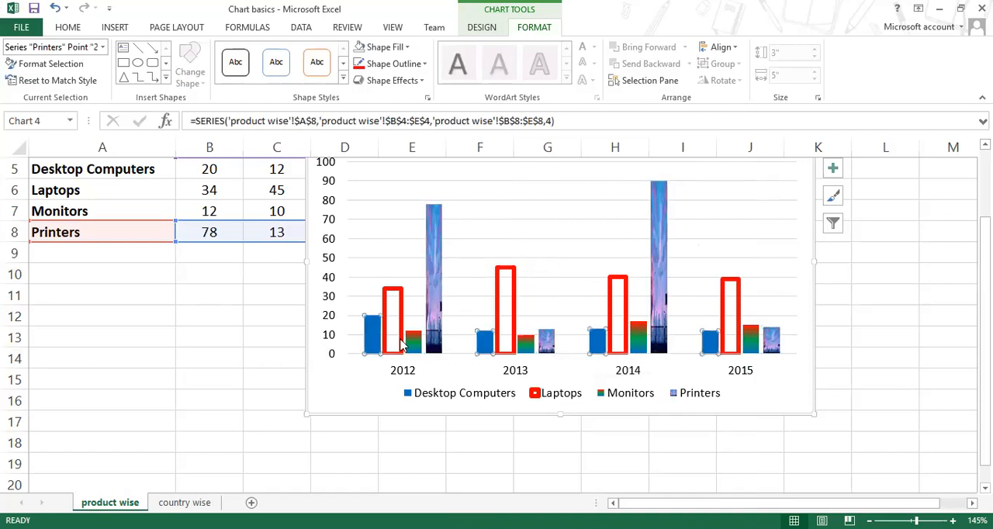
pyautogui.click(411, 344)
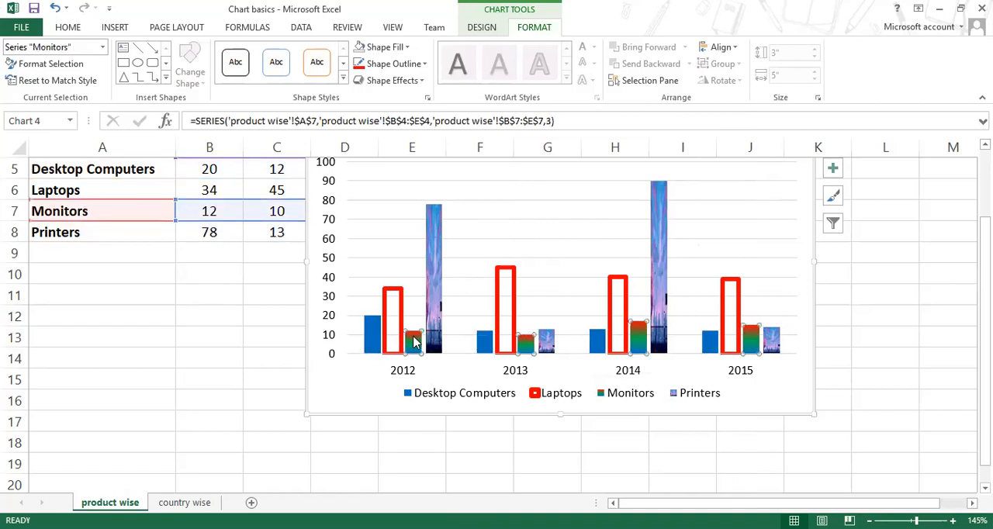
pyautogui.click(434, 341)
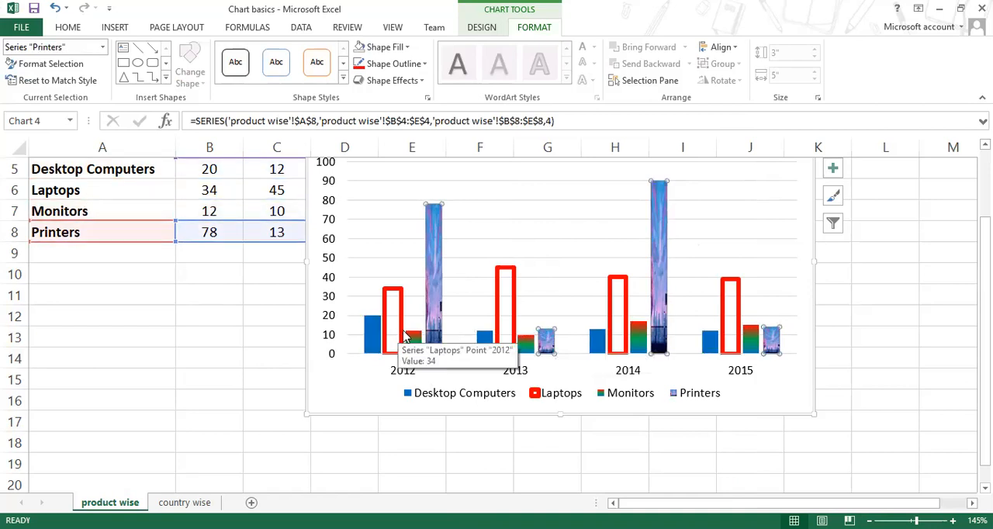
pyautogui.click(401, 341)
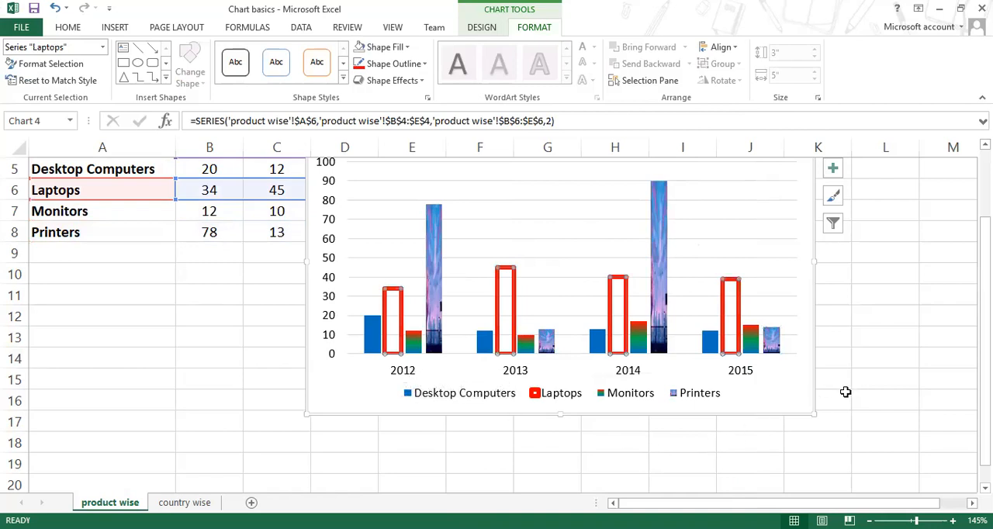
pyautogui.scroll(1, 845, 391)
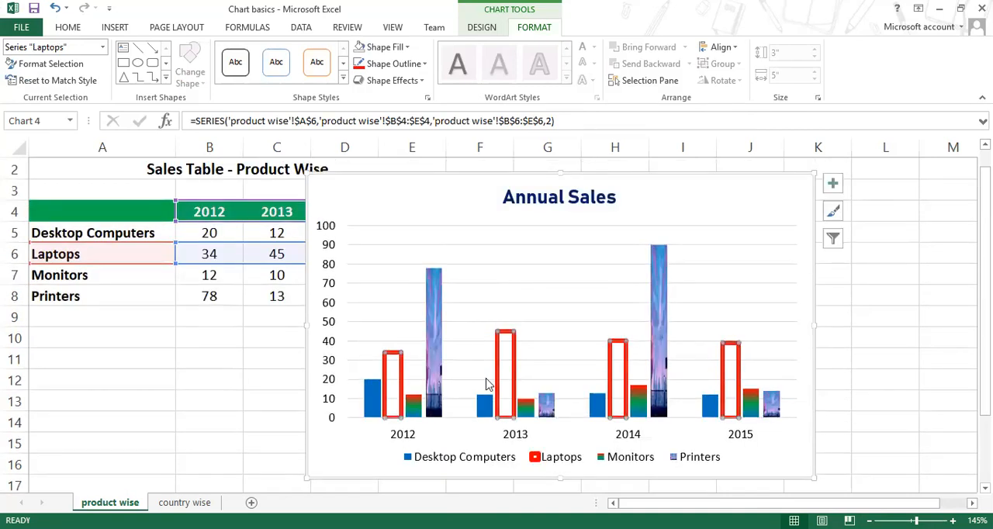
pyautogui.click(374, 405)
pyautogui.click(399, 407)
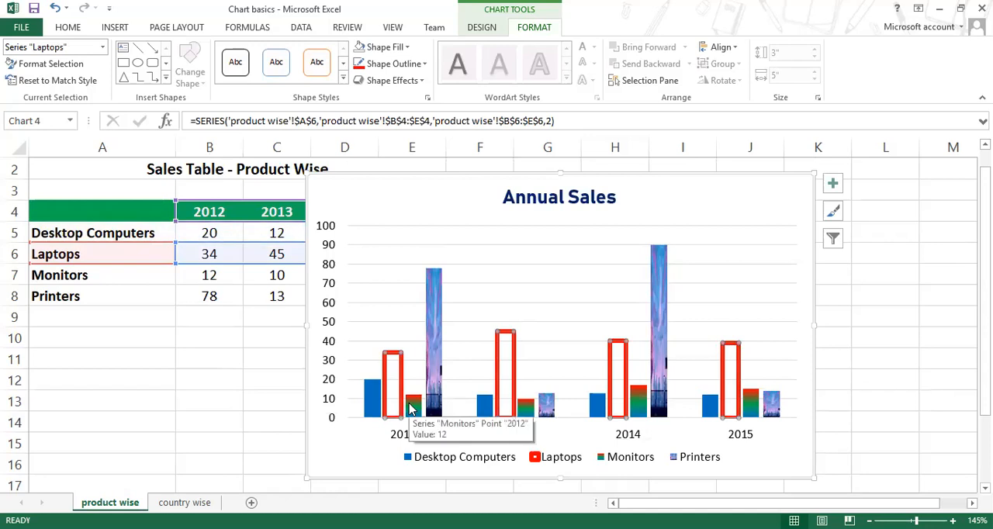
pyautogui.click(412, 407)
pyautogui.click(433, 409)
pyautogui.click(484, 409)
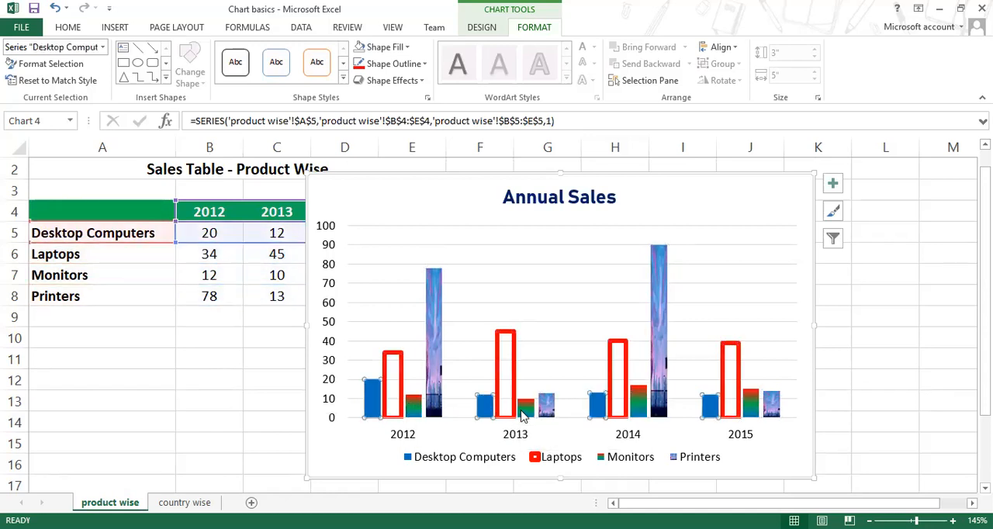
pyautogui.click(523, 411)
pyautogui.click(514, 411)
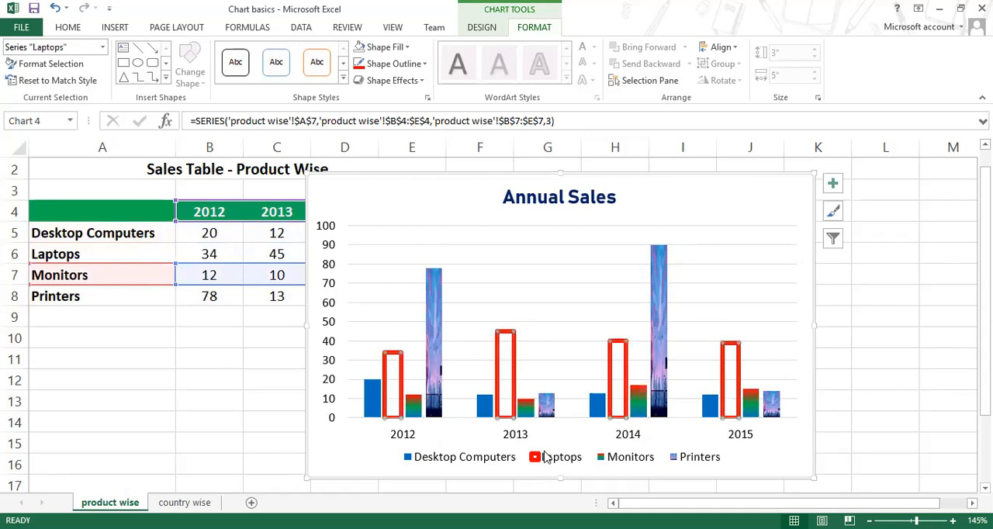
pyautogui.click(665, 405)
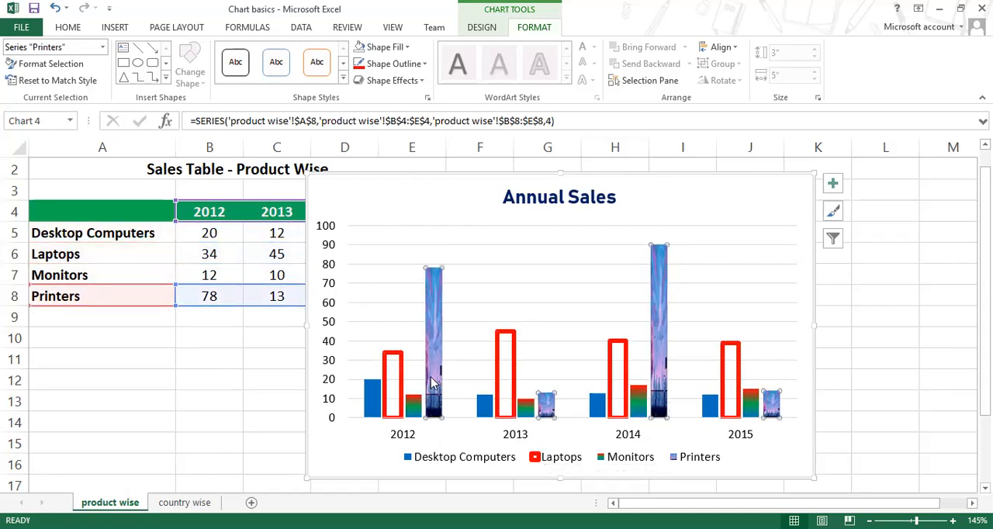
pyautogui.click(400, 378)
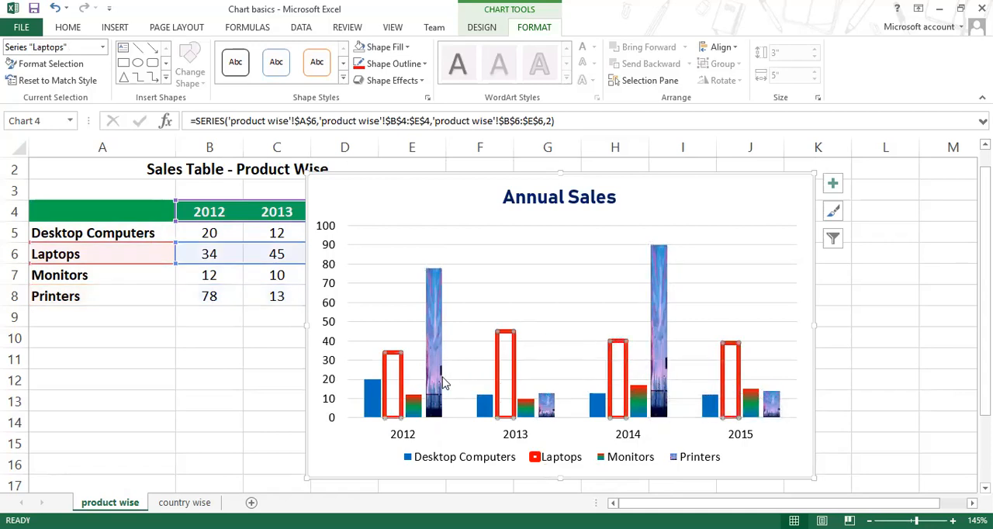
pyautogui.click(435, 371)
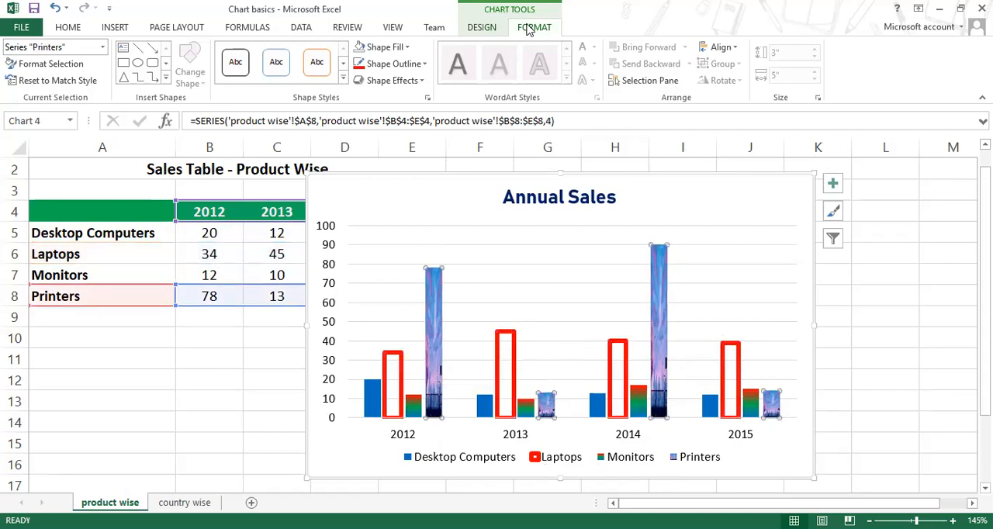
# Step: Preview the Colorful and Monochromatic palettes on the whole chart and apply the second Colorful palette of blues and greys
pyautogui.click(482, 28)
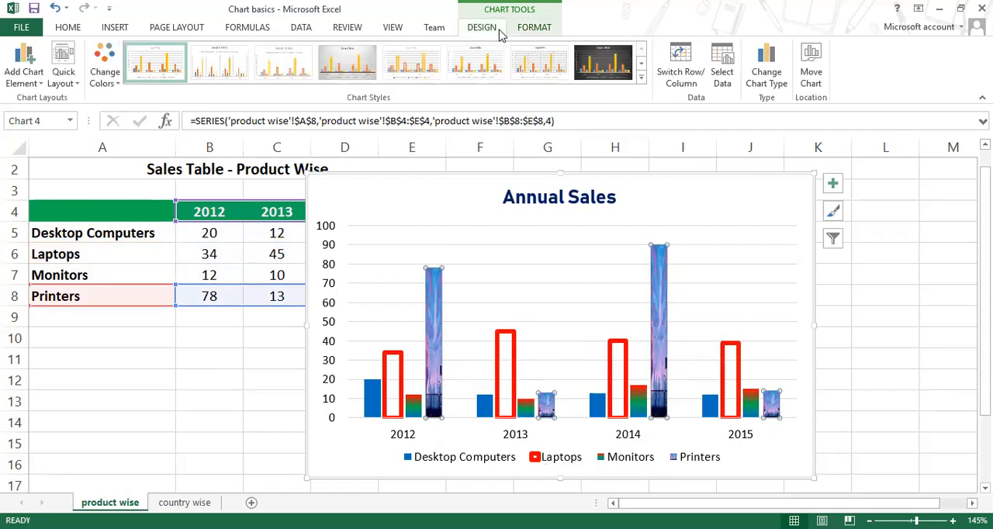
pyautogui.click(454, 178)
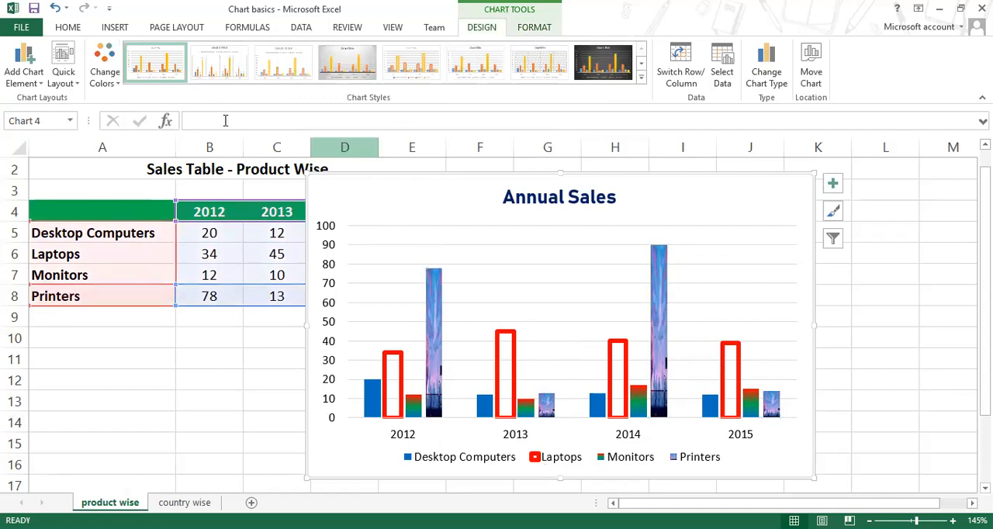
pyautogui.click(105, 78)
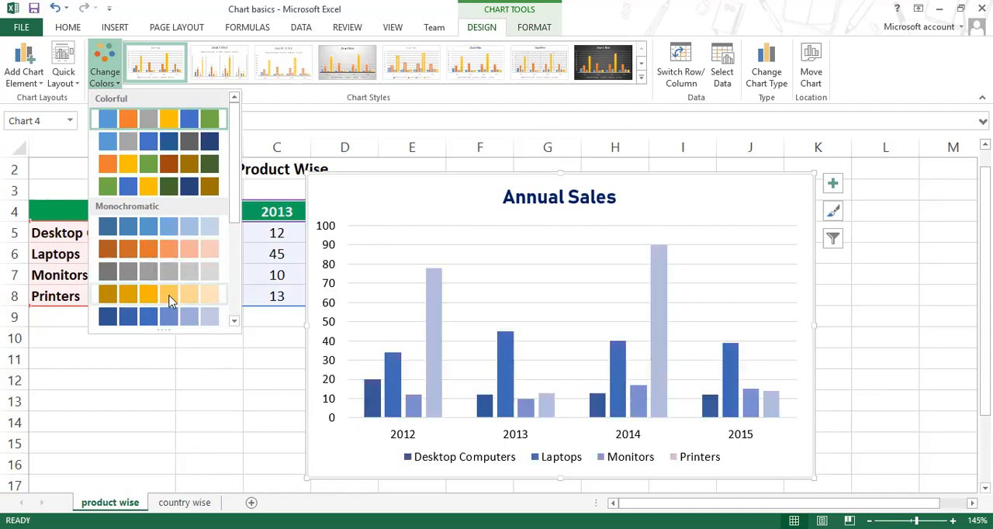
pyautogui.scroll(-3, 171, 297)
pyautogui.scroll(2, 171, 296)
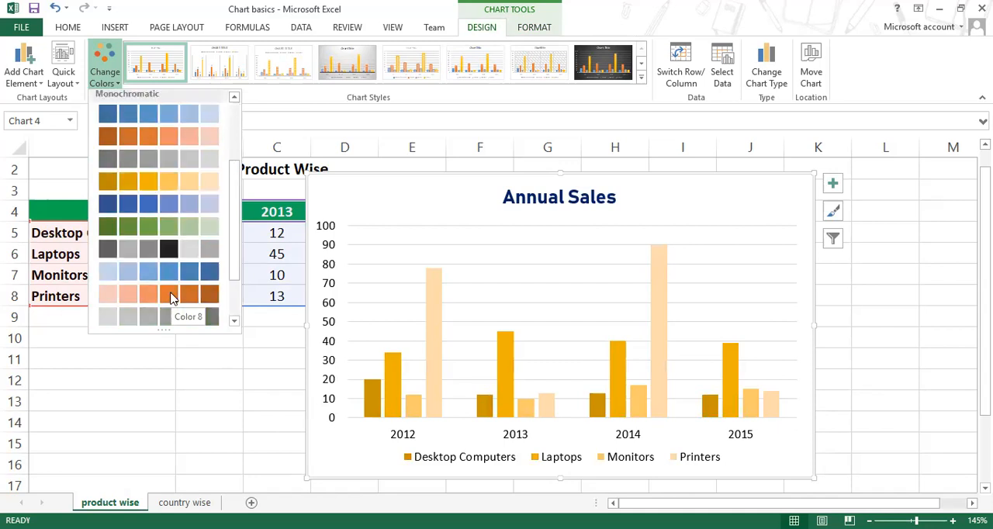
pyautogui.scroll(-2, 171, 296)
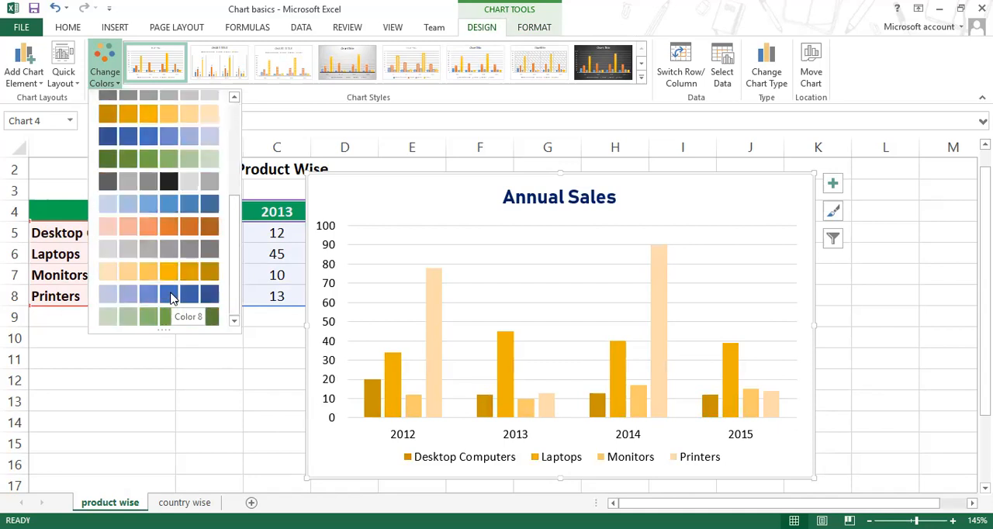
pyautogui.scroll(3, 173, 299)
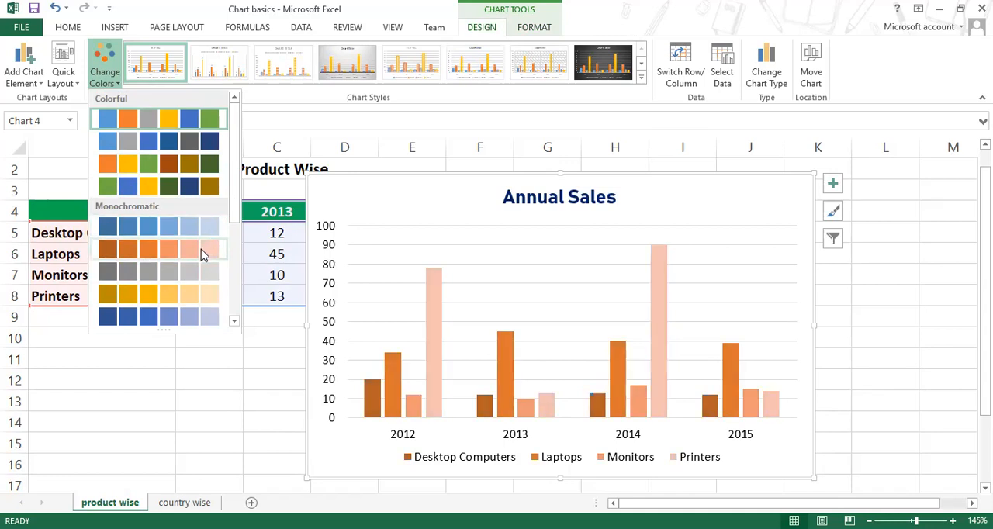
pyautogui.scroll(-3, 195, 314)
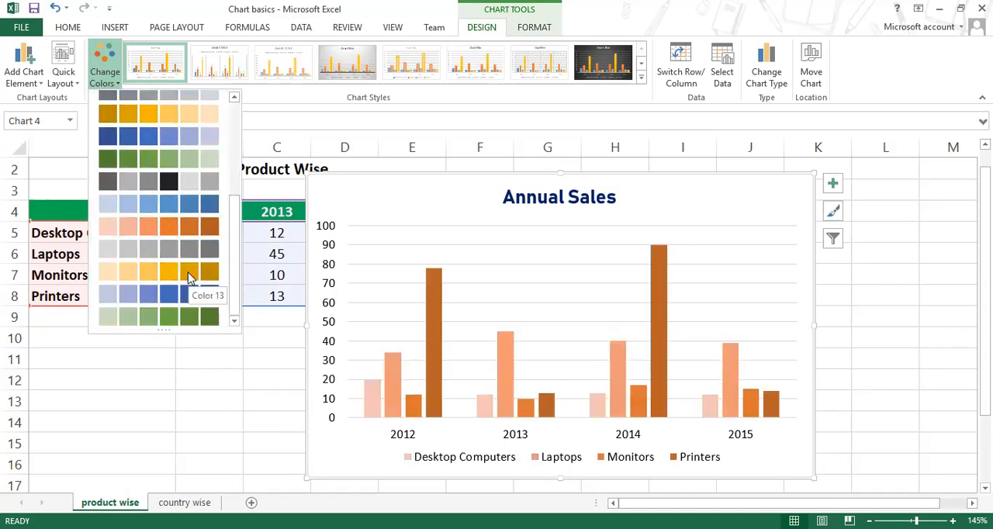
pyautogui.scroll(4, 190, 277)
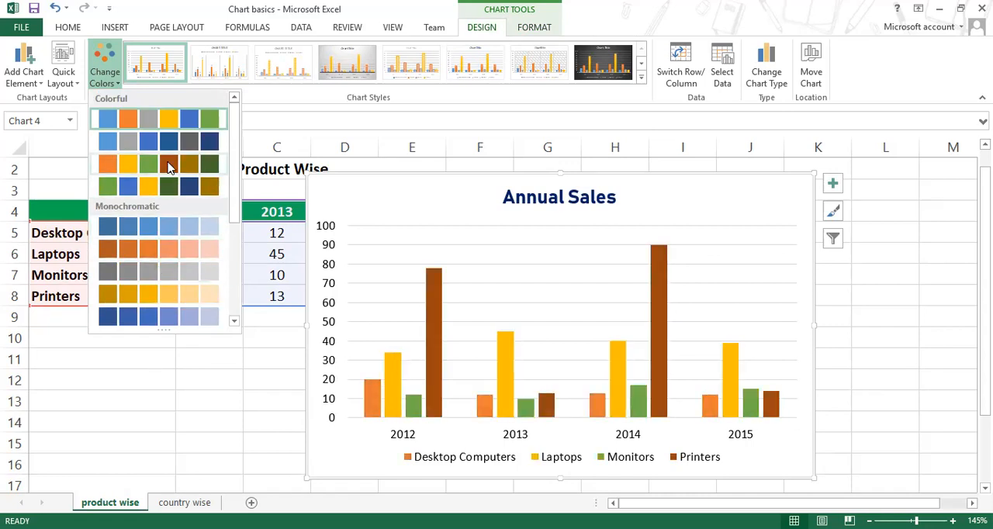
pyautogui.click(316, 305)
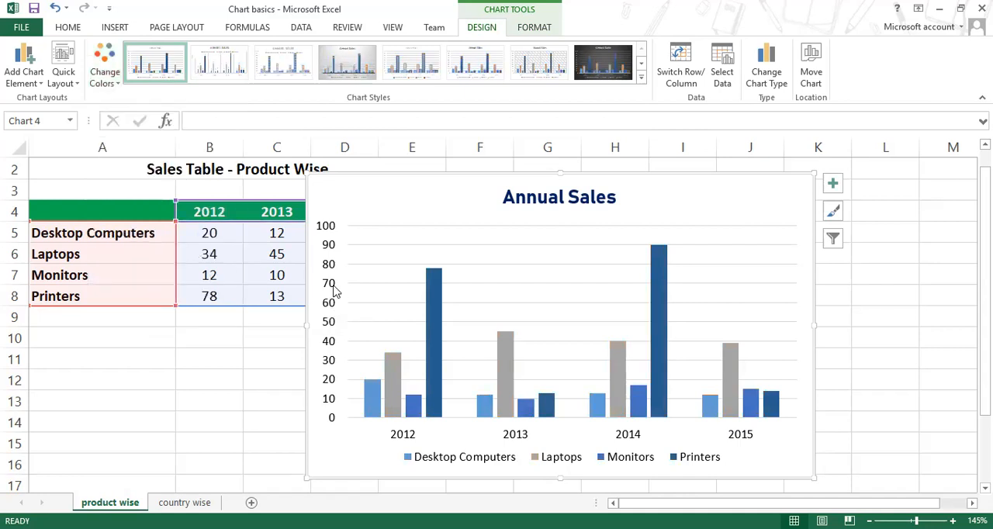
# Step: Recolour the whole chart with the first Monochromatic palette, dark to light blue, and leave the whole chart selected
pyautogui.click(106, 76)
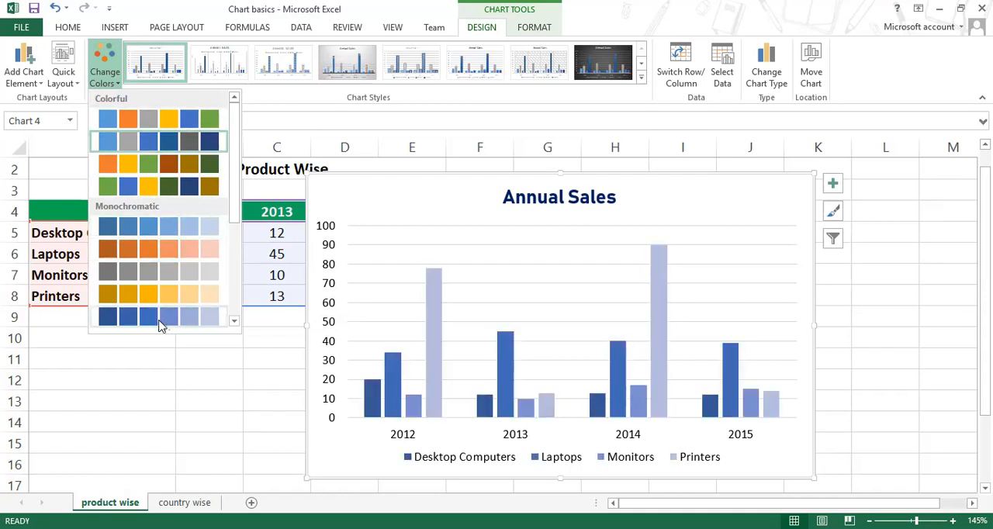
pyautogui.click(168, 226)
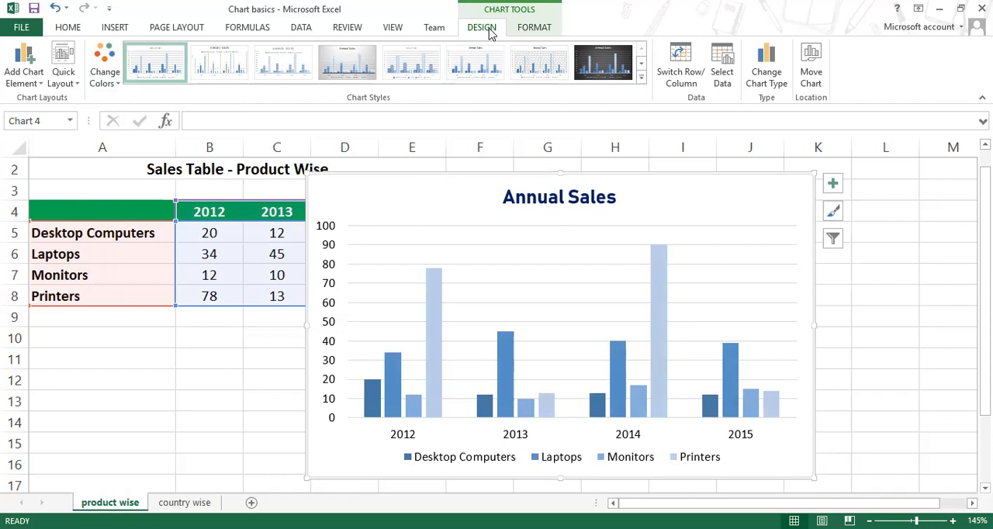
pyautogui.click(116, 82)
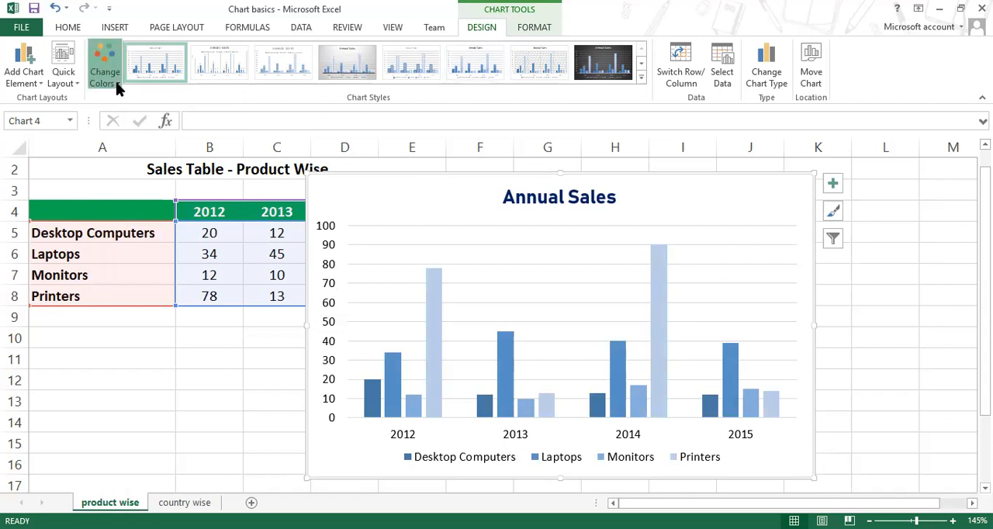
pyautogui.click(392, 7)
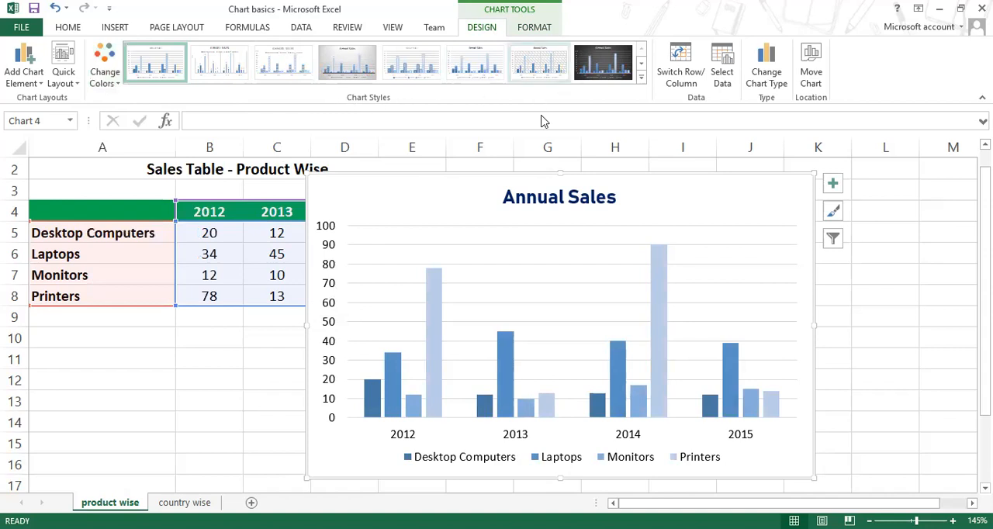
pyautogui.click(435, 302)
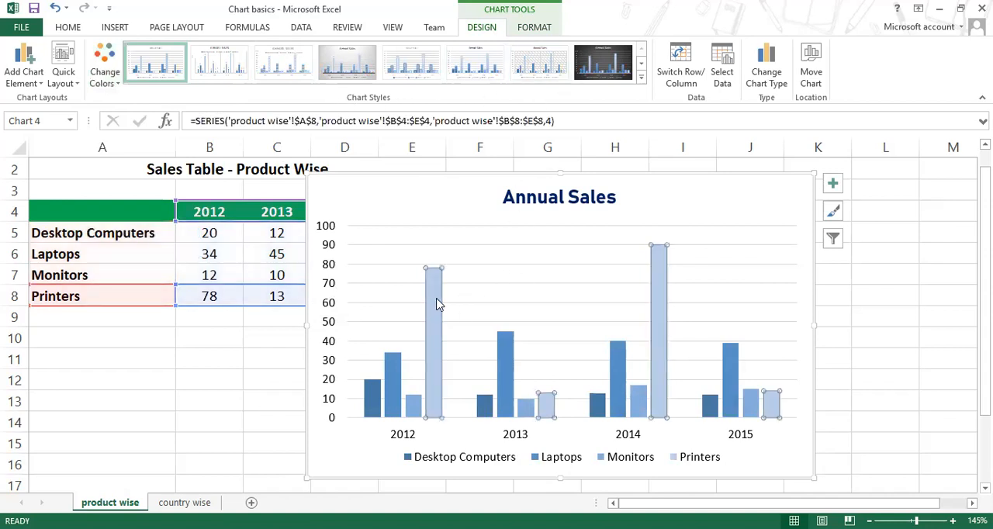
pyautogui.click(456, 181)
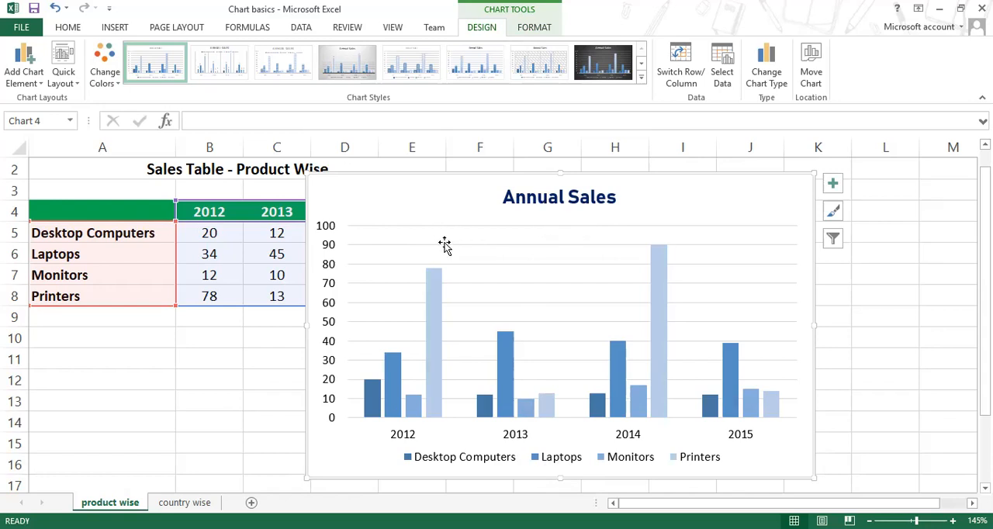
# Step: Try the dark Style 12 on the chart and switch to the light style with fading bars and a capitalised title
pyautogui.moveTo(504, 368)
pyautogui.click(642, 78)
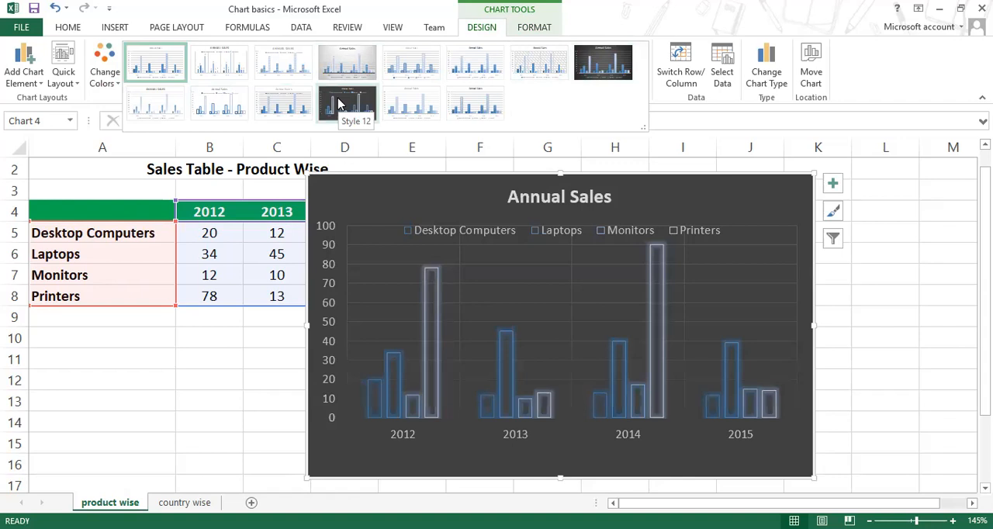
pyautogui.click(337, 105)
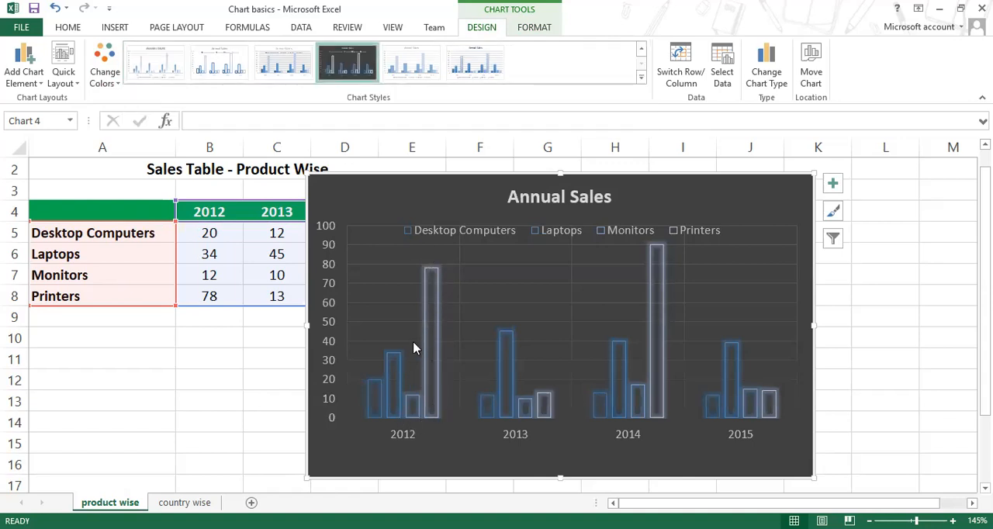
pyautogui.click(411, 63)
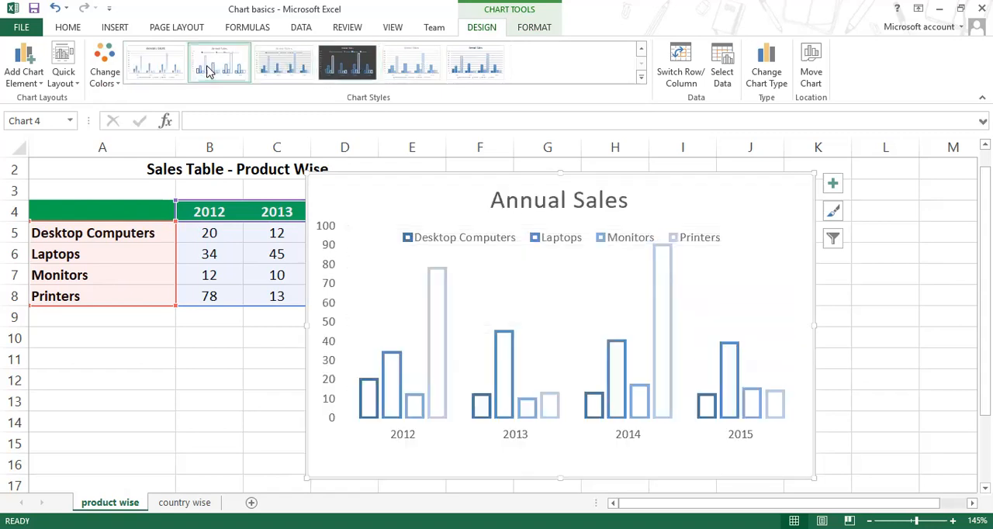
pyautogui.click(181, 68)
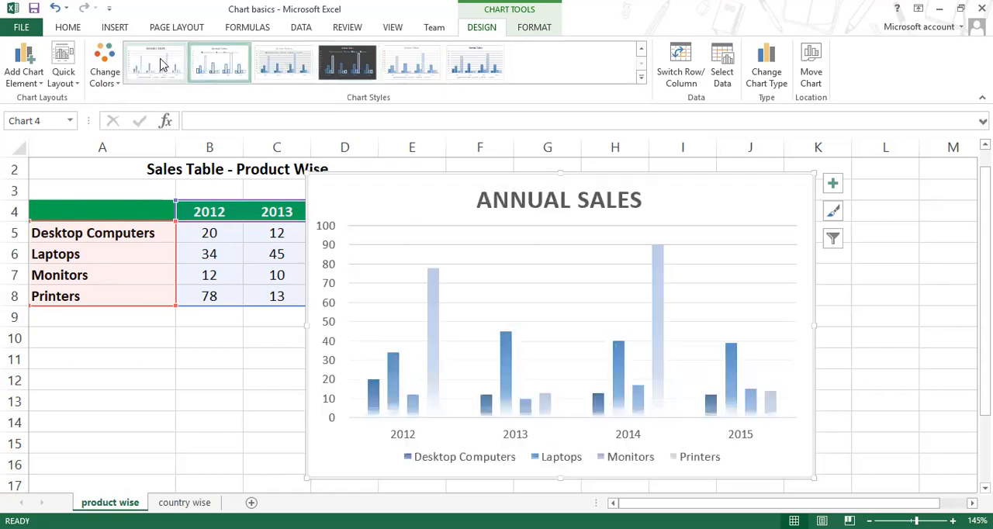
# Step: Try the grey gradient-background chart style and the first plain chart style, and undo both style changes
pyautogui.click(644, 80)
pyautogui.click(335, 56)
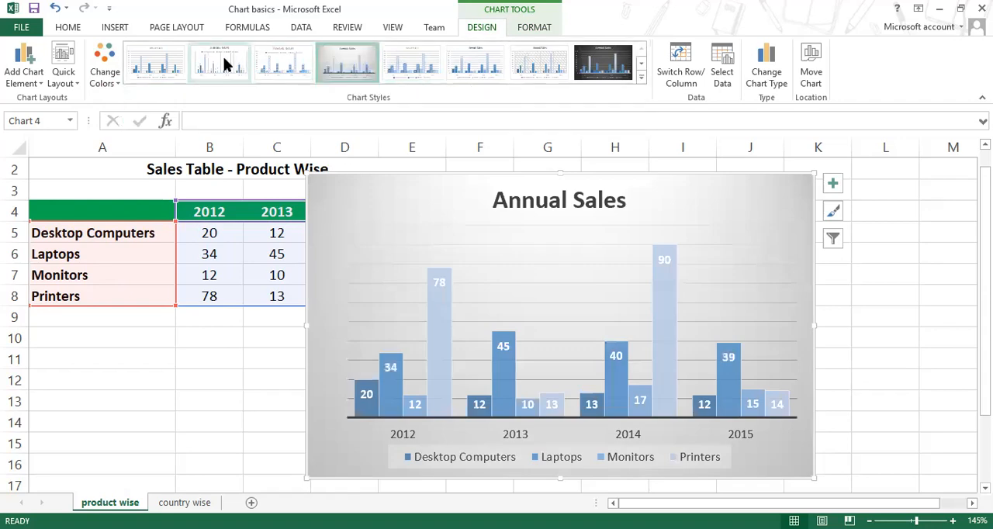
pyautogui.click(180, 67)
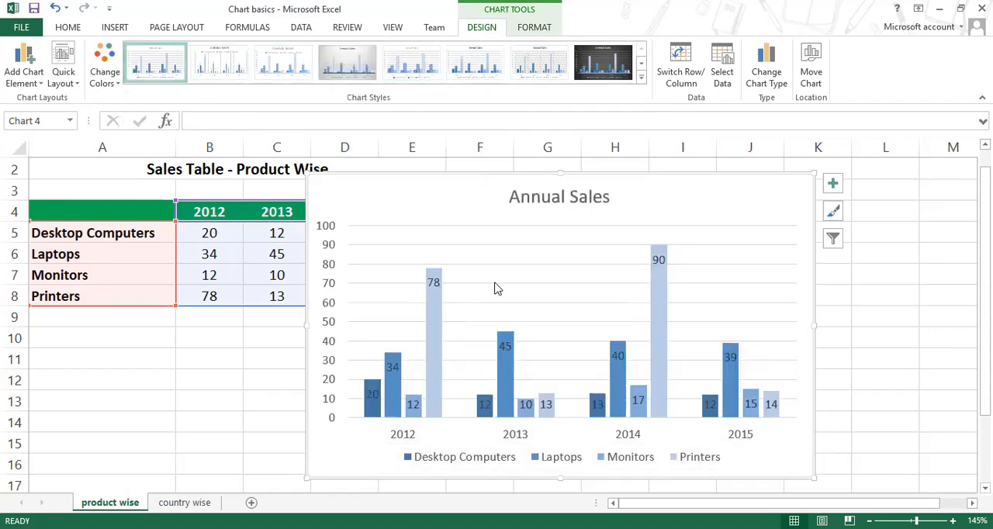
pyautogui.click(434, 28)
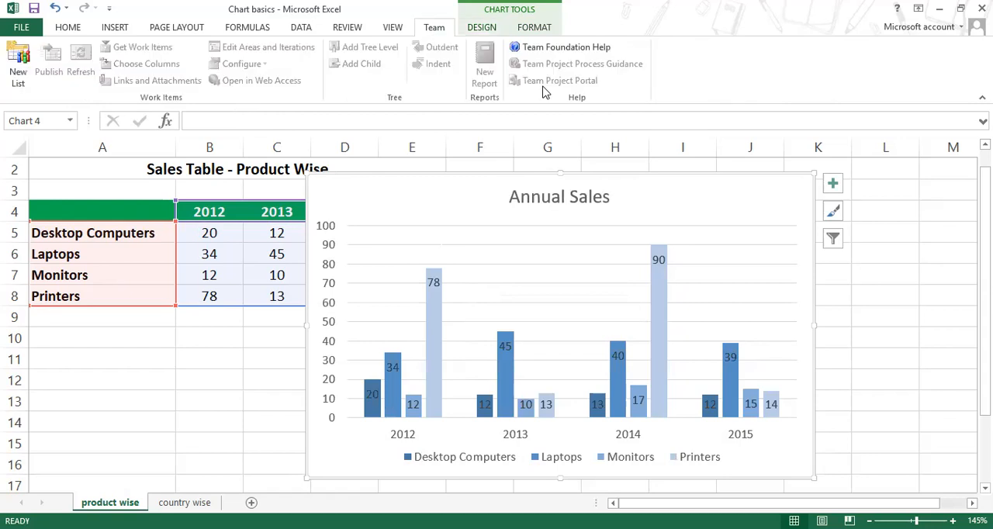
pyautogui.click(482, 32)
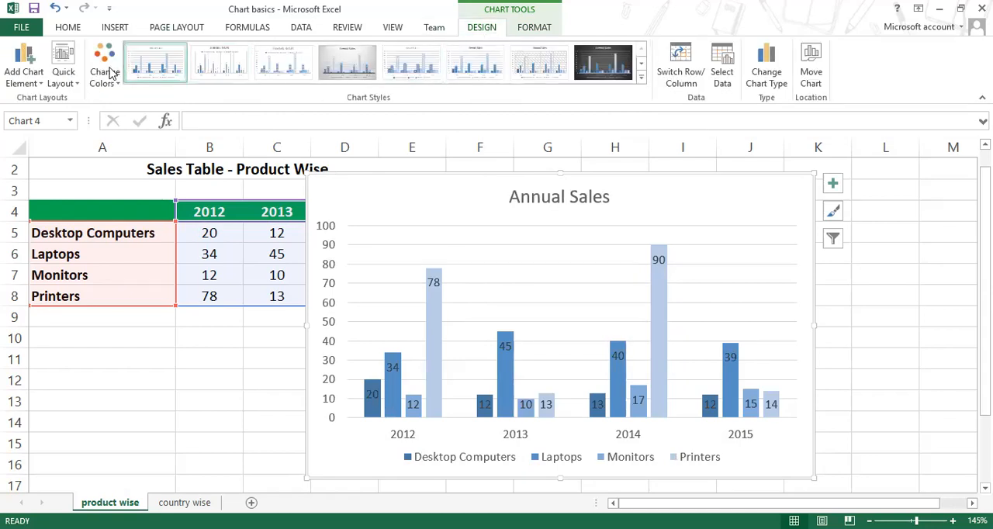
pyautogui.click(52, 7)
pyautogui.click(52, 6)
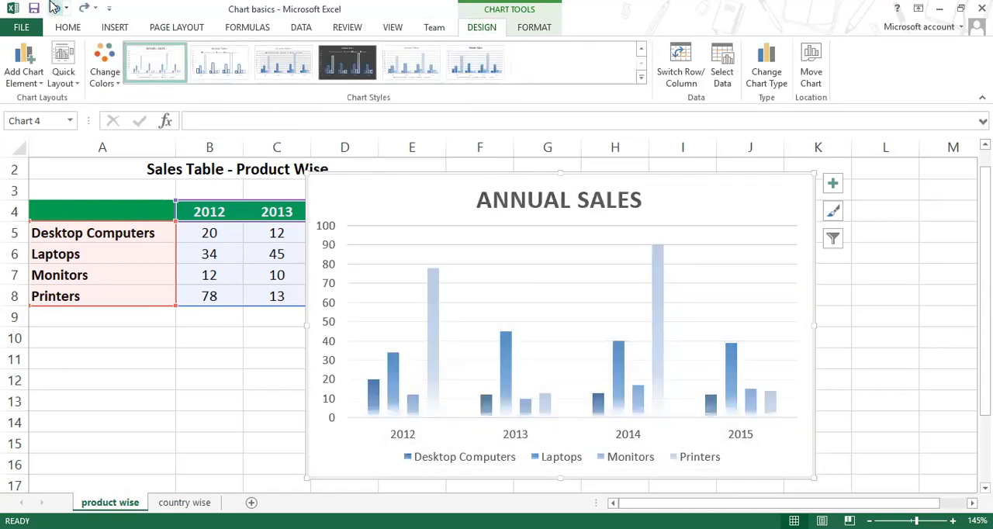
# Step: Undo the remaining chart style changes back to the plain white chart with the bold dark blue title
pyautogui.click(53, 6)
pyautogui.click(53, 6)
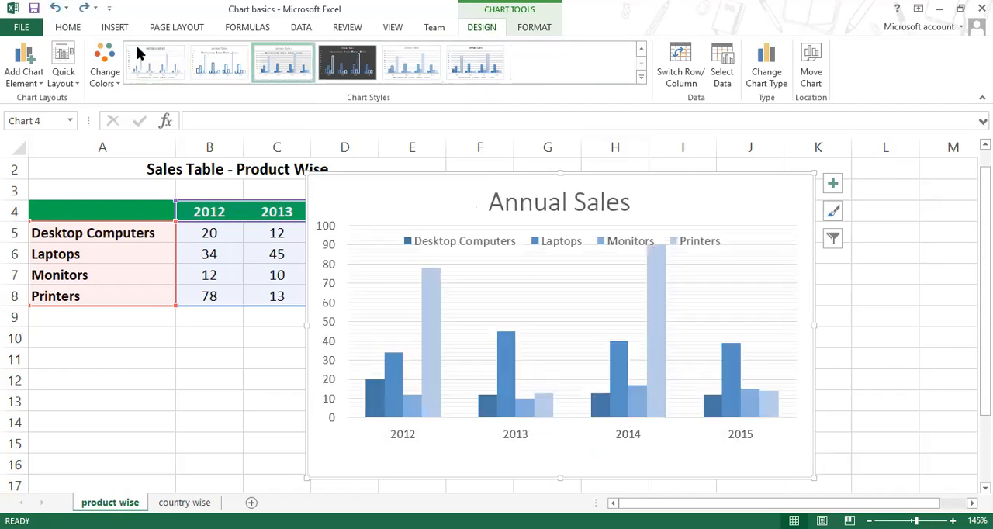
pyautogui.click(53, 8)
pyautogui.click(54, 8)
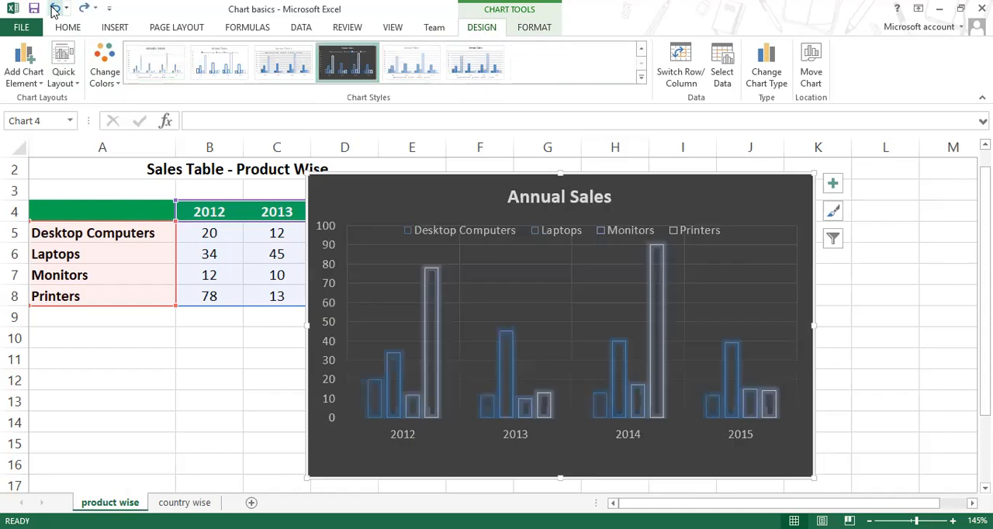
pyautogui.click(54, 8)
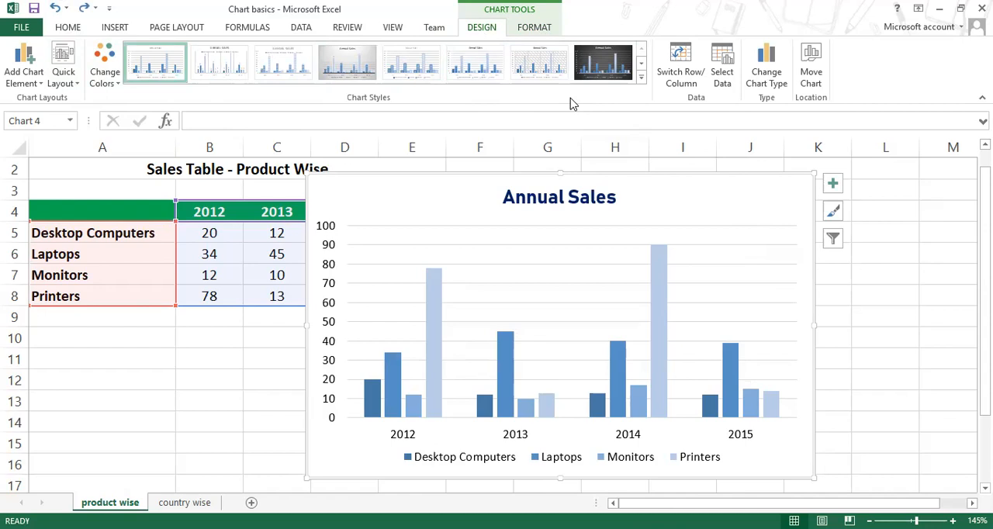
# Step: Review the chart formatting options by selecting the plot area, chart area, Printers series and major gridlines in turn
pyautogui.click(539, 28)
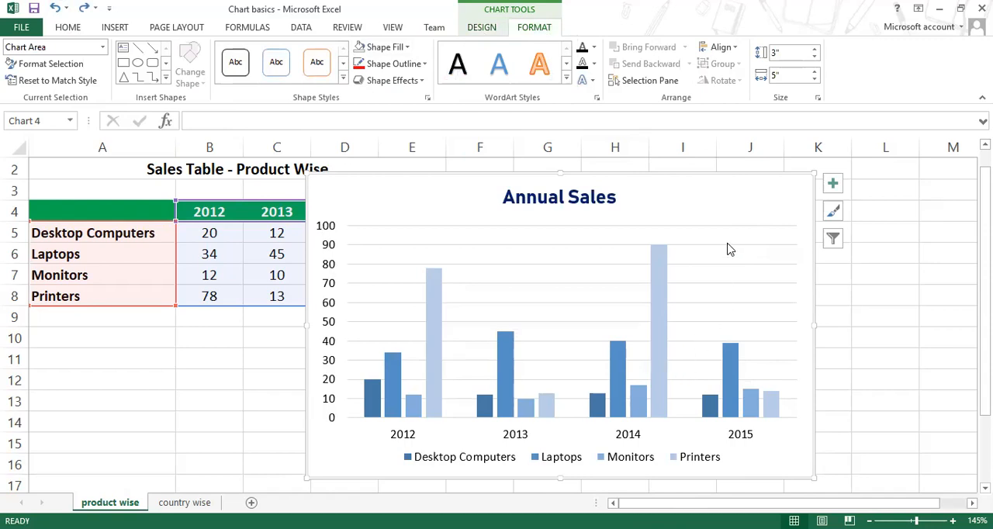
pyautogui.click(481, 29)
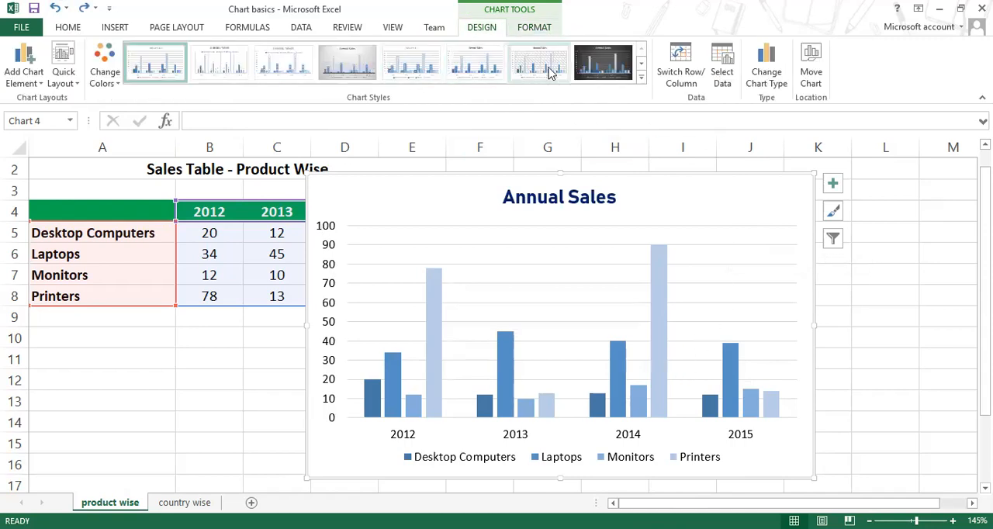
pyautogui.click(535, 28)
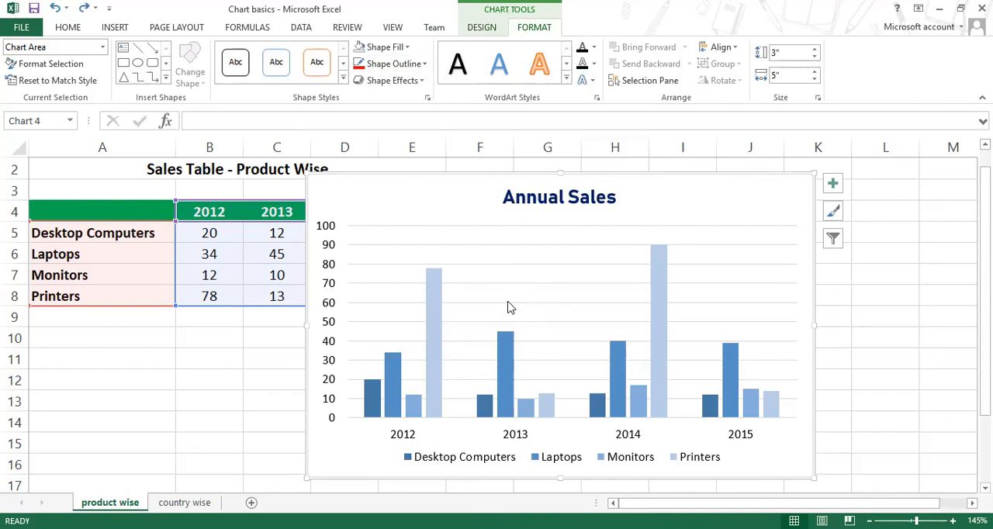
pyautogui.click(502, 259)
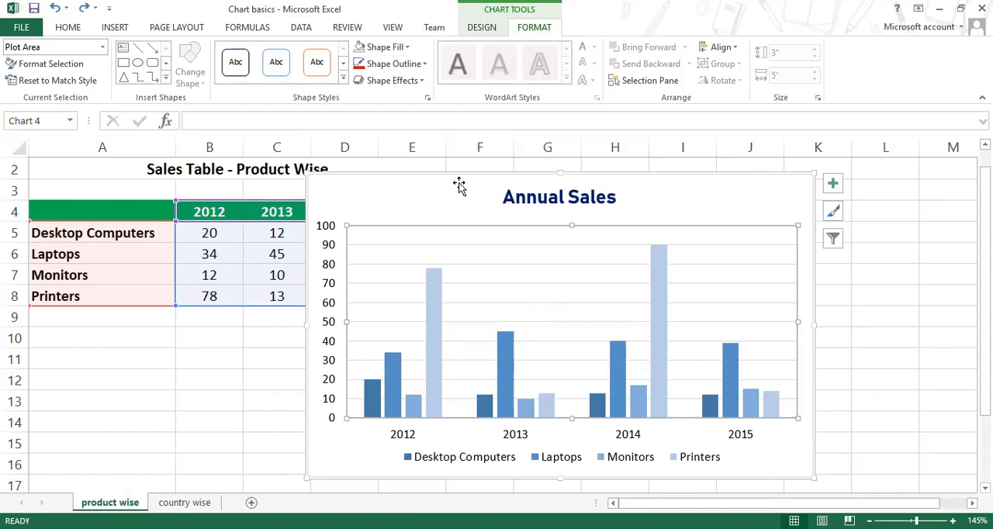
pyautogui.click(459, 186)
pyautogui.click(438, 293)
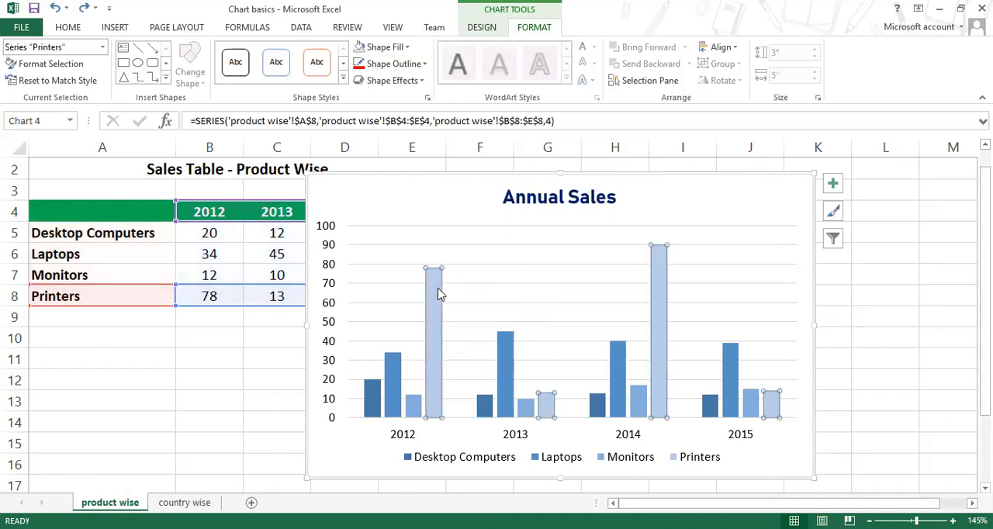
pyautogui.click(378, 283)
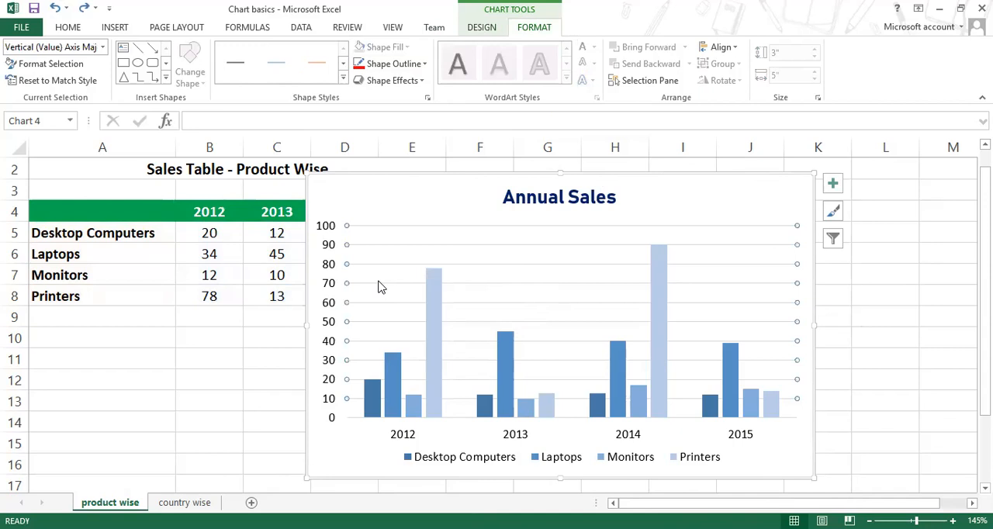
# Step: Apply a gradient fill to the chart area and remove the middle green gradient stop
pyautogui.click(415, 204)
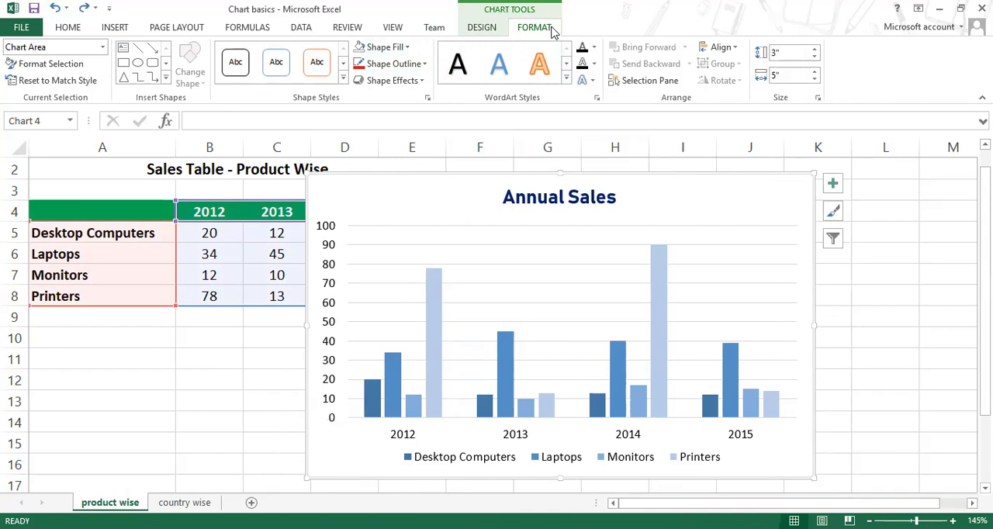
pyautogui.click(405, 48)
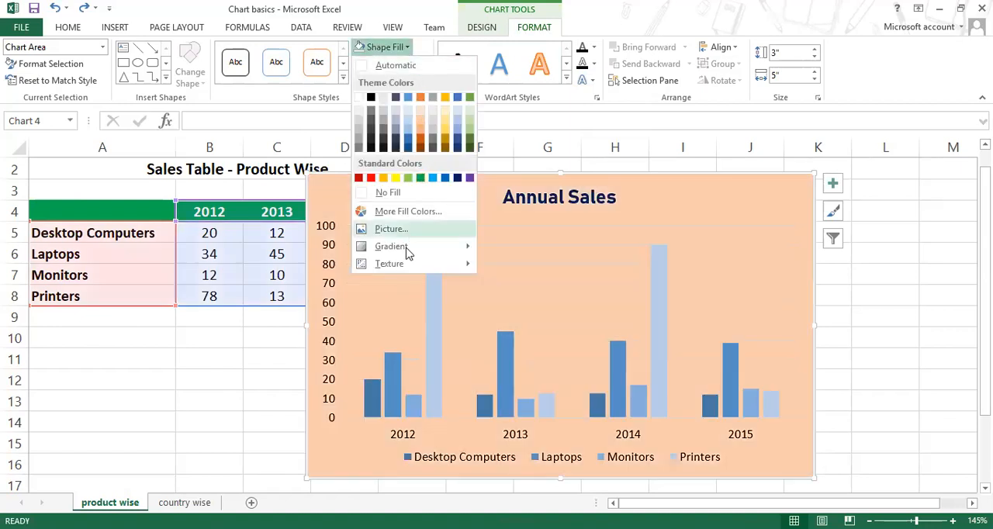
pyautogui.moveTo(411, 252)
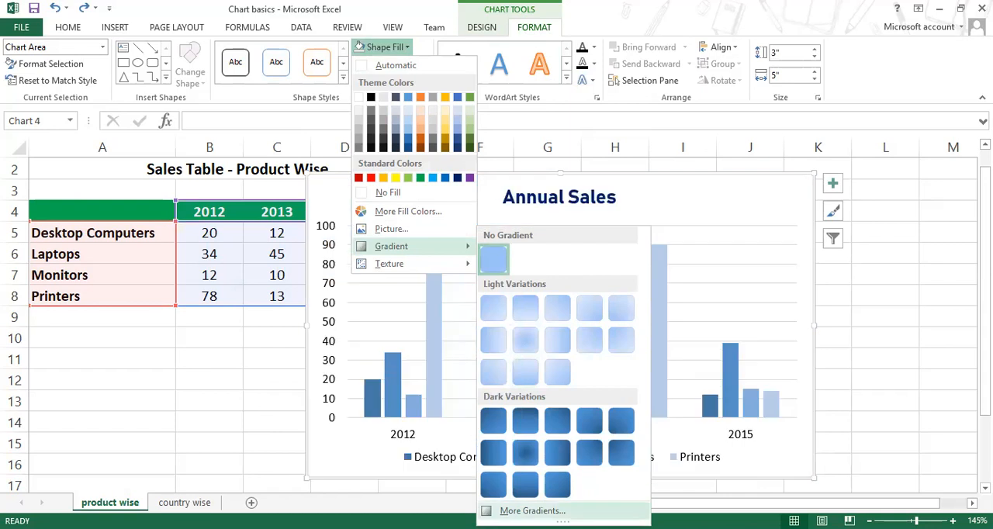
pyautogui.click(533, 511)
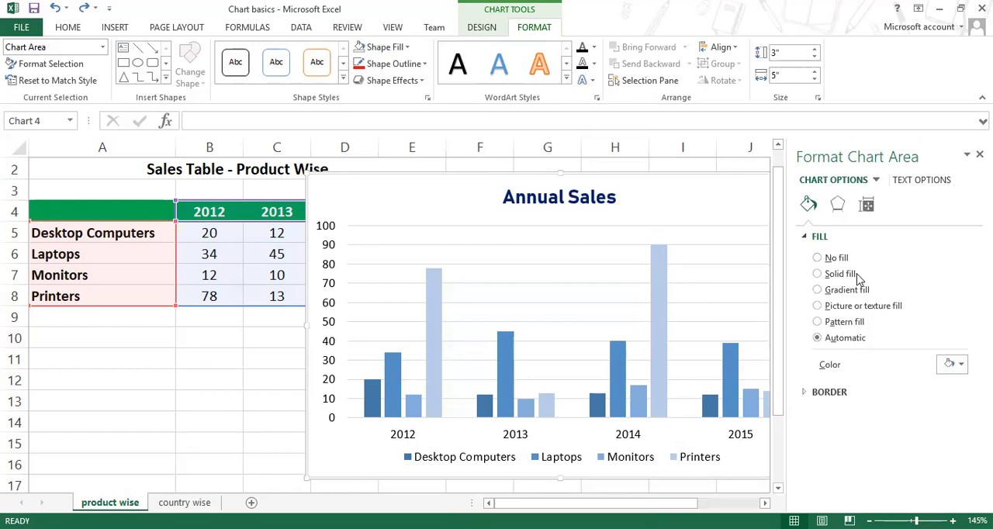
pyautogui.click(818, 289)
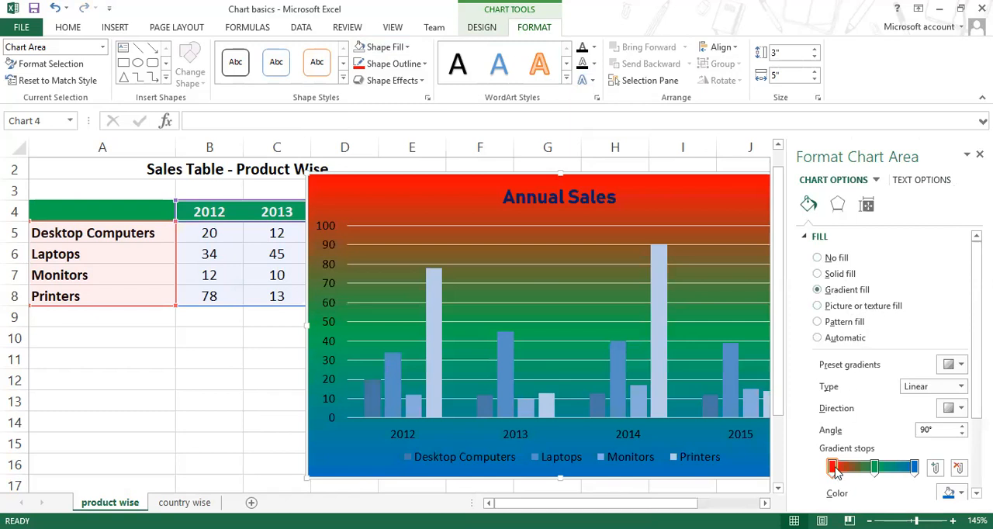
pyautogui.click(874, 468)
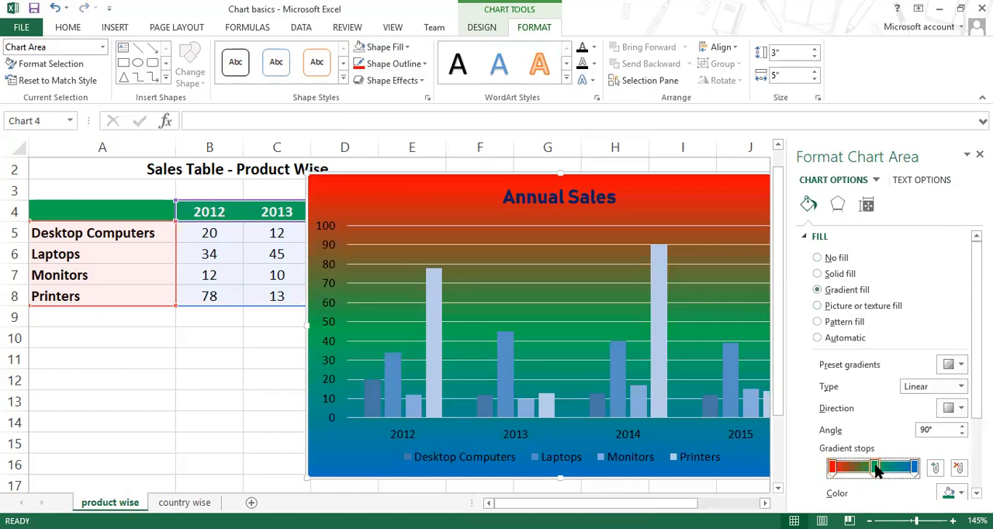
pyautogui.moveTo(875, 470); pyautogui.dragTo(878, 496)
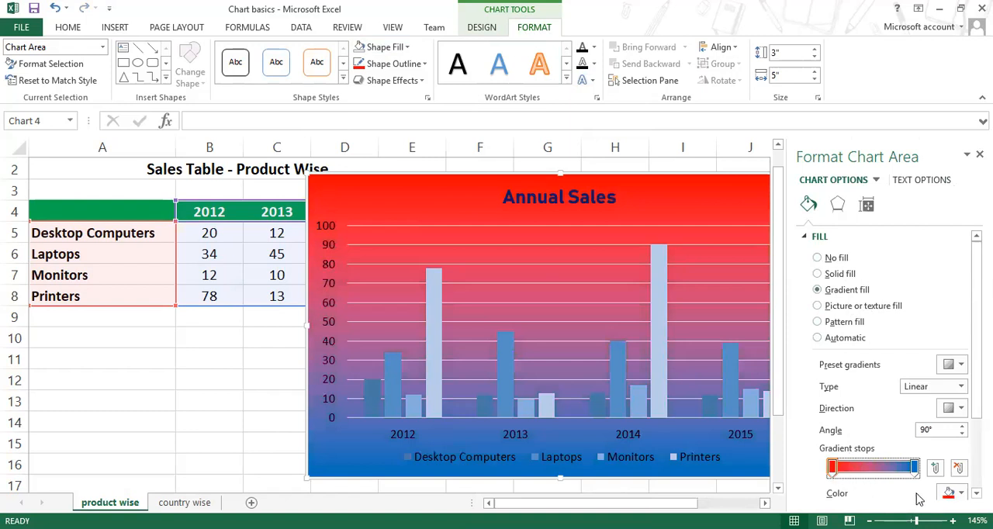
# Step: Change the first gradient stop from red to Dark Blue and darken it to RGB 0, 15, 46
pyautogui.click(960, 495)
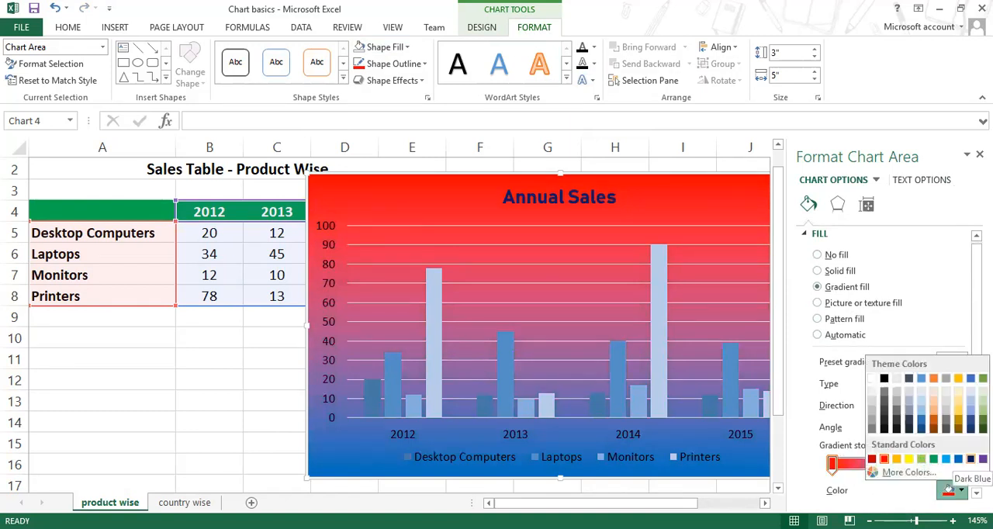
pyautogui.click(971, 458)
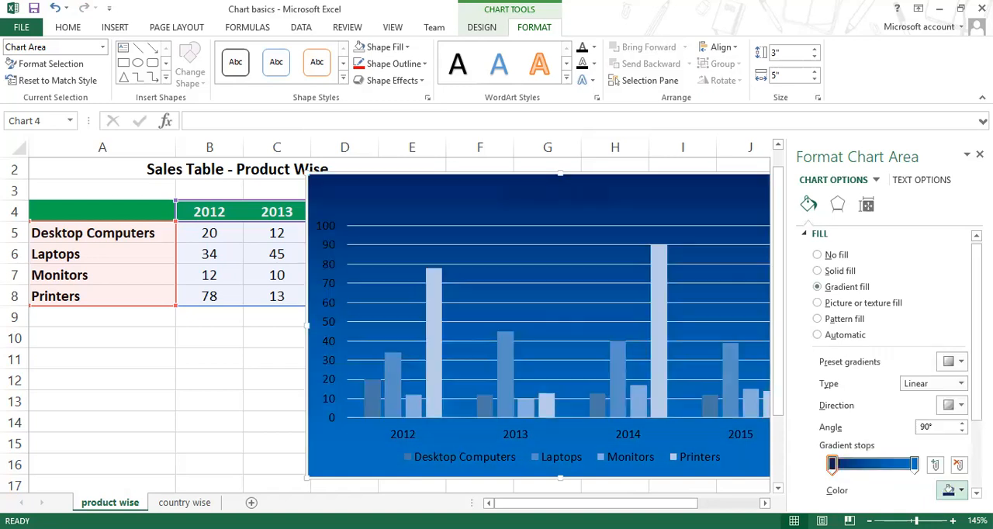
pyautogui.click(961, 489)
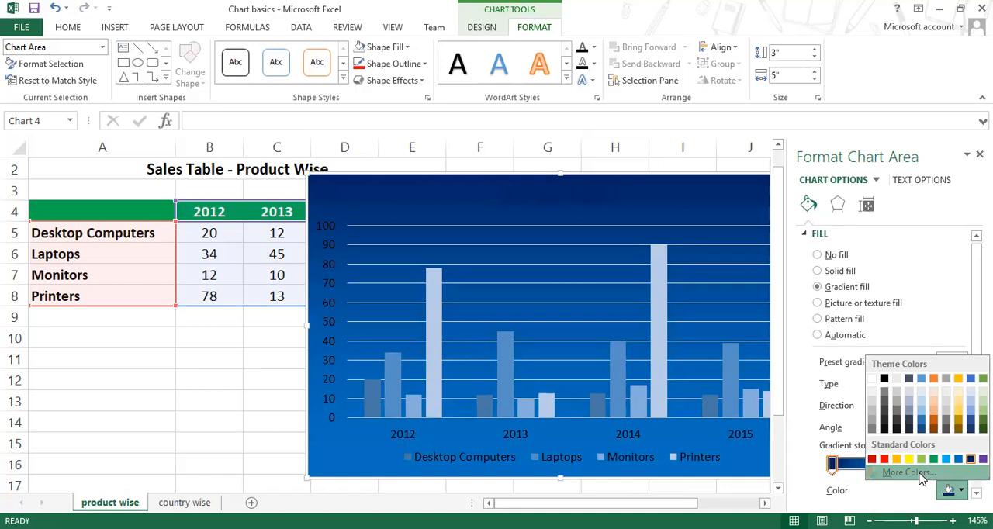
pyautogui.click(905, 473)
pyautogui.moveTo(706, 144); pyautogui.dragTo(706, 158)
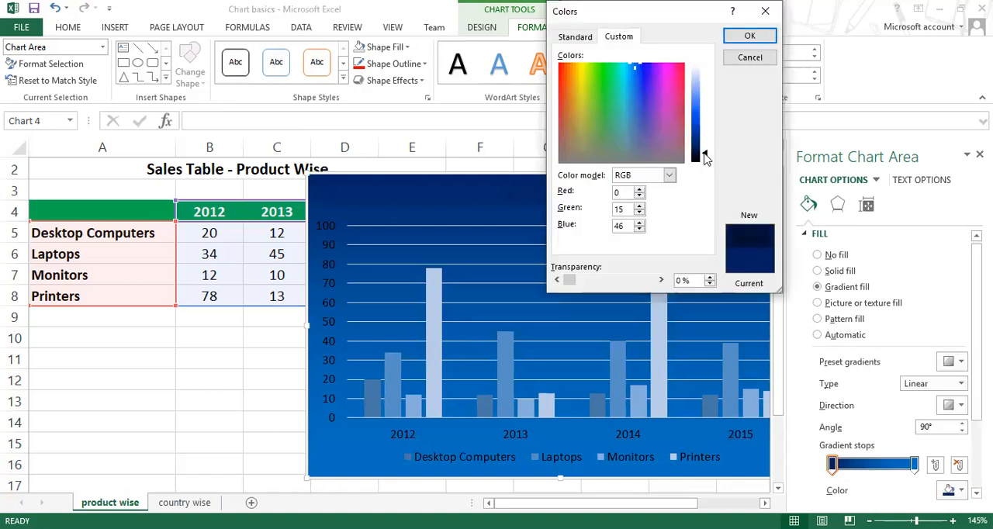
pyautogui.click(749, 35)
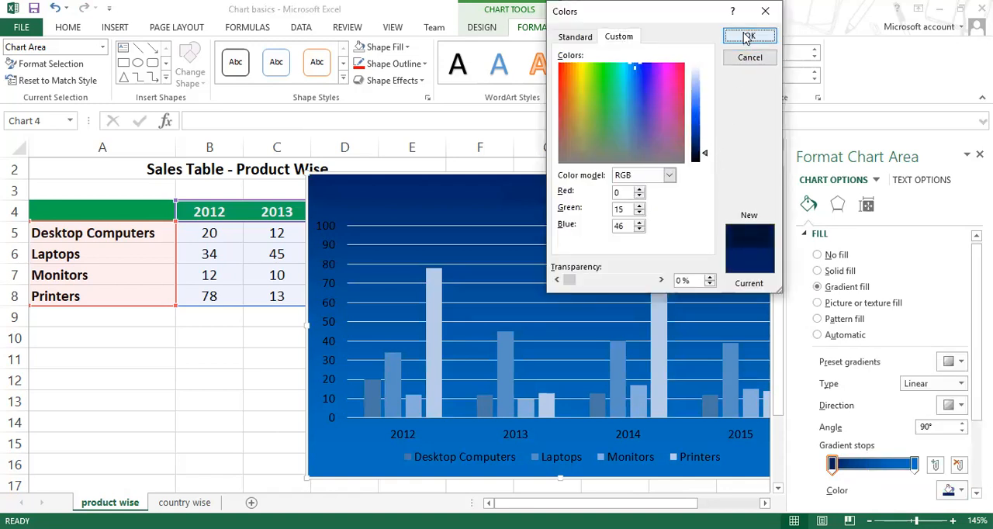
# Step: Darken the last gradient stop's blue to RGB 0, 79, 138
pyautogui.click(916, 467)
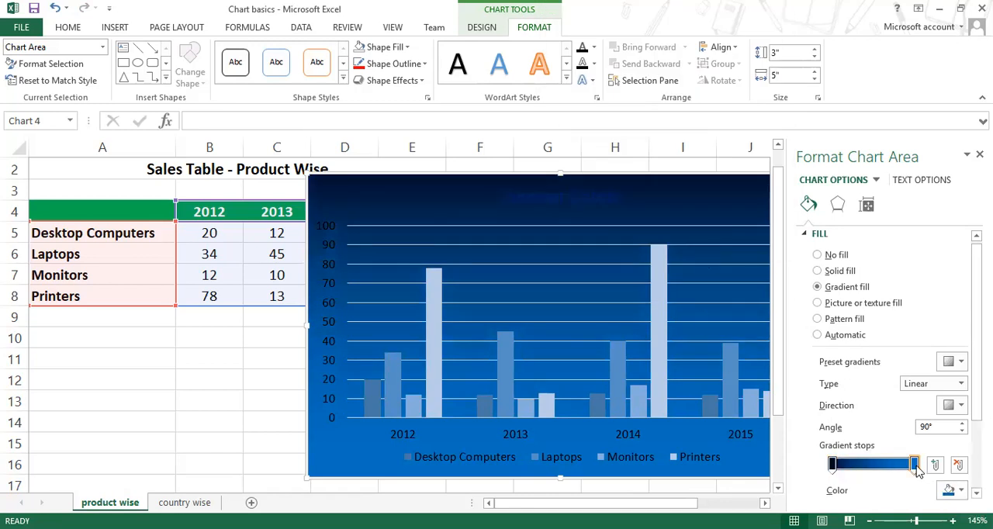
pyautogui.click(962, 491)
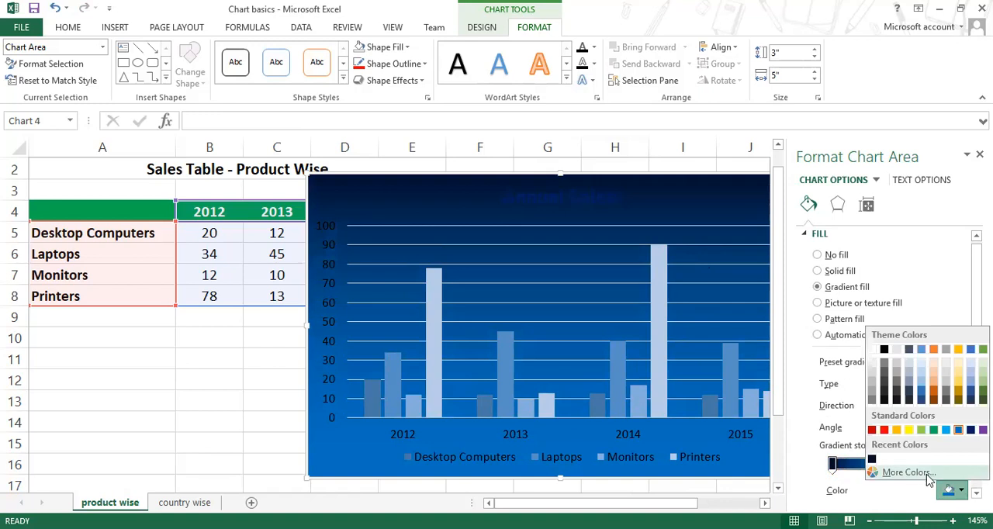
pyautogui.moveTo(706, 125); pyautogui.dragTo(707, 136)
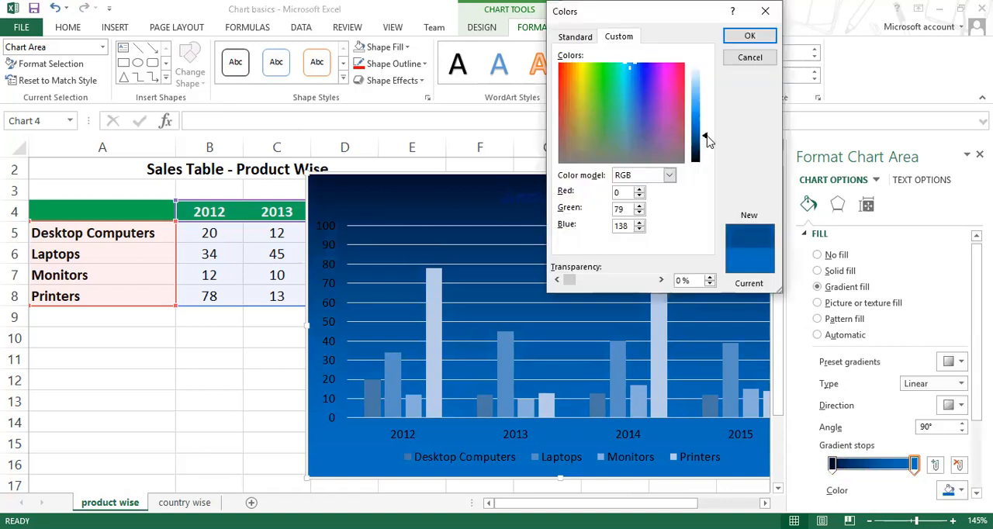
pyautogui.click(749, 35)
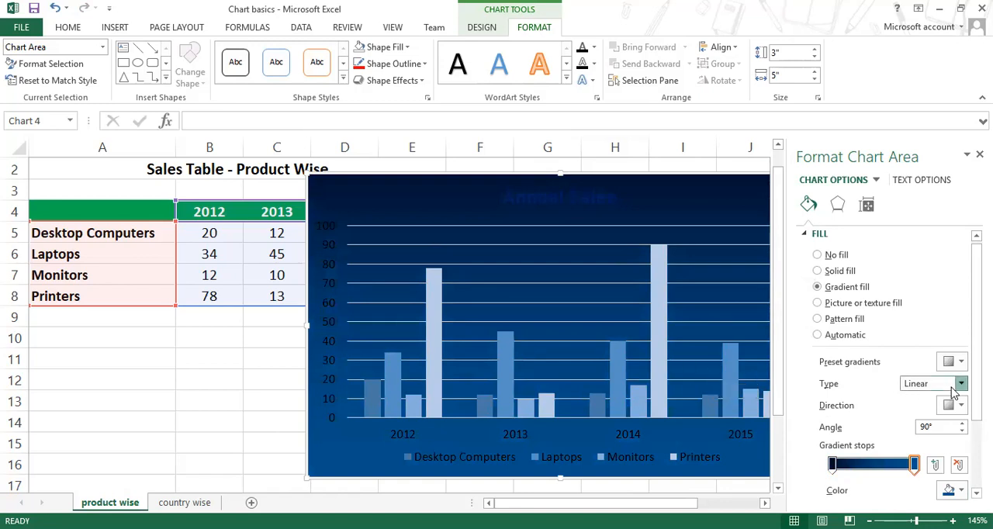
# Step: Check the gradient types and set the linear gradient's direction to Linear Down
pyautogui.click(960, 384)
pyautogui.click(955, 390)
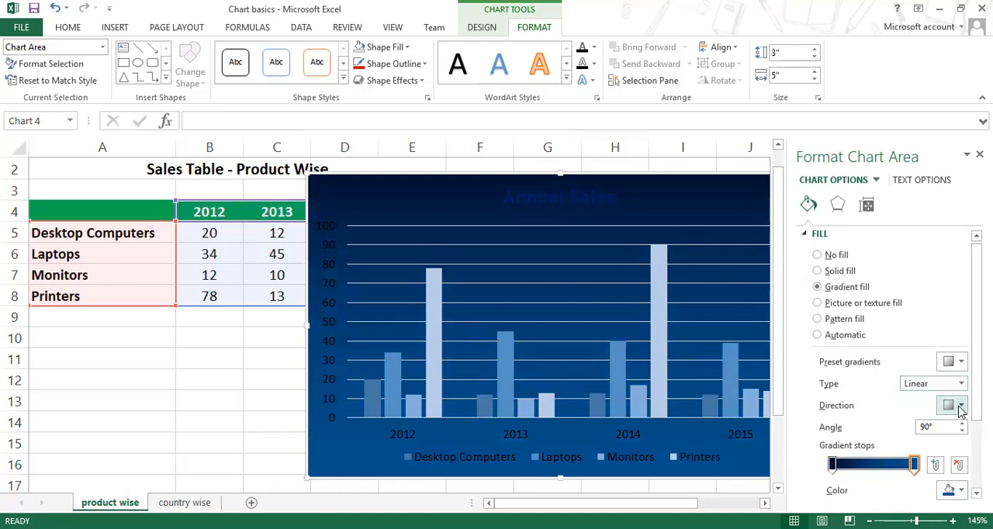
pyautogui.click(959, 408)
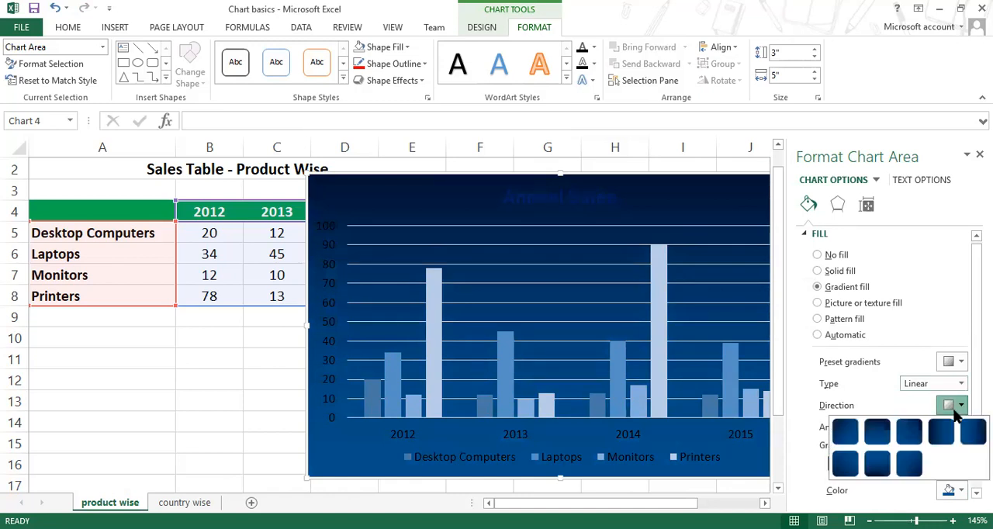
pyautogui.click(878, 434)
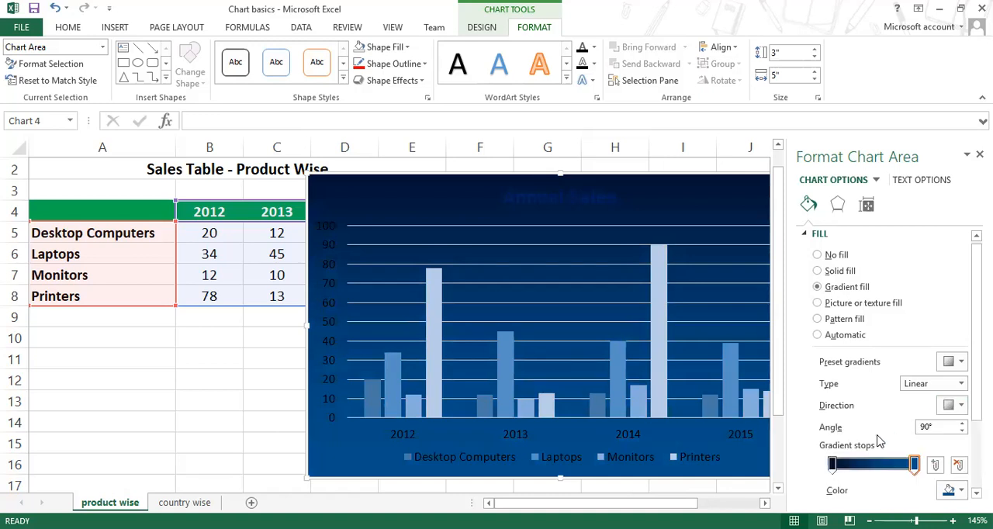
# Step: Set the chart area's gradient type to Radial, spreading from the centre
pyautogui.click(961, 384)
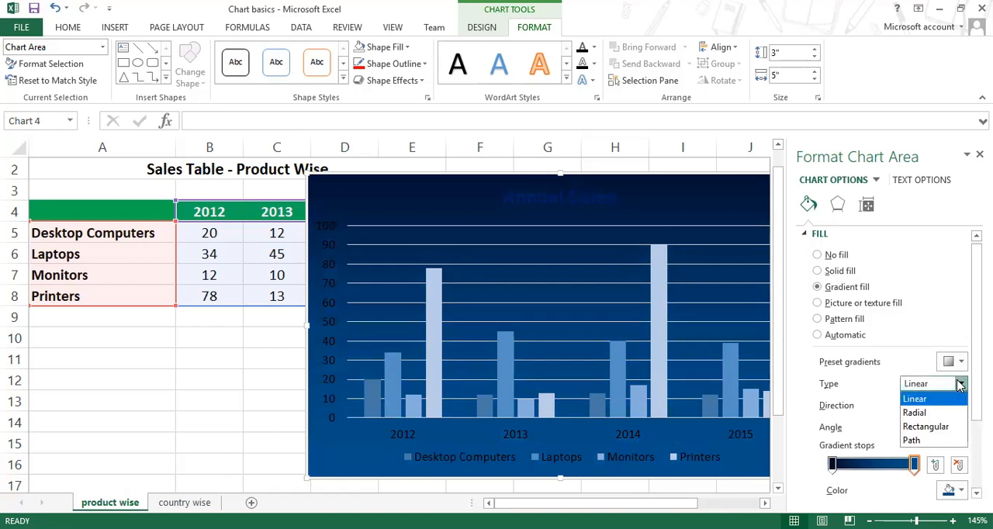
pyautogui.click(914, 413)
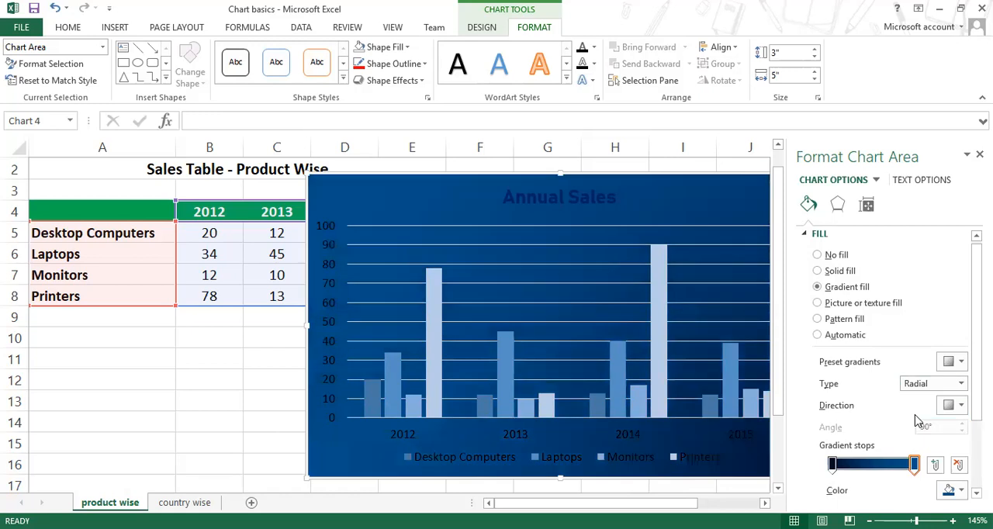
pyautogui.click(959, 405)
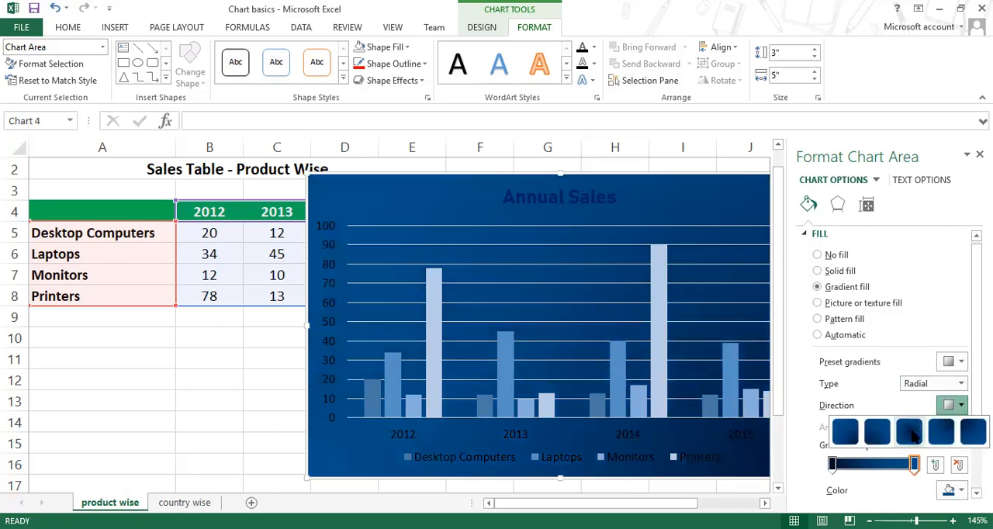
pyautogui.click(911, 434)
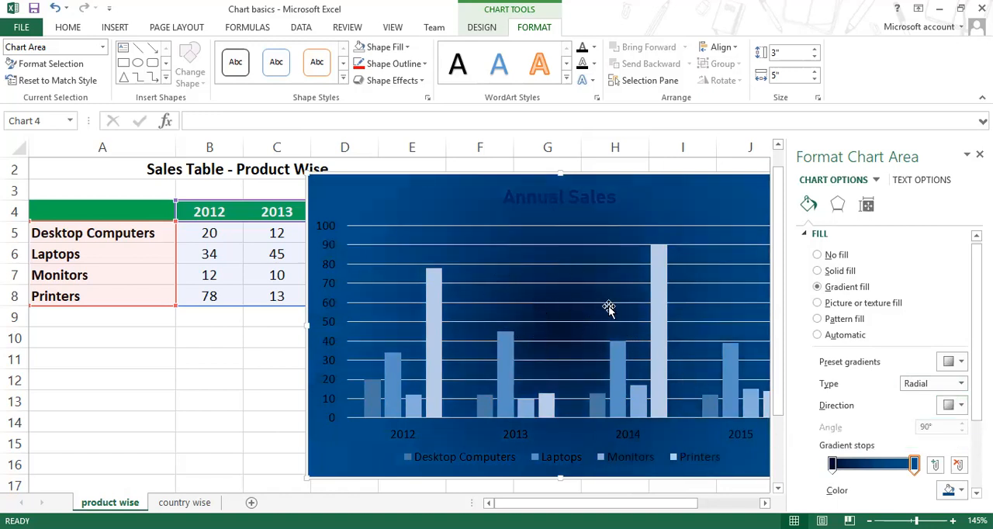
# Step: Swap the two gradient stops so the lighter blue comes first and the darkest blue last
pyautogui.moveTo(918, 466)
pyautogui.mouseDown()
pyautogui.moveTo(859, 465)
pyautogui.moveTo(916, 466)
pyautogui.mouseUp()
pyautogui.click(853, 465)
pyautogui.moveTo(851, 465); pyautogui.dragTo(832, 466)
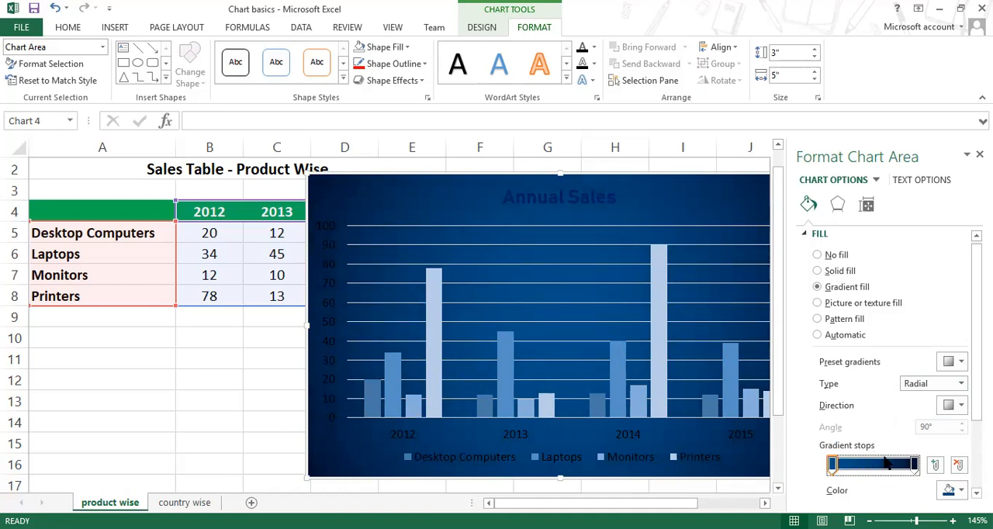
# Step: Darken the last gradient stop of the chart area fill to a custom navy of about RGB 0, 10, 30
pyautogui.click(914, 466)
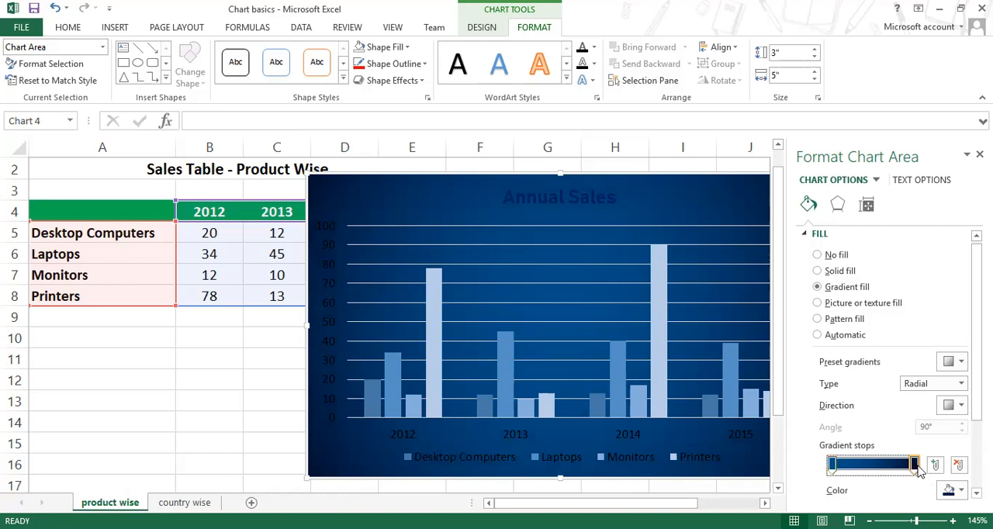
pyautogui.click(961, 492)
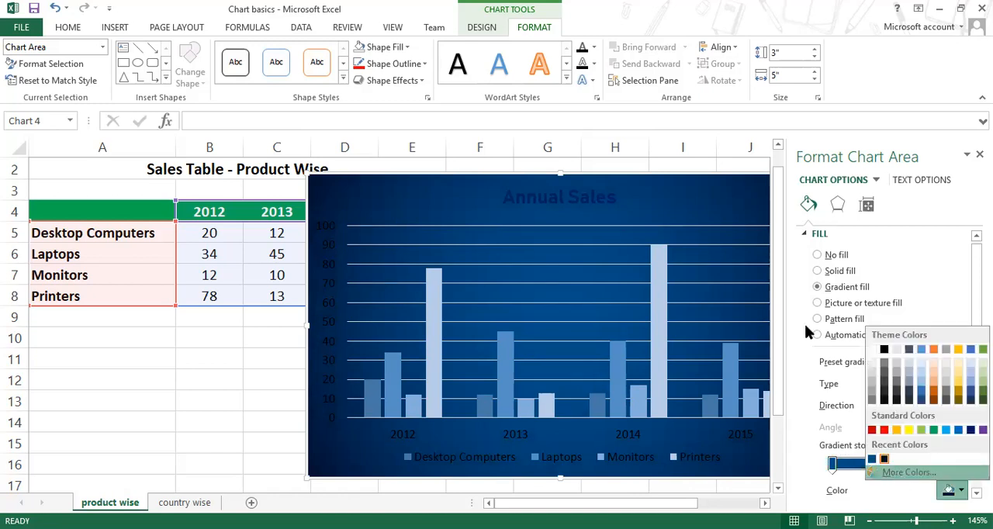
pyautogui.click(907, 472)
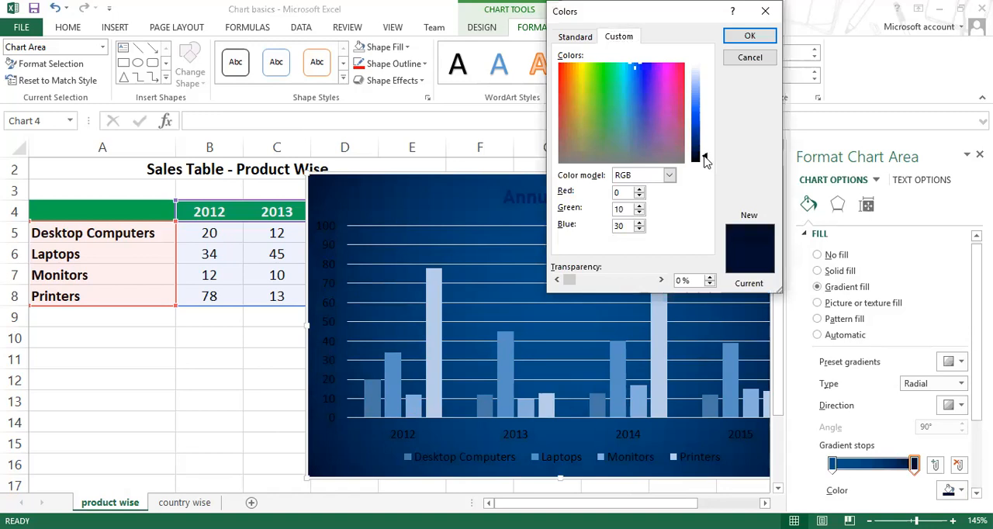
pyautogui.click(750, 35)
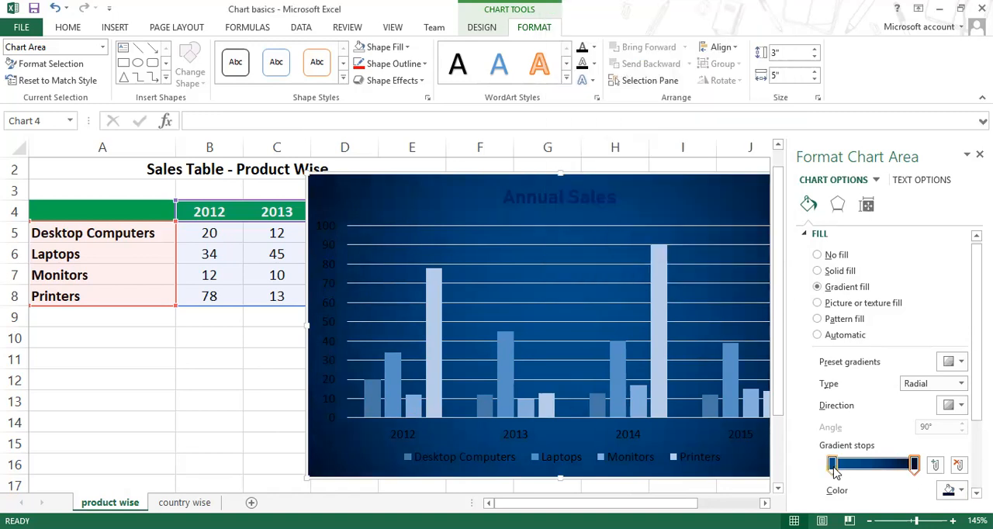
# Step: Darken the first gradient stop to a custom blue of about RGB 0, 64, 112 and finish formatting the chart area
pyautogui.click(954, 491)
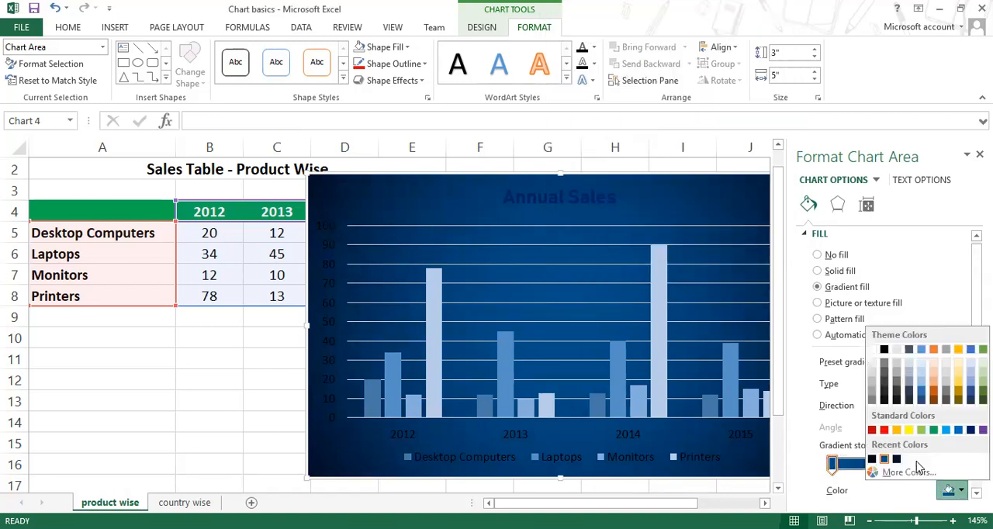
pyautogui.click(902, 474)
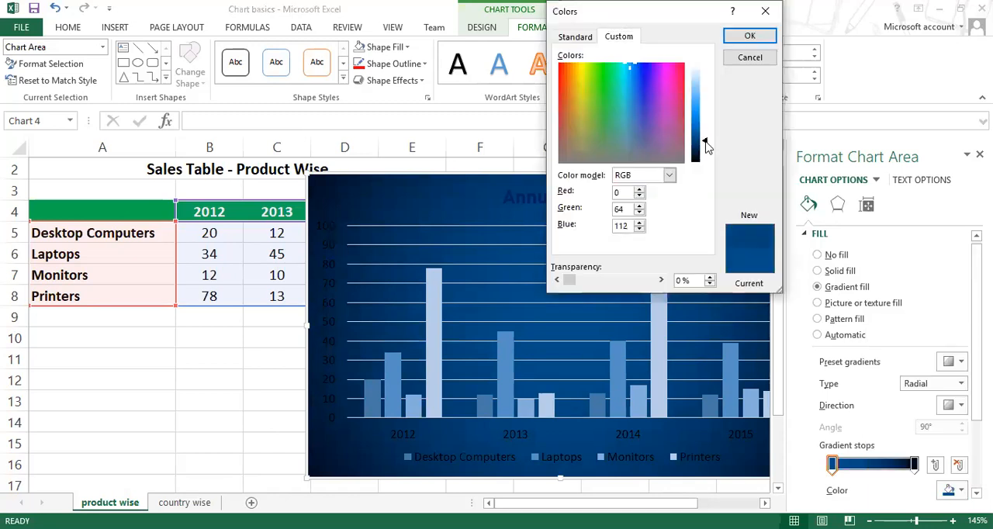
pyautogui.click(749, 37)
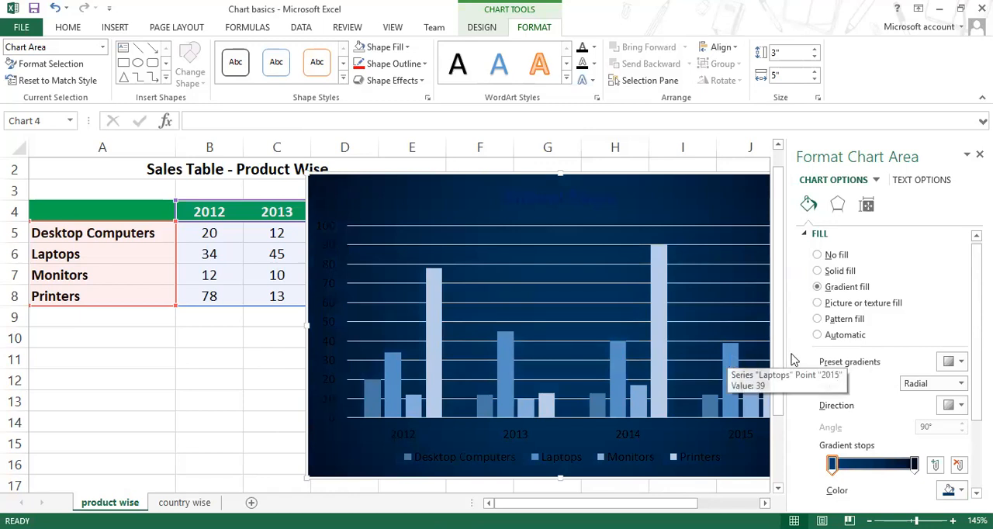
pyautogui.click(979, 154)
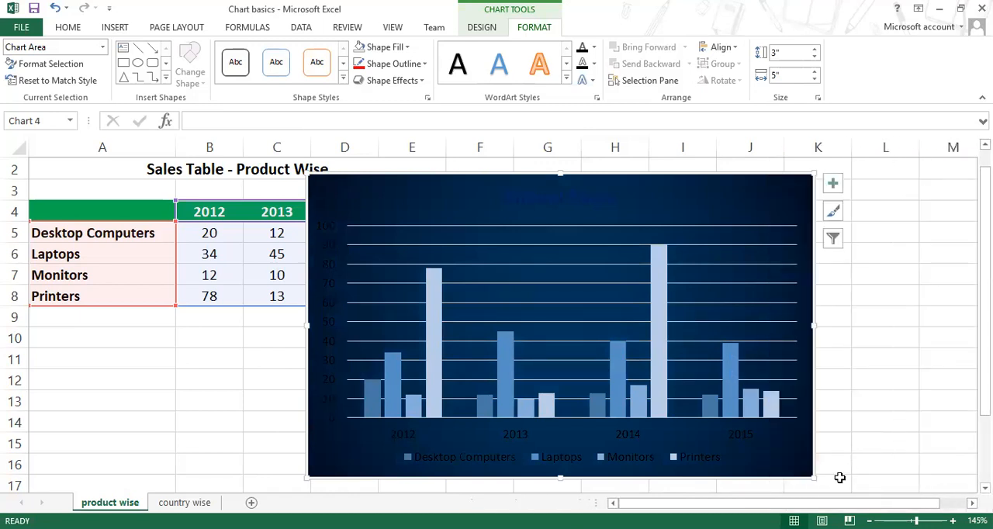
# Step: Change the chart title's text fill to a light blue theme color
pyautogui.click(560, 201)
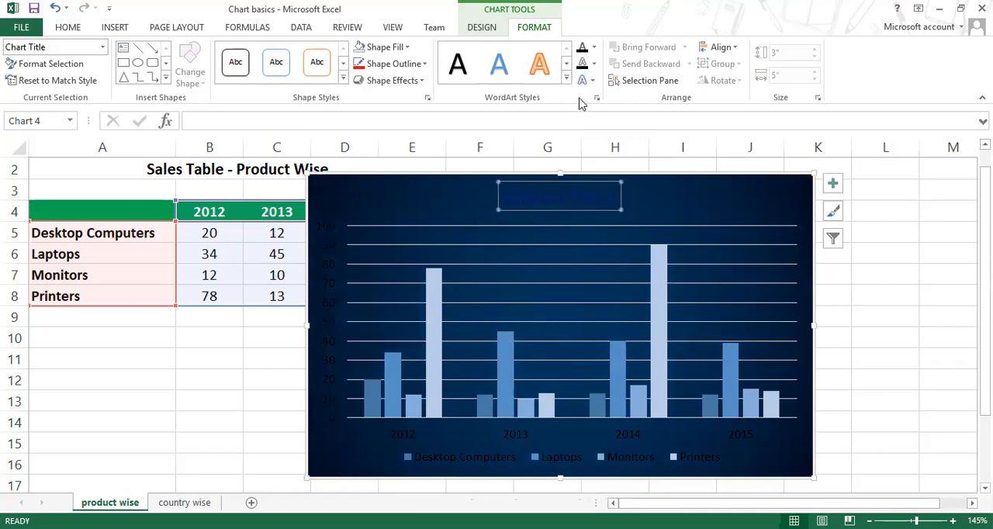
pyautogui.click(594, 47)
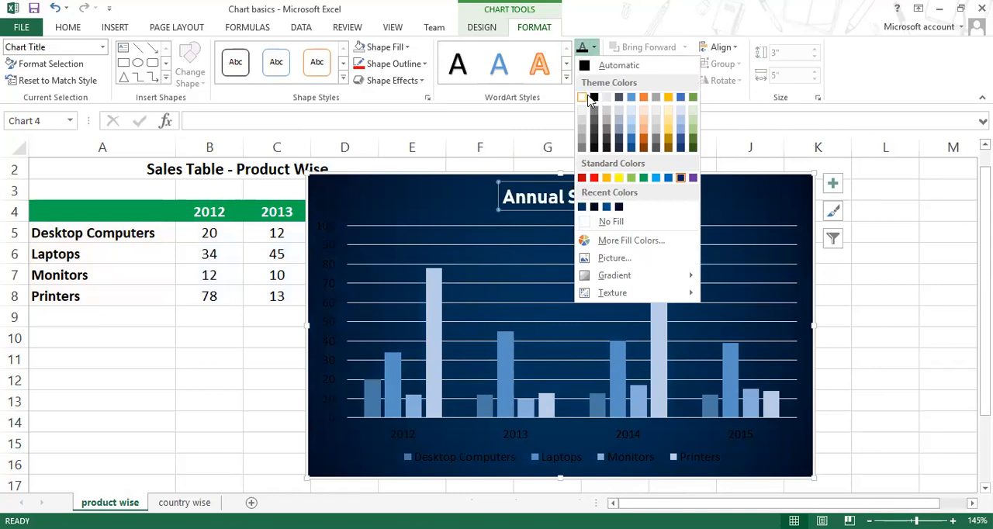
pyautogui.click(681, 128)
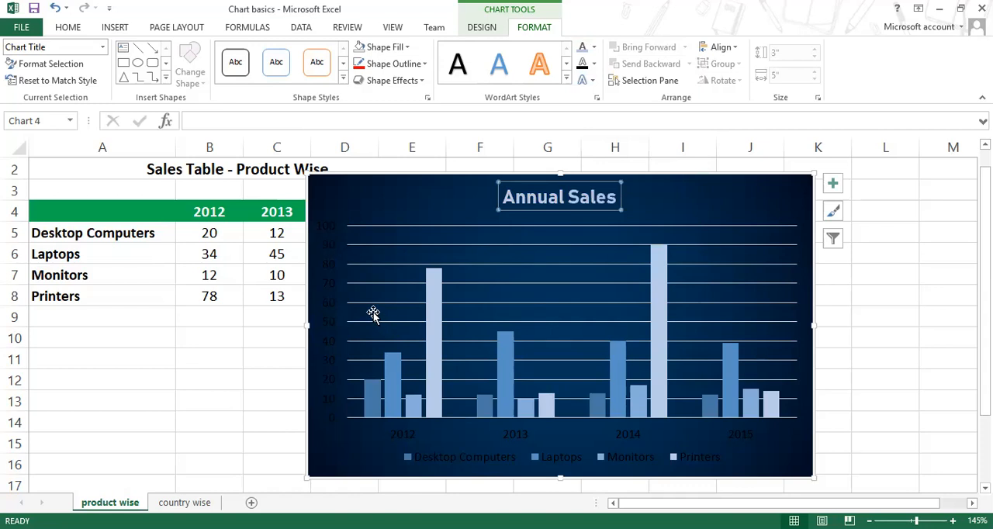
# Step: Apply the title's light blue text fill to the vertical axis labels, horizontal axis labels and legend
pyautogui.click(329, 308)
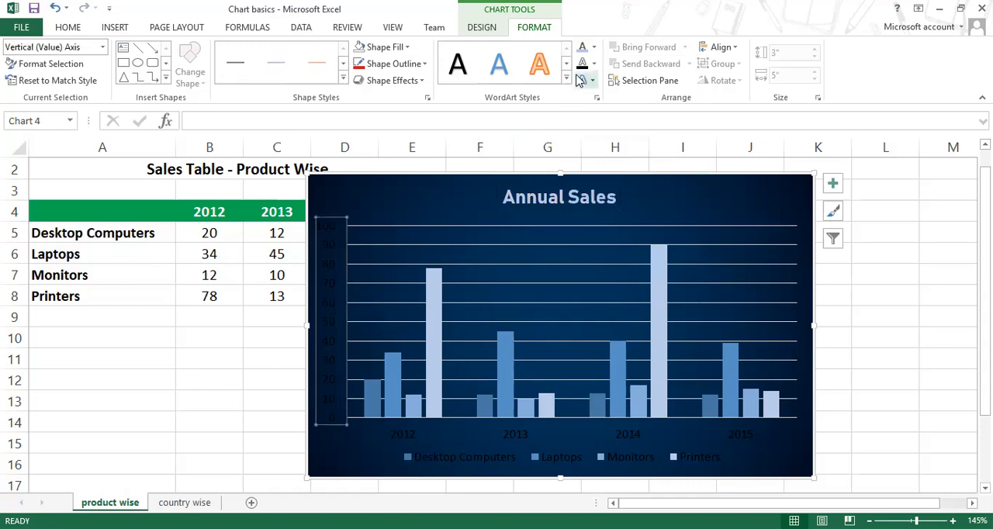
pyautogui.click(581, 49)
pyautogui.click(506, 442)
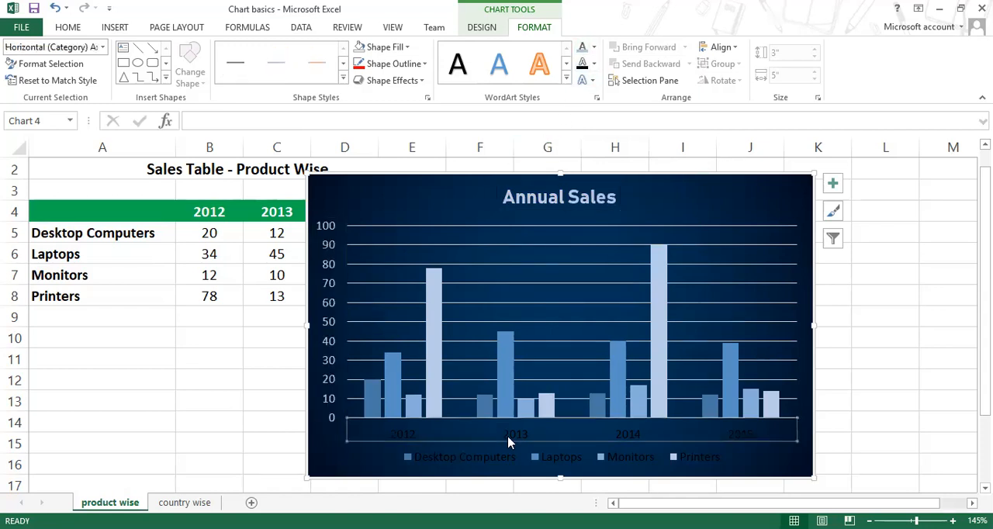
pyautogui.click(582, 48)
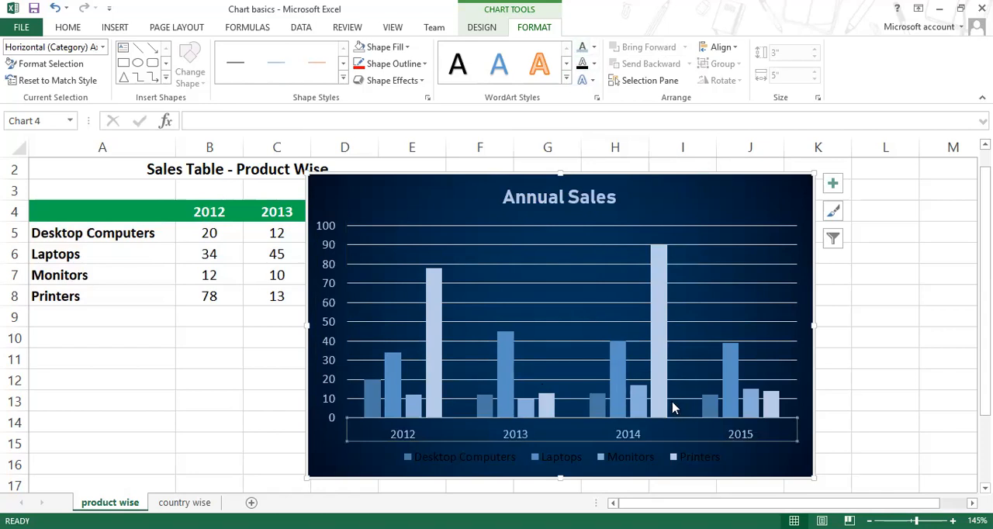
pyautogui.click(517, 462)
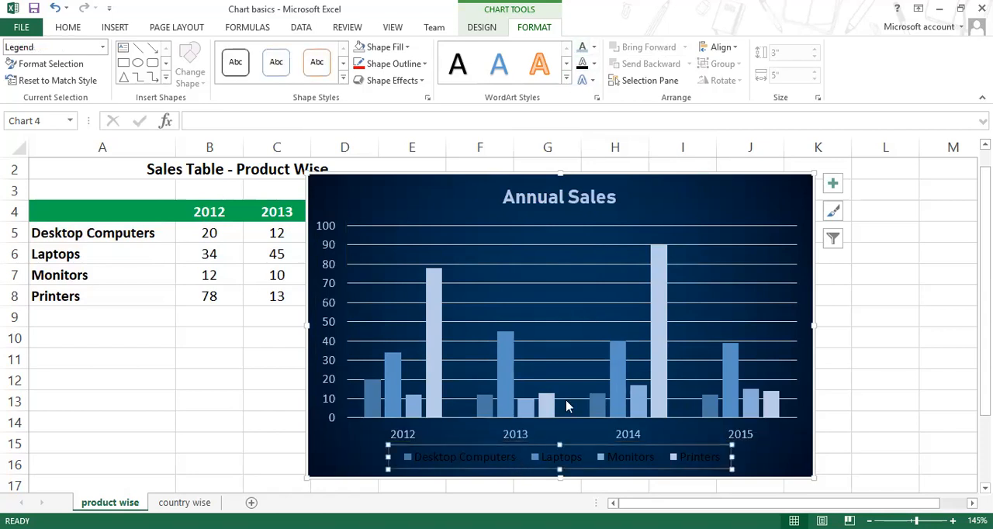
pyautogui.click(582, 48)
pyautogui.click(903, 358)
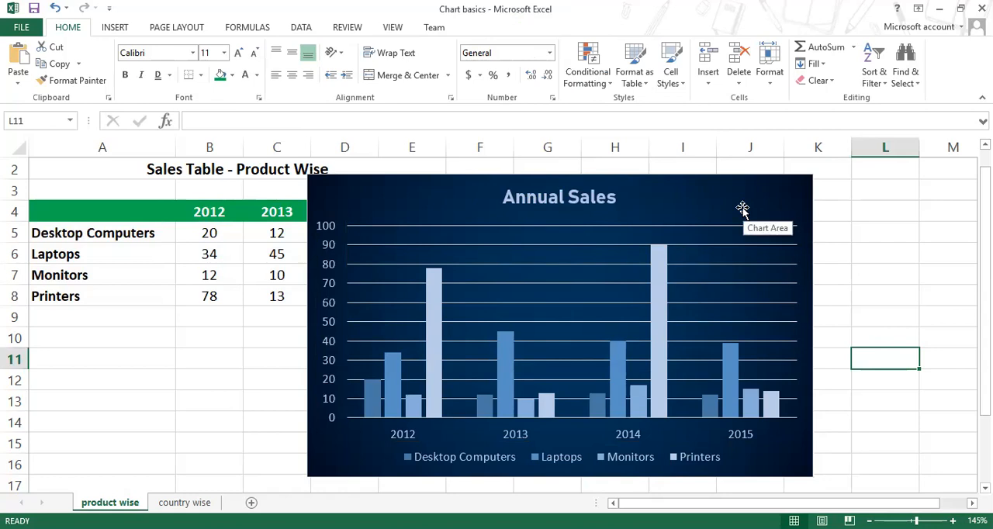
# Step: Recolor the chart's major horizontal gridlines with a darker blue theme outline so they stand out less
pyautogui.click(681, 227)
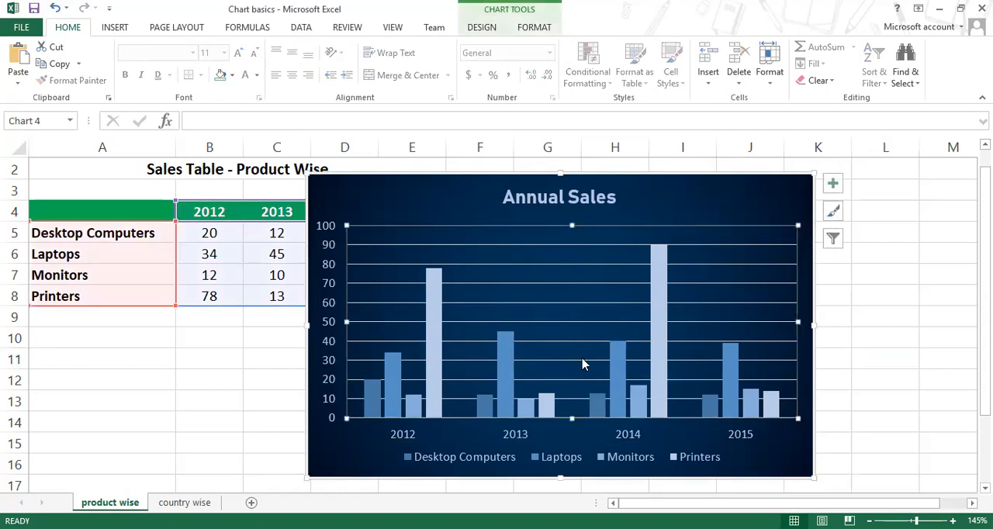
pyautogui.click(526, 29)
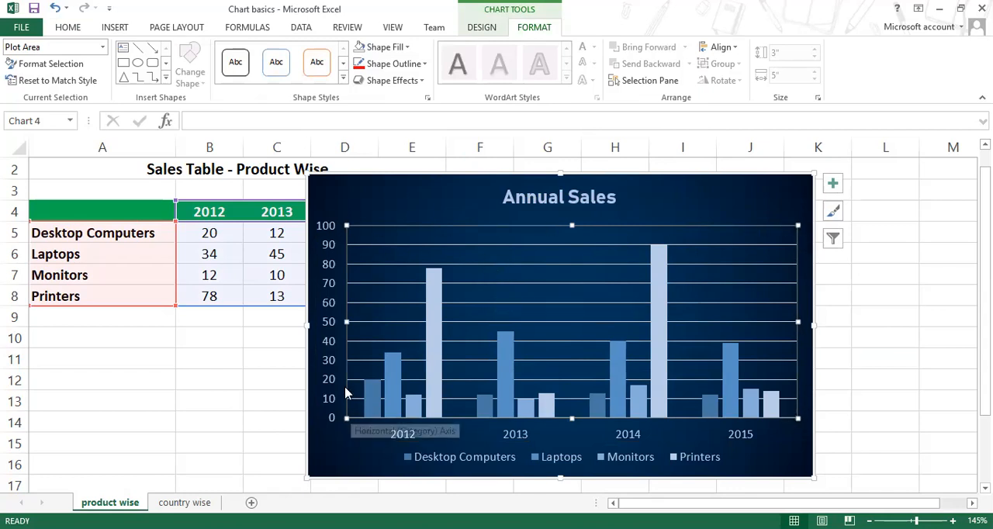
pyautogui.click(473, 265)
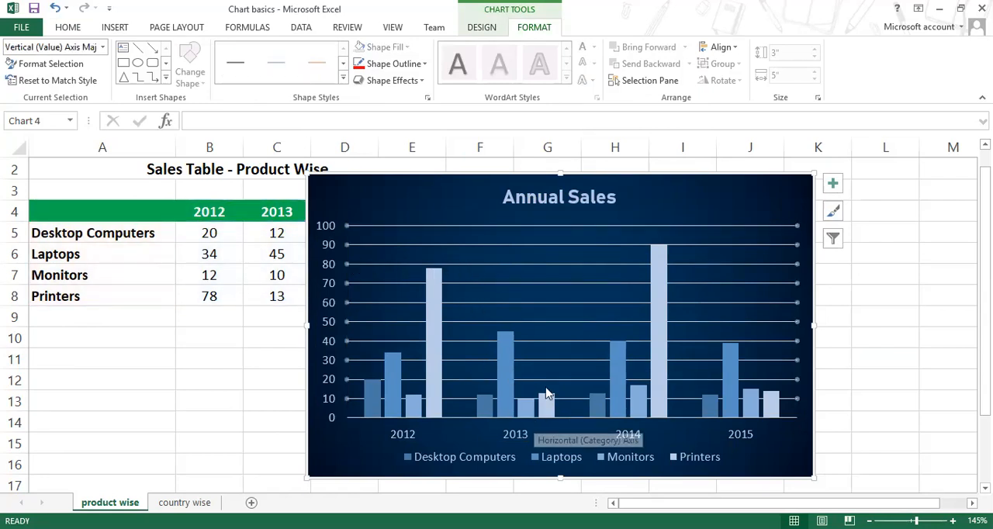
pyautogui.click(425, 65)
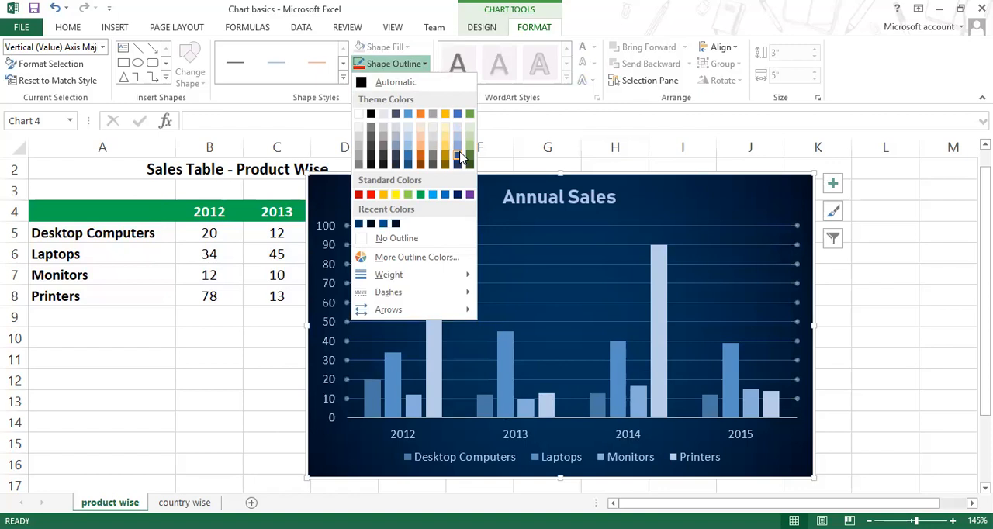
pyautogui.click(459, 158)
pyautogui.click(909, 339)
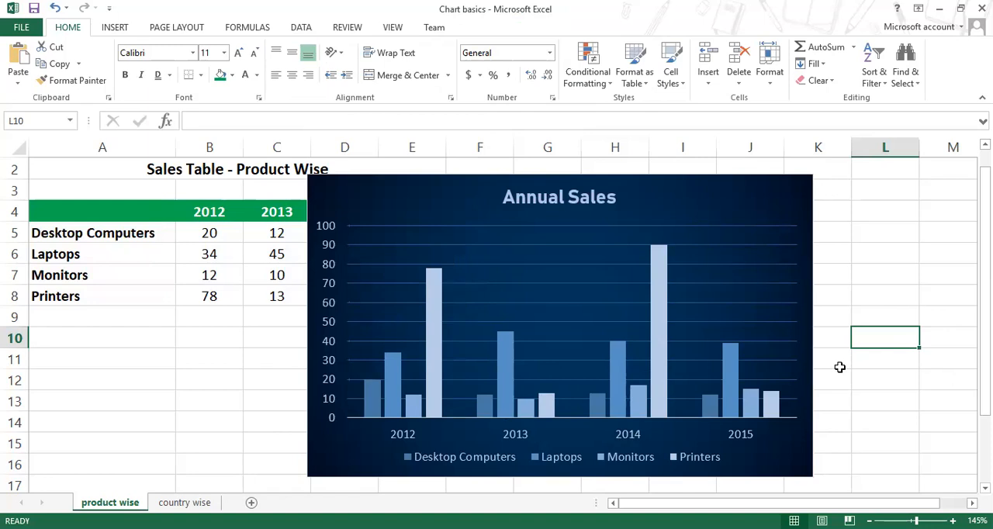
# Step: Add an outer shadow falling to the lower right to the Desktop Computers and Laptops columns
pyautogui.click(373, 413)
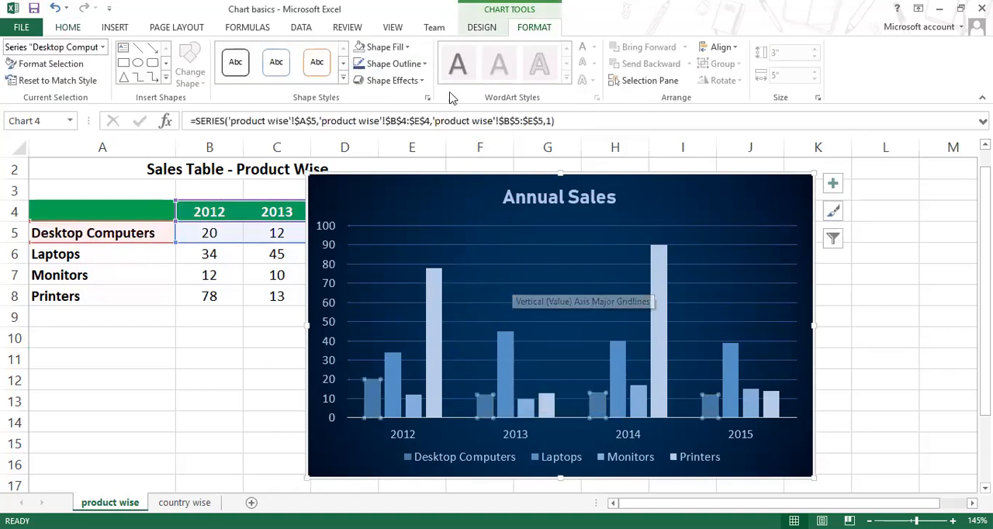
pyautogui.click(417, 81)
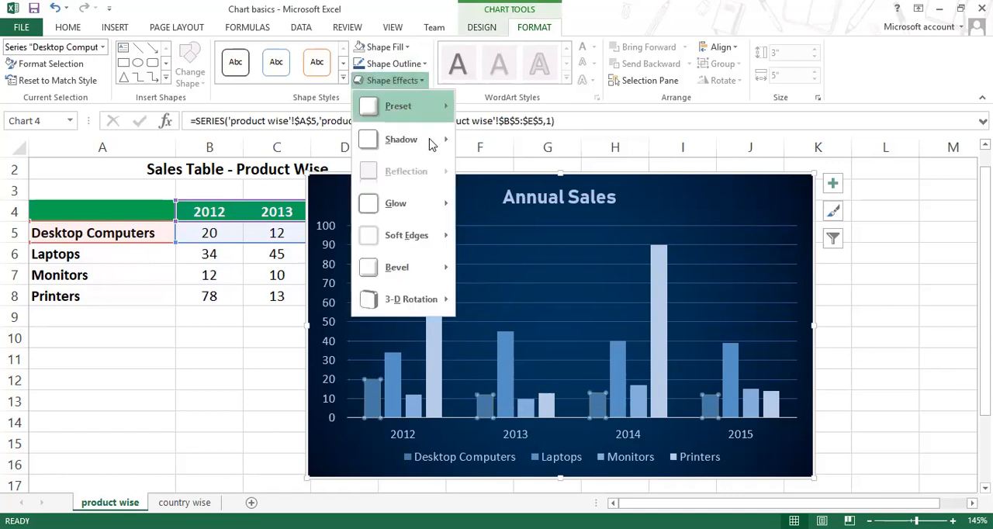
pyautogui.moveTo(411, 140)
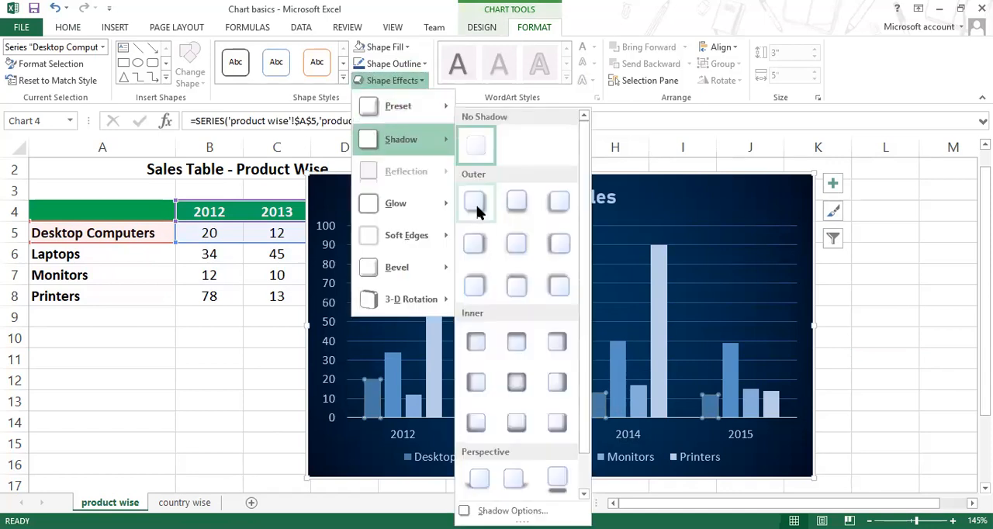
pyautogui.click(397, 377)
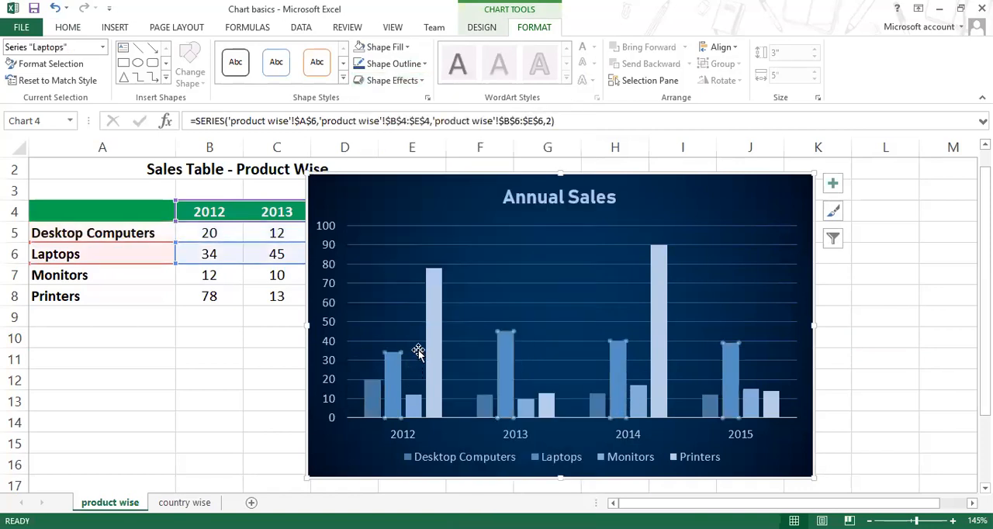
pyautogui.click(421, 82)
pyautogui.moveTo(425, 154)
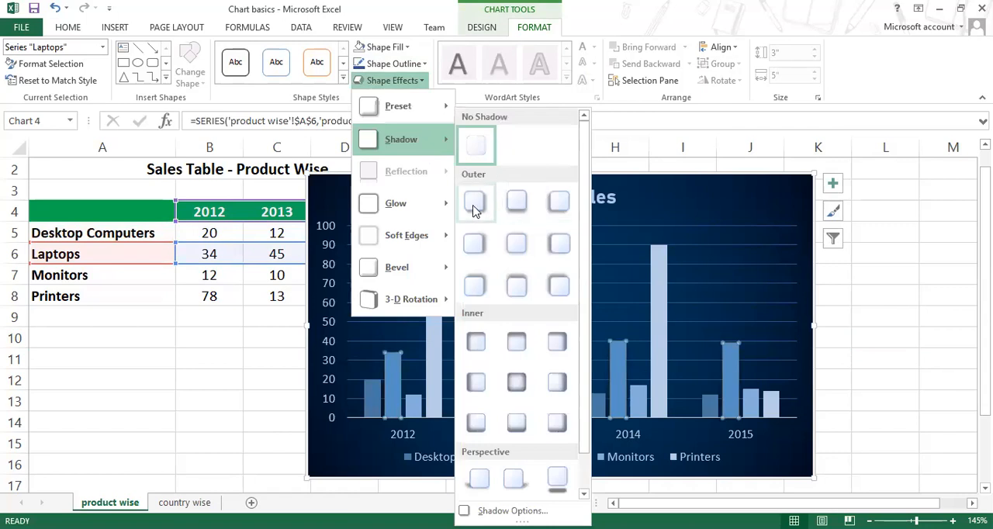
# Step: Give the Monitors and Printers columns the same outer lower-right shadow as the other series
pyautogui.click(415, 410)
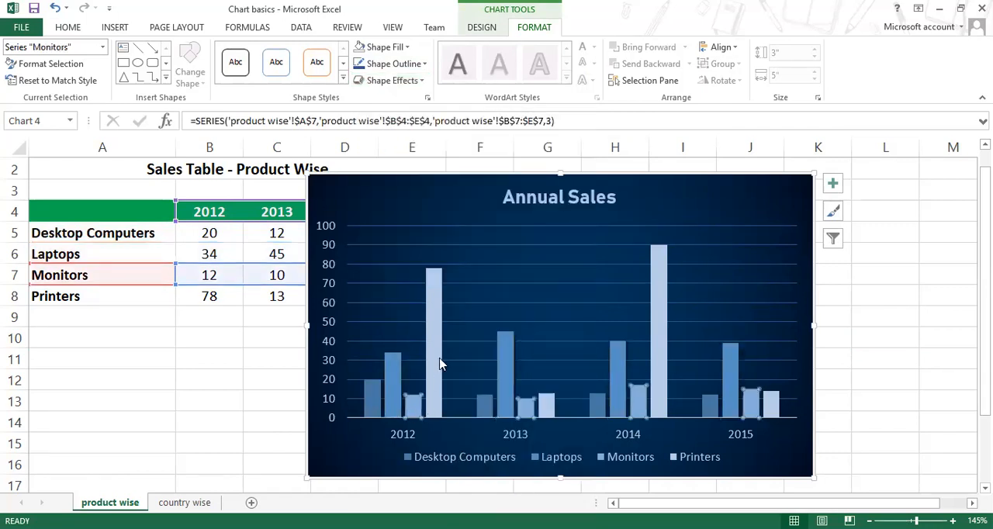
pyautogui.click(423, 83)
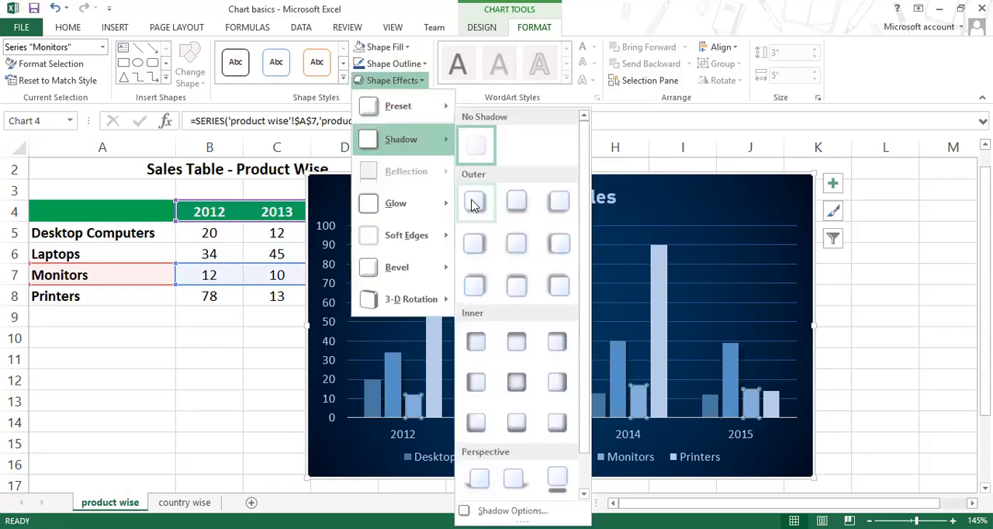
pyautogui.click(432, 365)
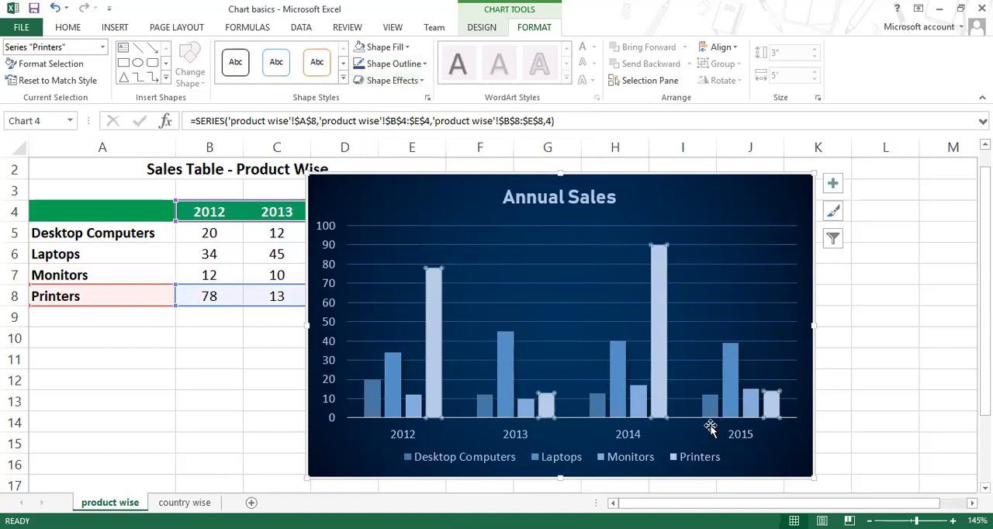
pyautogui.click(420, 81)
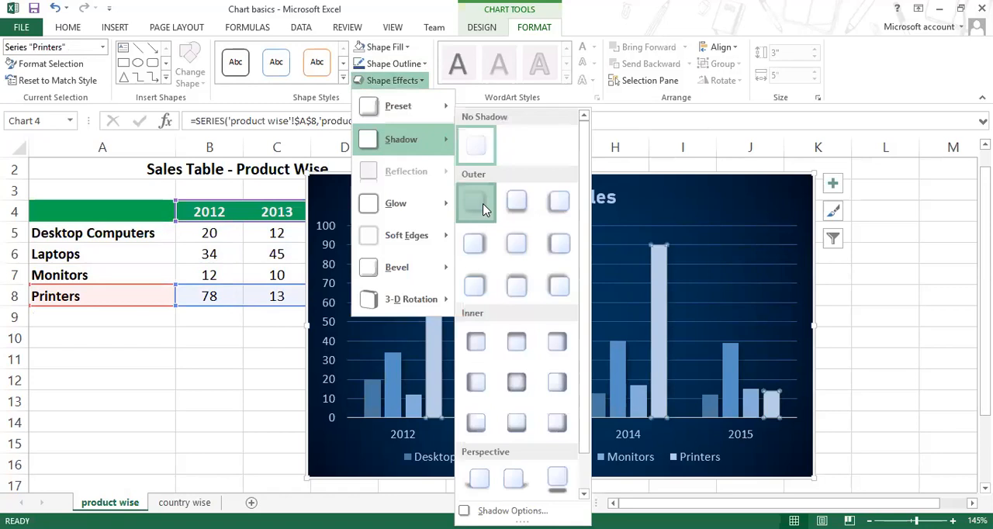
pyautogui.click(379, 405)
pyautogui.click(391, 403)
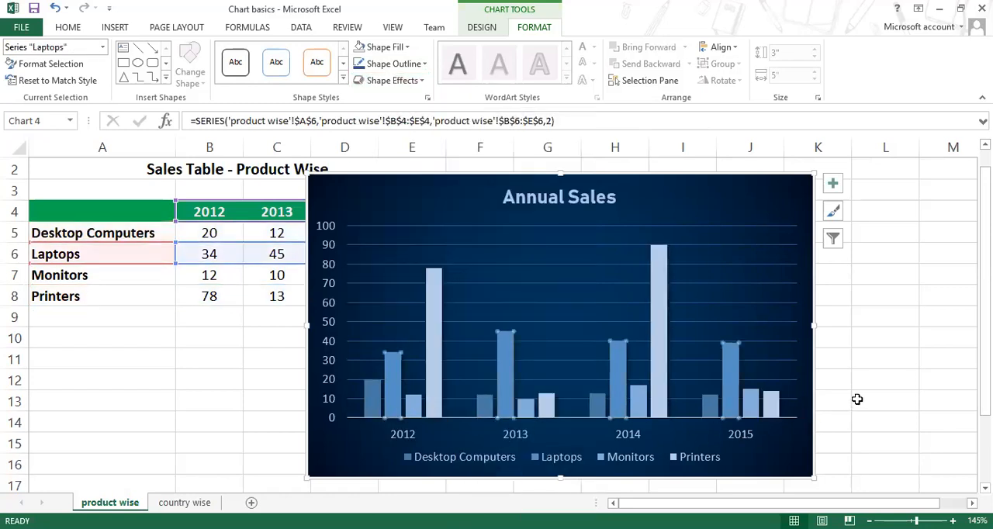
# Step: Examine the formatted chart's column shadows, gridlines and labels at a closer zoom
pyautogui.scroll(3, 853, 388)
pyautogui.scroll(-3, 853, 388)
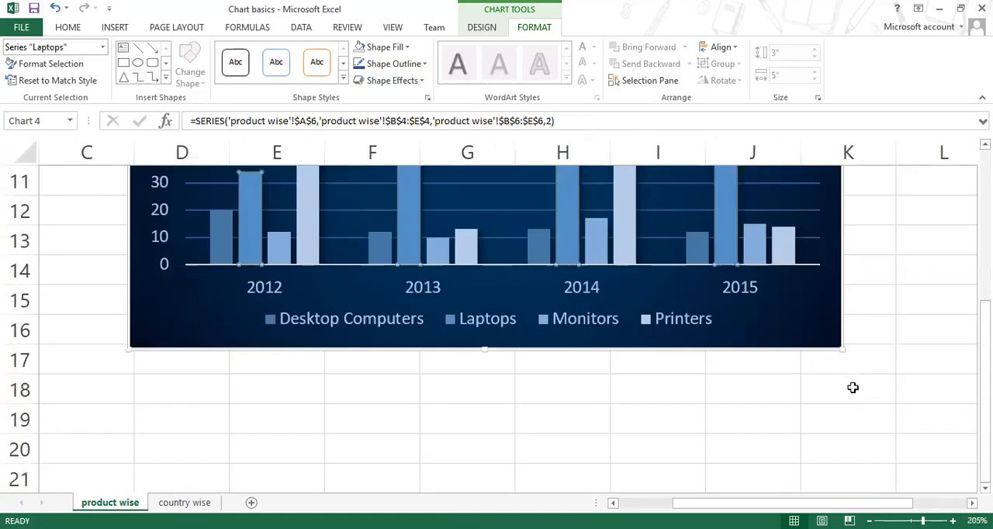
pyautogui.scroll(2, 855, 388)
pyautogui.click(884, 378)
pyautogui.scroll(1, 884, 378)
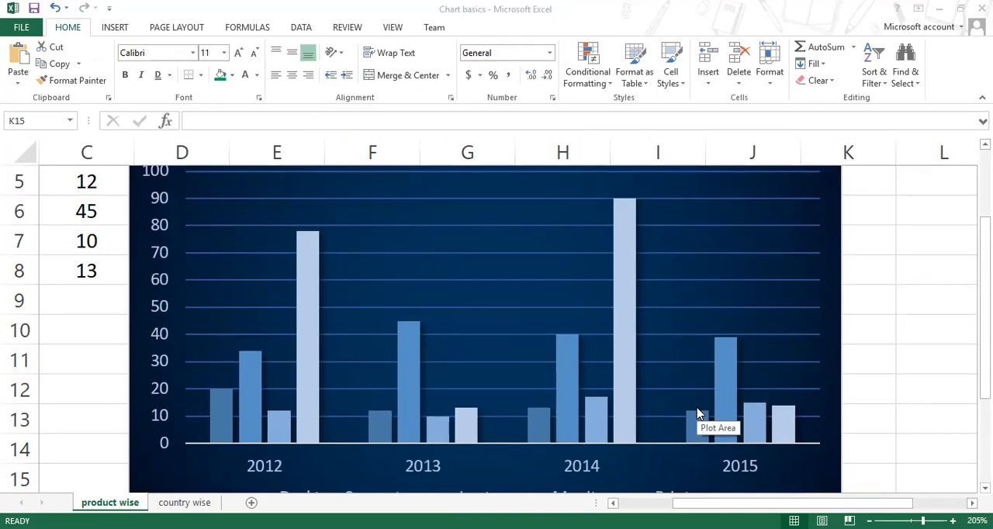
pyautogui.scroll(-3, 696, 413)
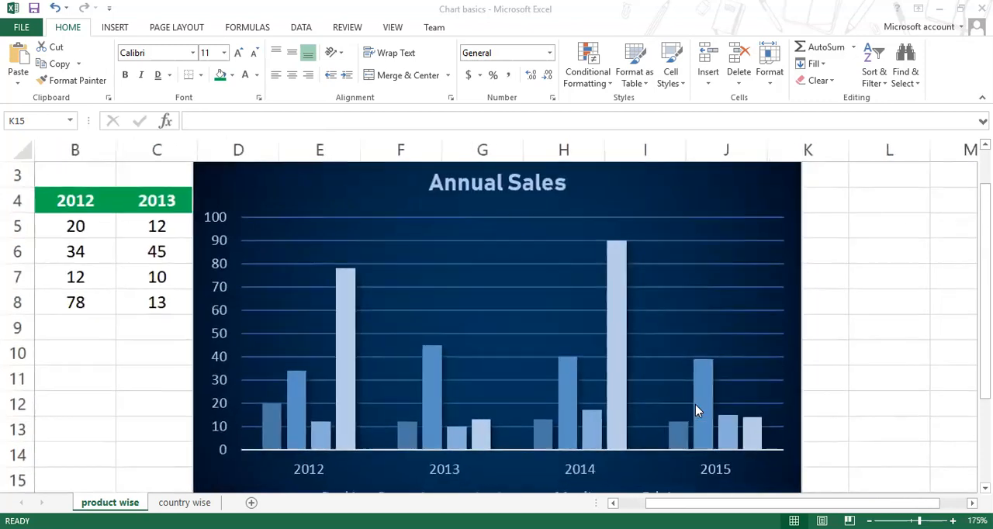
pyautogui.scroll(-1, 697, 409)
pyautogui.scroll(2, 697, 409)
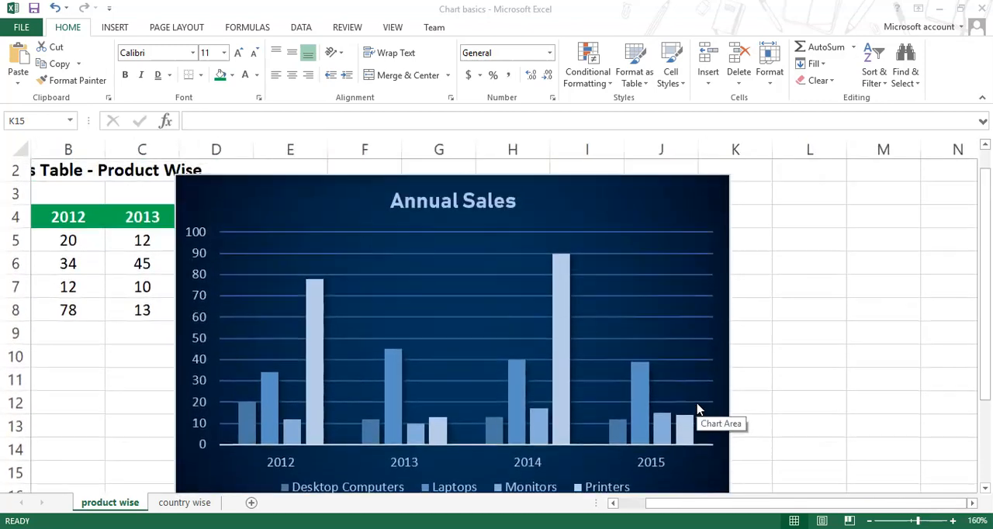
# Step: Review the formatting options available for the plot area, the chart area and the chart title in turn
pyautogui.scroll(-1, 696, 410)
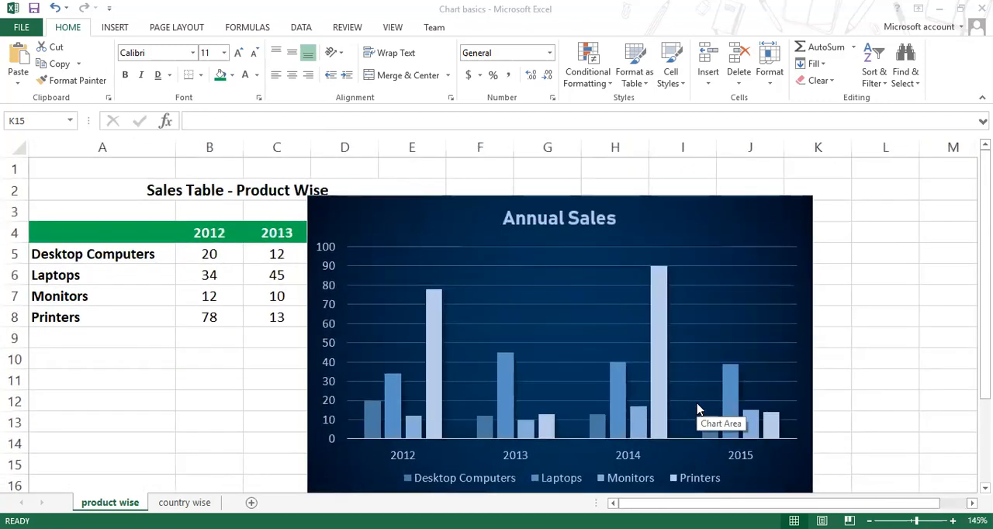
pyautogui.click(640, 211)
pyautogui.click(613, 255)
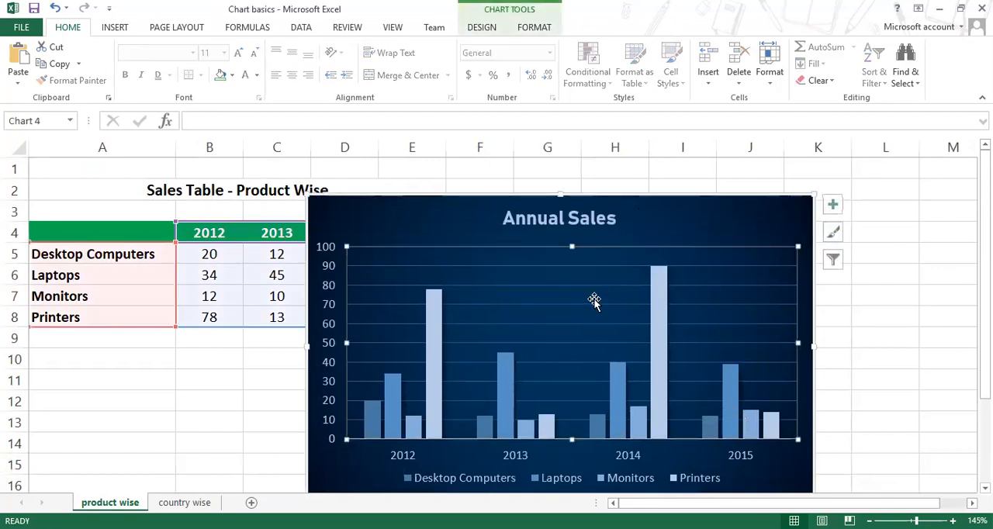
pyautogui.click(535, 28)
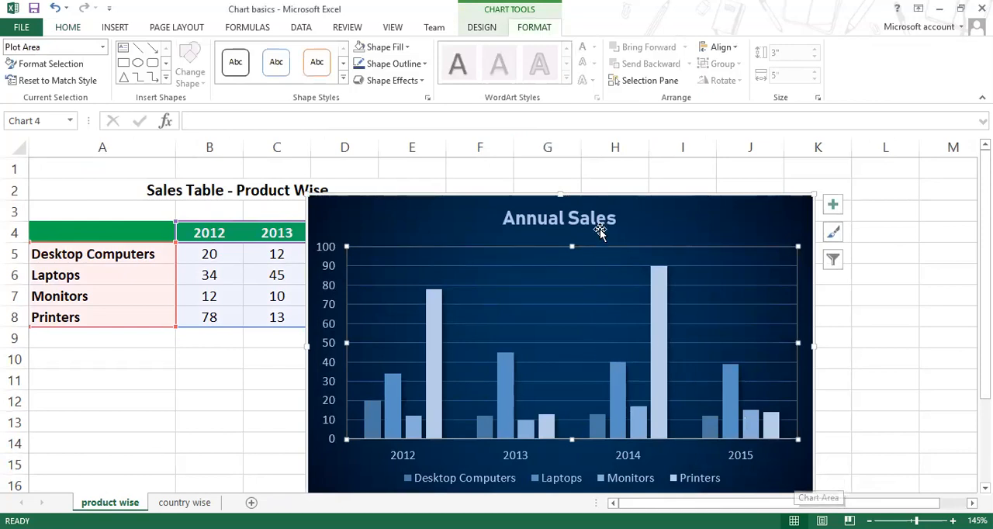
pyautogui.click(640, 219)
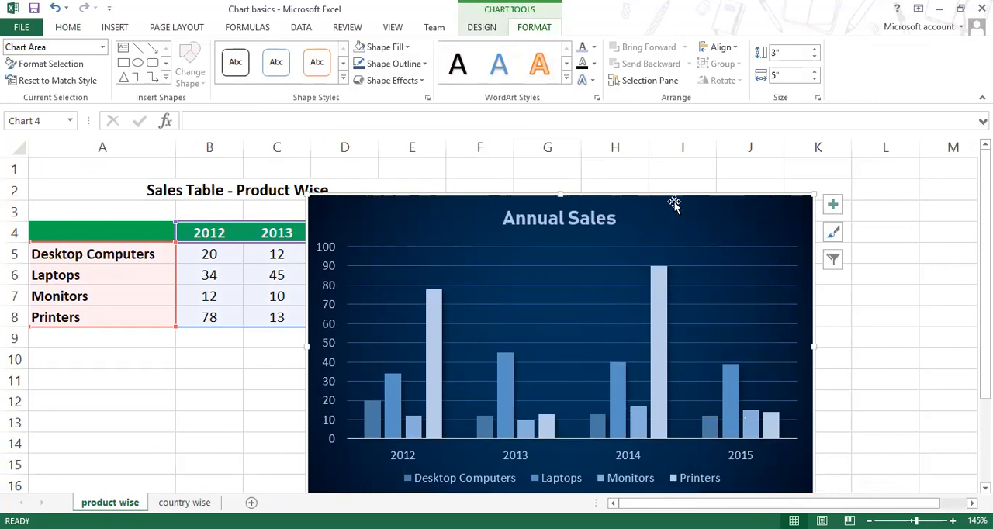
pyautogui.click(517, 221)
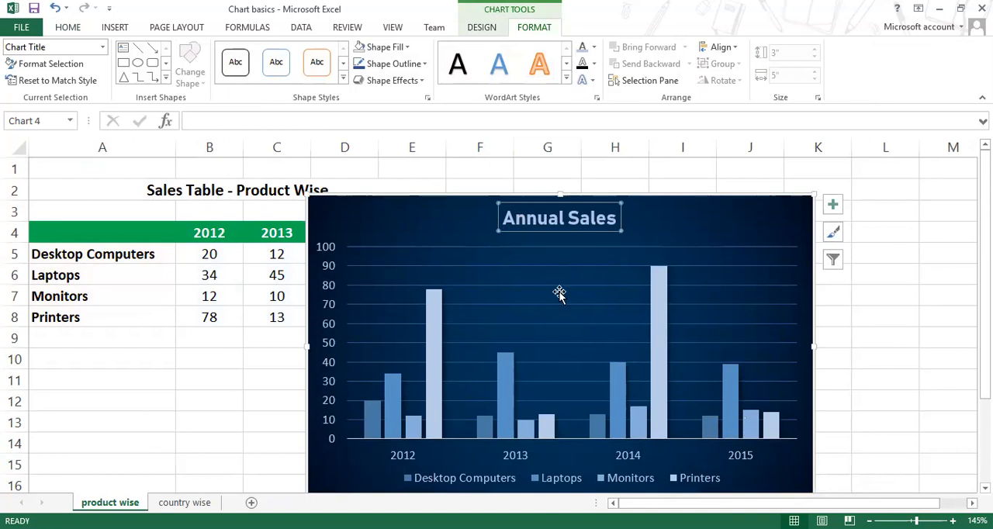
# Step: Move the whole Annual Sales chart up by about one row so its lower edge fits in view
pyautogui.click(635, 197)
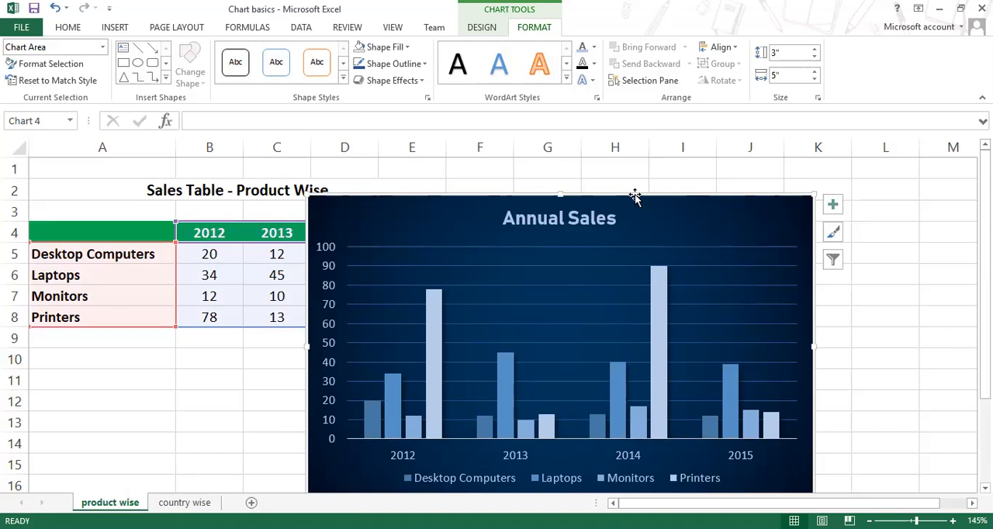
pyautogui.moveTo(635, 196); pyautogui.dragTo(640, 175)
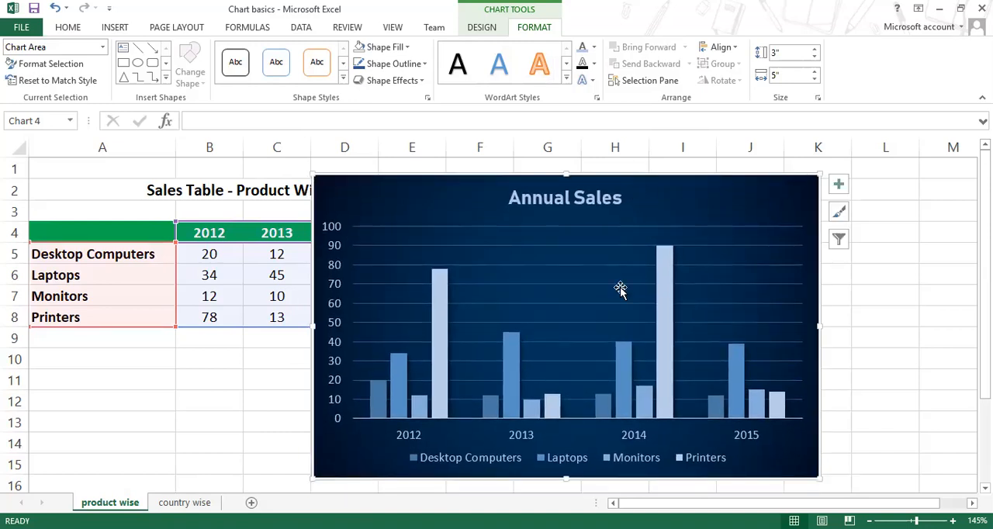
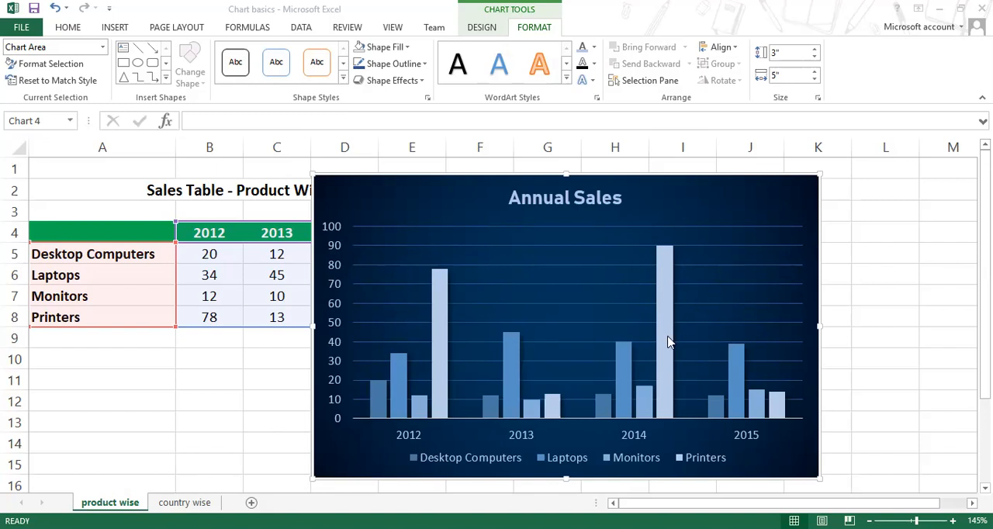
# Step: Select the chart area and the Desktop Computers, Laptops, Printers and Monitors columns in turn to examine the chart's separate elements
pyautogui.moveTo(663, 338)
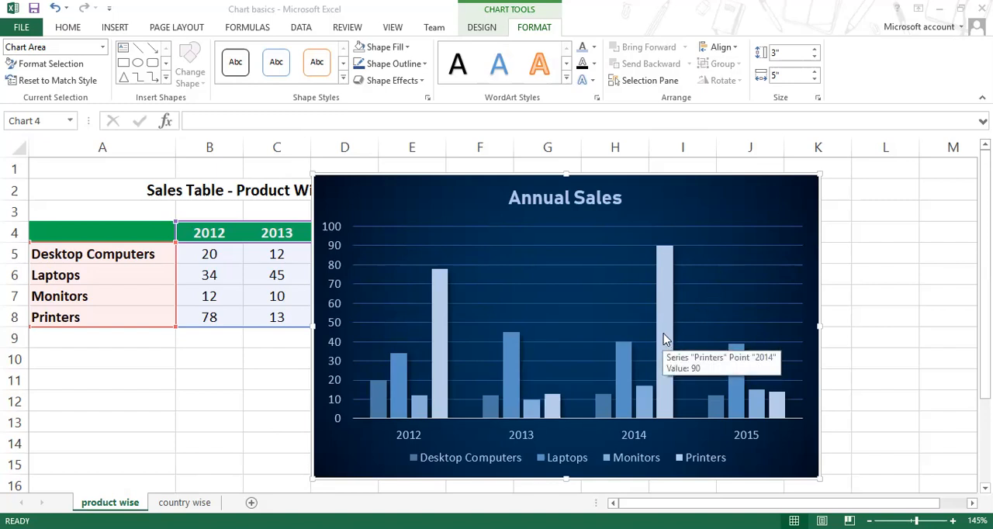
pyautogui.click(767, 176)
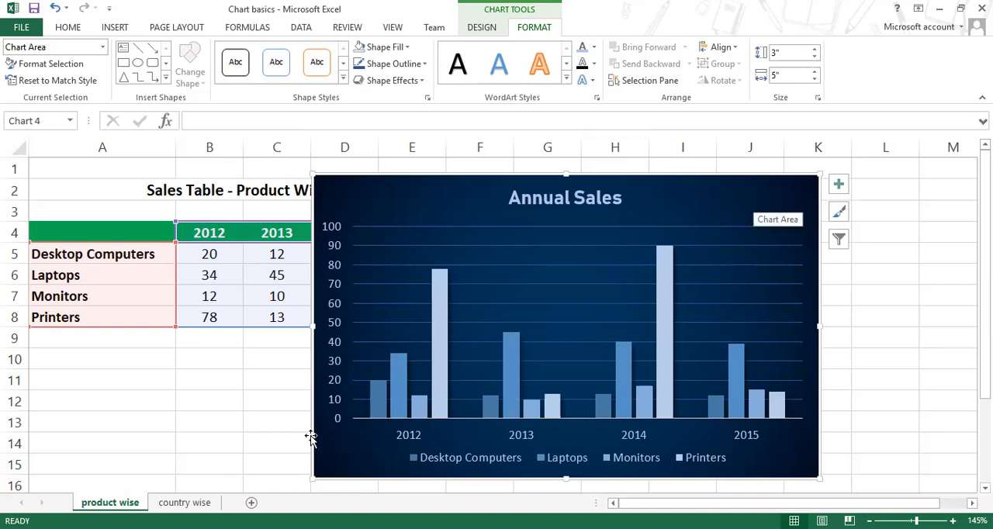
pyautogui.click(378, 409)
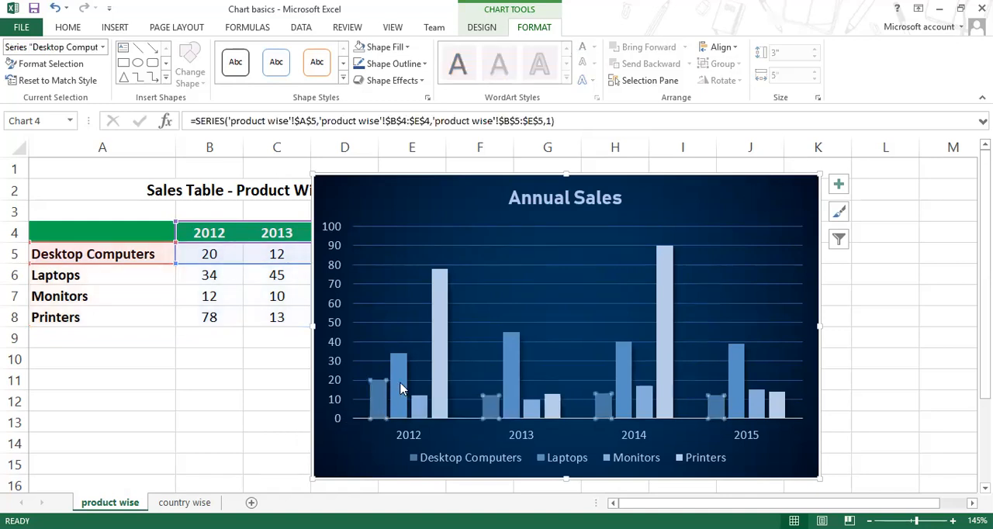
pyautogui.click(400, 387)
pyautogui.click(432, 373)
pyautogui.click(417, 405)
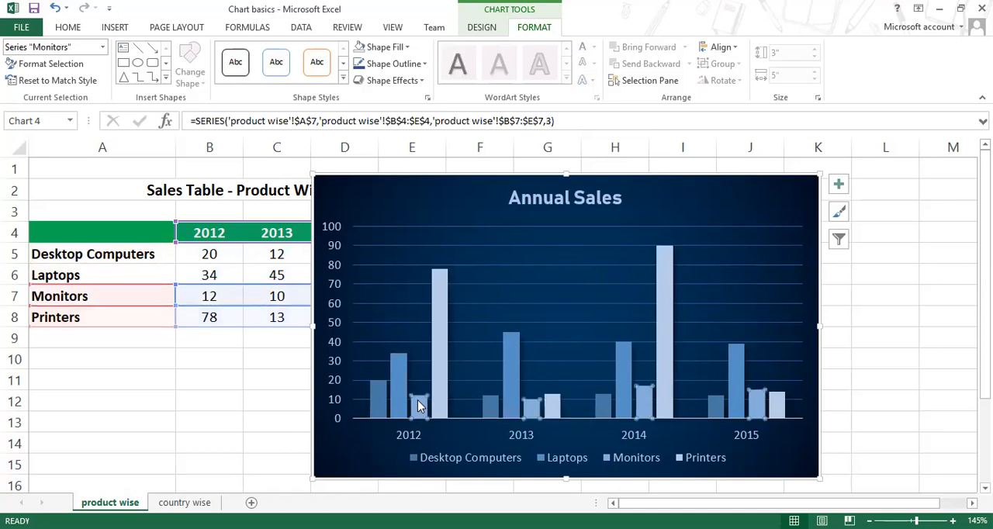
# Step: Delete the whole Annual Sales chart and undo the deletion
pyautogui.click(721, 180)
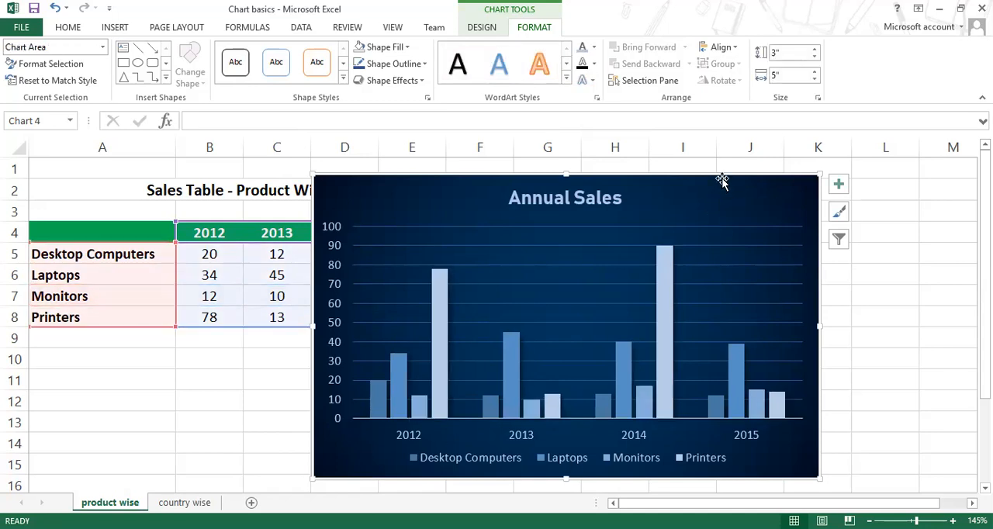
pyautogui.press('Delete')
pyautogui.click(579, 293)
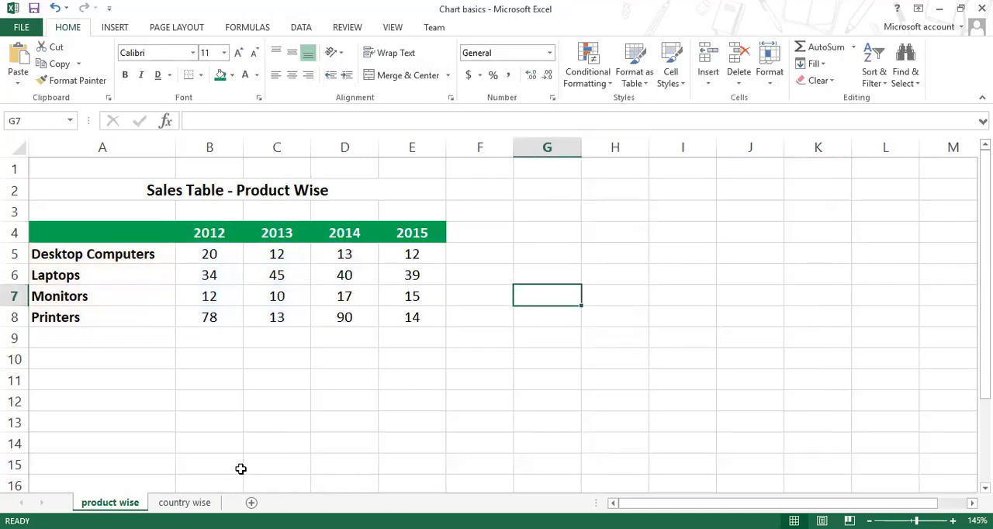
pyautogui.moveTo(132, 236); pyautogui.dragTo(415, 341)
pyautogui.hotkey('ctrl', 'z')
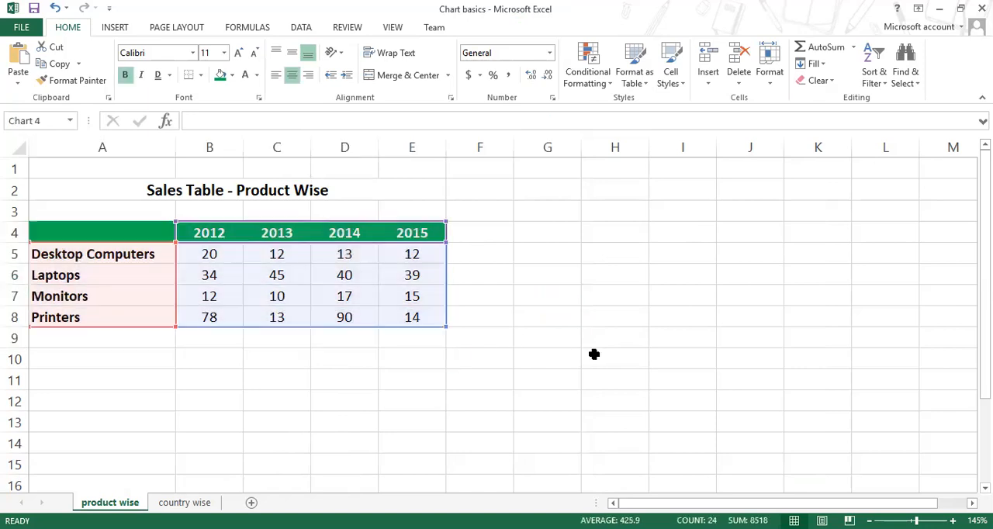
# Step: Move the whole chart across the sheet so that it spans roughly columns C to J beside the product names
pyautogui.moveTo(650, 180); pyautogui.dragTo(687, 179)
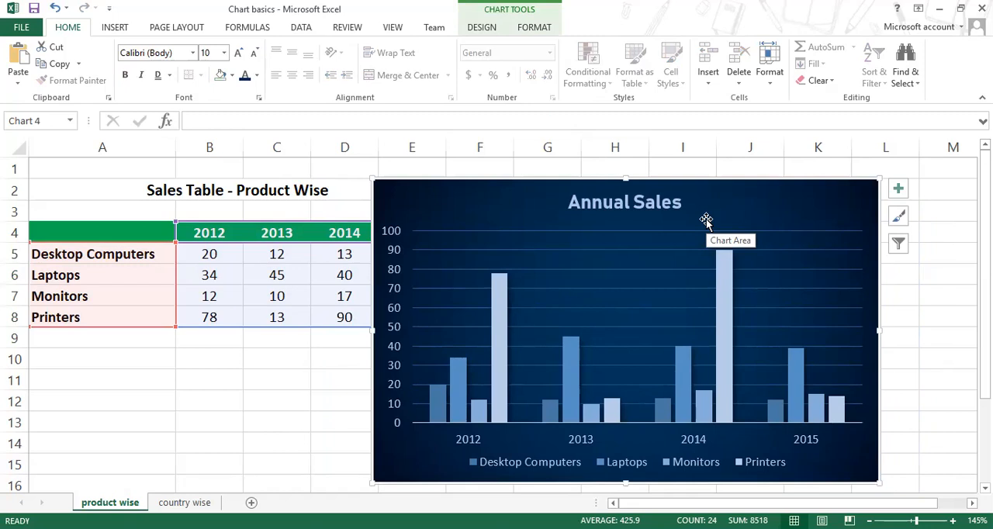
pyautogui.moveTo(693, 184); pyautogui.dragTo(592, 183)
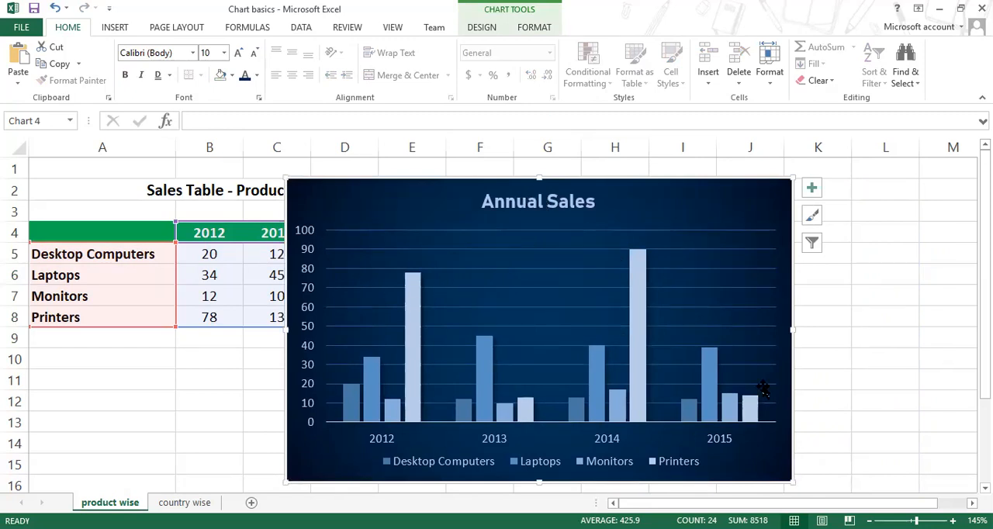
# Step: Select the plot area, the legend, both axes and the chart area in turn to distinguish the chart's parts
pyautogui.click(763, 331)
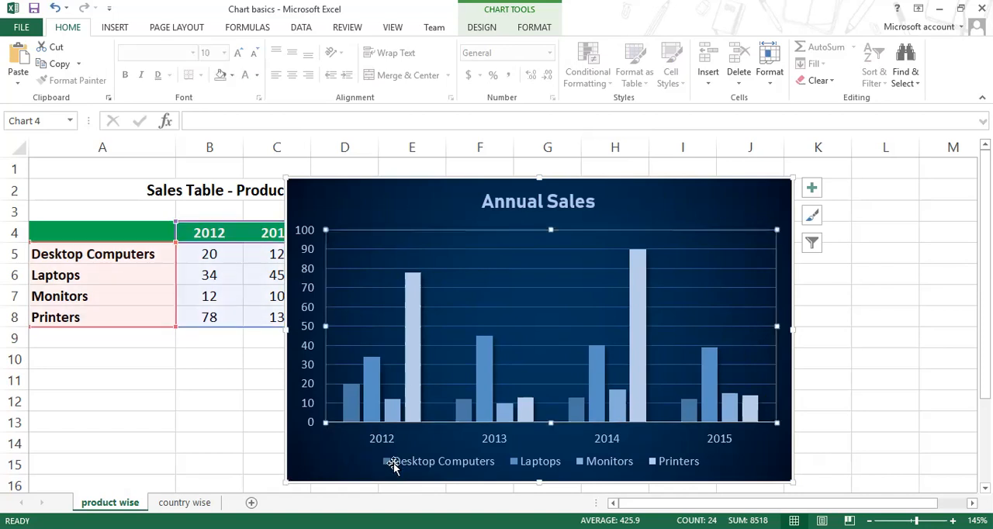
pyautogui.click(421, 468)
pyautogui.click(406, 440)
pyautogui.click(314, 402)
pyautogui.click(691, 197)
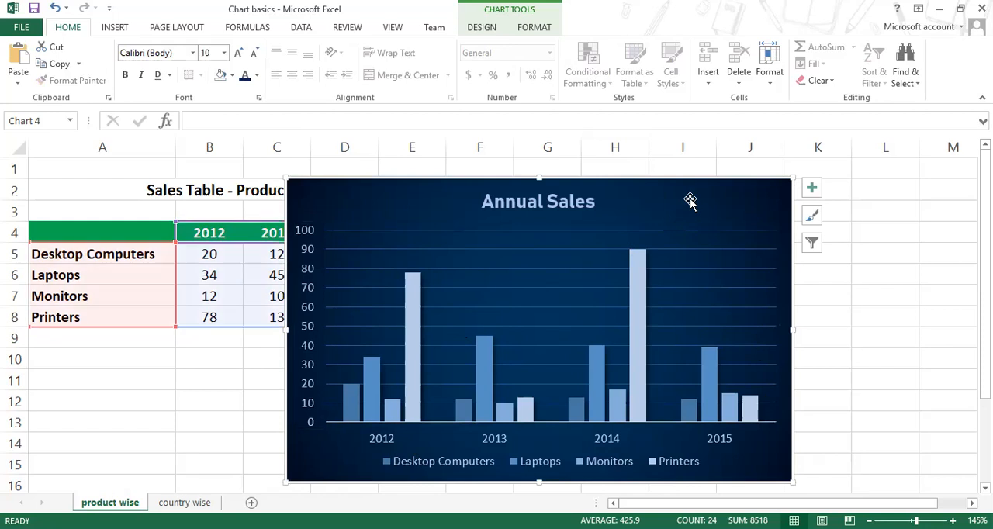
# Step: Collapse the ribbon and move the chart over columns B to G, just below the sales table's title
pyautogui.moveTo(694, 195); pyautogui.dragTo(632, 174)
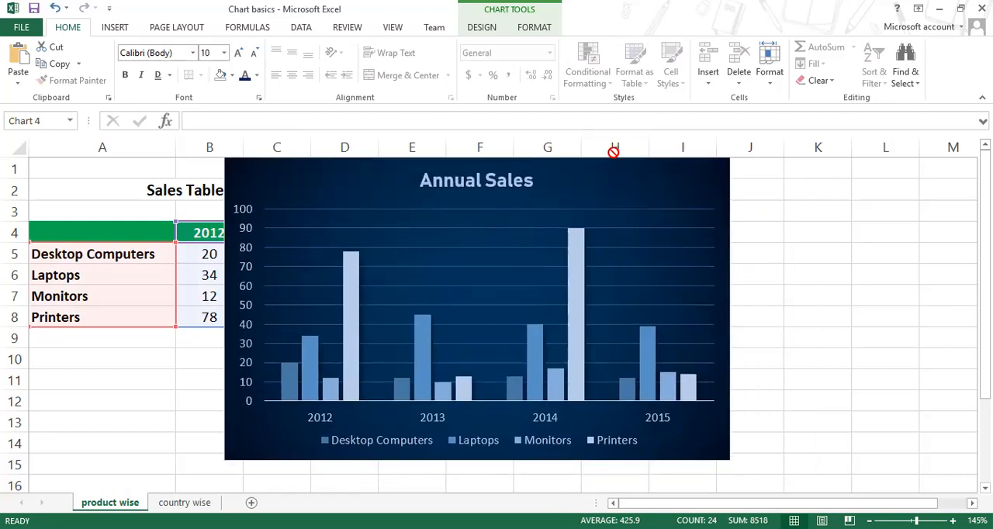
pyautogui.moveTo(574, 144); pyautogui.dragTo(572, 145)
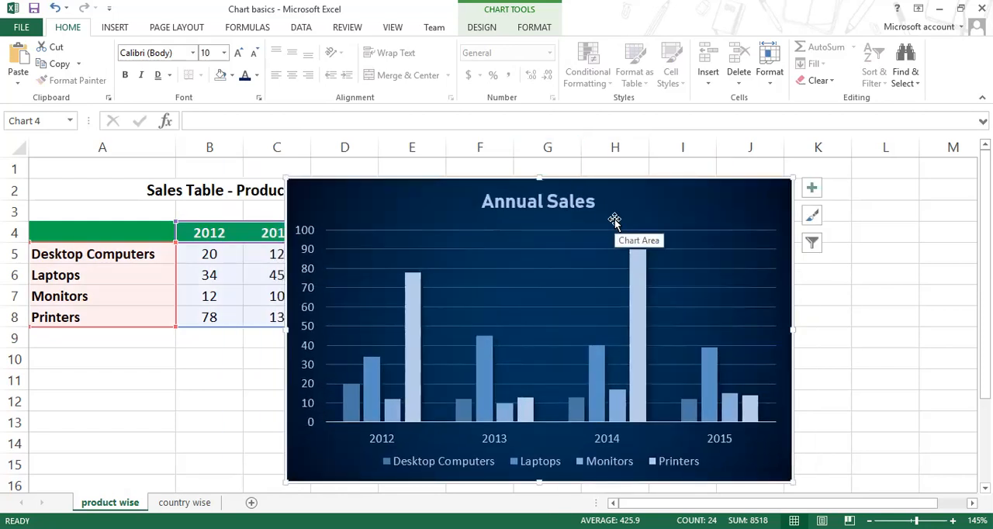
pyautogui.click(490, 29)
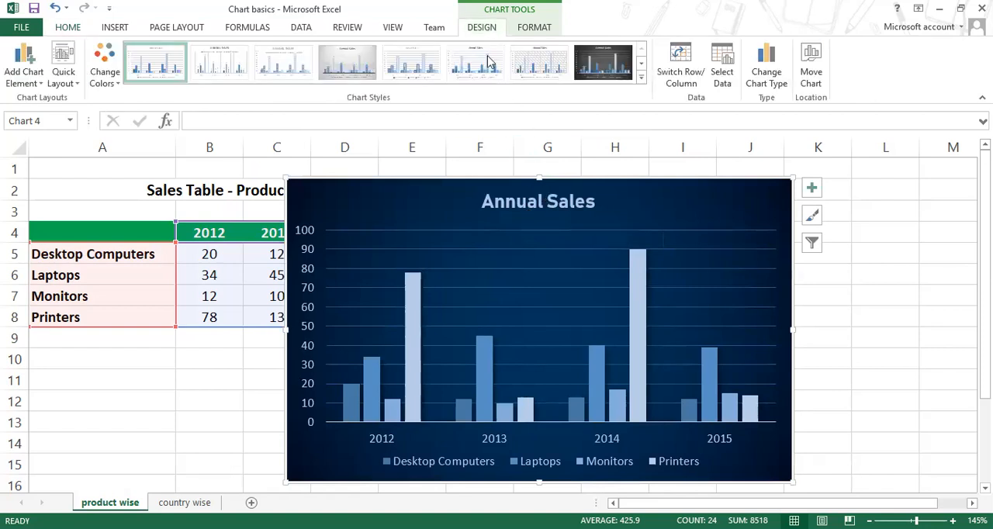
pyautogui.doubleClick(482, 28)
pyautogui.moveTo(556, 121); pyautogui.dragTo(371, 177)
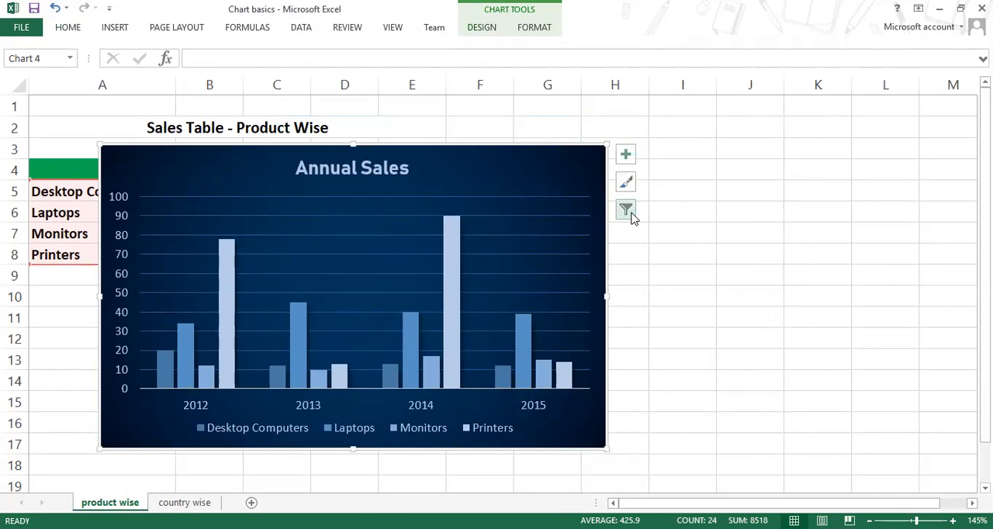
# Step: Open the chart element options and switch the axes off and on again
pyautogui.click(626, 155)
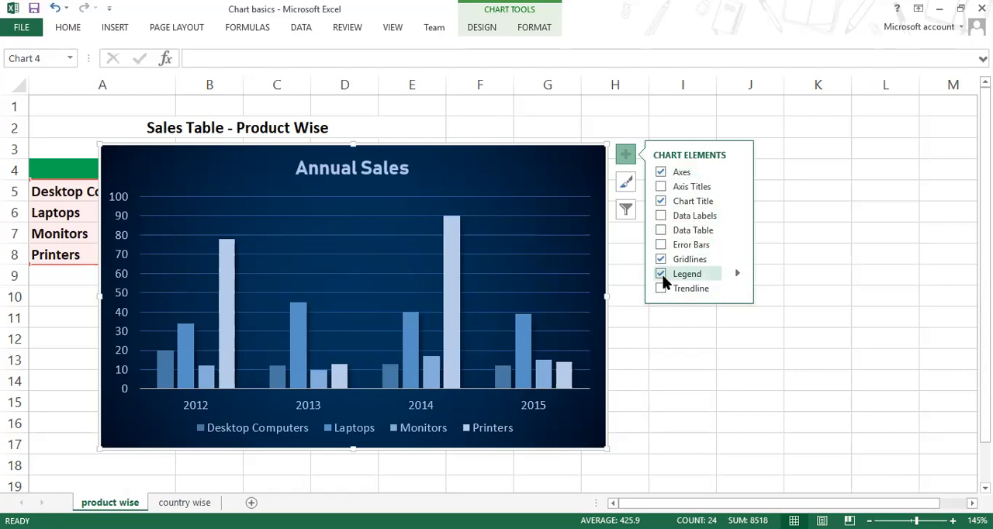
pyautogui.click(661, 172)
pyautogui.click(661, 172)
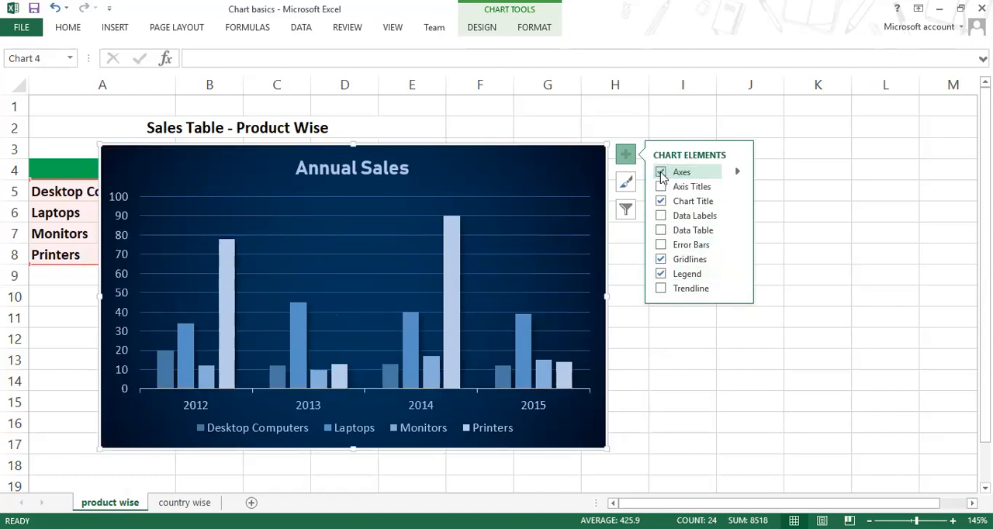
pyautogui.click(661, 172)
pyautogui.click(661, 172)
# Step: Switch the chart title off and on again to demonstrate the Chart Title element
pyautogui.click(660, 200)
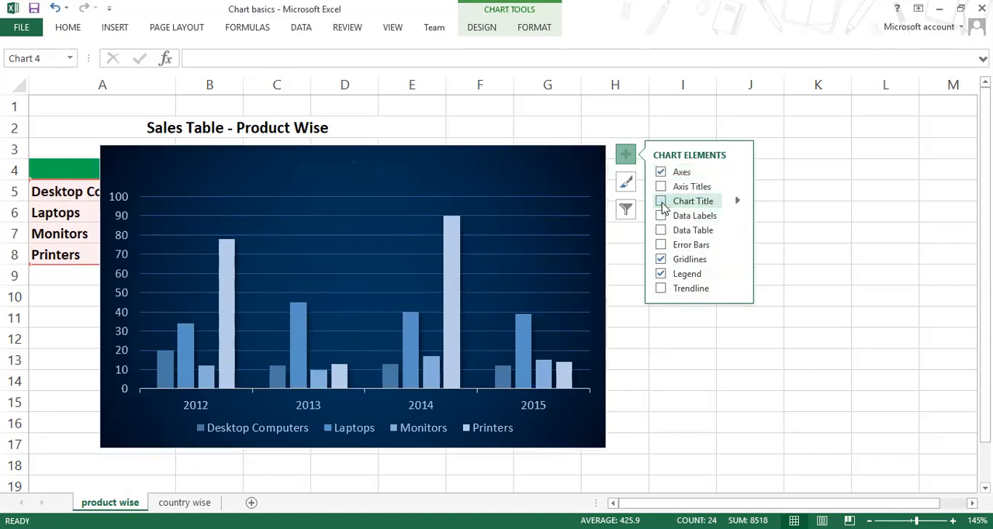
pyautogui.click(662, 204)
pyautogui.click(662, 204)
pyautogui.click(662, 204)
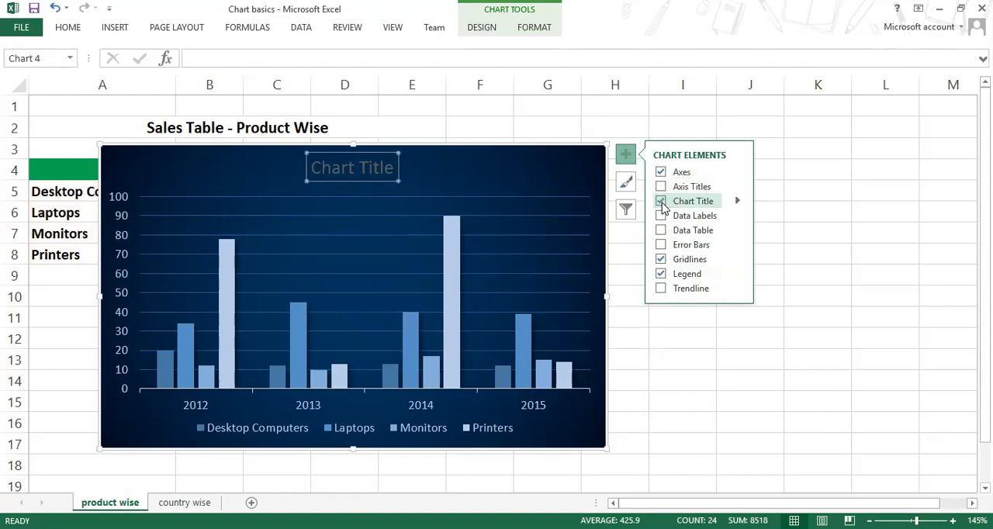
# Step: Switch the chart's gridlines off and on again to demonstrate the Gridlines element
pyautogui.click(660, 260)
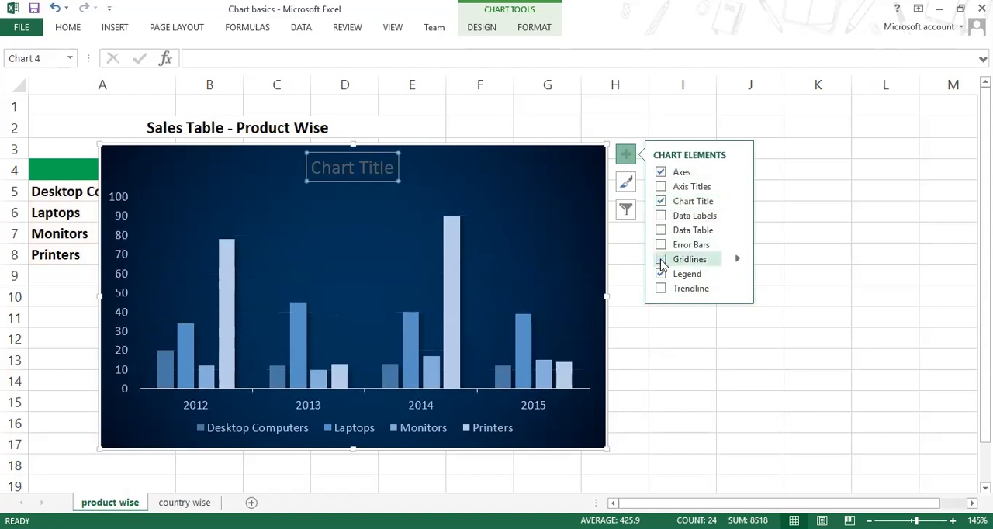
pyautogui.click(661, 261)
pyautogui.click(661, 260)
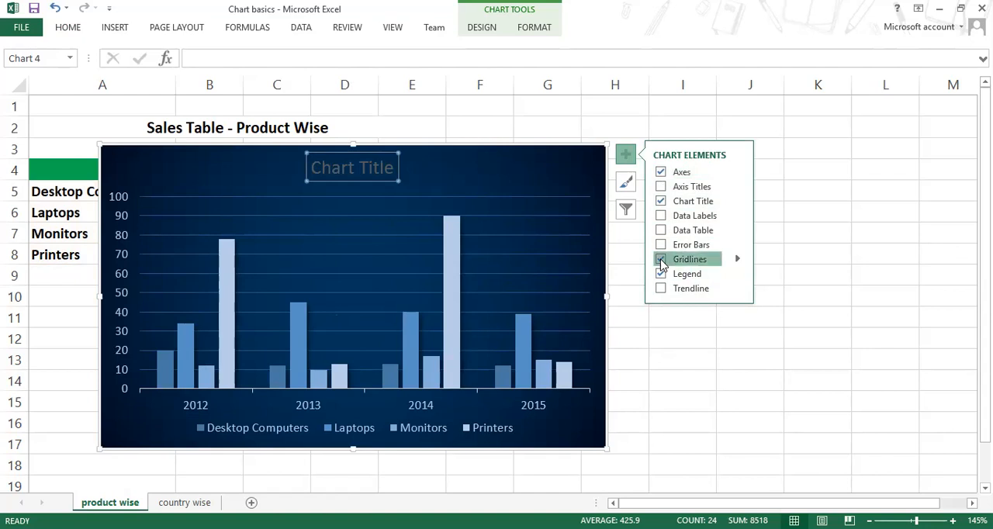
pyautogui.click(661, 262)
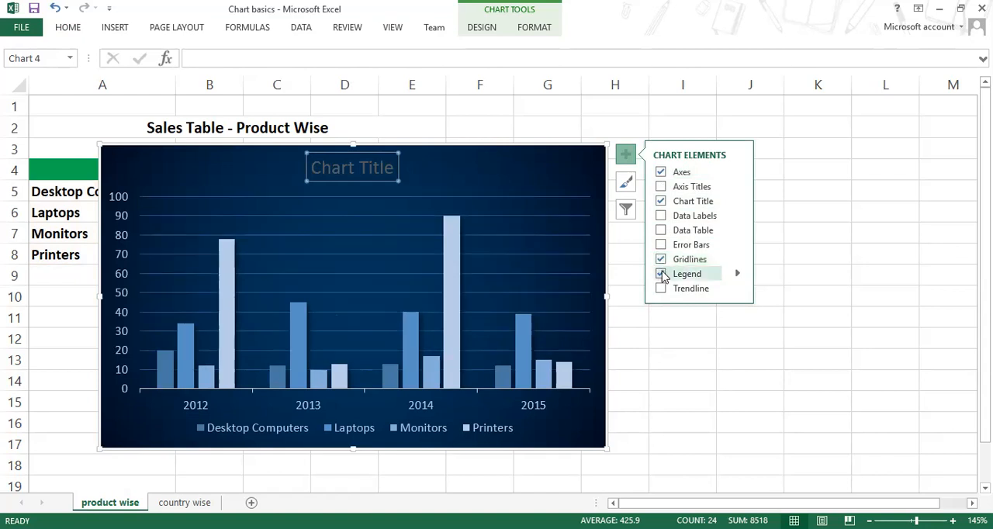
# Step: Switch the chart's legend off and on repeatedly and close the chart element options
pyautogui.click(661, 274)
pyautogui.click(660, 274)
pyautogui.click(661, 274)
pyautogui.click(661, 274)
pyautogui.click(661, 273)
pyautogui.click(661, 273)
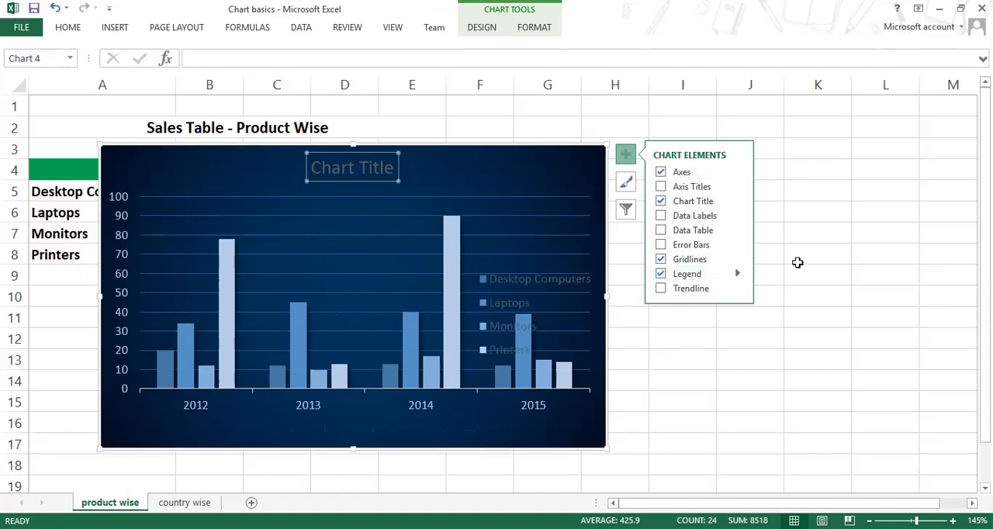
pyautogui.click(857, 265)
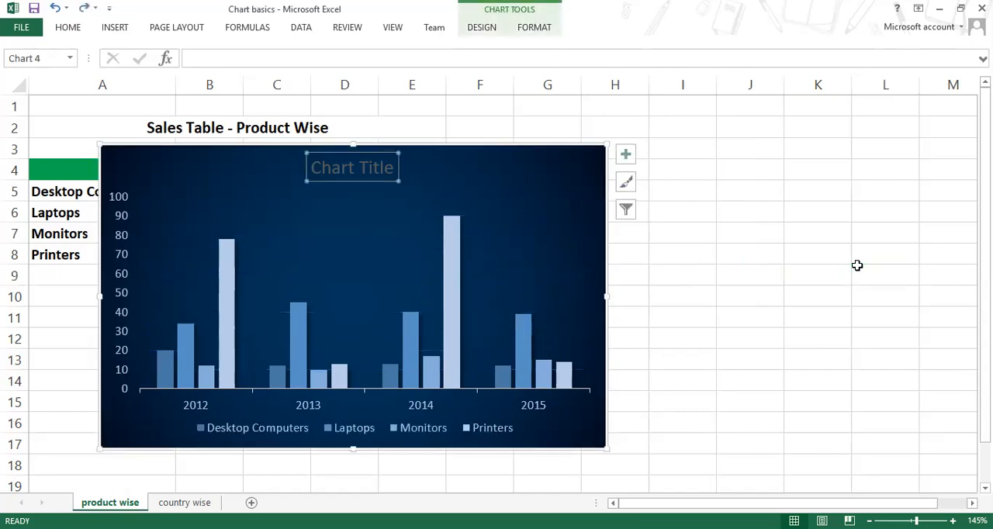
# Step: Undo the legend, gridline and title changes until the Annual Sales title and the legend are restored
pyautogui.hotkey('ctrl', 'z')
pyautogui.hotkey('ctrl', 'z')
pyautogui.hotkey('ctrl', 'z')
pyautogui.hotkey('ctrl', 'z')
pyautogui.hotkey('ctrl', 'z')
pyautogui.hotkey('ctrl', 'z')
pyautogui.hotkey('ctrl', 'z')
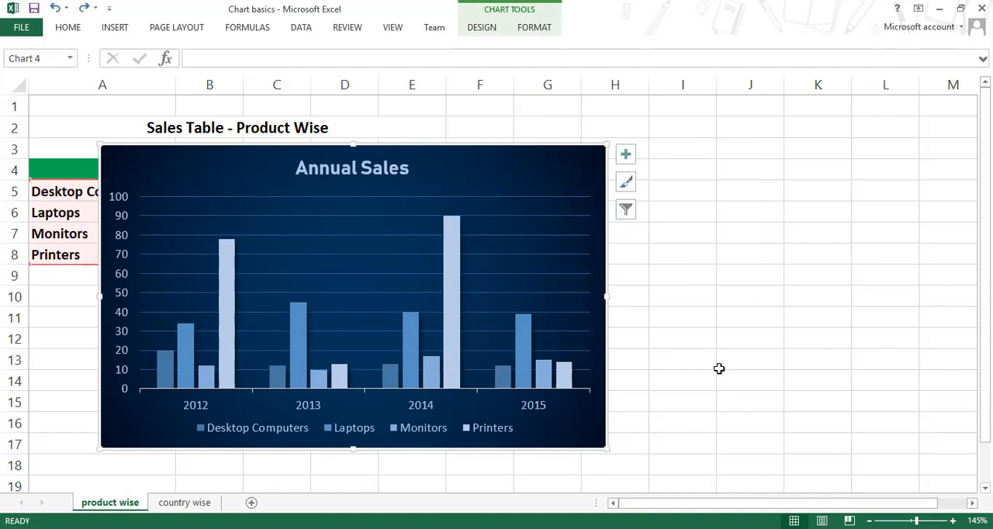
# Step: Compare the Desktop Computers, Laptops and Printers columns by selecting each series in turn
pyautogui.click(162, 368)
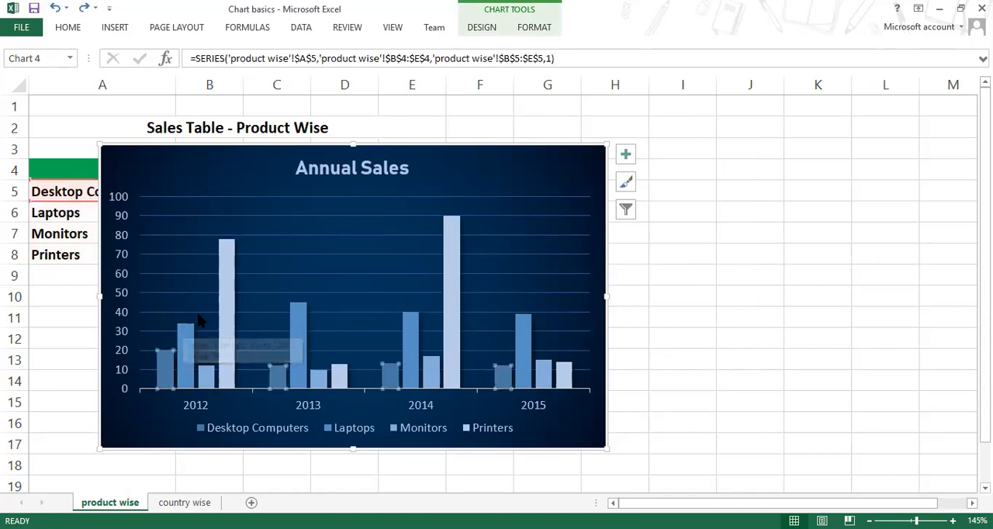
pyautogui.click(184, 354)
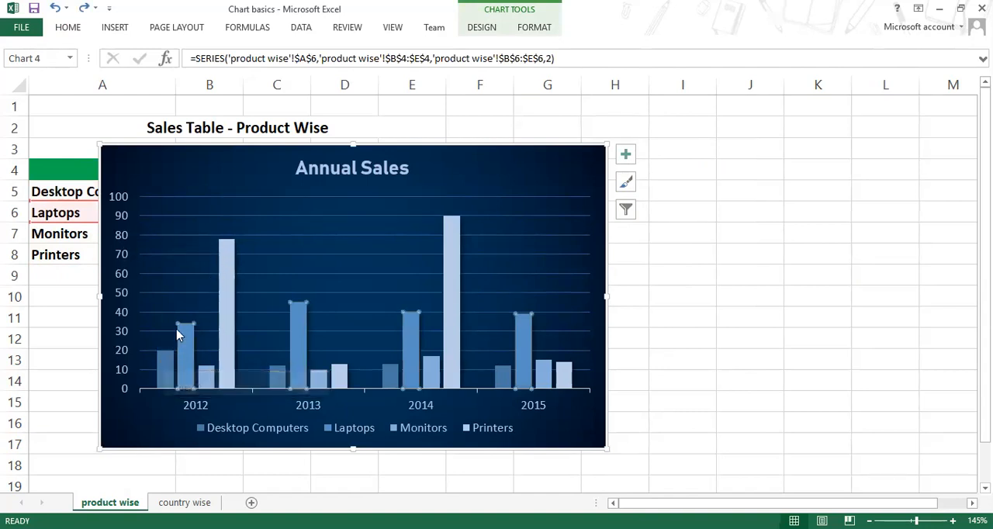
pyautogui.click(224, 287)
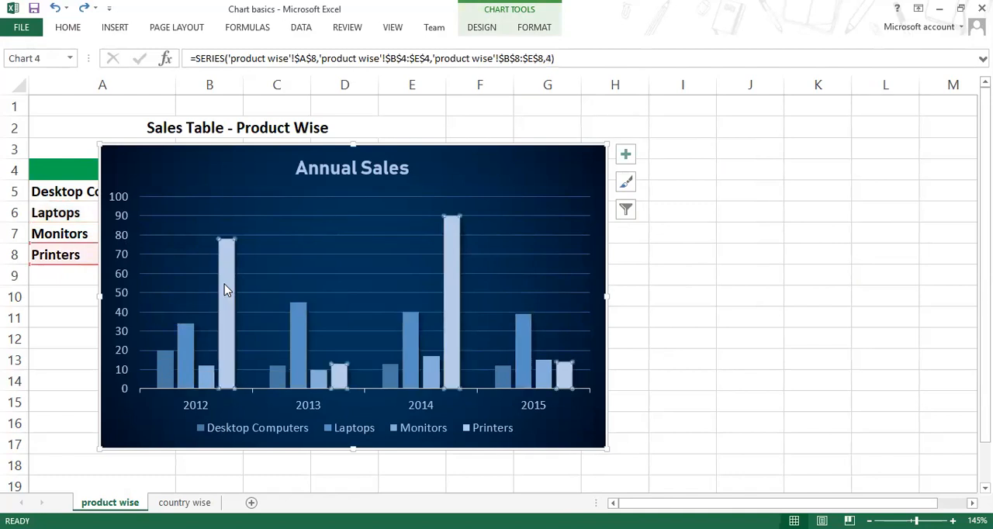
# Step: Add data labels in the Center position to all series of the Annual Sales chart
pyautogui.click(626, 155)
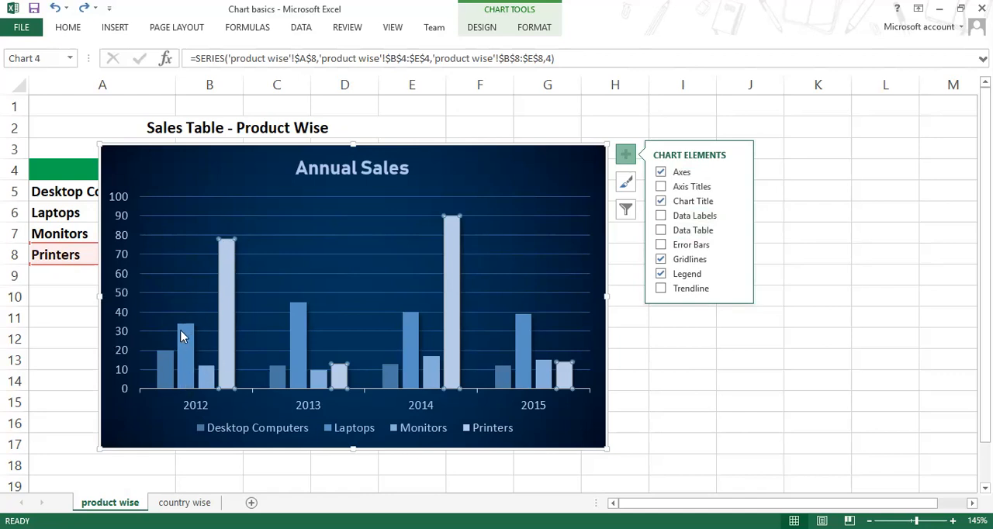
pyautogui.click(737, 217)
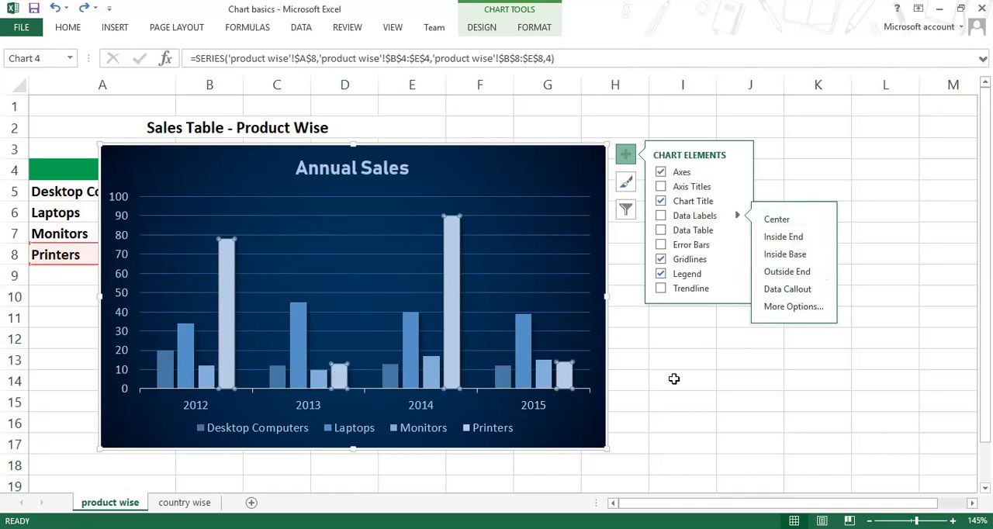
pyautogui.click(489, 182)
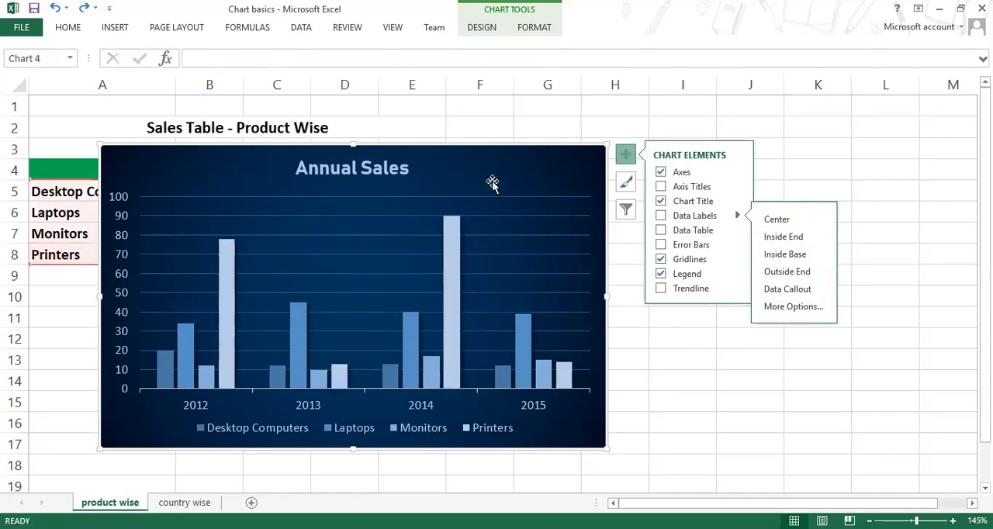
pyautogui.click(790, 222)
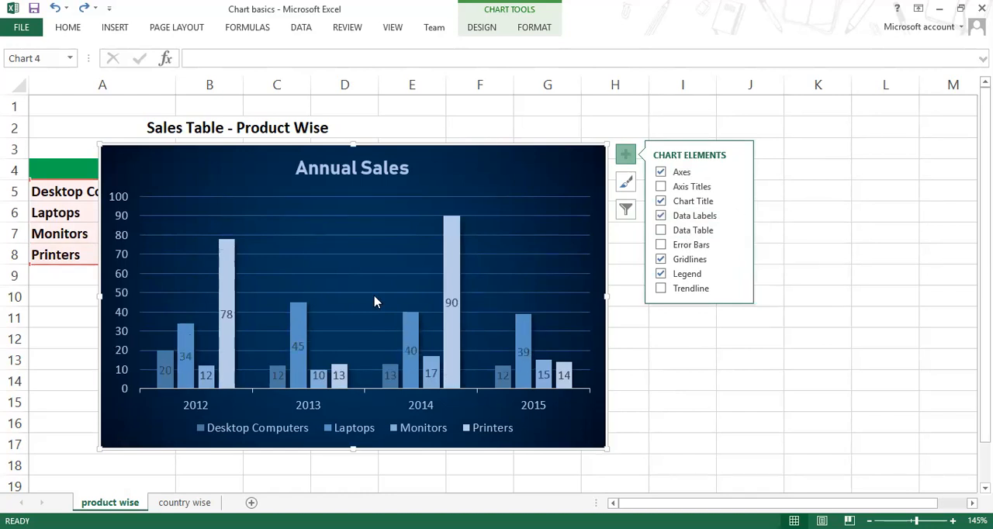
# Step: Examine the new data labels on the Laptops, Monitors and Printers columns and reselect the whole chart
pyautogui.click(188, 355)
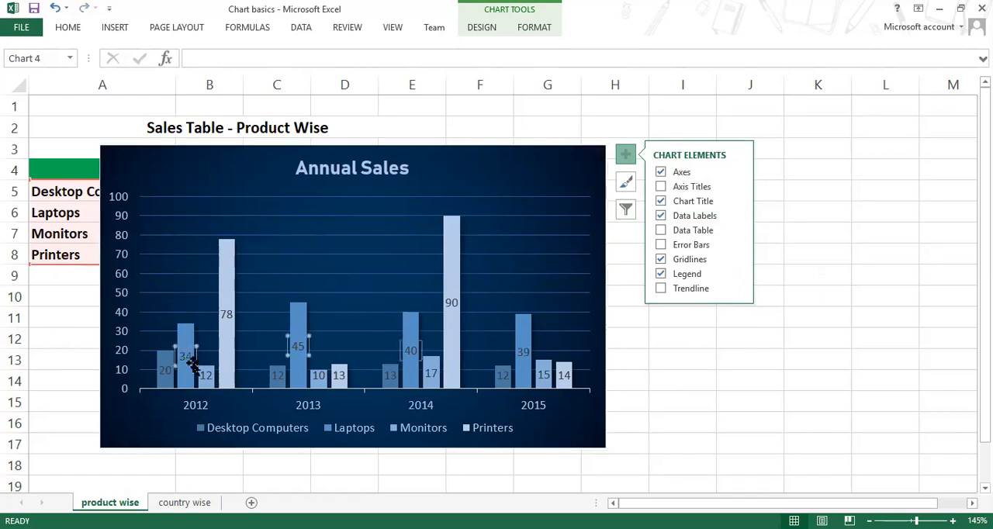
pyautogui.click(205, 375)
pyautogui.click(225, 311)
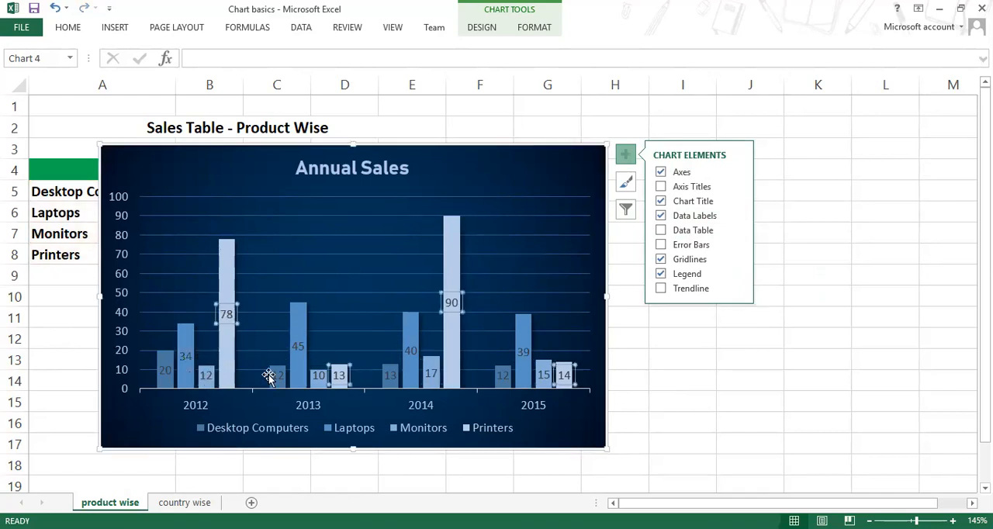
pyautogui.click(290, 349)
pyautogui.click(317, 375)
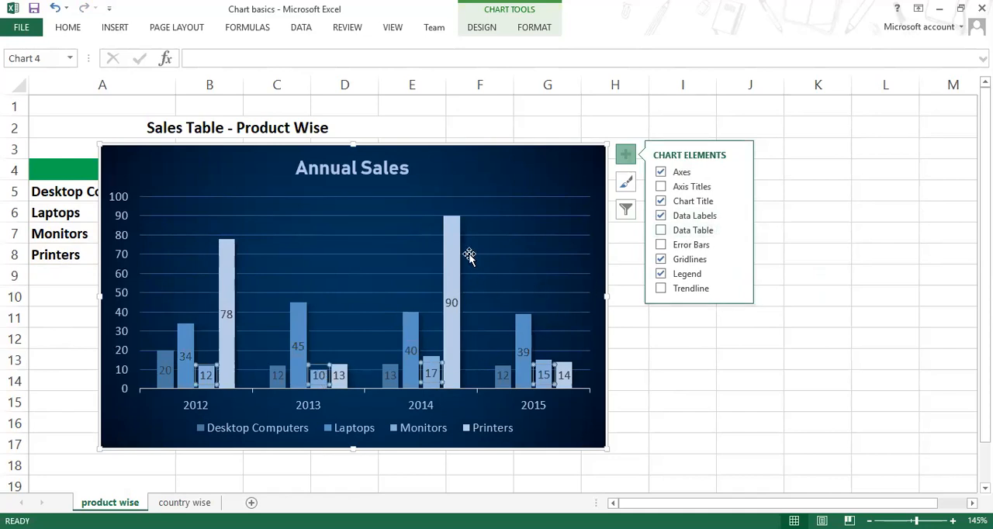
pyautogui.click(505, 191)
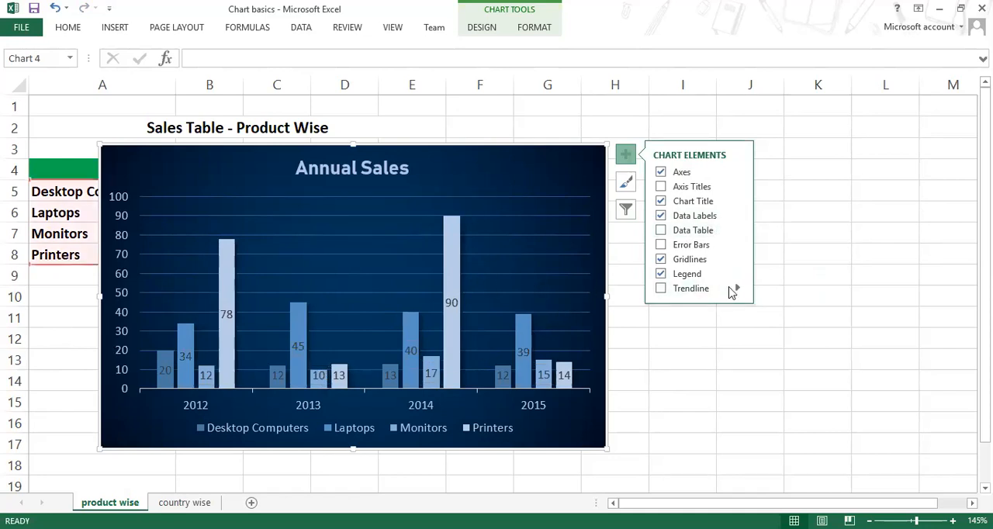
# Step: Try the Inside End position for the data labels of all series, and settle on Outside End
pyautogui.click(737, 215)
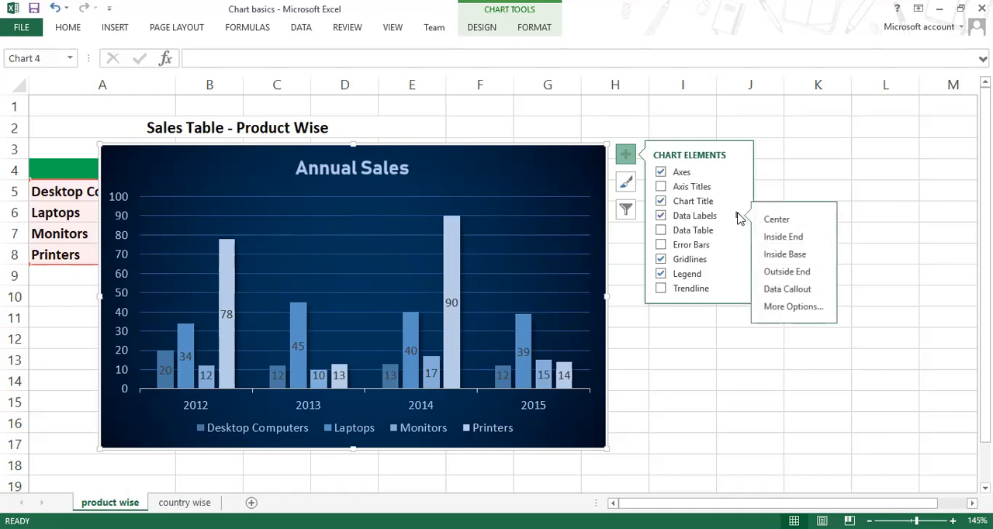
pyautogui.click(795, 243)
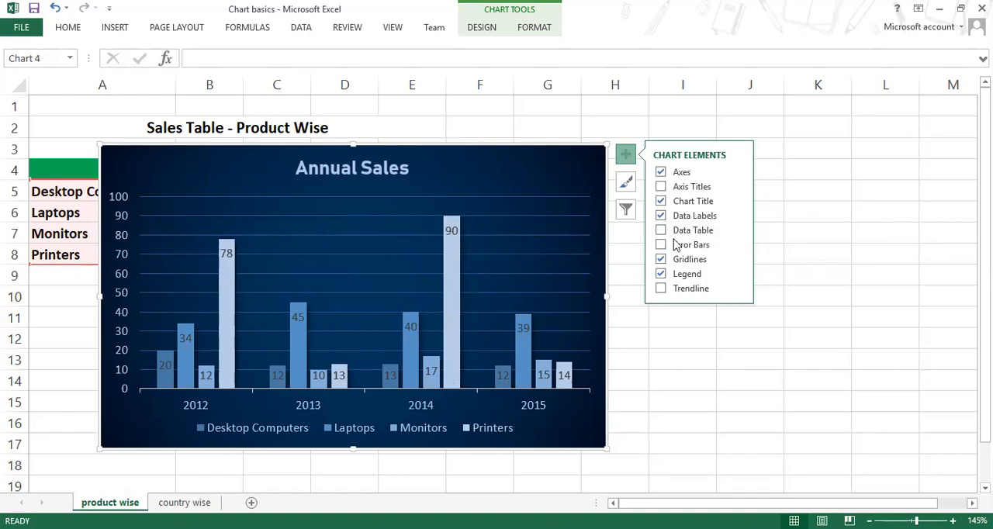
pyautogui.click(737, 216)
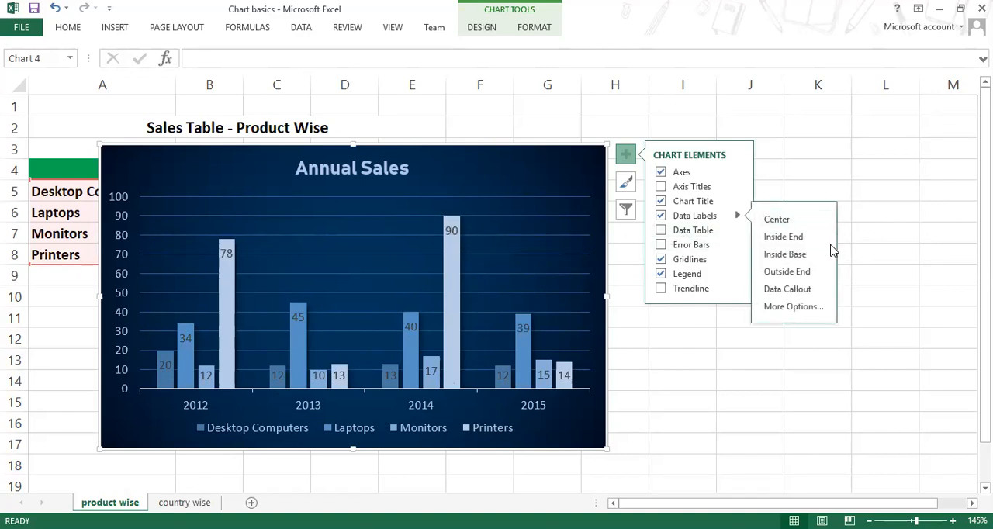
pyautogui.click(793, 273)
# Step: Change the text colour of the Desktop Computers and Laptops data labels to white
pyautogui.click(167, 338)
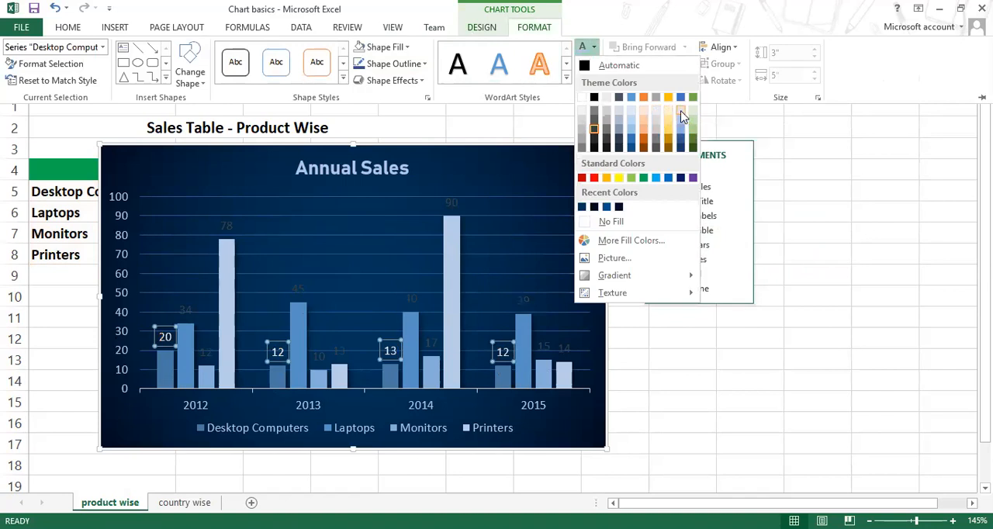
pyautogui.click(181, 309)
pyautogui.click(187, 312)
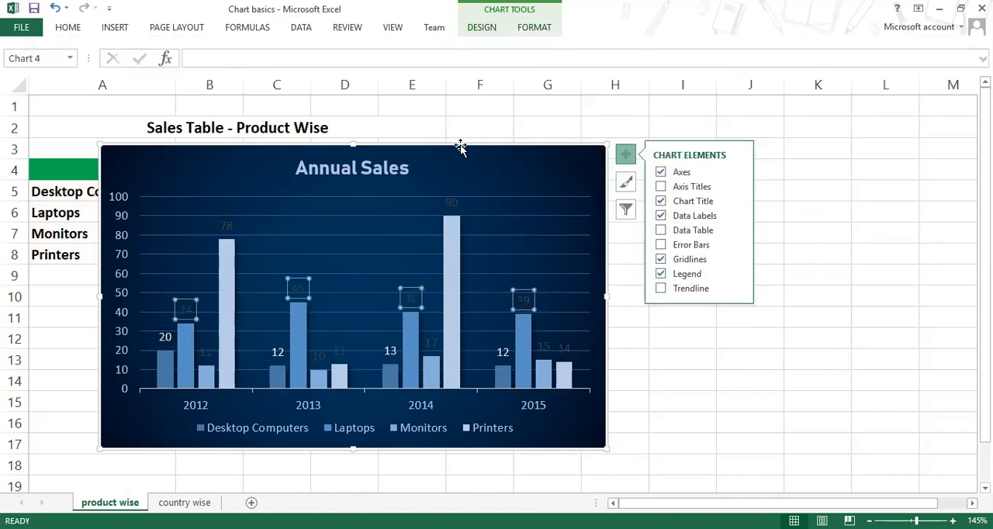
pyautogui.click(543, 30)
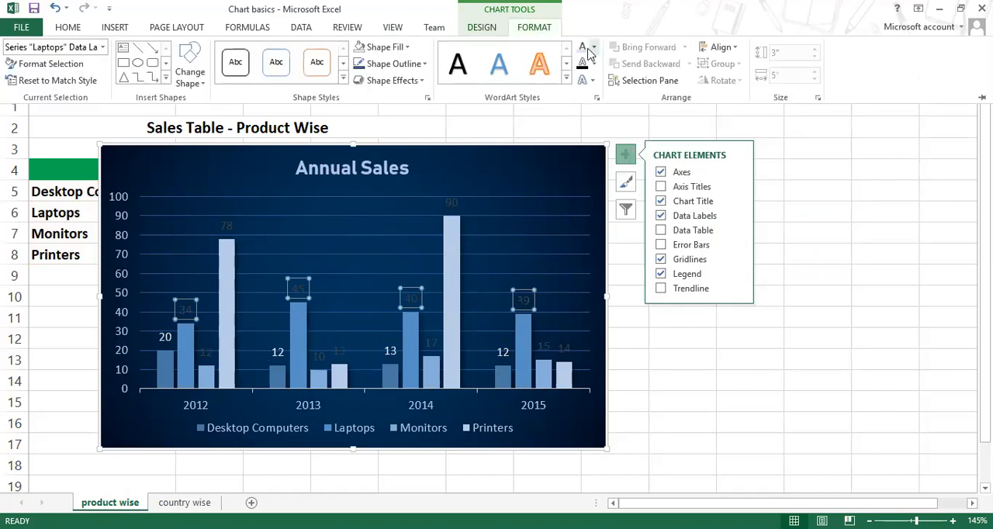
# Step: Change the text colour of the Monitors and Printers data labels to white
pyautogui.click(208, 350)
pyautogui.click(206, 349)
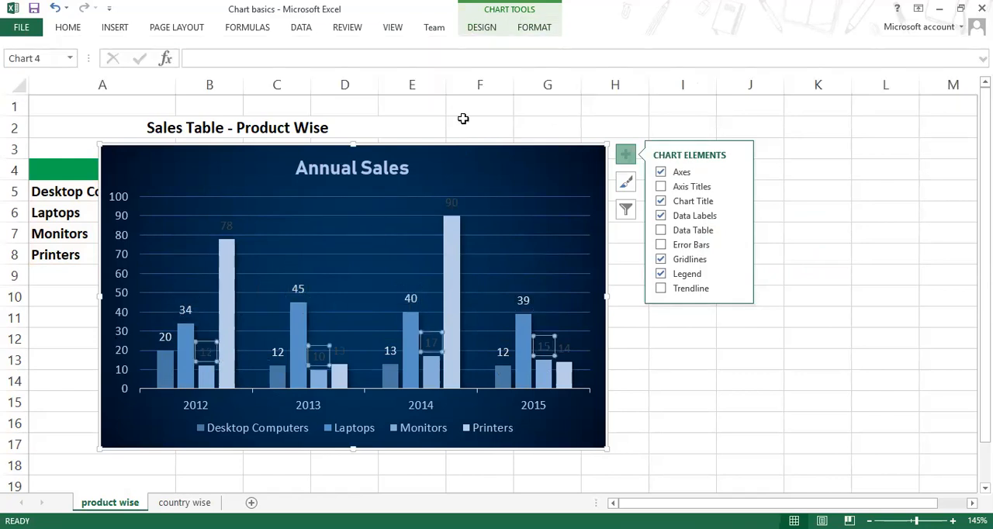
pyautogui.click(537, 29)
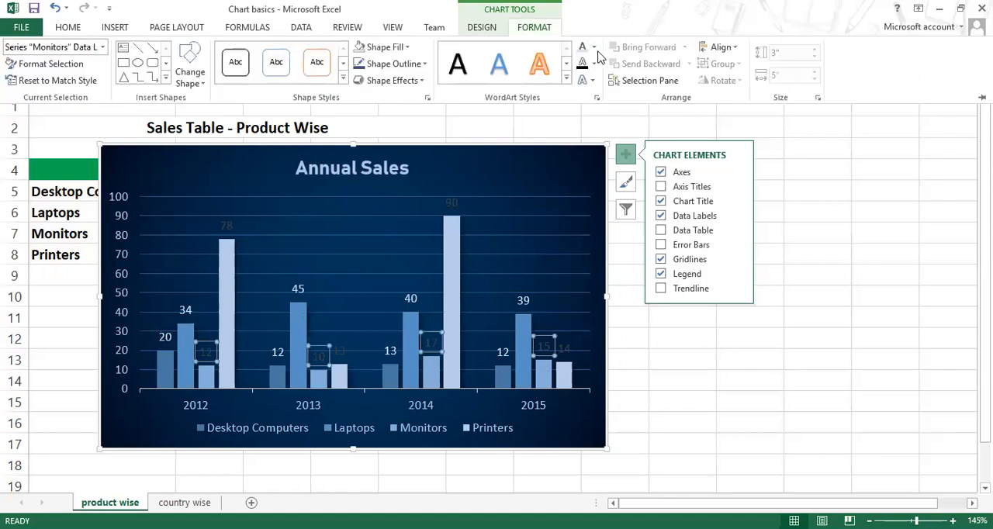
pyautogui.click(231, 229)
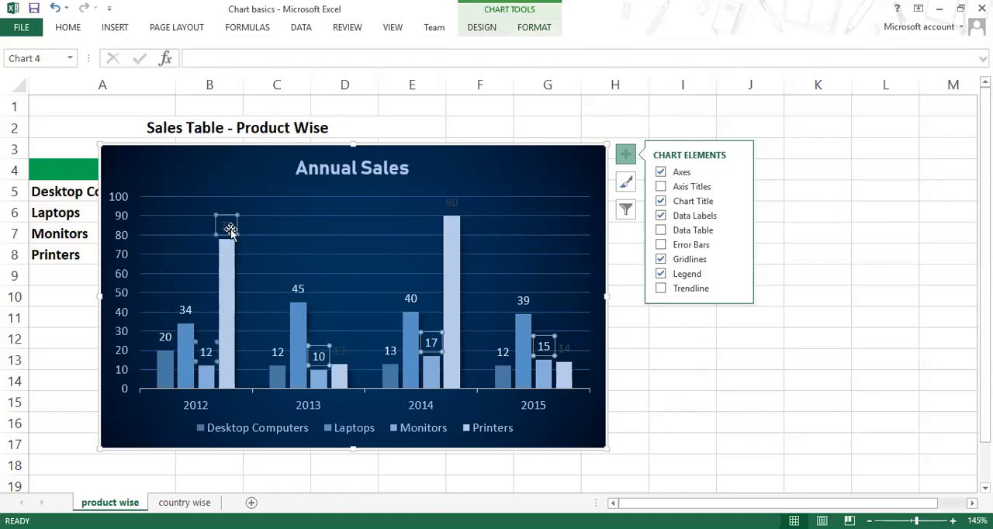
pyautogui.click(534, 31)
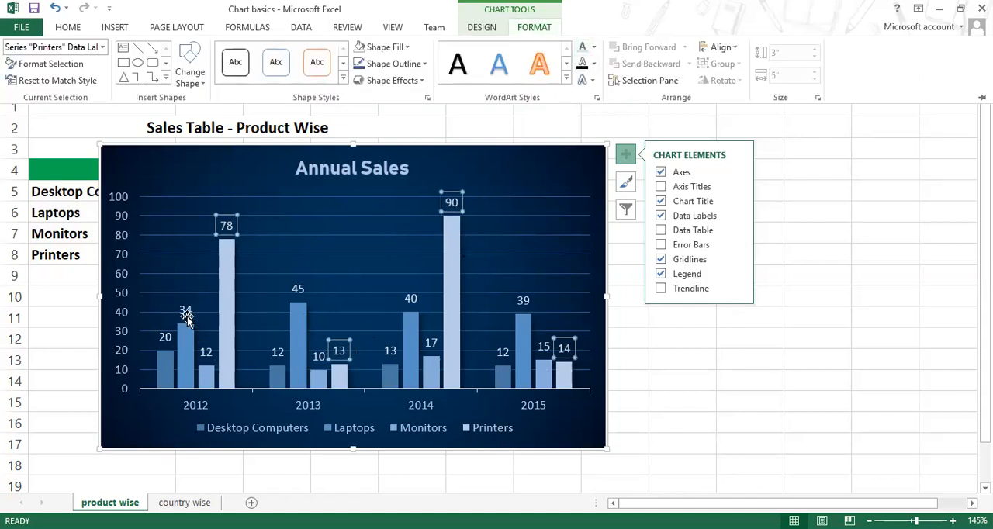
pyautogui.press('Escape')
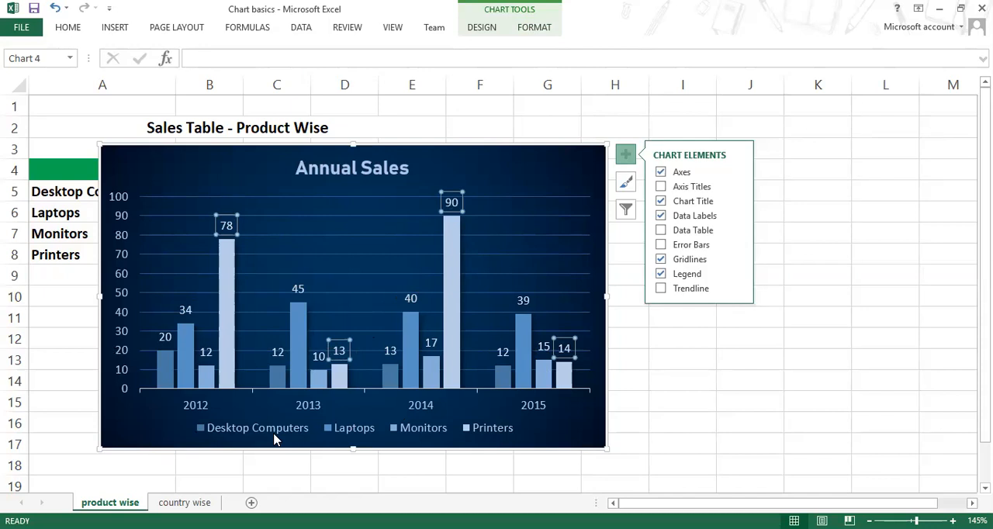
# Step: Move the chart off the sales table to highlight A4:D8, and reposition the chart over columns B to I
pyautogui.moveTo(380, 146); pyautogui.dragTo(644, 211)
pyautogui.moveTo(166, 172); pyautogui.dragTo(350, 257)
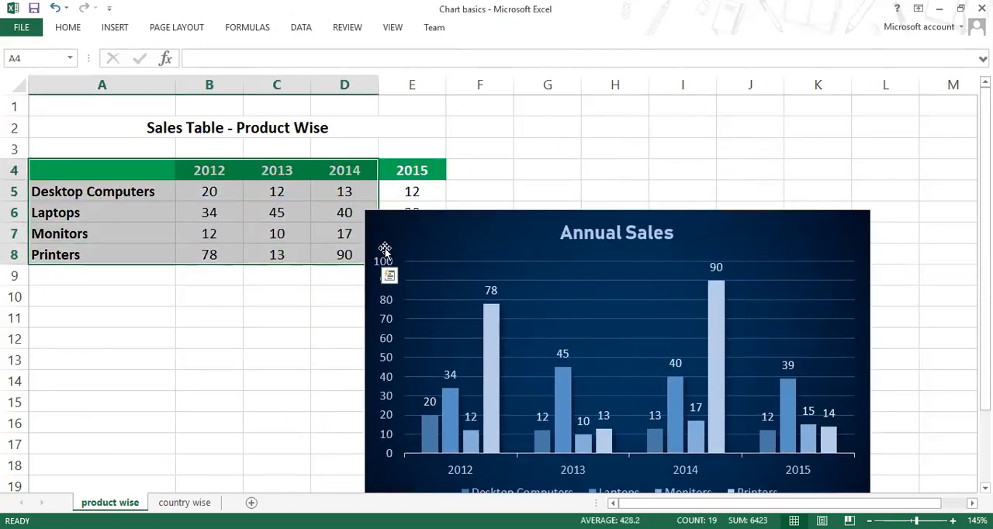
pyautogui.moveTo(435, 217); pyautogui.dragTo(294, 122)
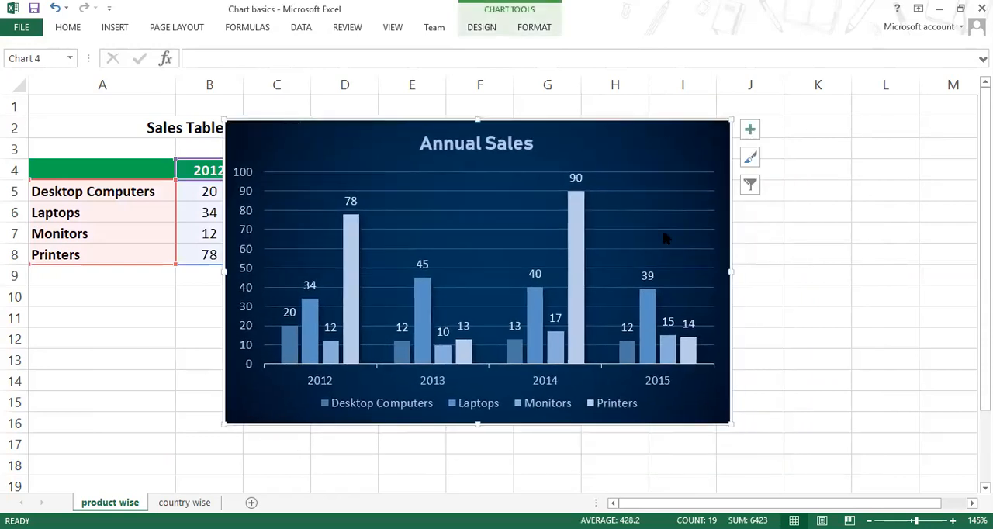
# Step: Preview the chart's data table with and without legend keys, and select the chart legend
pyautogui.click(750, 130)
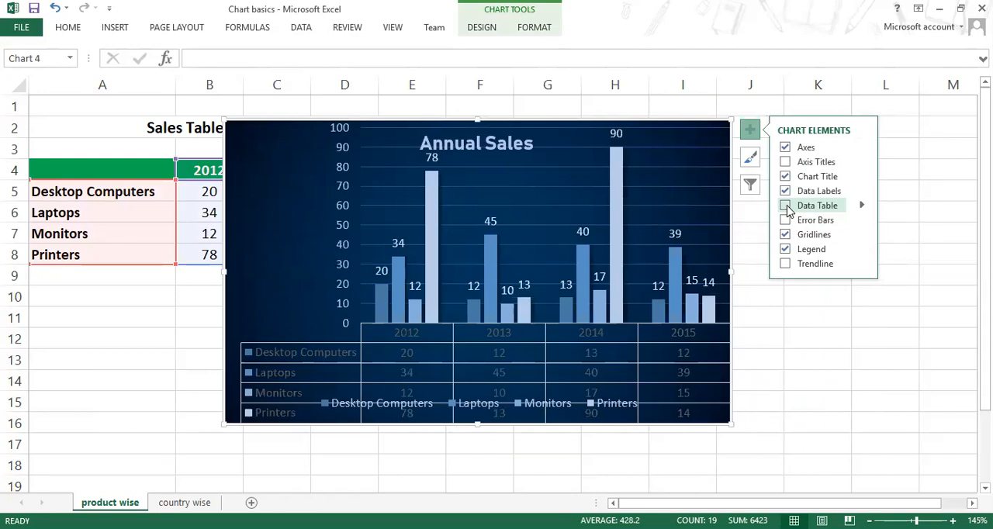
pyautogui.click(861, 209)
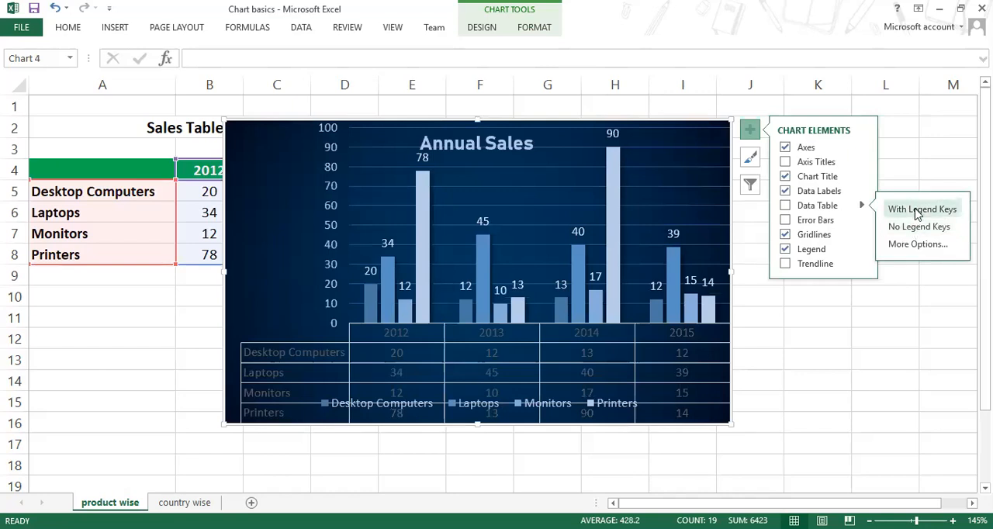
pyautogui.click(324, 407)
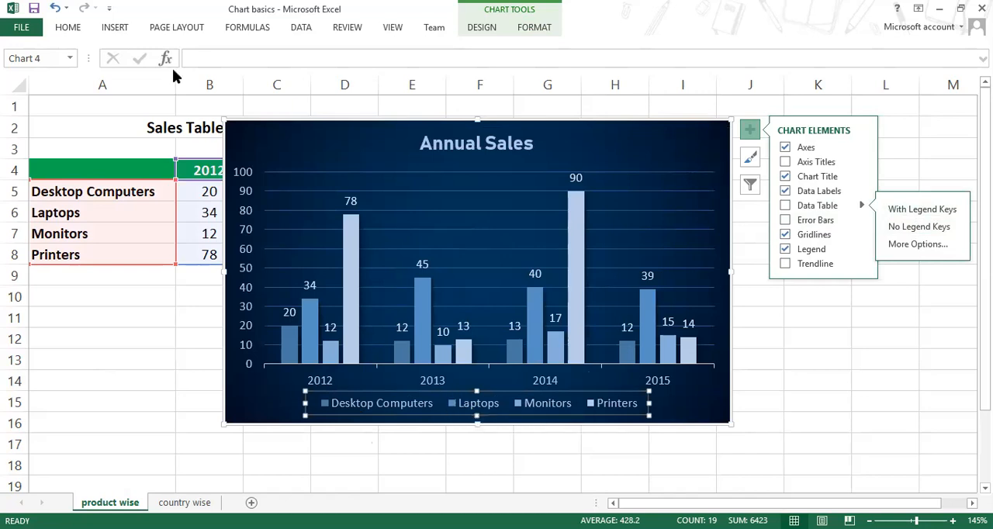
# Step: Recolour the chart series with the first Colorful palette of blue, orange, gray and yellow
pyautogui.click(489, 28)
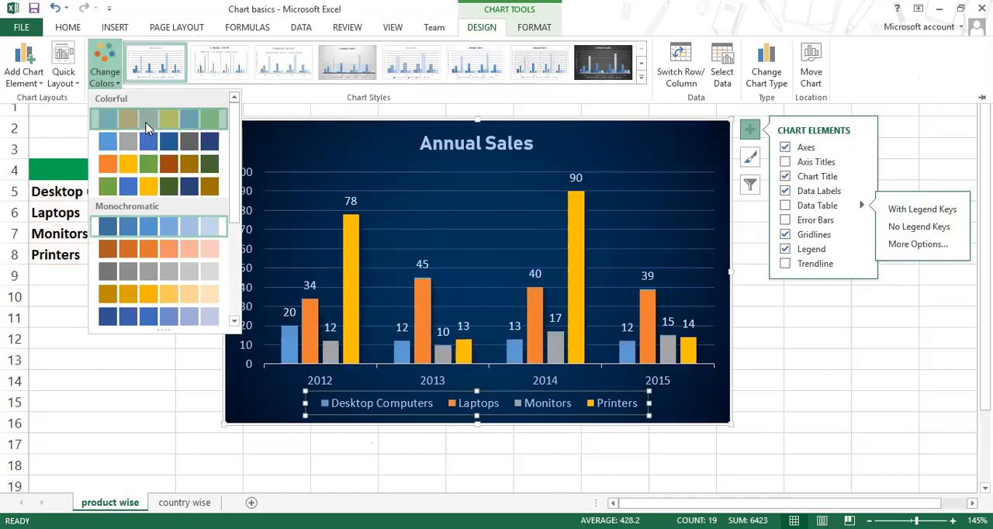
pyautogui.click(139, 130)
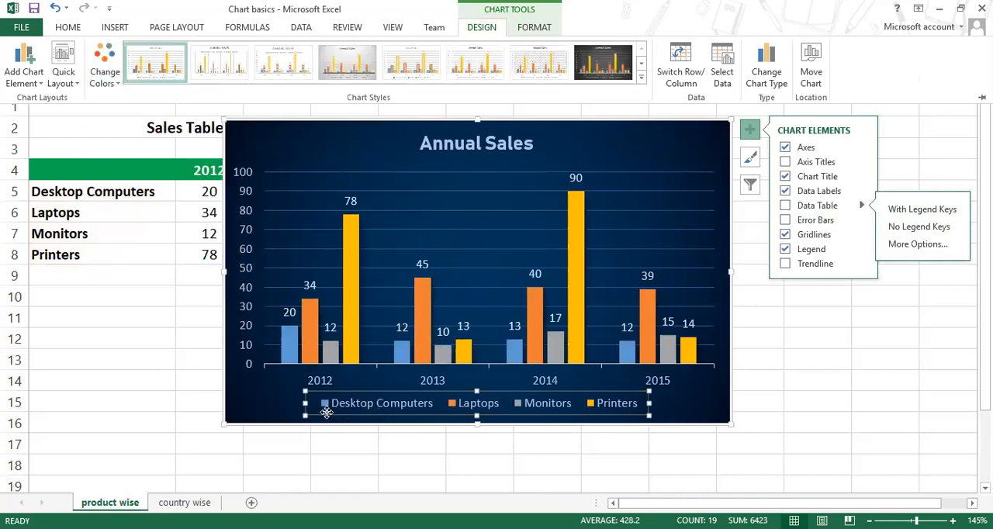
pyautogui.click(326, 409)
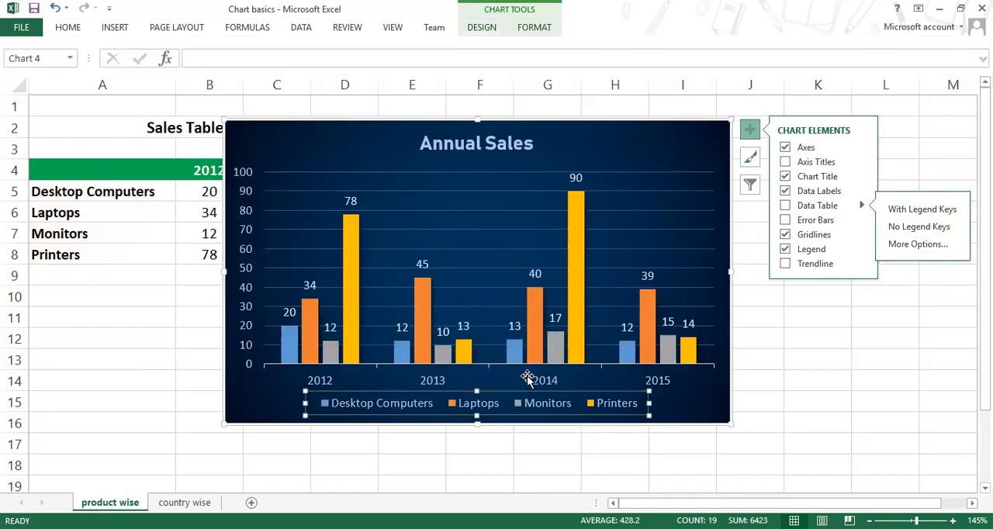
# Step: Examine the legend colours against the matching product columns at a closer zoom
pyautogui.keyDown('ctrl'); pyautogui.scroll(4, 557, 384); pyautogui.keyUp('ctrl')
pyautogui.scroll(-4, 558, 380)
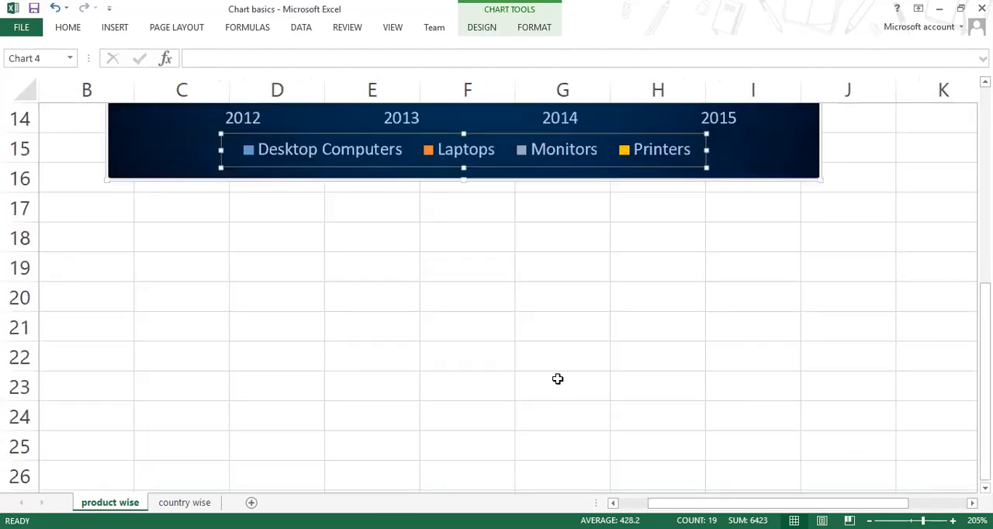
pyautogui.scroll(1, 546, 378)
pyautogui.scroll(2, 546, 378)
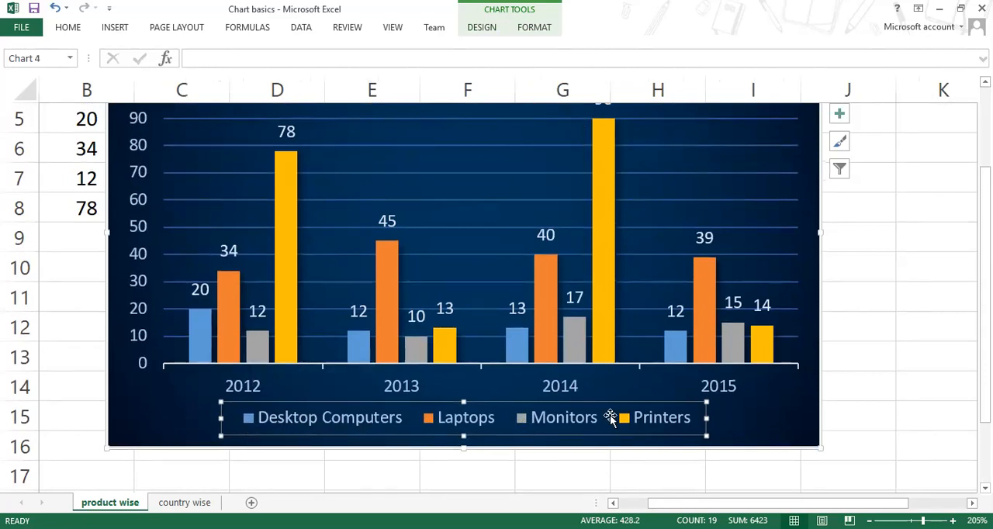
pyautogui.moveTo(299, 302)
pyautogui.keyDown('ctrl'); pyautogui.scroll(-3, 572, 350); pyautogui.keyUp('ctrl')
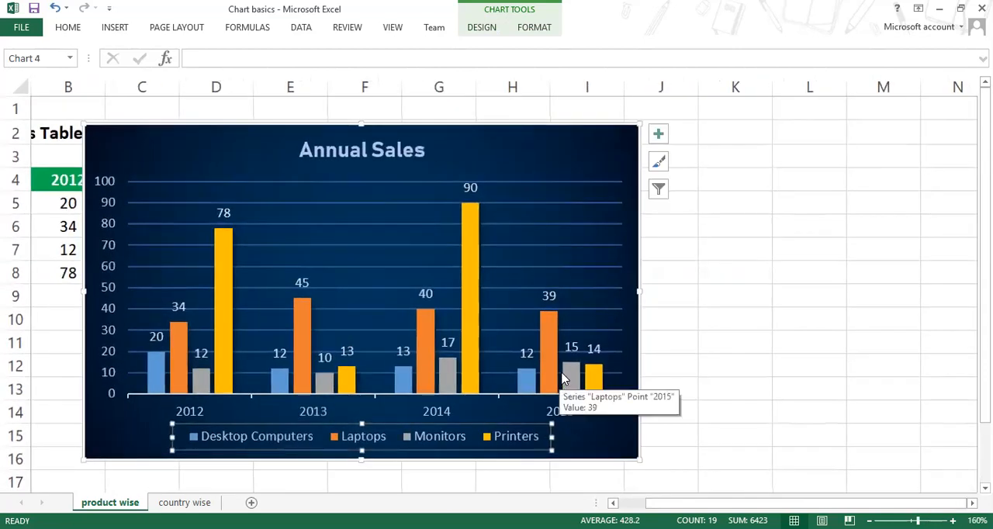
# Step: Add a data table with no legend keys to the Annual Sales chart and look over its rows
pyautogui.click(659, 136)
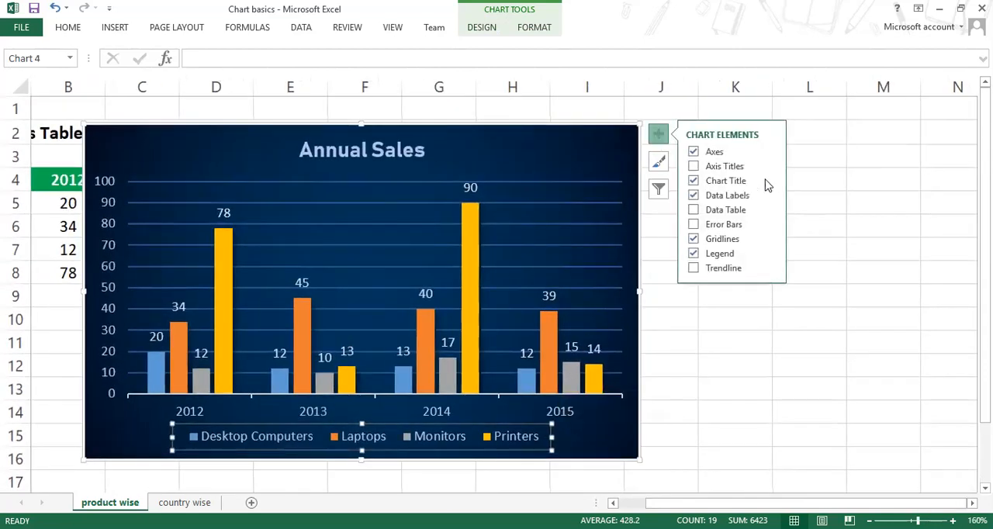
pyautogui.click(770, 209)
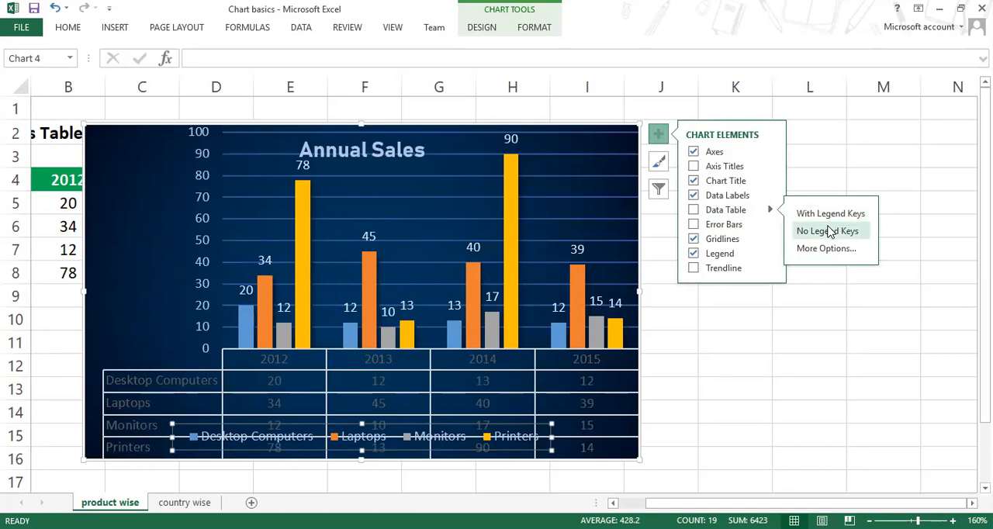
pyautogui.click(828, 232)
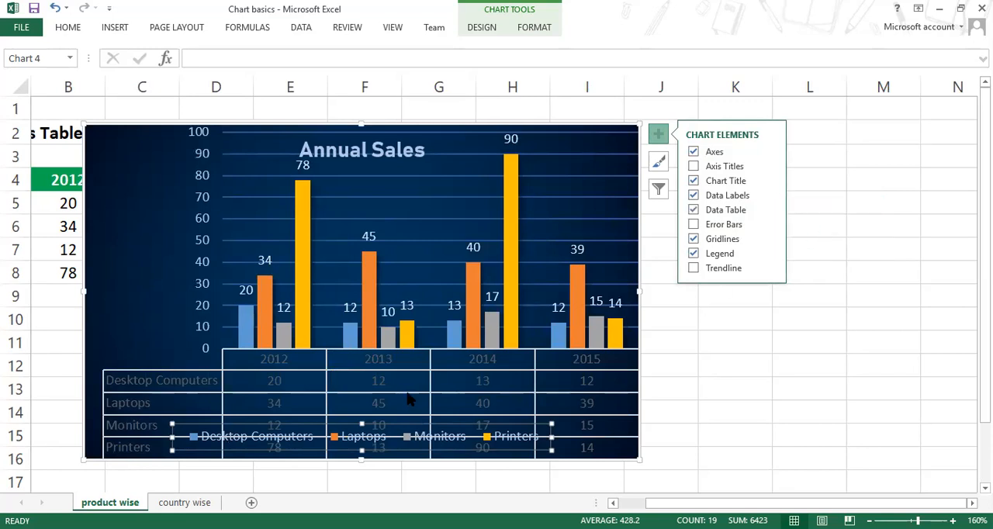
pyautogui.scroll(-1, 409, 400)
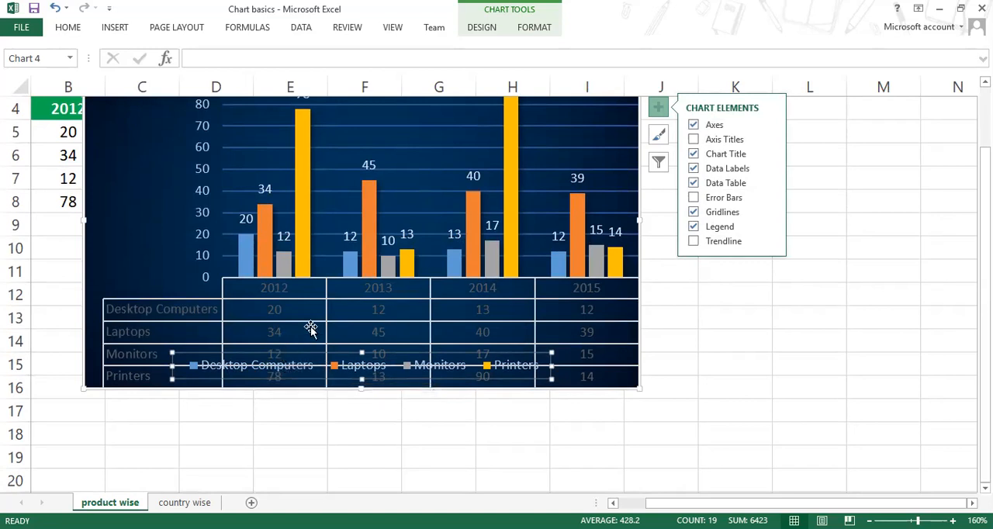
pyautogui.scroll(1, 320, 341)
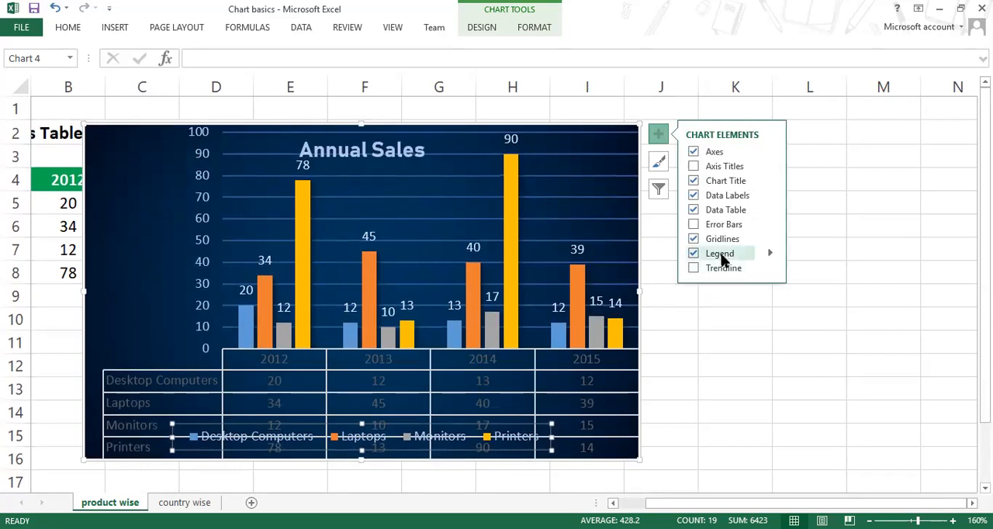
# Step: Set the legend position to Right and enlarge the chart to reach column K and row 18
pyautogui.click(768, 256)
pyautogui.click(807, 258)
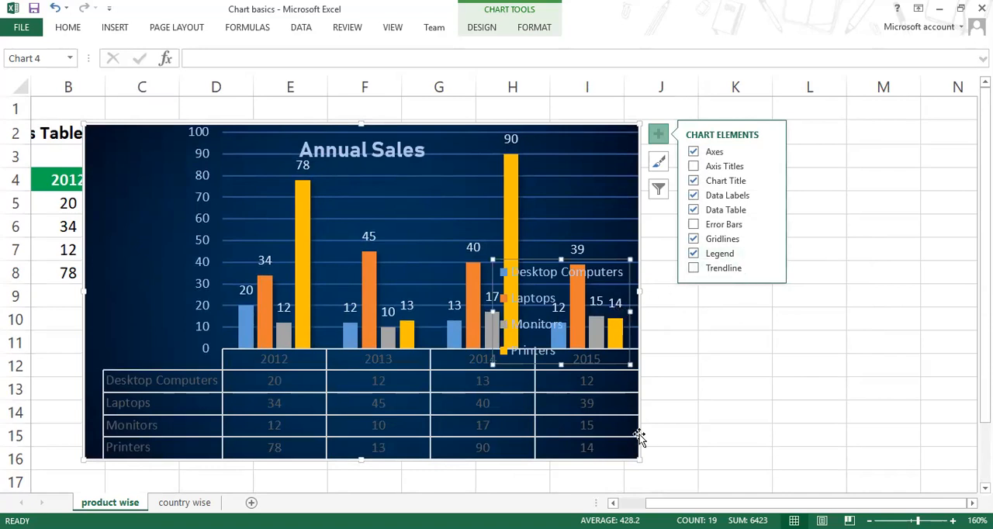
pyautogui.moveTo(639, 461); pyautogui.dragTo(765, 433)
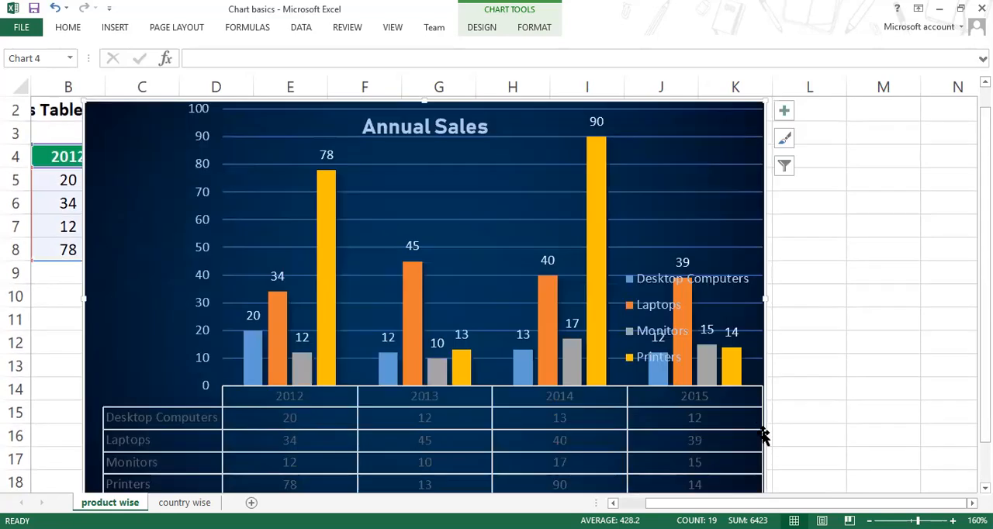
pyautogui.keyDown('ctrl'); pyautogui.scroll(-1, 769, 425); pyautogui.keyUp('ctrl')
pyautogui.keyDown('ctrl'); pyautogui.scroll(-1, 766, 417); pyautogui.keyUp('ctrl')
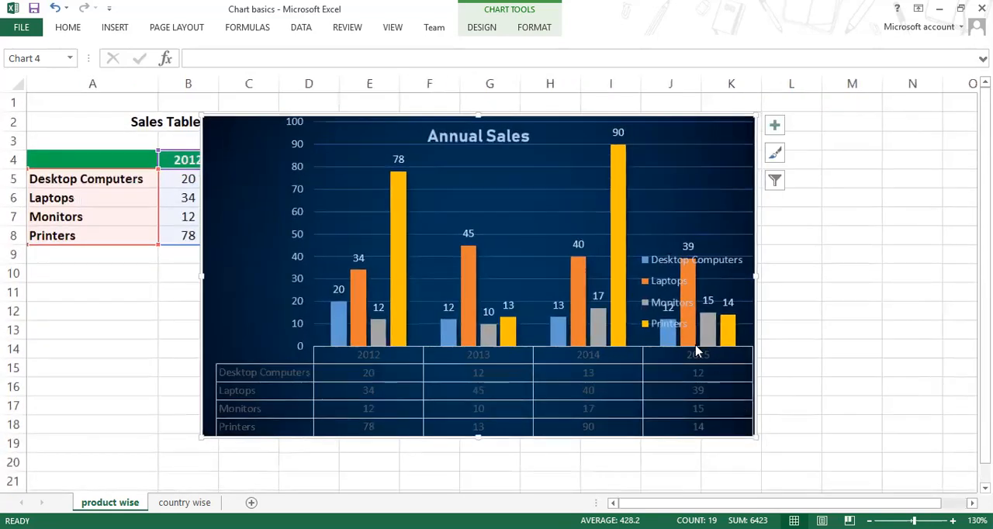
# Step: Shift the overlapping legend slightly towards the chart's right edge
pyautogui.click(680, 231)
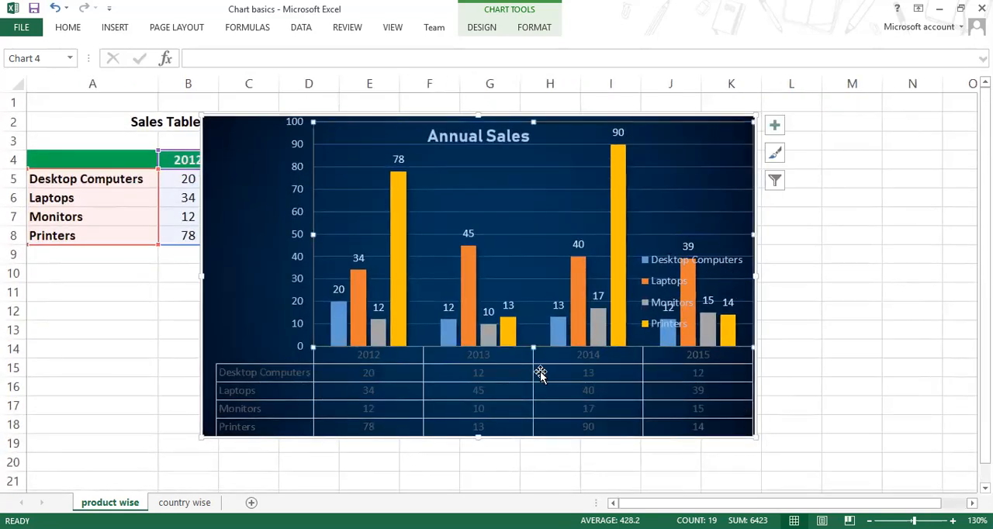
pyautogui.click(665, 289)
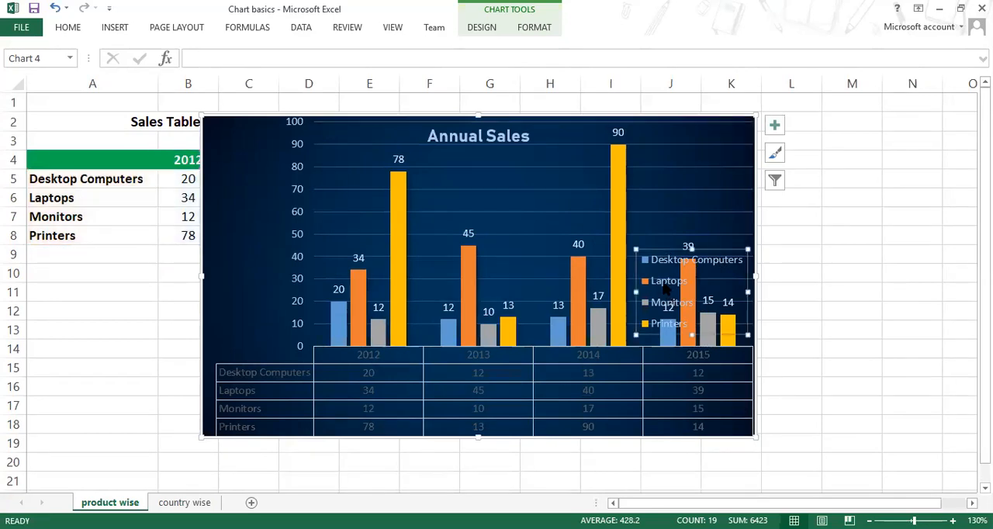
pyautogui.moveTo(736, 250); pyautogui.dragTo(760, 262)
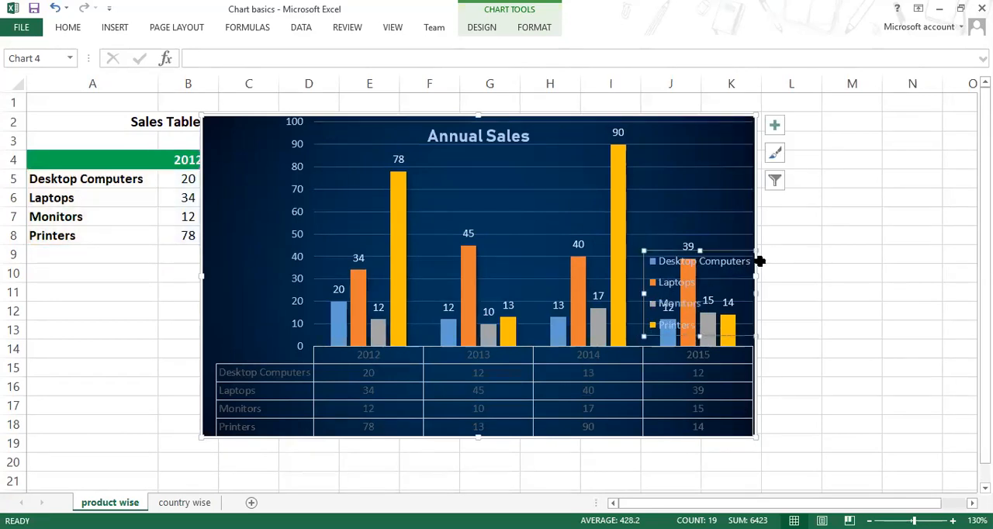
# Step: Set the legend position to Right in the legend options with the non-overlapping setting cleared
pyautogui.click(774, 125)
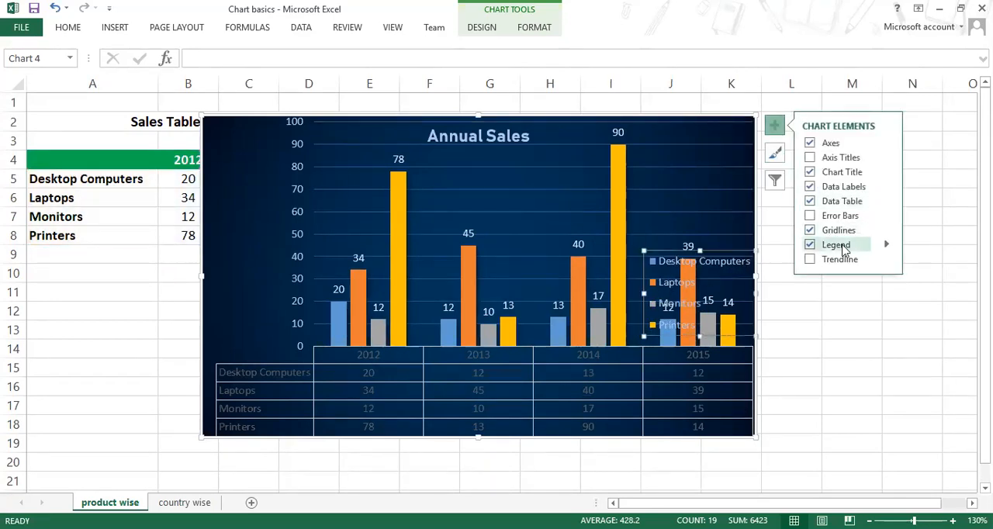
pyautogui.click(886, 245)
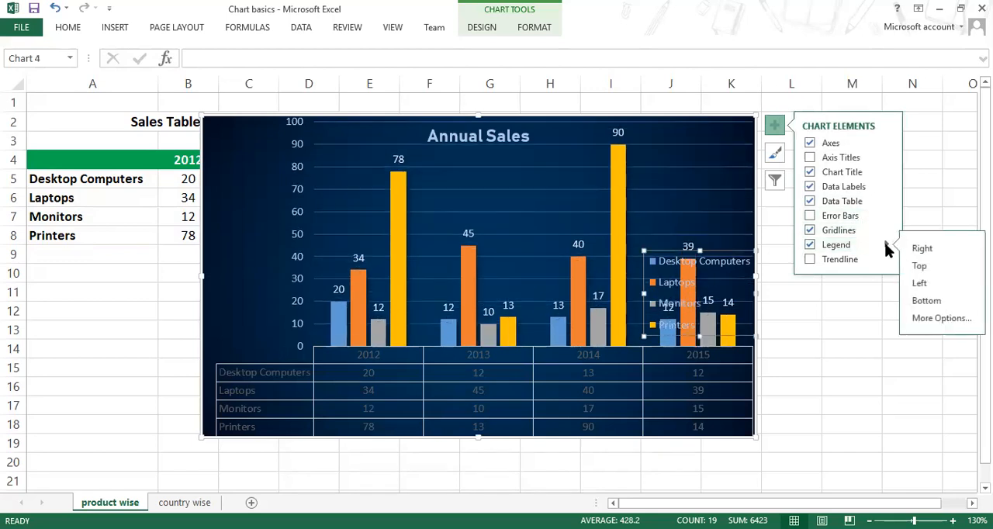
pyautogui.click(942, 318)
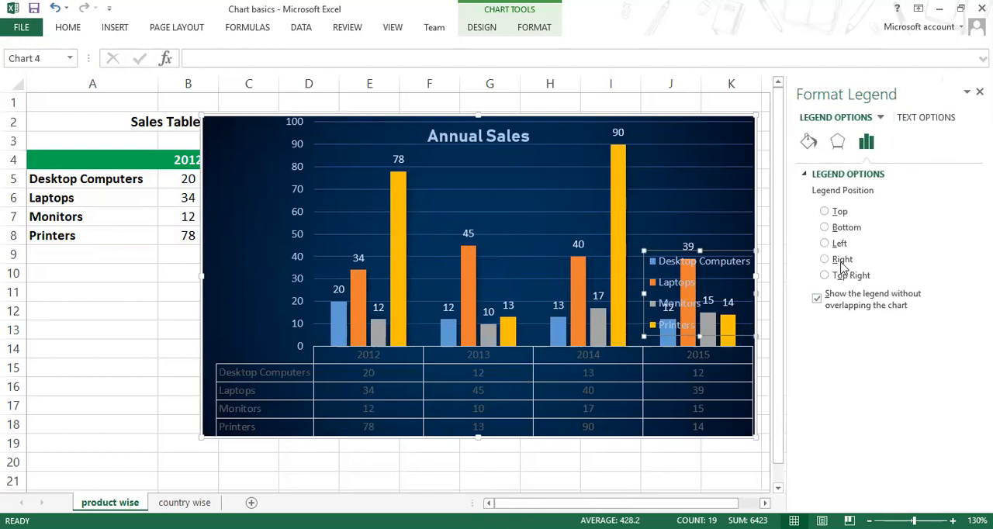
pyautogui.click(839, 265)
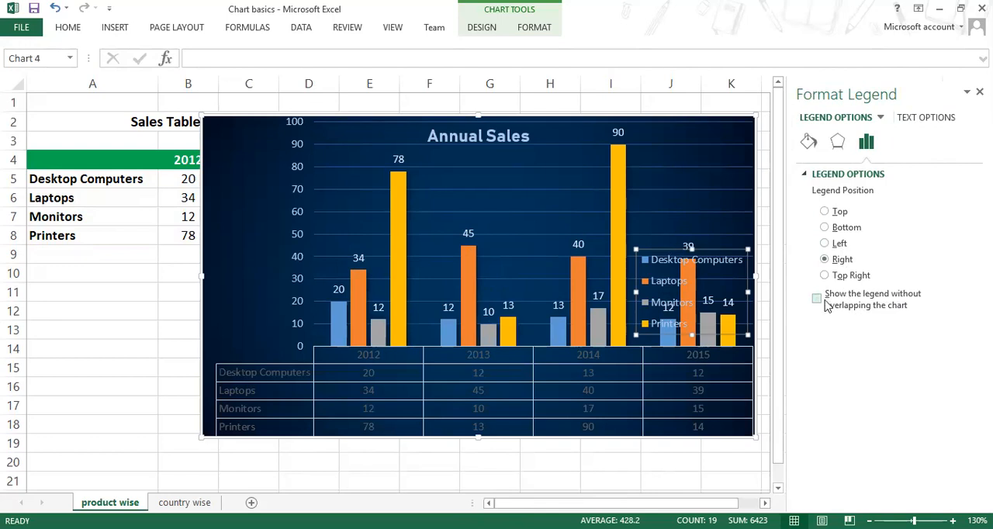
pyautogui.click(980, 92)
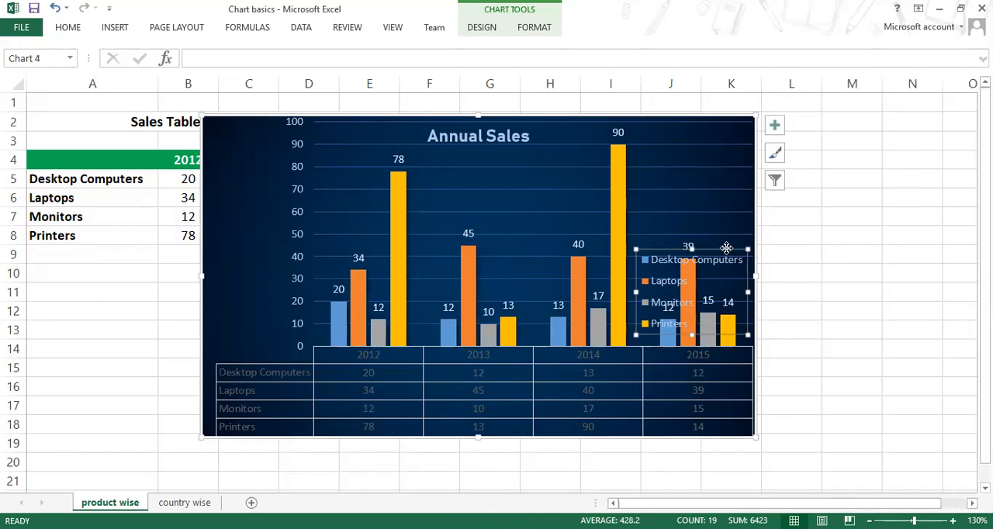
# Step: Widen the chart to reach column M to make room for the legend beside the columns
pyautogui.moveTo(726, 250); pyautogui.dragTo(795, 248)
pyautogui.moveTo(756, 276); pyautogui.dragTo(850, 277)
pyautogui.moveTo(850, 439); pyautogui.dragTo(883, 490)
pyautogui.scroll(-3, 848, 398)
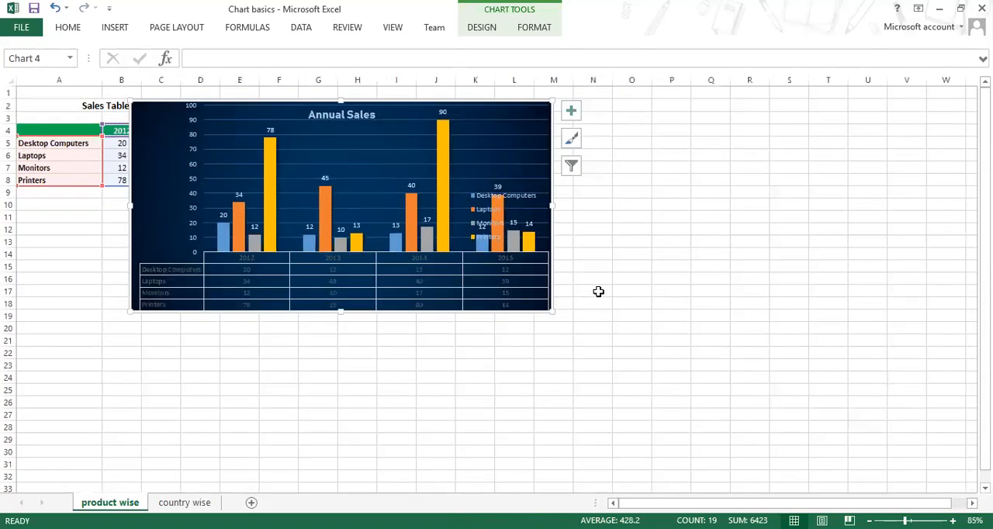
# Step: Delete the overlapping legend and add it back to the chart at the Right position
pyautogui.click(509, 205)
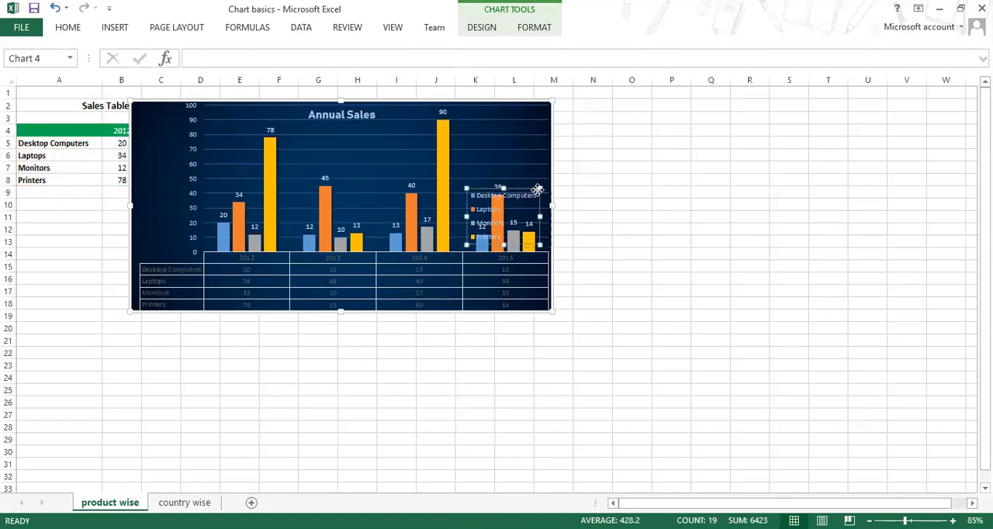
pyautogui.press('Delete')
pyautogui.click(571, 111)
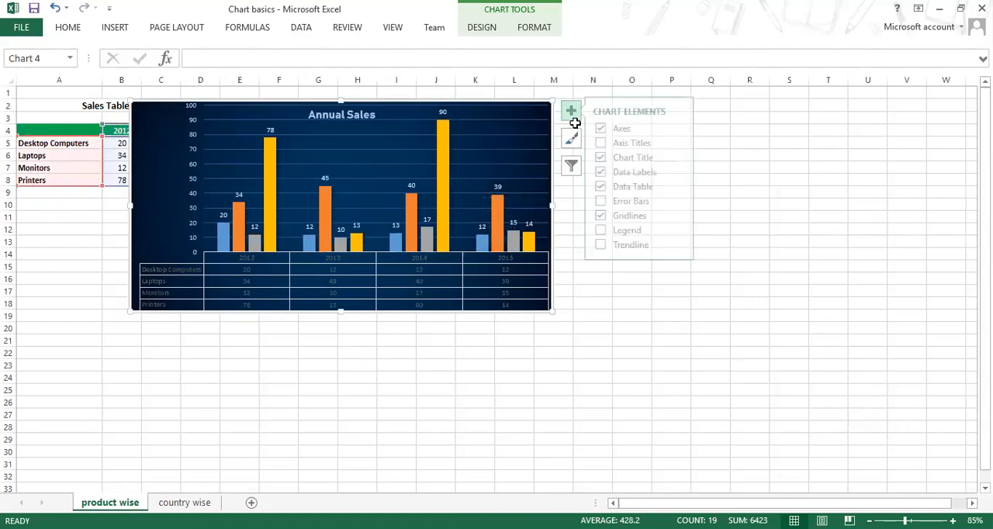
pyautogui.click(683, 231)
pyautogui.click(732, 238)
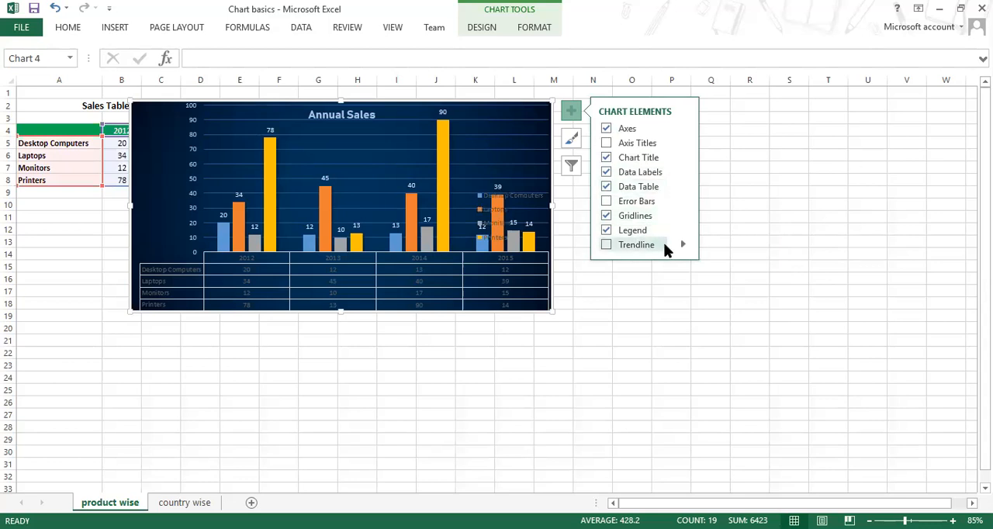
# Step: Remove the data table and narrow the plot area so the columns sit clear of the legend
pyautogui.click(607, 187)
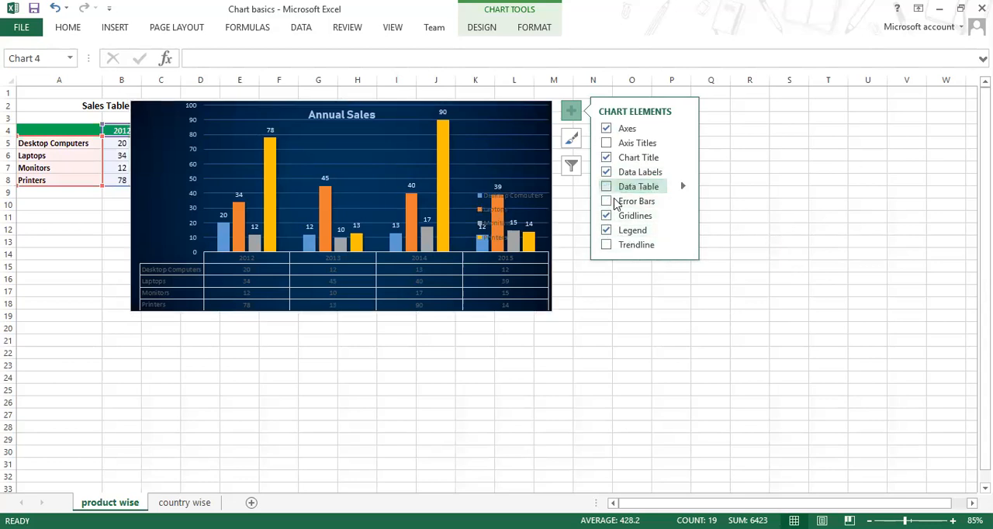
pyautogui.click(539, 266)
pyautogui.moveTo(539, 269); pyautogui.dragTo(532, 243)
pyautogui.click(518, 201)
pyautogui.click(474, 250)
pyautogui.click(495, 261)
pyautogui.moveTo(494, 259); pyautogui.dragTo(472, 262)
pyautogui.click(518, 236)
pyautogui.moveTo(528, 238); pyautogui.dragTo(528, 238)
pyautogui.moveTo(562, 308); pyautogui.dragTo(565, 311)
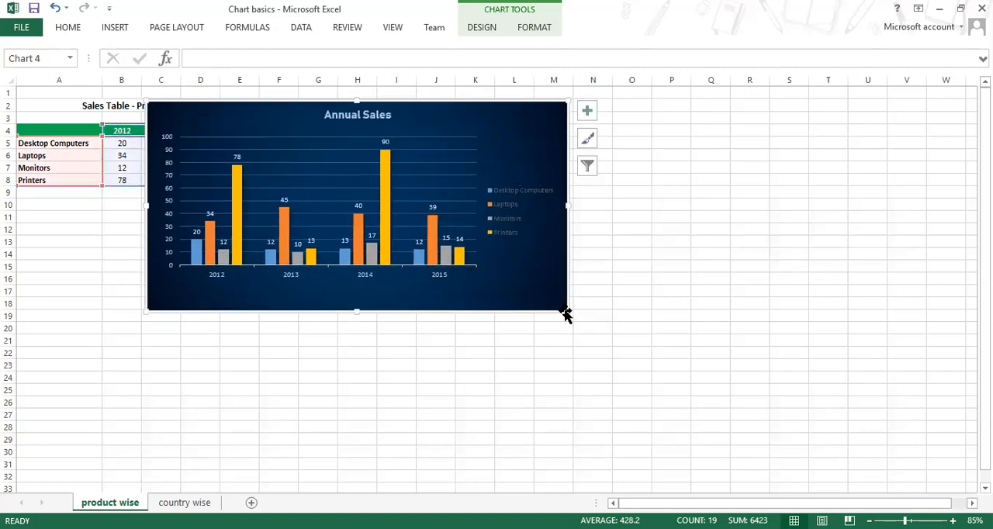
# Step: Try the legend at the Top, Left, Right and Bottom positions of the chart
pyautogui.click(588, 111)
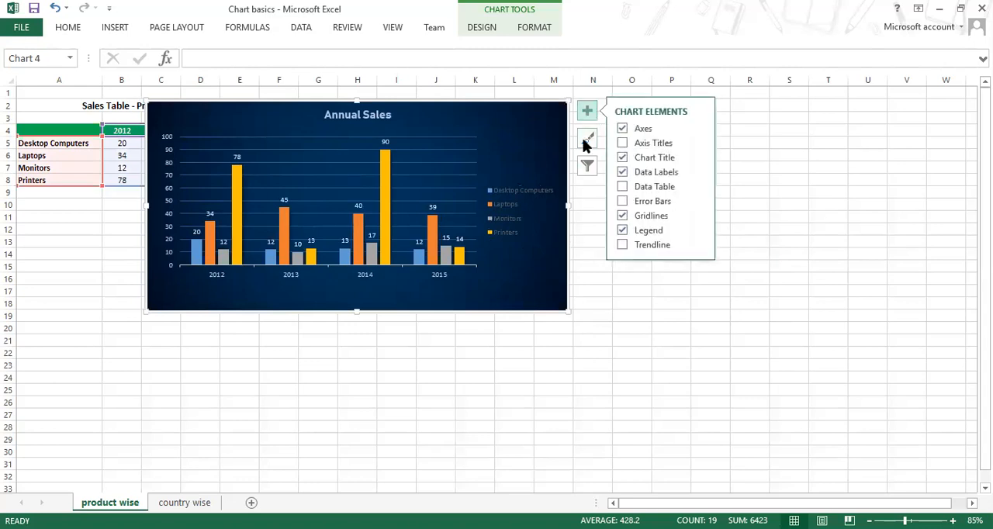
pyautogui.scroll(3, 475, 191)
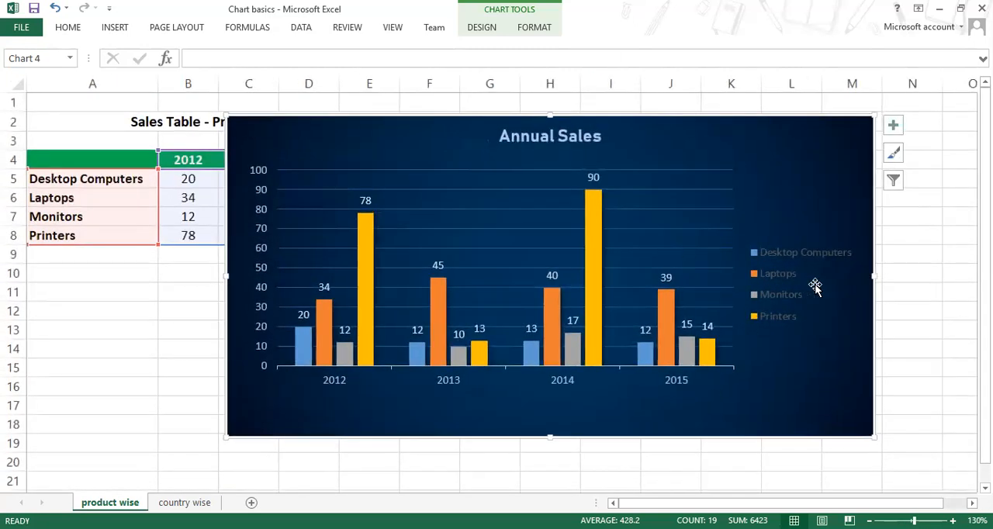
pyautogui.click(895, 129)
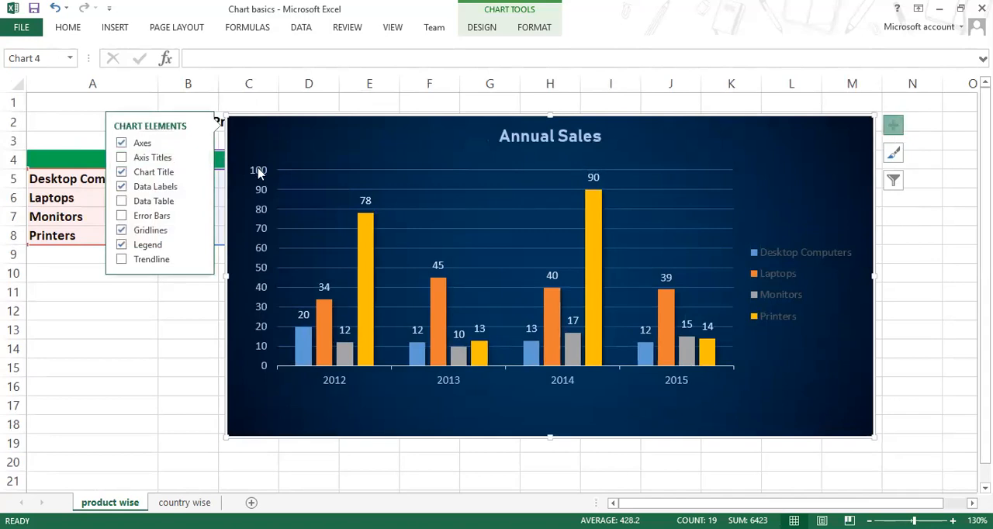
pyautogui.click(198, 245)
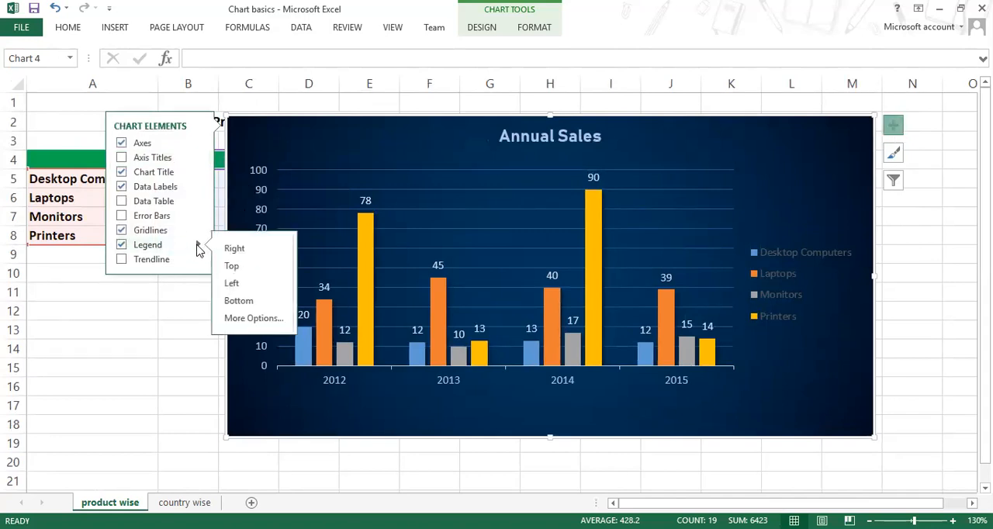
pyautogui.click(231, 269)
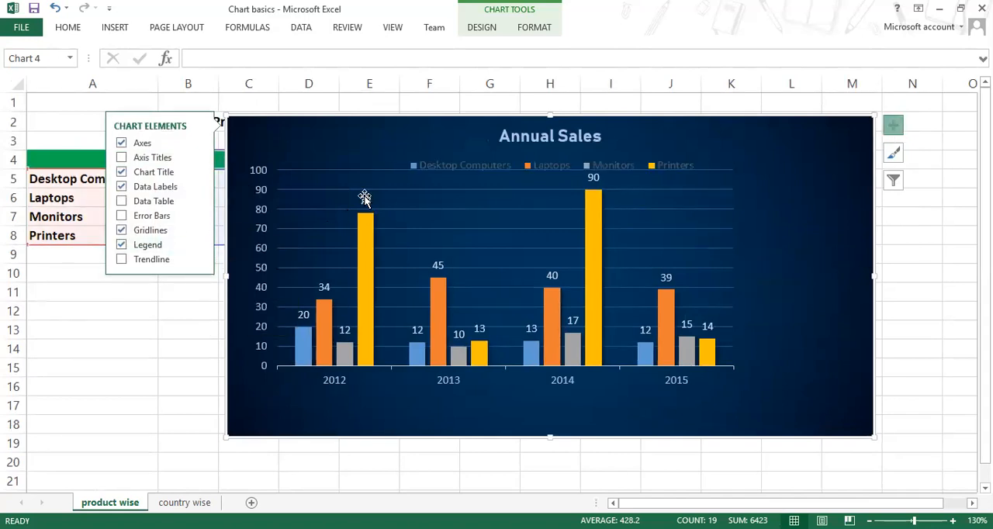
pyautogui.click(199, 245)
pyautogui.click(232, 286)
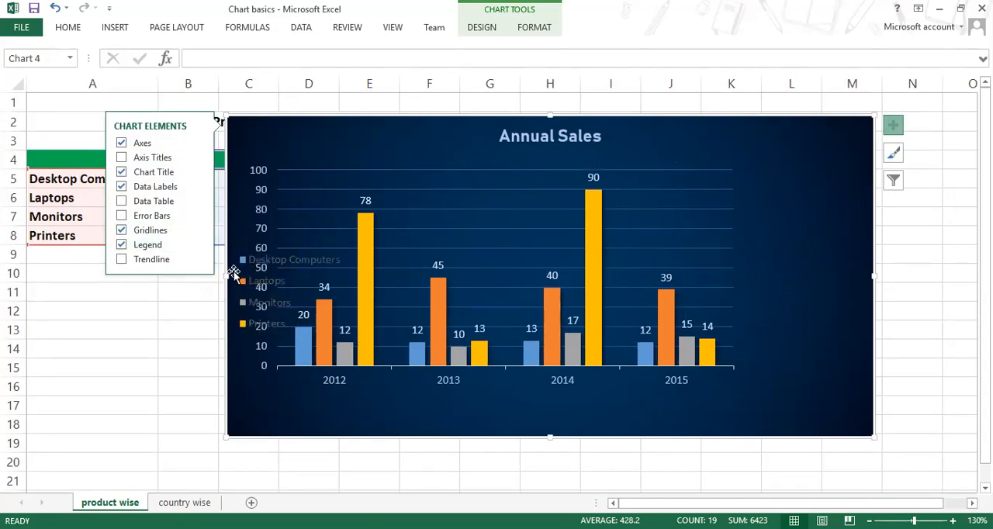
pyautogui.click(199, 245)
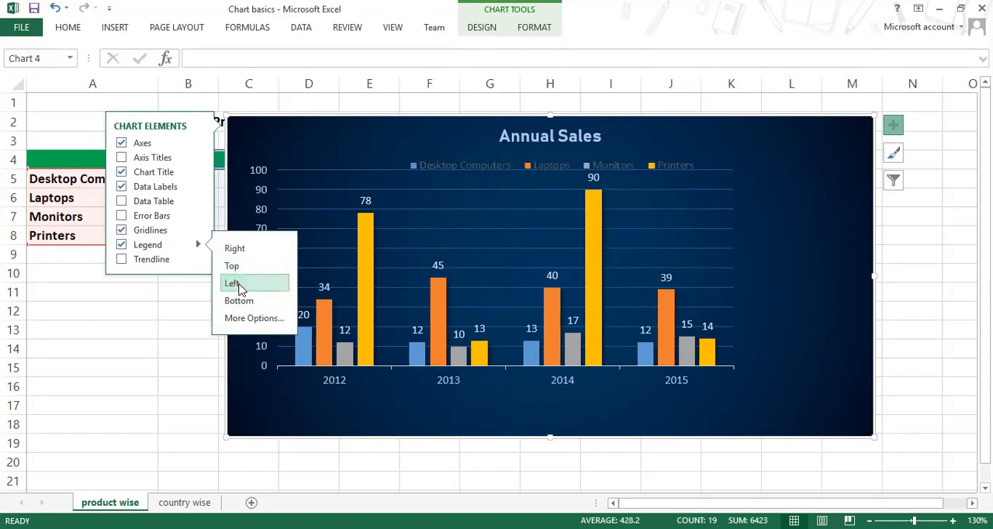
pyautogui.click(234, 249)
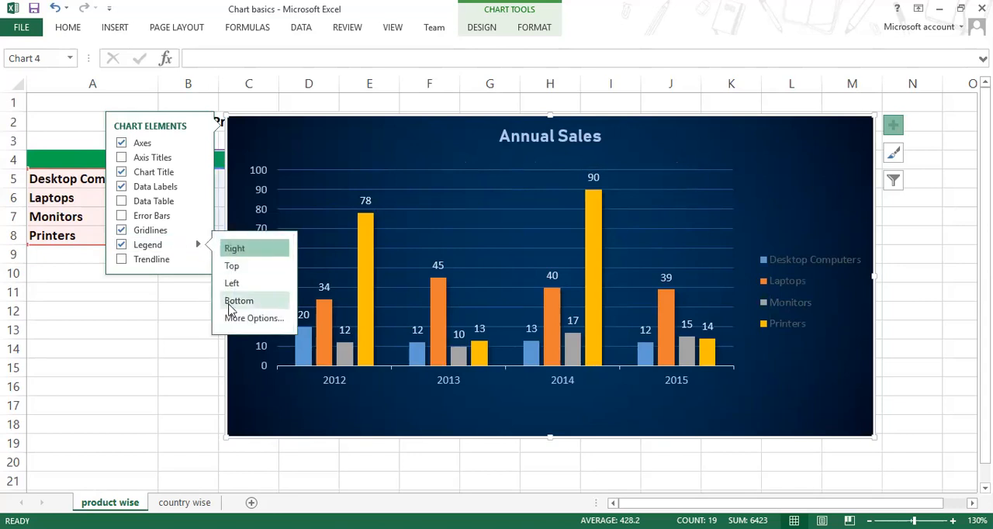
pyautogui.click(233, 303)
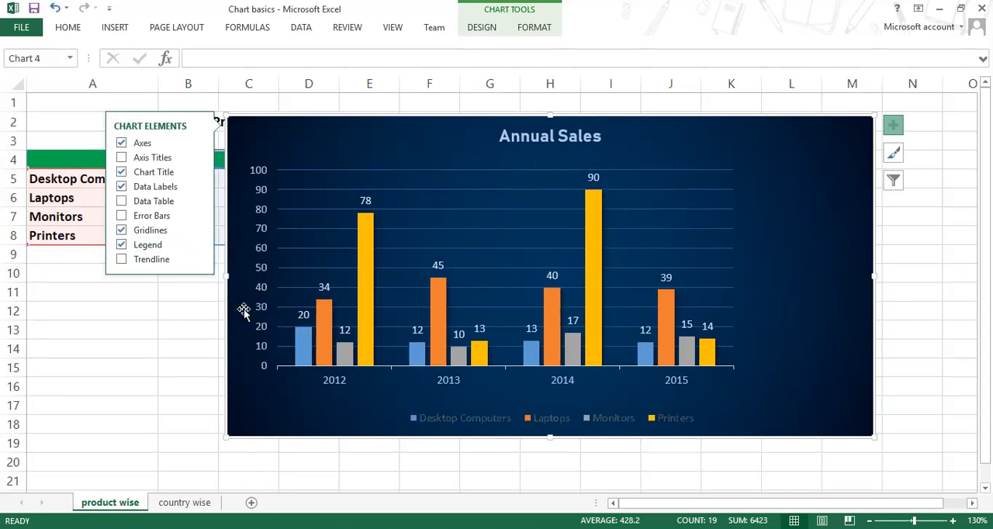
# Step: Set the legend position to Right and make its text white
pyautogui.click(196, 245)
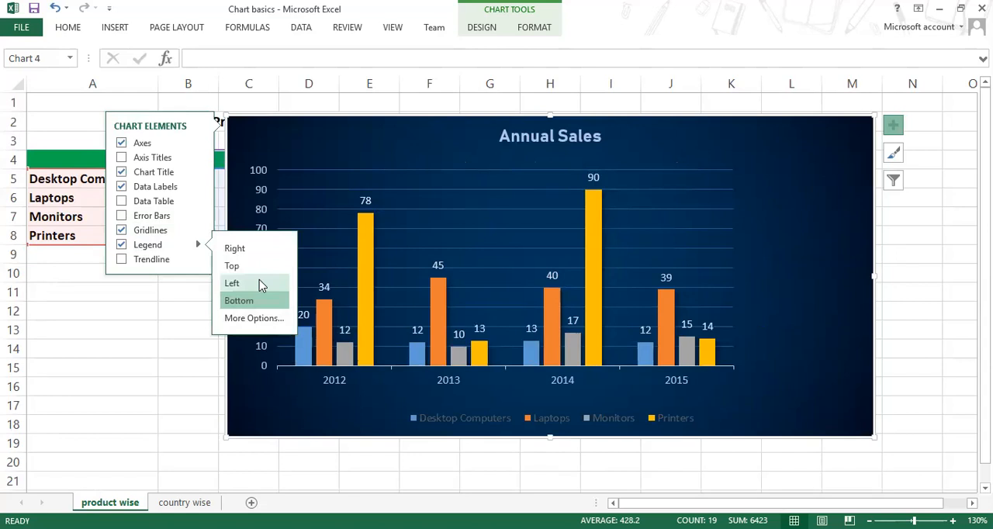
pyautogui.click(235, 248)
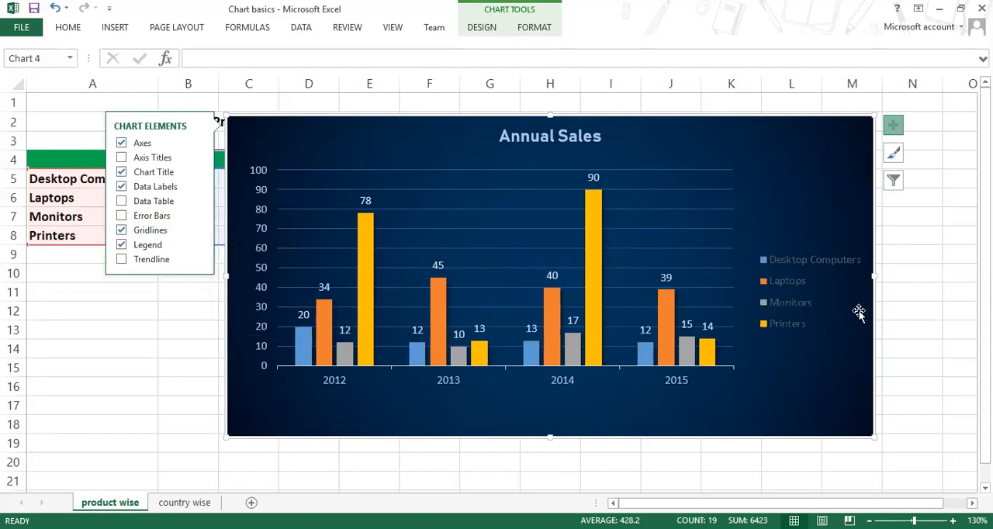
pyautogui.click(834, 271)
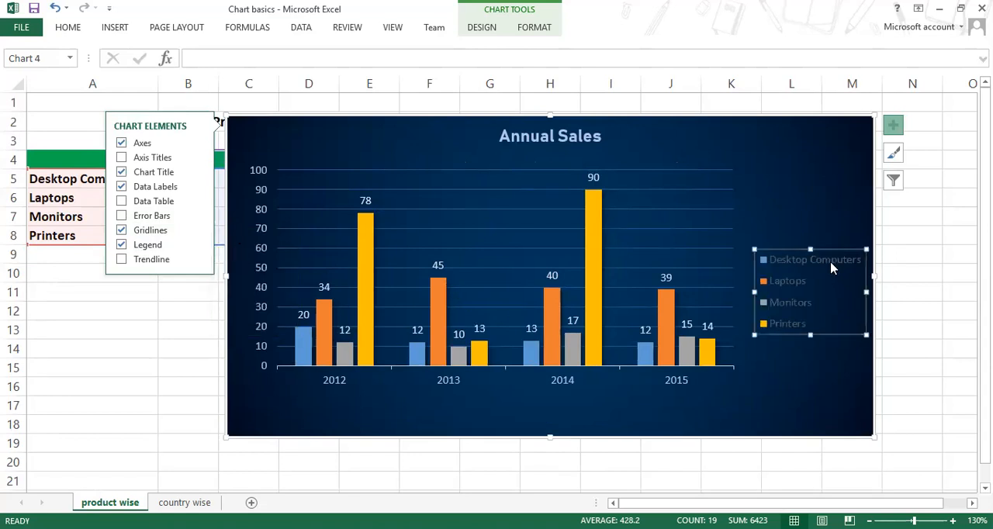
pyautogui.click(538, 30)
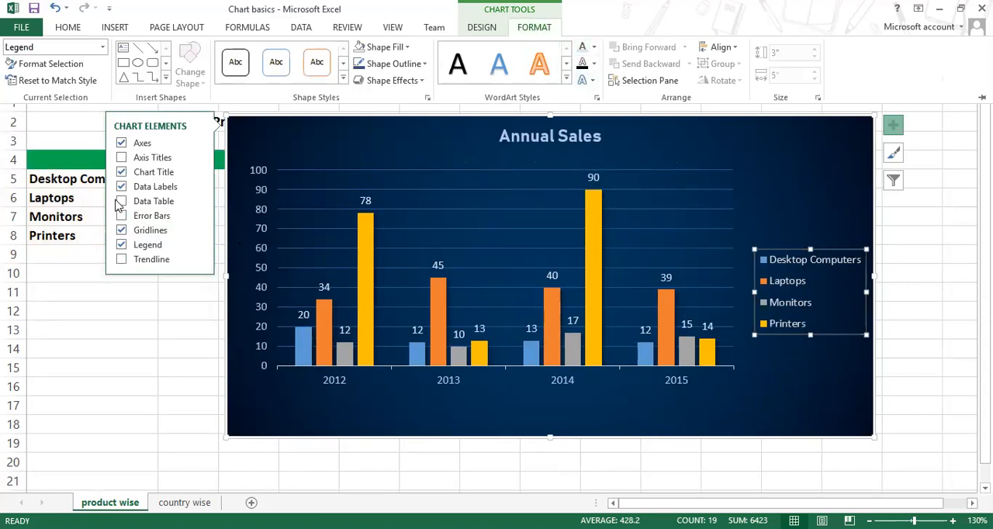
# Step: Show the data table beneath the chart, look over its rows and legend keys, and remove it again
pyautogui.click(150, 203)
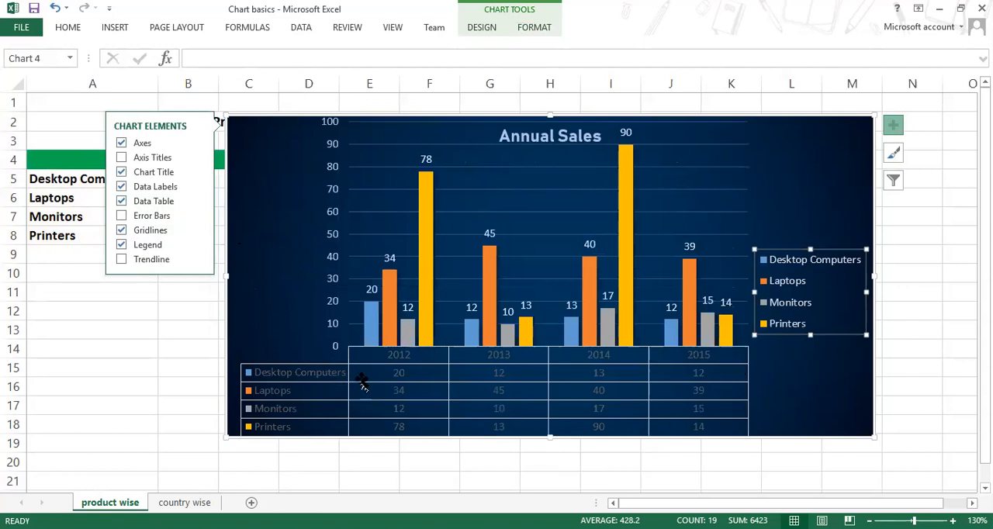
pyautogui.scroll(-1, 523, 389)
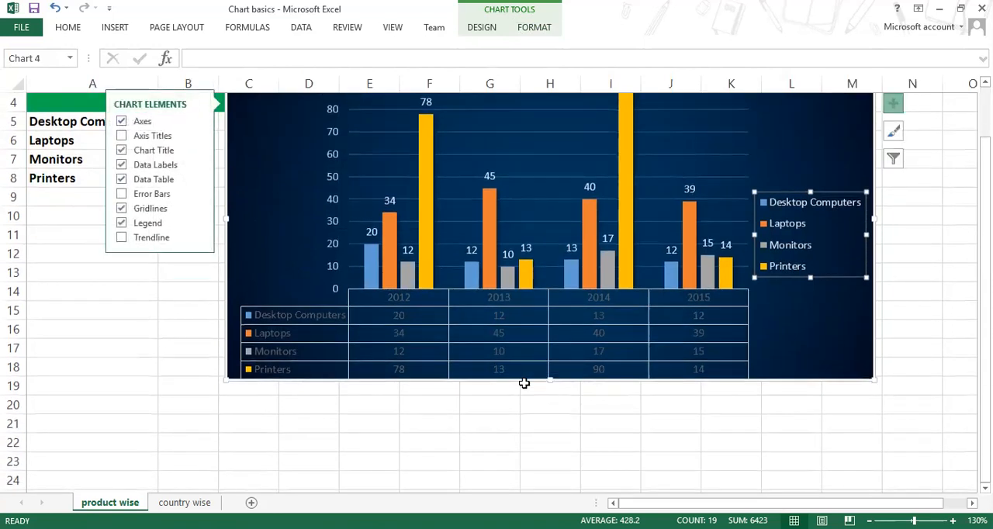
pyautogui.click(358, 348)
pyautogui.click(304, 318)
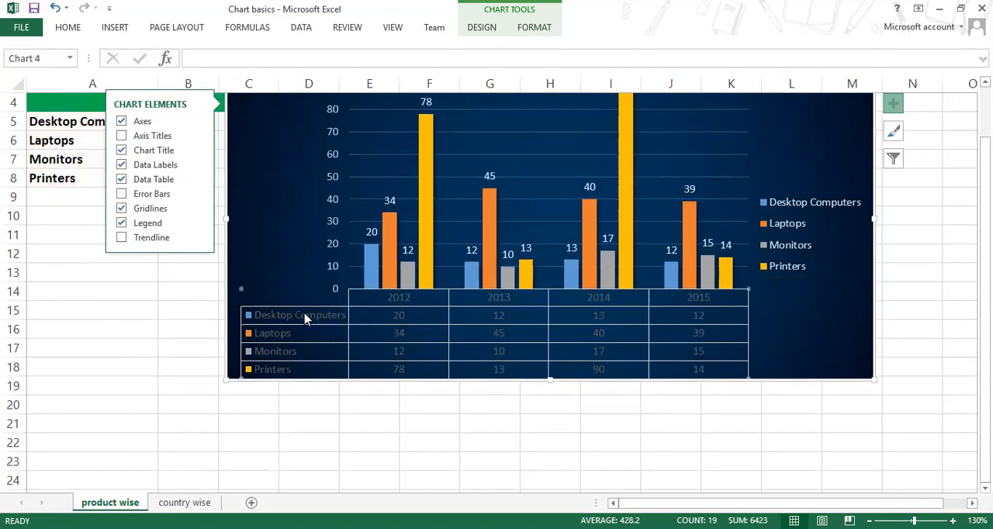
pyautogui.click(302, 351)
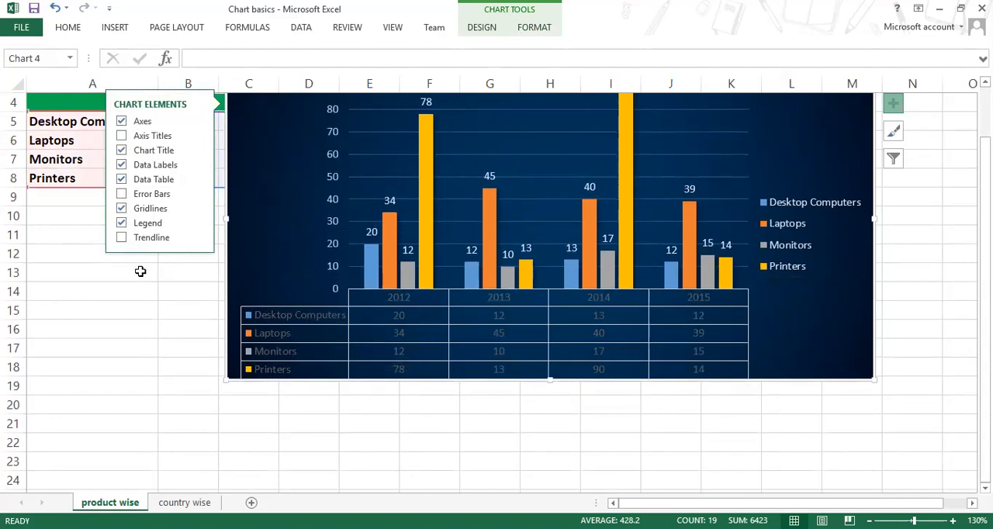
pyautogui.scroll(1, 142, 297)
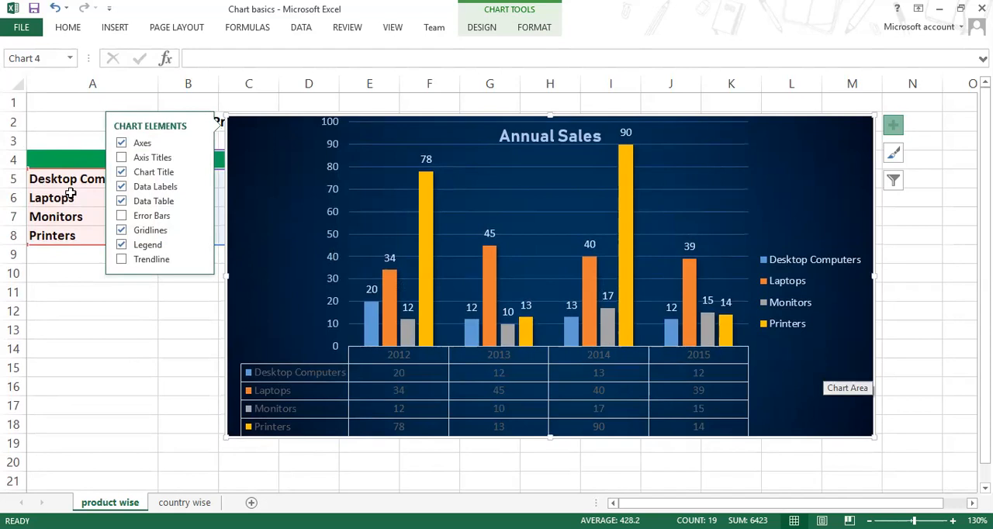
pyautogui.click(136, 203)
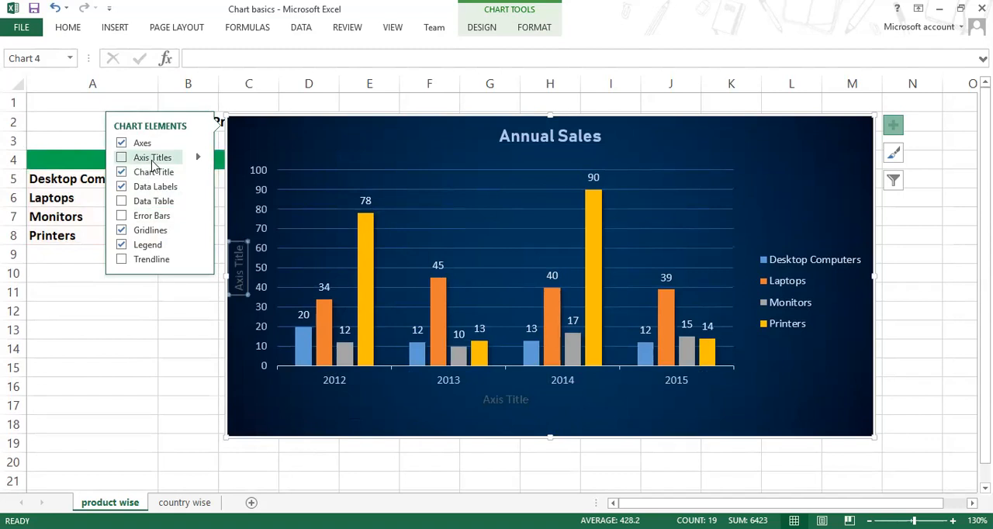
# Step: Add primary horizontal and primary vertical axis titles to the chart and select the horizontal one
pyautogui.click(198, 157)
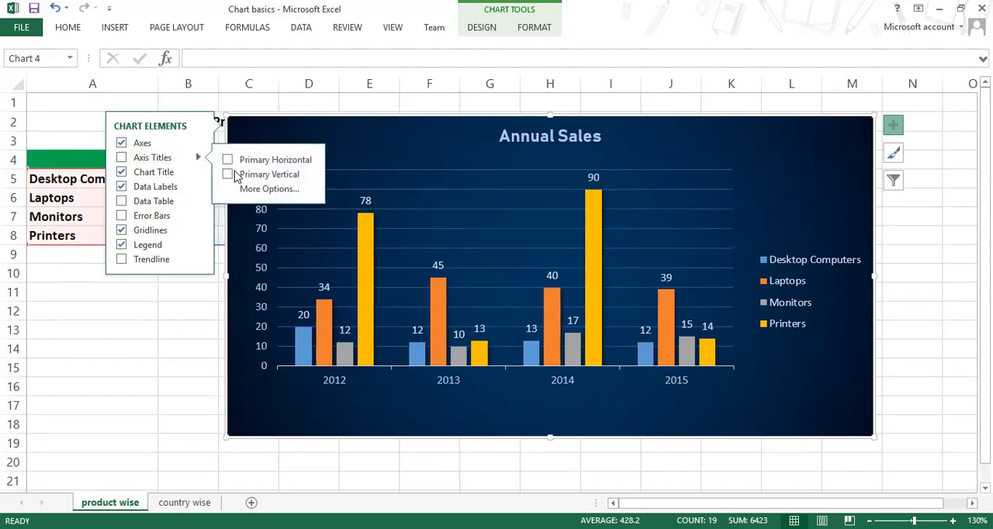
pyautogui.click(231, 163)
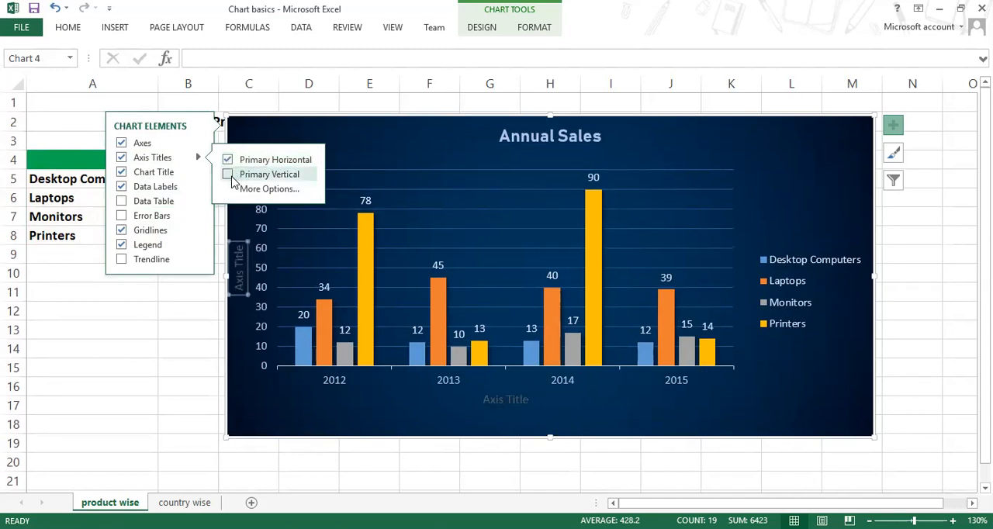
pyautogui.click(228, 175)
pyautogui.click(505, 400)
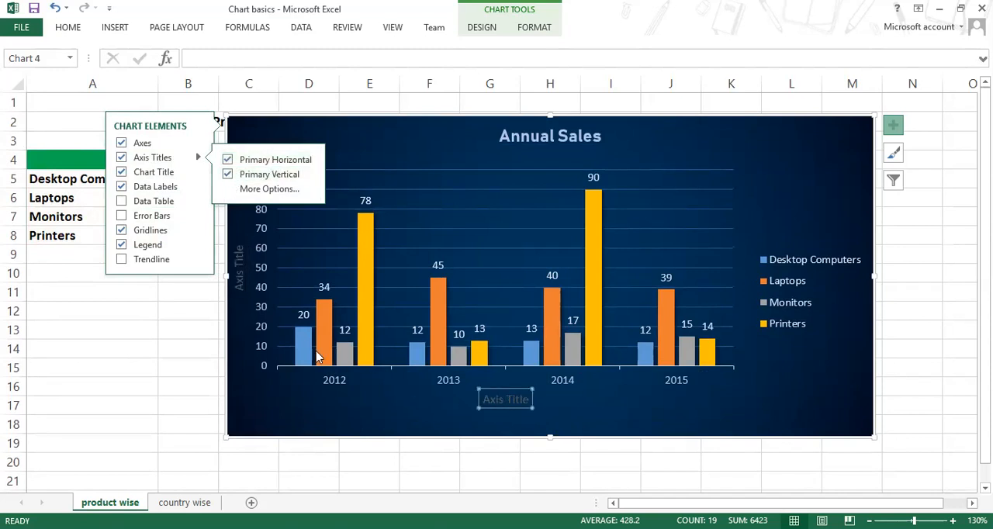
pyautogui.click(239, 264)
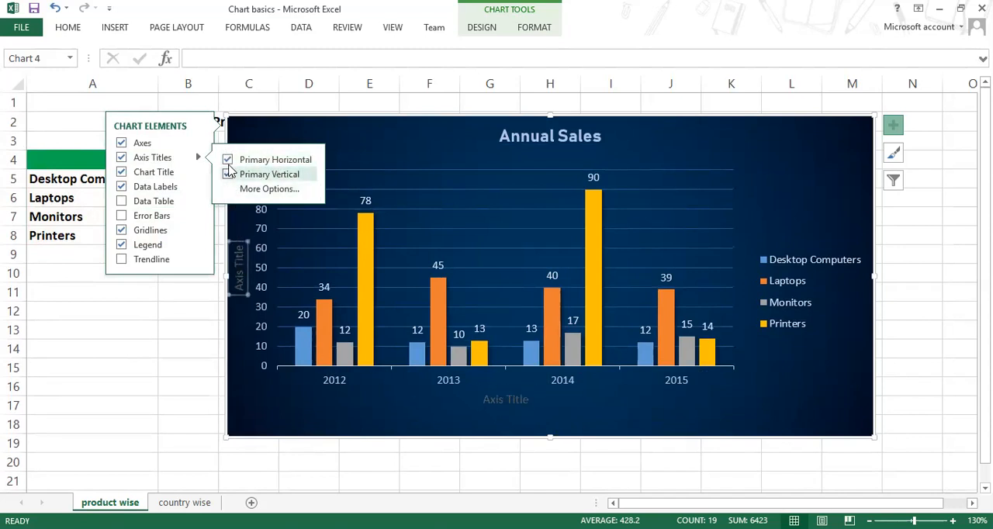
pyautogui.click(505, 400)
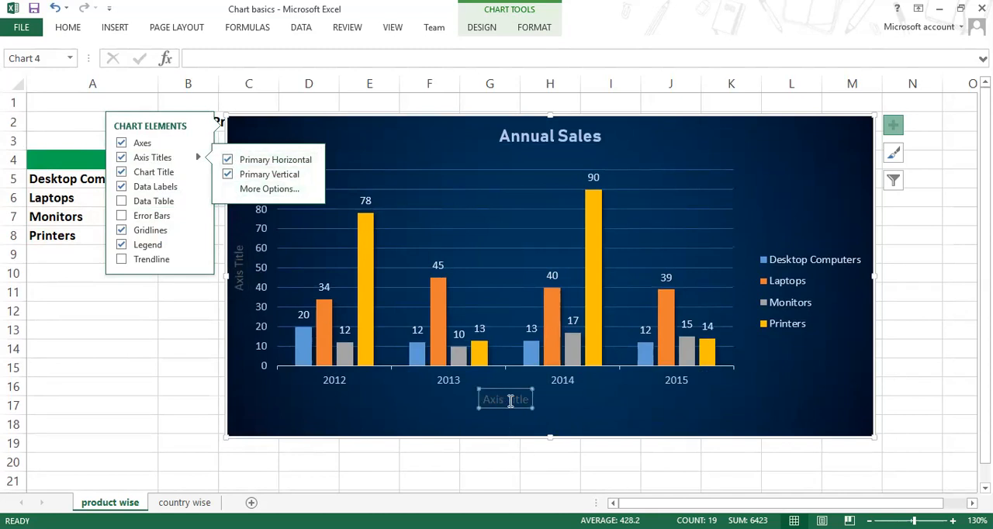
# Step: Rename the horizontal axis title to "Year" and make its text white
pyautogui.click(510, 401)
pyautogui.moveTo(510, 401); pyautogui.dragTo(487, 402)
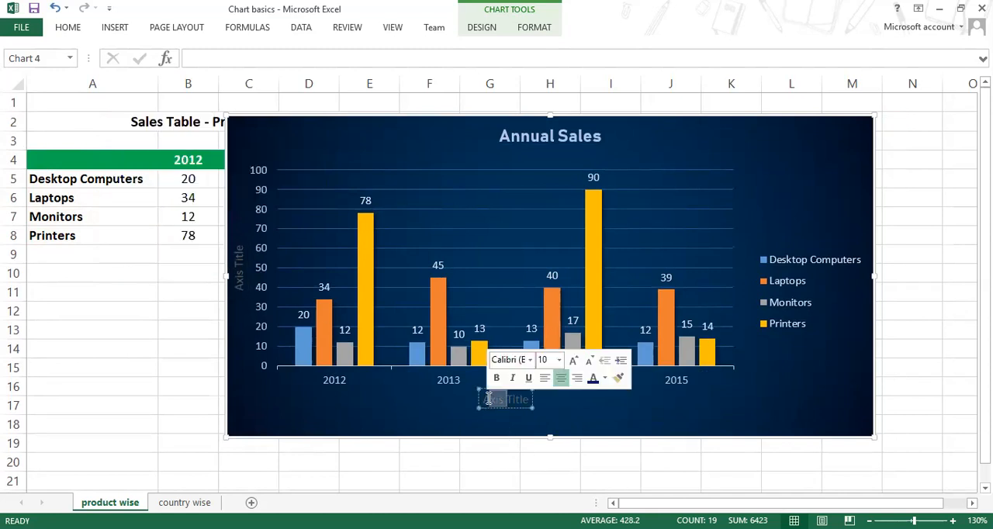
pyautogui.hotkey('ctrl', 'a')
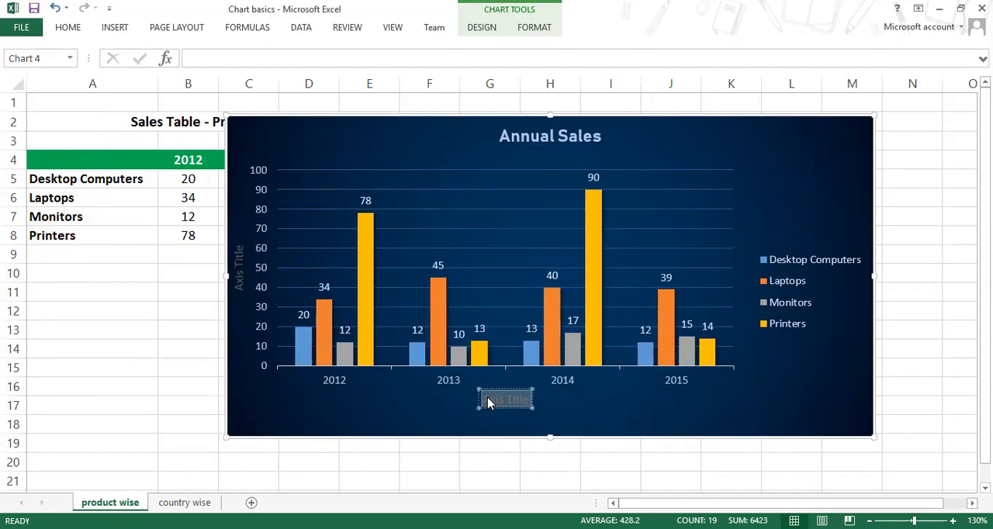
pyautogui.write('Year')
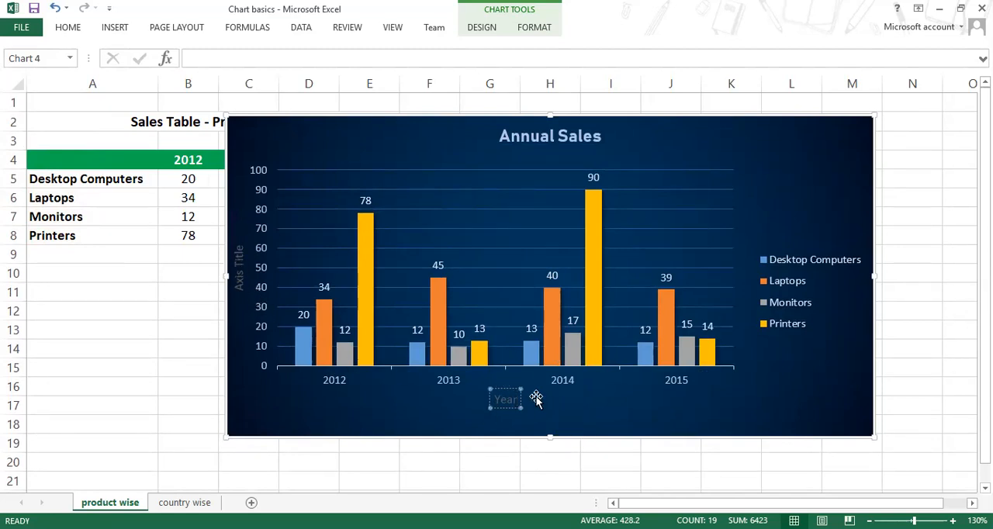
pyautogui.click(507, 391)
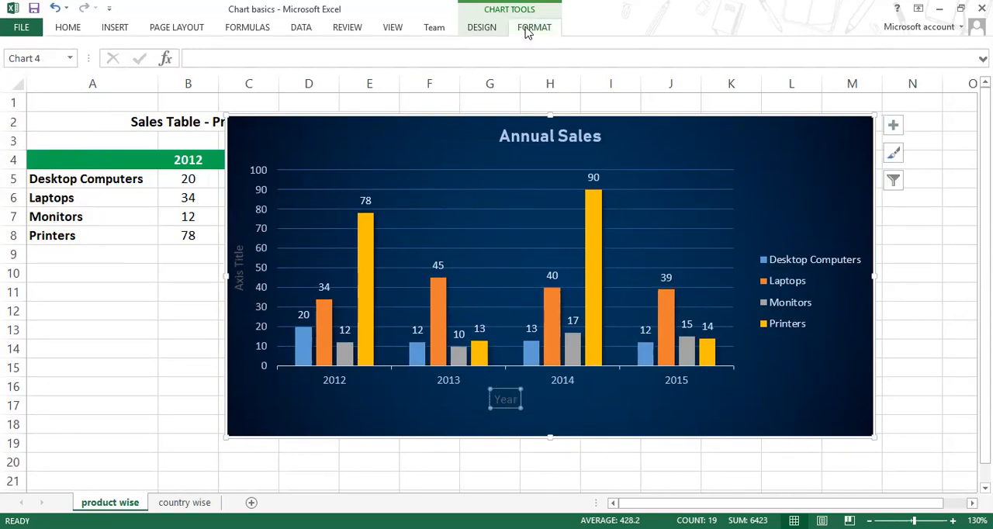
pyautogui.click(583, 48)
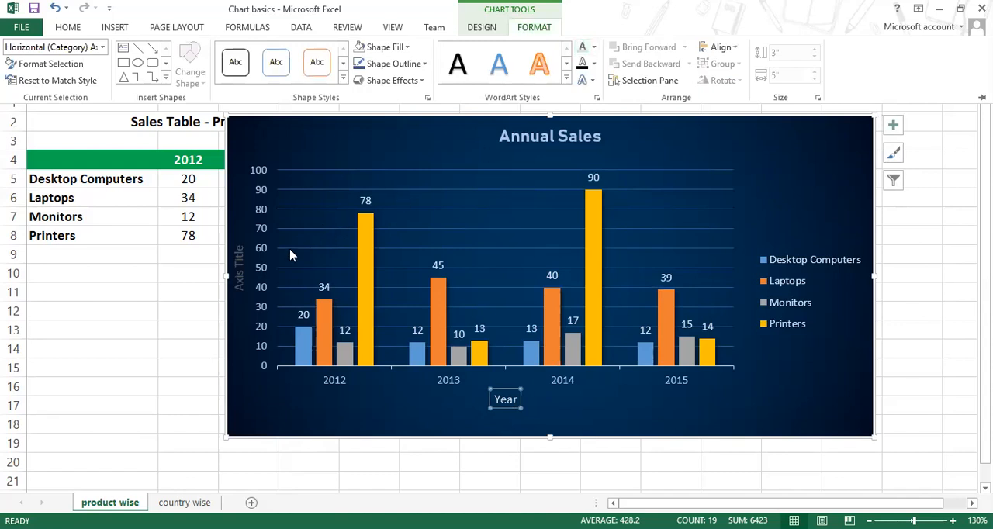
# Step: Rename the vertical axis title to "Sales amount" and make its text white
pyautogui.click(240, 269)
pyautogui.click(240, 268)
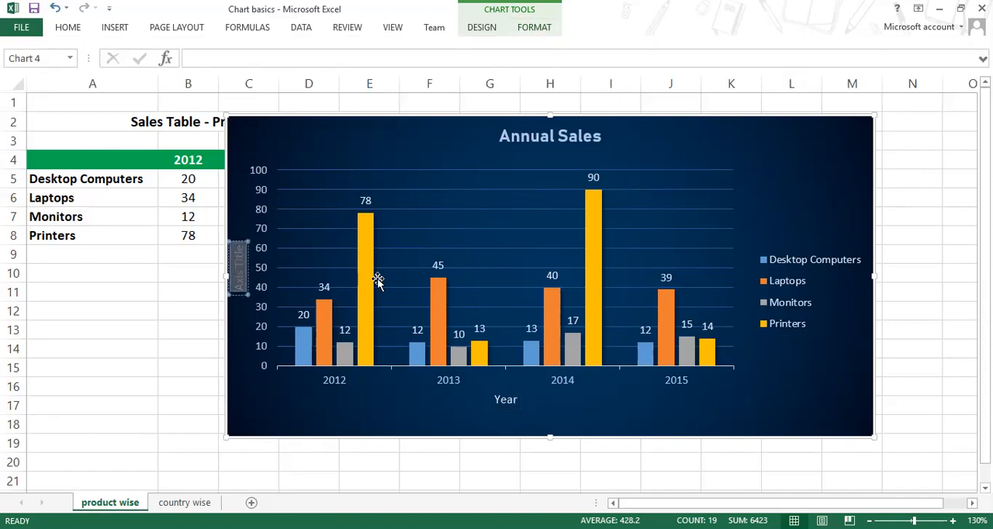
pyautogui.write('Sale')
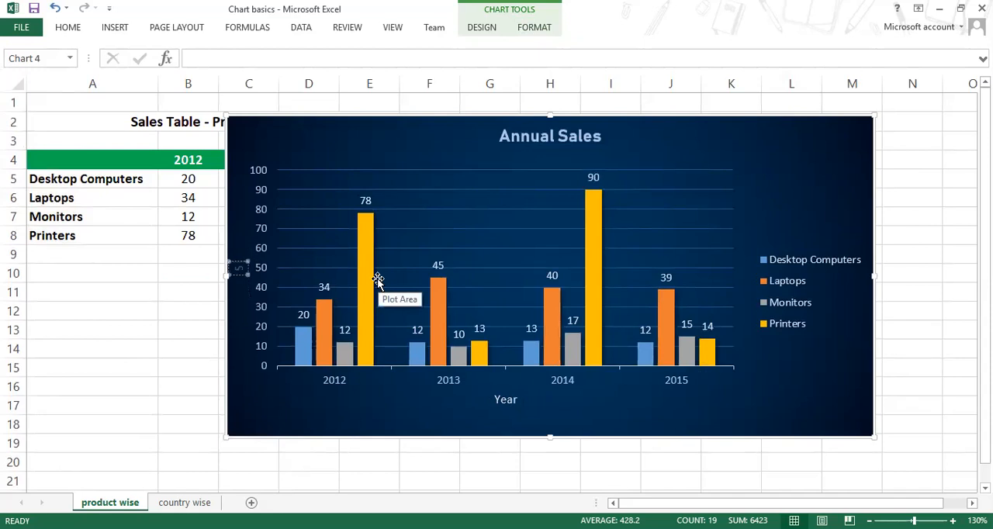
pyautogui.press('BackSpace')
pyautogui.press('BackSpace')
pyautogui.write('les a')
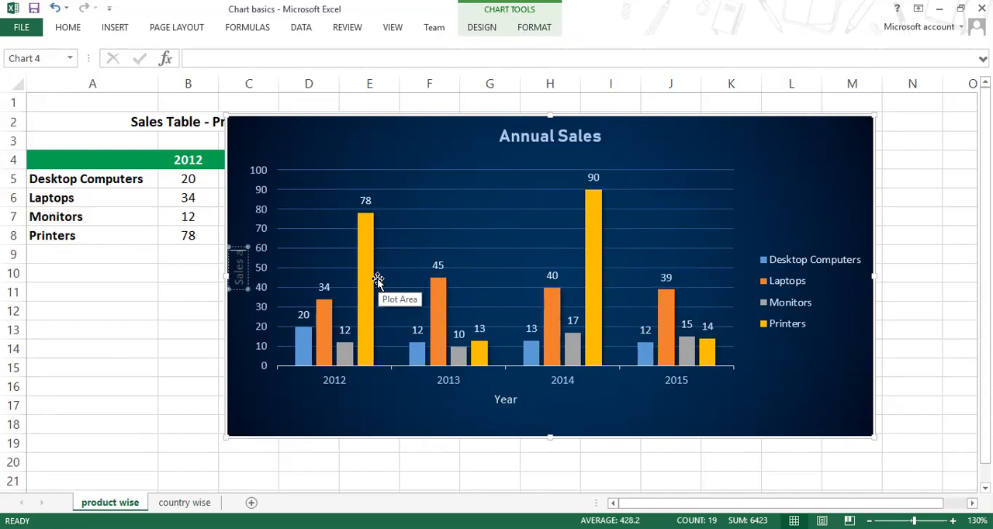
pyautogui.write('mount')
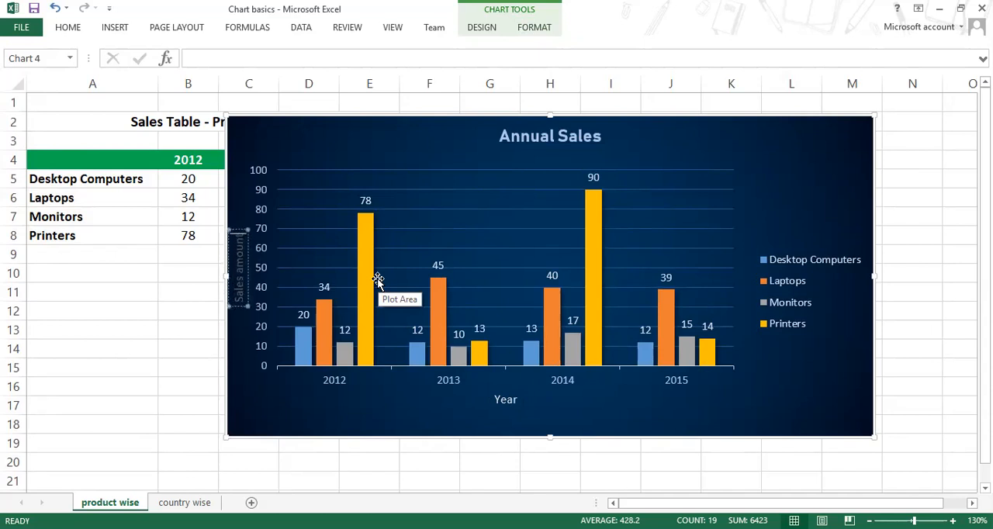
pyautogui.click(394, 404)
pyautogui.click(245, 292)
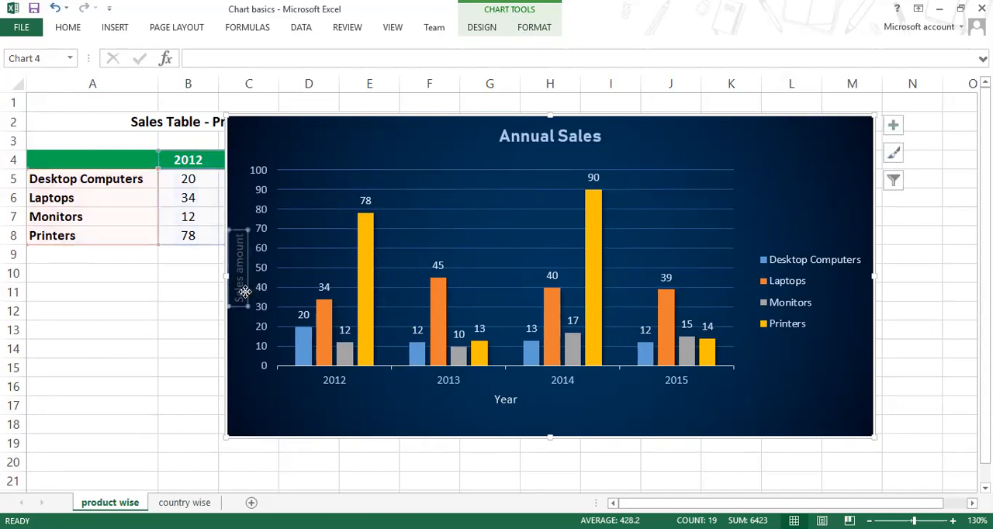
pyautogui.click(538, 35)
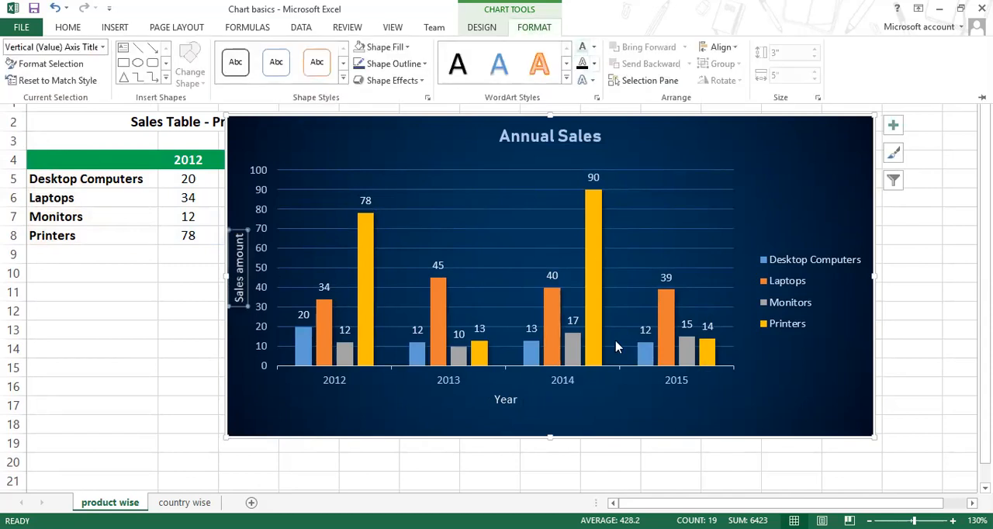
pyautogui.click(648, 422)
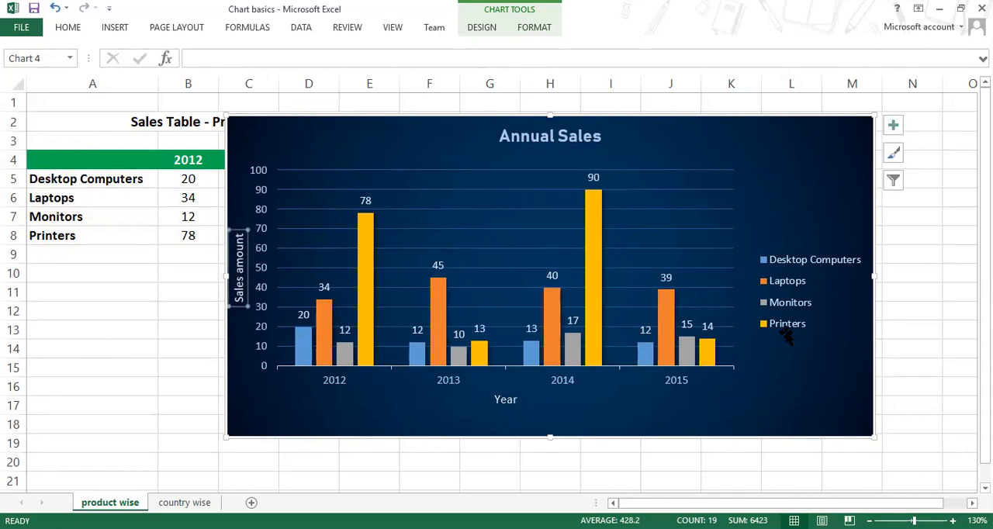
# Step: Set the chart's legend position to Bottom
pyautogui.click(787, 332)
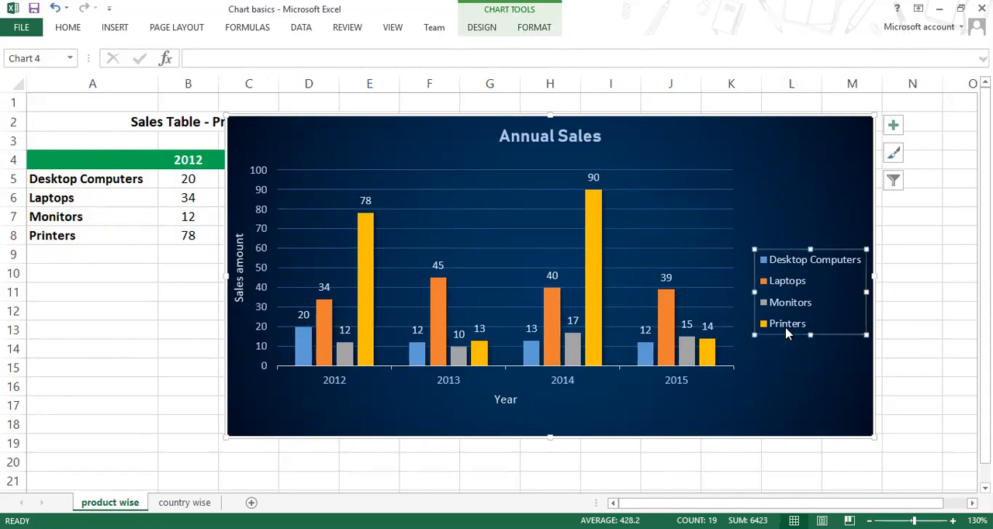
pyautogui.click(895, 126)
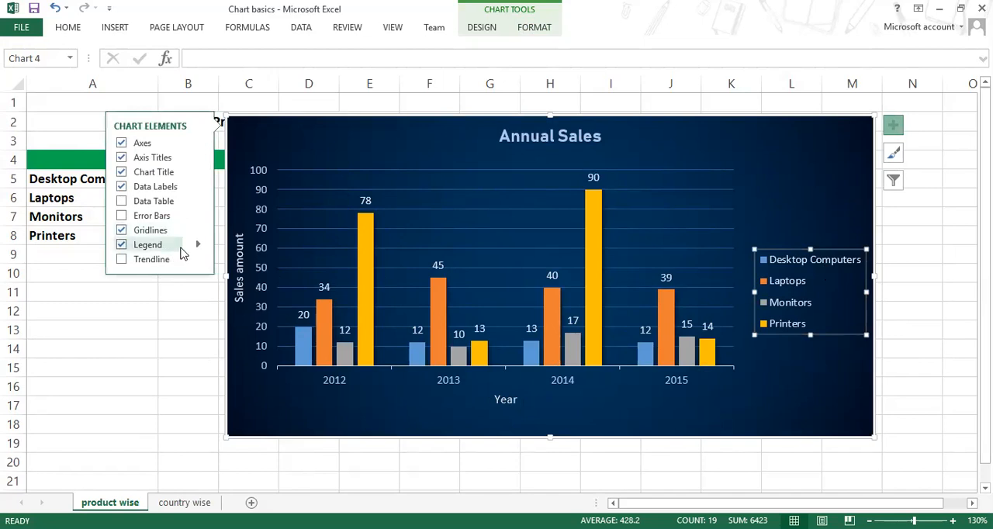
pyautogui.click(198, 248)
pyautogui.click(233, 303)
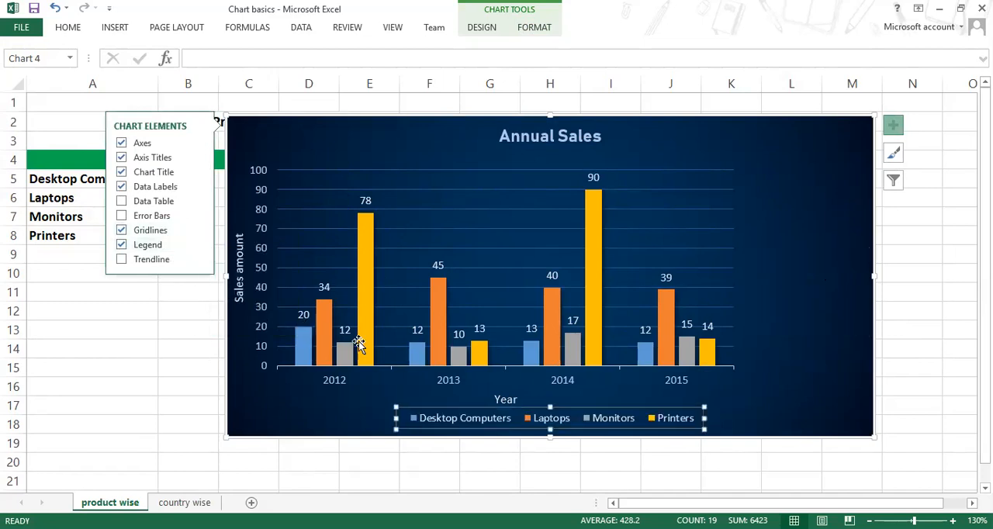
# Step: Widen the plot area across the chart and make the chart taller, keeping the Year title clear of the legend
pyautogui.click(735, 375)
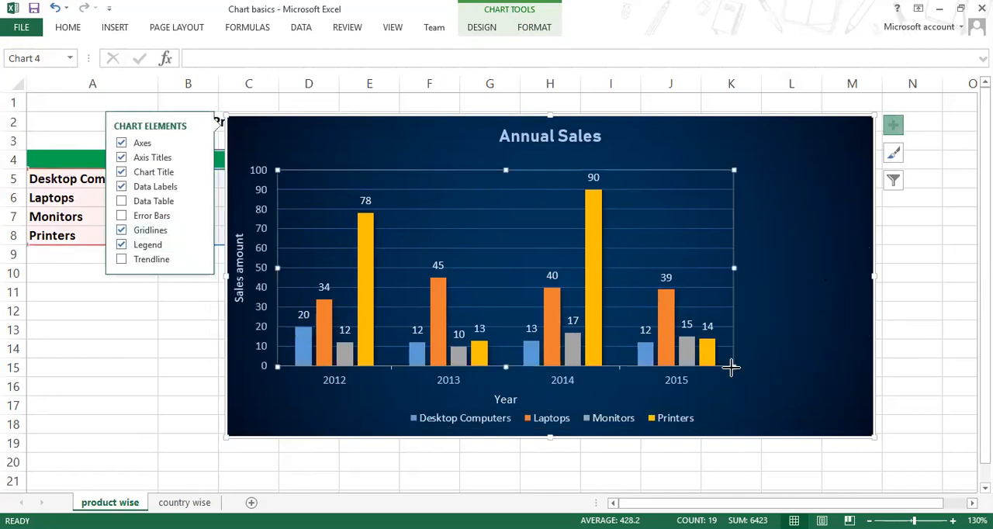
pyautogui.moveTo(829, 400); pyautogui.dragTo(853, 390)
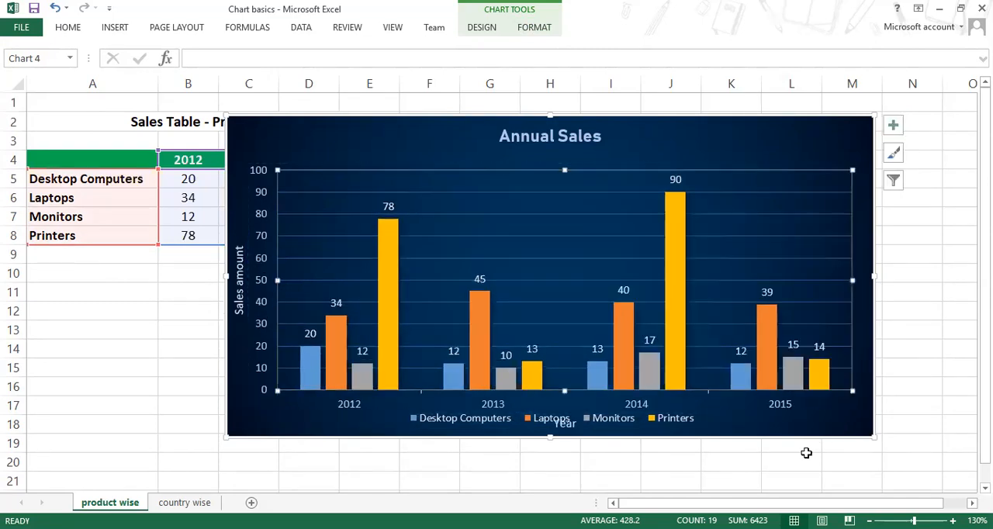
pyautogui.moveTo(549, 437); pyautogui.dragTo(572, 470)
pyautogui.click(631, 411)
pyautogui.click(844, 409)
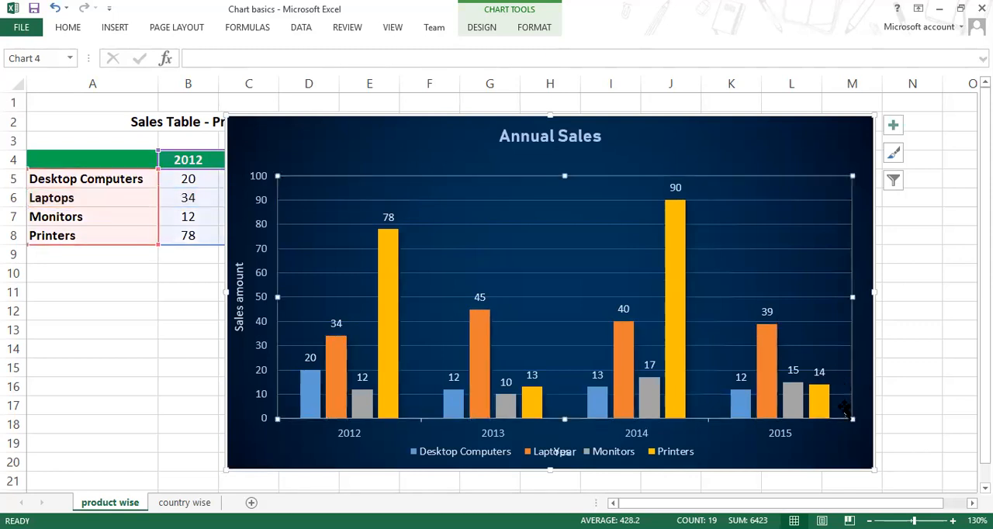
pyautogui.moveTo(853, 417)
pyautogui.mouseDown()
pyautogui.moveTo(844, 405)
pyautogui.moveTo(853, 400)
pyautogui.mouseUp()
pyautogui.click(915, 369)
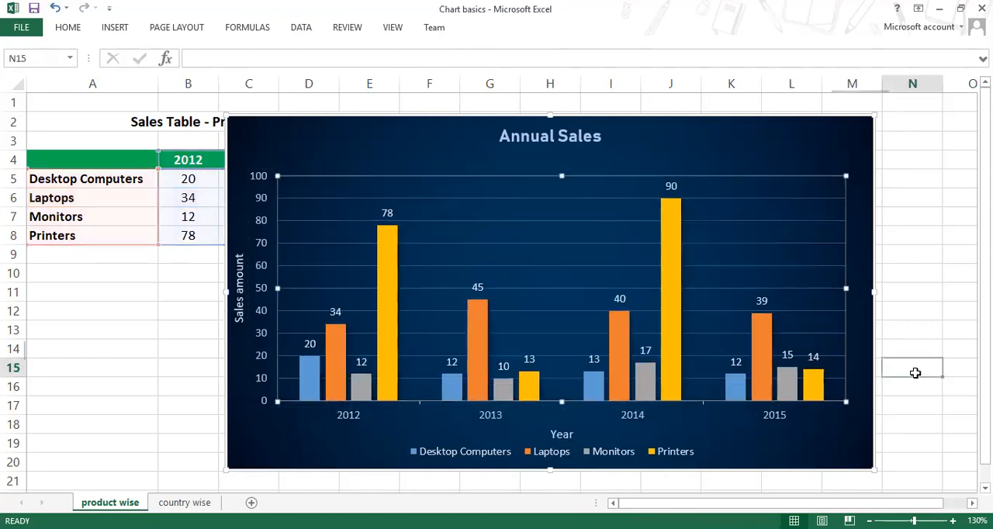
# Step: Move the chart off the sales table so that it starts in column F and all year columns are uncovered
pyautogui.keyDown('ctrl'); pyautogui.scroll(-1, 770, 429); pyautogui.keyUp('ctrl')
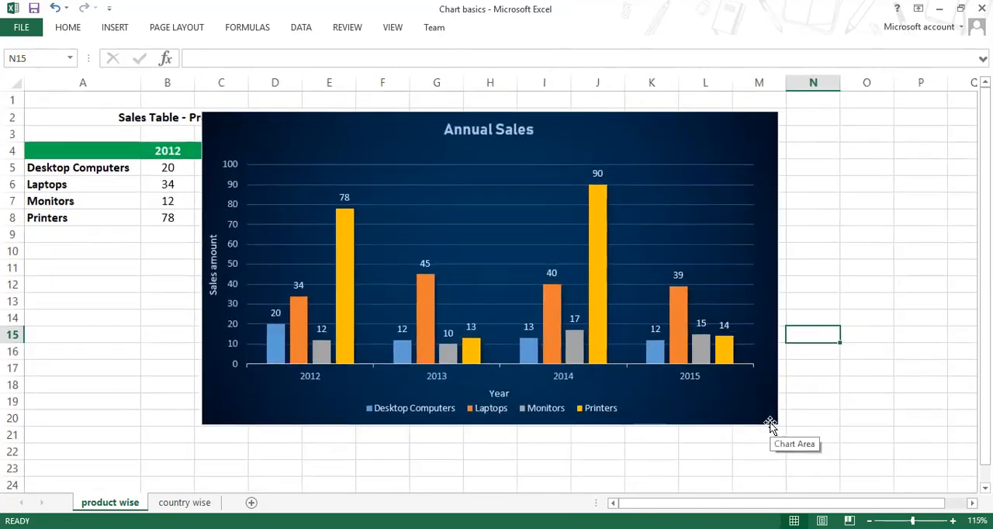
pyautogui.moveTo(756, 428); pyautogui.dragTo(770, 458)
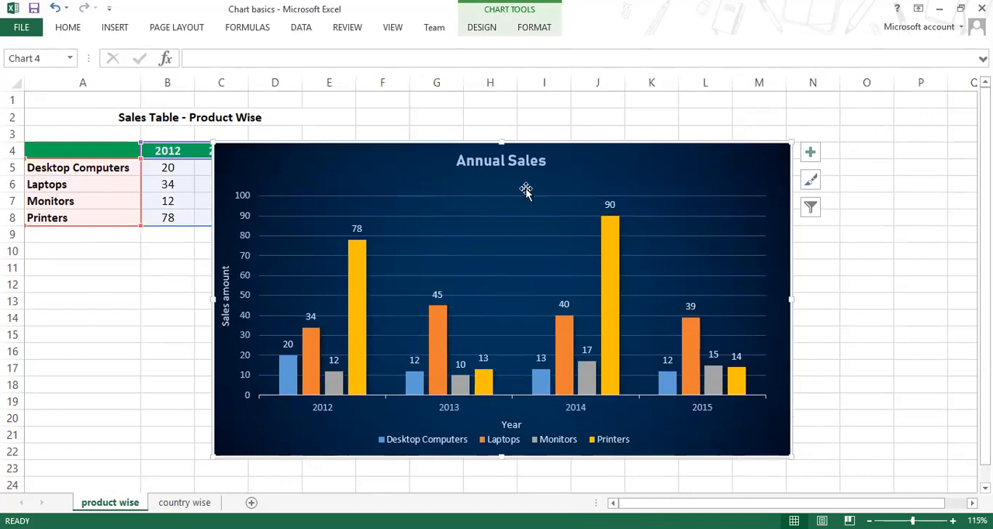
pyautogui.moveTo(607, 150); pyautogui.dragTo(762, 185)
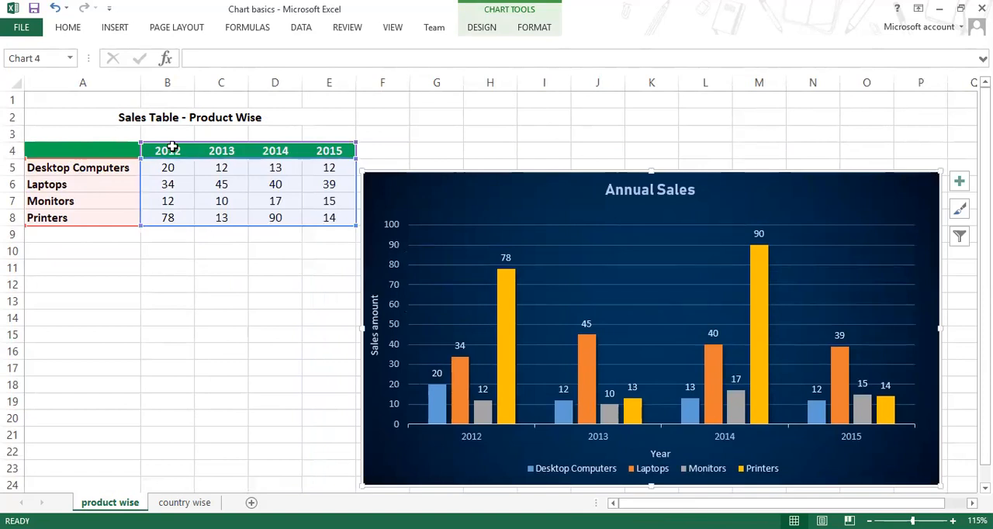
# Step: Preview the 100% stacked column type without applying it, and move the chart up level with the sales table's header row
pyautogui.click(116, 29)
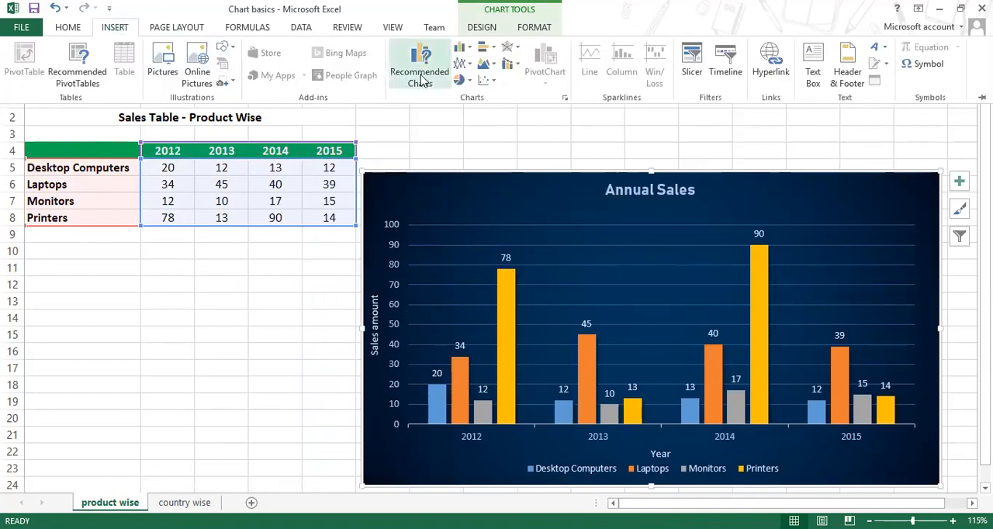
pyautogui.click(460, 46)
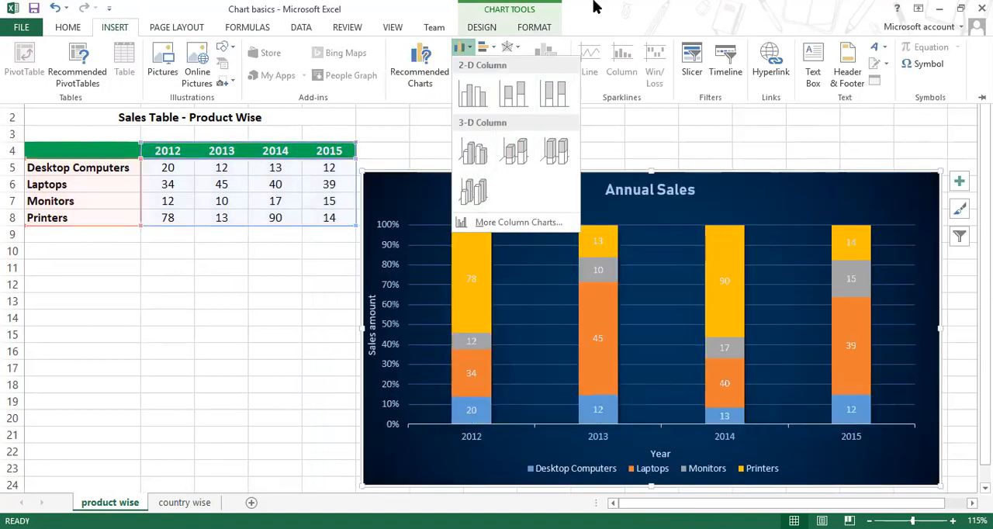
pyautogui.click(596, 7)
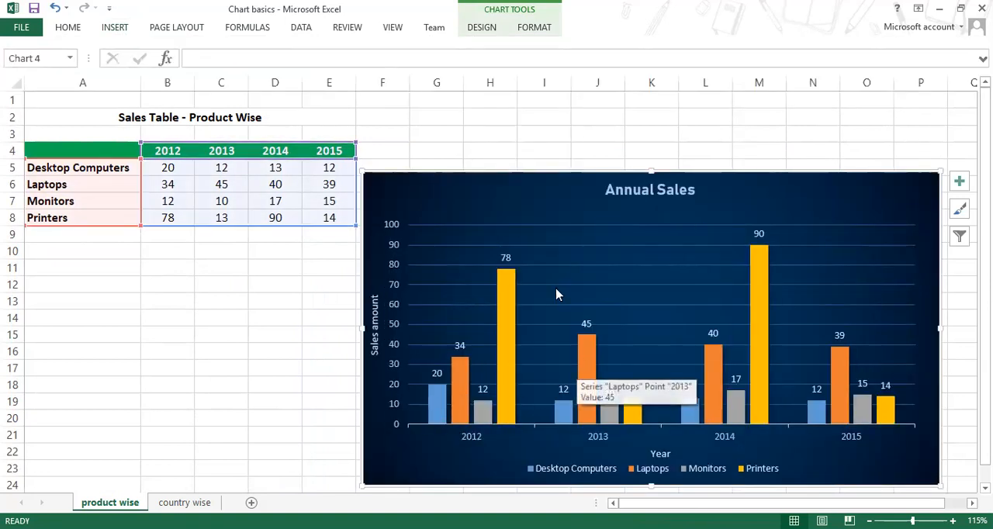
pyautogui.moveTo(446, 171); pyautogui.dragTo(455, 137)
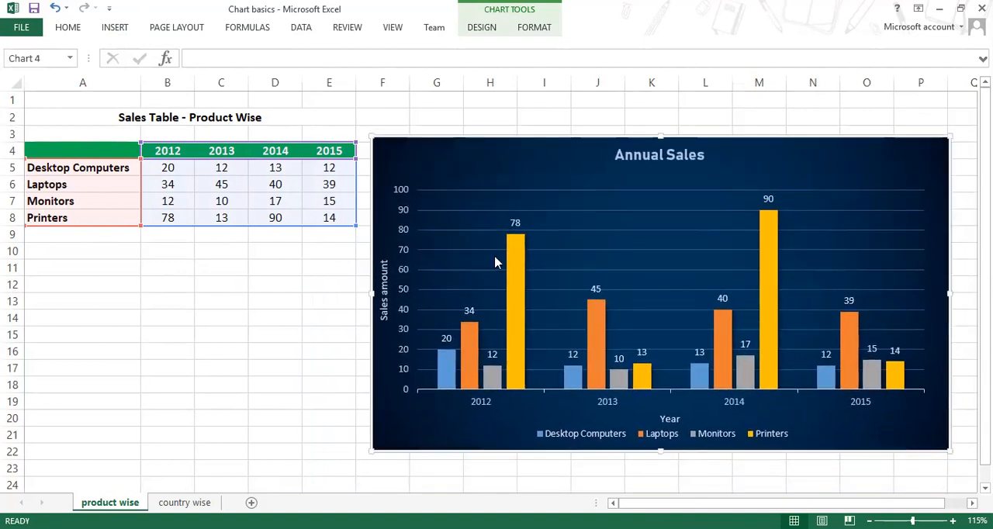
# Step: Change the 2013 sales in the table to 10 for Laptops and 100 for Monitors
pyautogui.click(179, 168)
pyautogui.click(207, 167)
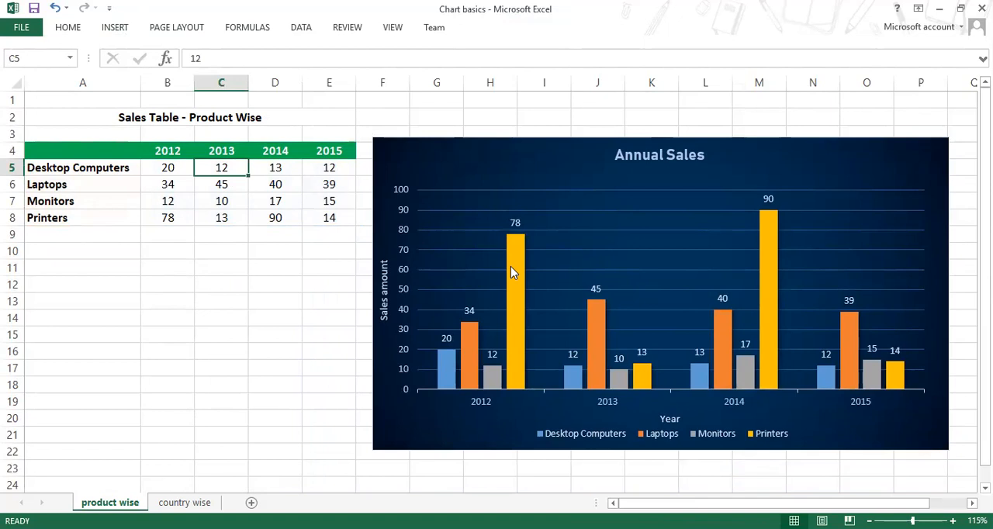
pyautogui.moveTo(511, 271)
pyautogui.click(219, 186)
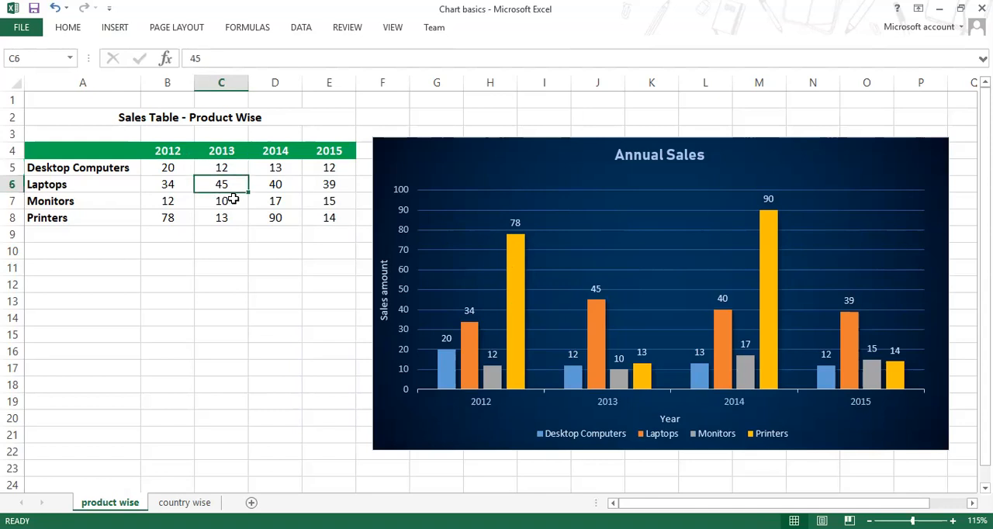
pyautogui.click(601, 327)
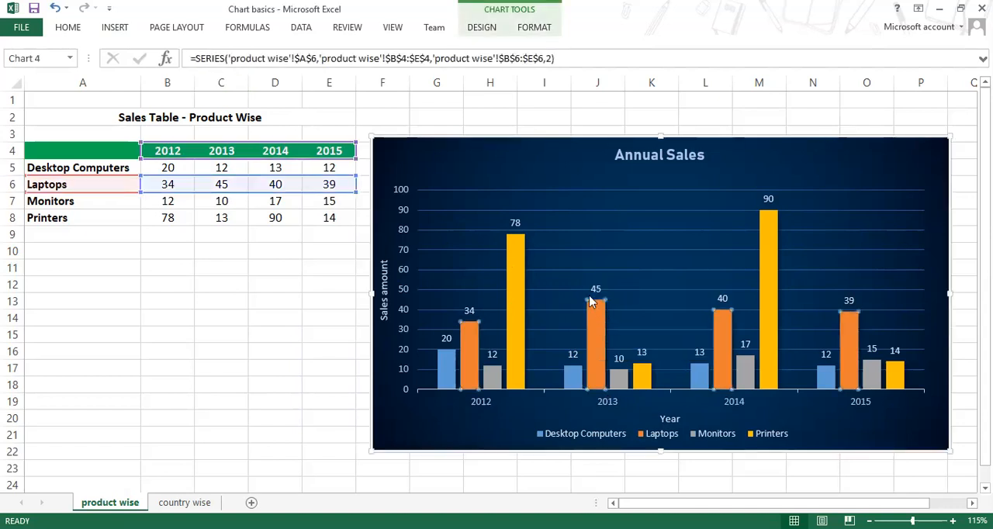
pyautogui.click(220, 185)
pyautogui.write('10')
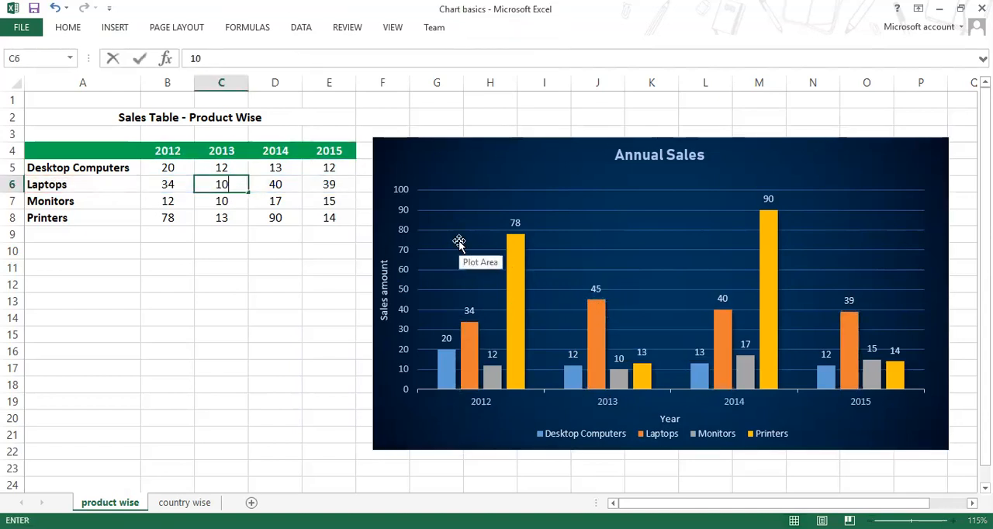
pyautogui.press('Return')
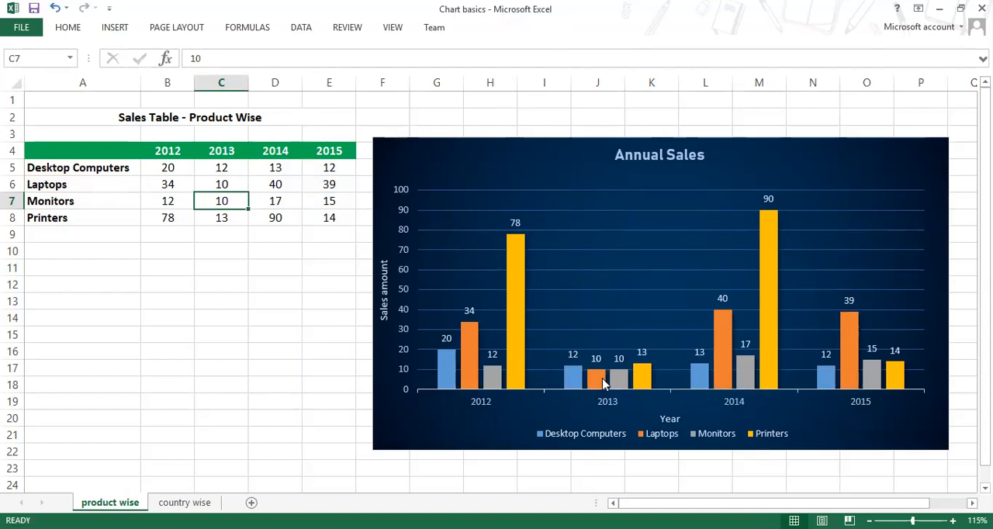
pyautogui.write('100')
pyautogui.press('Return')
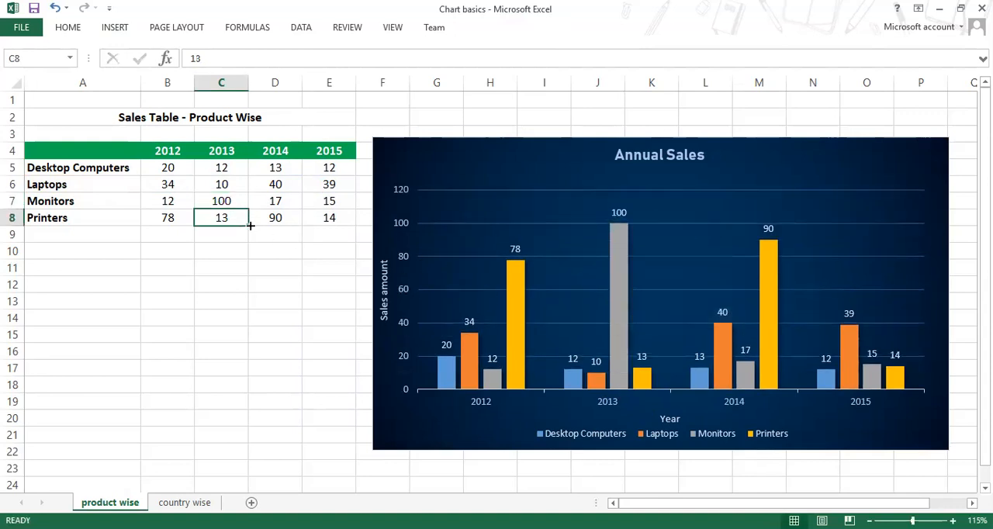
pyautogui.click(219, 201)
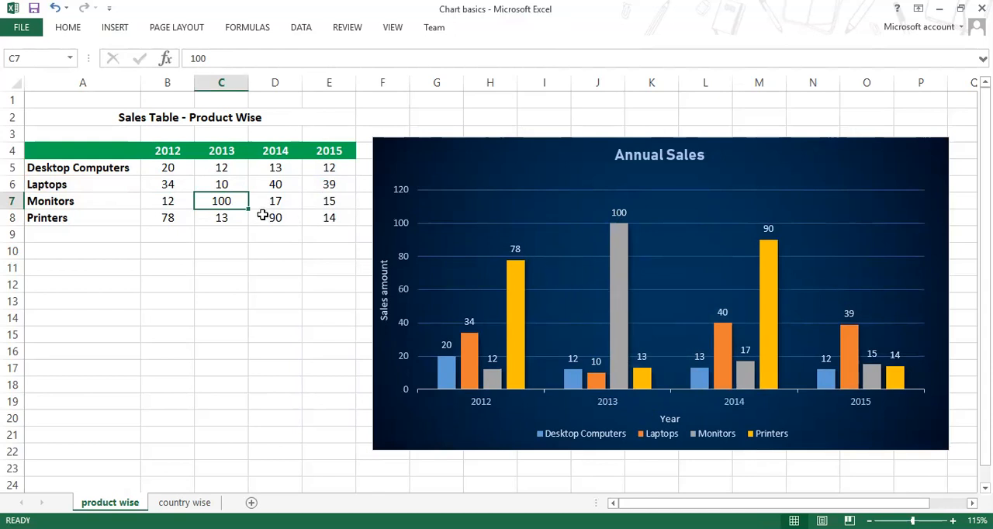
pyautogui.click(222, 221)
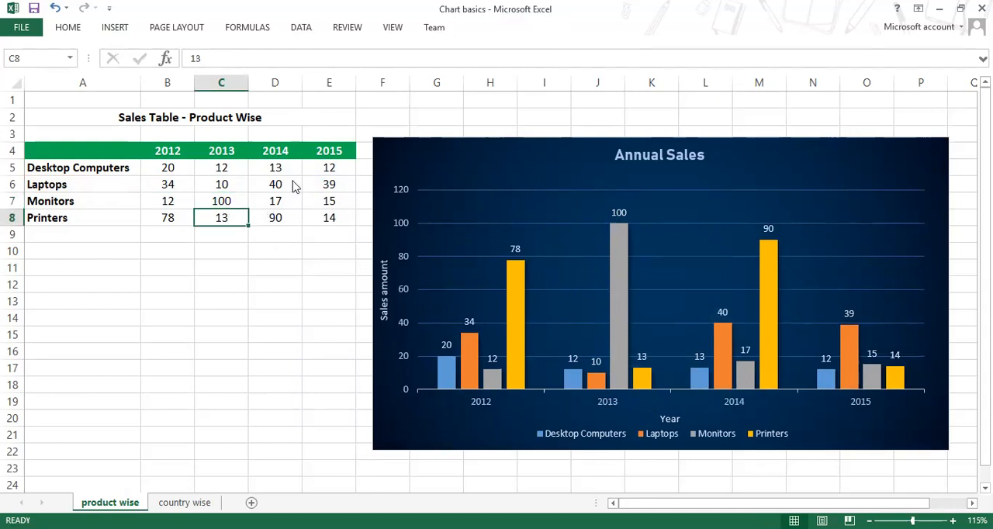
pyautogui.click(220, 167)
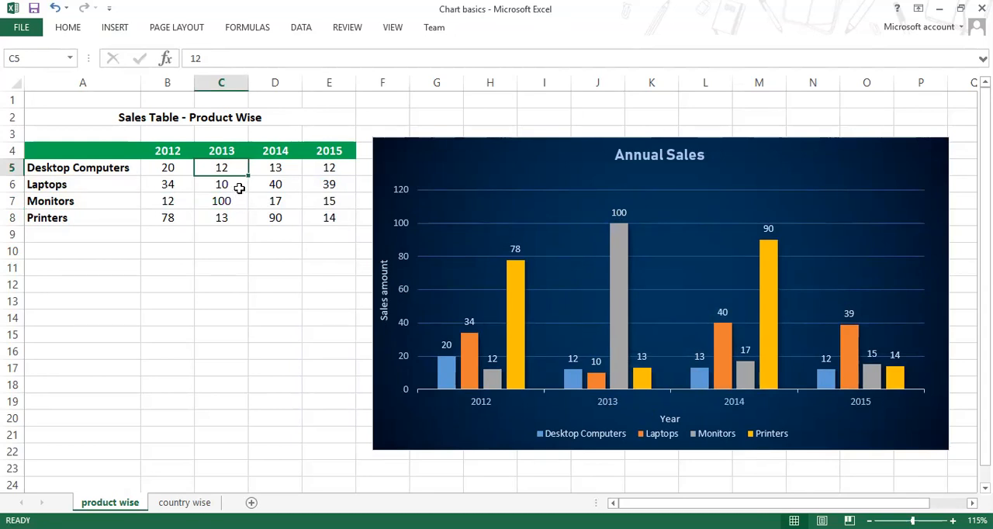
# Step: Select the Annual Sales chart and pin the ribbon open so its design tools stay displayed
pyautogui.click(440, 155)
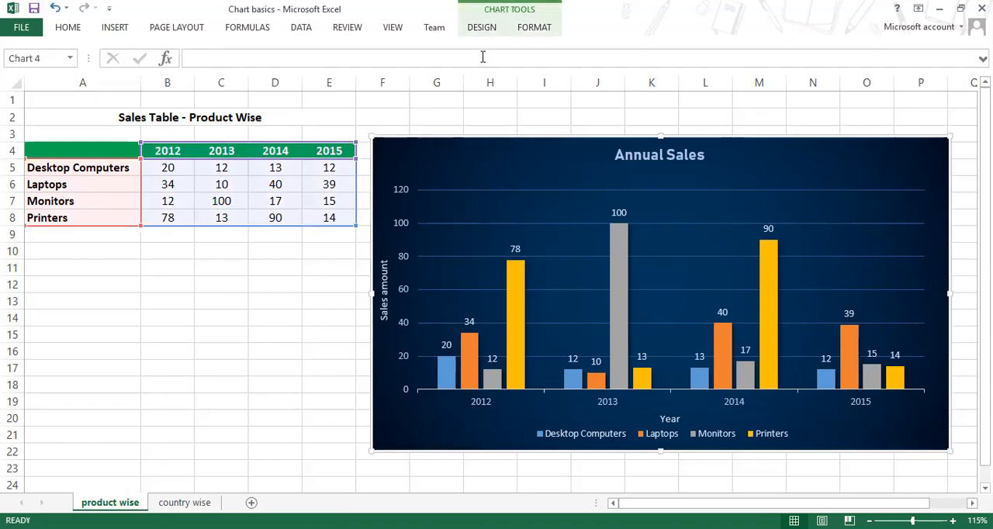
pyautogui.click(528, 28)
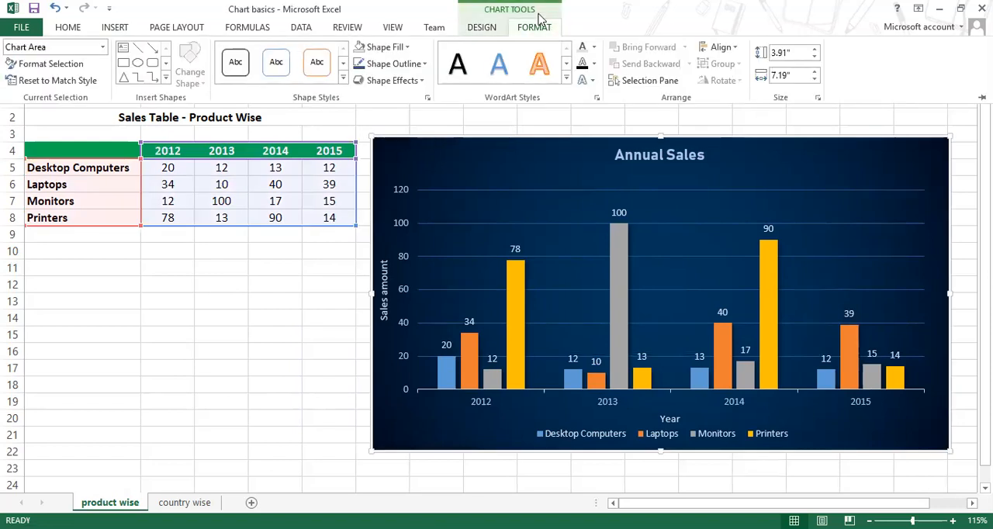
pyautogui.click(480, 28)
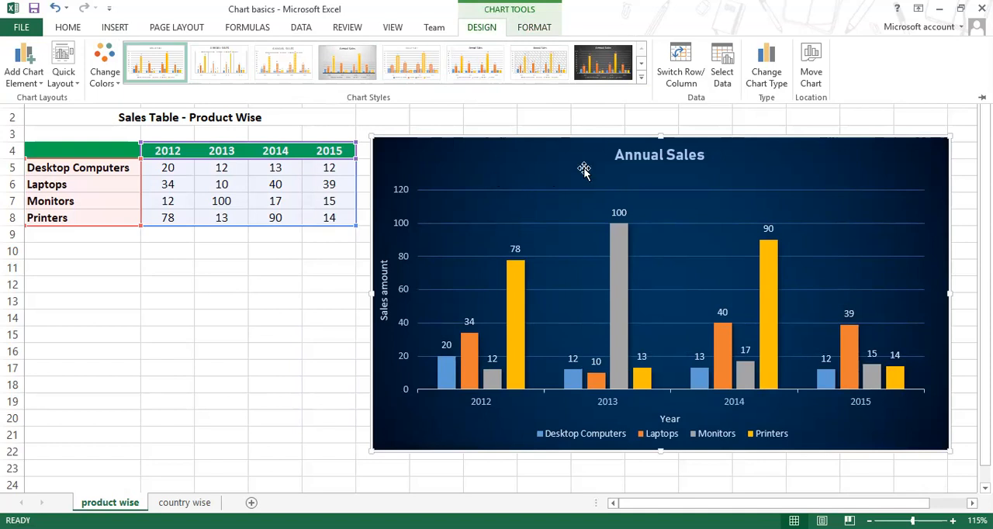
pyautogui.click(601, 137)
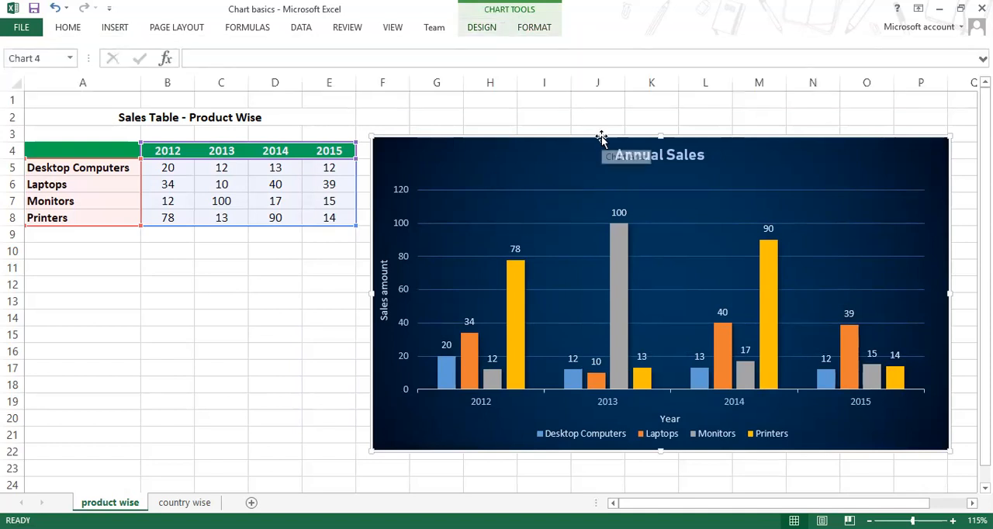
pyautogui.doubleClick(532, 28)
pyautogui.click(482, 28)
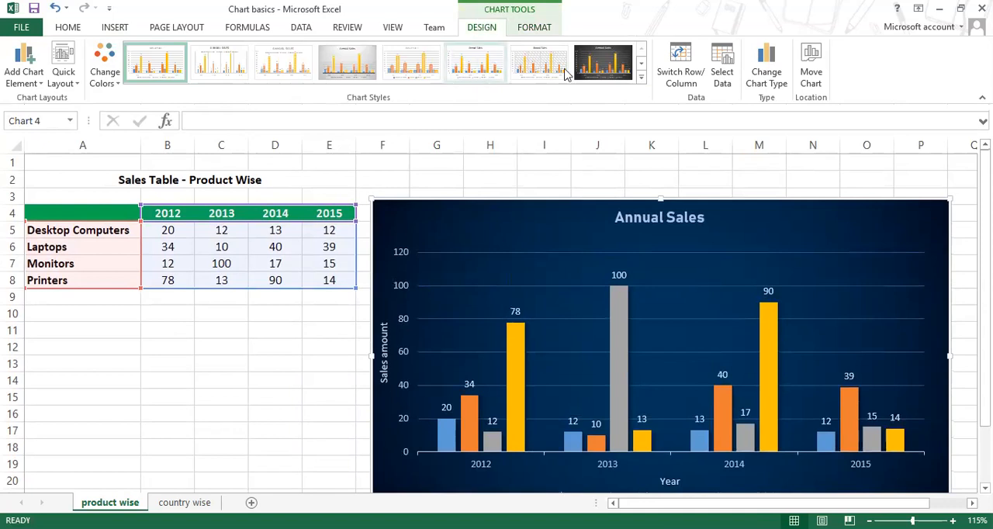
# Step: Look at the recommended chart types, and change the Annual Sales chart to Clustered Bar grouped by year
pyautogui.click(766, 81)
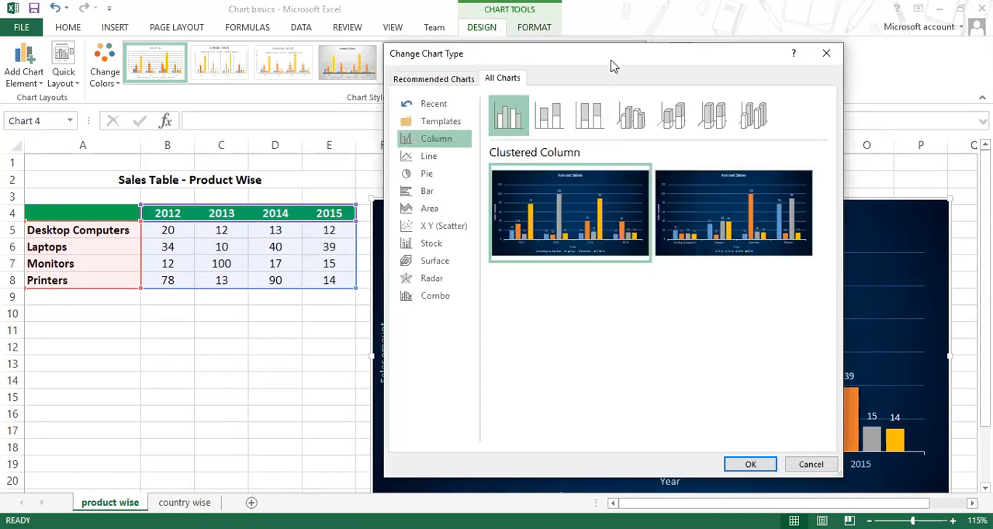
pyautogui.moveTo(612, 66); pyautogui.dragTo(743, 52)
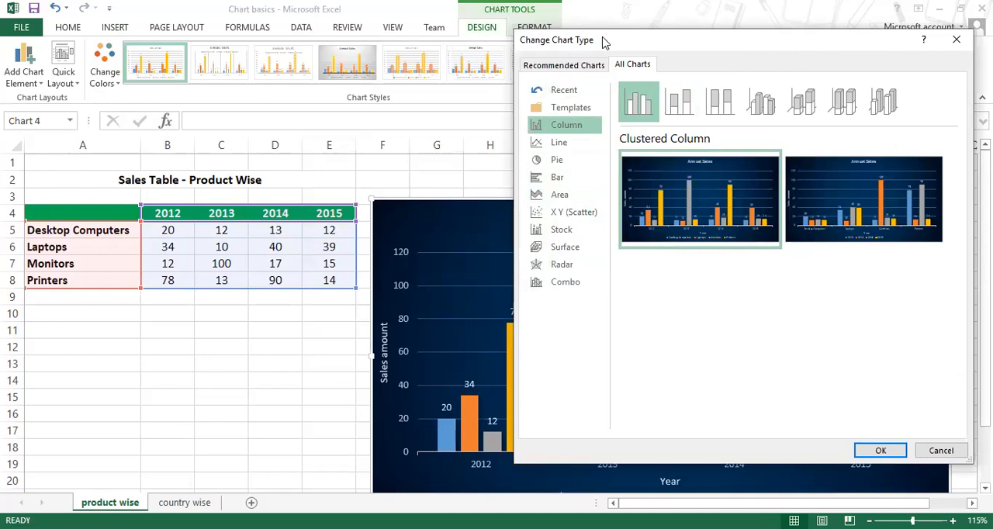
pyautogui.moveTo(597, 46); pyautogui.dragTo(570, 50)
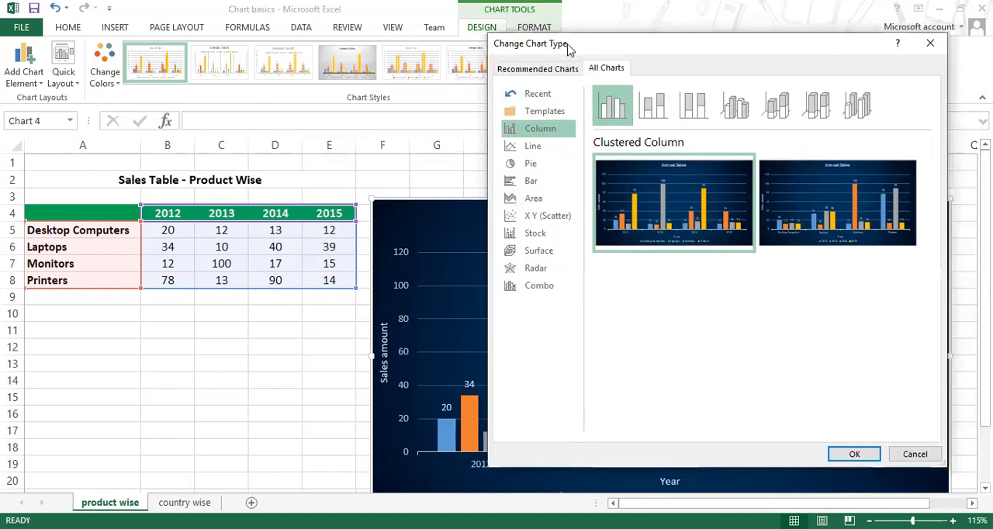
pyautogui.click(526, 71)
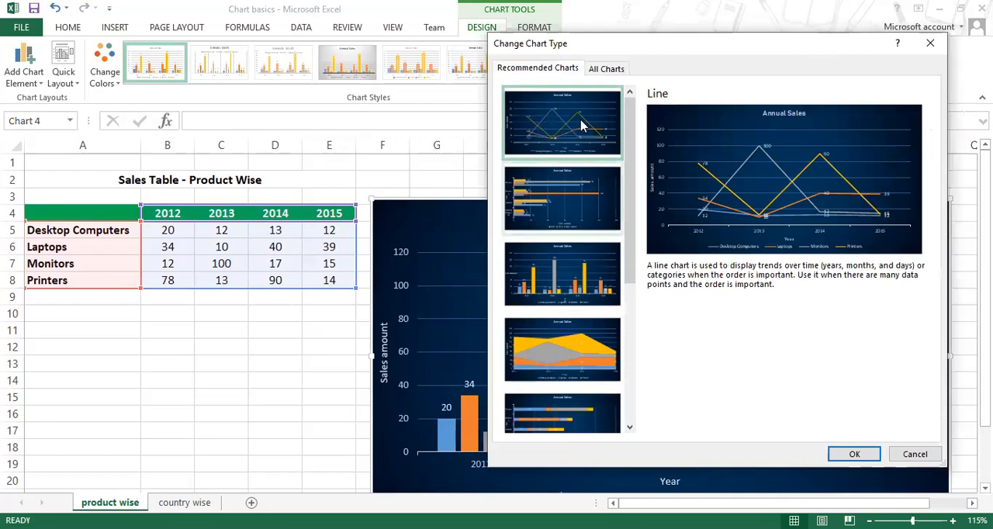
pyautogui.click(612, 72)
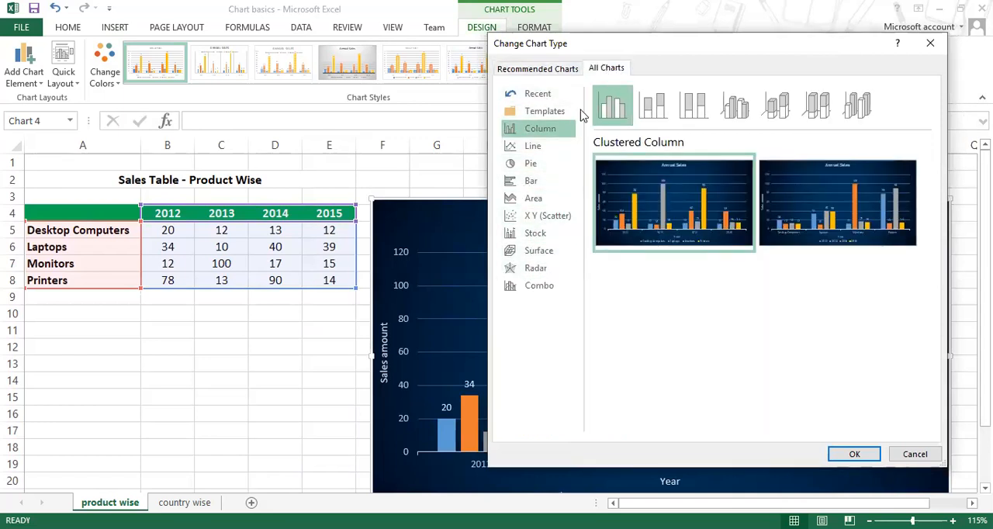
pyautogui.click(562, 181)
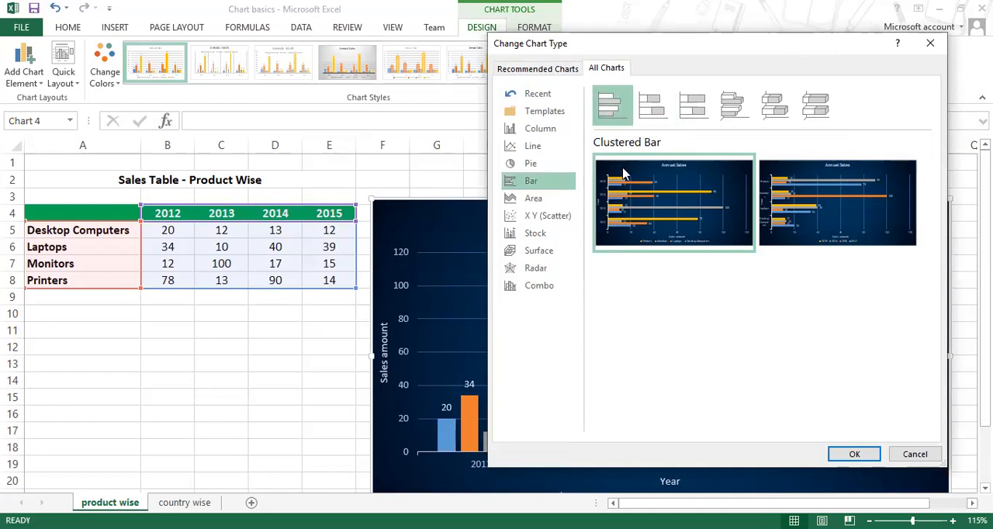
pyautogui.moveTo(655, 203)
pyautogui.moveTo(870, 224)
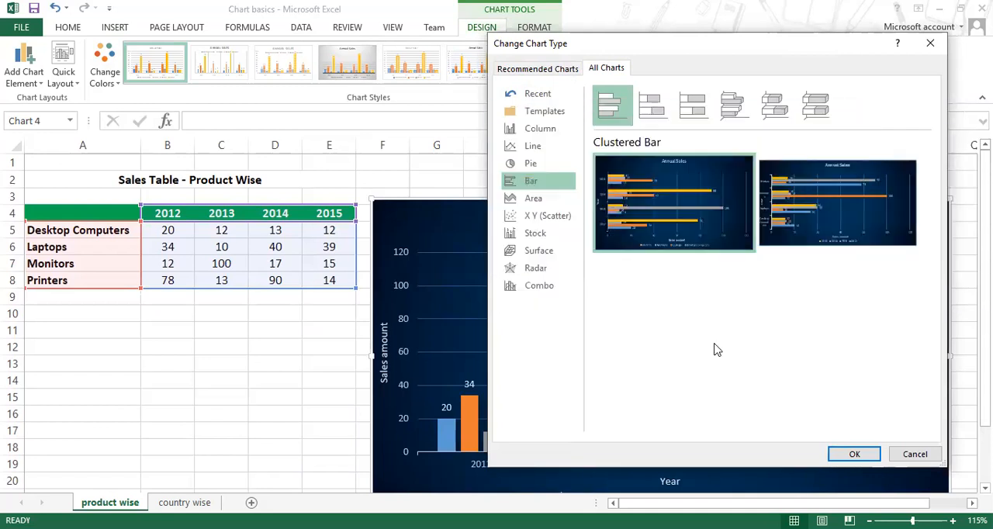
pyautogui.click(853, 455)
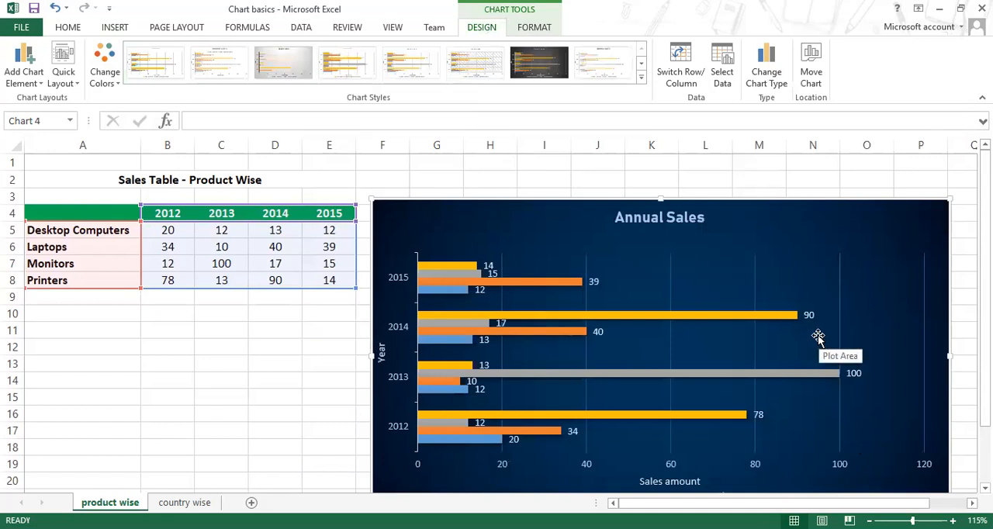
pyautogui.scroll(-1, 818, 335)
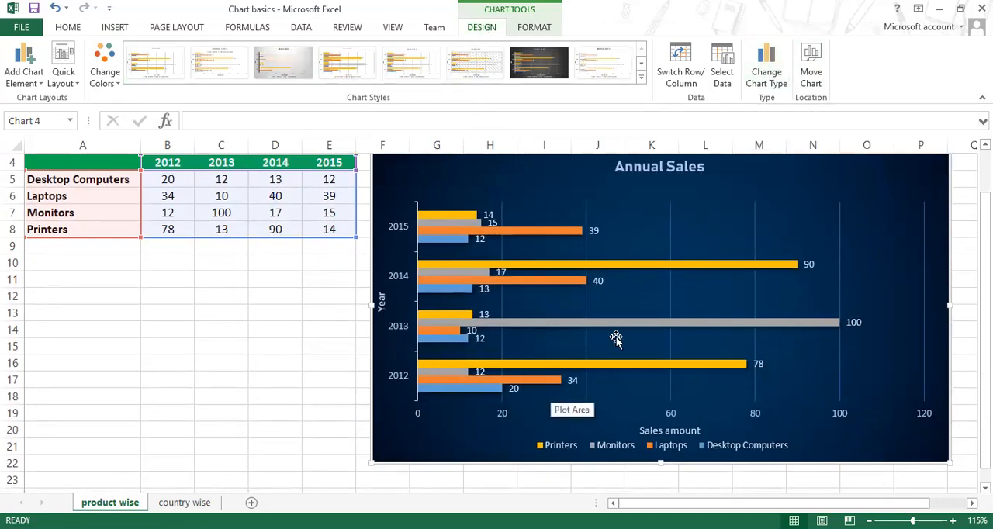
# Step: Preview the line chart subtypes for the sales data, including Line, Stacked Line and 3-D Line, without applying them
pyautogui.click(766, 70)
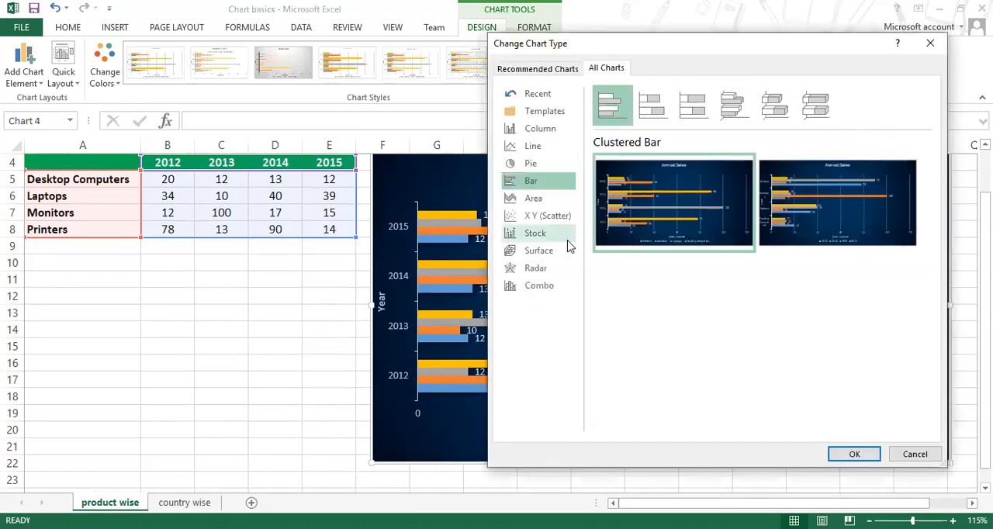
pyautogui.click(537, 147)
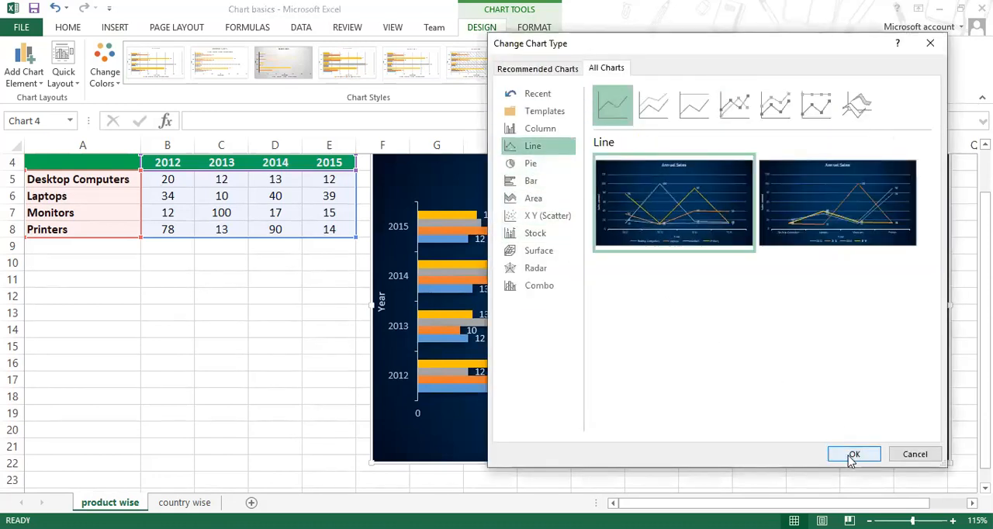
pyautogui.moveTo(870, 211)
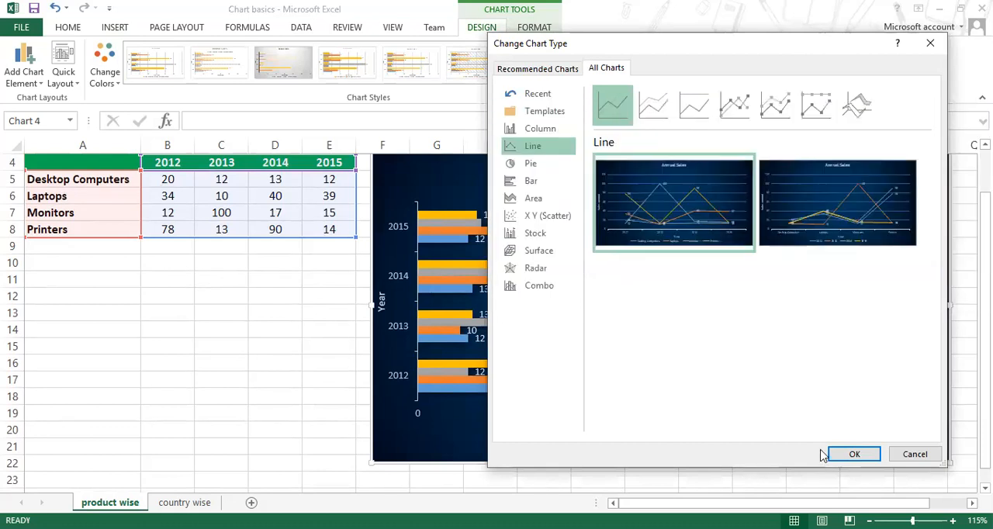
pyautogui.moveTo(822, 246)
pyautogui.click(654, 111)
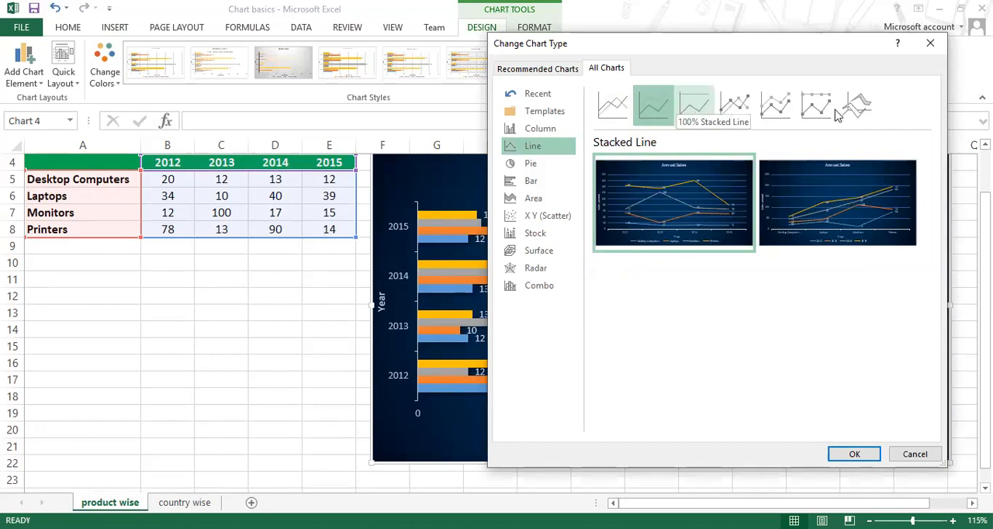
pyautogui.click(867, 112)
pyautogui.moveTo(833, 166)
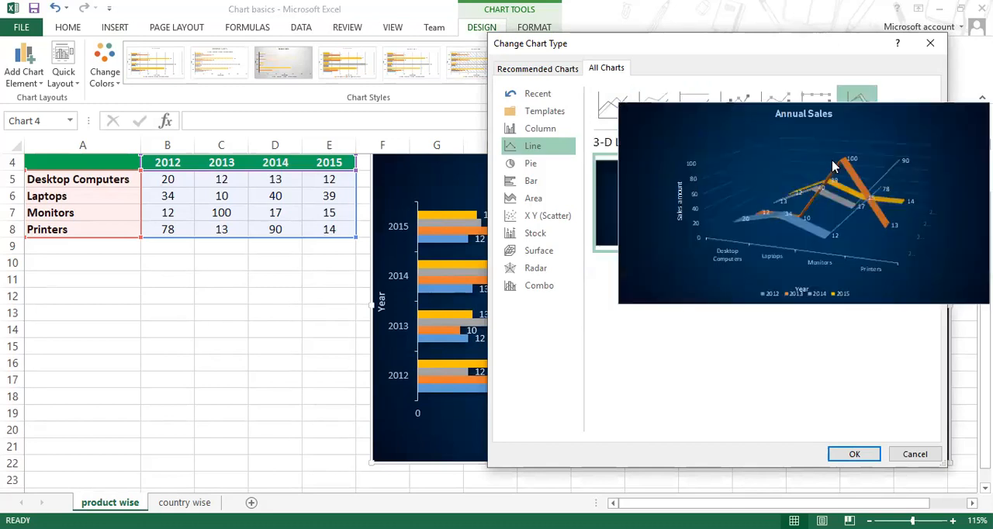
pyautogui.click(819, 106)
pyautogui.click(776, 107)
pyautogui.click(735, 107)
# Step: Change the Annual Sales chart to Stacked Line, with one line per product across the years
pyautogui.click(653, 105)
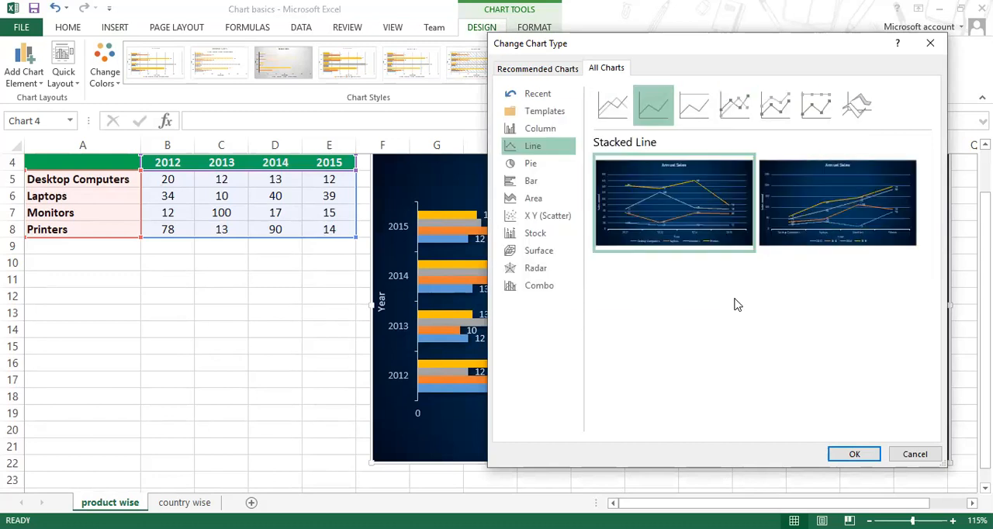
pyautogui.moveTo(686, 214)
pyautogui.click(851, 454)
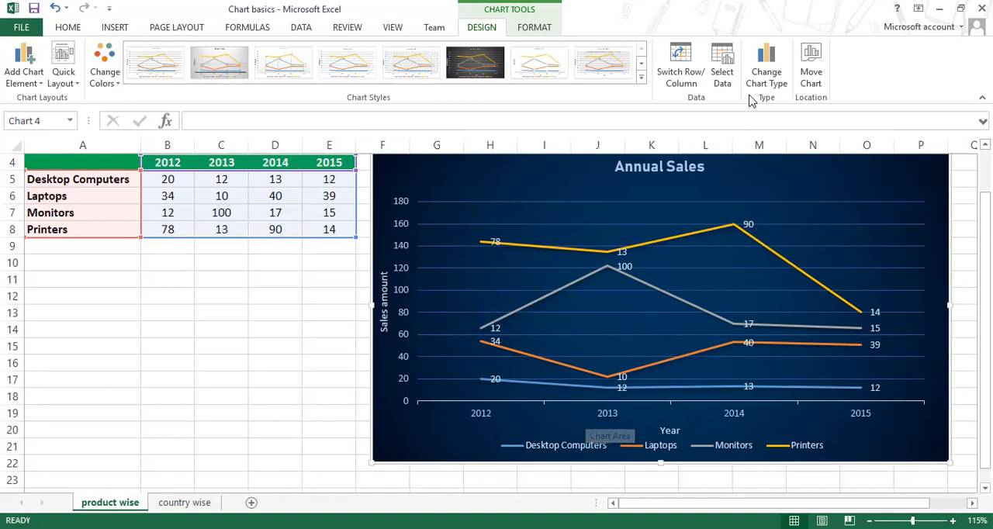
# Step: Preview the Radar type, and change the chart to the Clustered Column - Line combo
pyautogui.click(765, 71)
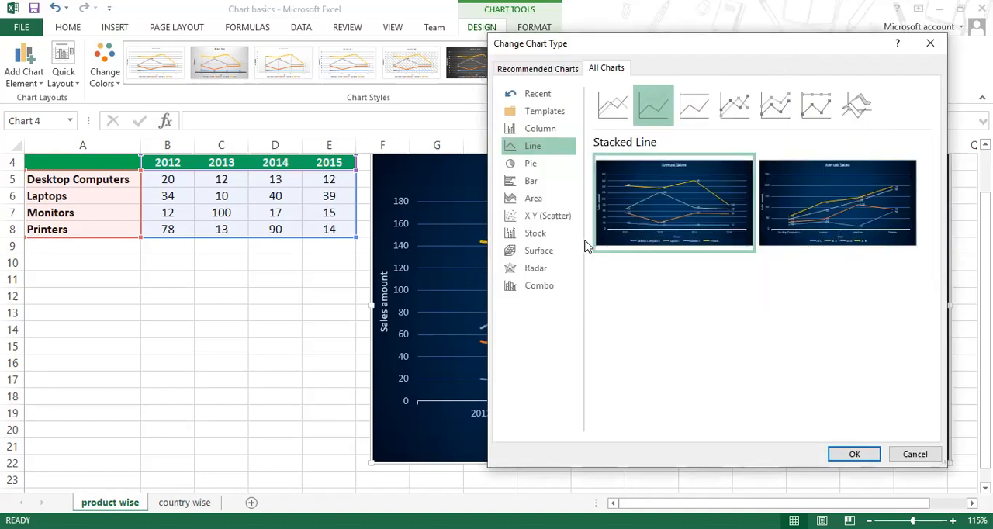
pyautogui.click(528, 269)
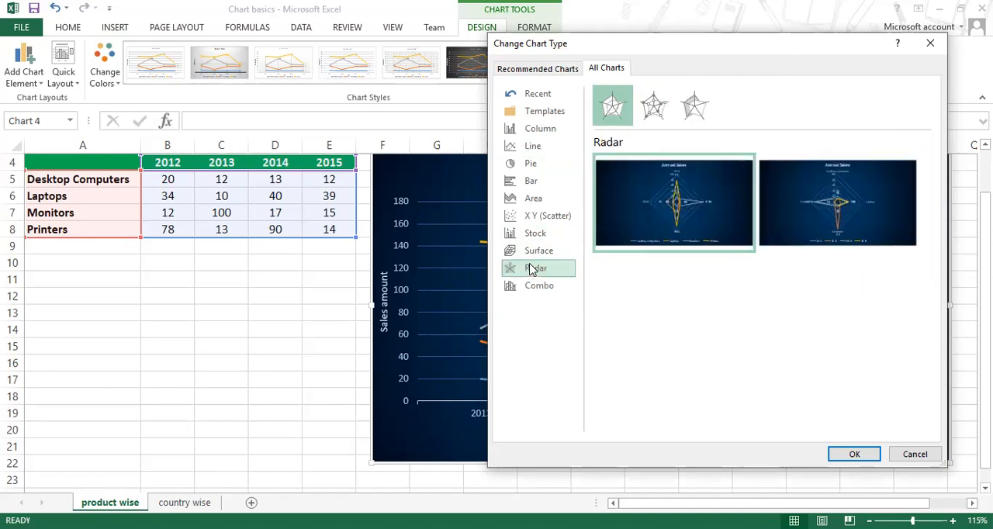
pyautogui.click(533, 289)
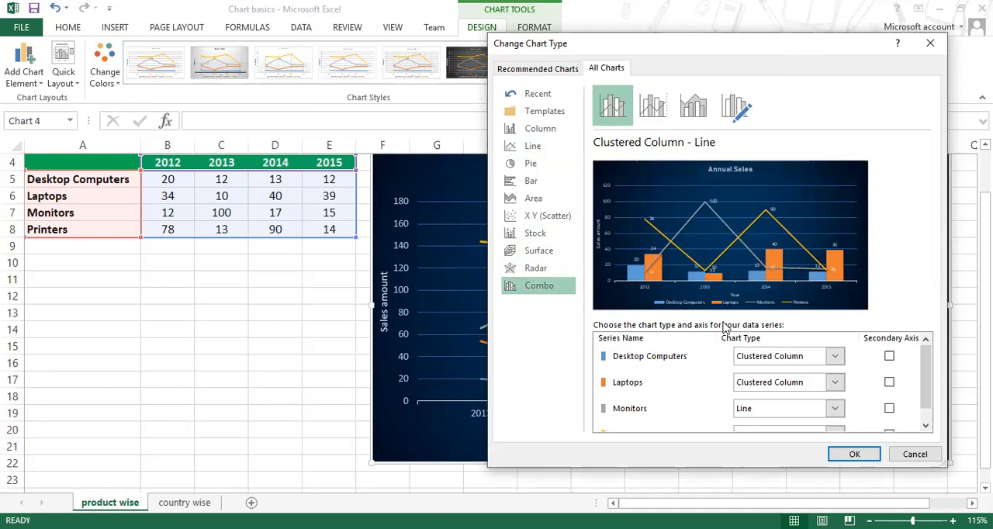
pyautogui.click(867, 455)
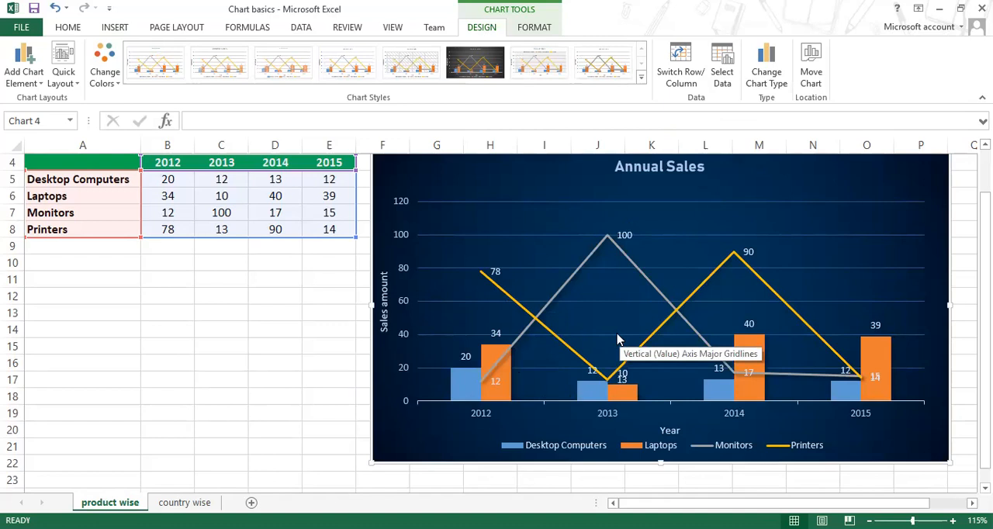
pyautogui.scroll(1, 615, 332)
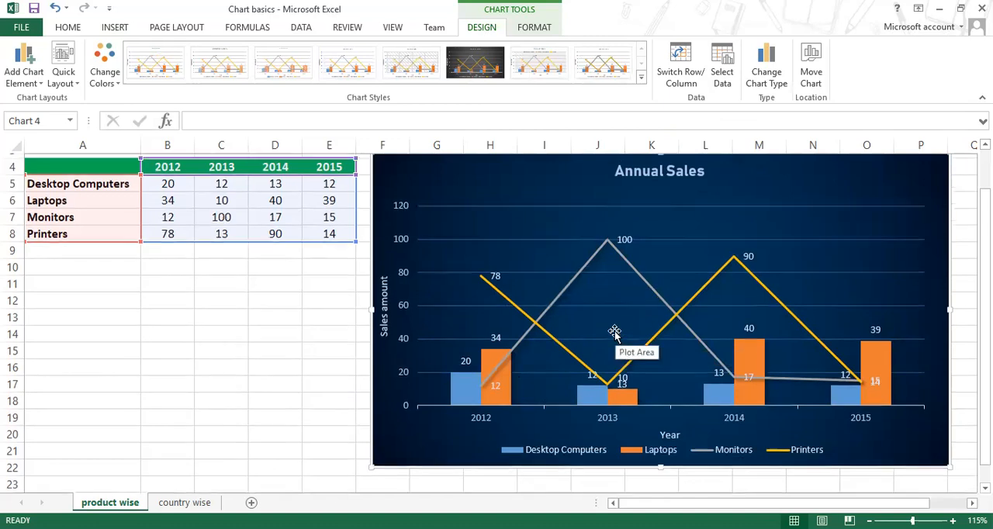
pyautogui.scroll(1, 614, 332)
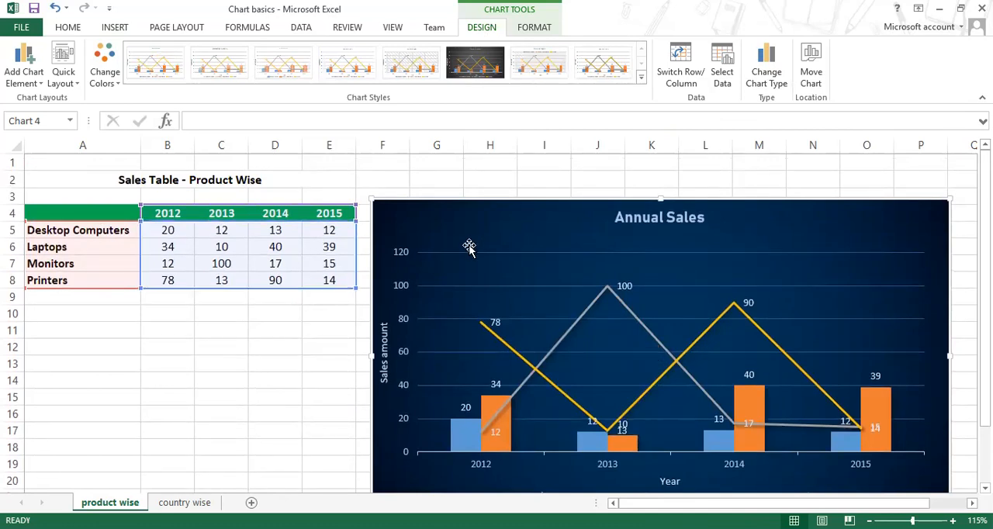
# Step: Change the Annual Sales chart to 3-D Clustered Column, with the products grouped by year
pyautogui.click(763, 78)
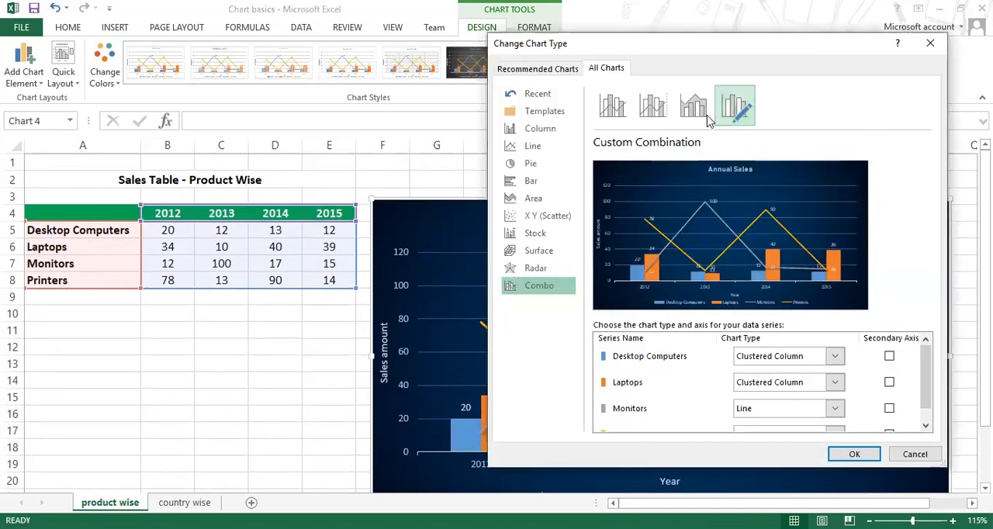
pyautogui.click(532, 147)
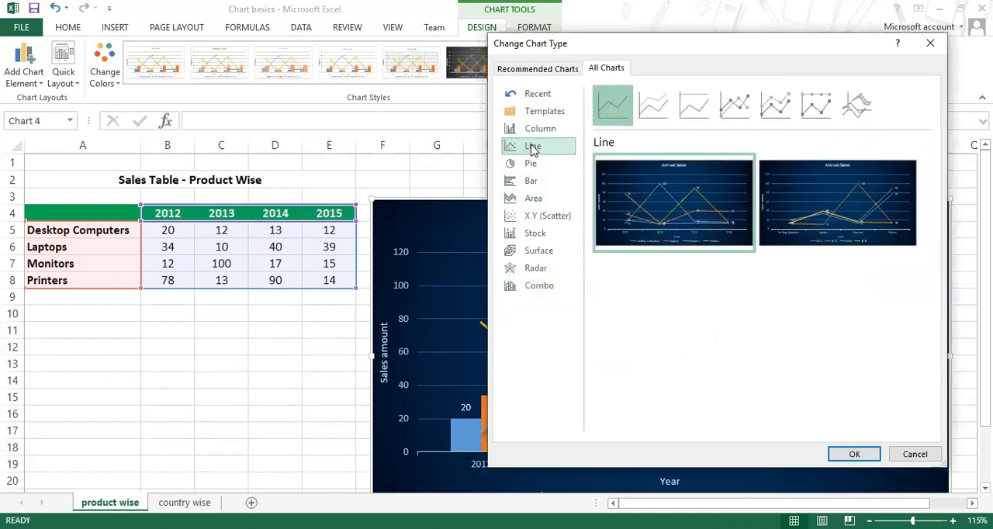
pyautogui.click(534, 128)
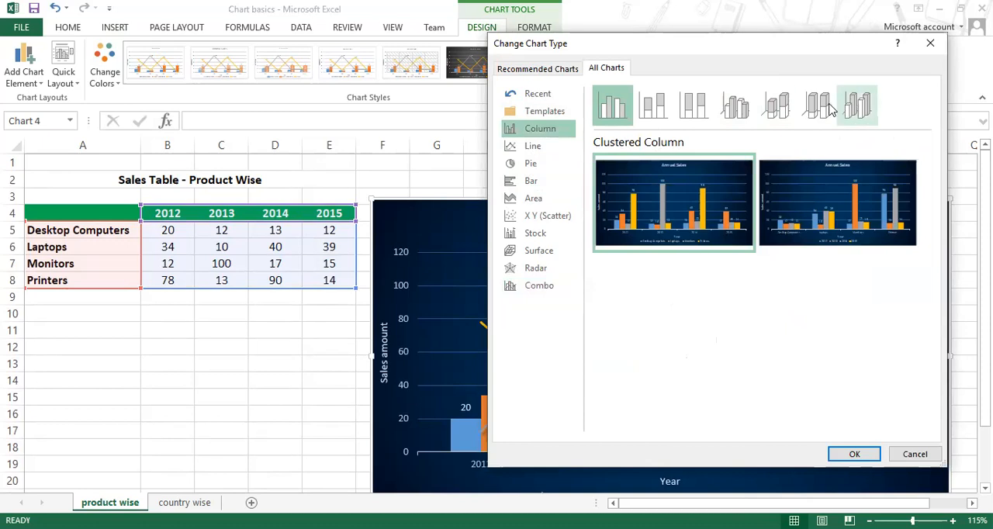
pyautogui.click(741, 113)
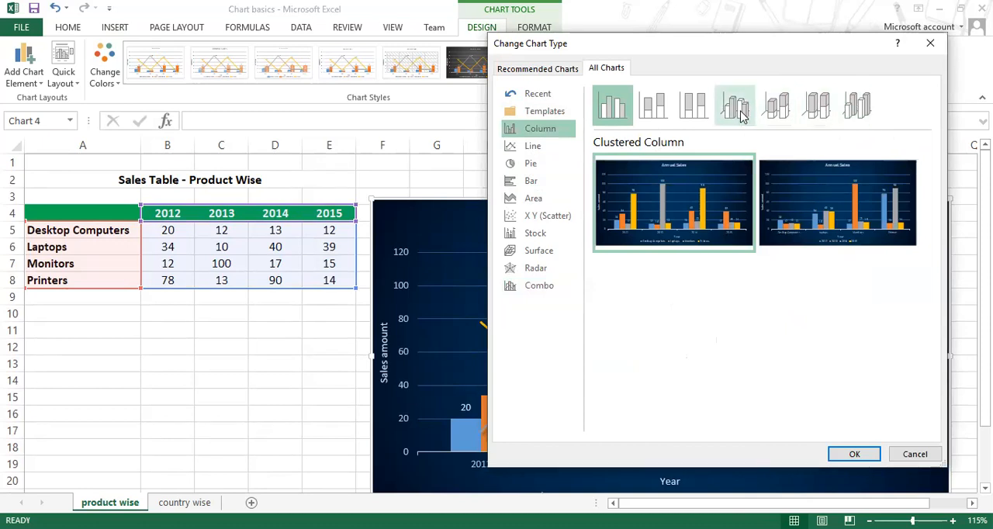
pyautogui.click(853, 454)
pyautogui.scroll(-1, 864, 436)
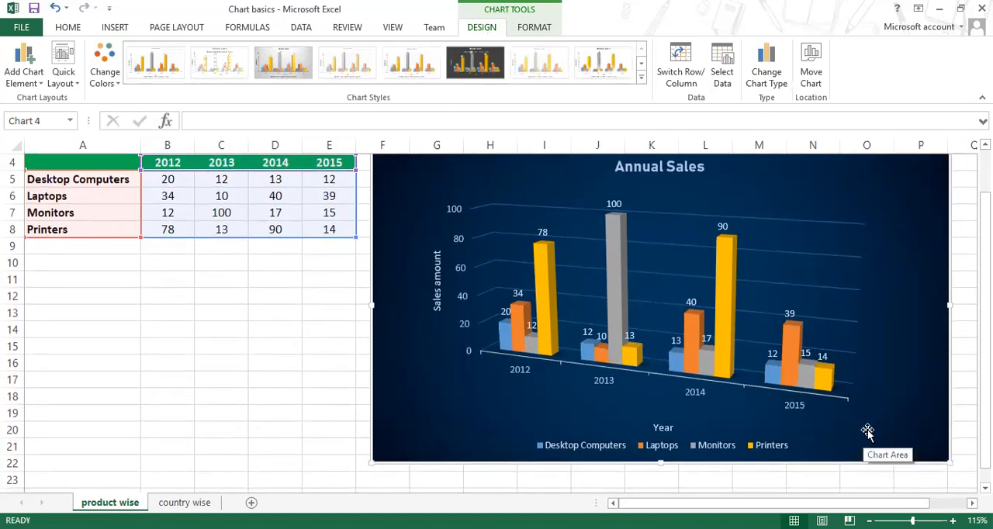
# Step: Select the 3-D chart's back wall, side wall and floor in turn to identify its separate parts
pyautogui.click(811, 278)
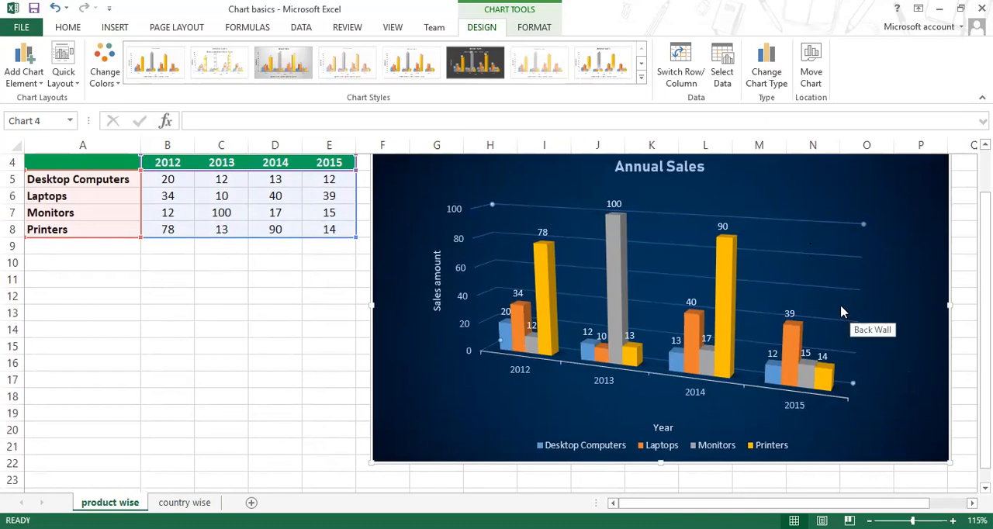
pyautogui.click(490, 271)
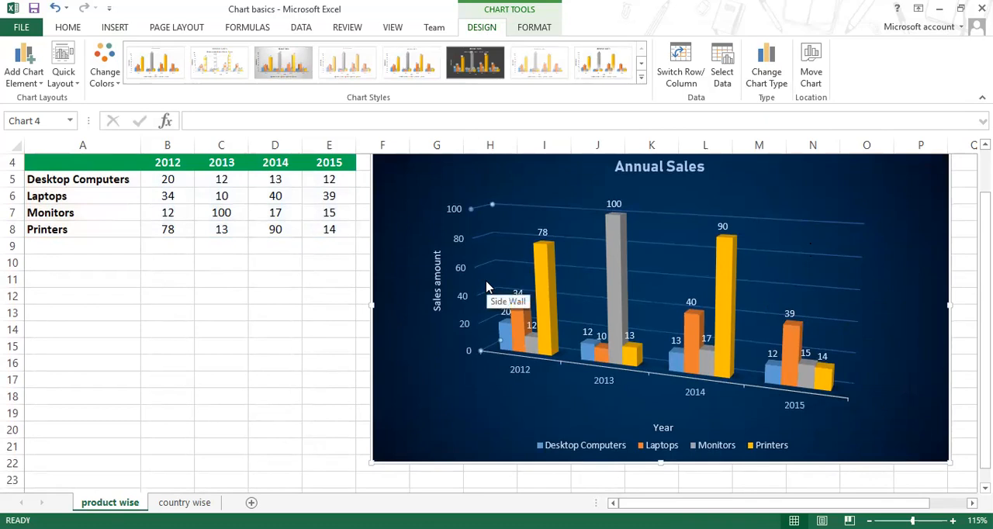
pyautogui.click(746, 387)
pyautogui.click(748, 386)
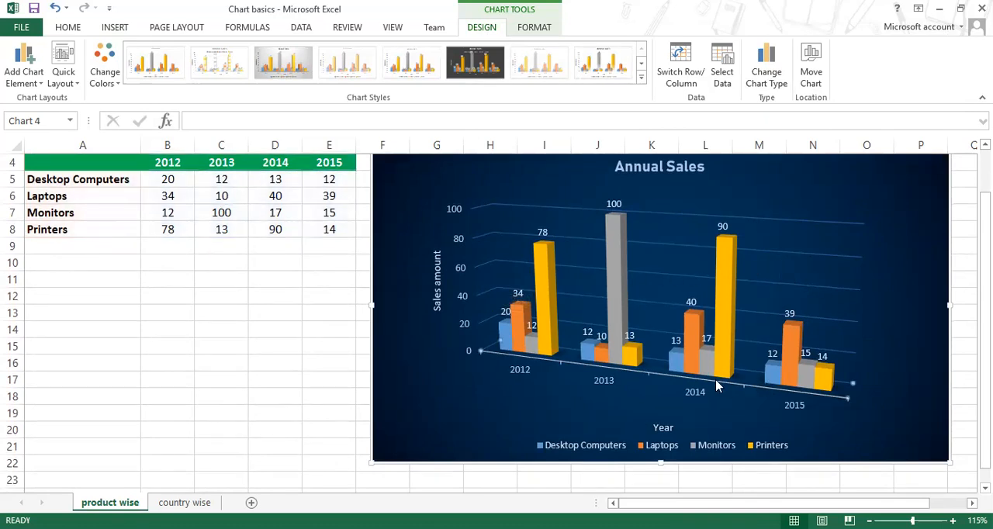
# Step: Fill the 3-D chart's floor with black and its walls with dark grey
pyautogui.click(536, 27)
pyautogui.click(407, 46)
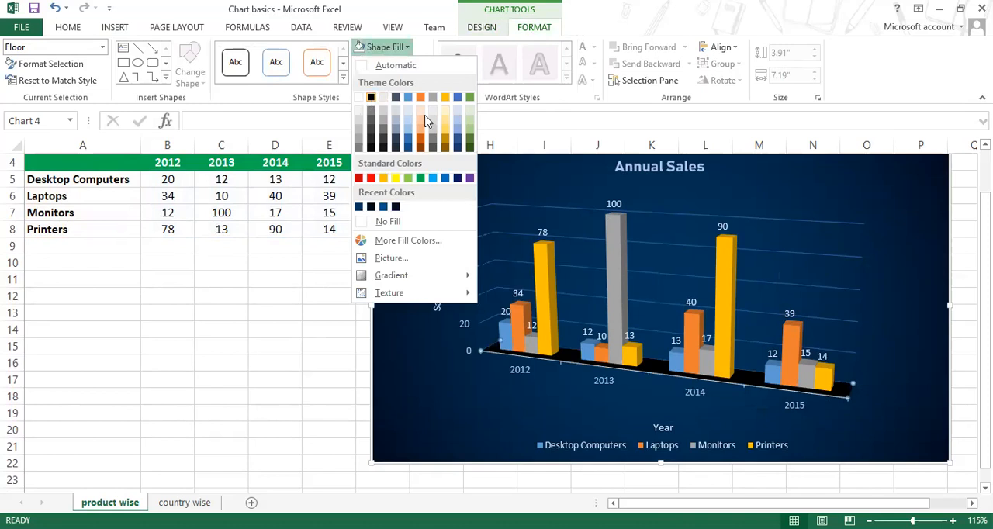
pyautogui.click(833, 313)
pyautogui.click(834, 313)
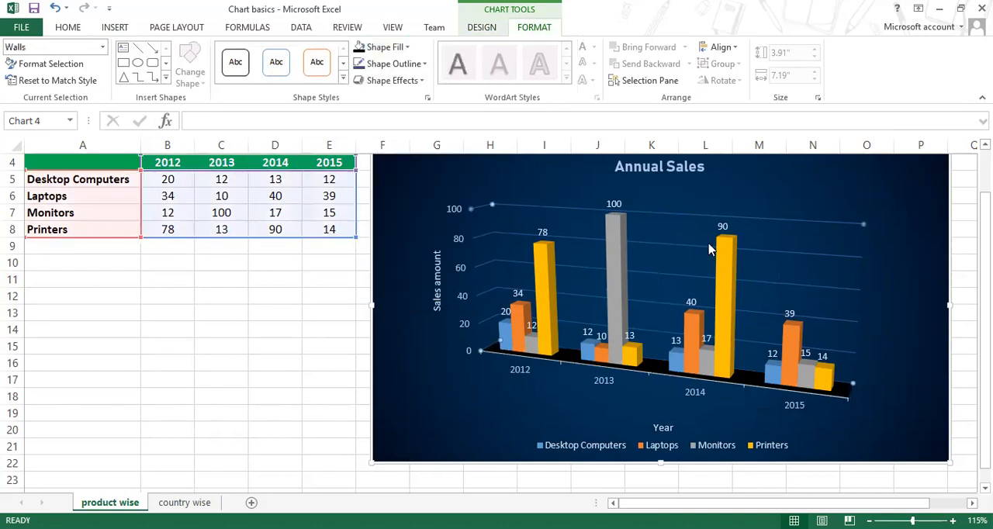
pyautogui.click(406, 47)
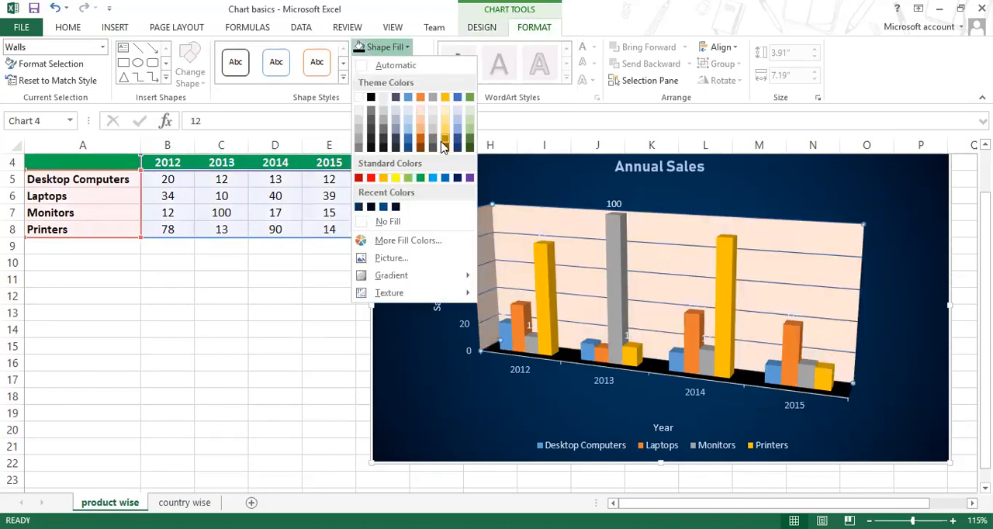
pyautogui.click(372, 134)
# Step: Fill only the 3-D chart's side wall with a darker shade of black
pyautogui.click(483, 254)
pyautogui.click(504, 255)
pyautogui.click(485, 245)
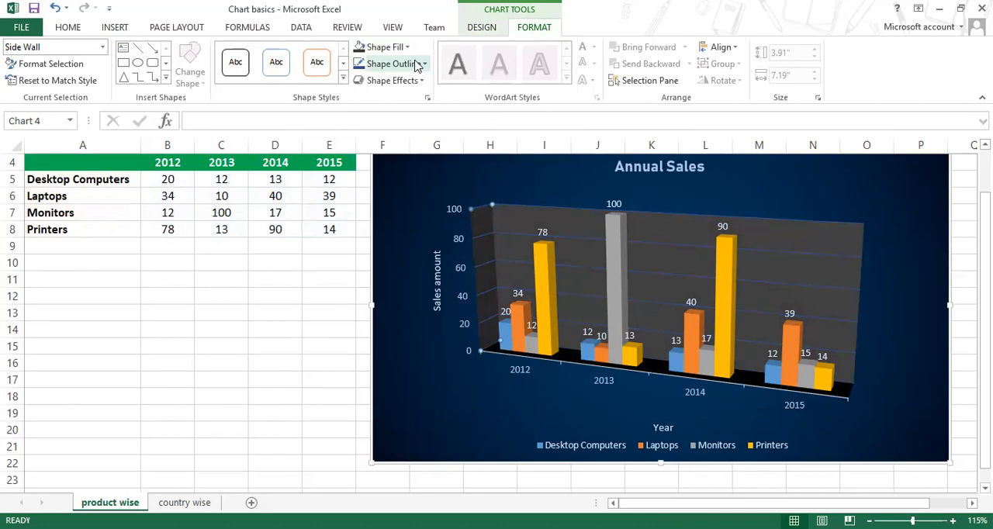
pyautogui.click(388, 46)
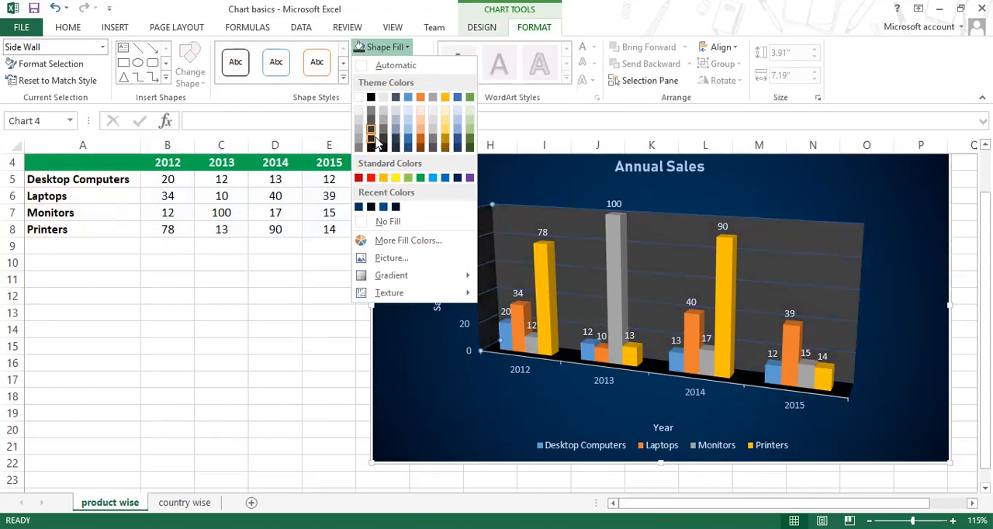
pyautogui.click(898, 277)
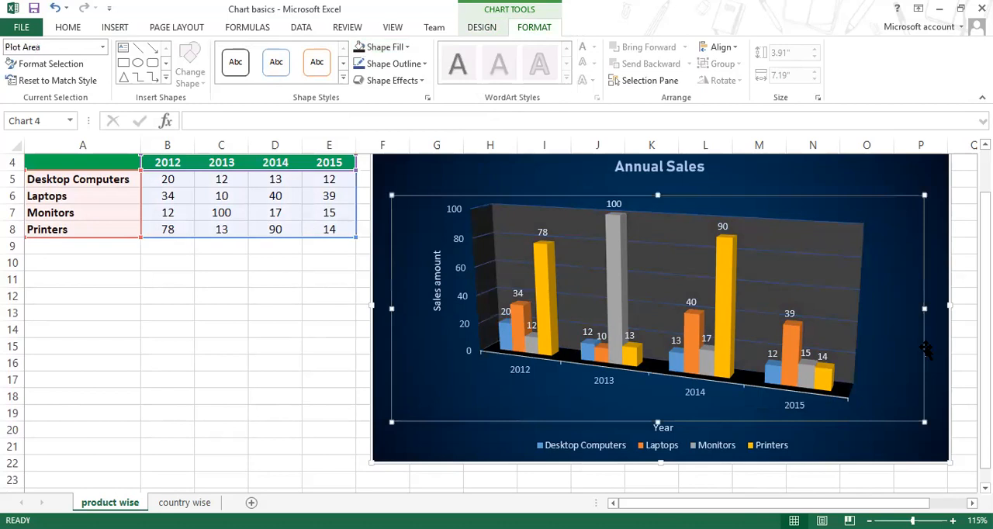
# Step: Select the floor, the side wall and the back wall to review the recoloured parts of the 3-D chart
pyautogui.click(844, 394)
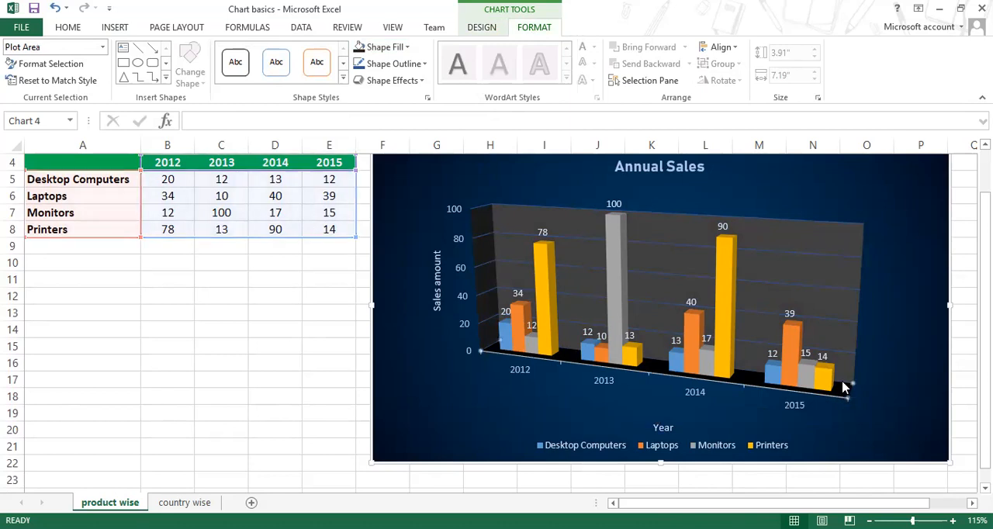
pyautogui.click(833, 310)
pyautogui.click(521, 342)
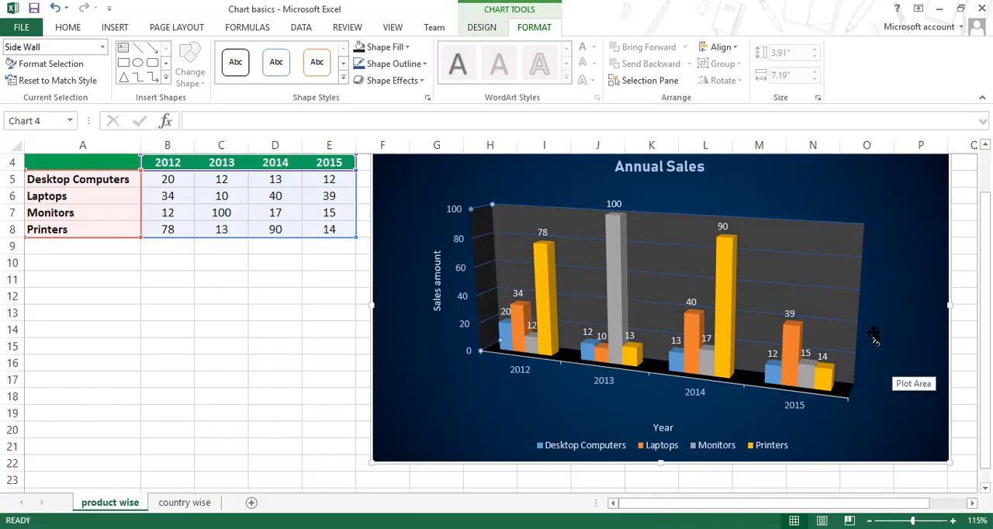
pyautogui.click(803, 271)
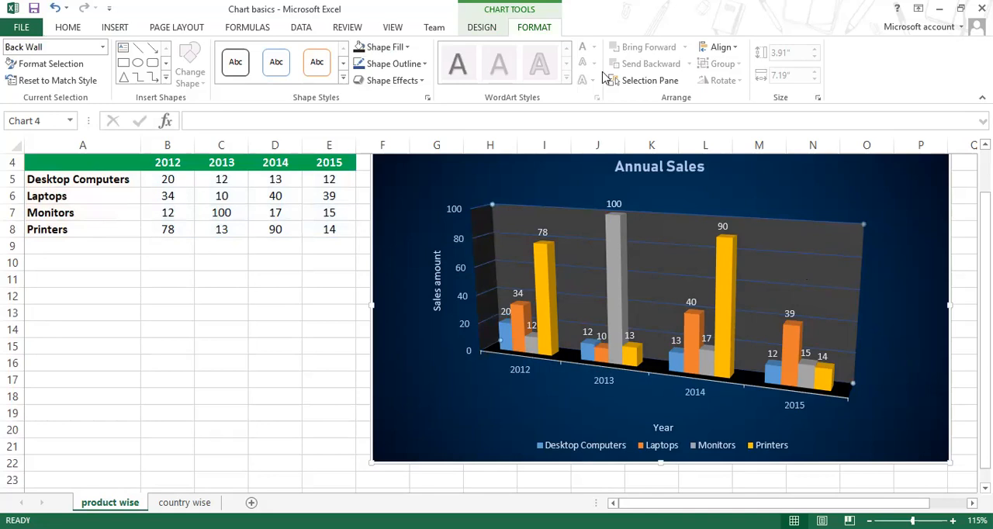
# Step: Select the whole Annual Sales chart and open its Move Chart settings
pyautogui.click(484, 29)
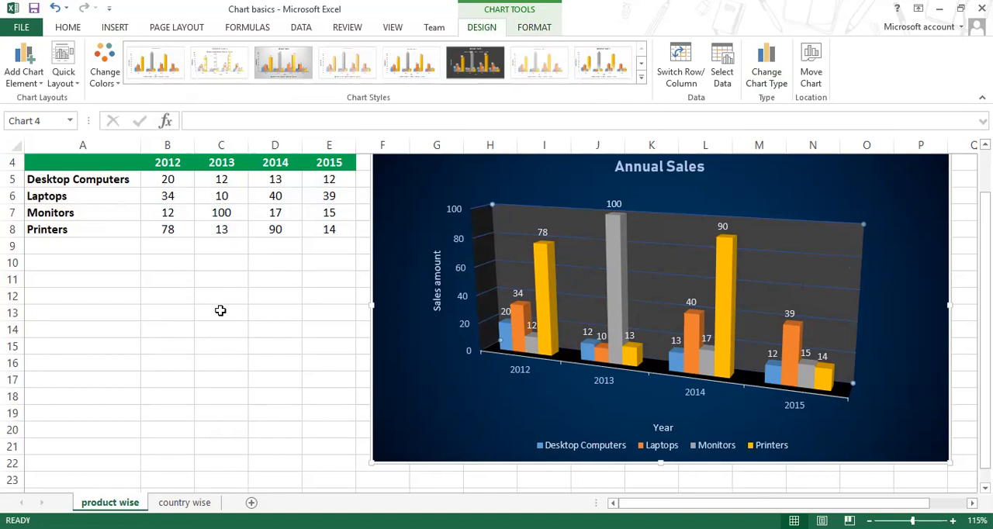
pyautogui.scroll(1, 210, 305)
pyautogui.click(155, 247)
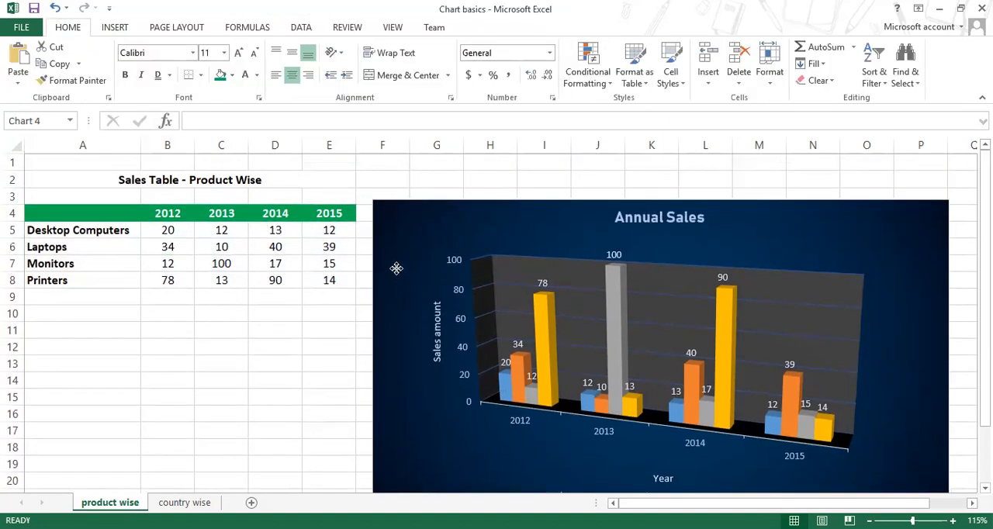
pyautogui.click(401, 272)
pyautogui.click(461, 213)
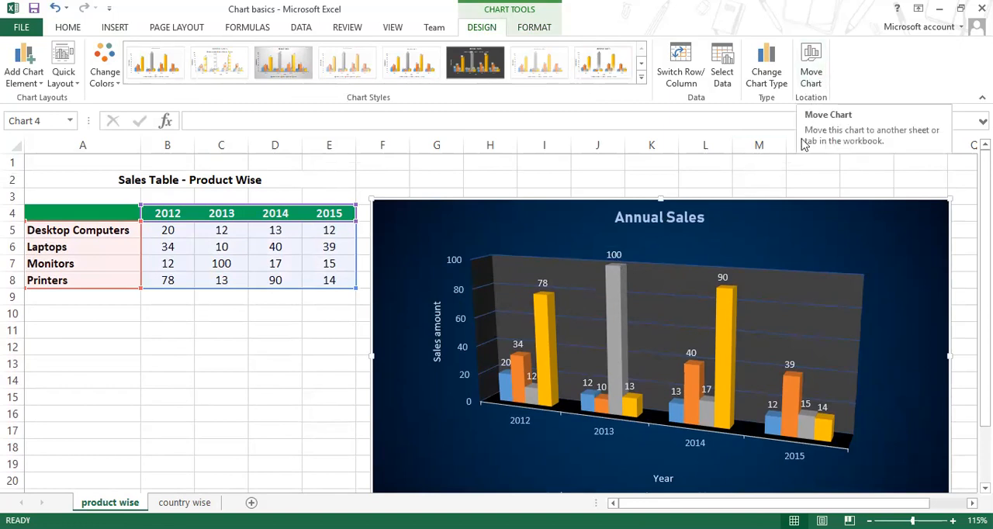
pyautogui.click(821, 72)
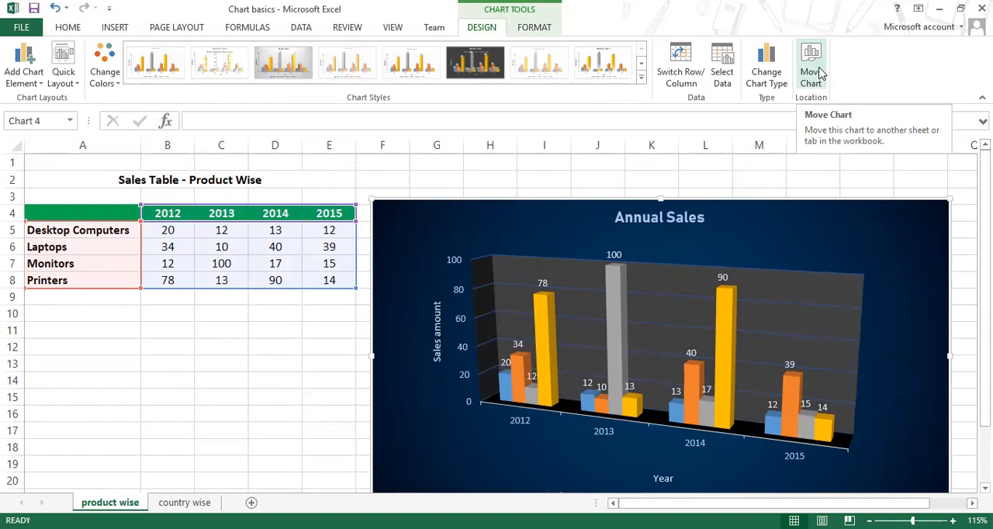
pyautogui.click(821, 72)
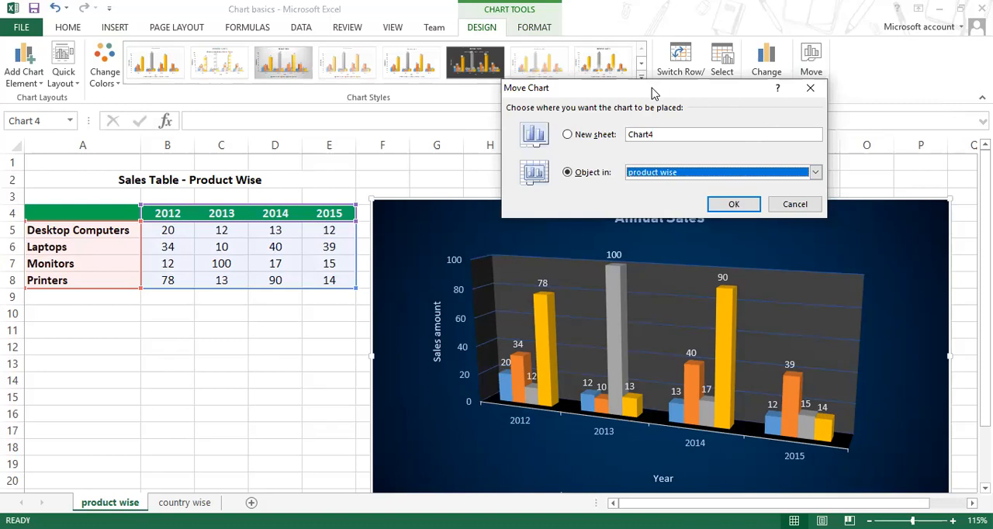
# Step: Examine the chart placement options, comparing a new sheet with the list of existing sheets
pyautogui.moveTo(651, 91); pyautogui.dragTo(379, 67)
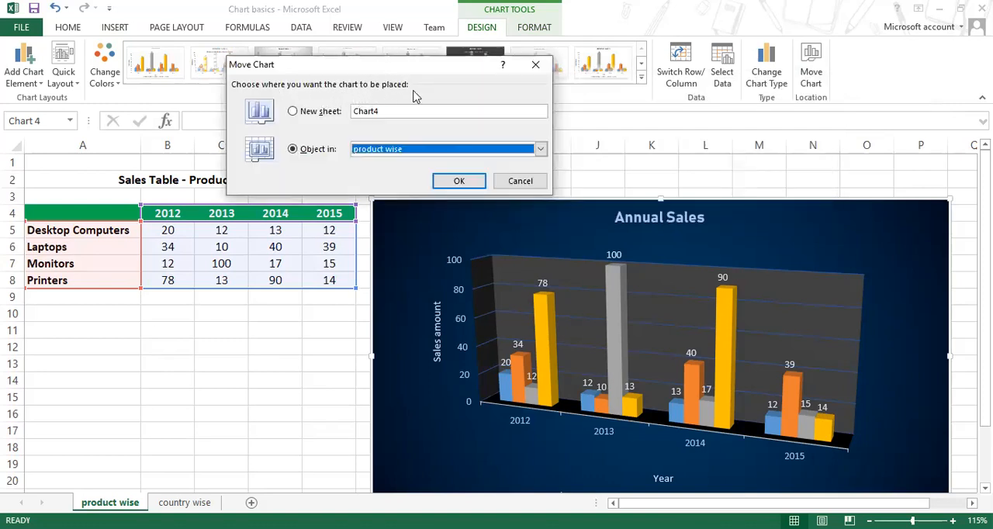
pyautogui.click(317, 113)
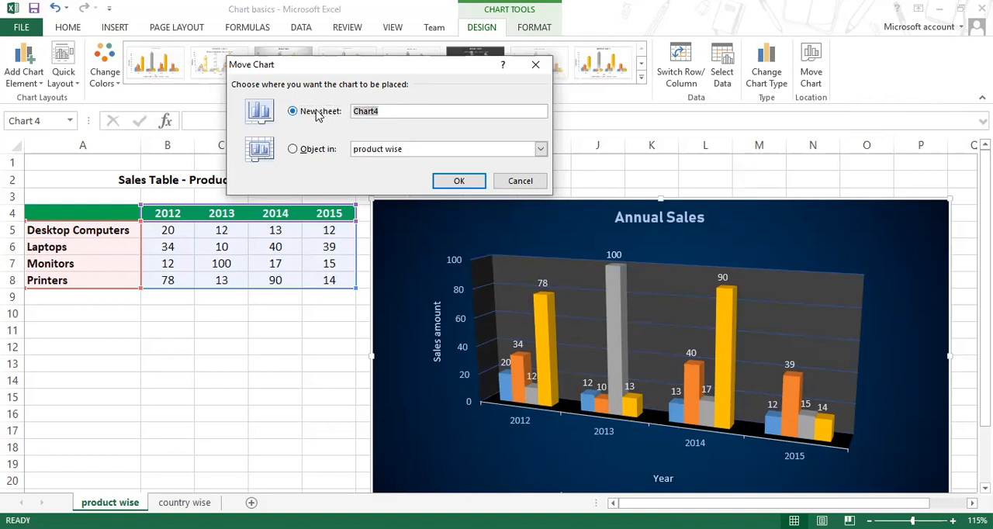
pyautogui.click(309, 156)
pyautogui.click(449, 152)
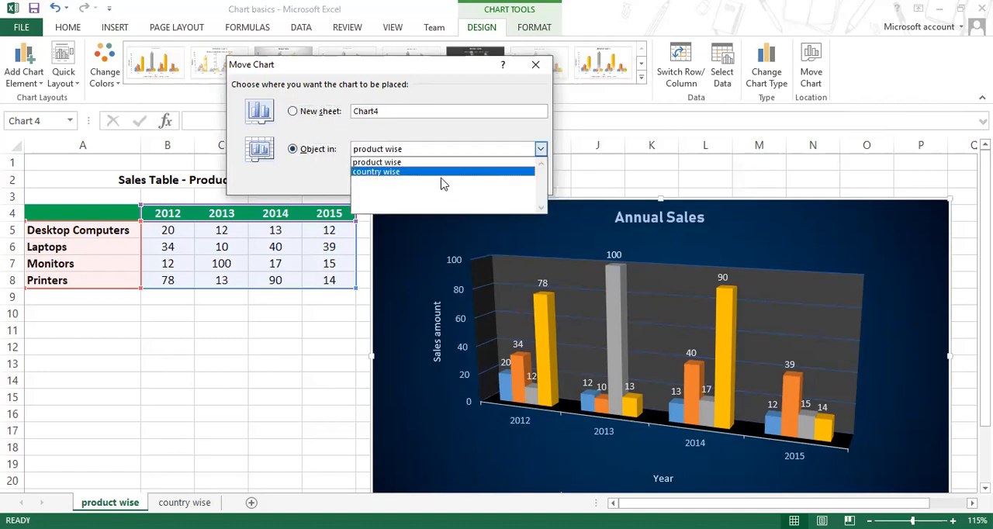
pyautogui.click(452, 133)
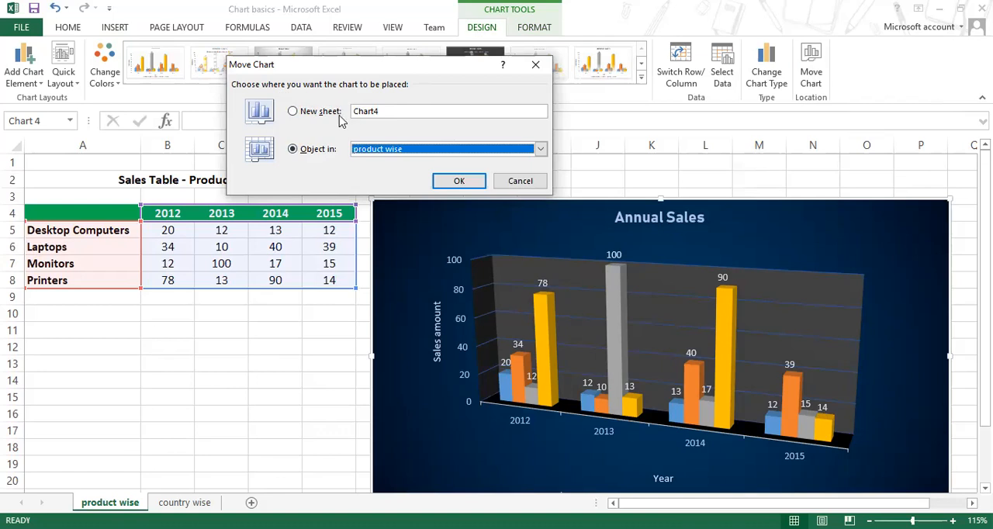
pyautogui.moveTo(347, 67); pyautogui.dragTo(357, 64)
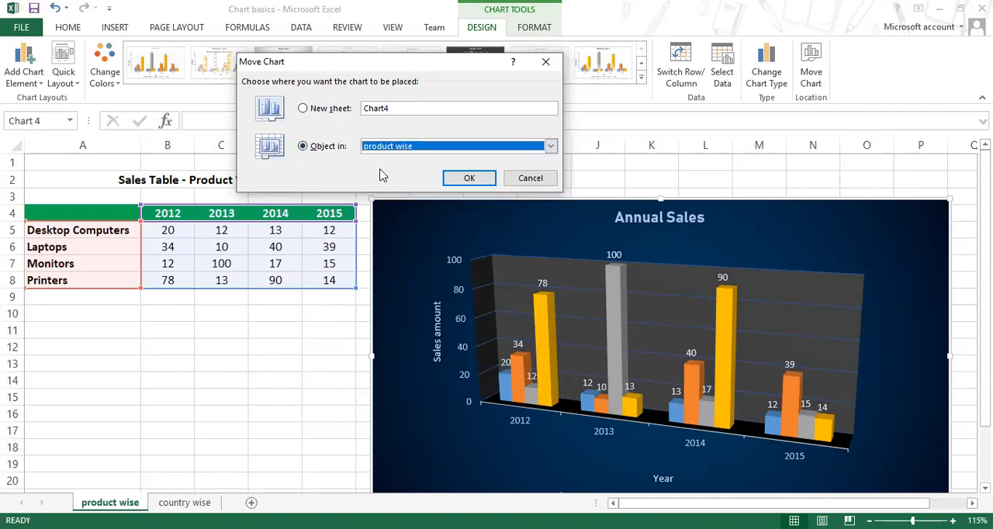
# Step: Move the Annual Sales chart to a new sheet named "my chart"
pyautogui.click(341, 111)
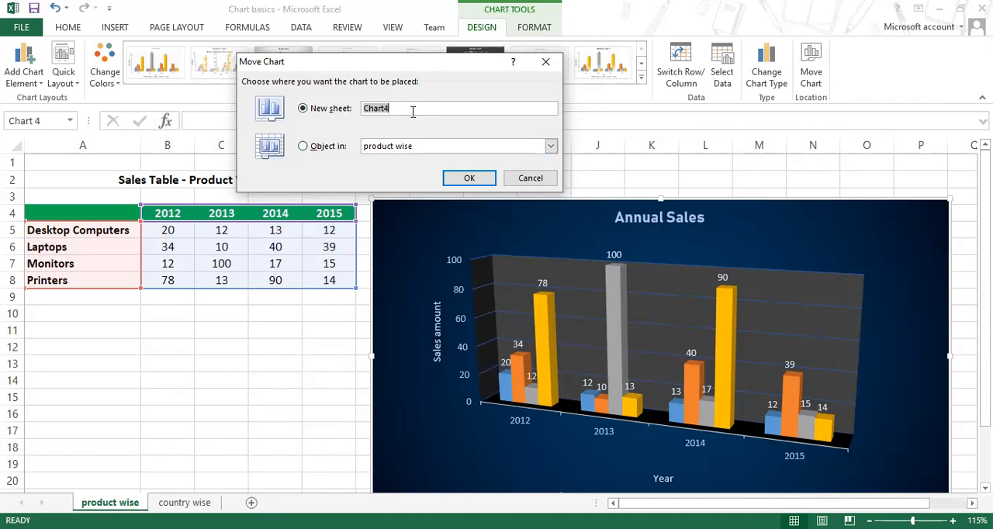
pyautogui.click(339, 108)
pyautogui.write('my c')
pyautogui.click(470, 177)
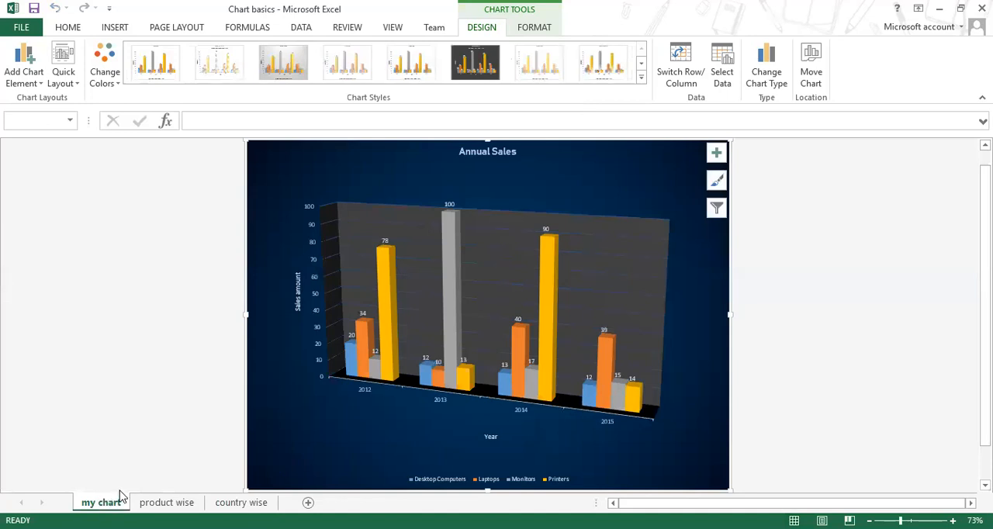
# Step: Compare the "my chart" sheet with the "product wise" sheet to examine where the chart and its data are located
pyautogui.keyDown('ctrl'); pyautogui.scroll(-4, 465, 357); pyautogui.keyUp('ctrl')
pyautogui.keyDown('ctrl'); pyautogui.scroll(3, 525, 347); pyautogui.keyUp('ctrl')
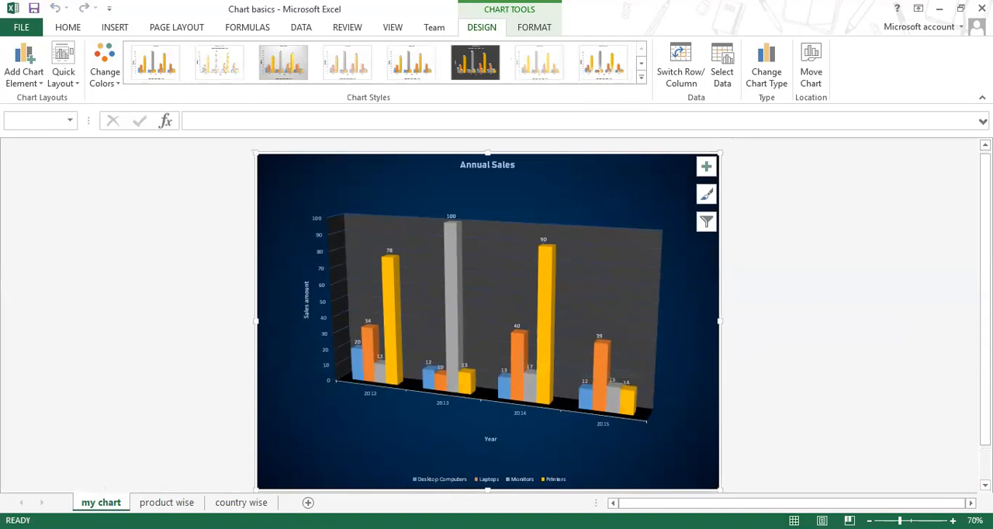
pyautogui.click(101, 502)
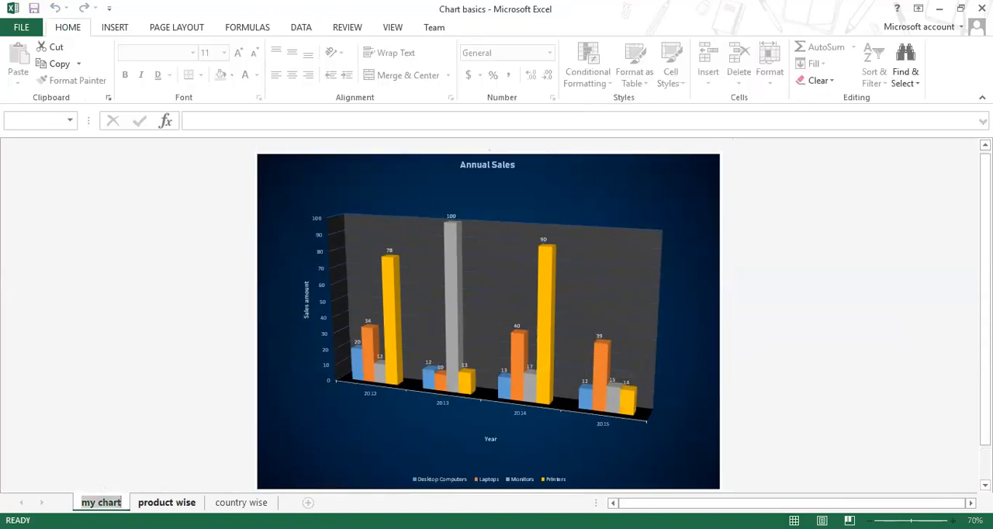
pyautogui.click(148, 502)
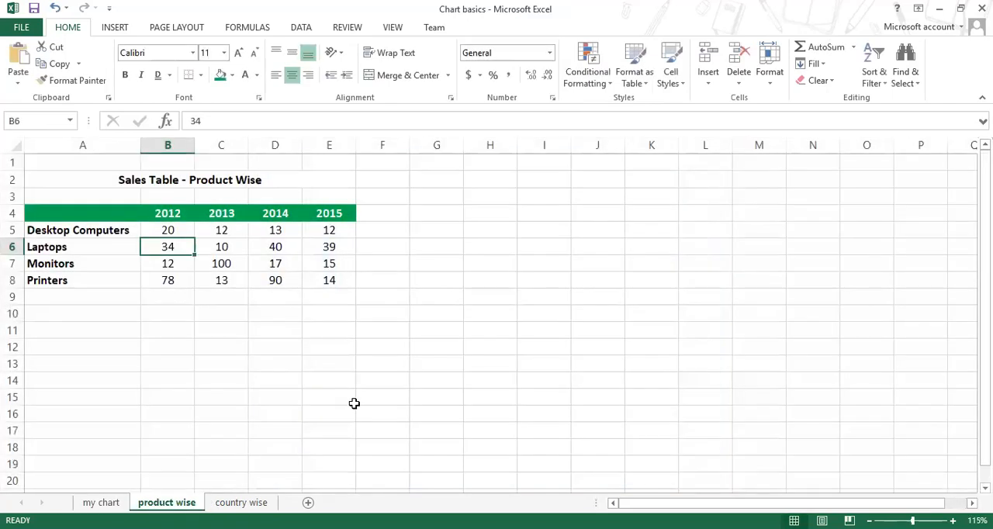
pyautogui.click(107, 502)
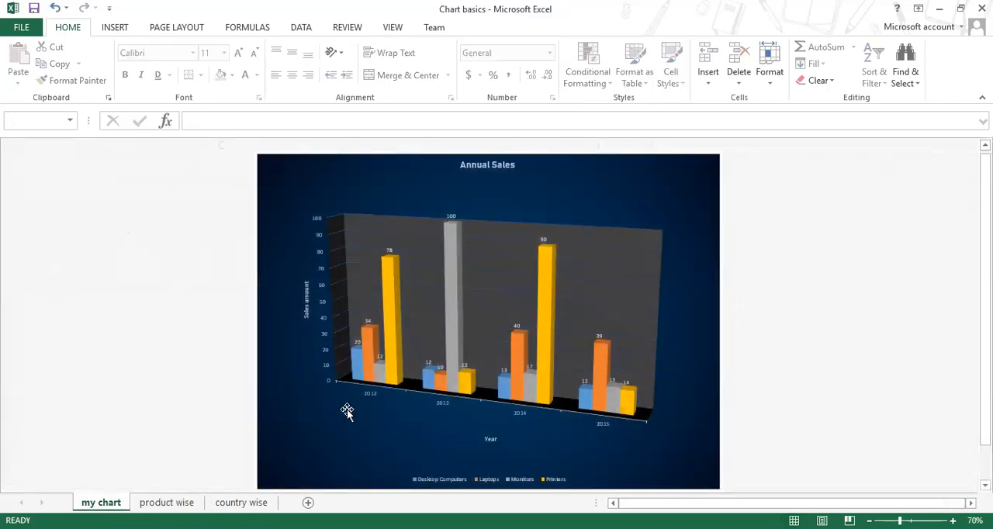
pyautogui.click(167, 502)
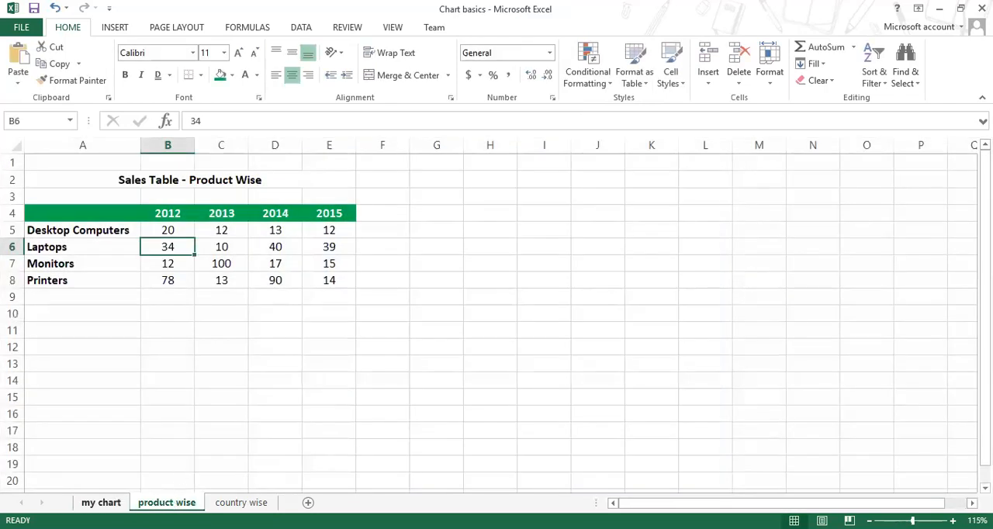
pyautogui.click(101, 503)
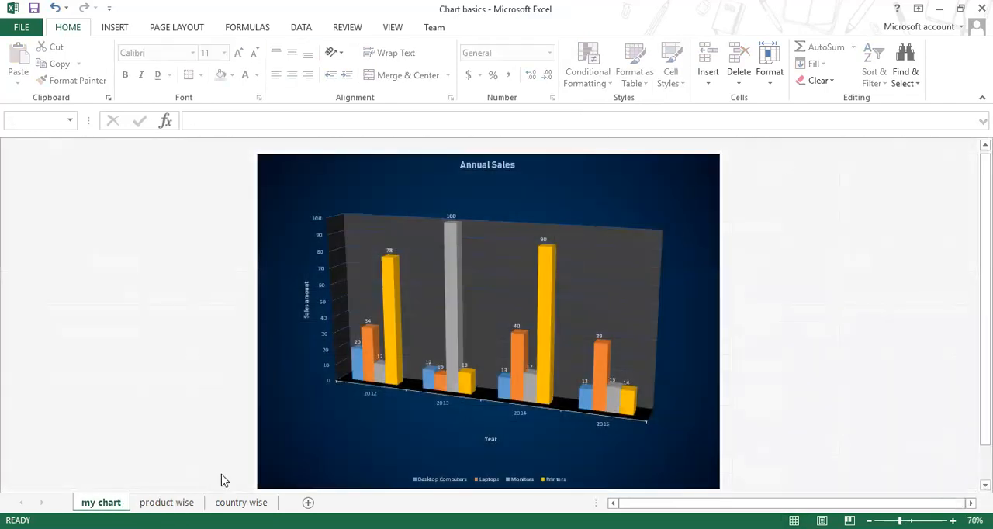
# Step: Move the chart back into the "product wise" sheet as an object and place it beside the sales table
pyautogui.click(427, 153)
pyautogui.click(500, 28)
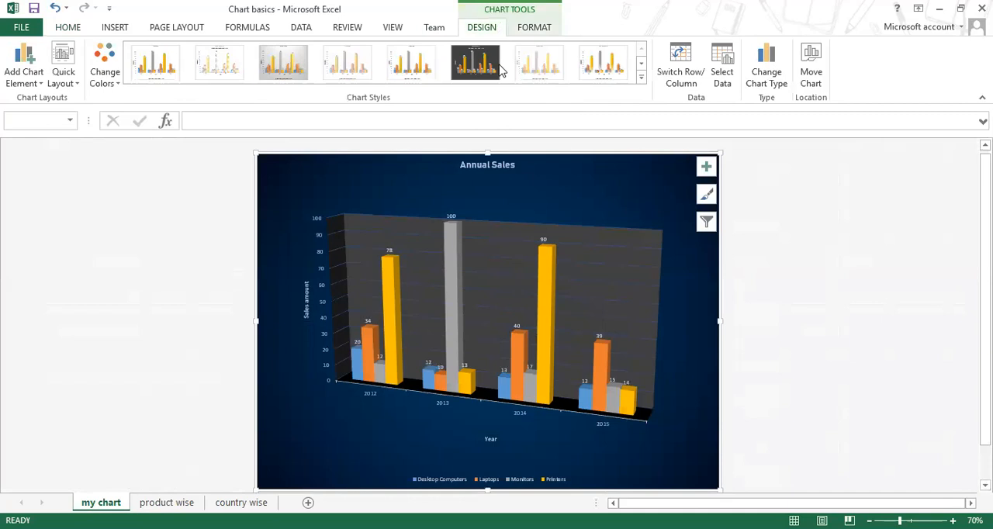
pyautogui.click(810, 71)
pyautogui.click(328, 147)
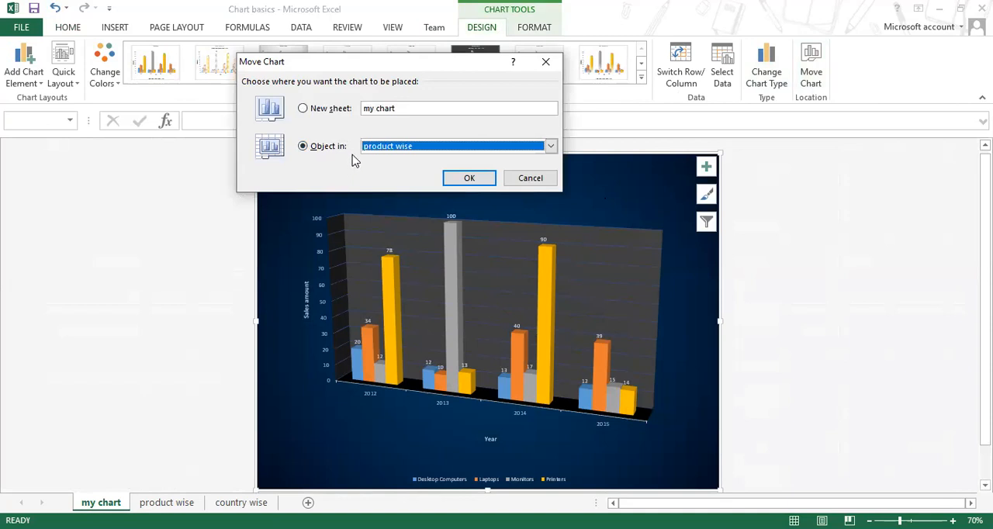
pyautogui.click(425, 147)
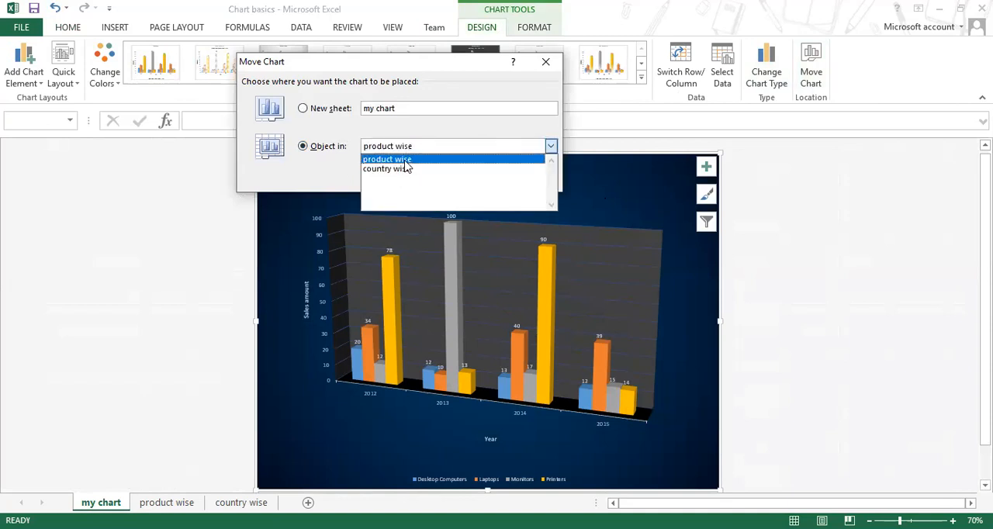
pyautogui.click(411, 161)
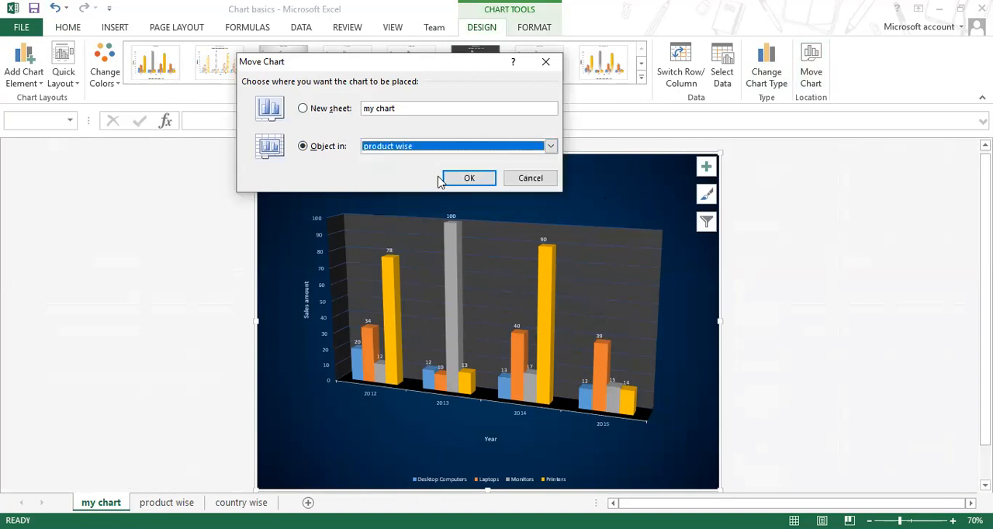
pyautogui.click(484, 181)
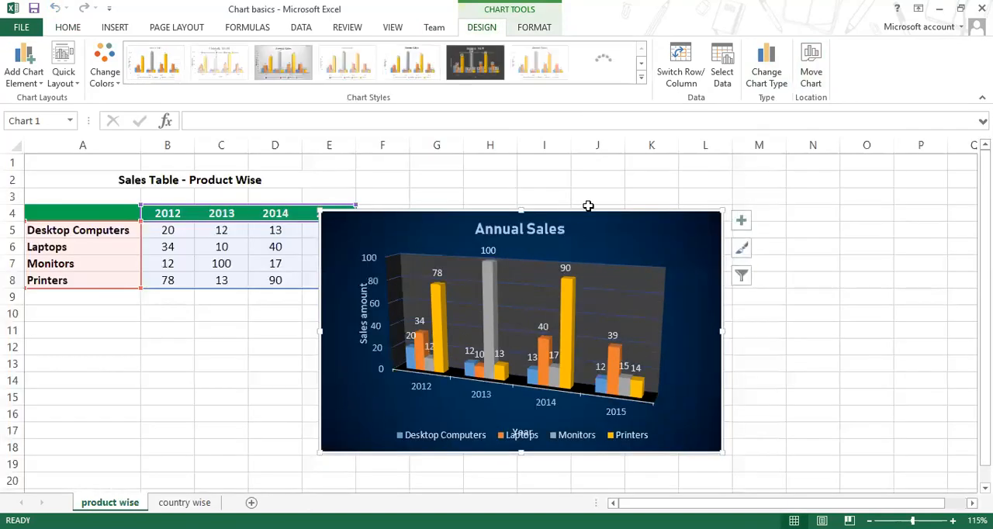
pyautogui.moveTo(590, 211); pyautogui.dragTo(661, 199)
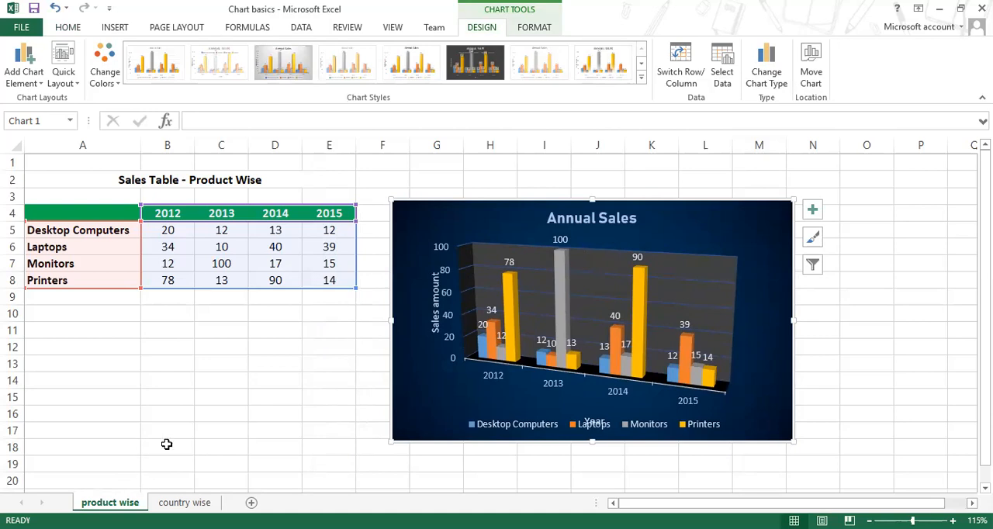
# Step: Review the Move Chart placement options once more and cancel without moving the chart
pyautogui.click(811, 68)
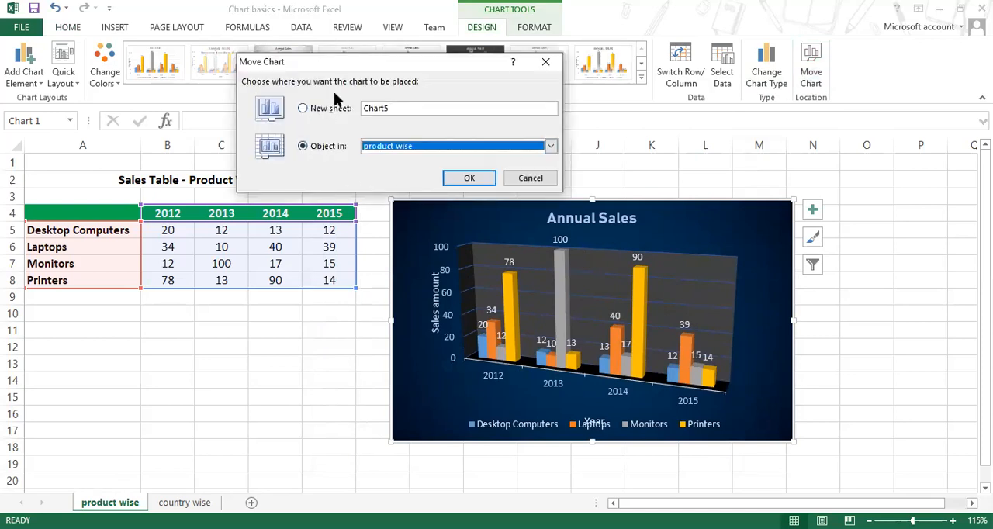
pyautogui.click(531, 183)
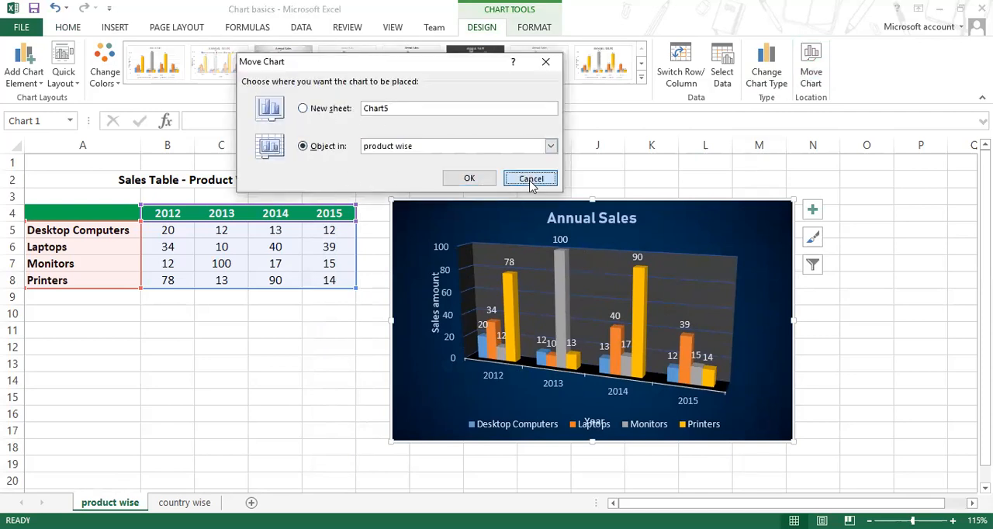
# Step: Delete the Annual Sales chart from the "product wise" sheet and undo the deletion
pyautogui.rightClick(682, 208)
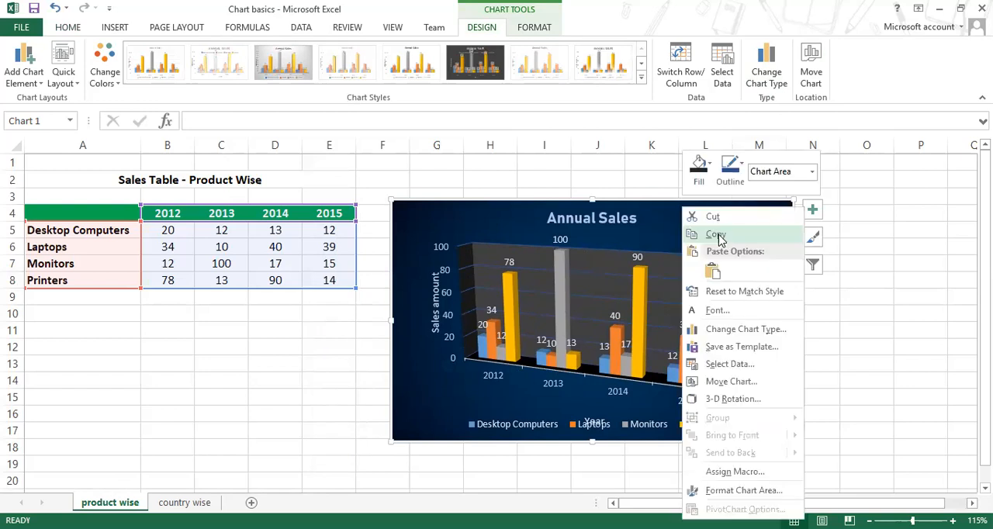
pyautogui.click(660, 206)
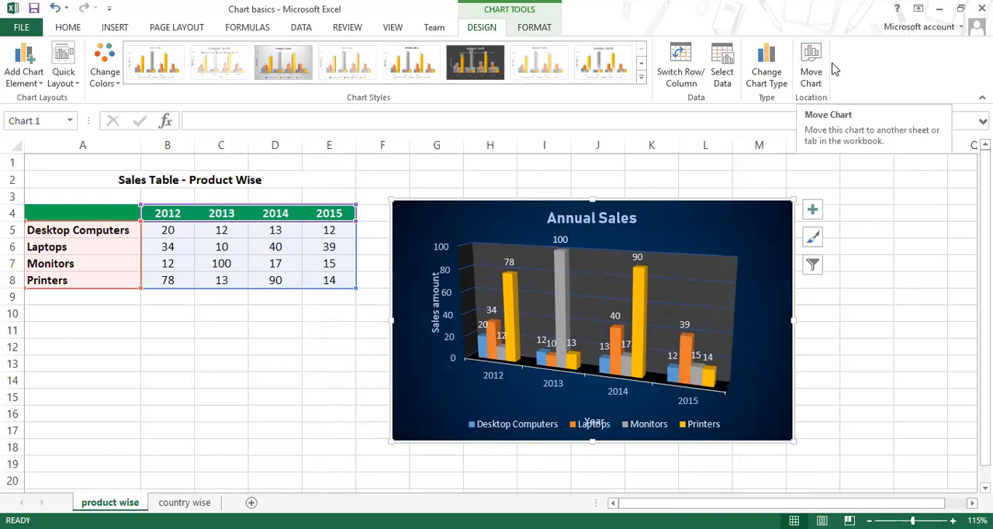
pyautogui.moveTo(685, 201)
pyautogui.mouseDown()
pyautogui.moveTo(694, 193)
pyautogui.moveTo(684, 219)
pyautogui.mouseUp()
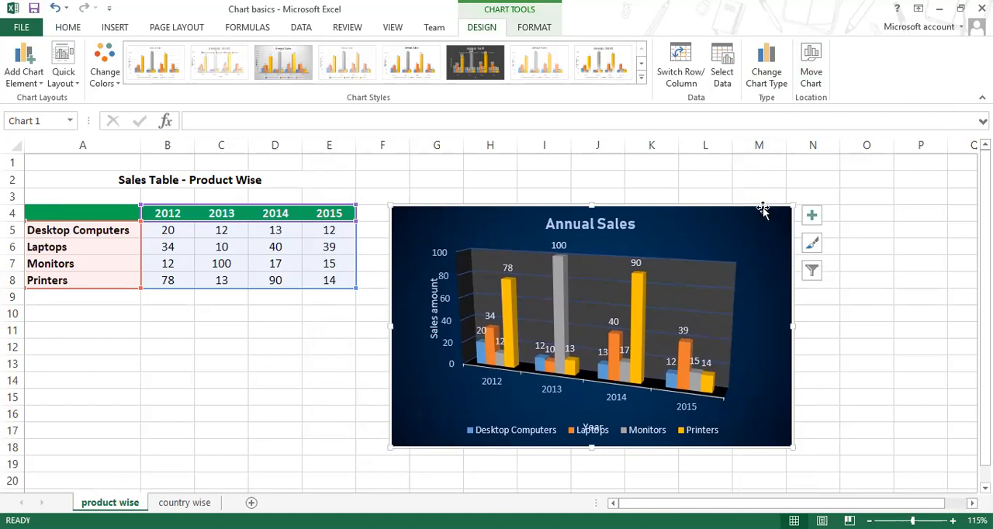
pyautogui.press('Delete')
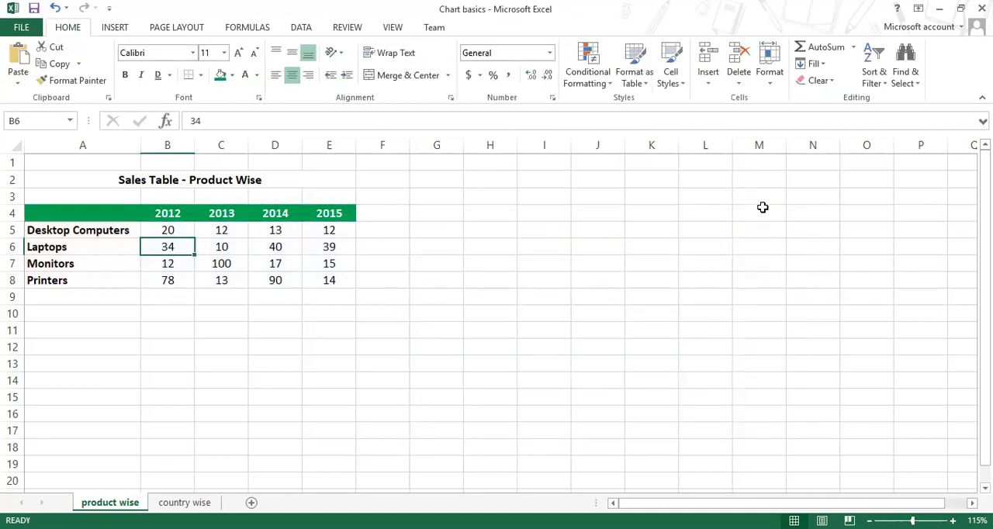
pyautogui.hotkey('ctrl', 'z')
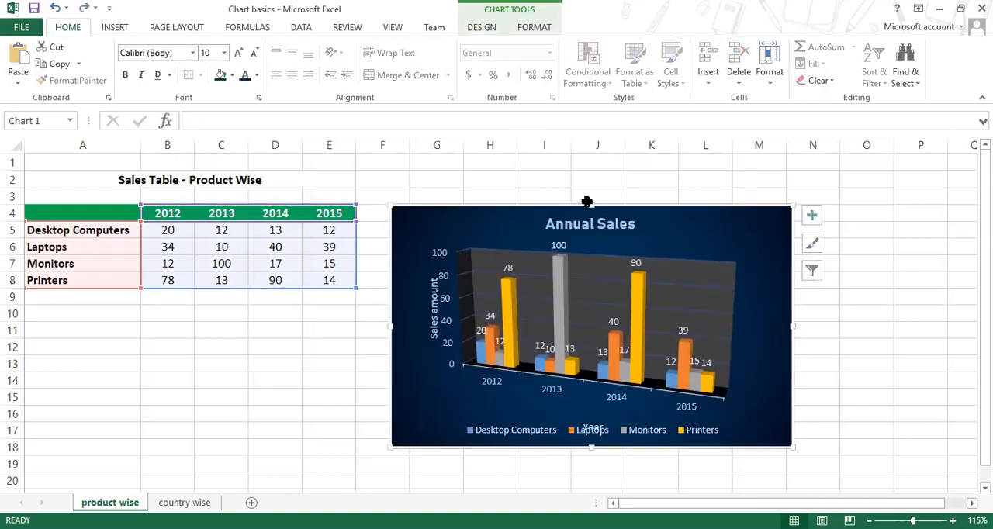
# Step: Move the Annual Sales chart directly below the sales table, with its upper edge at row 10, and deselect it
pyautogui.moveTo(611, 209); pyautogui.dragTo(245, 310)
pyautogui.press('Escape')
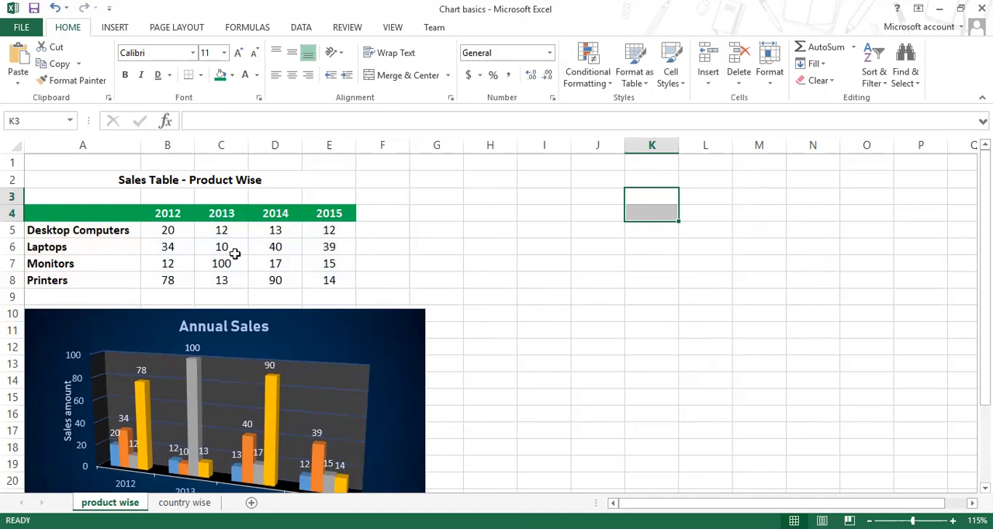
# Step: Highlight the product names and the year columns of the sales table in turn to examine which ranges hold labels and yearly data
pyautogui.moveTo(172, 209); pyautogui.dragTo(326, 273)
pyautogui.moveTo(163, 215); pyautogui.dragTo(161, 281)
pyautogui.moveTo(107, 217); pyautogui.dragTo(100, 284)
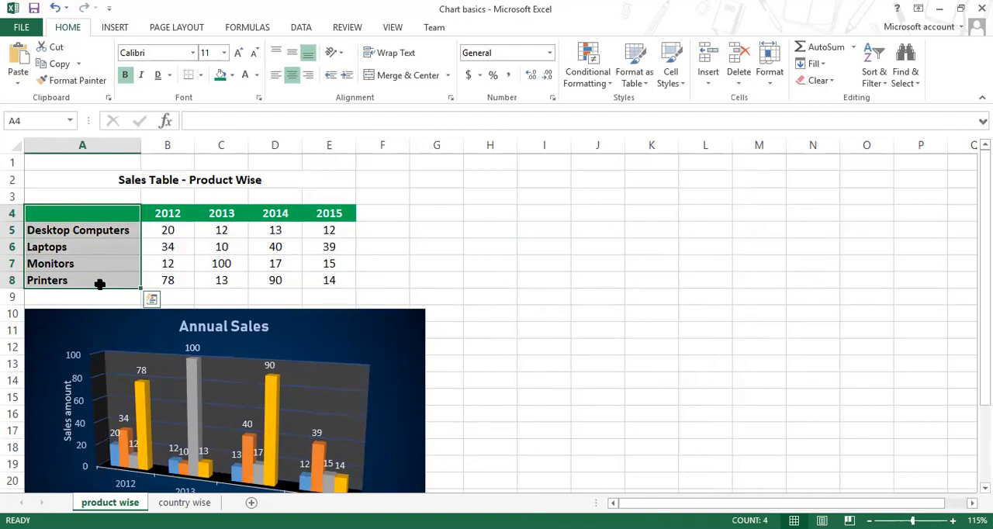
pyautogui.moveTo(228, 213); pyautogui.dragTo(222, 281)
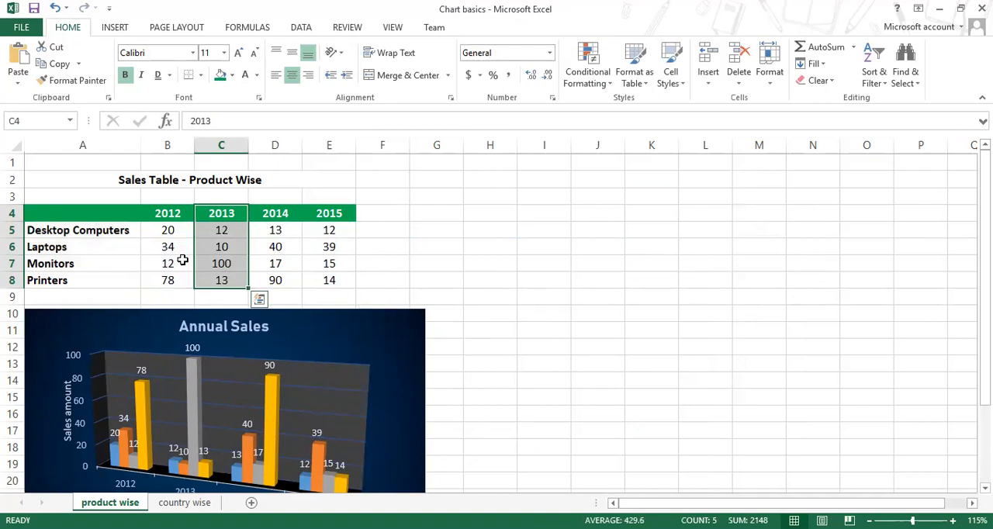
pyautogui.moveTo(90, 211); pyautogui.dragTo(93, 277)
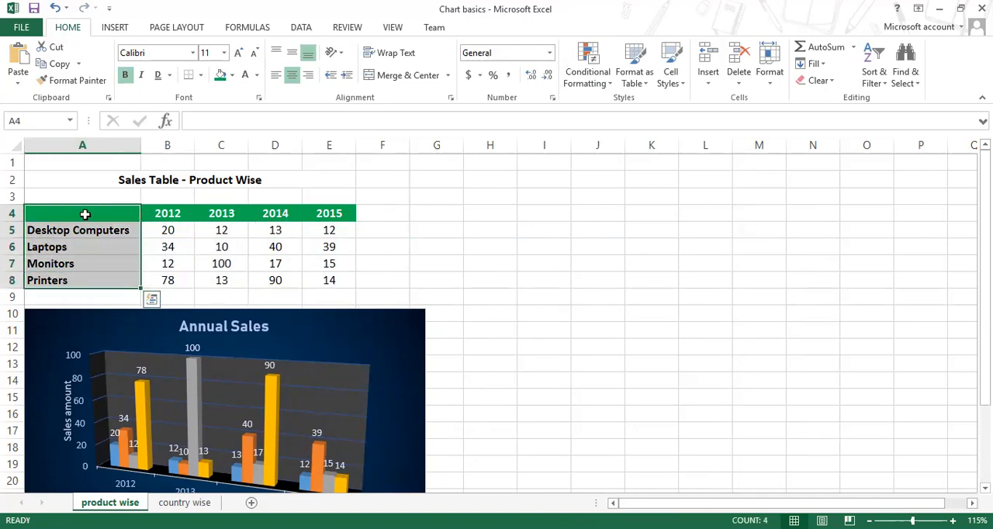
pyautogui.moveTo(216, 214); pyautogui.dragTo(223, 280)
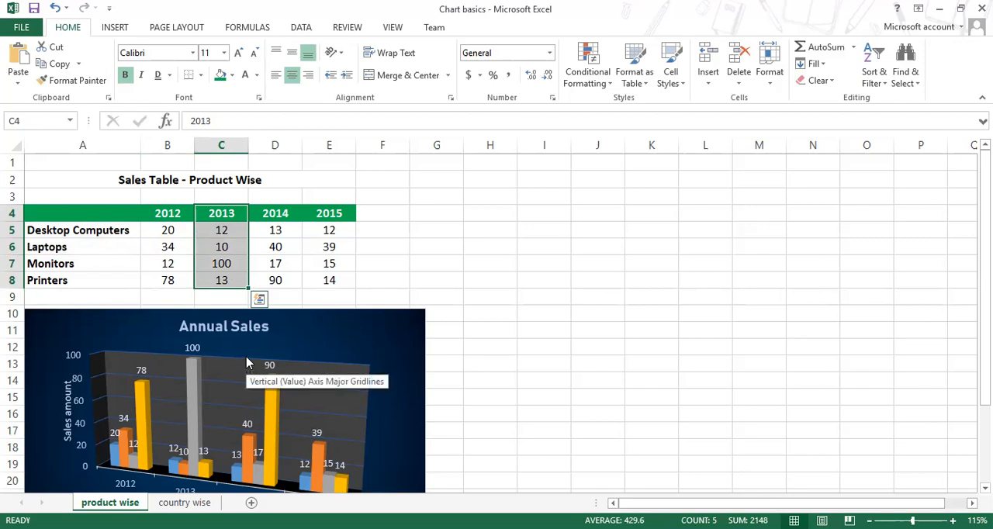
pyautogui.moveTo(100, 212); pyautogui.dragTo(101, 272)
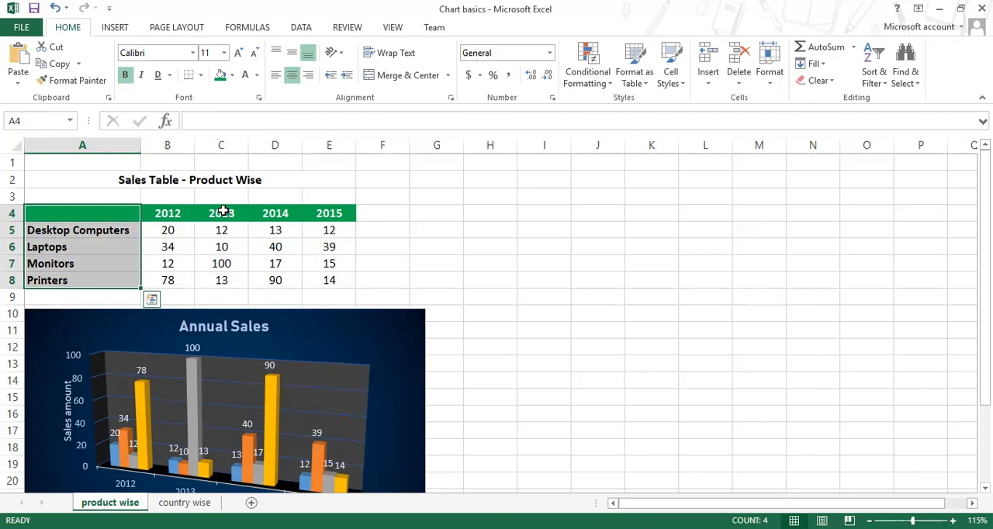
pyautogui.moveTo(167, 214); pyautogui.dragTo(330, 281)
pyautogui.moveTo(104, 208); pyautogui.dragTo(111, 281)
pyautogui.click(186, 213)
pyautogui.moveTo(182, 238); pyautogui.dragTo(179, 283)
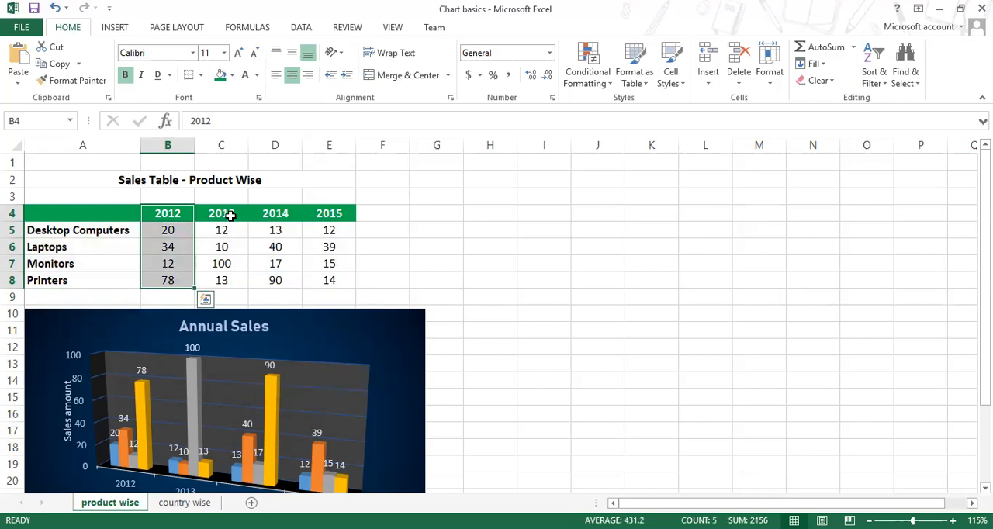
# Step: Preview the Pie chart type for the Annual Sales chart and cancel without applying it
pyautogui.click(303, 325)
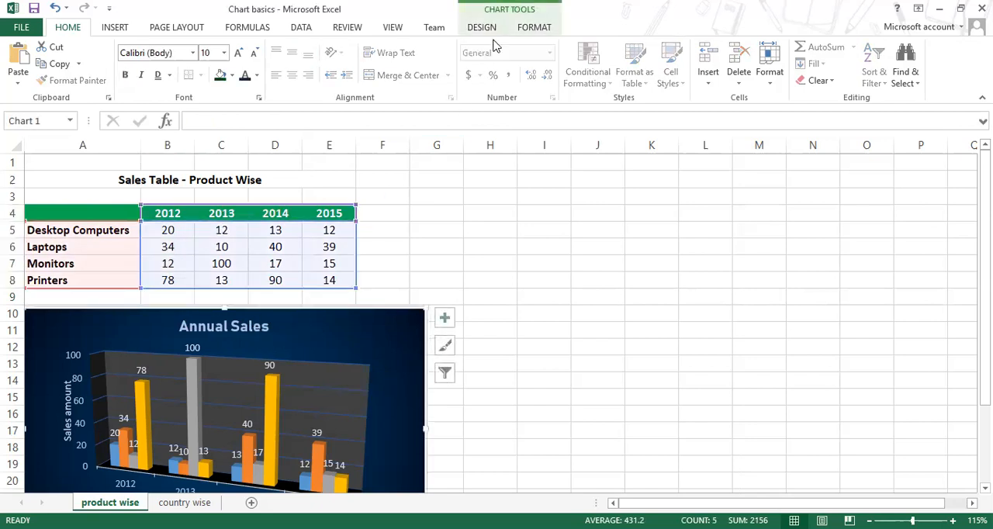
pyautogui.click(481, 28)
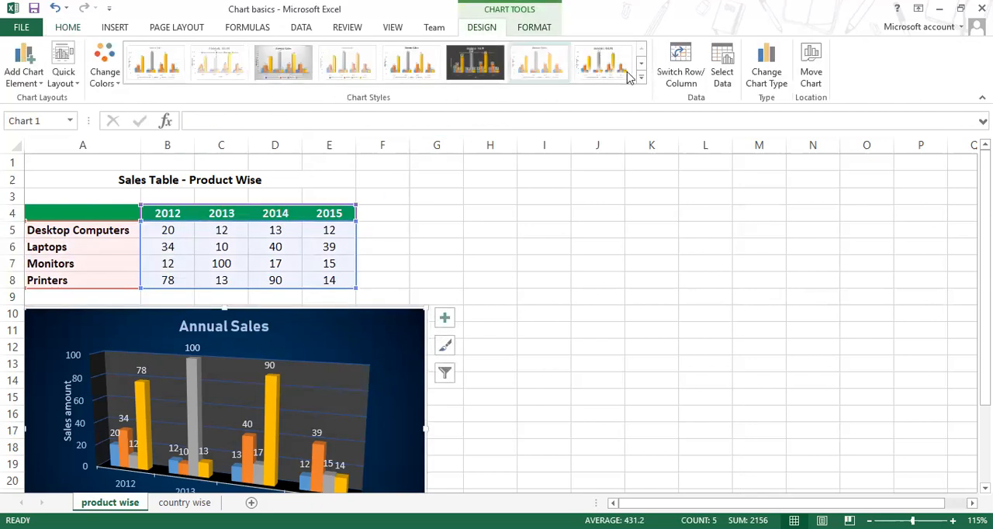
pyautogui.click(766, 77)
pyautogui.click(538, 161)
pyautogui.moveTo(679, 217)
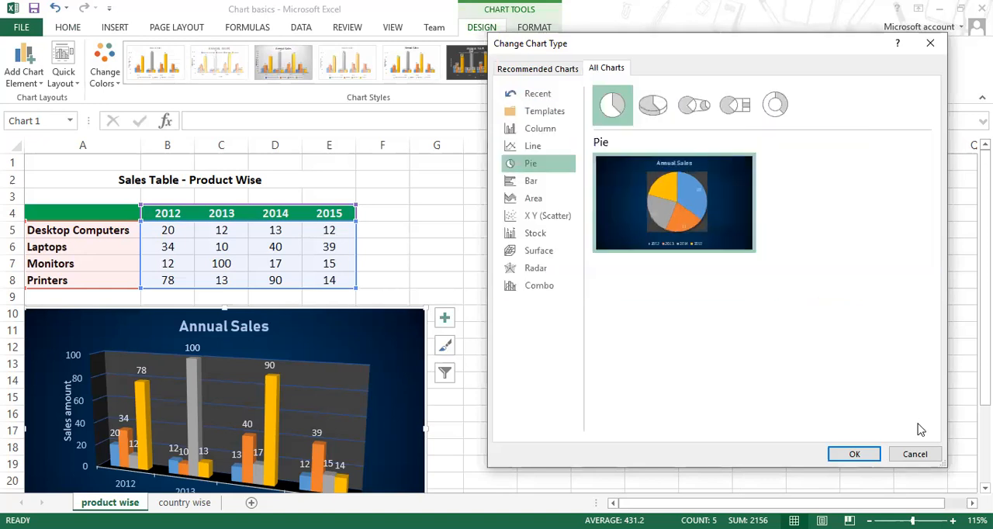
pyautogui.click(914, 454)
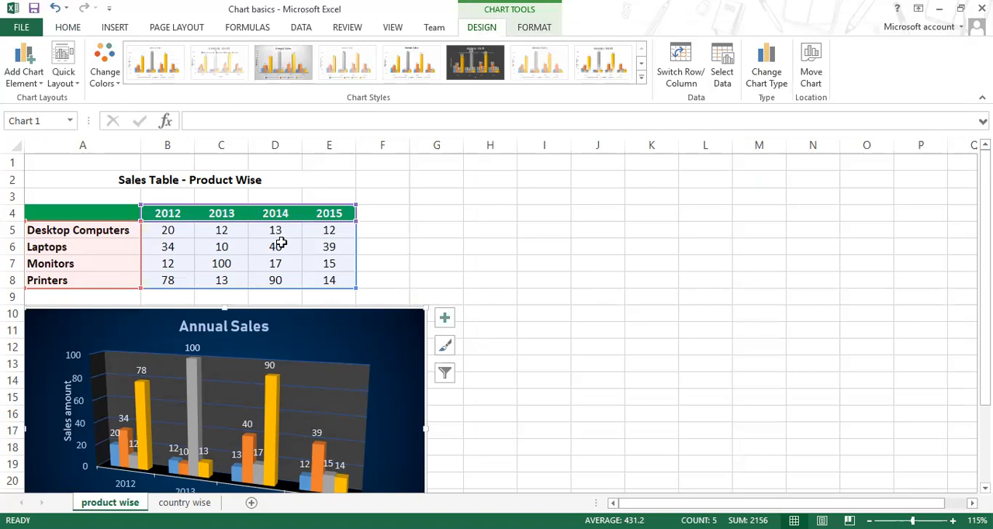
# Step: Insert a 2-D pie chart from the product names in A4:A8 and the 2014 sales in D4:D8
pyautogui.click(606, 262)
pyautogui.moveTo(91, 210); pyautogui.dragTo(94, 280)
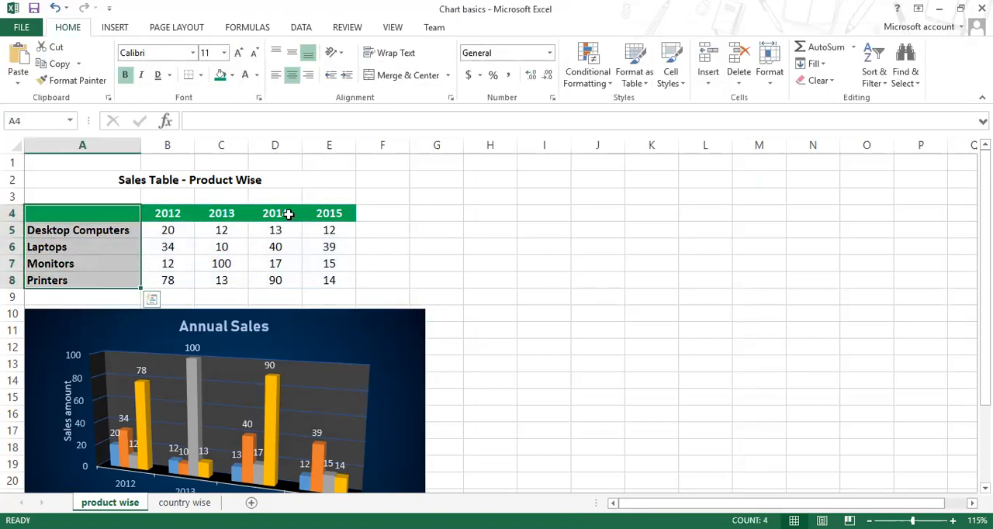
pyautogui.moveTo(281, 216); pyautogui.dragTo(276, 281)
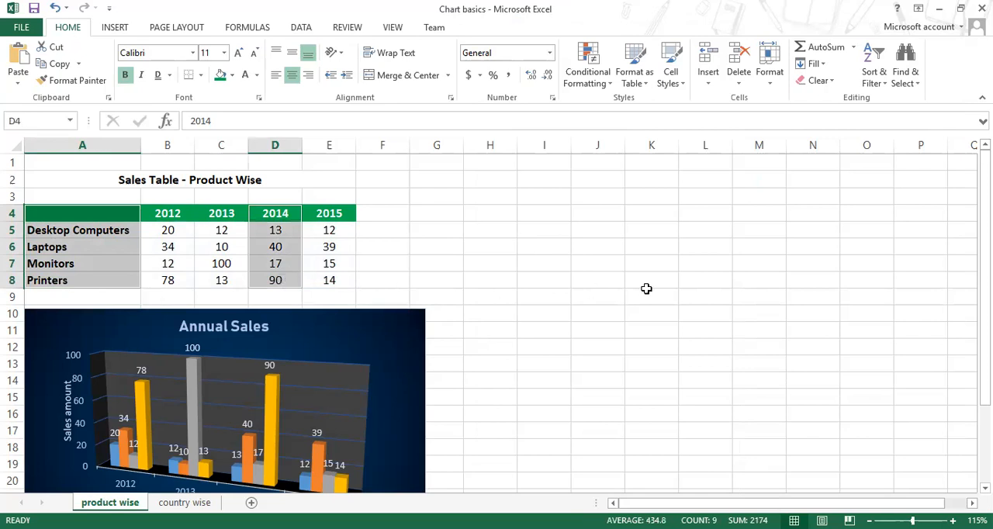
pyautogui.click(115, 27)
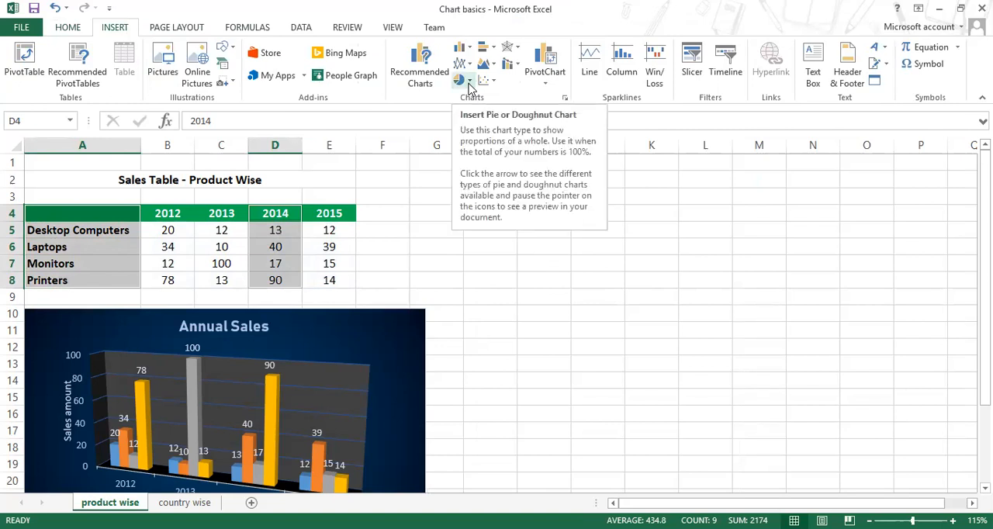
pyautogui.click(468, 82)
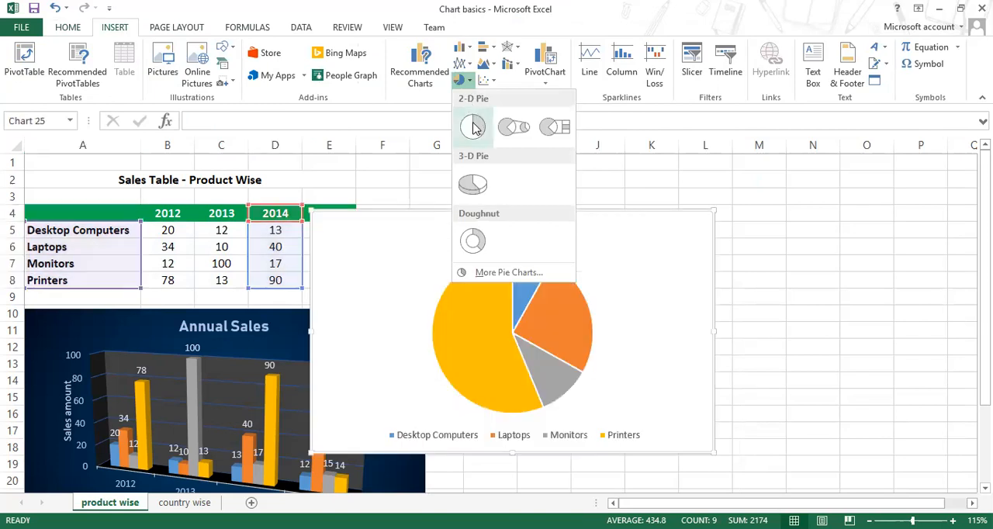
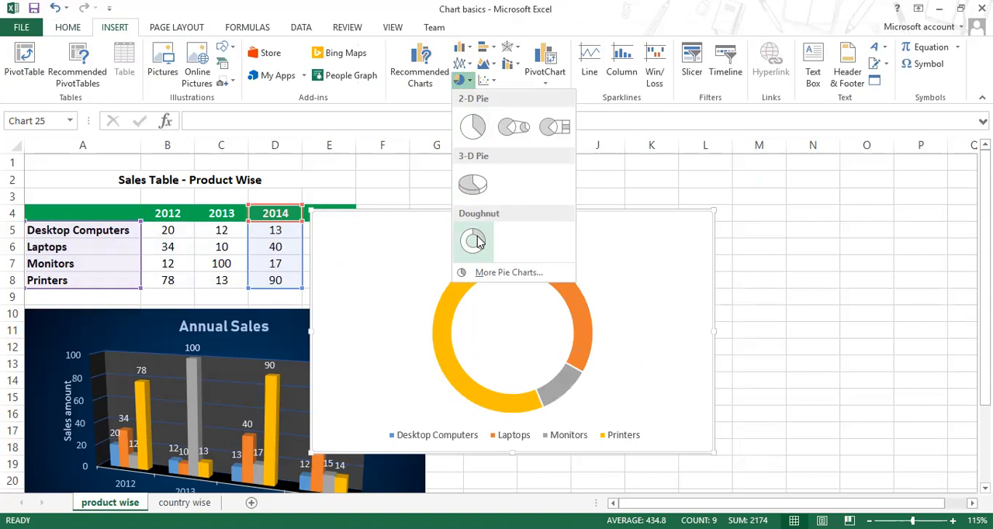
# Step: Insert a 3-D pie chart of the 2014 product sales, move it beside the sales table over columns H to O, and deselect it
pyautogui.click(472, 183)
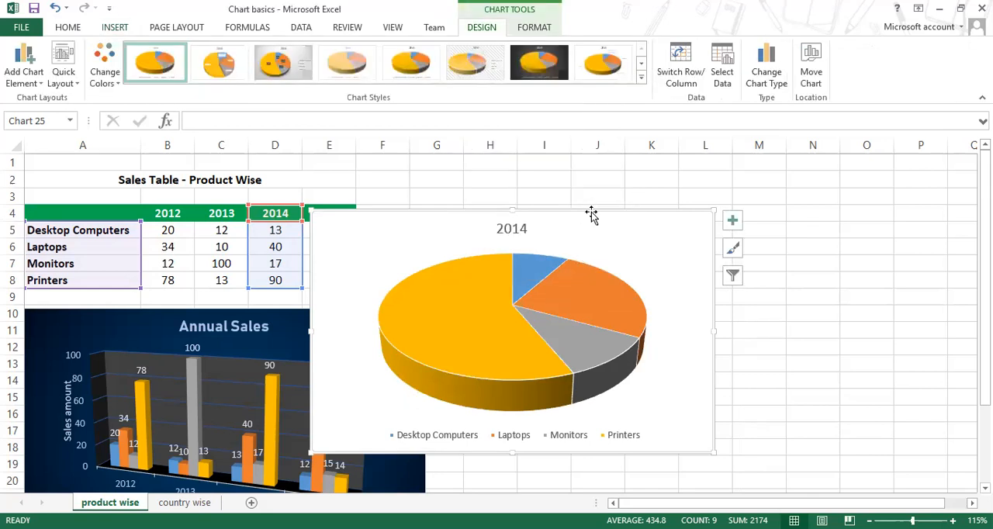
pyautogui.moveTo(594, 211); pyautogui.dragTo(774, 186)
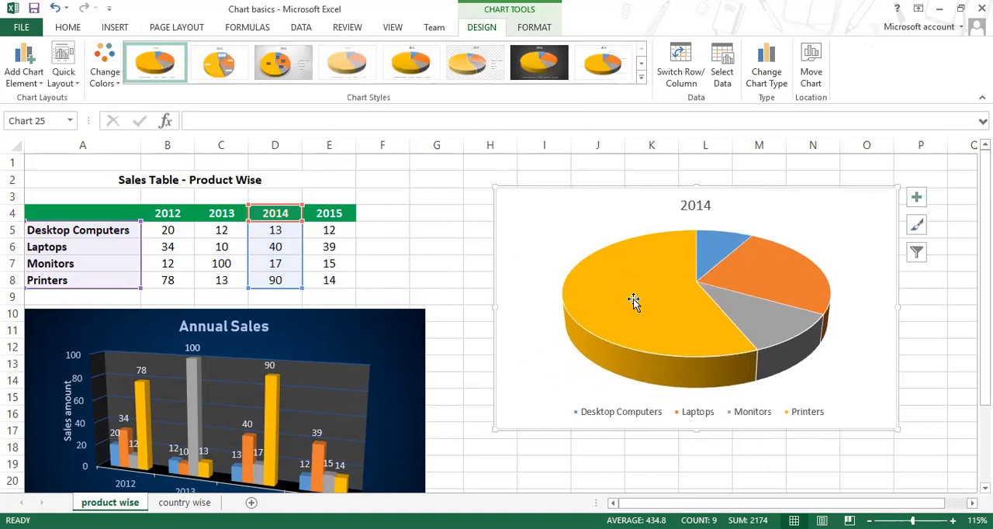
pyautogui.click(726, 314)
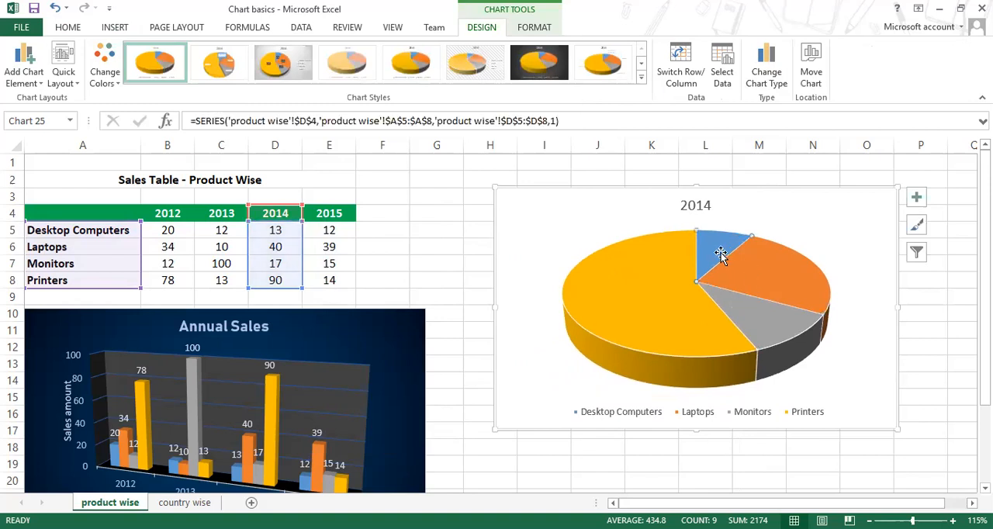
pyautogui.click(424, 254)
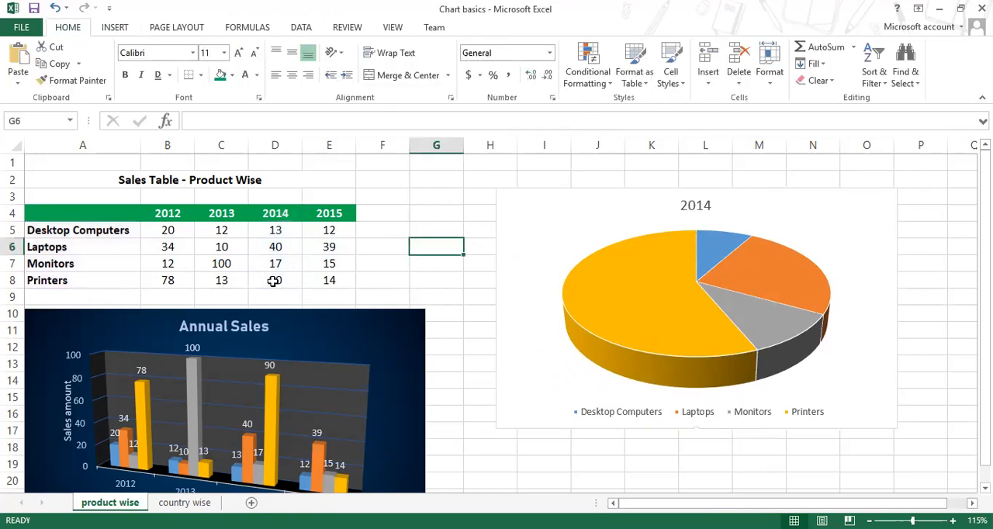
# Step: Set the 2014 Printers sales in D8 to 9
pyautogui.click(273, 281)
pyautogui.write('9')
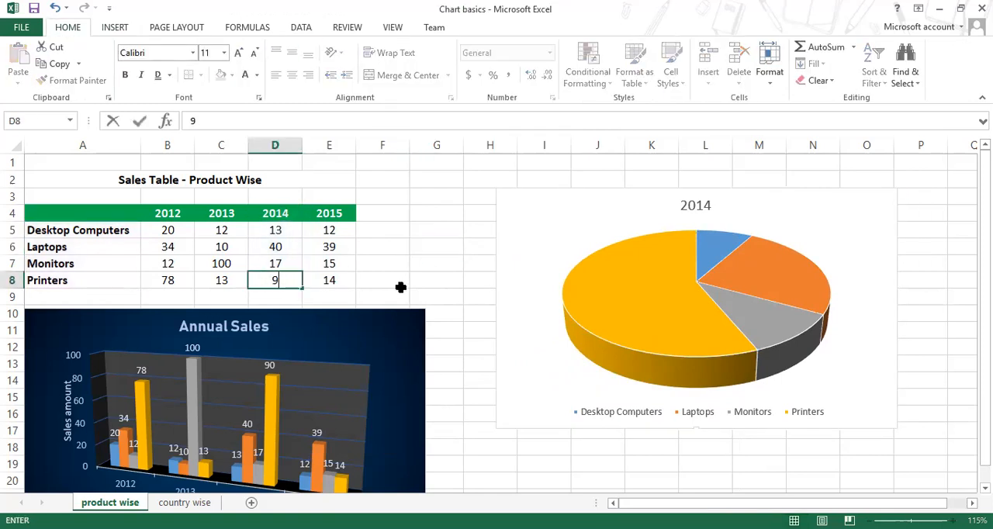
pyautogui.press('Return')
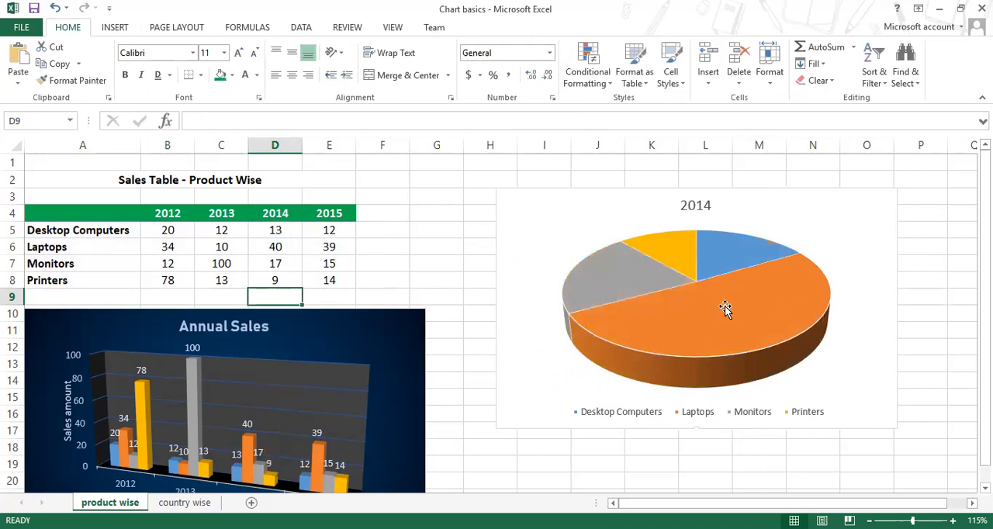
# Step: Set the 2014 Printers sales in D8 to 57
pyautogui.click(280, 278)
pyautogui.write('57')
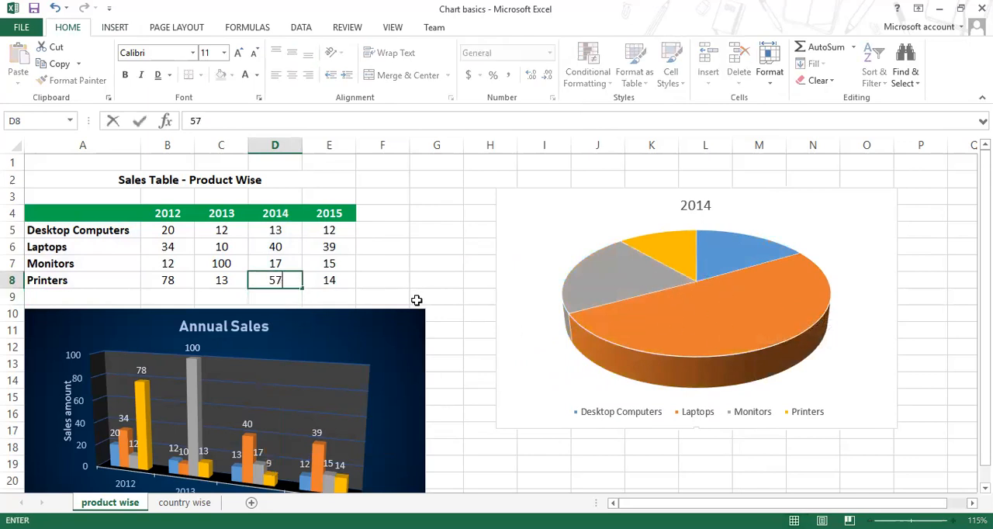
pyautogui.press('Return')
# Step: Change the pie chart's title to "Sales in 2014"
pyautogui.click(644, 286)
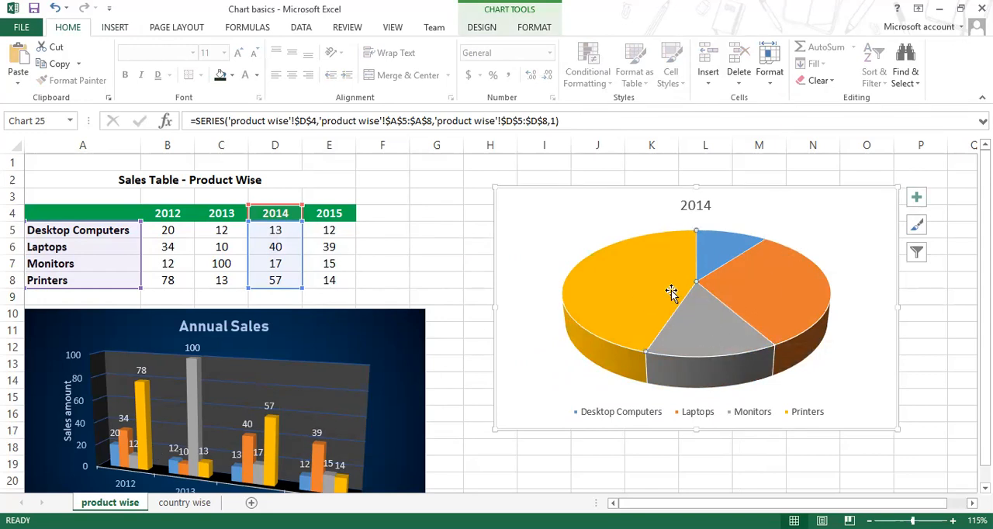
pyautogui.click(696, 206)
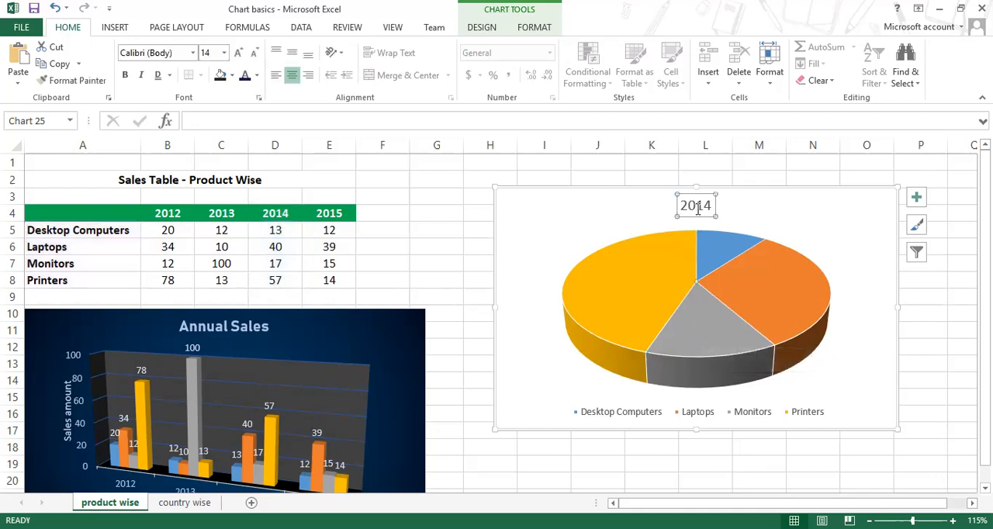
pyautogui.moveTo(709, 204); pyautogui.dragTo(679, 203)
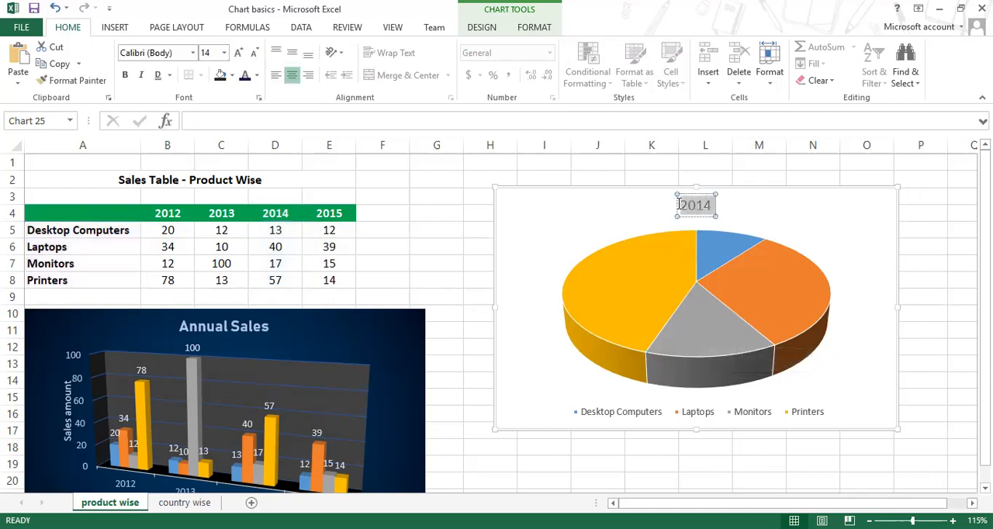
pyautogui.click(679, 204)
pyautogui.write('Sales ')
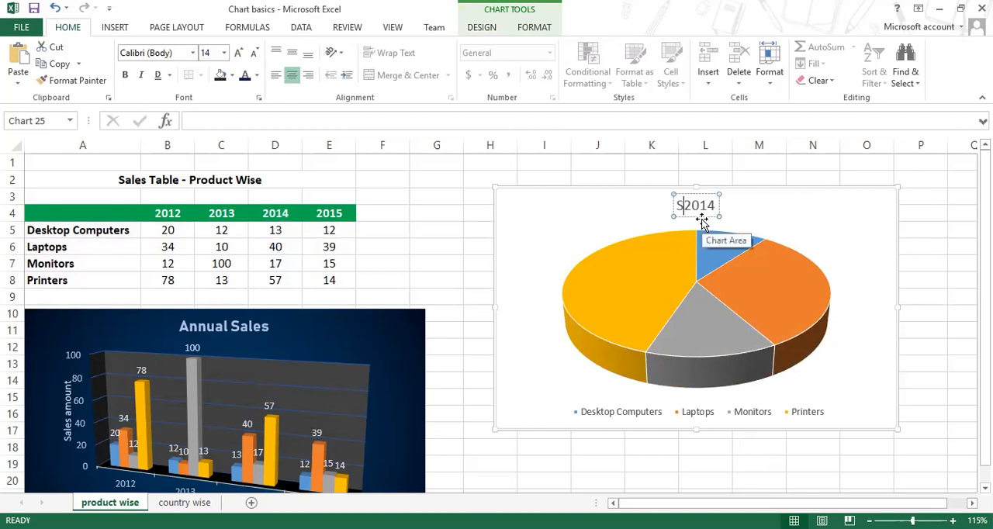
pyautogui.write('in')
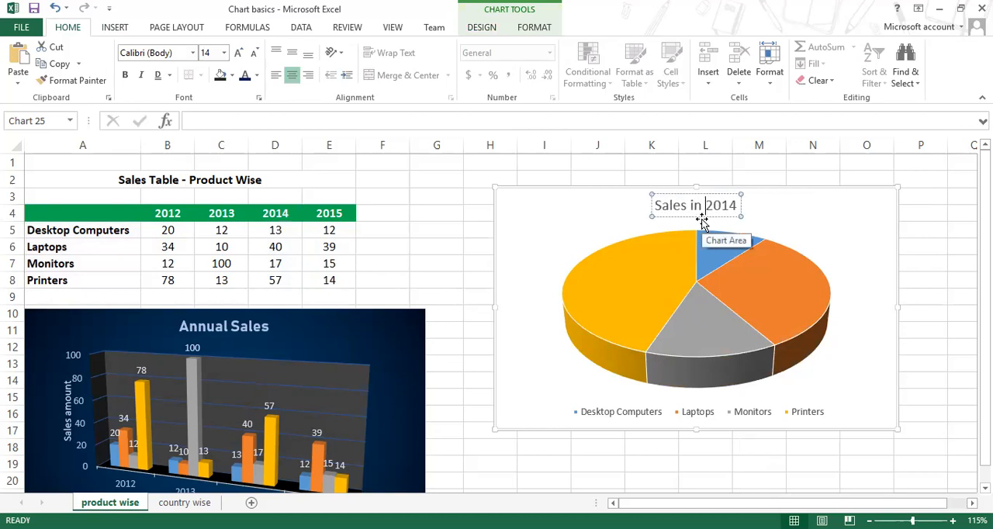
pyautogui.click(757, 220)
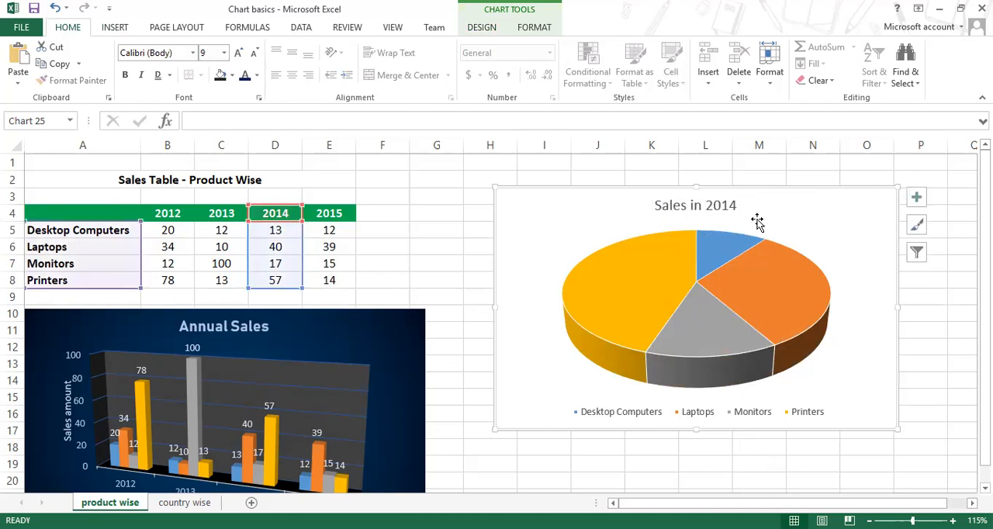
# Step: Add data labels to the slices of the Sales in 2014 pie chart
pyautogui.click(660, 283)
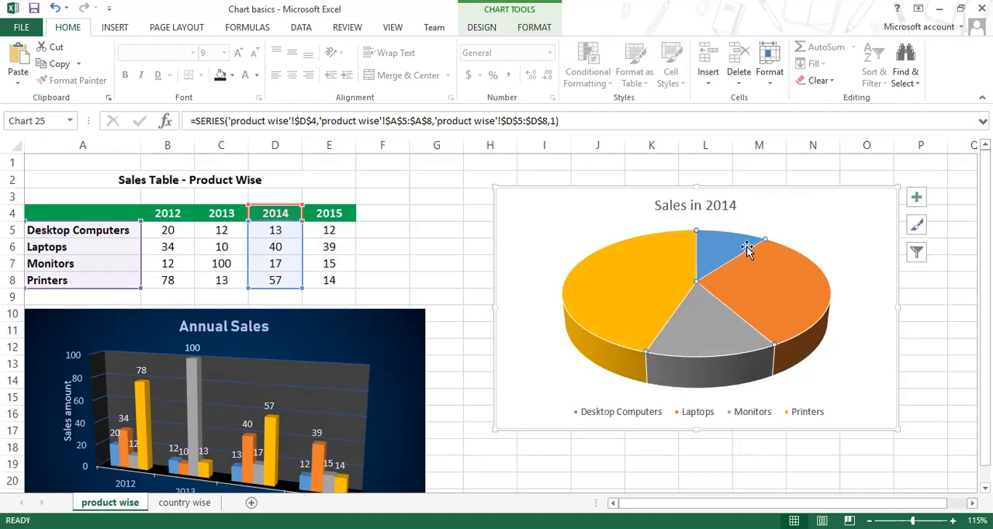
pyautogui.click(879, 309)
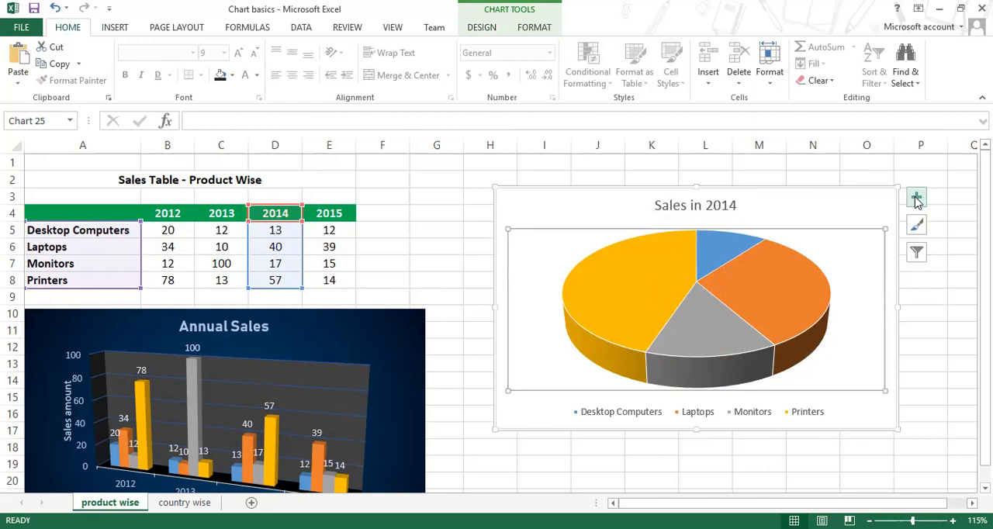
pyautogui.click(915, 198)
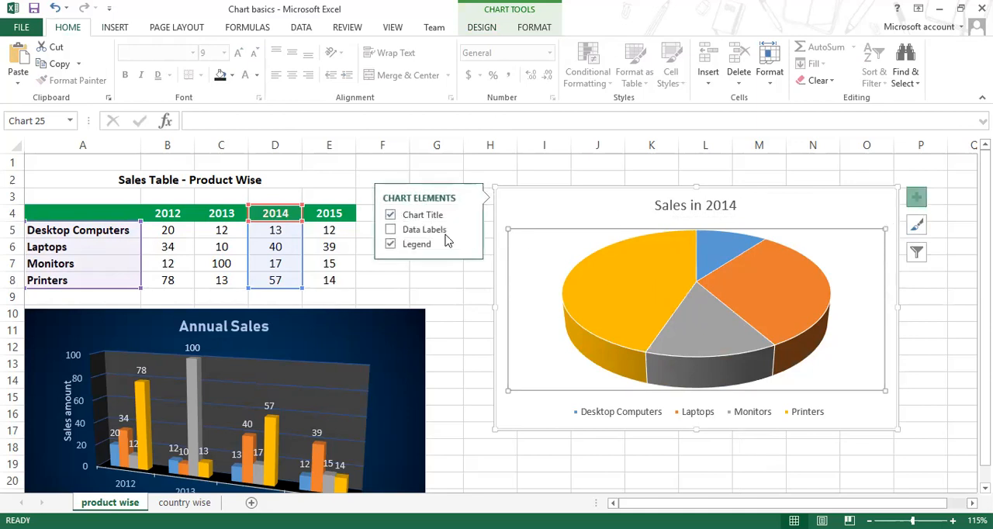
pyautogui.click(390, 230)
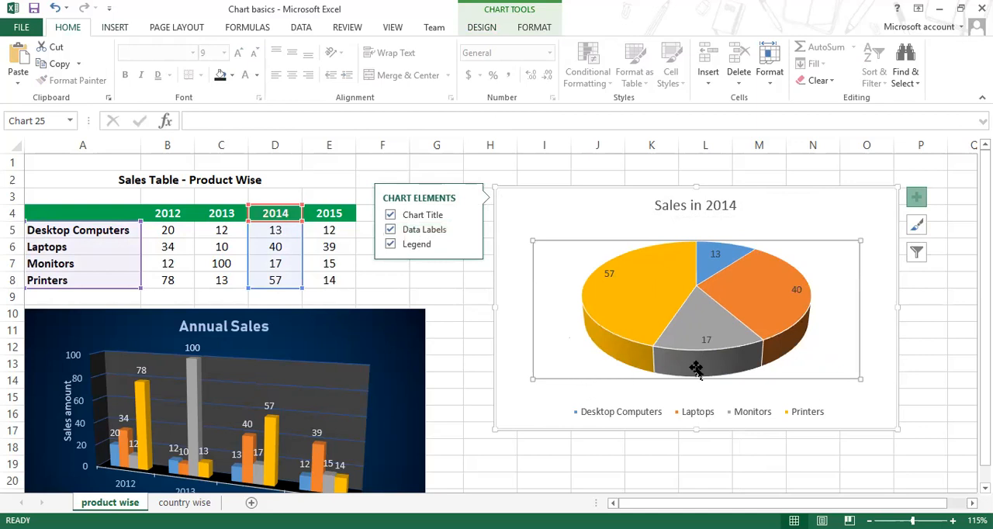
# Step: Apply the Color 4 scheme from the Colorful palettes to the Sales in 2014 pie chart
pyautogui.click(494, 29)
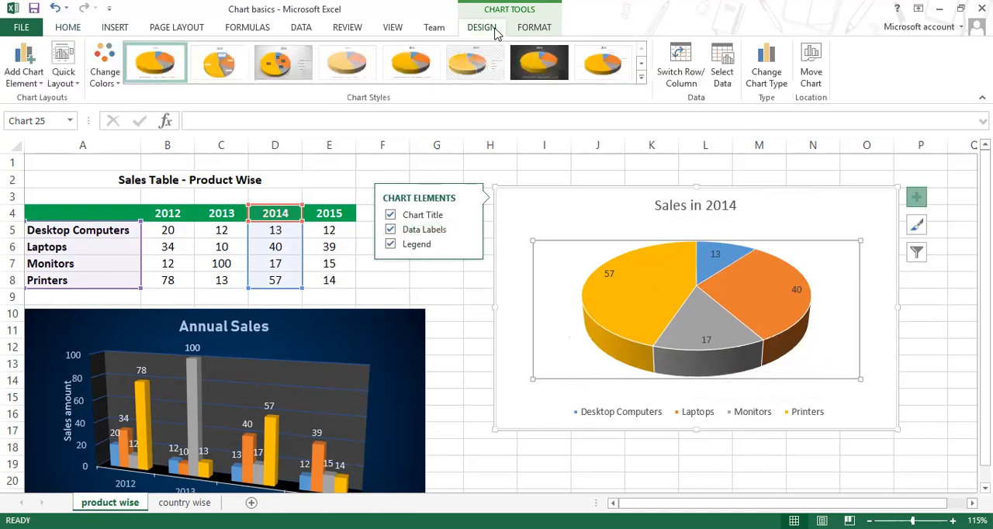
pyautogui.click(110, 78)
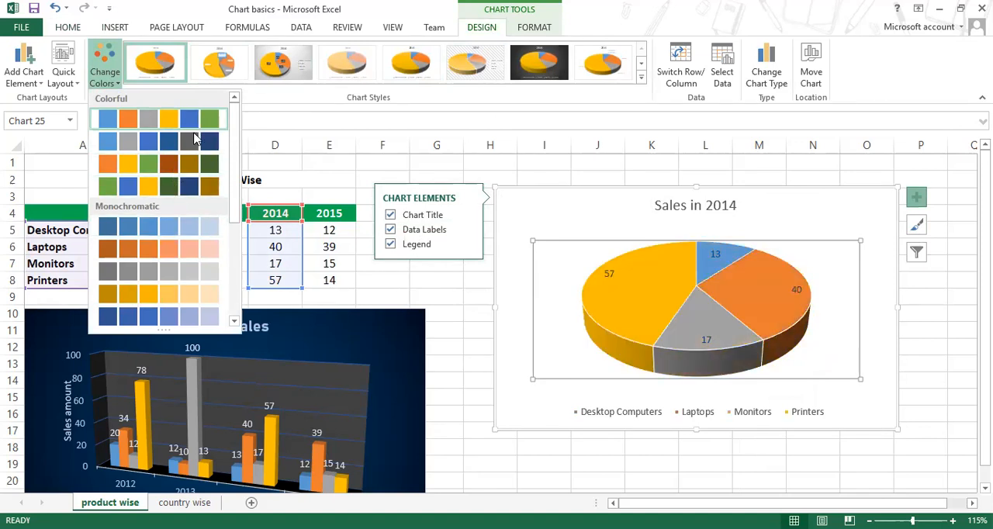
pyautogui.click(194, 186)
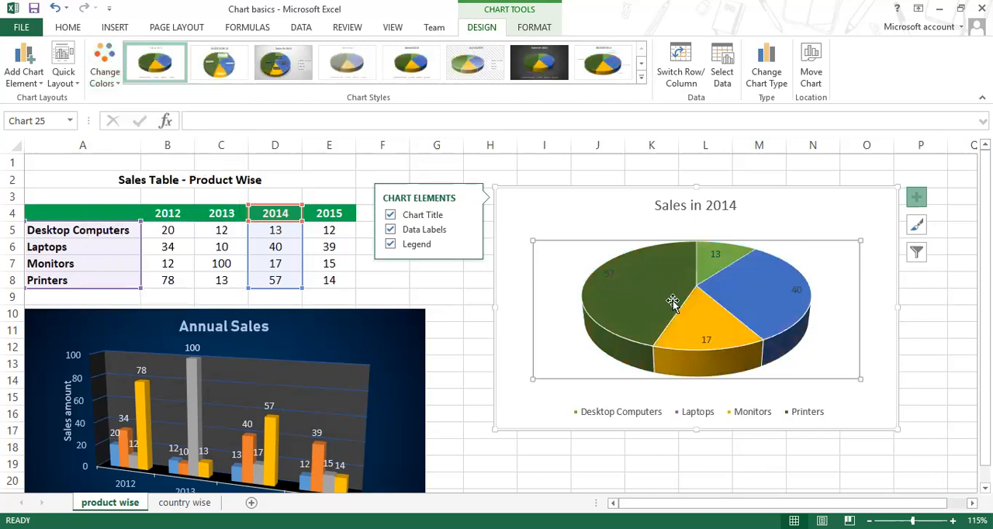
# Step: Examine the pie chart's slices and their data labels to see each product's value and share of the 2014 sales
pyautogui.click(610, 275)
pyautogui.click(757, 347)
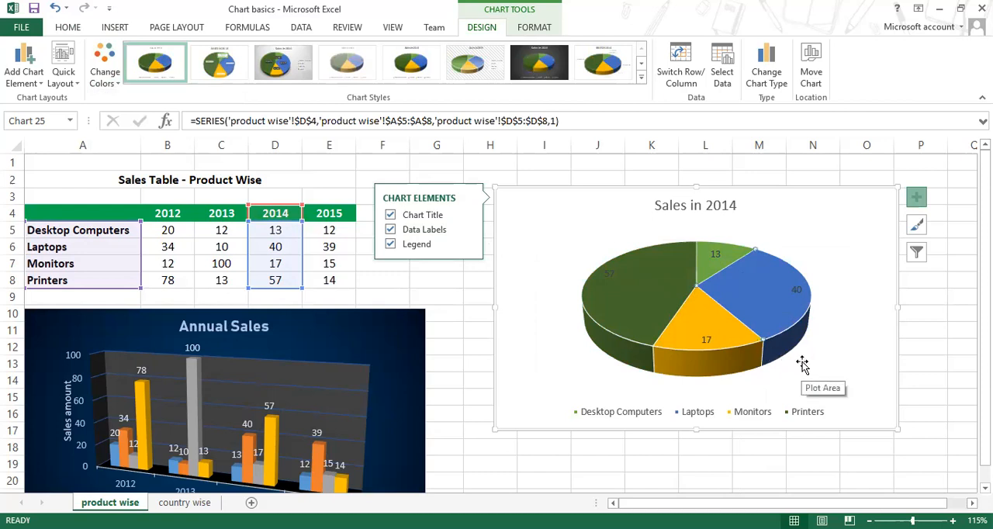
pyautogui.moveTo(767, 335)
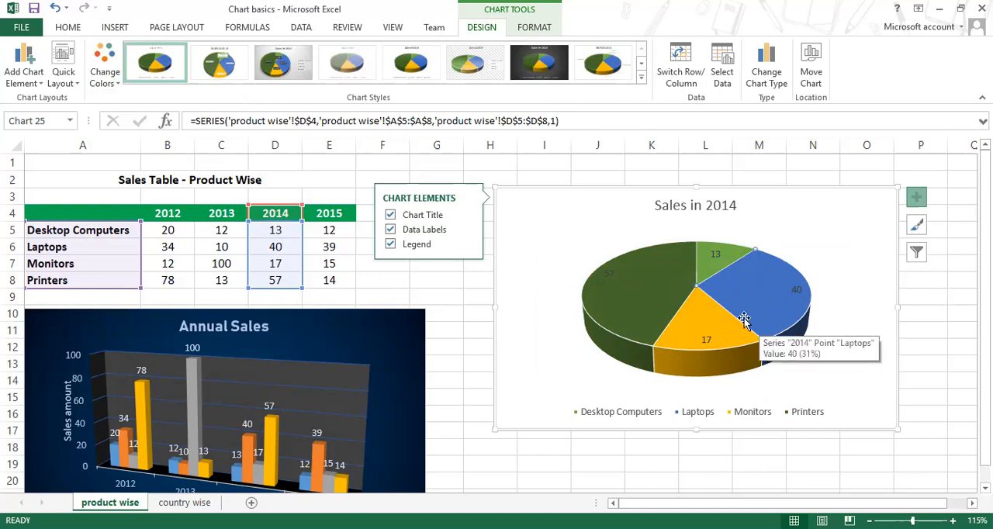
pyautogui.click(840, 344)
pyautogui.click(753, 324)
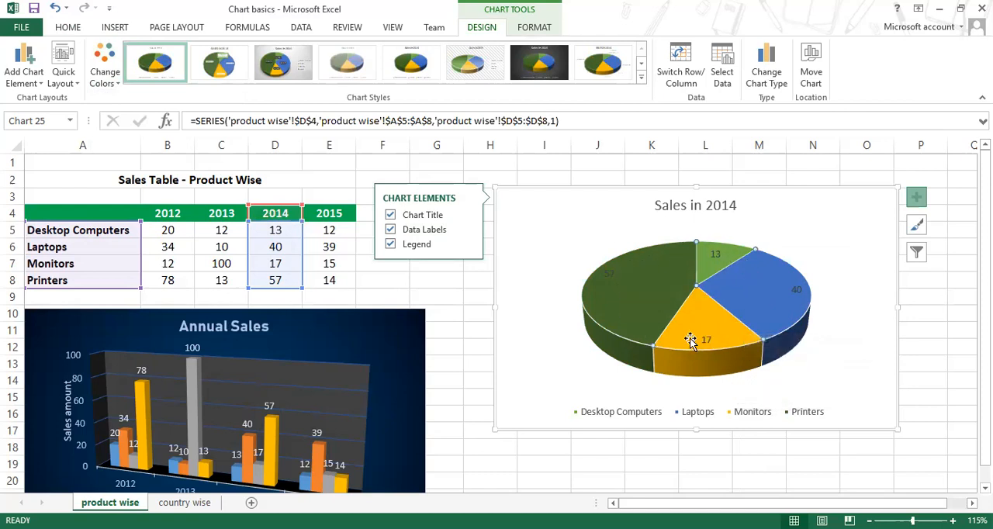
pyautogui.moveTo(646, 323)
pyautogui.moveTo(766, 308)
# Step: Examine the enlarged pie chart, matching the legend colours to the slices and checking the Printers and Laptops shares
pyautogui.scroll(5, 714, 408)
pyautogui.scroll(-5, 712, 405)
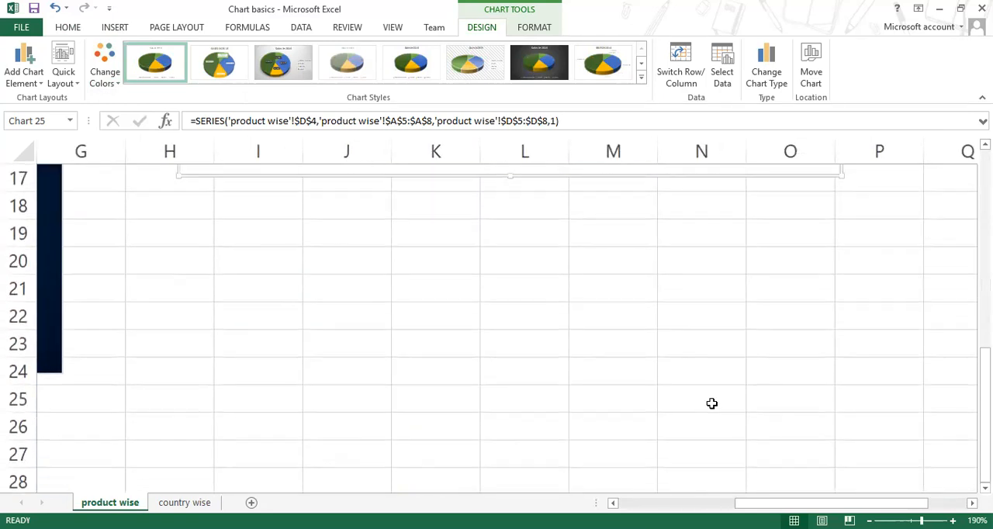
pyautogui.scroll(2, 712, 403)
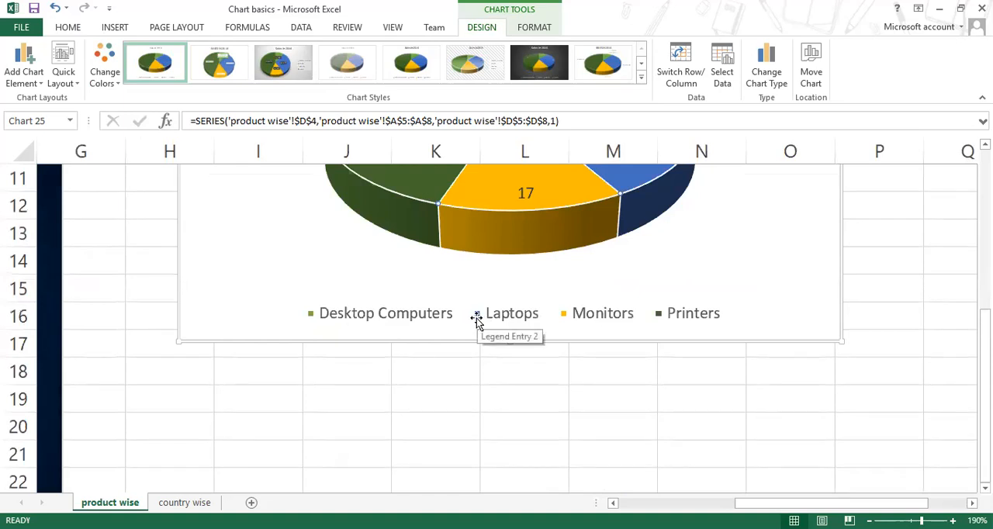
pyautogui.scroll(3, 517, 396)
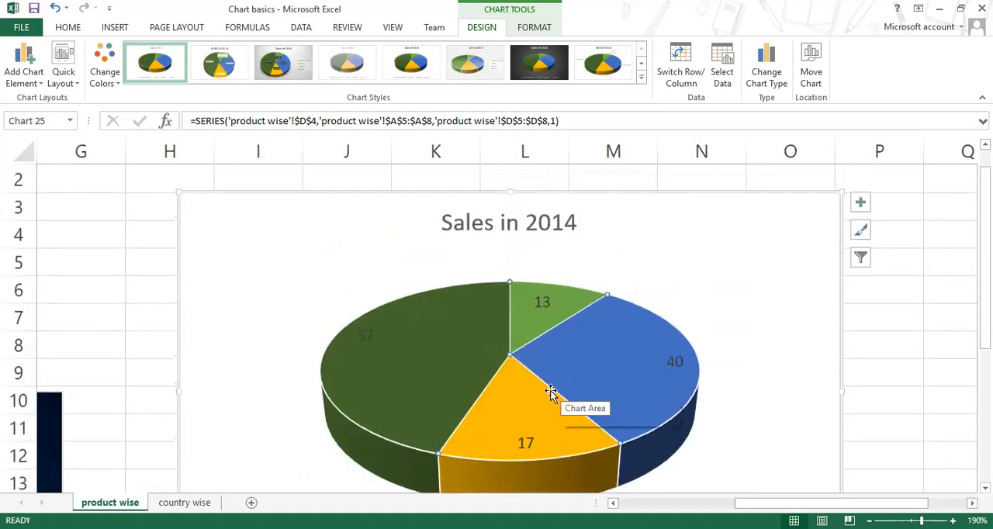
pyautogui.scroll(-1, 549, 383)
pyautogui.click(585, 307)
pyautogui.click(585, 308)
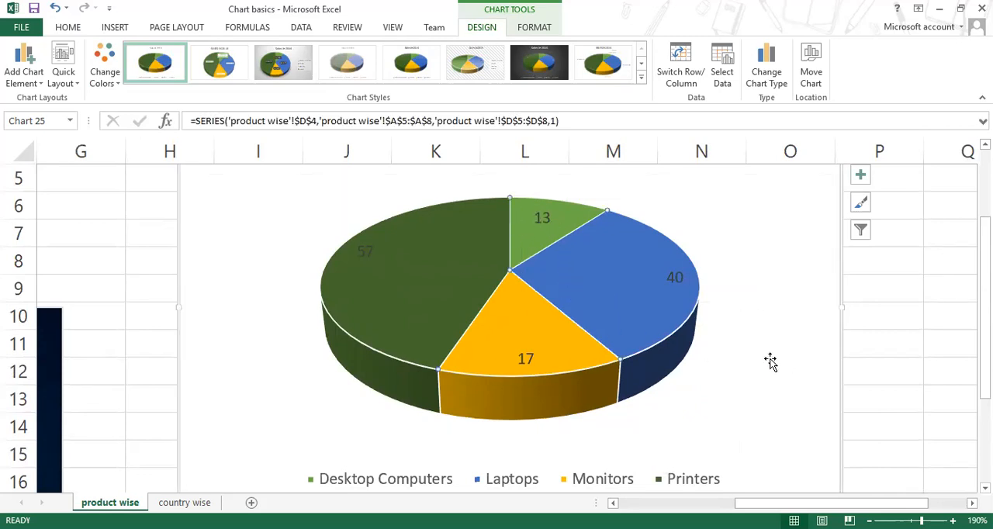
pyautogui.moveTo(381, 273)
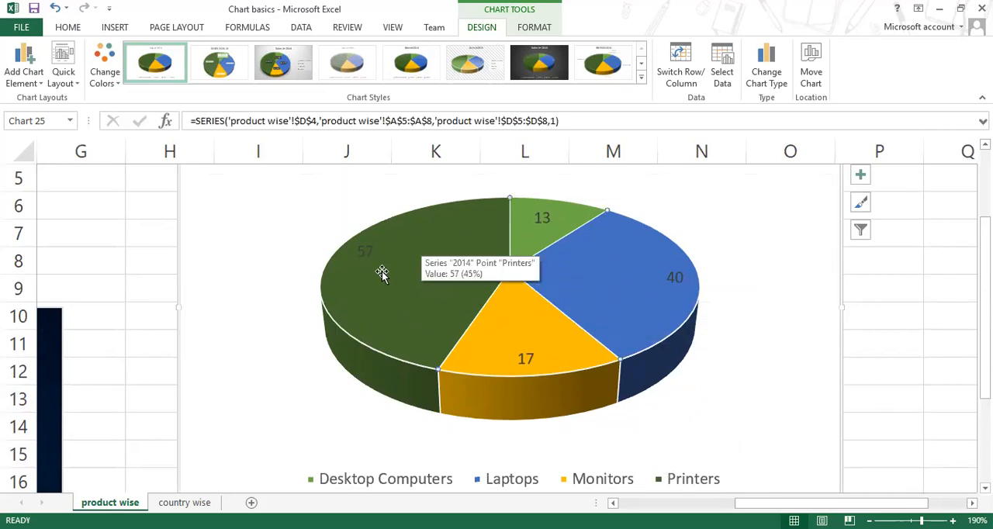
pyautogui.moveTo(582, 329)
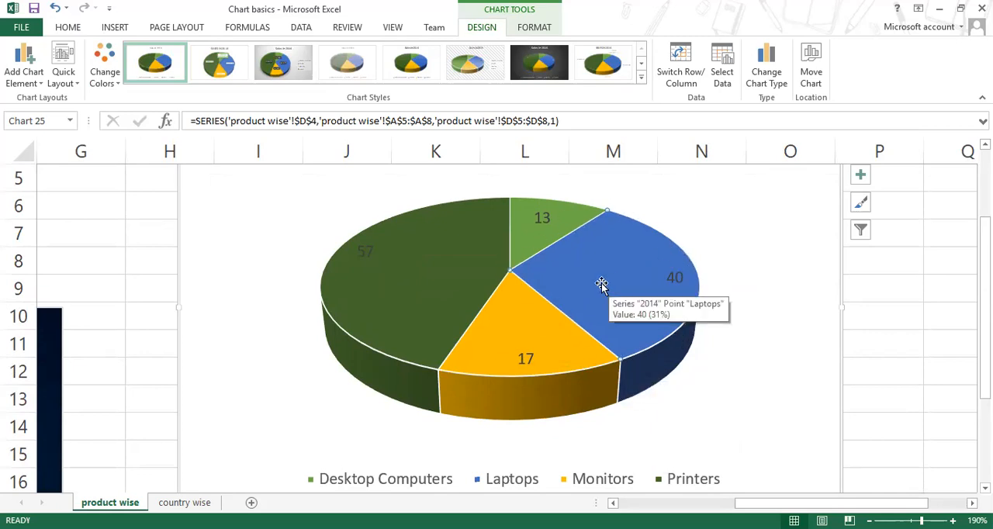
# Step: Pull the Laptops slice away from the pie and push it back into place
pyautogui.moveTo(604, 283); pyautogui.dragTo(621, 286)
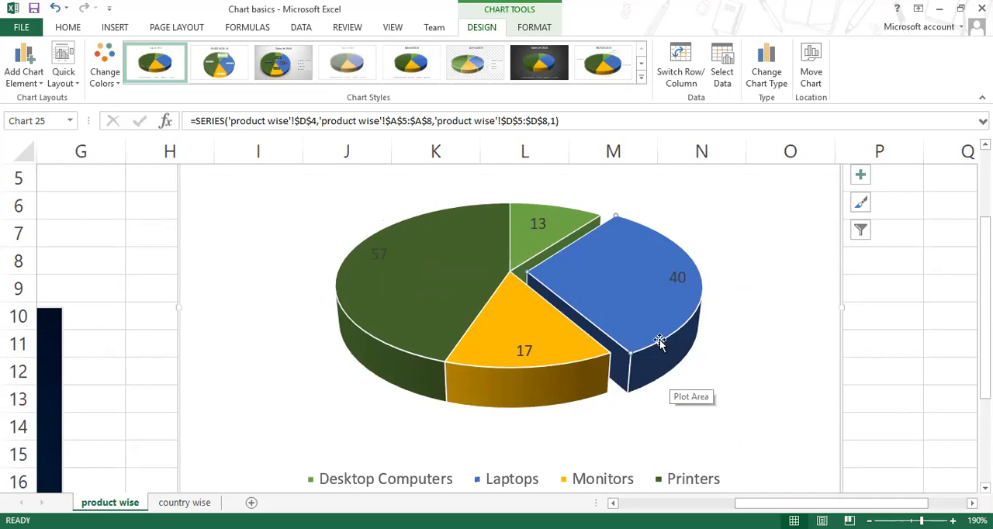
pyautogui.moveTo(611, 307); pyautogui.dragTo(714, 370)
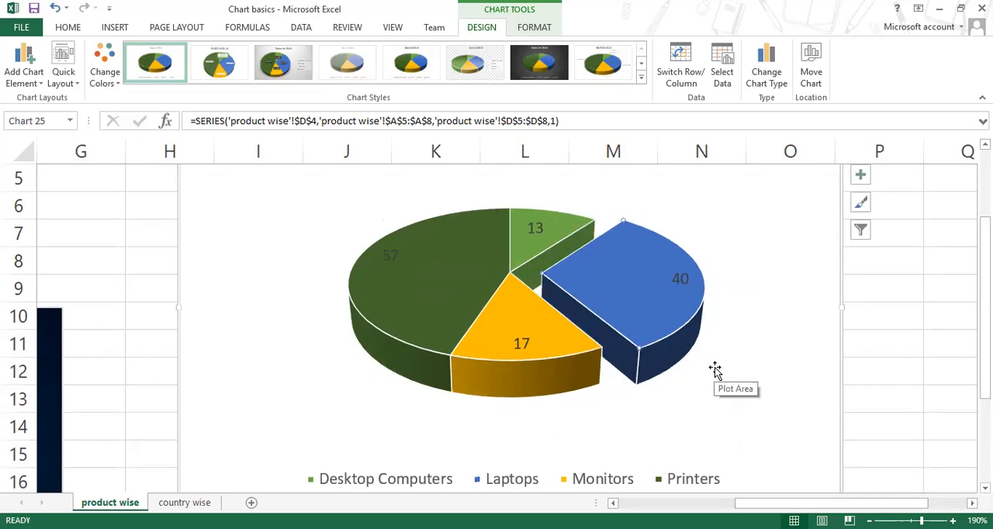
pyautogui.moveTo(641, 372)
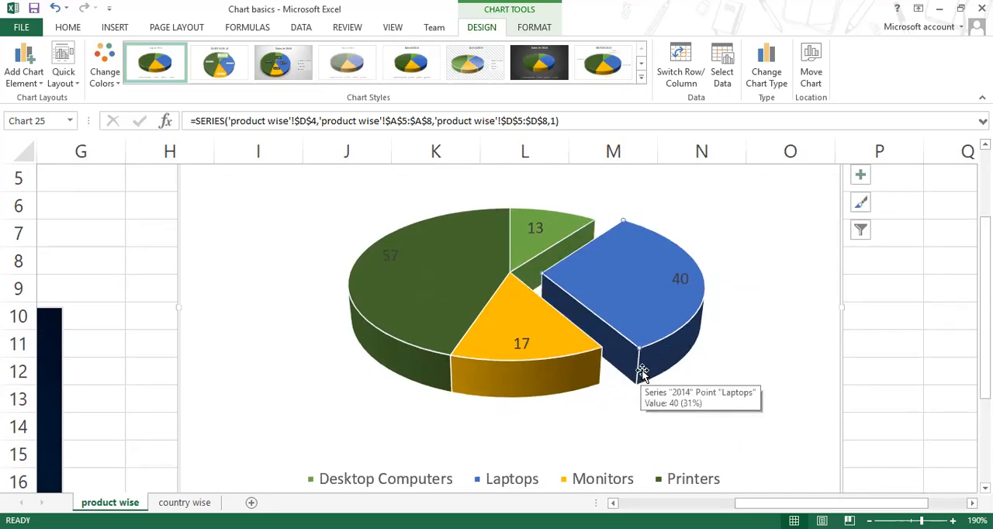
pyautogui.moveTo(616, 308); pyautogui.dragTo(580, 314)
# Step: Pull the Monitors slice slightly out of the Sales in 2014 pie so it stands apart from the others
pyautogui.moveTo(522, 355); pyautogui.dragTo(762, 325)
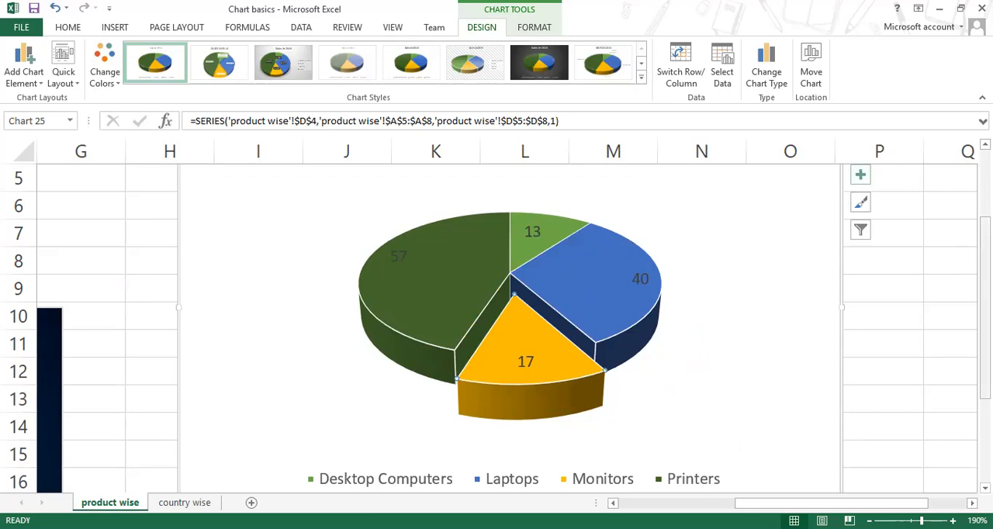
# Step: Change the Sales in 2014 pie chart's type to Doughnut
pyautogui.scroll(1, 862, 159)
pyautogui.click(765, 80)
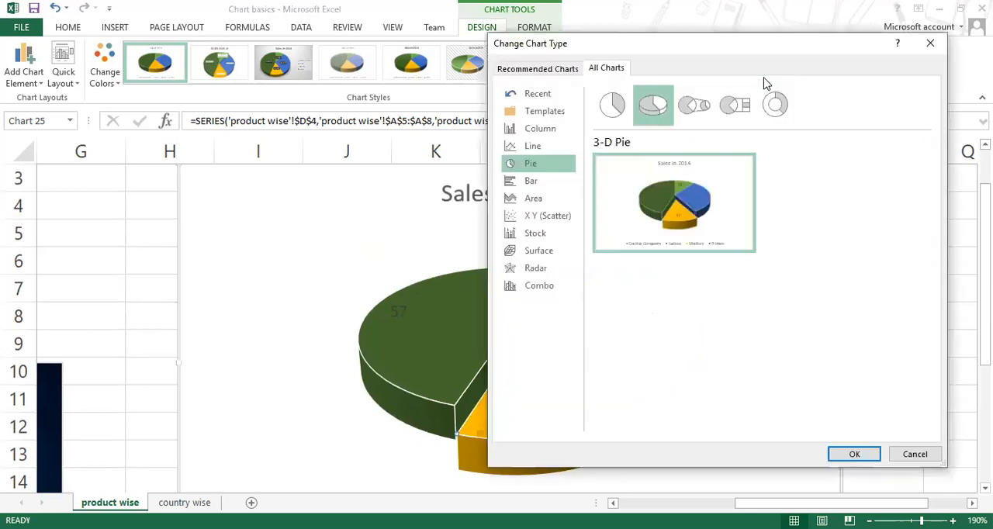
pyautogui.click(775, 104)
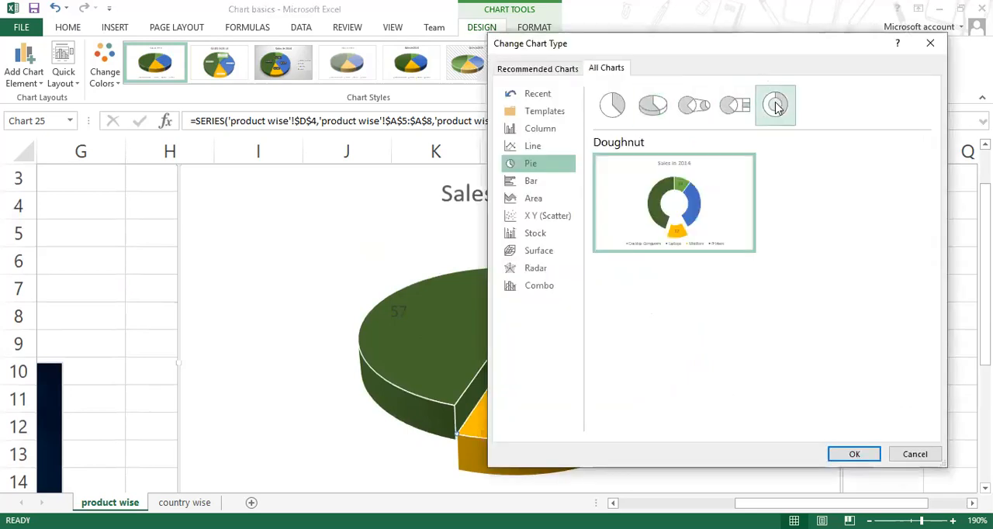
pyautogui.click(854, 454)
# Step: Push the separated Monitors segment of the doughnut chart back into the ring
pyautogui.scroll(-1, 546, 414)
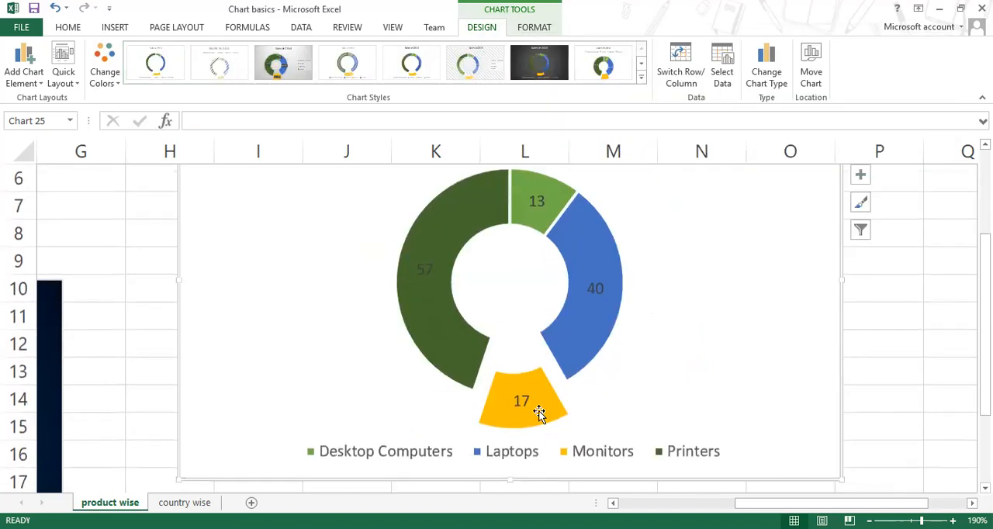
pyautogui.click(539, 412)
pyautogui.moveTo(508, 400); pyautogui.dragTo(502, 368)
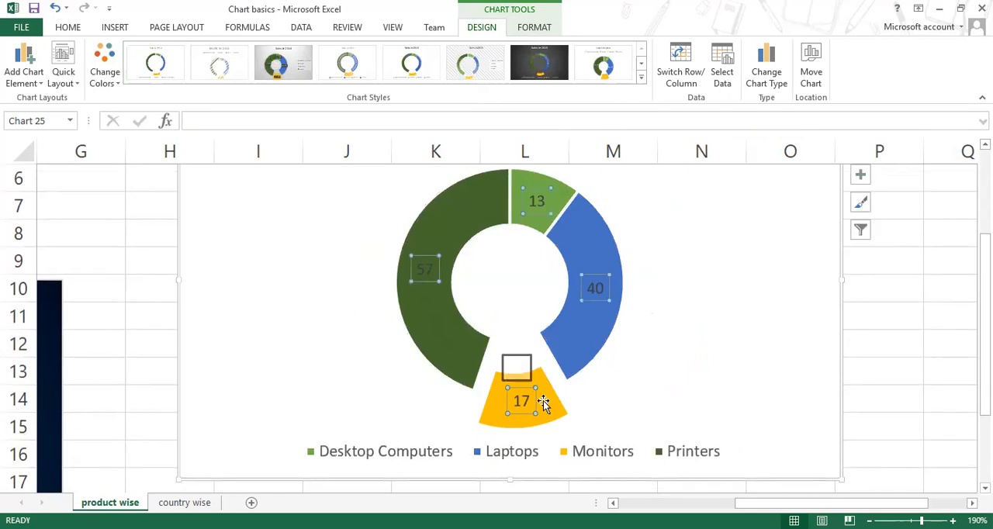
pyautogui.click(552, 414)
pyautogui.moveTo(554, 411); pyautogui.dragTo(543, 378)
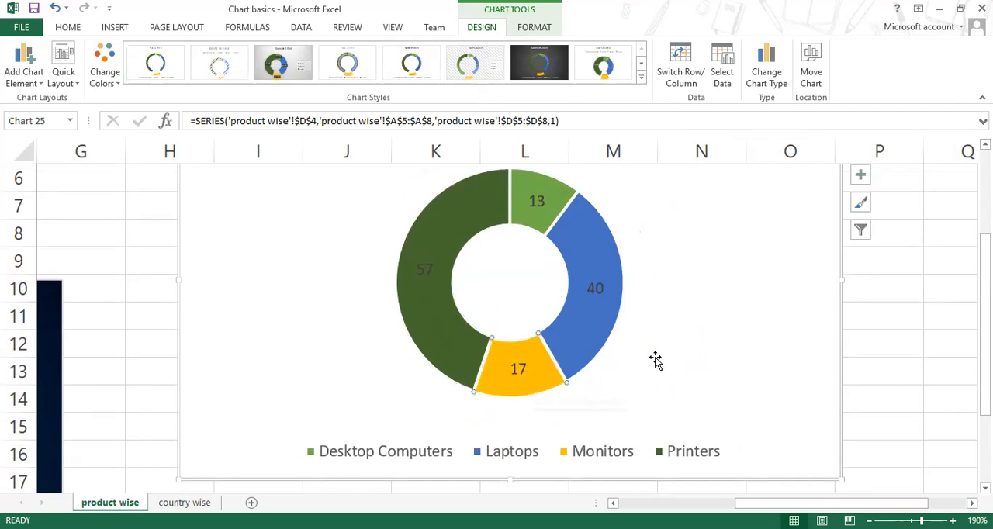
pyautogui.click(748, 381)
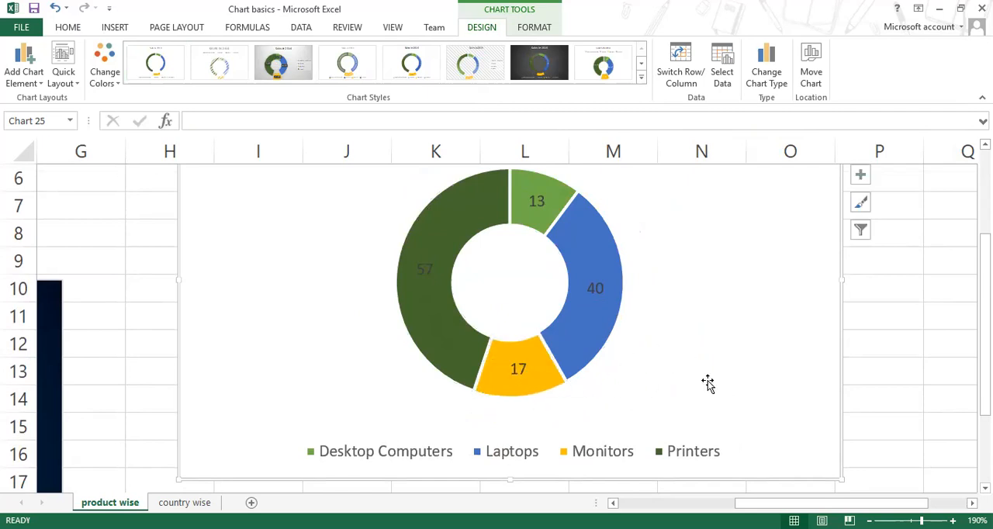
# Step: Look over the Sales in 2014 doughnut chart and delete the whole chart from the product wise sheet
pyautogui.click(595, 345)
pyautogui.scroll(2, 601, 334)
pyautogui.scroll(-2, 605, 334)
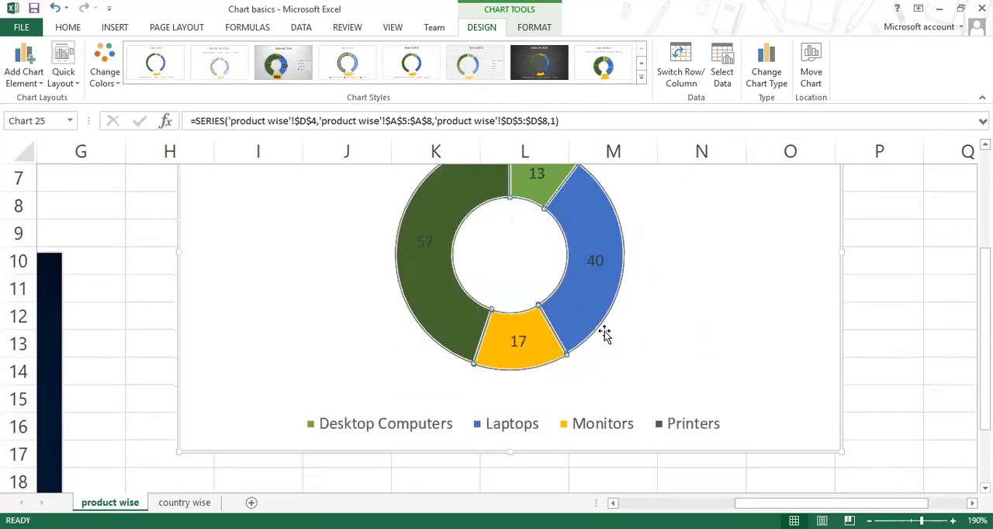
pyautogui.scroll(1, 603, 333)
pyautogui.scroll(-1, 552, 249)
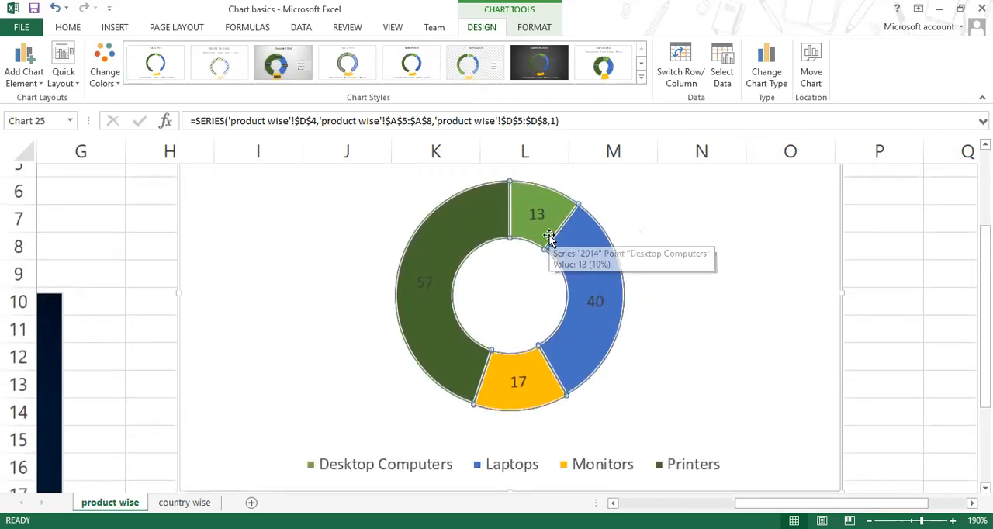
pyautogui.scroll(2, 698, 271)
pyautogui.click(802, 241)
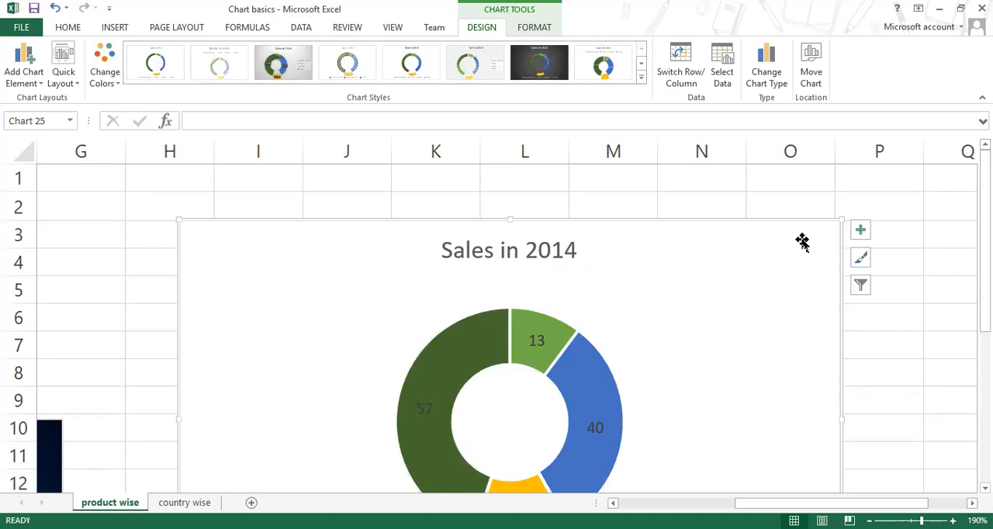
pyautogui.scroll(-2, 802, 242)
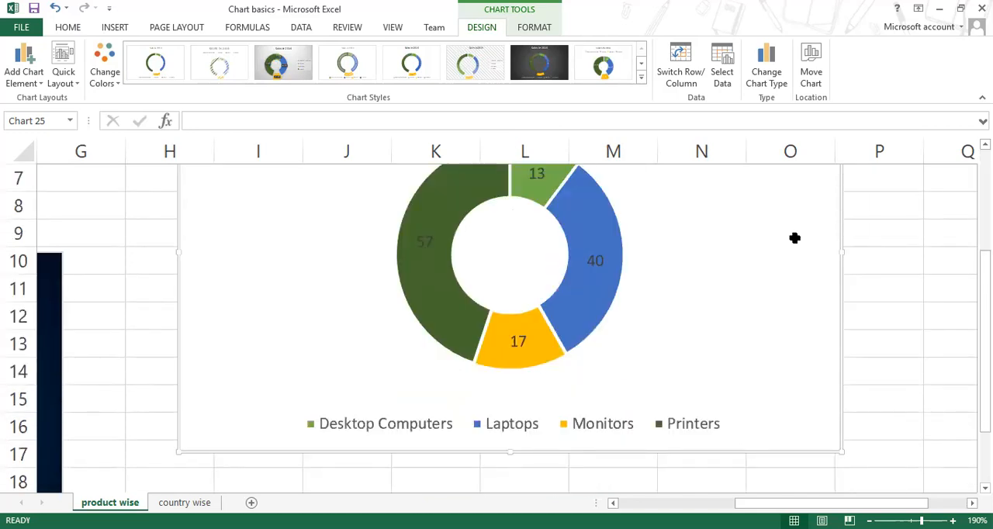
pyautogui.press('Delete')
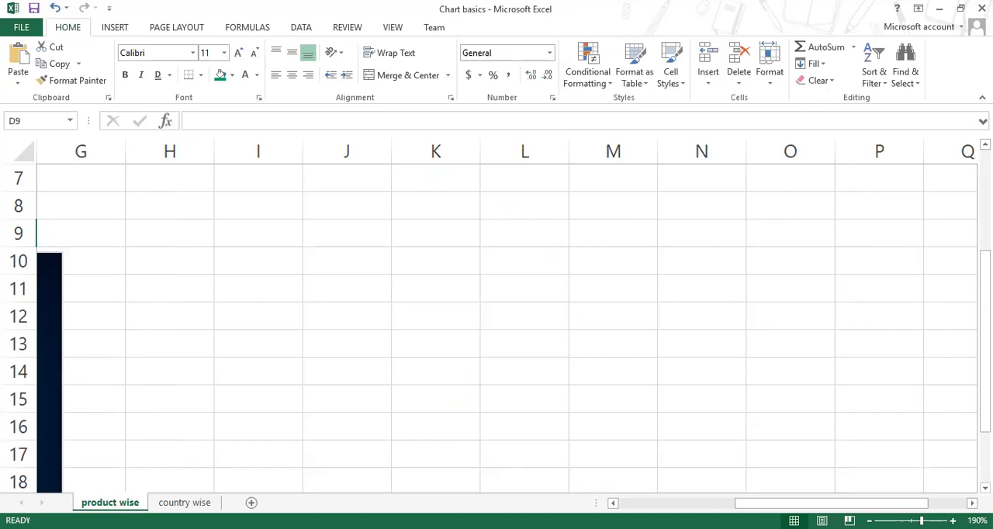
# Step: Delete the Annual Sales column chart below the sales table
pyautogui.hscroll(-3, 527, 491)
pyautogui.click(609, 336)
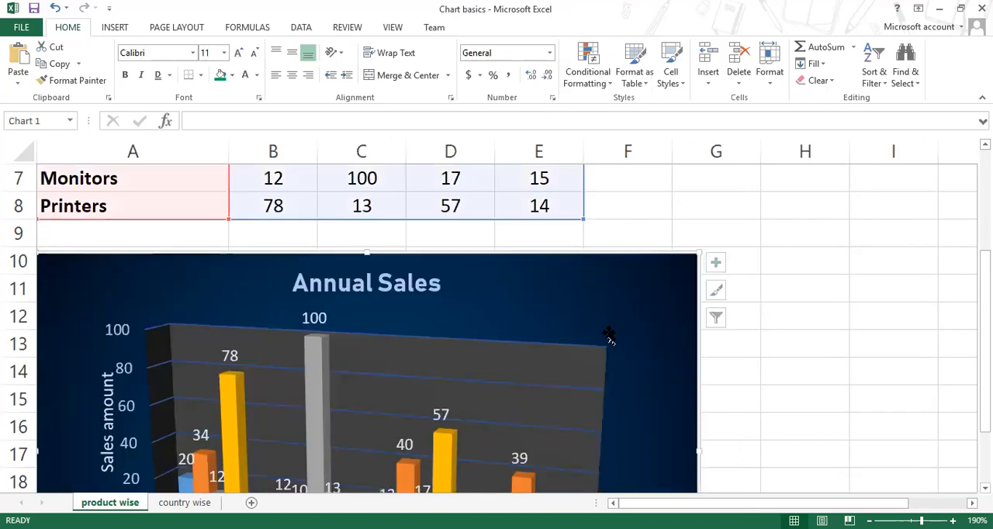
pyautogui.press('Delete')
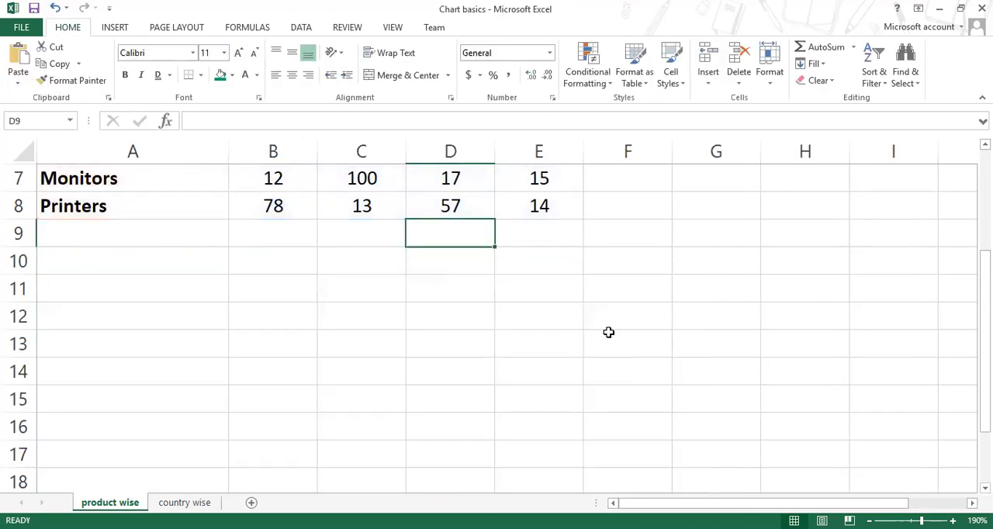
# Step: Set the 2013 Monitors sales value in cell C7 of the product-wise table to 67
pyautogui.scroll(2, 608, 332)
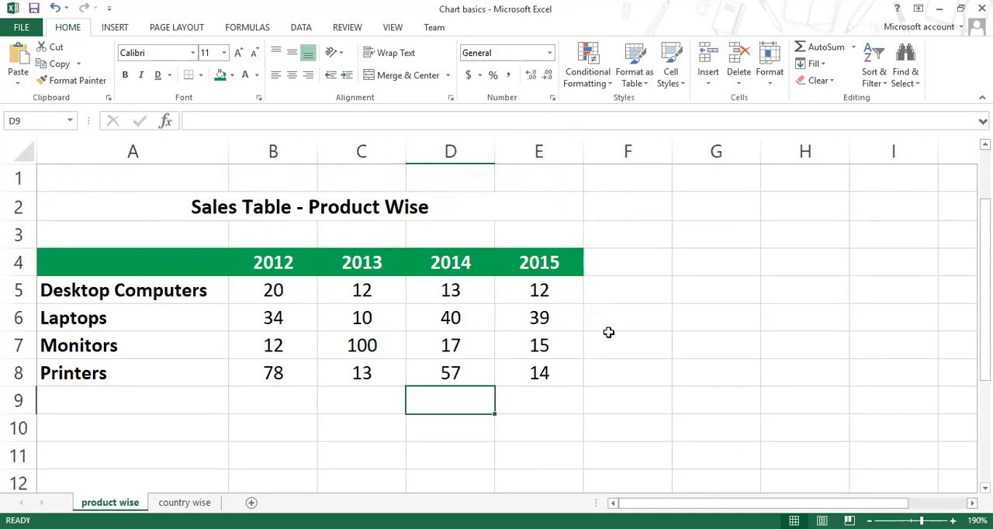
pyautogui.click(707, 399)
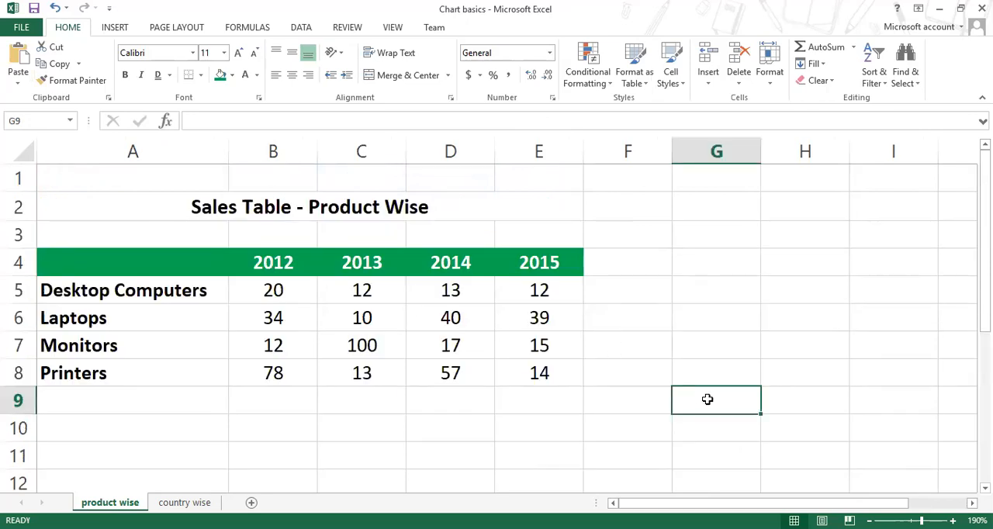
pyautogui.moveTo(98, 266); pyautogui.dragTo(521, 377)
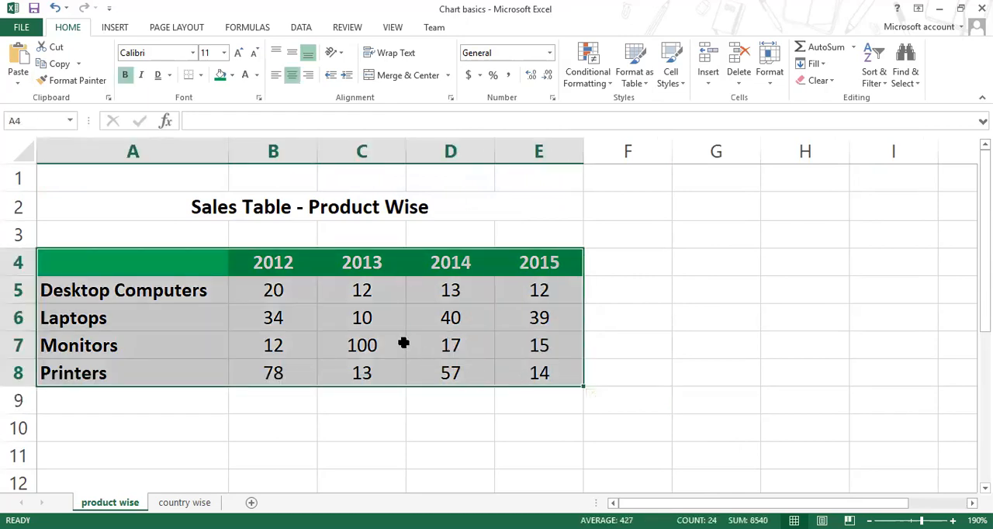
pyautogui.click(400, 345)
pyautogui.write('67')
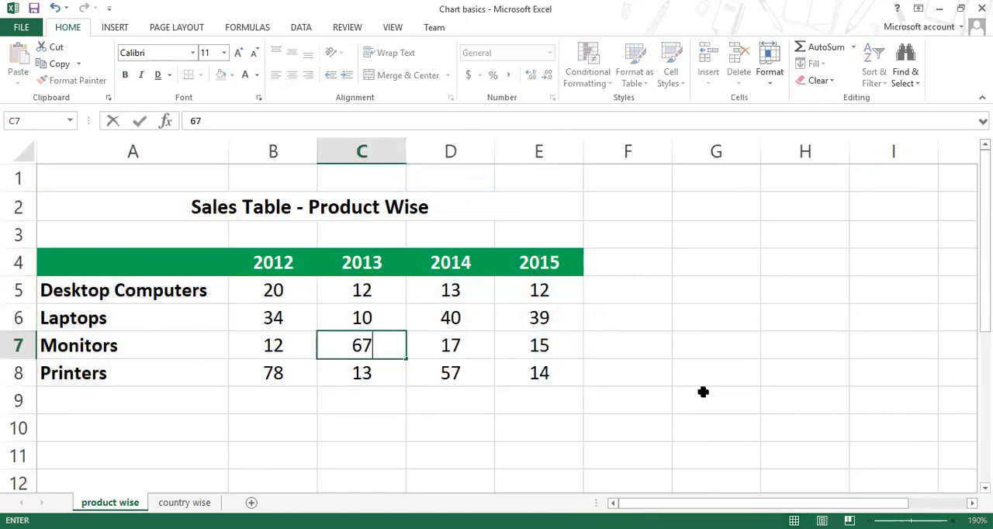
pyautogui.press('Return')
pyautogui.click(694, 405)
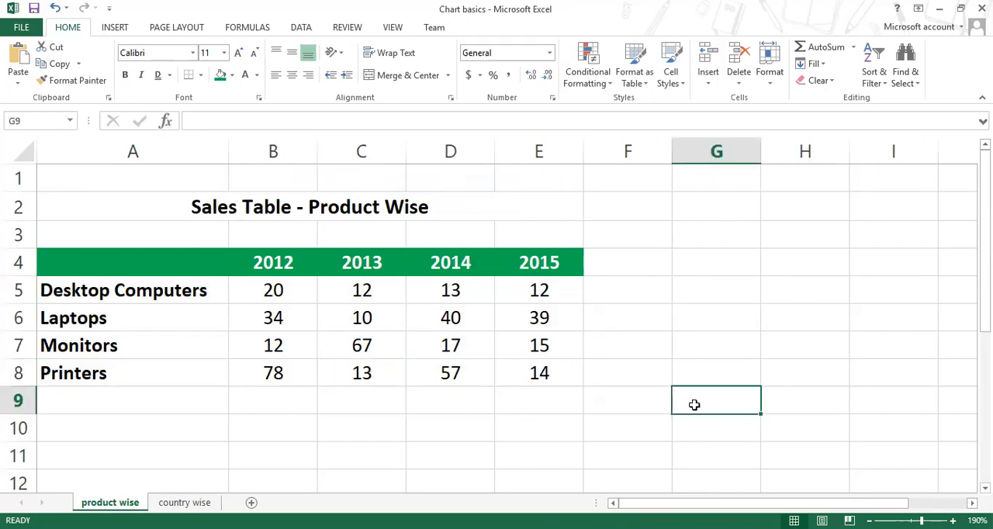
# Step: Insert an empty 2-D clustered column chart with blank cell G4 selected, outside the sales table
pyautogui.click(698, 265)
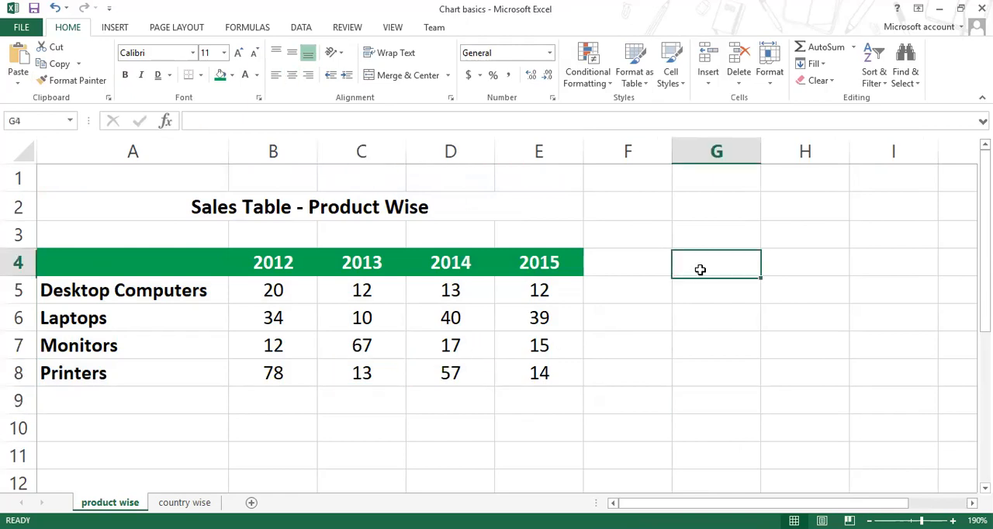
pyautogui.click(116, 27)
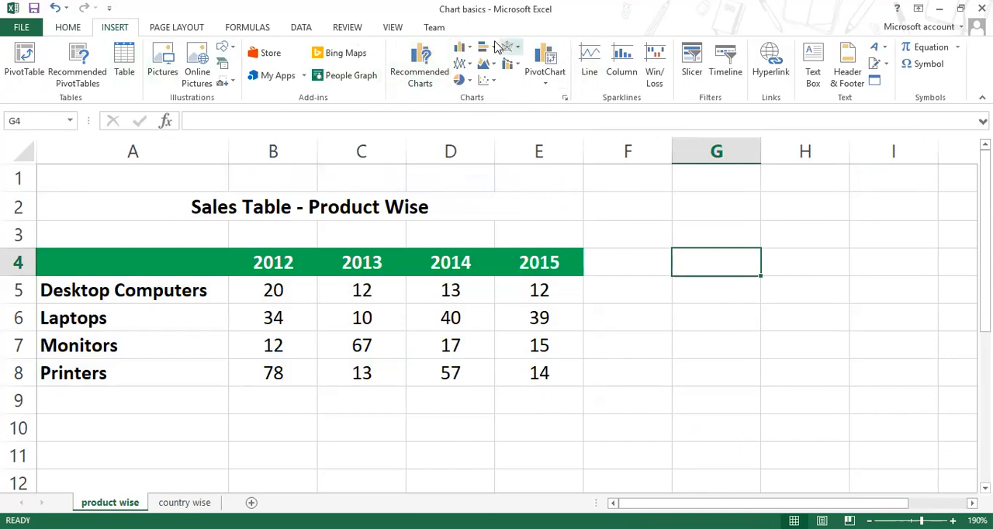
pyautogui.click(464, 48)
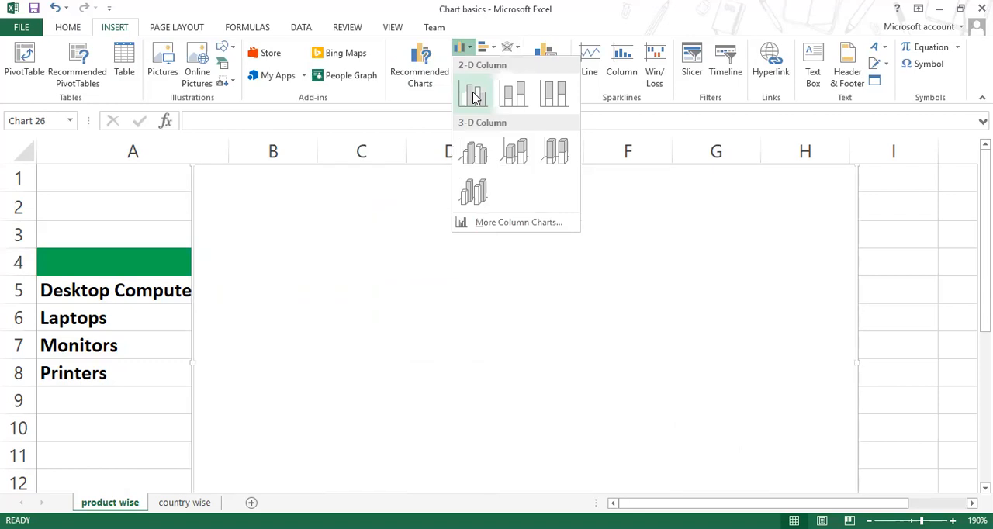
pyautogui.click(475, 95)
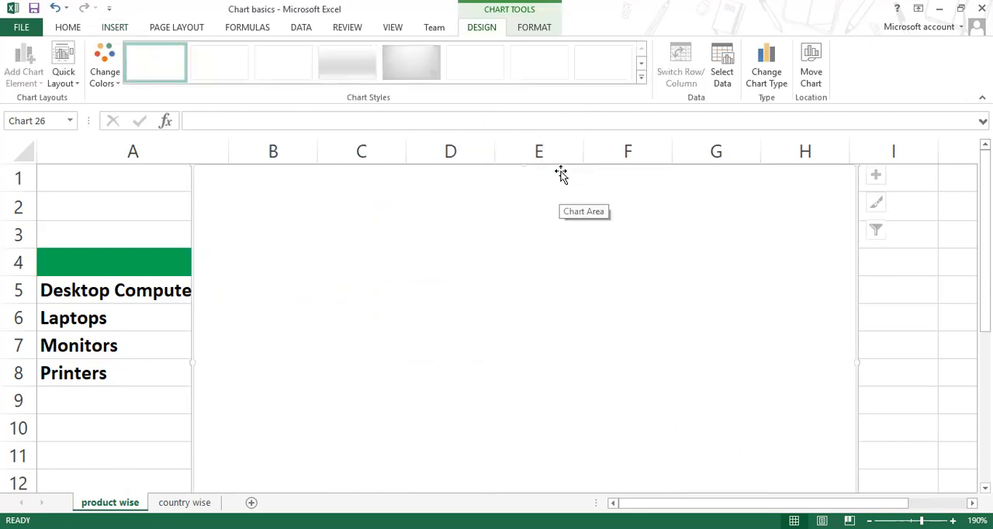
# Step: Move the empty chart beside the sales table so it starts at row 4 in column F, clear of the data
pyautogui.moveTo(193, 189); pyautogui.dragTo(386, 212)
pyautogui.scroll(-2, 385, 214)
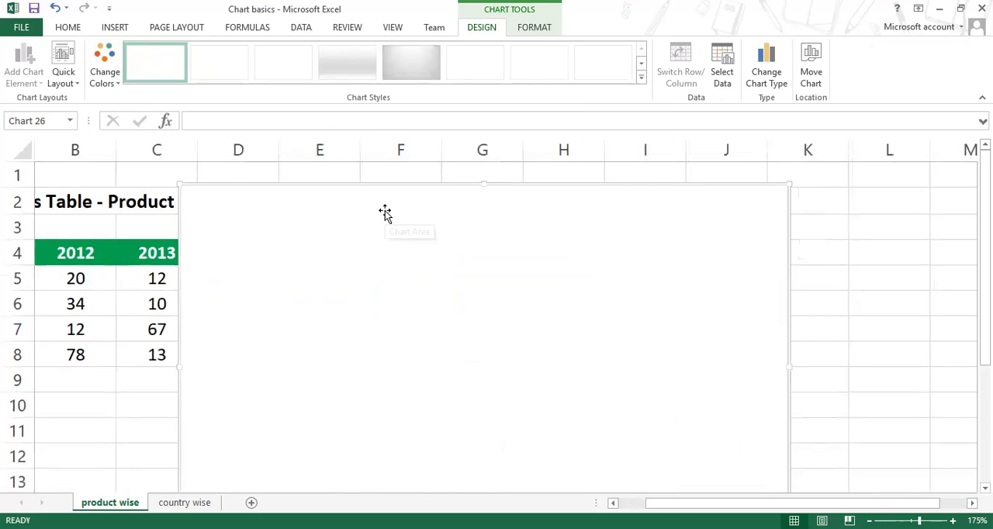
pyautogui.moveTo(410, 182)
pyautogui.mouseDown()
pyautogui.moveTo(574, 230)
pyautogui.moveTo(631, 234)
pyautogui.moveTo(590, 228)
pyautogui.mouseUp()
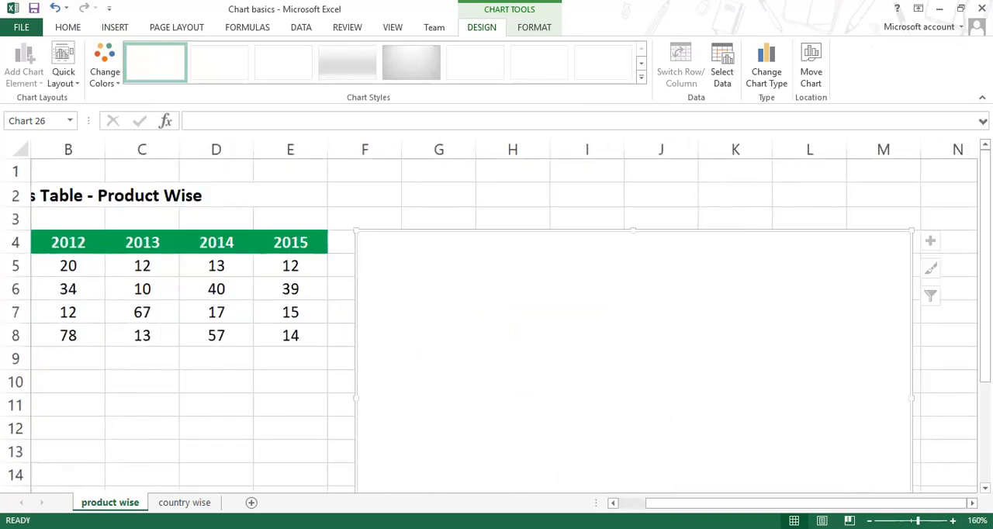
pyautogui.moveTo(716, 502); pyautogui.dragTo(716, 481)
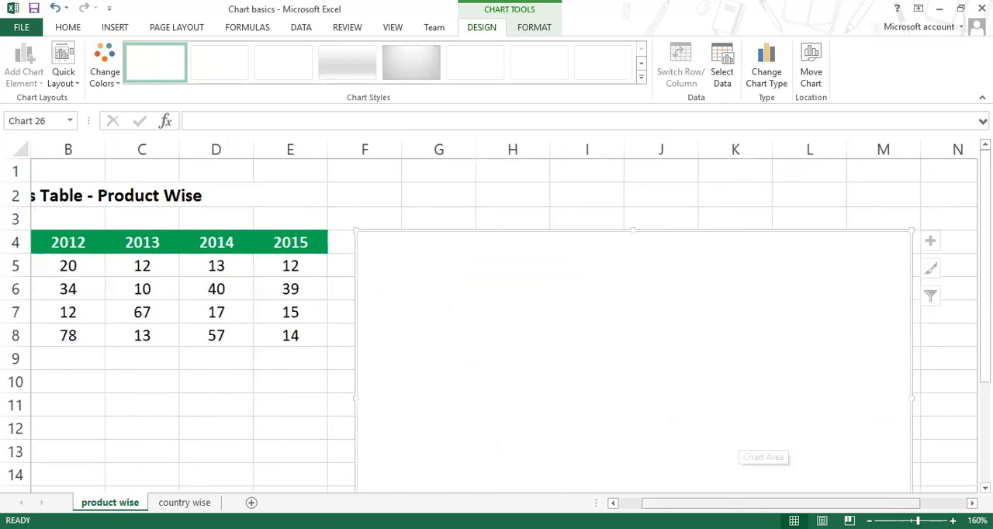
# Step: Set the empty chart's data range to the whole sales table, A4:E8 on the product wise sheet
pyautogui.click(613, 503)
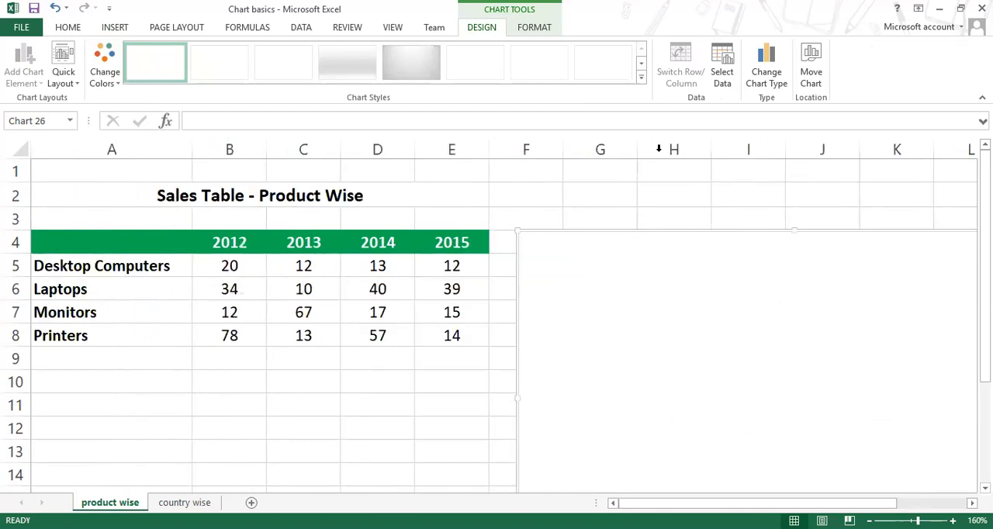
pyautogui.click(723, 77)
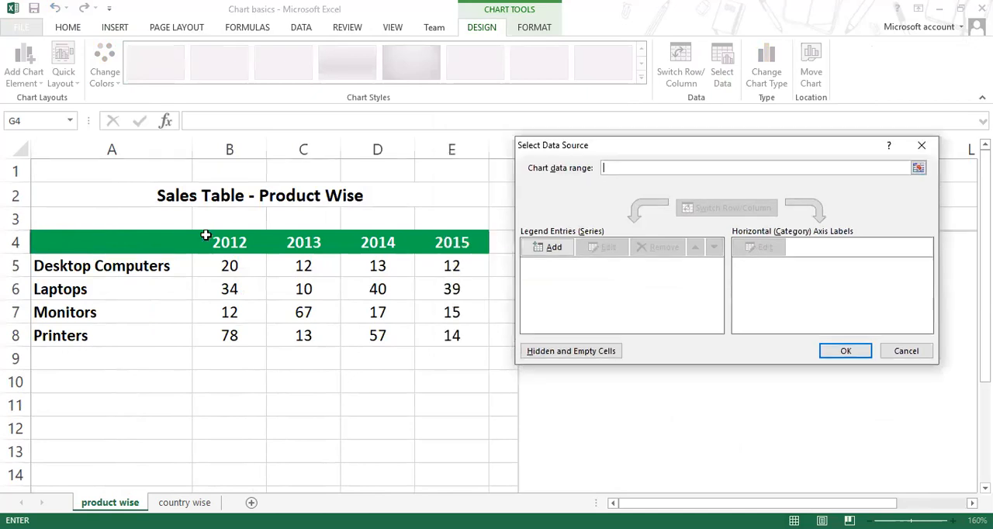
pyautogui.click(117, 238)
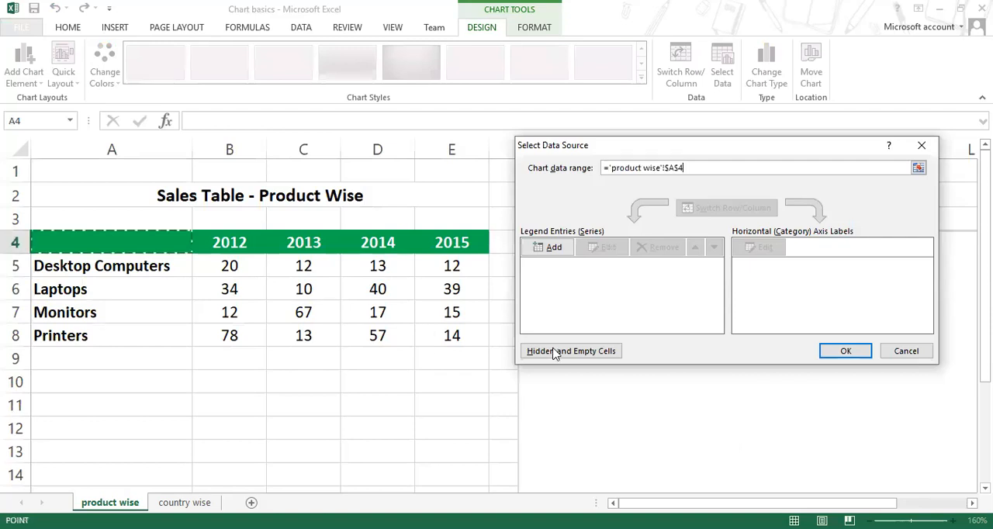
pyautogui.hotkey('ctrl', 'shift', 'End')
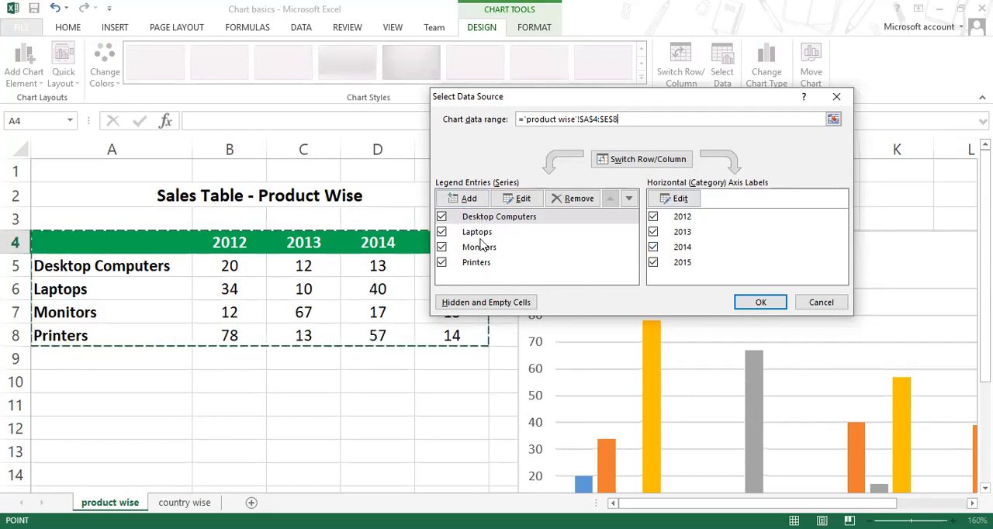
# Step: Exclude the Monitors series and the 2015 category from the column chart's data source
pyautogui.click(442, 247)
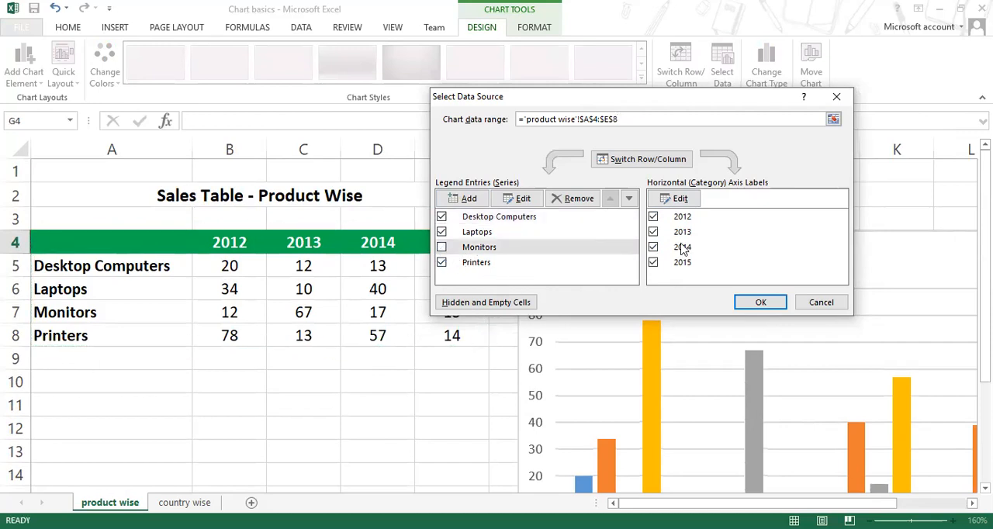
pyautogui.click(653, 262)
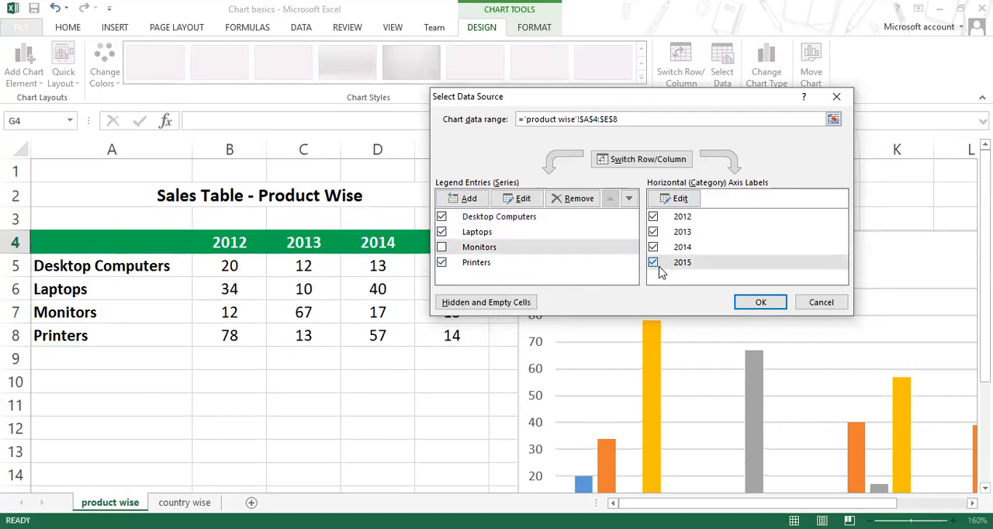
pyautogui.click(759, 305)
# Step: Add a legend at the right side of the column chart
pyautogui.scroll(-3, 757, 311)
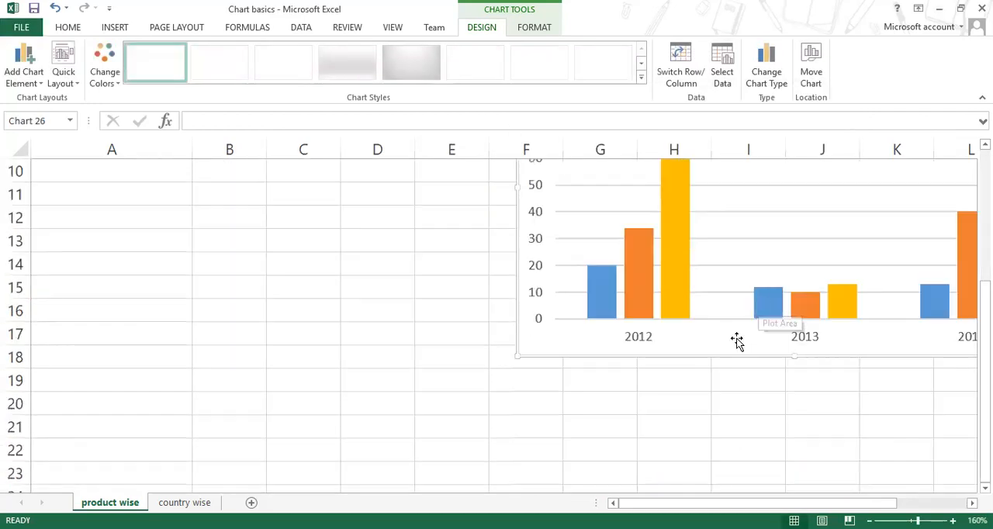
pyautogui.moveTo(804, 505); pyautogui.dragTo(809, 504)
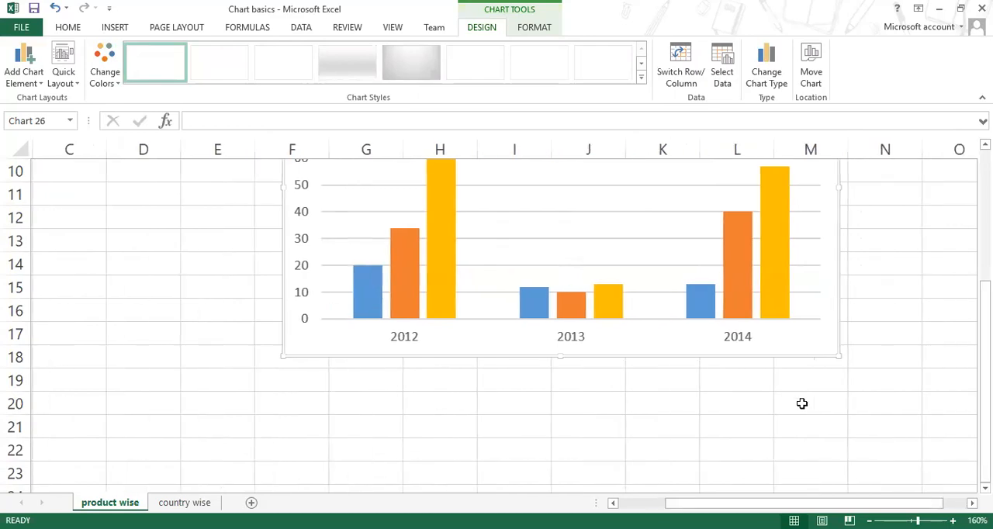
pyautogui.scroll(2, 786, 387)
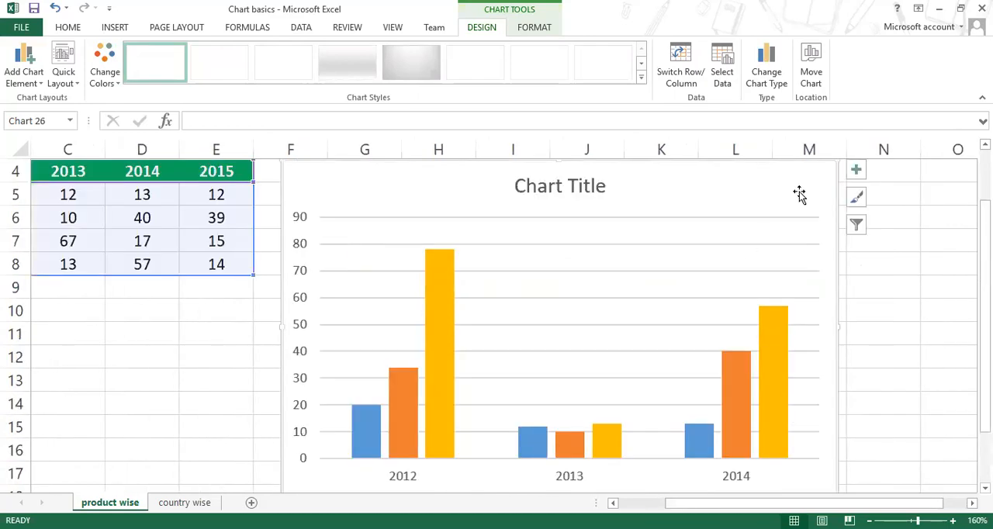
pyautogui.click(855, 170)
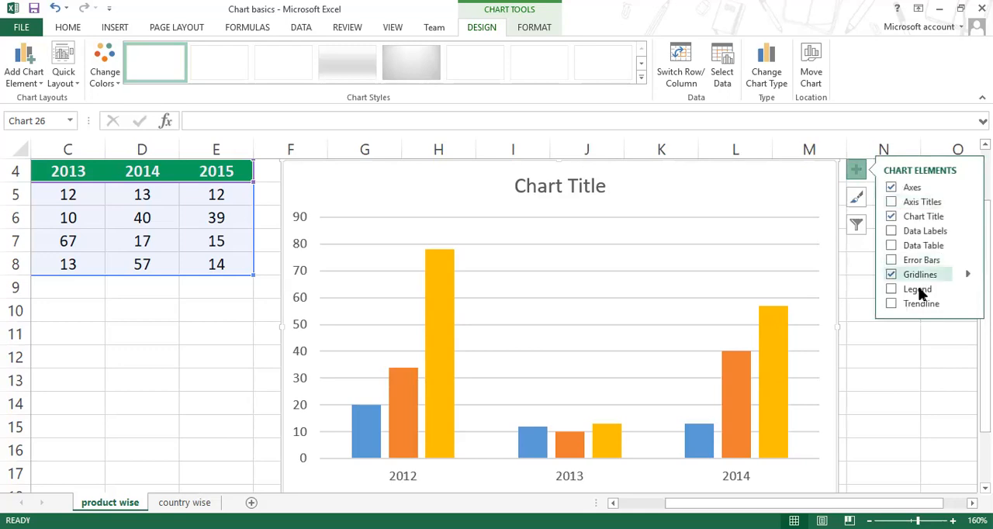
pyautogui.click(966, 288)
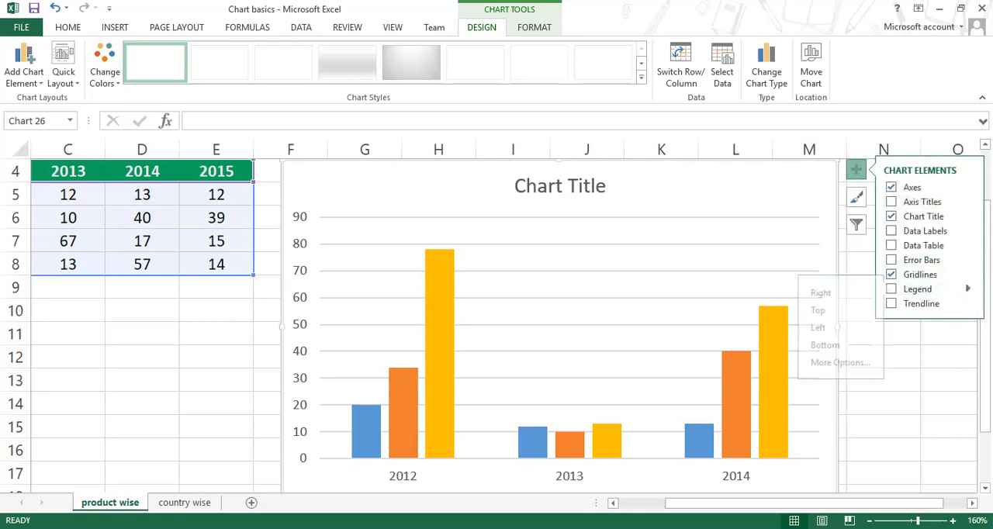
pyautogui.click(836, 294)
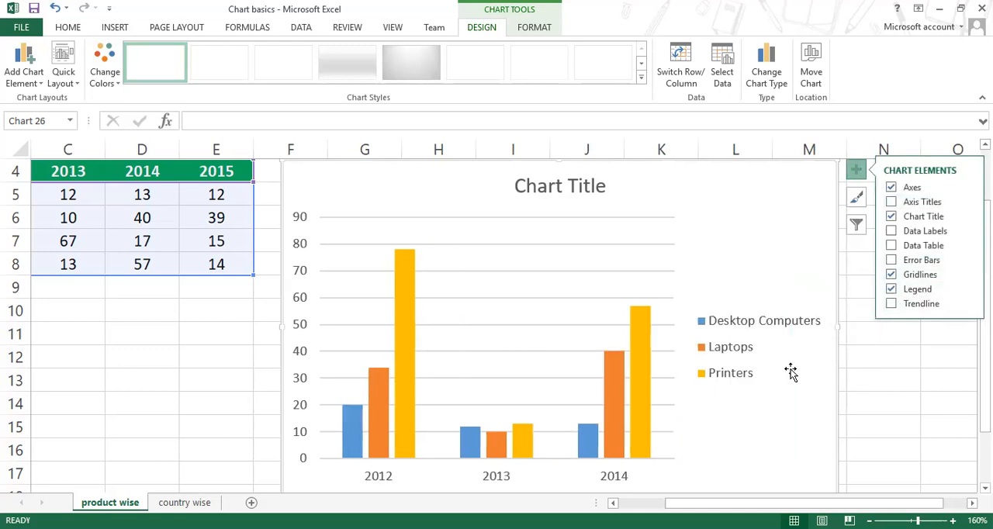
# Step: Include the 2015 category in the column chart's data source again
pyautogui.scroll(-2, 782, 370)
pyautogui.scroll(1, 781, 370)
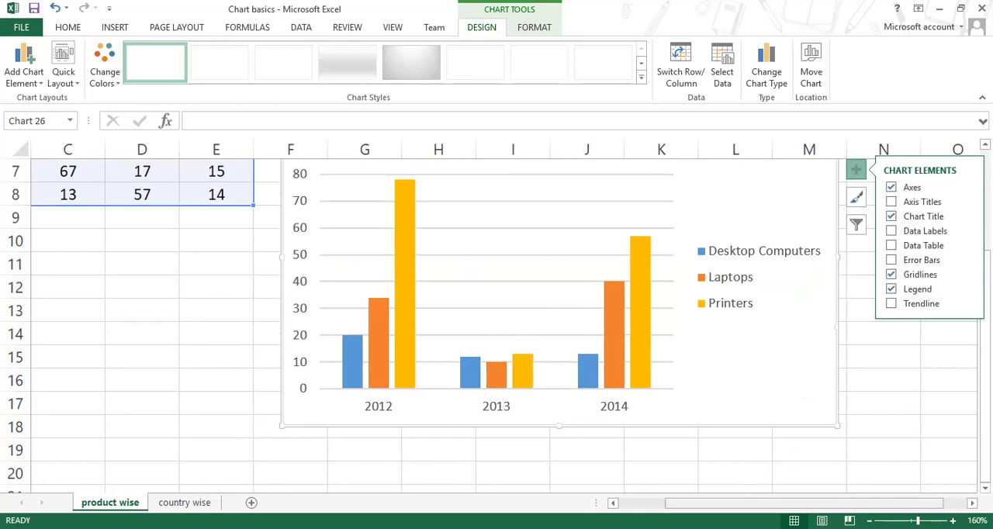
pyautogui.moveTo(703, 501)
pyautogui.mouseDown()
pyautogui.moveTo(656, 500)
pyautogui.moveTo(722, 501)
pyautogui.mouseUp()
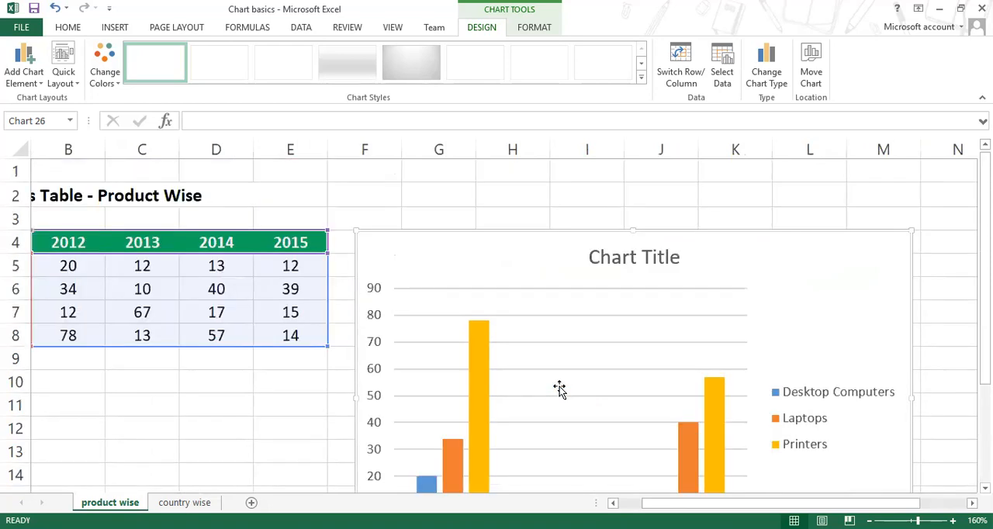
pyautogui.scroll(2, 590, 394)
pyautogui.scroll(-1, 725, 407)
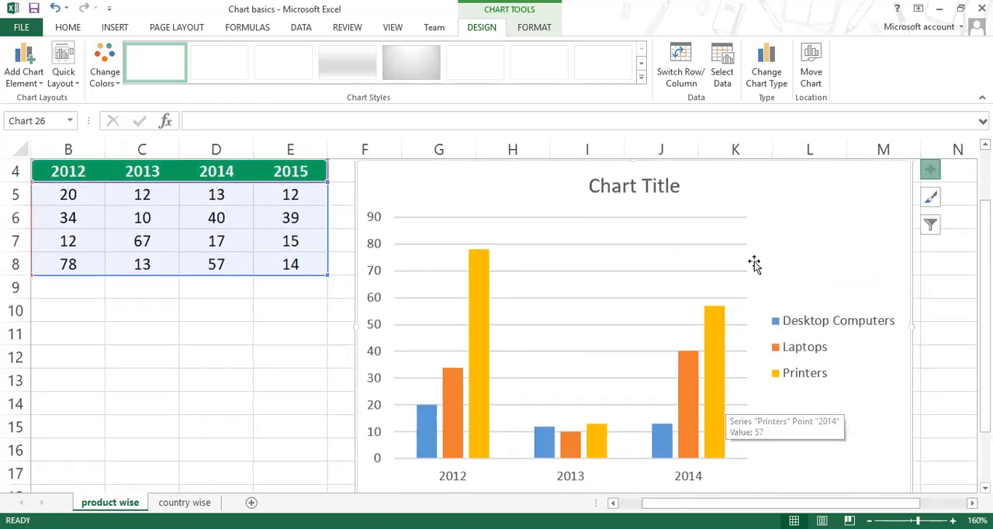
pyautogui.click(721, 72)
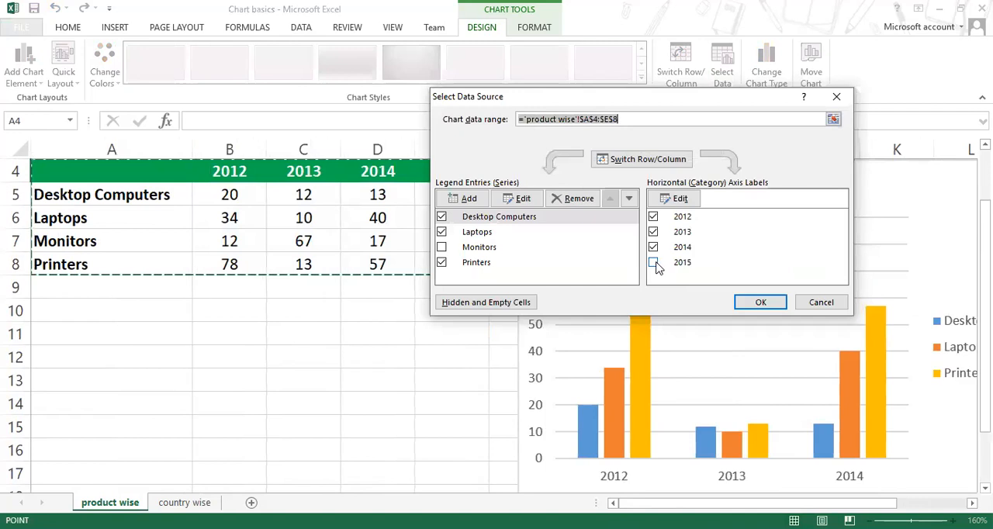
pyautogui.click(653, 263)
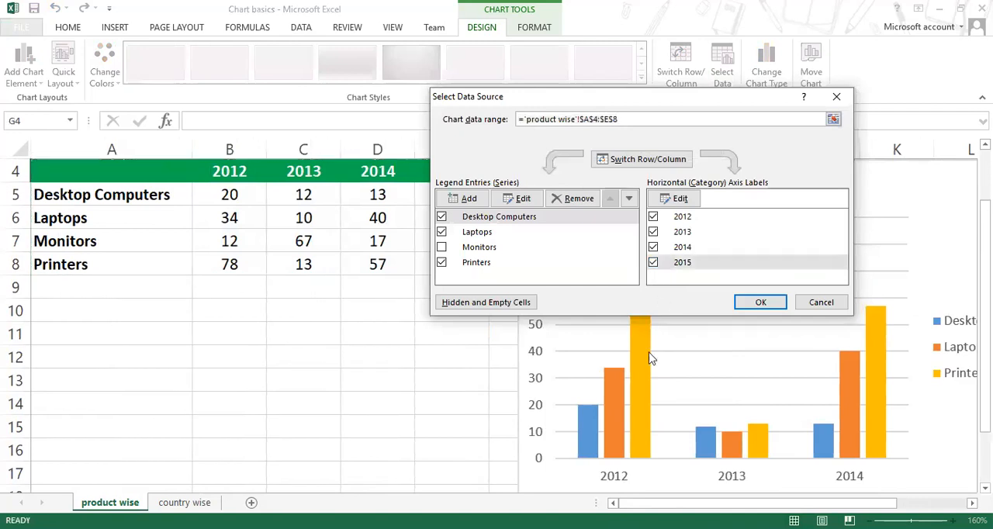
pyautogui.click(762, 303)
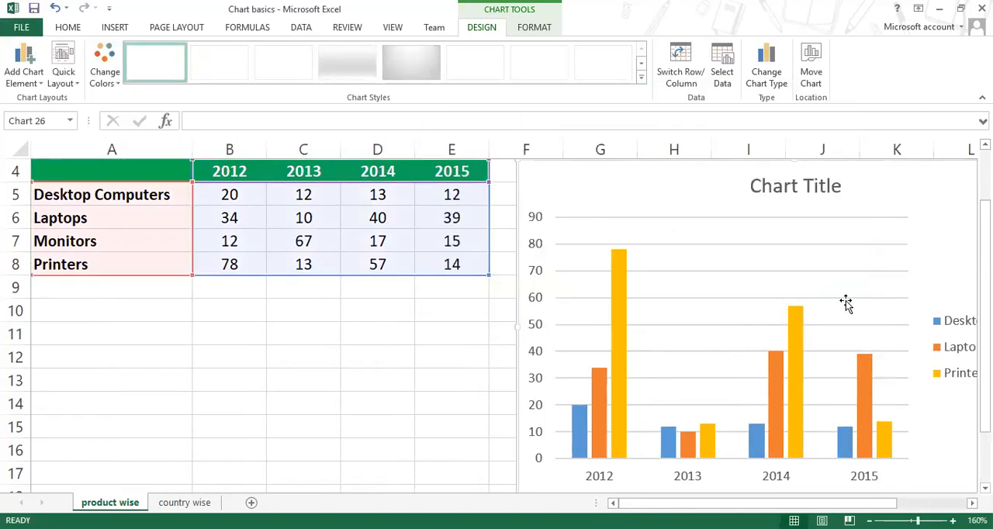
# Step: Include the Monitors series in the chart's data source again and move the chart over the table so it starts at about column C
pyautogui.click(765, 78)
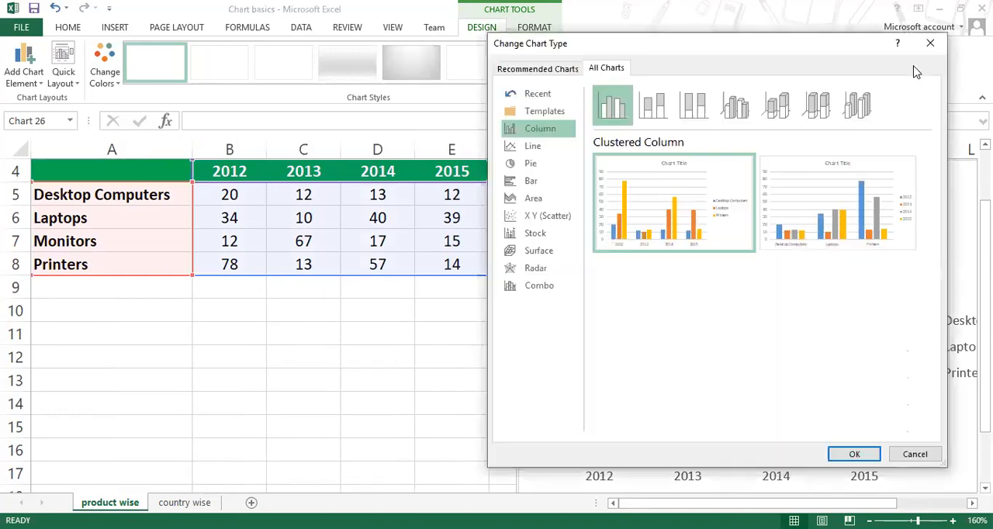
pyautogui.click(933, 45)
pyautogui.click(721, 66)
pyautogui.click(441, 247)
pyautogui.click(441, 246)
pyautogui.click(772, 301)
pyautogui.moveTo(875, 180); pyautogui.dragTo(636, 179)
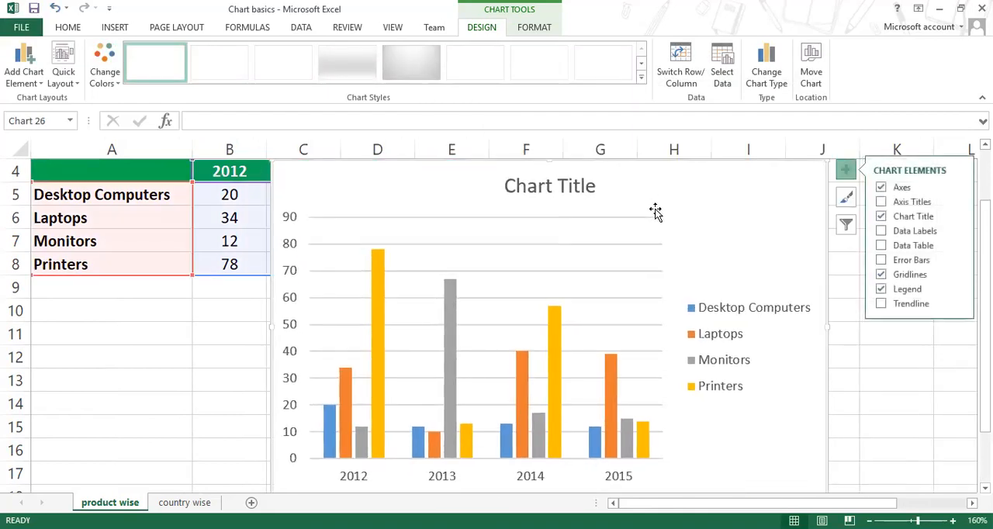
# Step: Try several preset chart styles on the column chart and end with the second one, with vertical data labels and a legend under the title
pyautogui.click(219, 65)
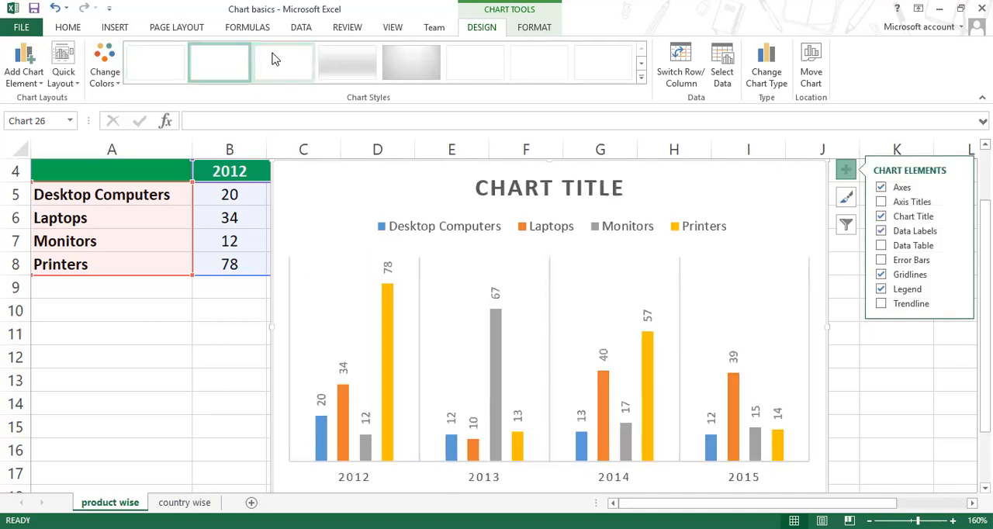
pyautogui.click(342, 66)
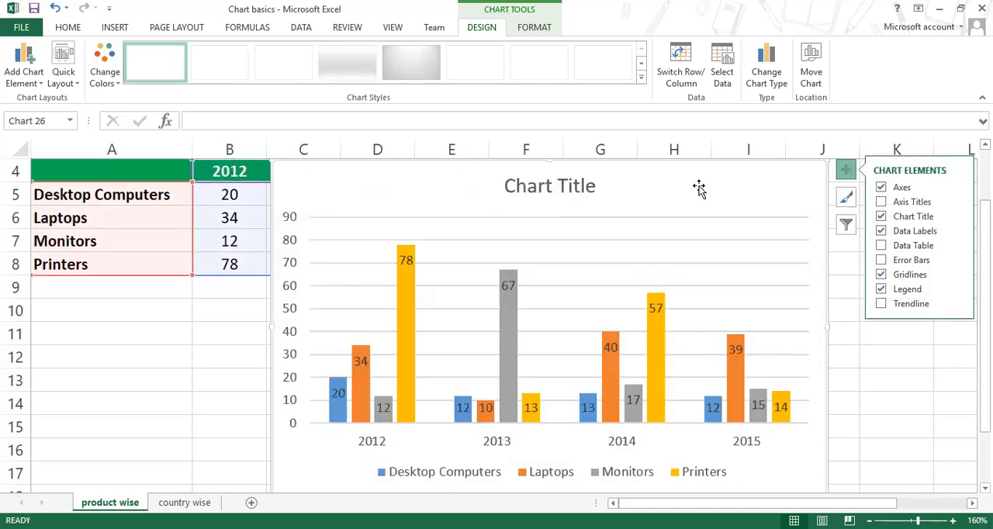
pyautogui.click(878, 393)
pyautogui.click(737, 200)
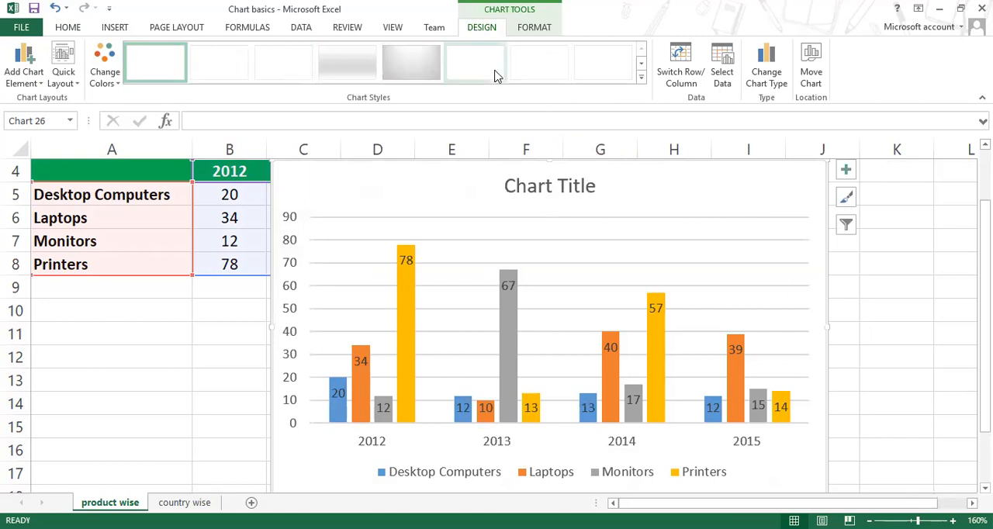
pyautogui.click(640, 81)
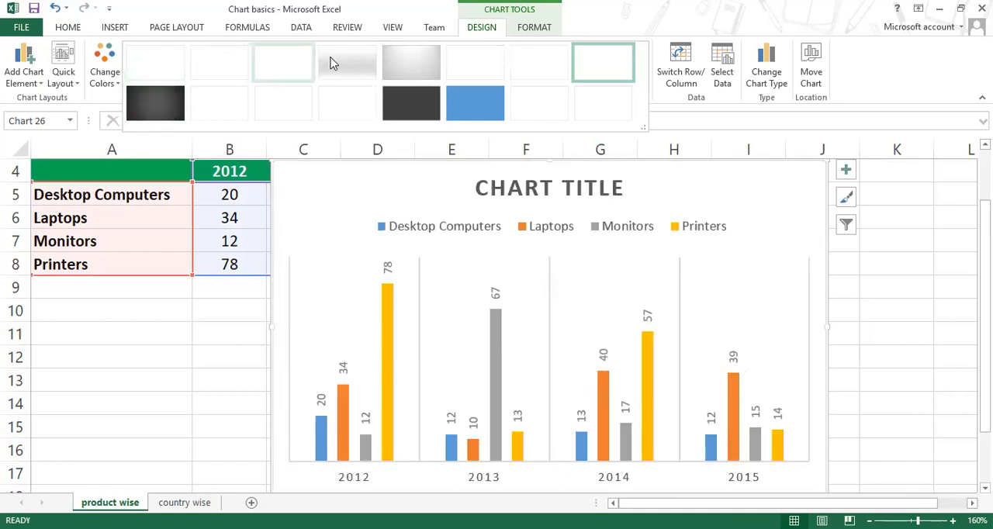
pyautogui.click(366, 63)
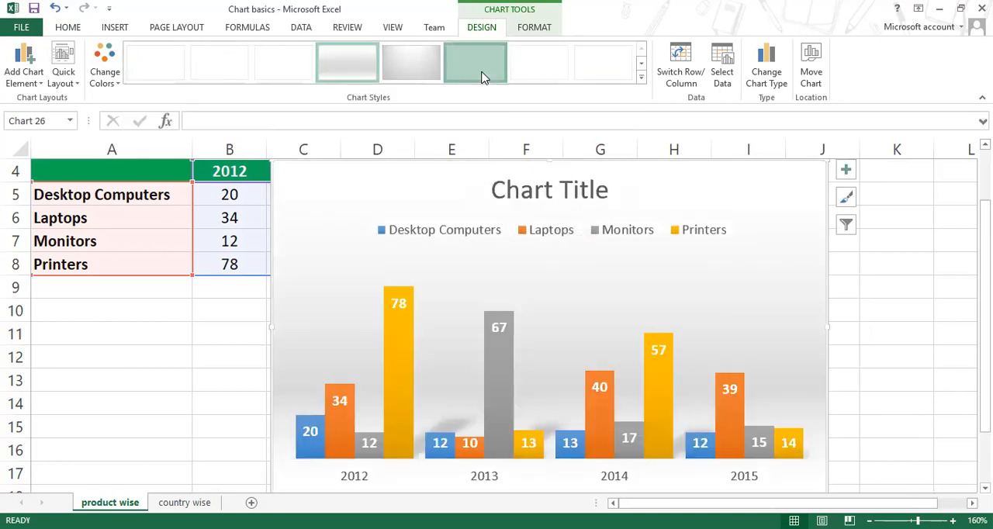
pyautogui.click(163, 65)
pyautogui.click(232, 63)
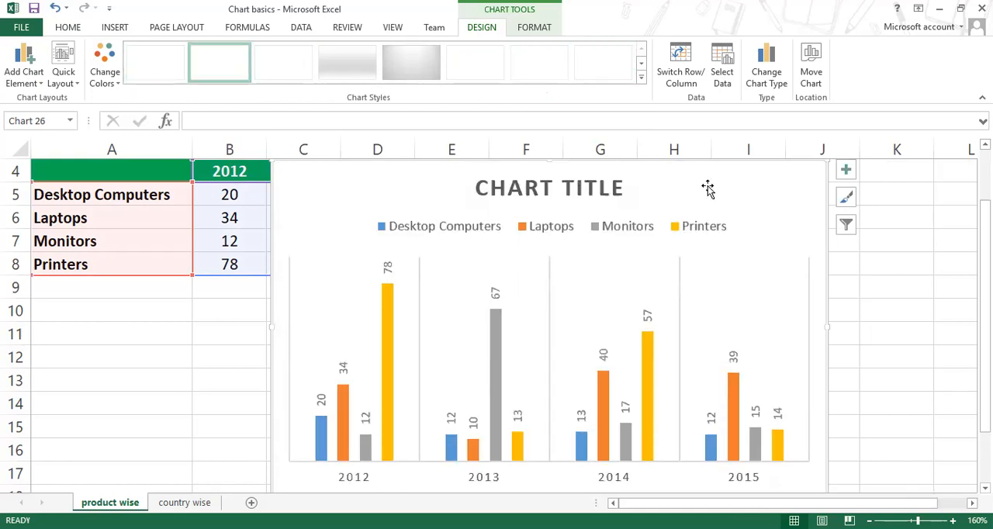
pyautogui.click(645, 80)
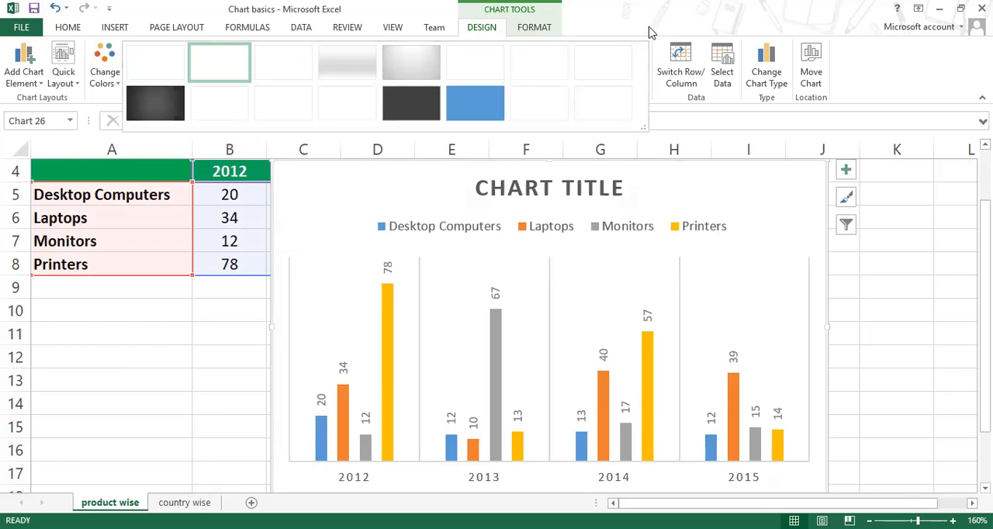
pyautogui.click(655, 217)
# Step: Delete the column chart from the product wise sheet and close the Chart basics workbook
pyautogui.moveTo(271, 188); pyautogui.dragTo(398, 250)
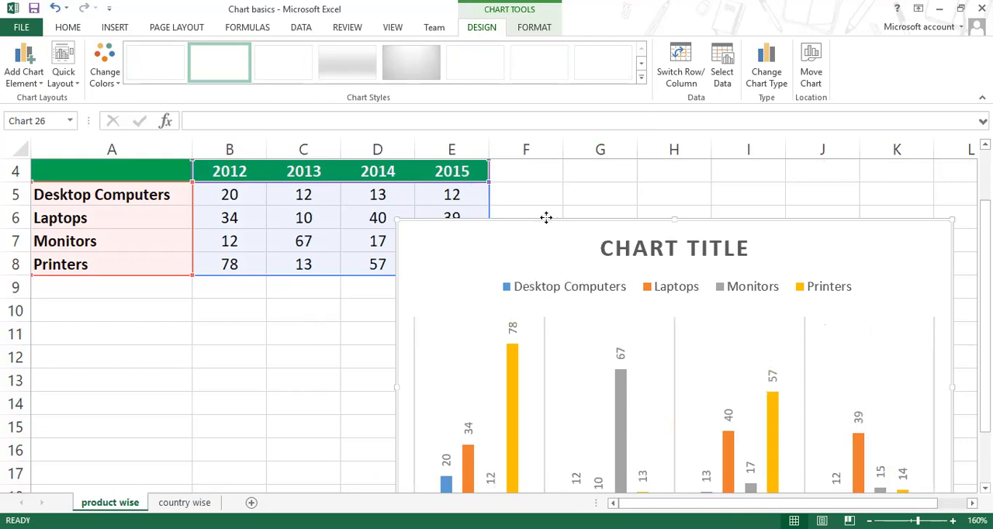
pyautogui.moveTo(545, 217); pyautogui.dragTo(474, 186)
pyautogui.press('Delete')
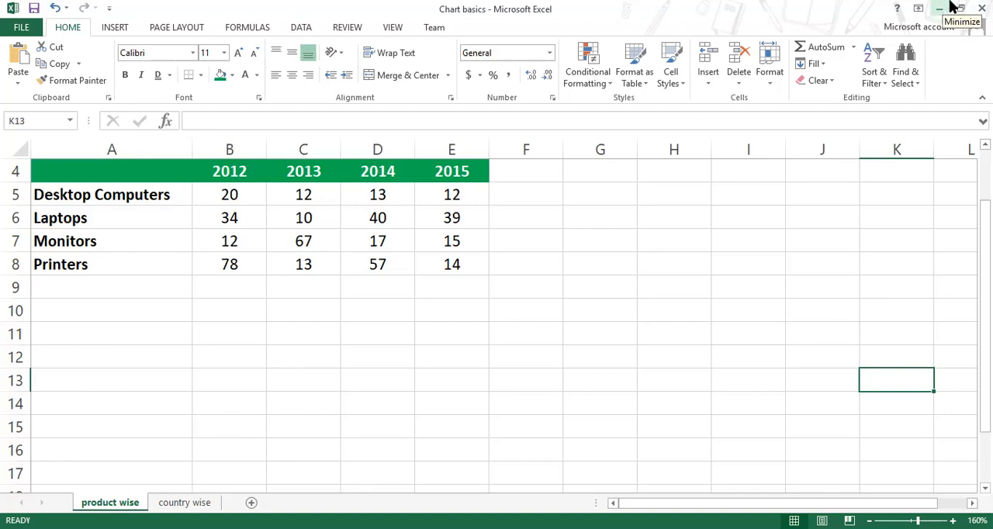
pyautogui.click(981, 8)
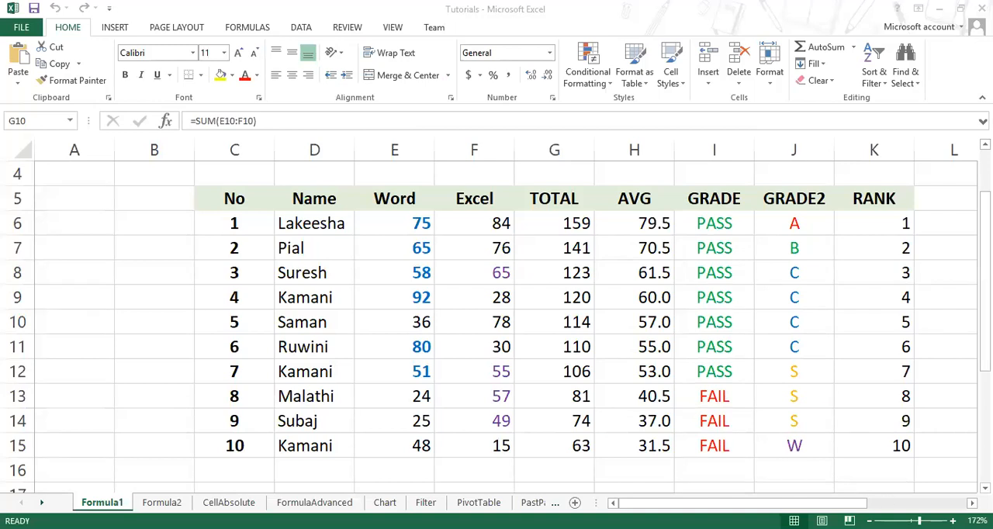
# Step: Select the Name and TOTAL columns together, D5:D15 and G5:G15 on the Formula1 sheet, and chart them as columns on a separate chart sheet
pyautogui.click(972, 504)
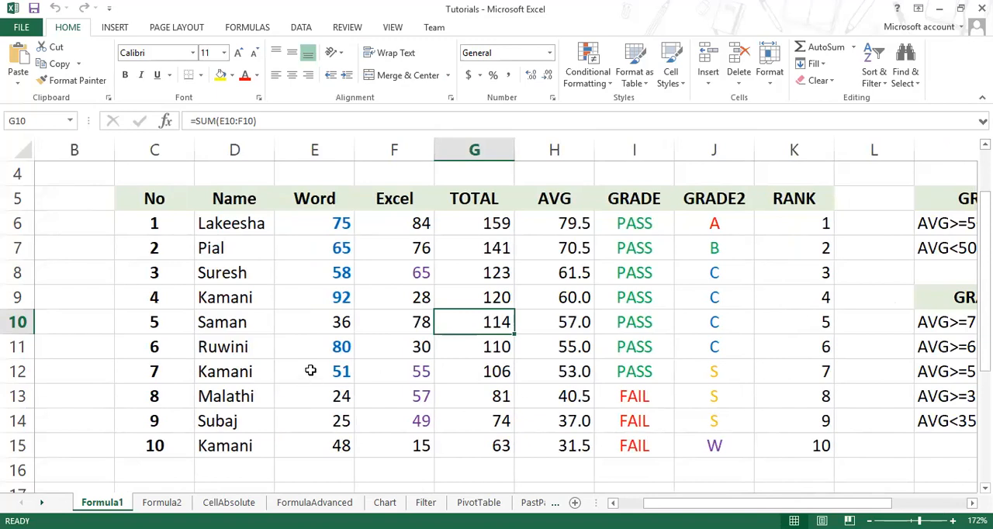
pyautogui.moveTo(217, 200); pyautogui.dragTo(229, 446)
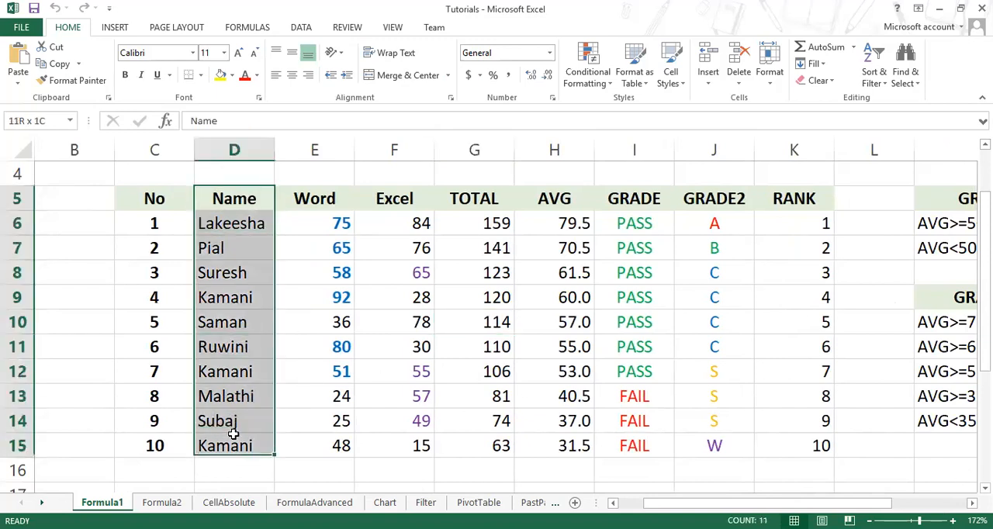
pyautogui.click(229, 446)
pyautogui.moveTo(490, 197); pyautogui.dragTo(482, 446)
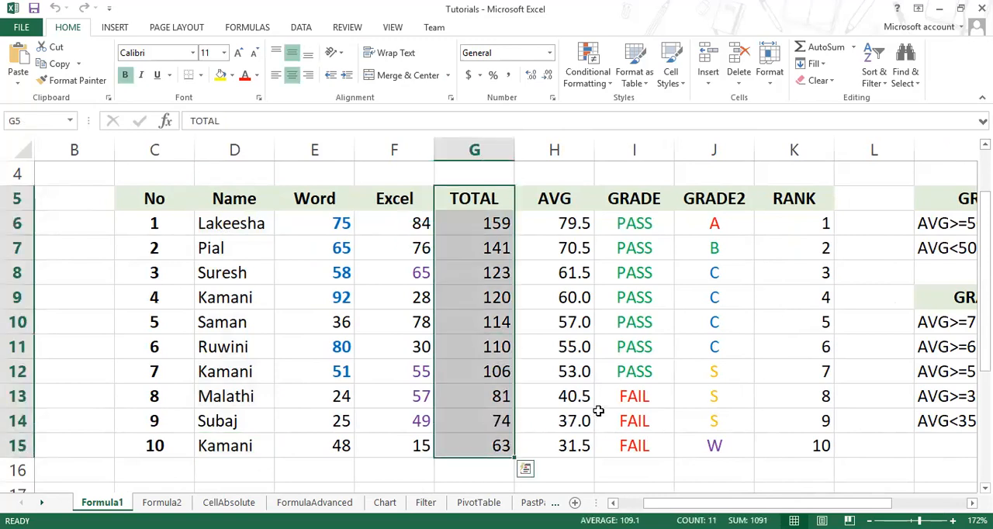
pyautogui.moveTo(228, 204); pyautogui.dragTo(231, 447)
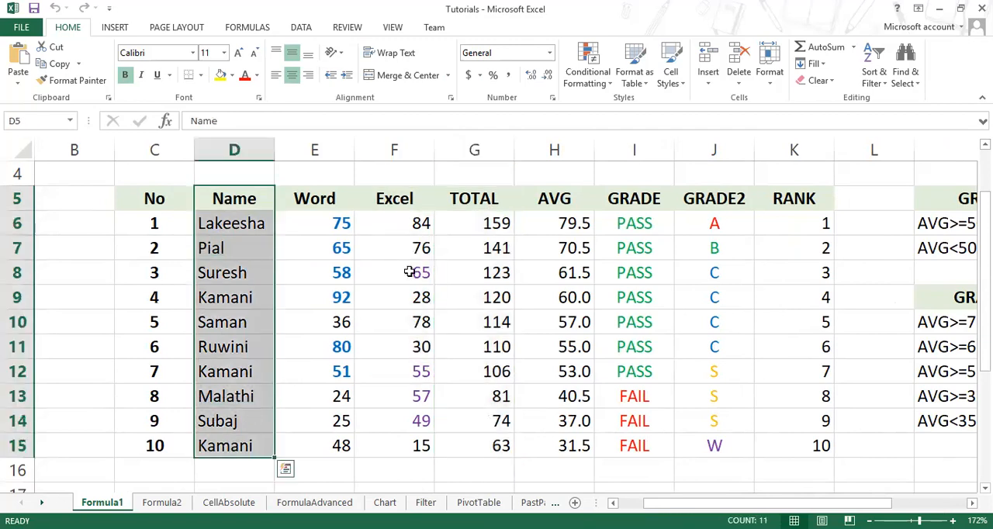
pyautogui.moveTo(465, 198); pyautogui.dragTo(474, 450)
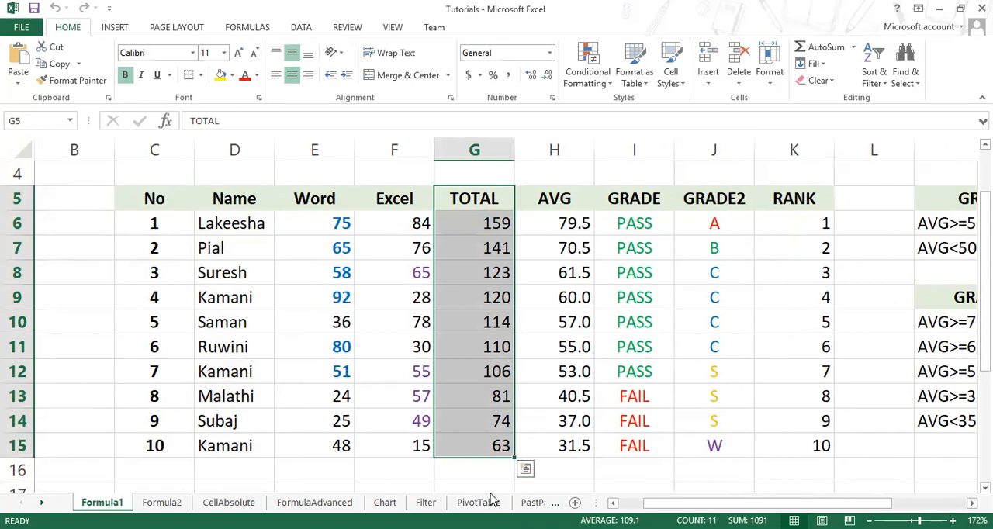
pyautogui.moveTo(234, 192); pyautogui.dragTo(245, 441)
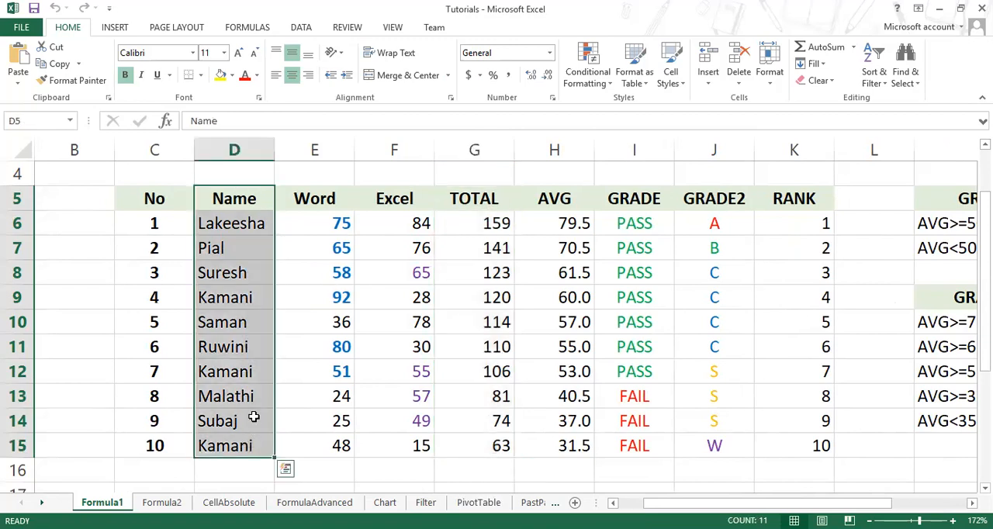
pyautogui.keyDown('ctrl'); pyautogui.moveTo(462, 198); pyautogui.dragTo(484, 443); pyautogui.keyUp('ctrl')
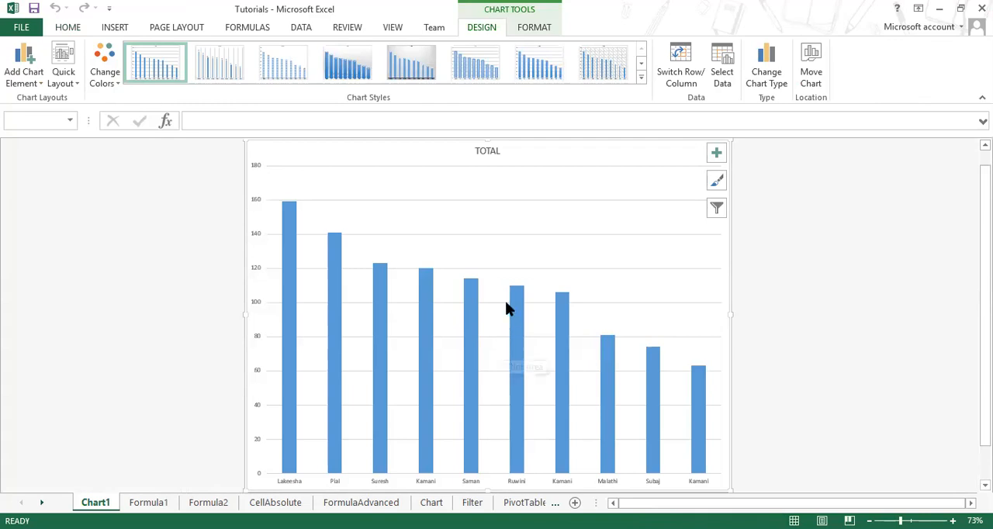
# Step: Go back to the Formula1 sheet and examine the source table, highlighting the values in the RANK column
pyautogui.click(148, 502)
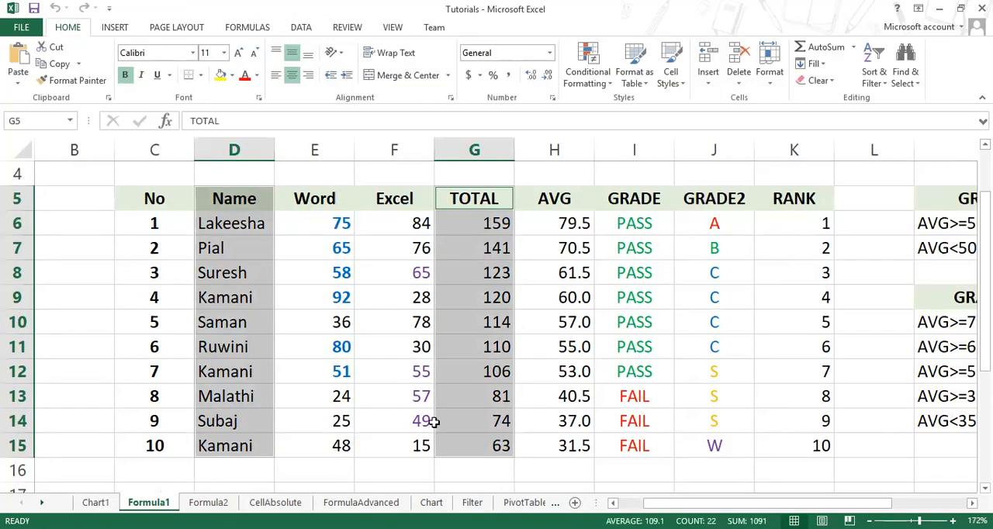
pyautogui.moveTo(800, 222); pyautogui.dragTo(802, 470)
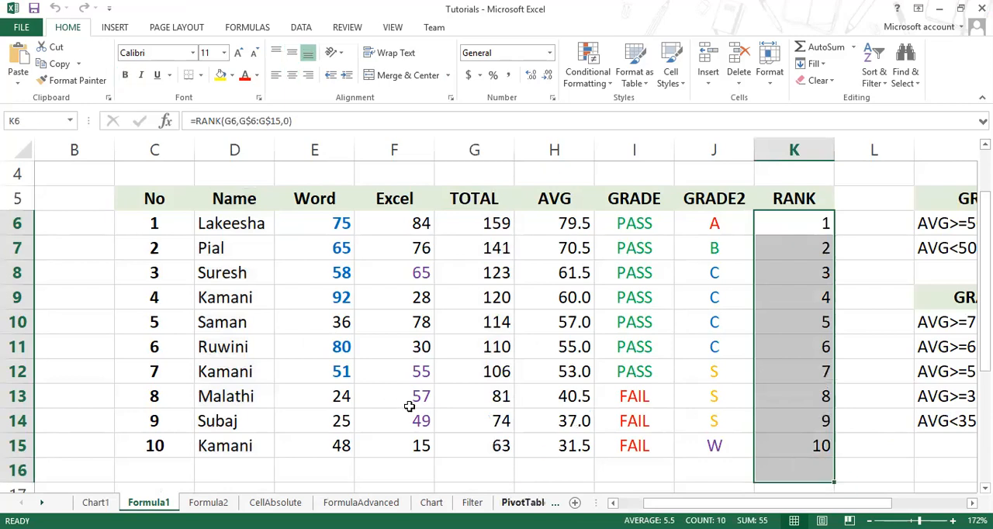
# Step: Delete the Chart1 chart sheet from the workbook
pyautogui.click(96, 501)
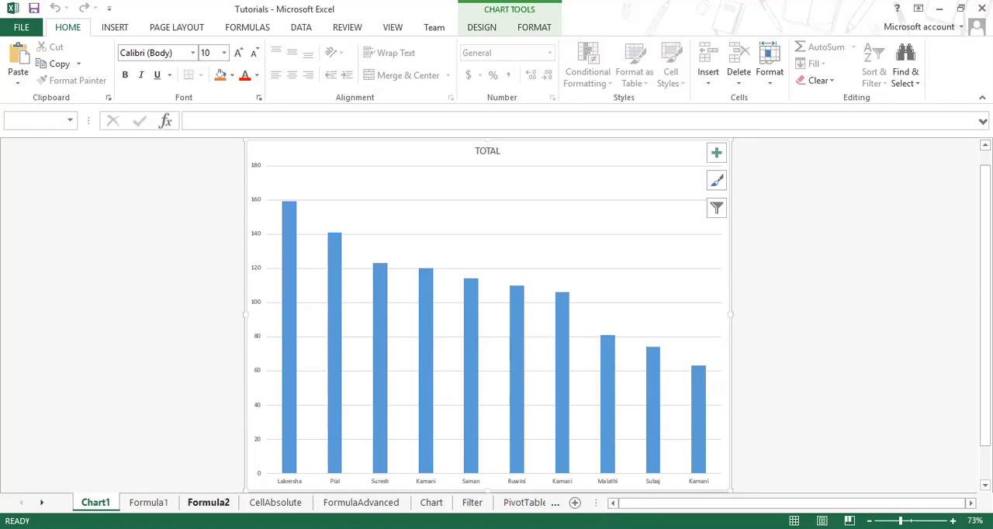
pyautogui.rightClick(81, 503)
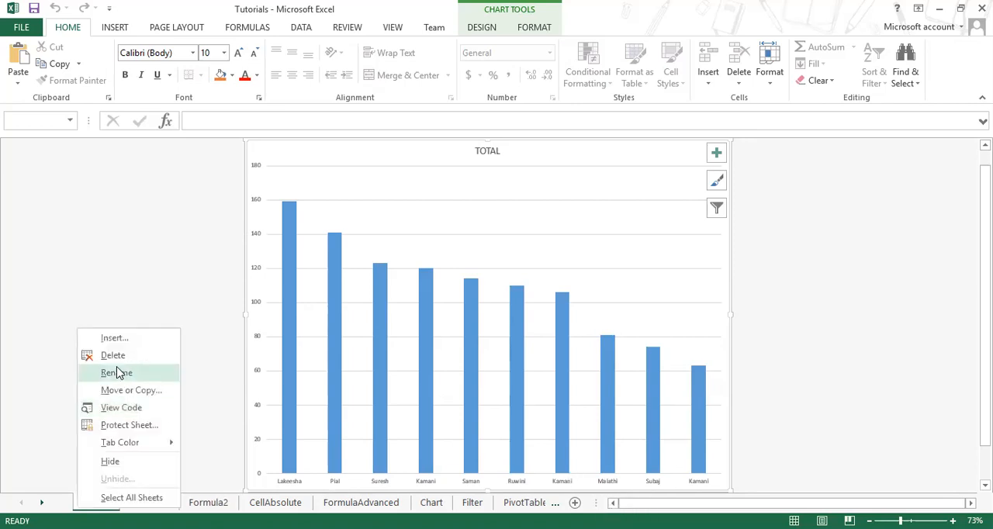
pyautogui.click(475, 306)
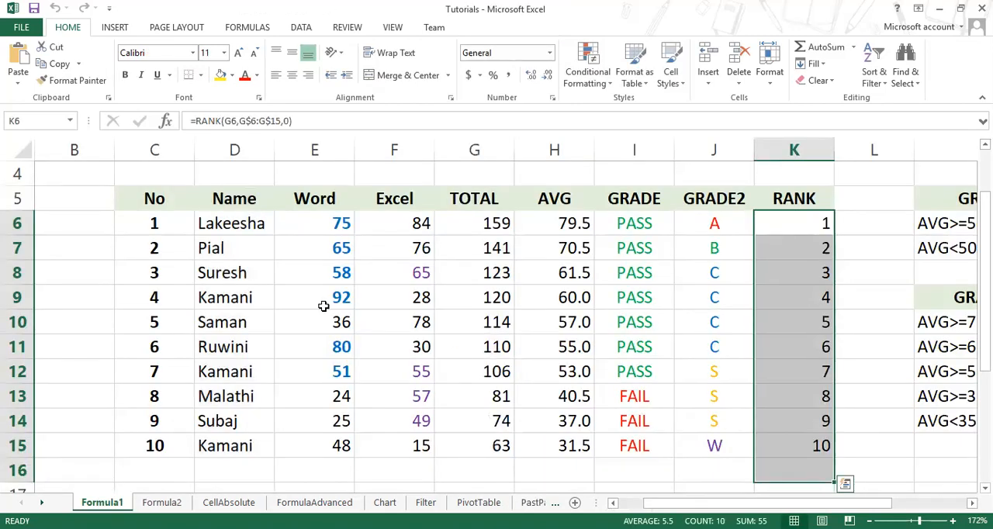
# Step: Select the Name, Word and Excel columns with their headers, D5:F15, on the Formula1 sheet
pyautogui.click(321, 307)
pyautogui.moveTo(223, 198); pyautogui.dragTo(397, 448)
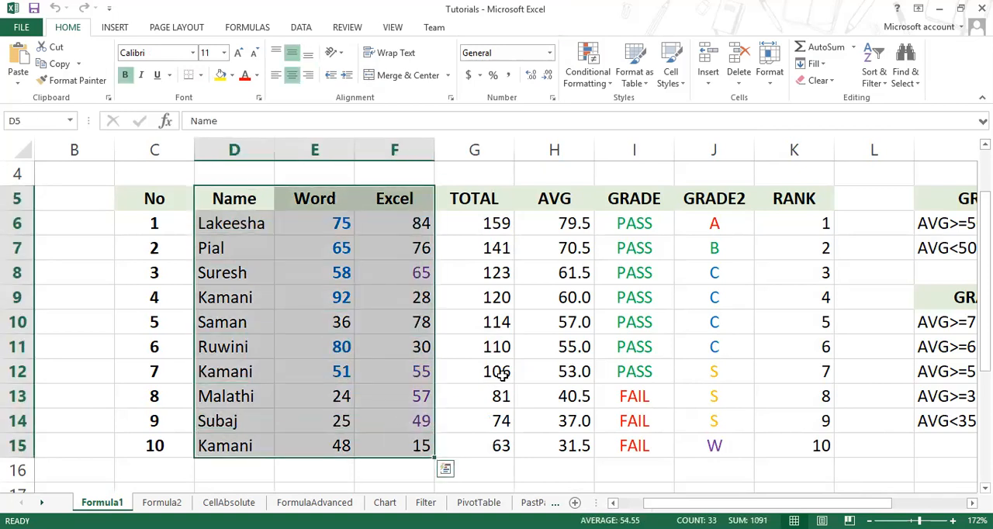
# Step: Try a 3-D pie chart of the selected names and marks, and undo its insertion
pyautogui.click(120, 27)
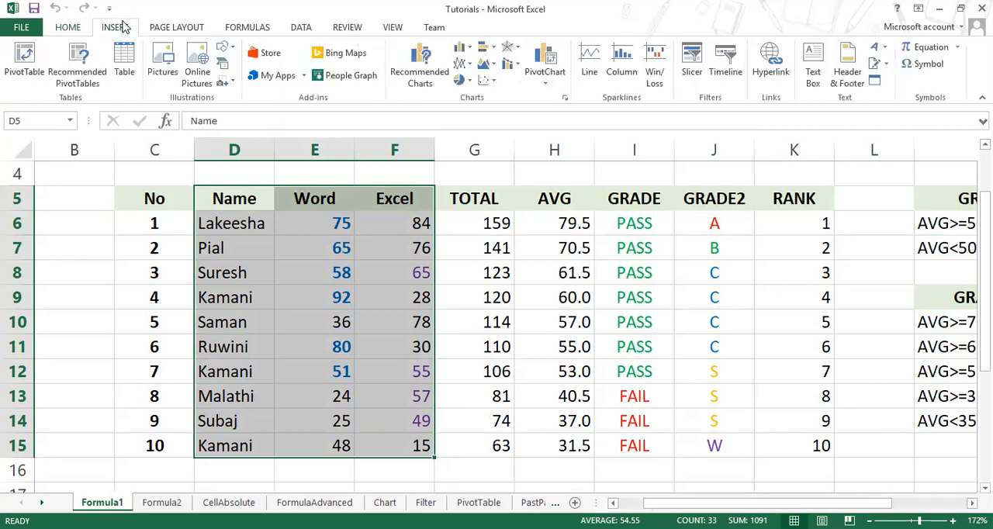
pyautogui.click(463, 49)
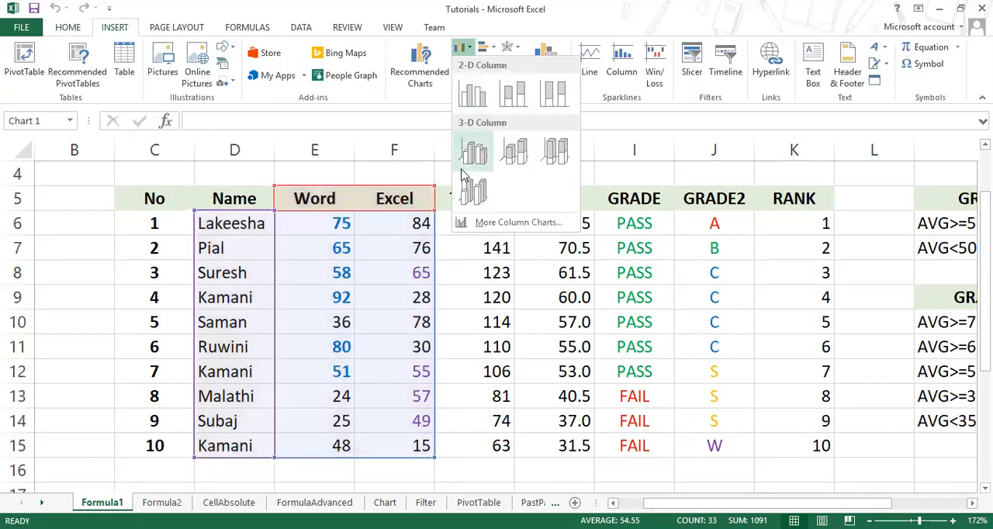
pyautogui.click(529, 6)
pyautogui.click(466, 81)
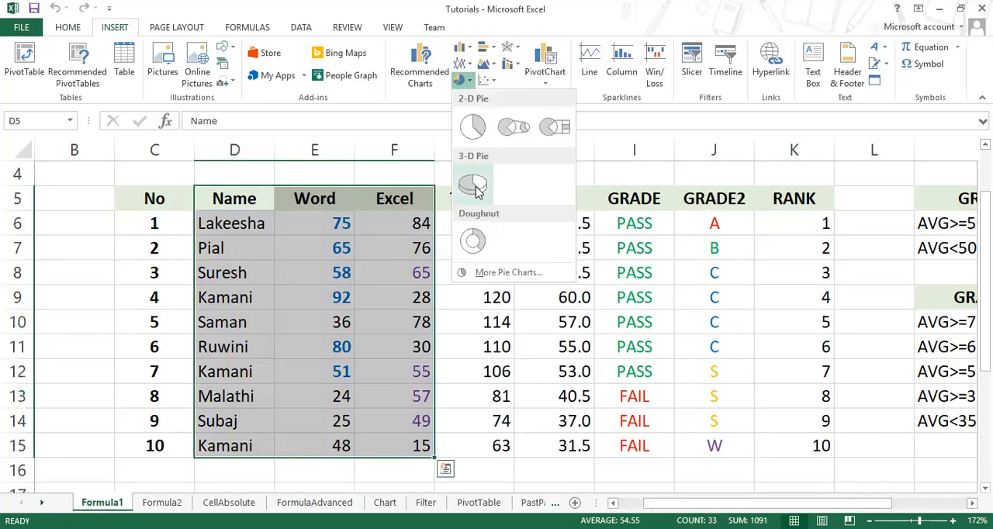
pyautogui.click(474, 186)
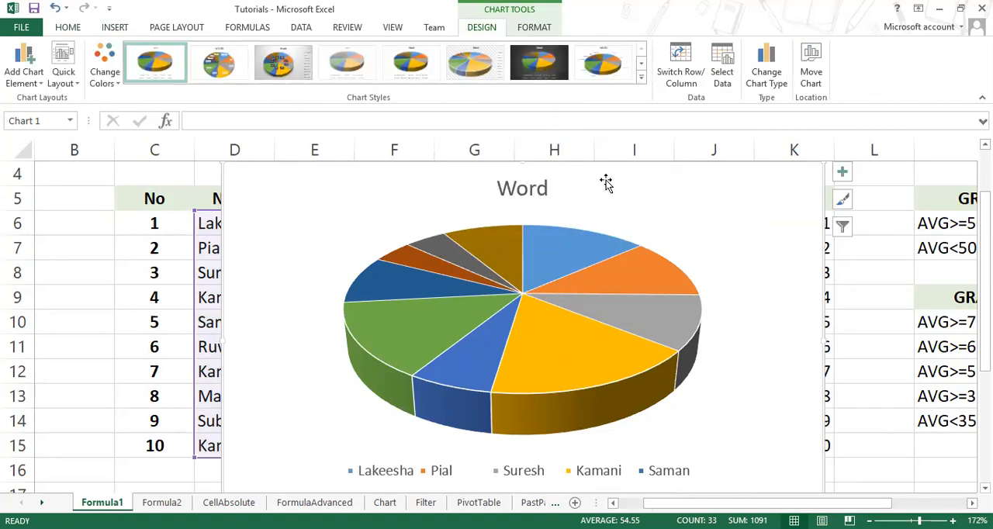
pyautogui.hotkey('ctrl', 'z')
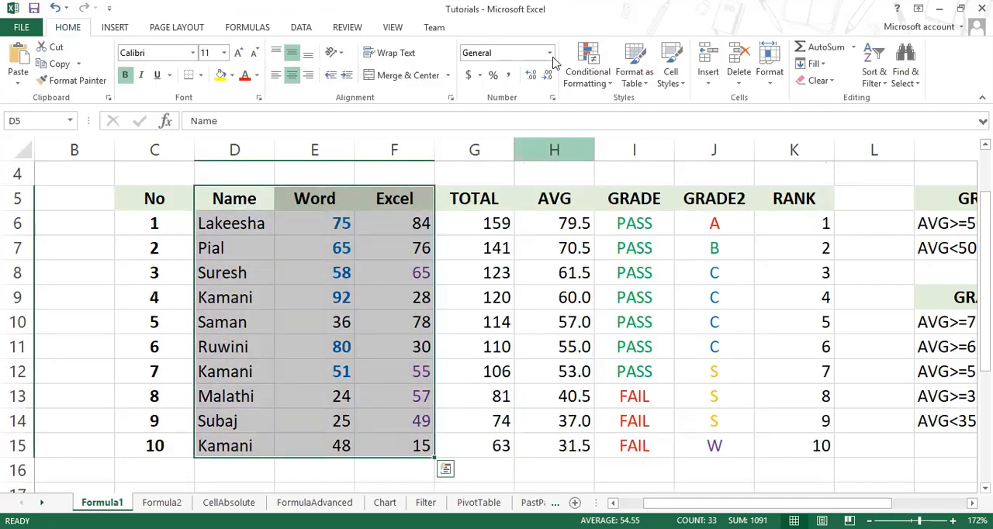
# Step: Insert a 2-D clustered bar chart of the names with their Word and Excel marks and move it to uncover the Name column
pyautogui.click(118, 28)
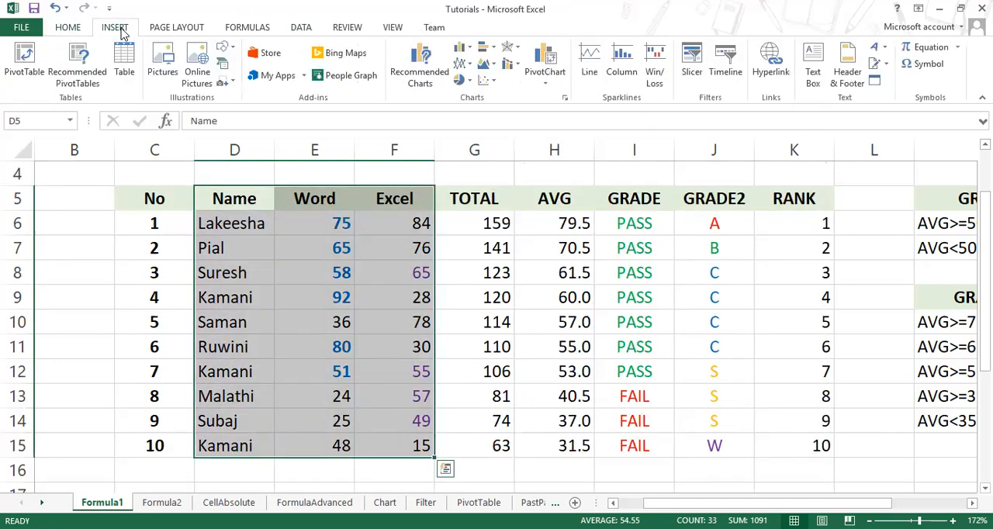
pyautogui.click(460, 47)
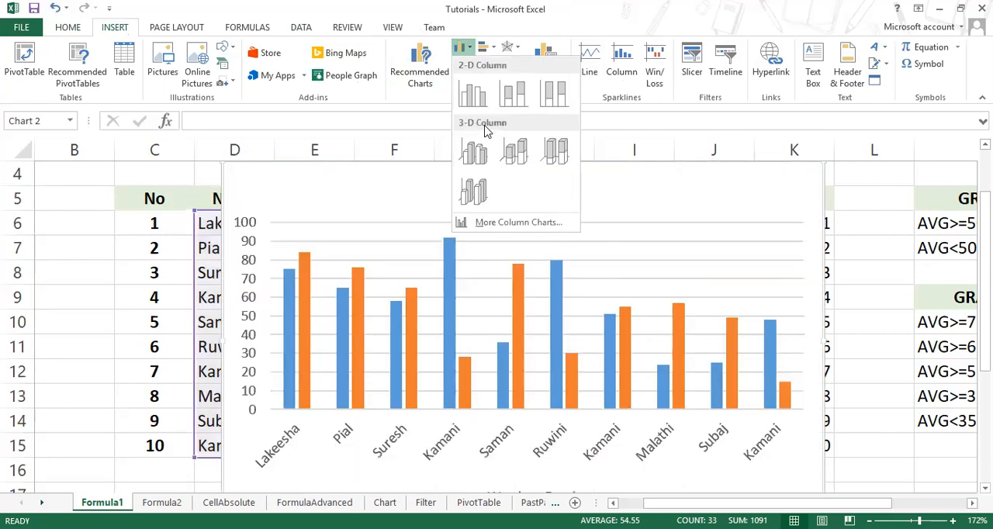
pyautogui.click(542, 3)
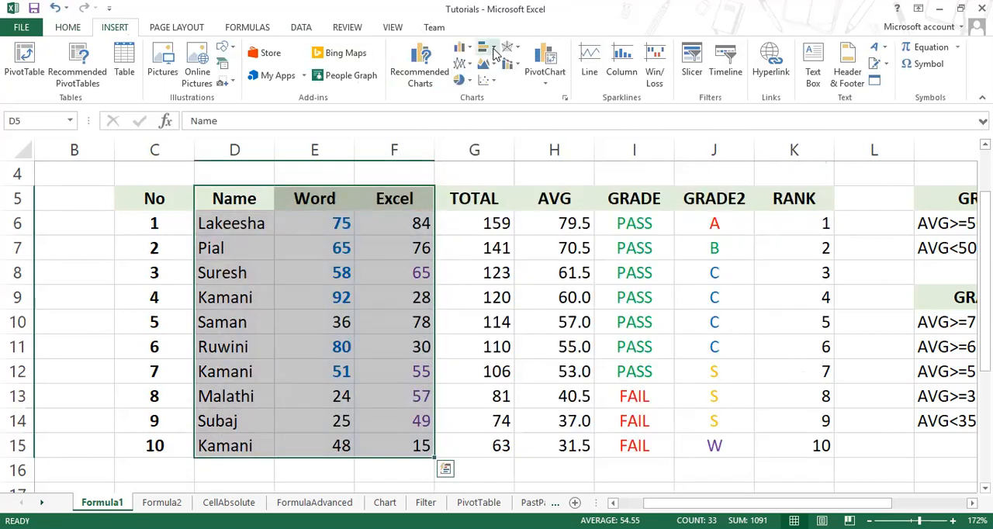
pyautogui.click(491, 48)
pyautogui.click(491, 101)
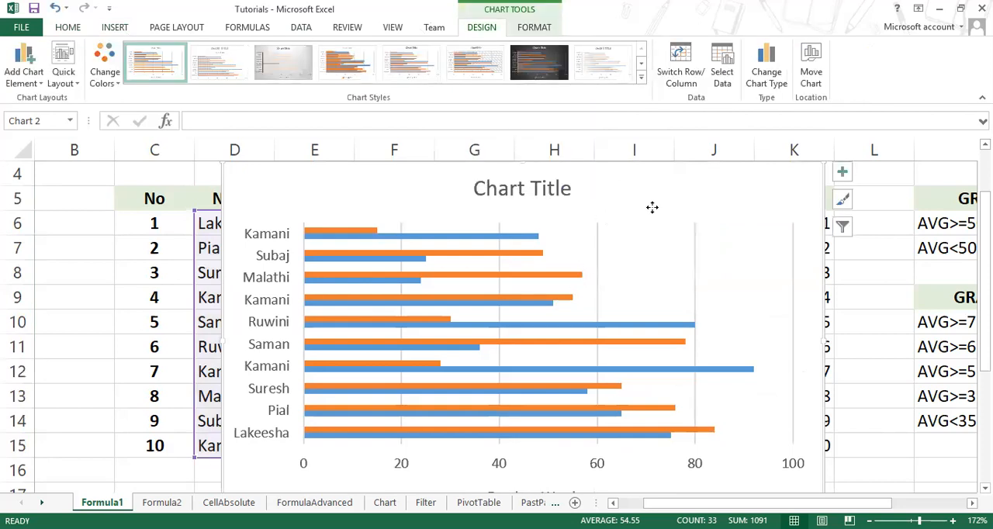
pyautogui.moveTo(596, 269); pyautogui.dragTo(662, 313)
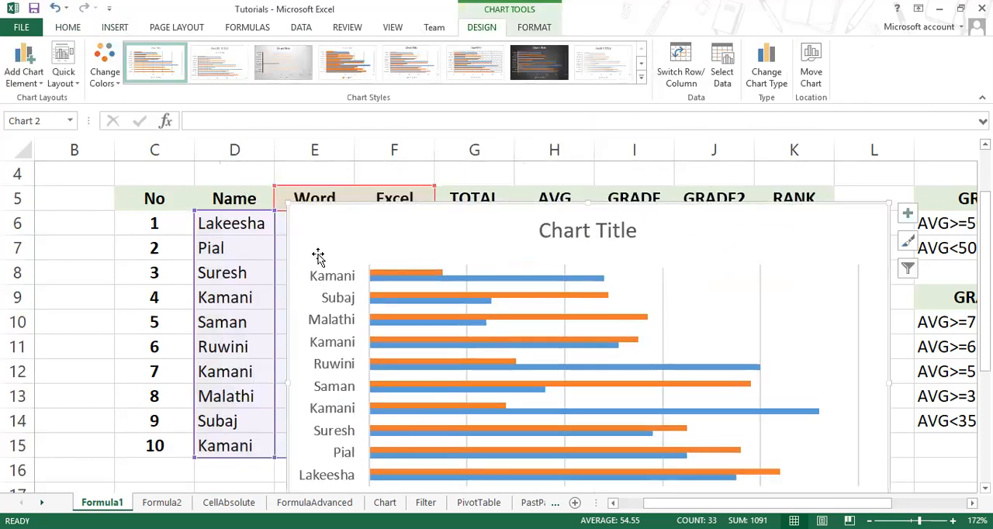
# Step: Compare the bar chart's name order and bars with the source table, shifting the chart aside to uncover the Word column
pyautogui.scroll(-1, 320, 481)
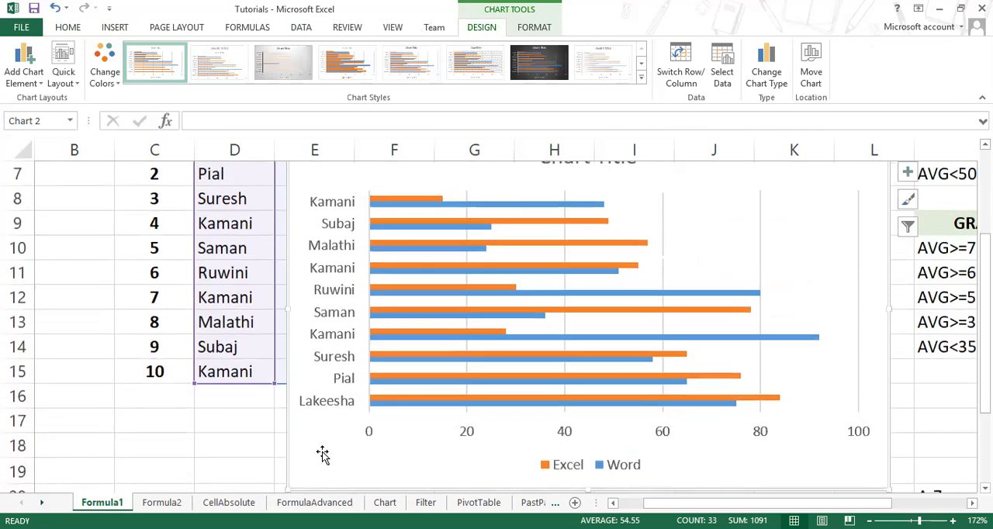
pyautogui.scroll(1, 330, 419)
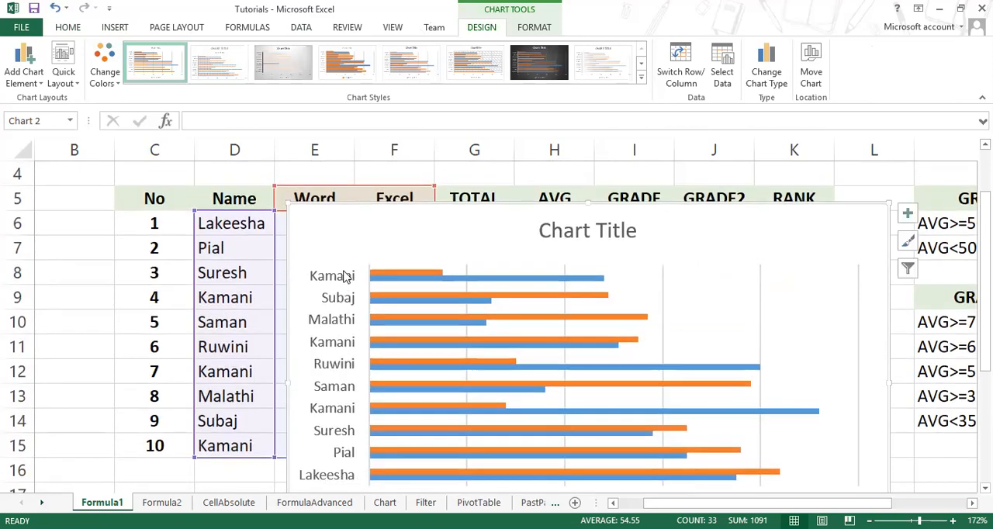
pyautogui.click(345, 280)
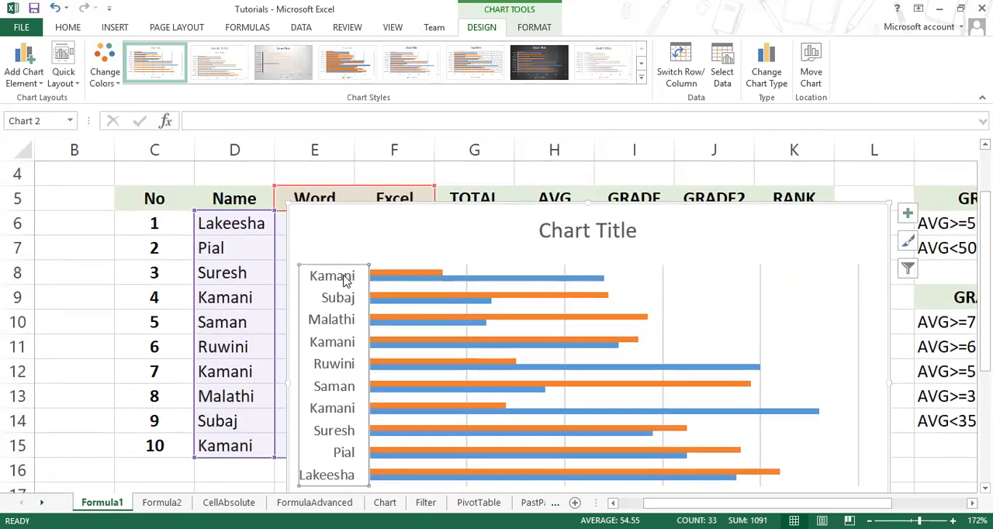
pyautogui.click(242, 448)
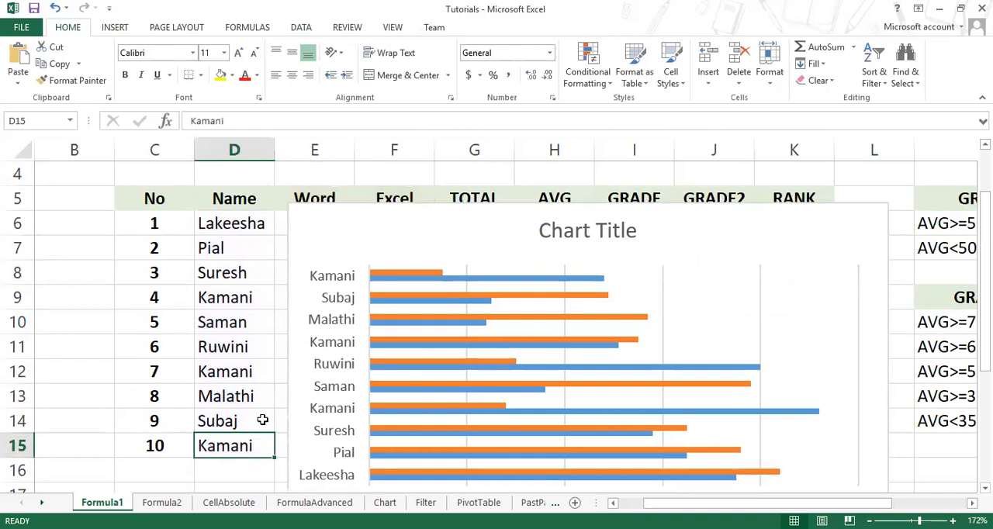
pyautogui.scroll(1, 455, 164)
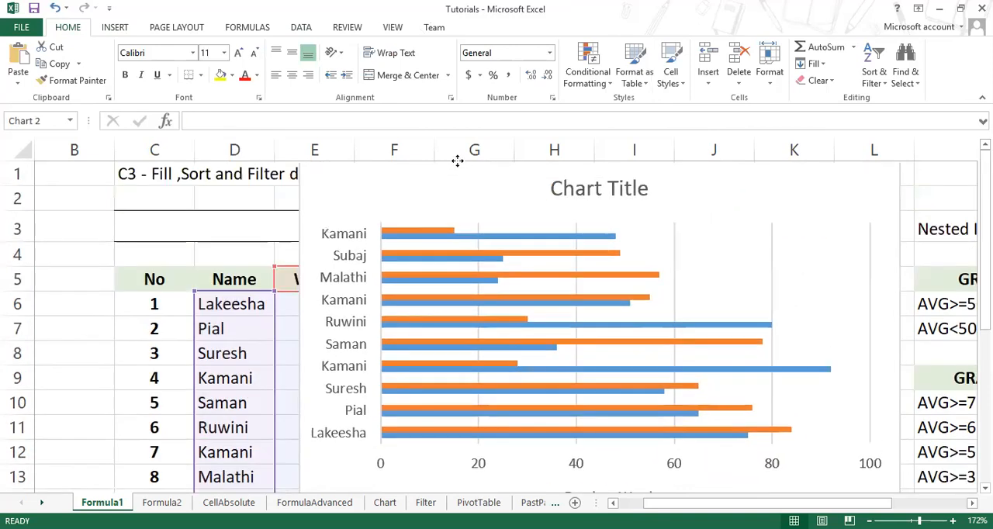
pyautogui.moveTo(468, 171); pyautogui.dragTo(535, 172)
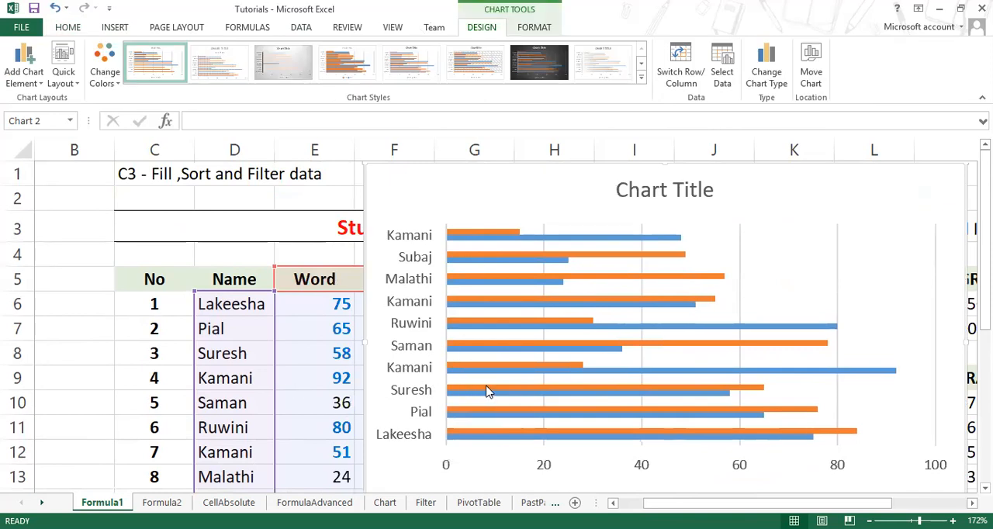
pyautogui.click(300, 371)
pyautogui.click(233, 353)
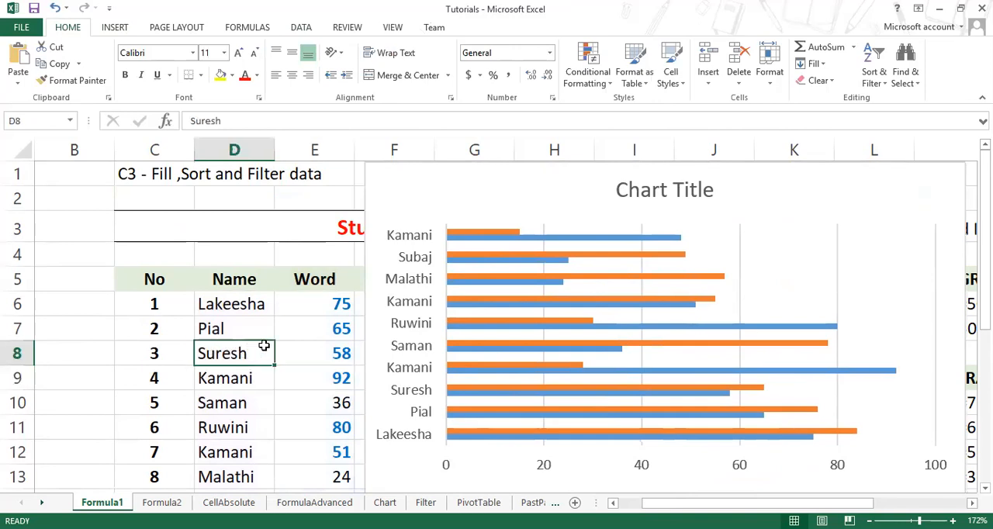
pyautogui.click(308, 352)
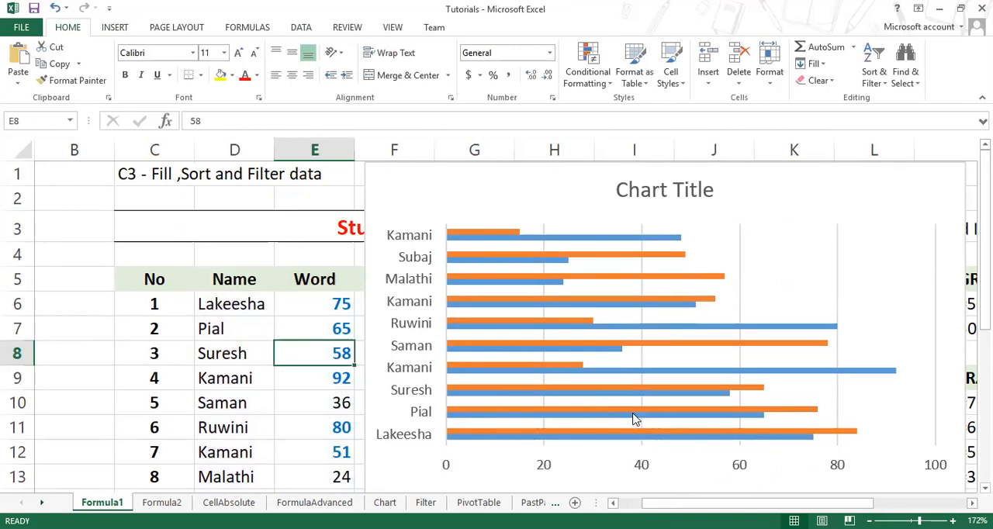
# Step: Move the bar chart beside the Name column and change it to a clustered column chart with Word and Excel as the series
pyautogui.click(745, 188)
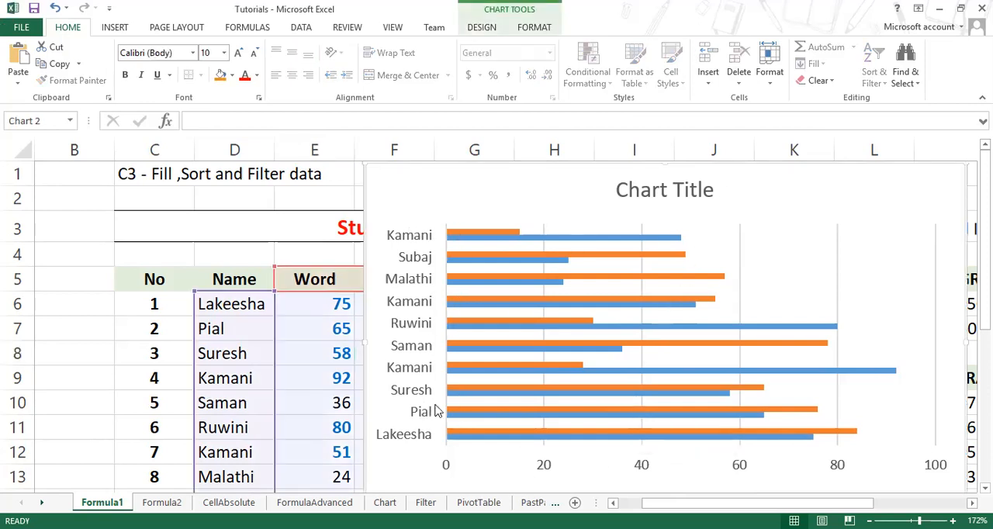
pyautogui.moveTo(778, 184); pyautogui.dragTo(689, 192)
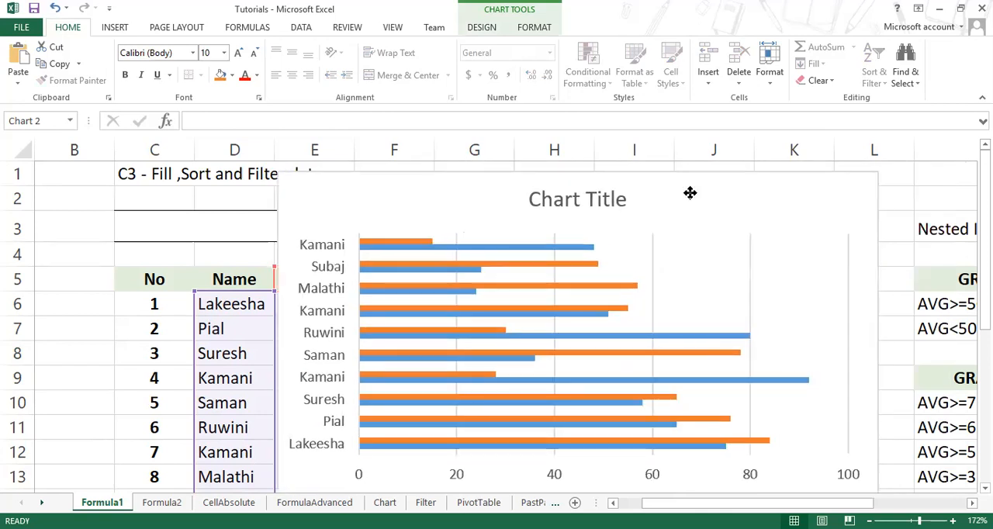
pyautogui.click(494, 27)
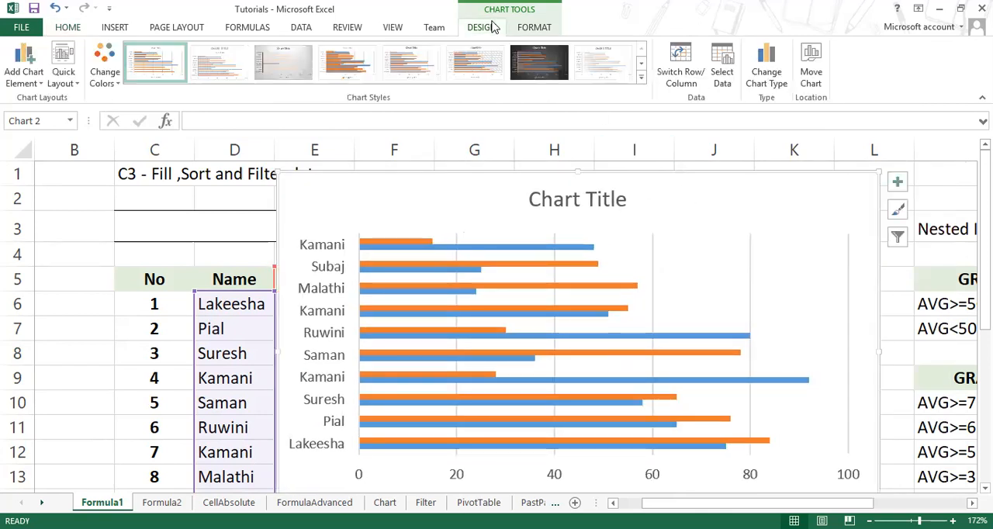
pyautogui.click(772, 72)
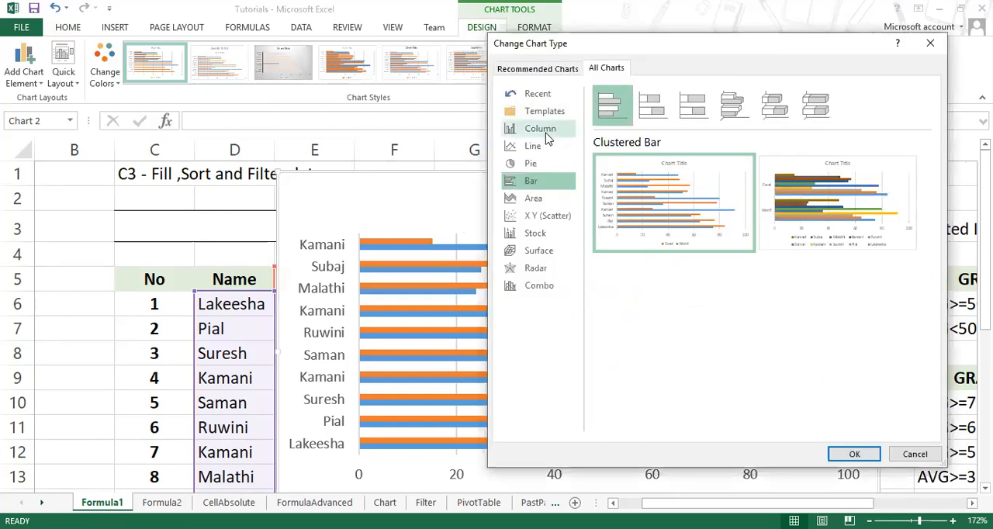
pyautogui.click(546, 134)
pyautogui.moveTo(819, 232)
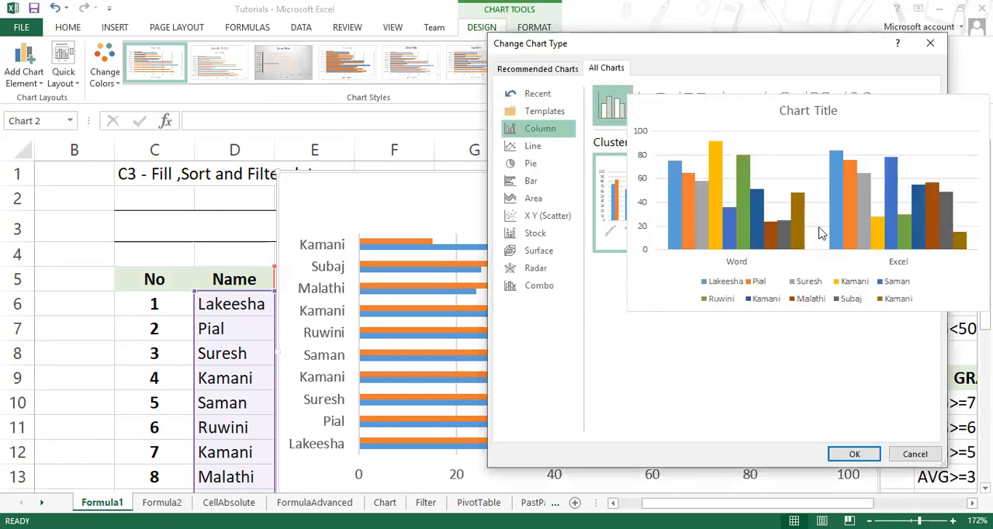
pyautogui.click(859, 231)
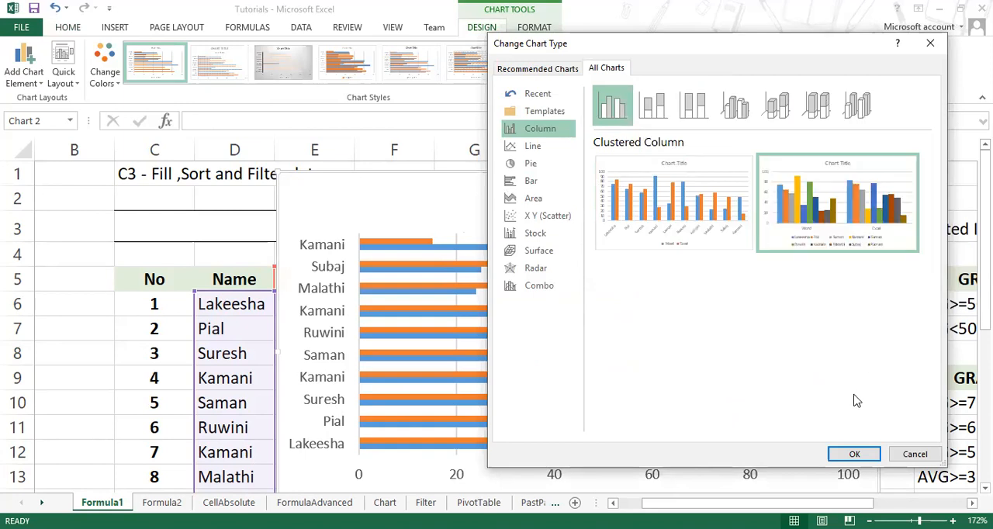
pyautogui.click(704, 215)
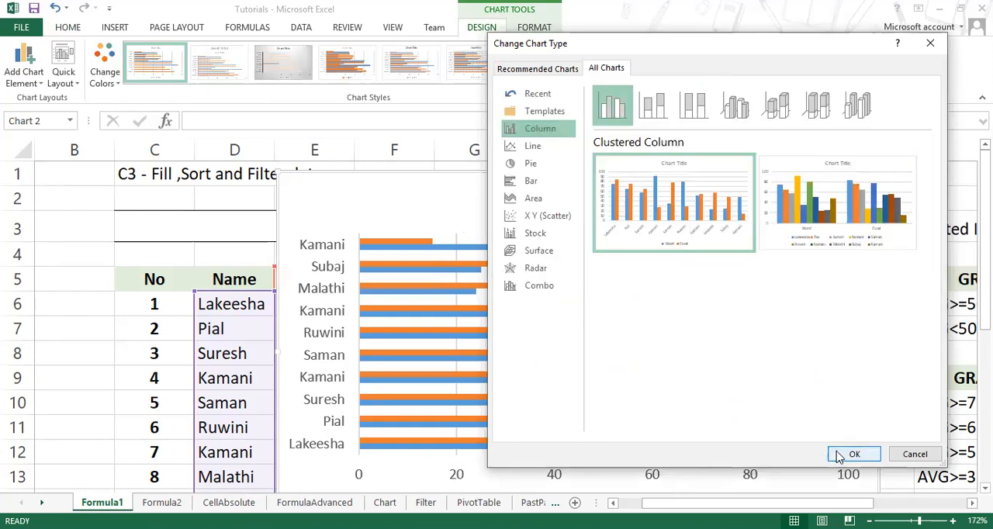
pyautogui.click(852, 452)
# Step: Examine the column chart's name axis, zoom the sheet out to 100%, and enlarge the chart to cover about E1:O19
pyautogui.scroll(-2, 630, 278)
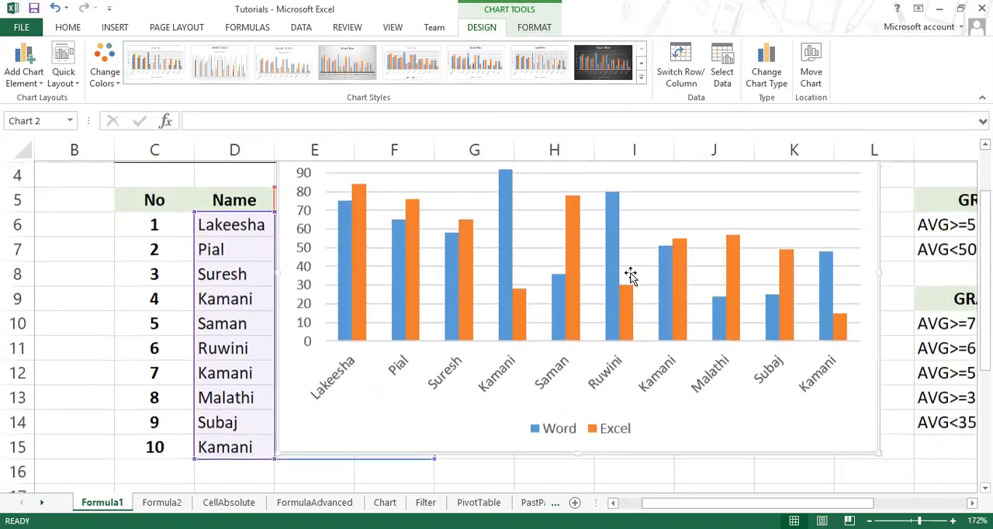
pyautogui.scroll(2, 628, 277)
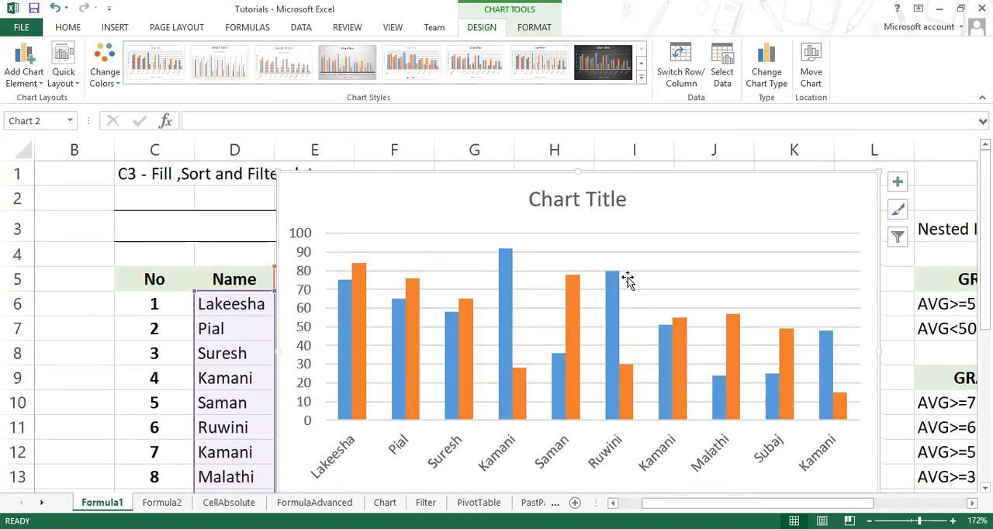
pyautogui.scroll(-1, 489, 355)
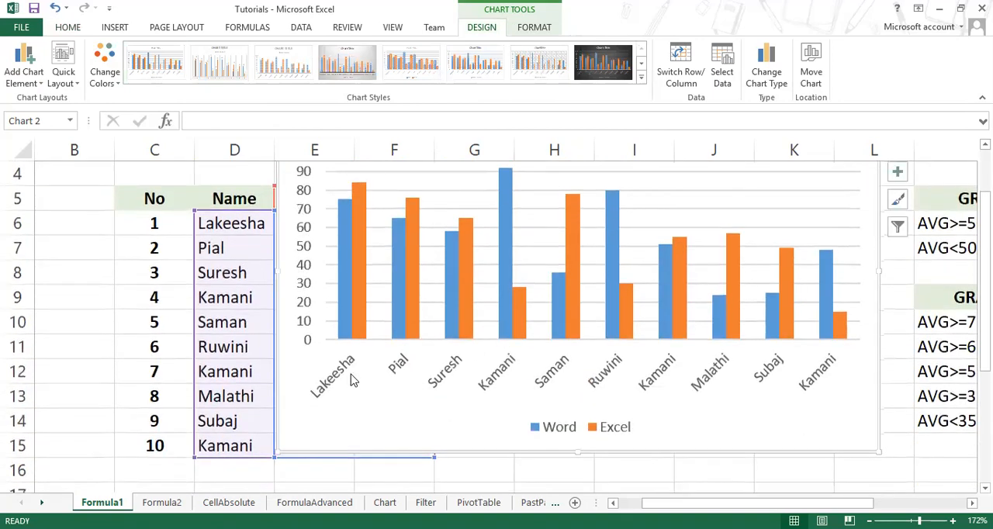
pyautogui.click(342, 378)
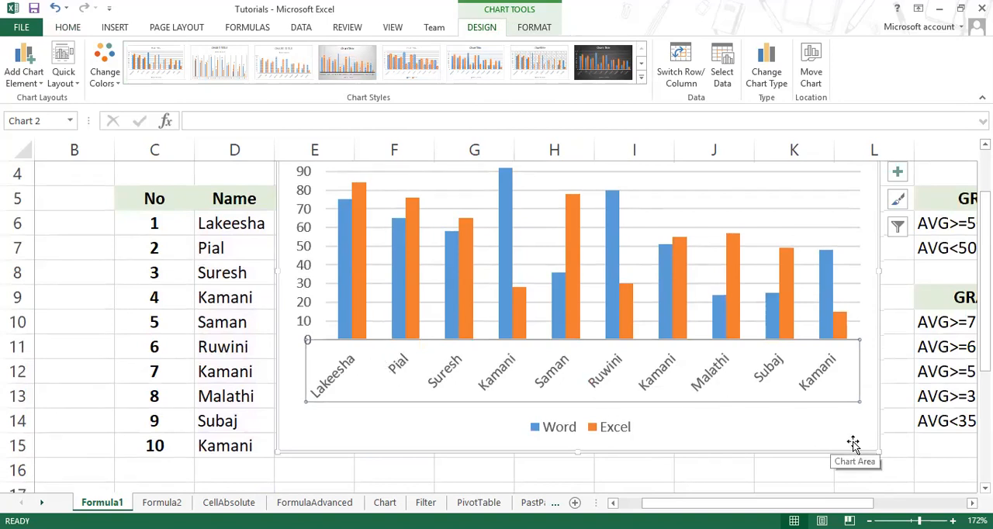
pyautogui.keyDown('ctrl'); pyautogui.scroll(-5, 853, 441); pyautogui.keyUp('ctrl')
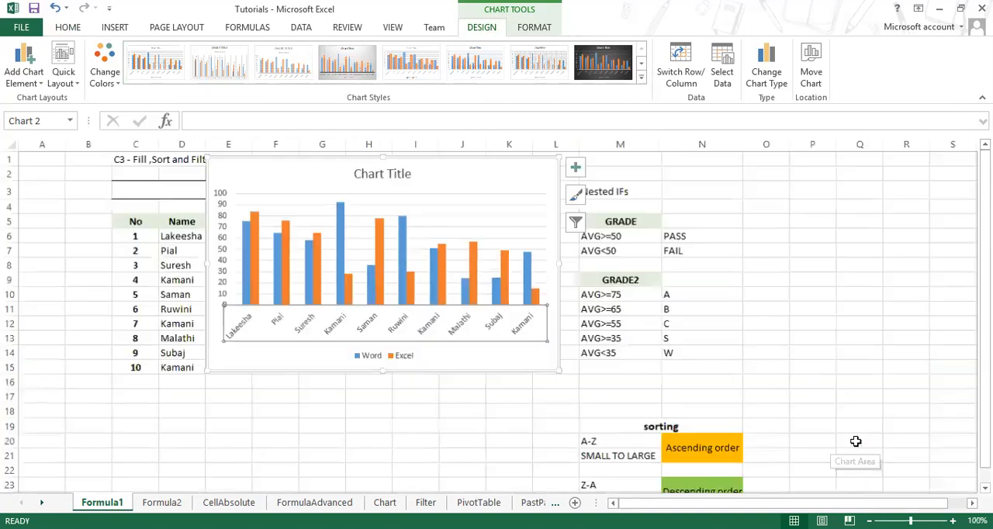
pyautogui.moveTo(556, 371); pyautogui.dragTo(791, 431)
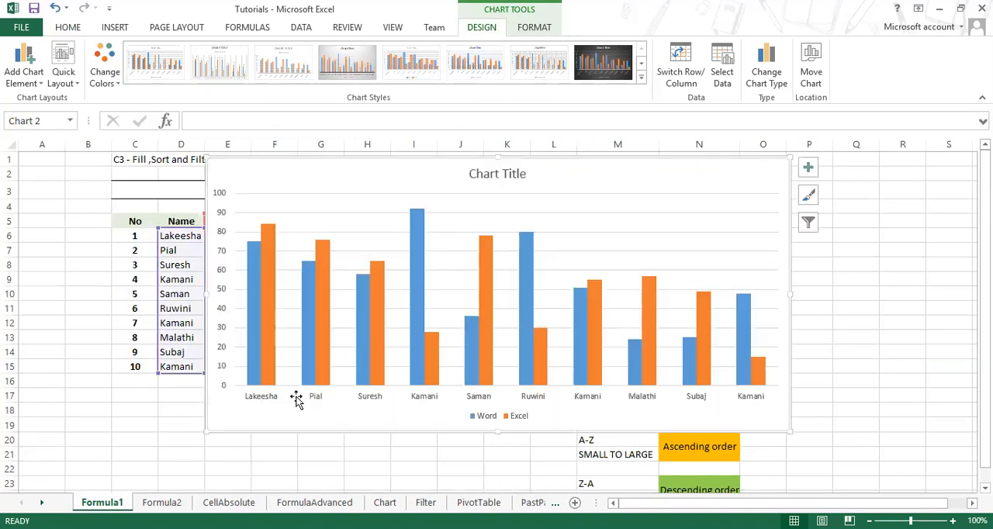
# Step: Resize the column chart repeatedly to compare its name-axis labels, ending at about 3.25" high by 4.98" wide
pyautogui.moveTo(789, 429); pyautogui.dragTo(571, 386)
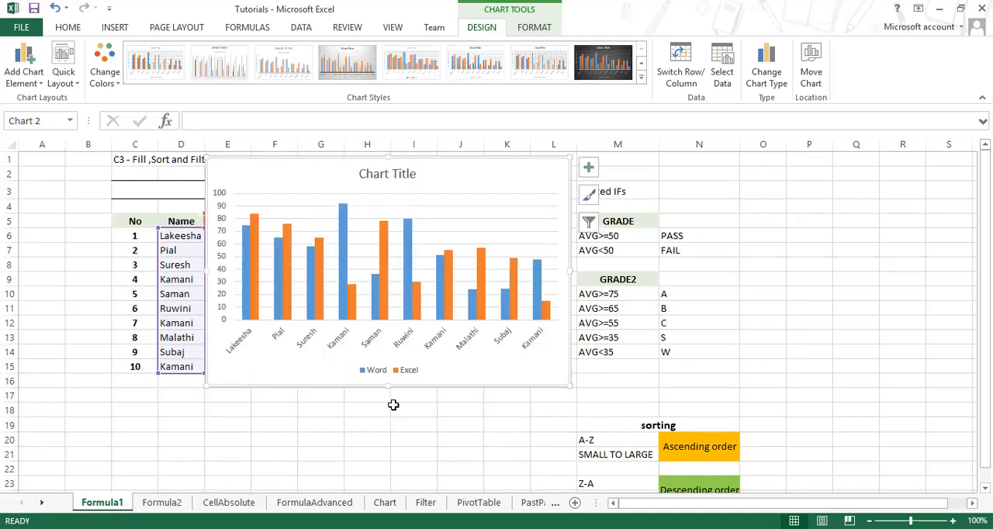
pyautogui.click(239, 345)
pyautogui.click(543, 31)
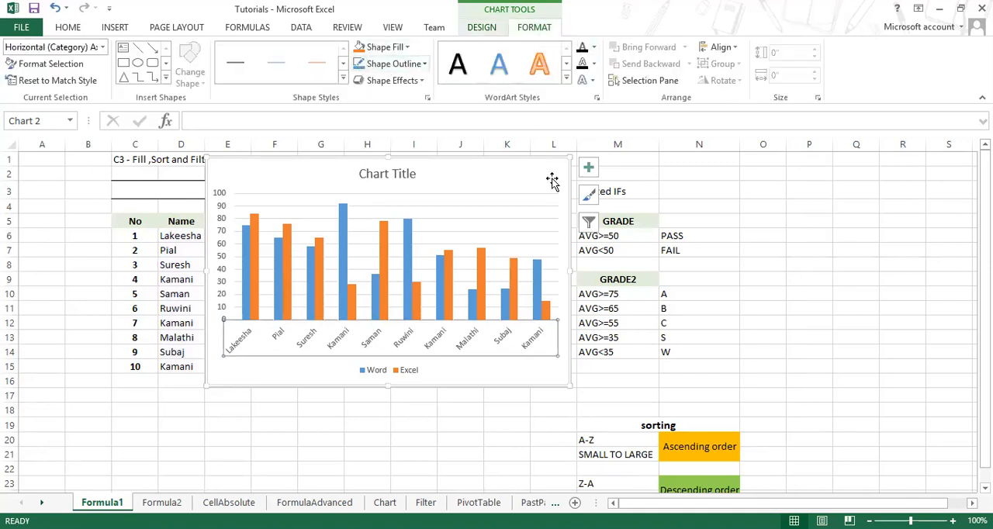
pyautogui.click(573, 383)
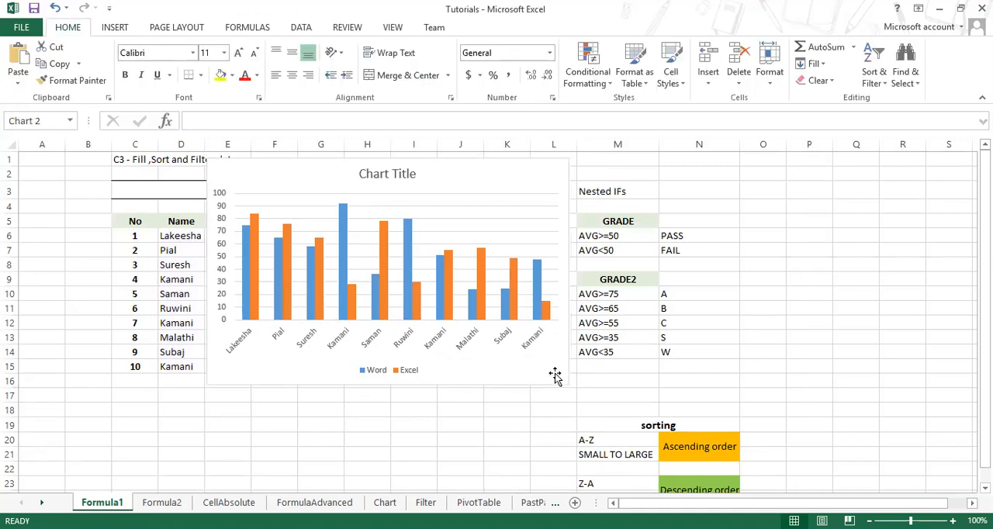
pyautogui.click(570, 384)
pyautogui.moveTo(578, 388); pyautogui.dragTo(609, 375)
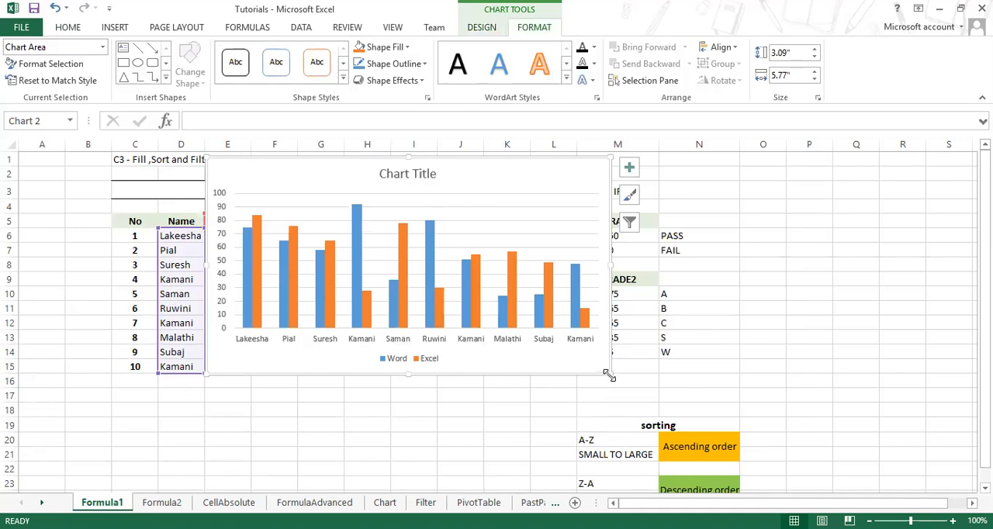
pyautogui.moveTo(603, 374); pyautogui.dragTo(564, 384)
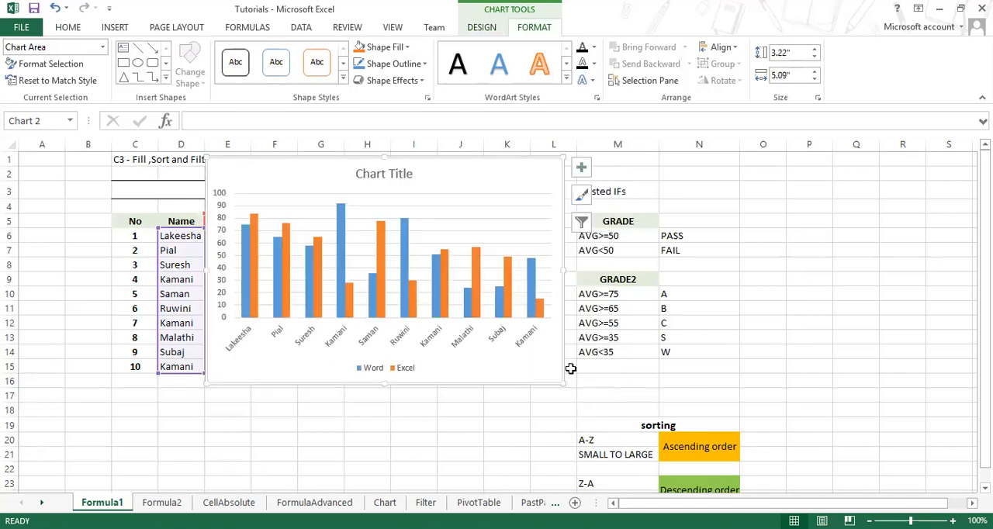
pyautogui.moveTo(564, 383); pyautogui.dragTo(554, 400)
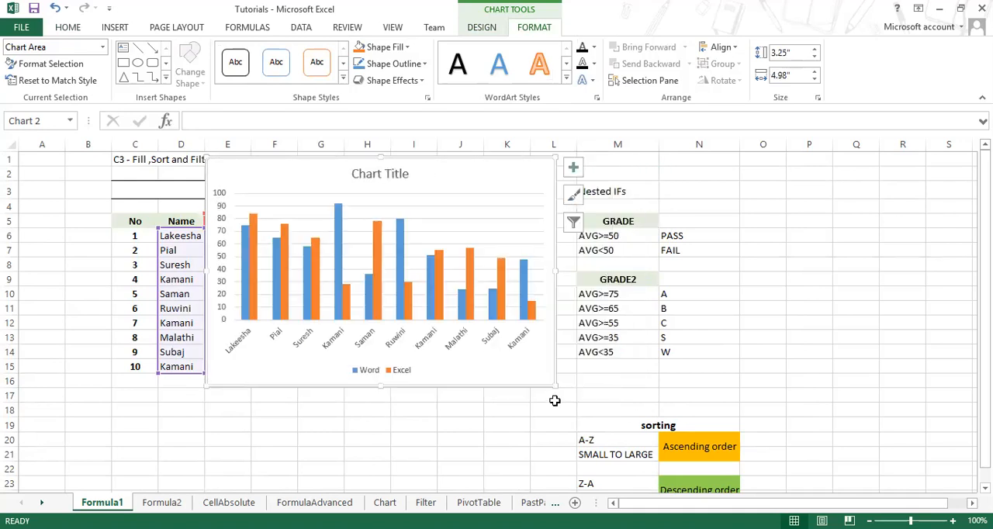
# Step: Move the column chart off the results table and back over its AVG column, resizing it to about 3.4" by 5.19"
pyautogui.moveTo(494, 160); pyautogui.dragTo(574, 198)
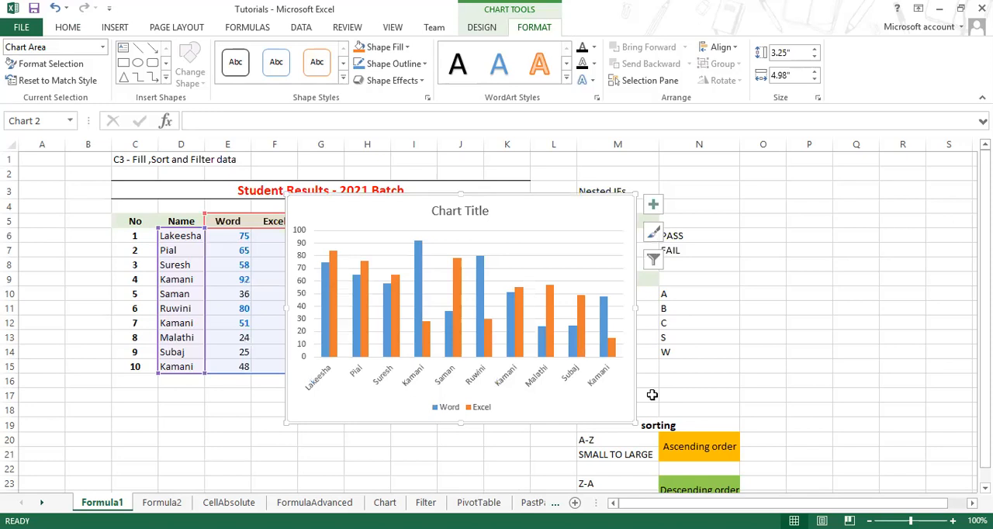
pyautogui.moveTo(635, 423)
pyautogui.mouseDown()
pyautogui.moveTo(615, 418)
pyautogui.moveTo(628, 425)
pyautogui.mouseUp()
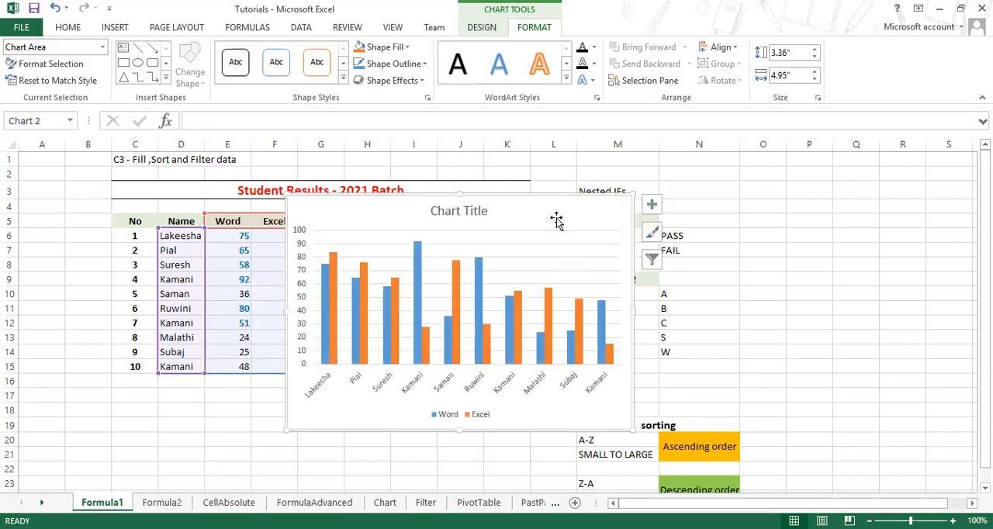
pyautogui.moveTo(550, 212); pyautogui.dragTo(827, 191)
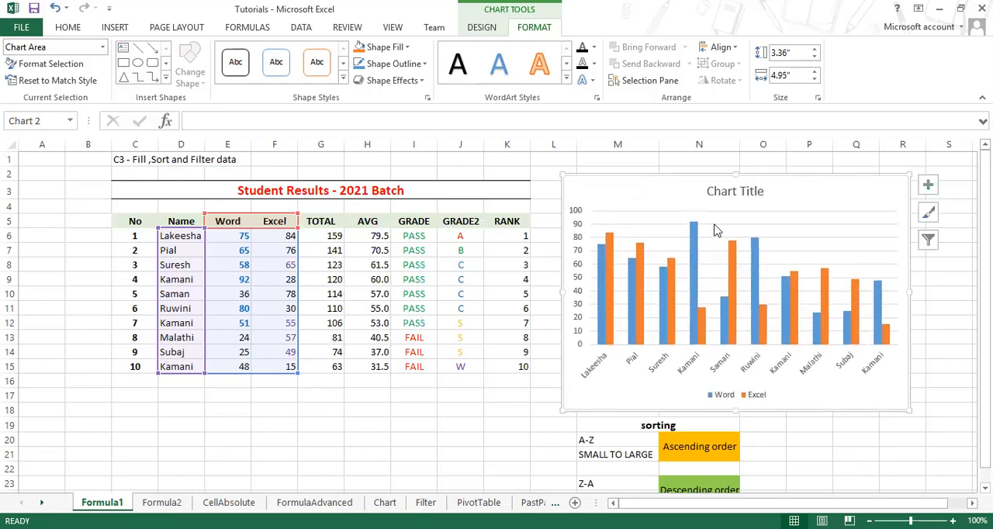
pyautogui.moveTo(802, 197); pyautogui.dragTo(609, 217)
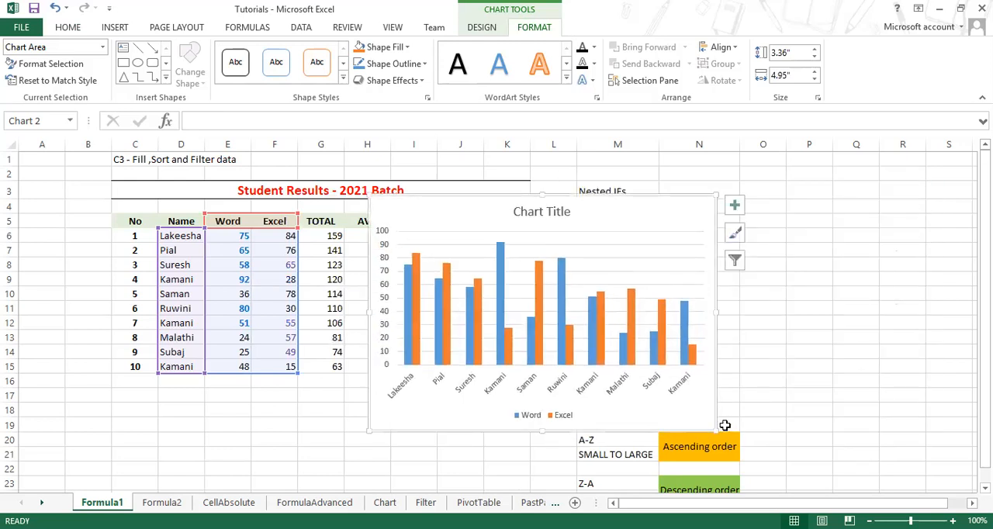
pyautogui.moveTo(715, 430); pyautogui.dragTo(792, 435)
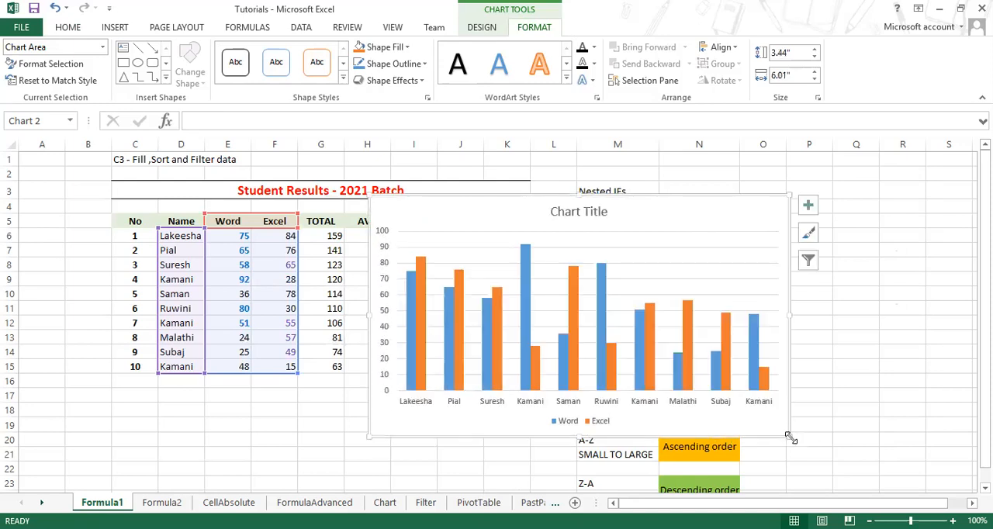
pyautogui.click(720, 404)
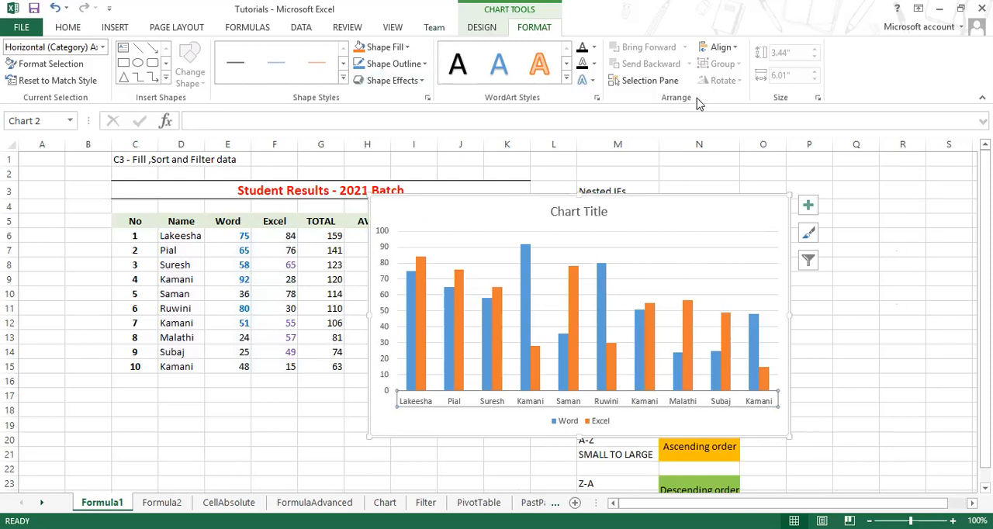
pyautogui.click(778, 431)
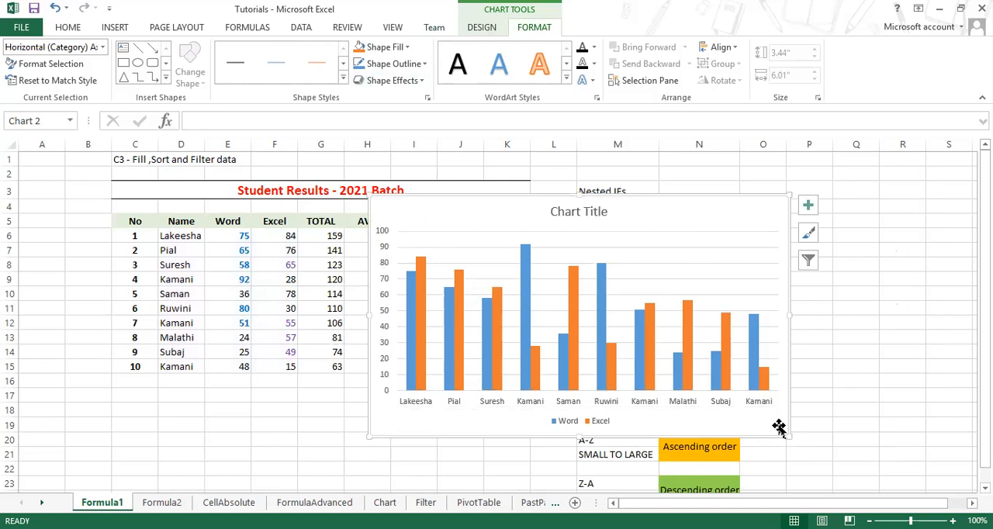
pyautogui.moveTo(790, 437); pyautogui.dragTo(733, 432)
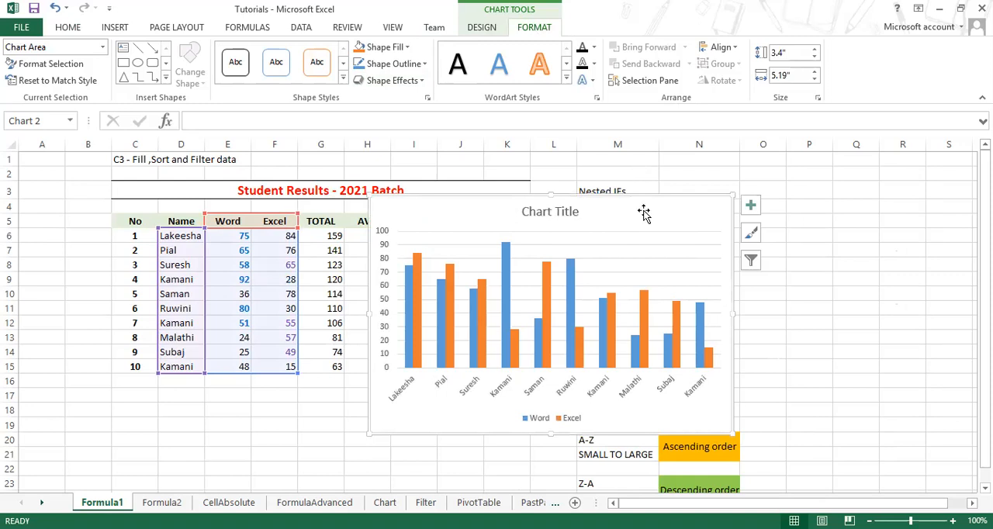
# Step: Delete the column chart and switch to the Chart sheet with the survey questions
pyautogui.press('Delete')
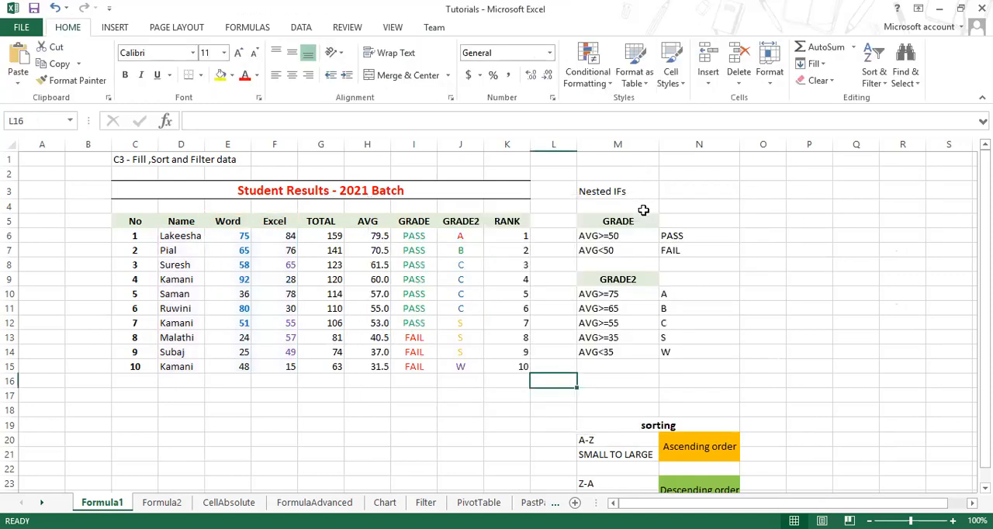
pyautogui.click(163, 502)
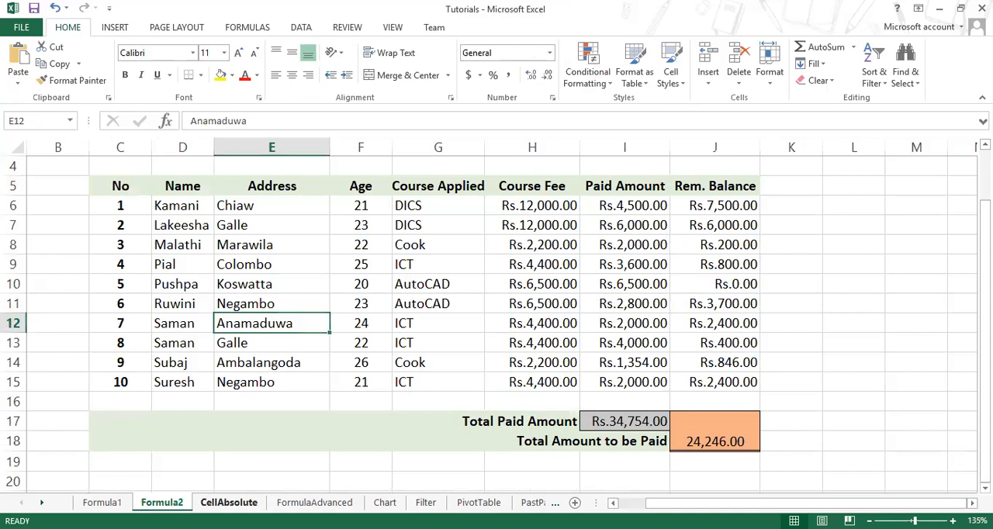
pyautogui.click(228, 501)
pyautogui.click(314, 502)
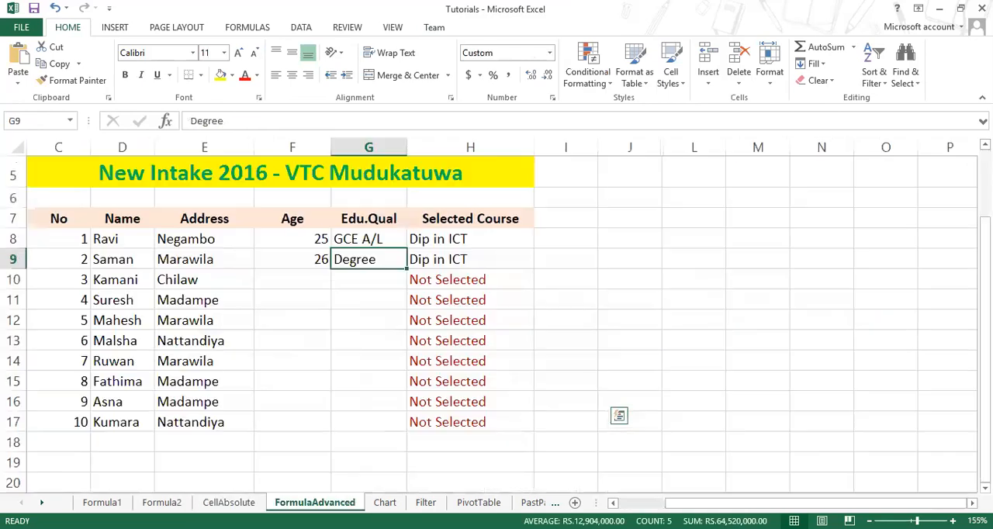
pyautogui.click(384, 502)
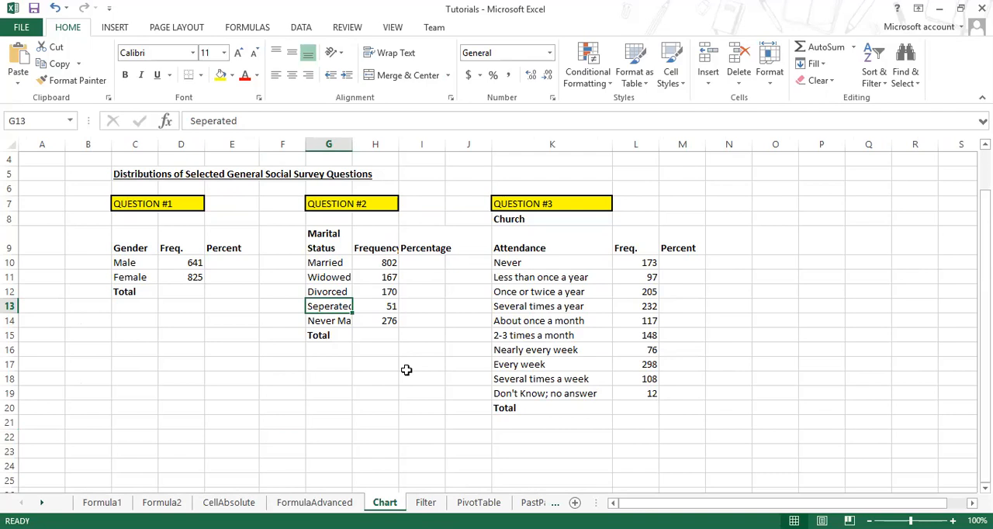
# Step: Zoom the sheet to fit the three survey tables in C5:M20
pyautogui.moveTo(146, 172); pyautogui.dragTo(679, 406)
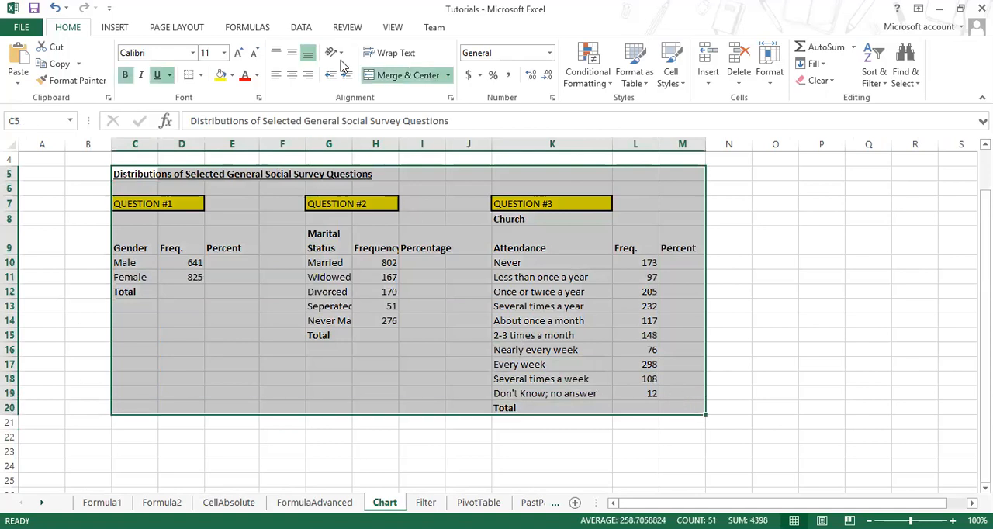
pyautogui.click(393, 28)
pyautogui.click(360, 72)
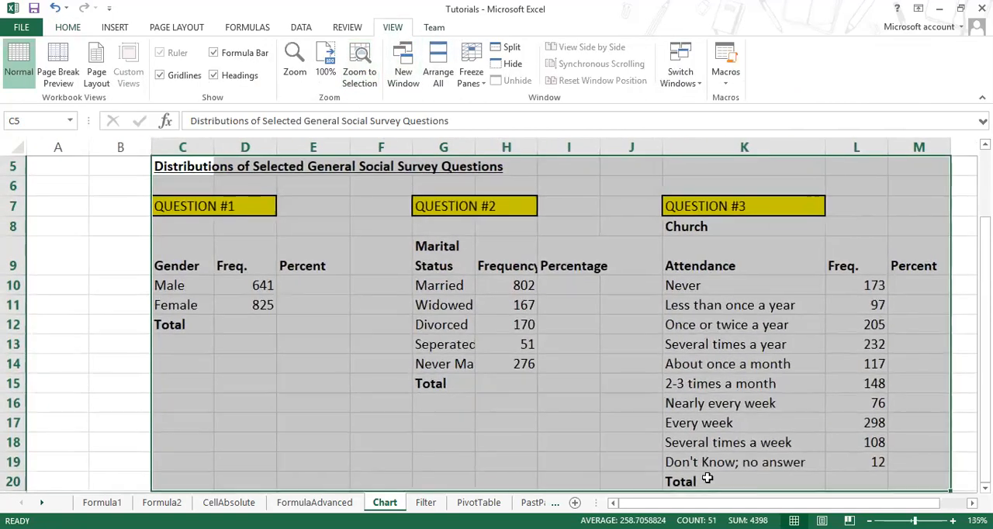
# Step: Examine the three question headings and the male and female frequencies of Question #1
pyautogui.click(285, 305)
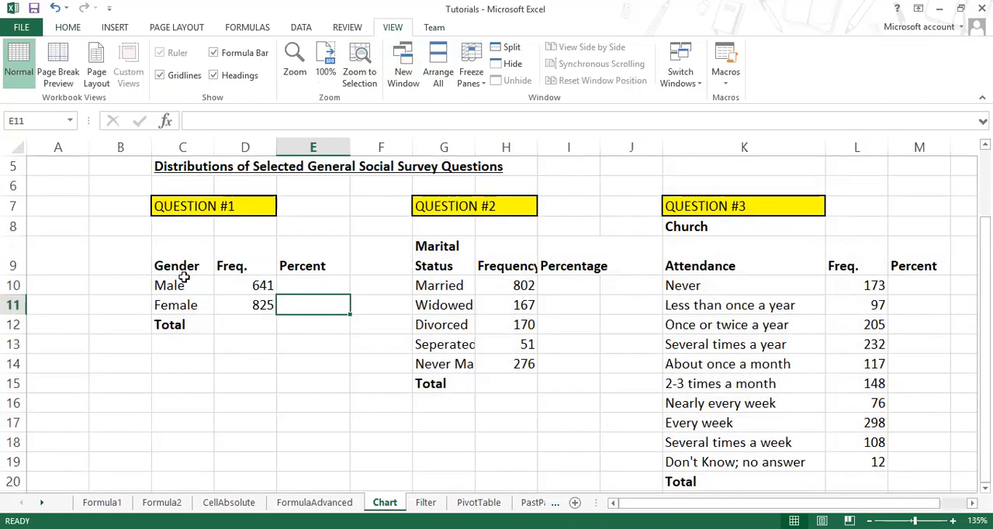
pyautogui.click(203, 206)
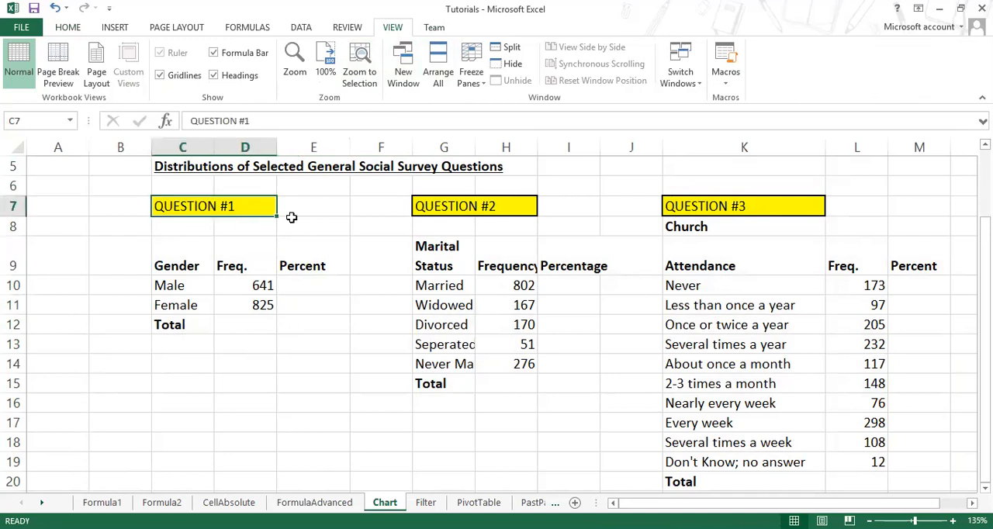
pyautogui.click(481, 206)
pyautogui.click(726, 200)
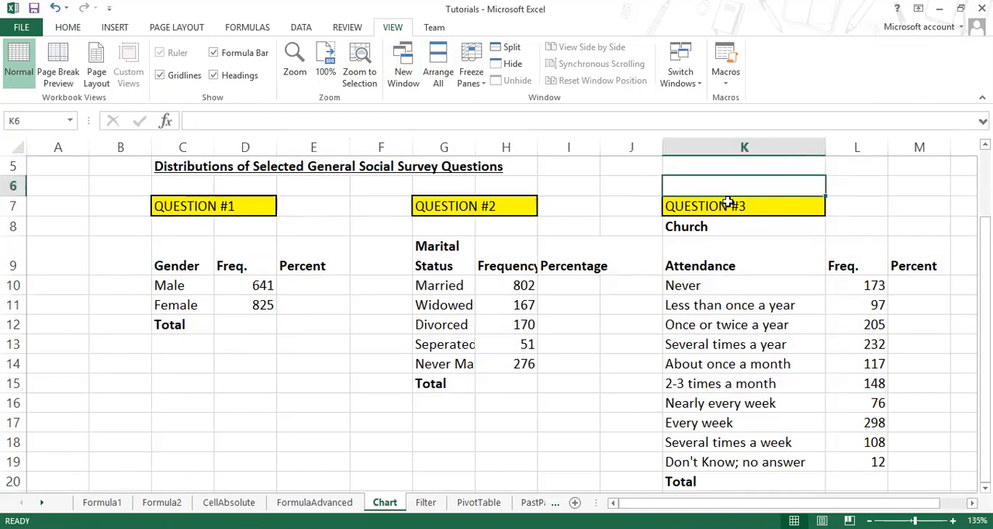
pyautogui.click(186, 267)
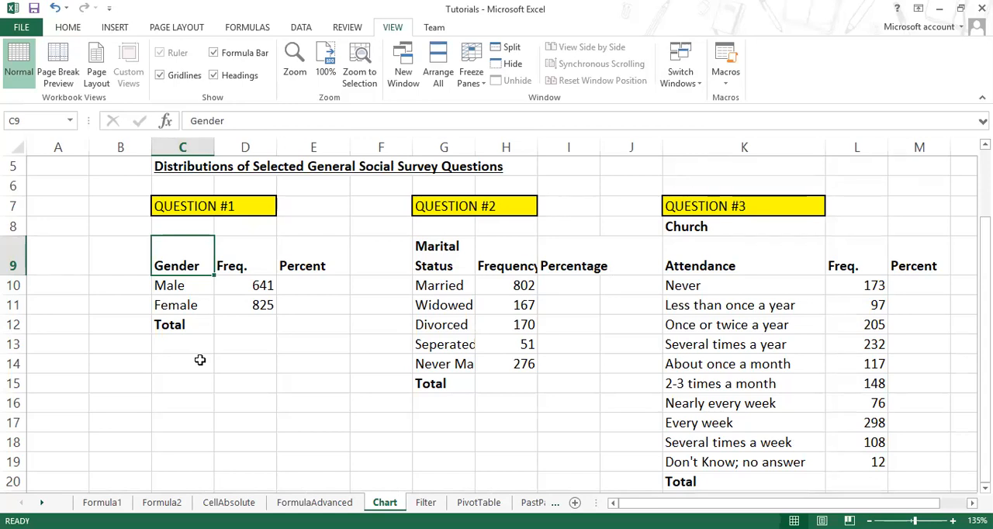
pyautogui.click(261, 306)
pyautogui.click(262, 287)
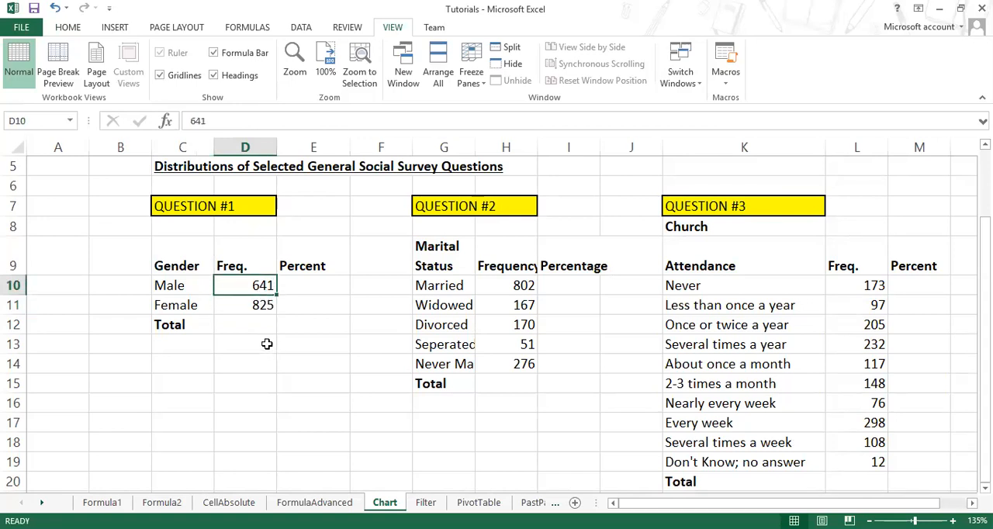
# Step: Total the gender frequencies in D12 with =SUM(D10:D11)
pyautogui.click(262, 319)
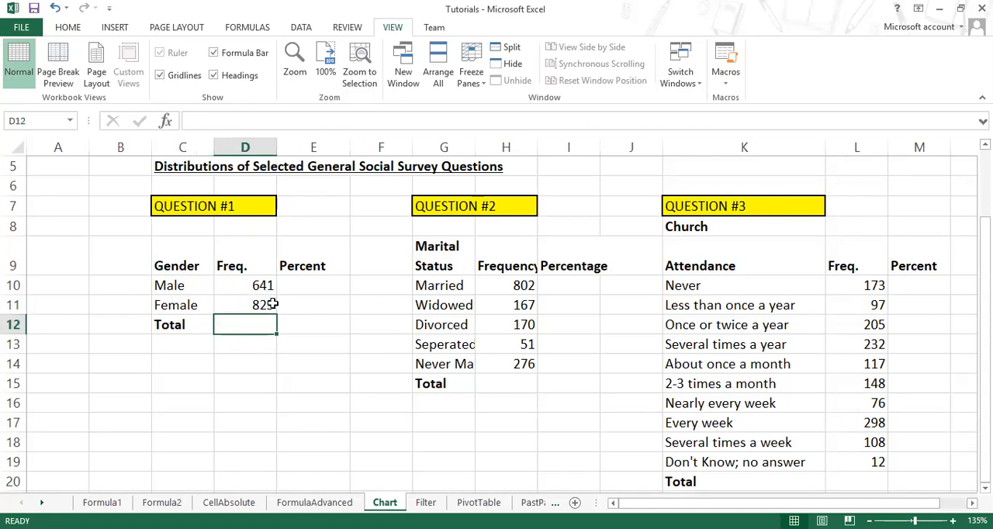
pyautogui.write('=substitute(')
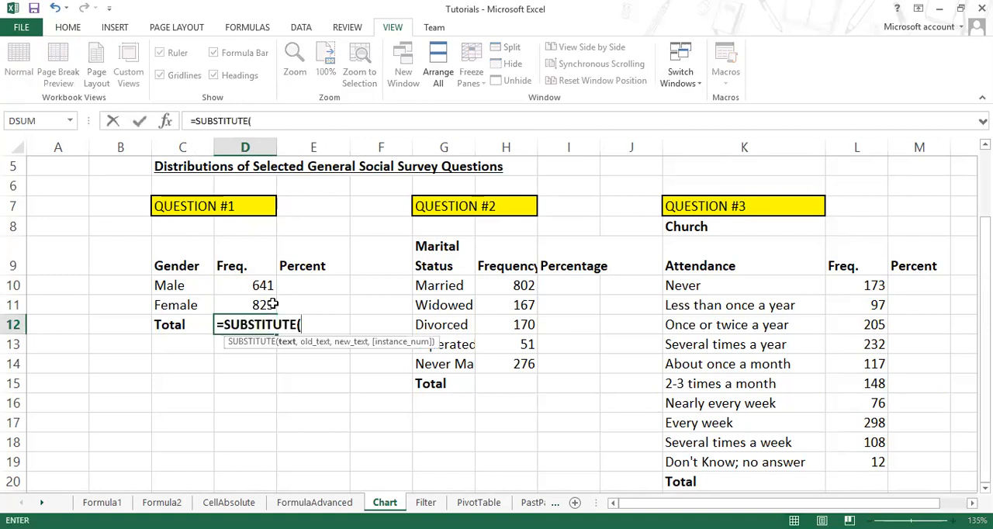
pyautogui.press('BackSpace')
pyautogui.press('BackSpace')
pyautogui.press('BackSpace')
pyautogui.press('BackSpace')
pyautogui.press('BackSpace')
pyautogui.press('BackSpace')
pyautogui.press('BackSpace')
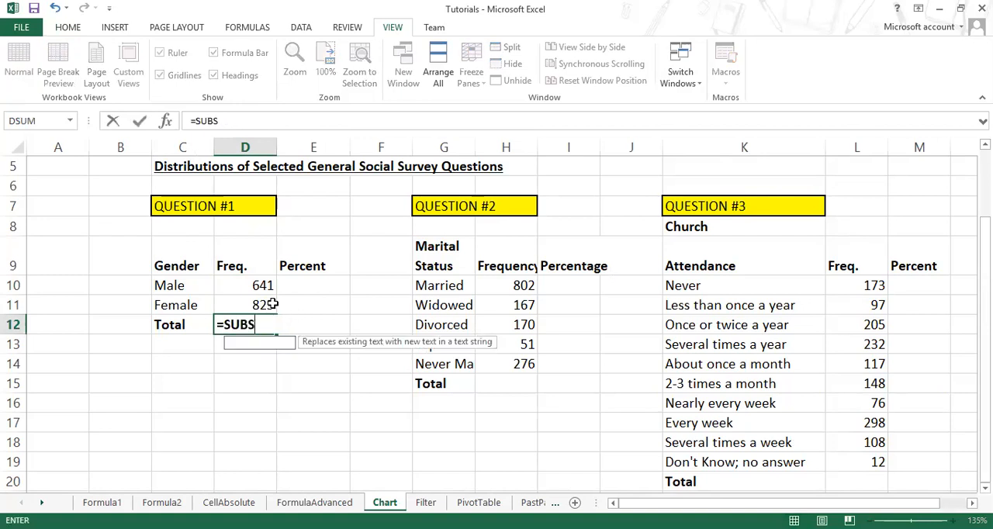
pyautogui.press('BackSpace')
pyautogui.press('BackSpace')
pyautogui.write('M(')
pyautogui.moveTo(236, 286); pyautogui.dragTo(241, 306)
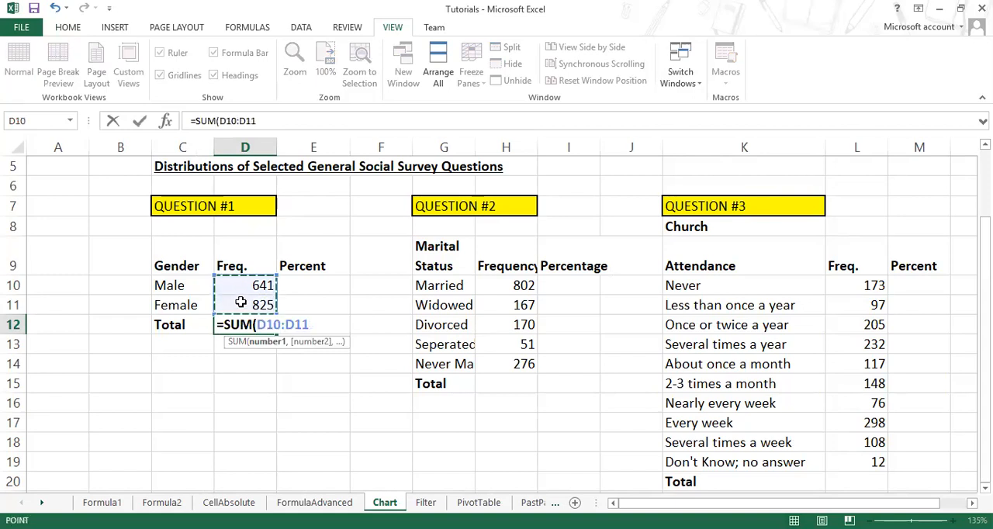
pyautogui.press('Return')
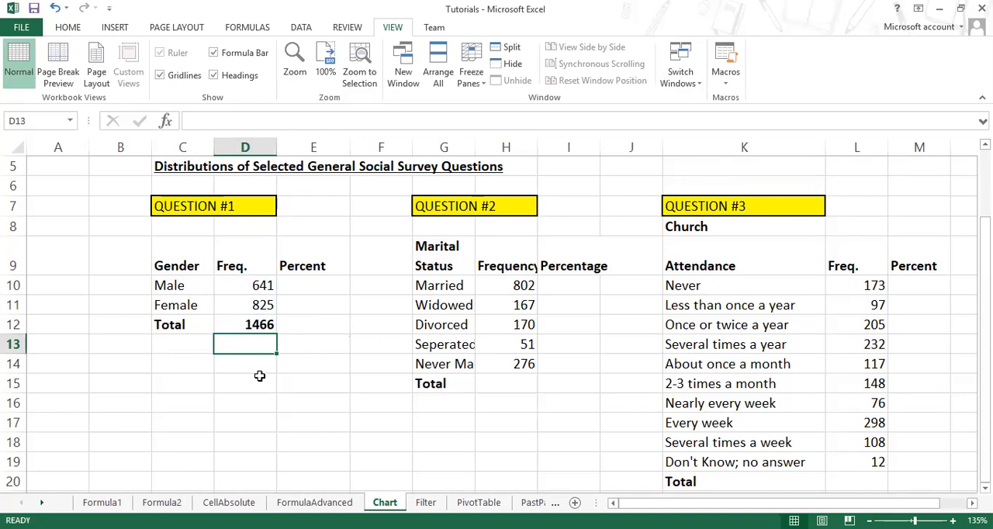
# Step: Widen column G to fit the full marital status labels of Question #2
pyautogui.click(461, 205)
pyautogui.moveTo(452, 285); pyautogui.dragTo(454, 364)
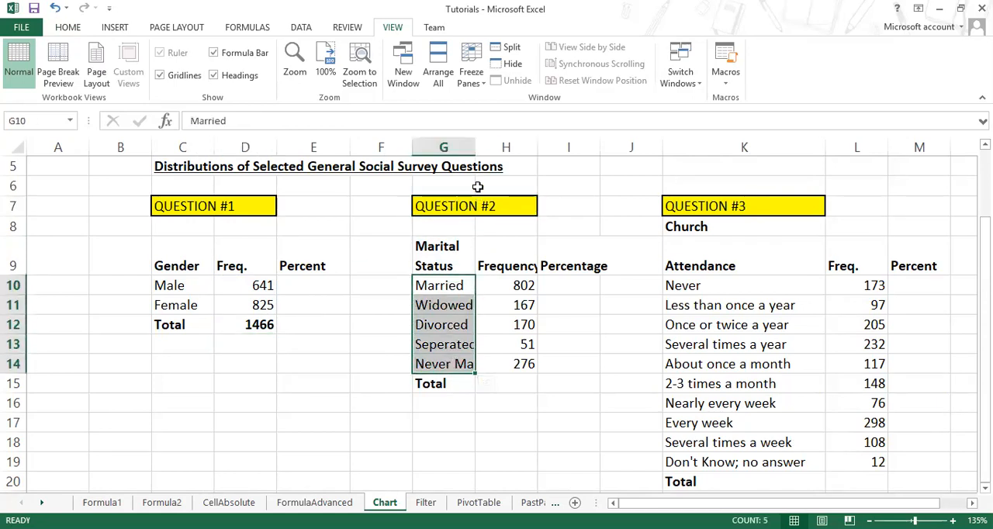
pyautogui.moveTo(495, 153); pyautogui.dragTo(496, 153)
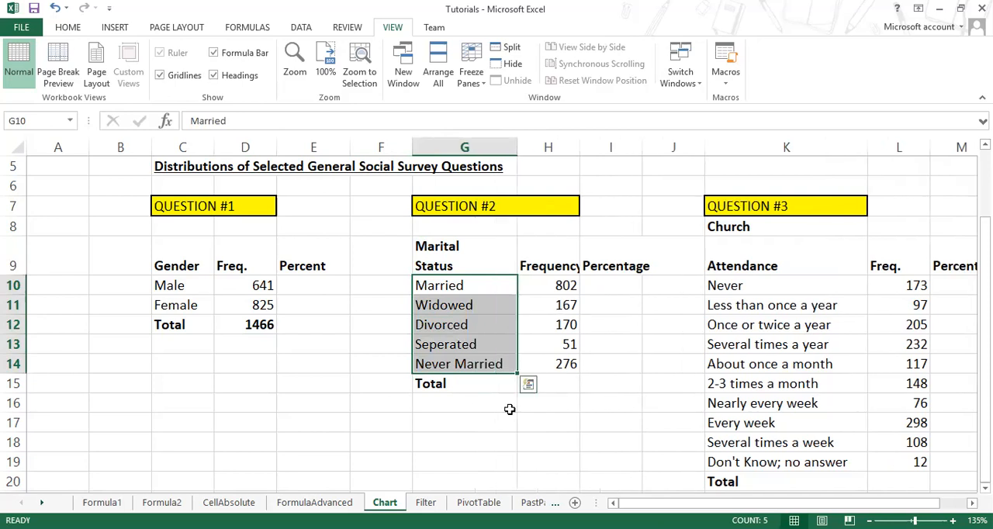
# Step: Examine the frequency of each marital status in Question #2, from Married down to Never Married
pyautogui.click(559, 287)
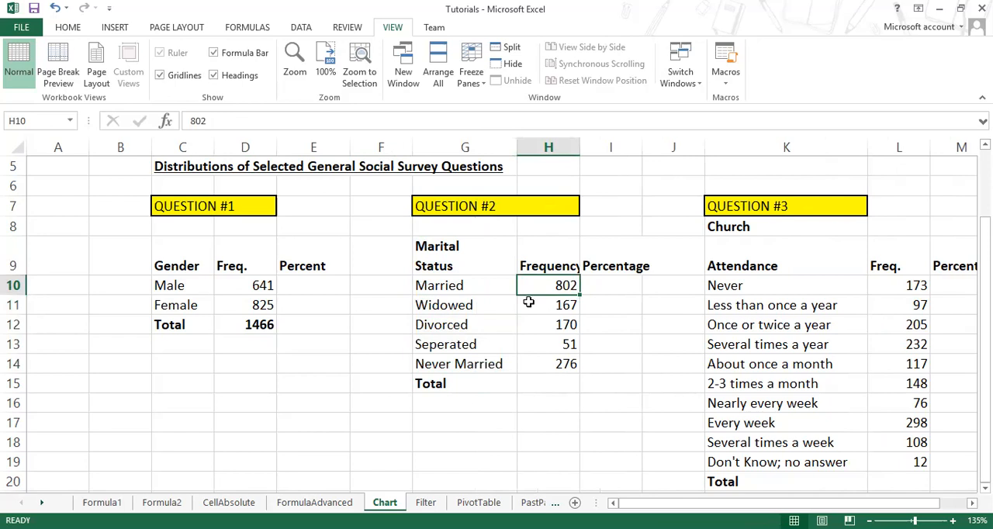
pyautogui.click(482, 307)
pyautogui.click(559, 304)
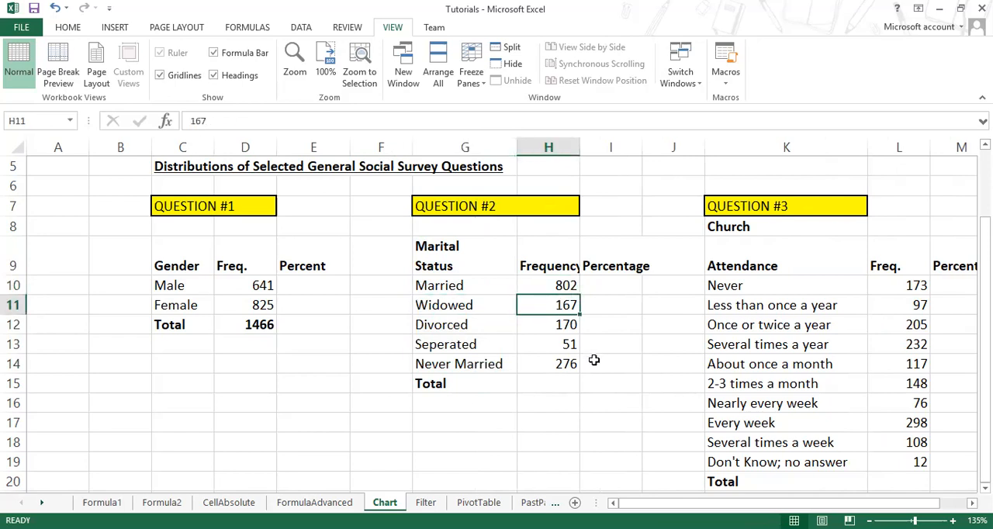
pyautogui.click(477, 326)
pyautogui.click(543, 324)
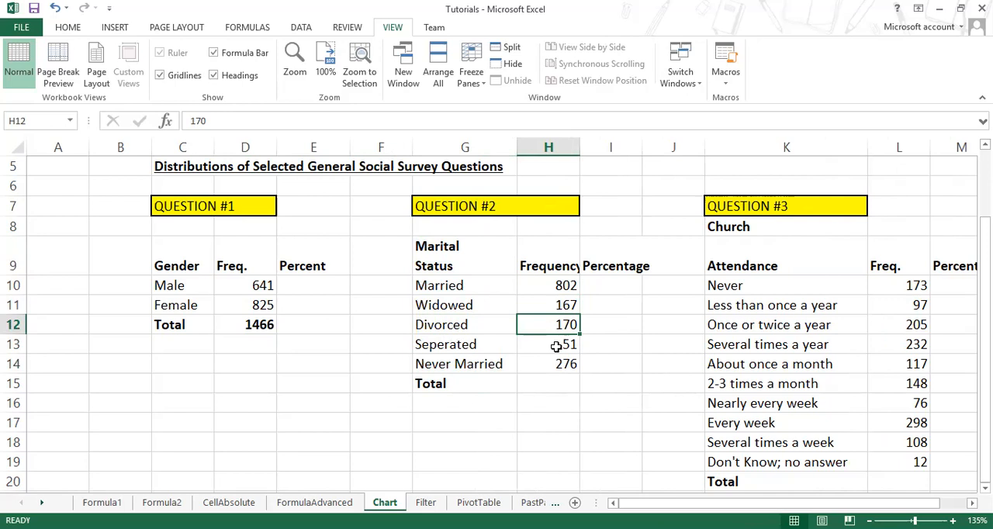
pyautogui.click(559, 346)
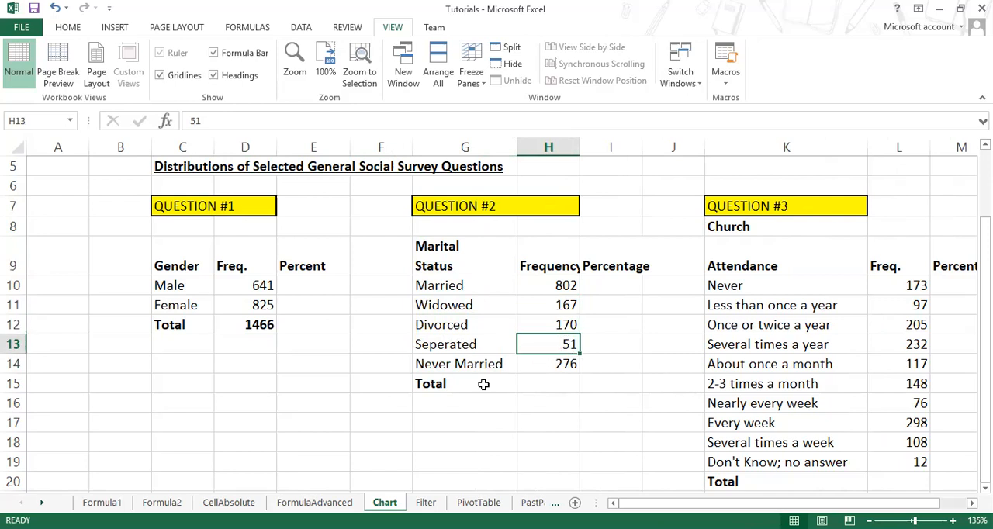
pyautogui.click(546, 363)
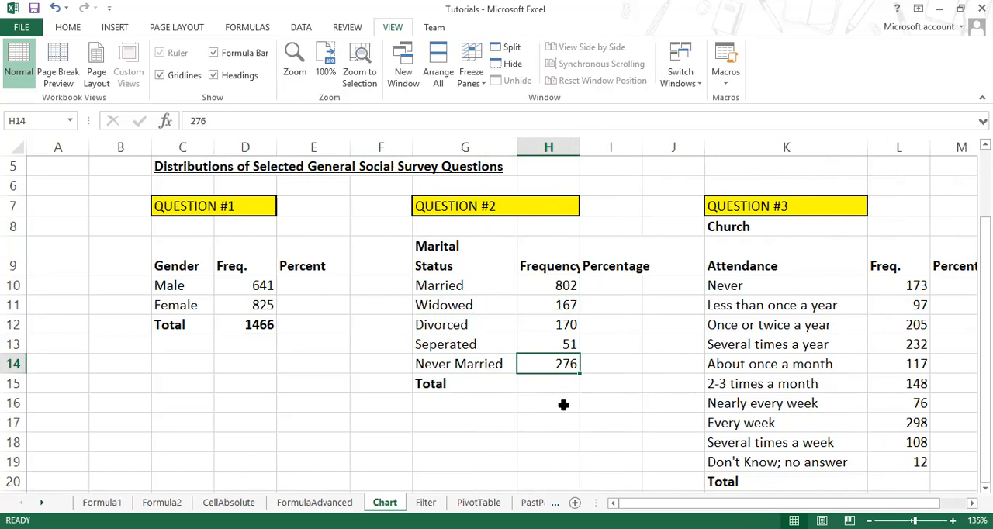
# Step: Total the marital status frequencies in H15 by applying AutoSum to H10:H15
pyautogui.click(559, 385)
pyautogui.moveTo(571, 286); pyautogui.dragTo(574, 392)
pyautogui.click(67, 27)
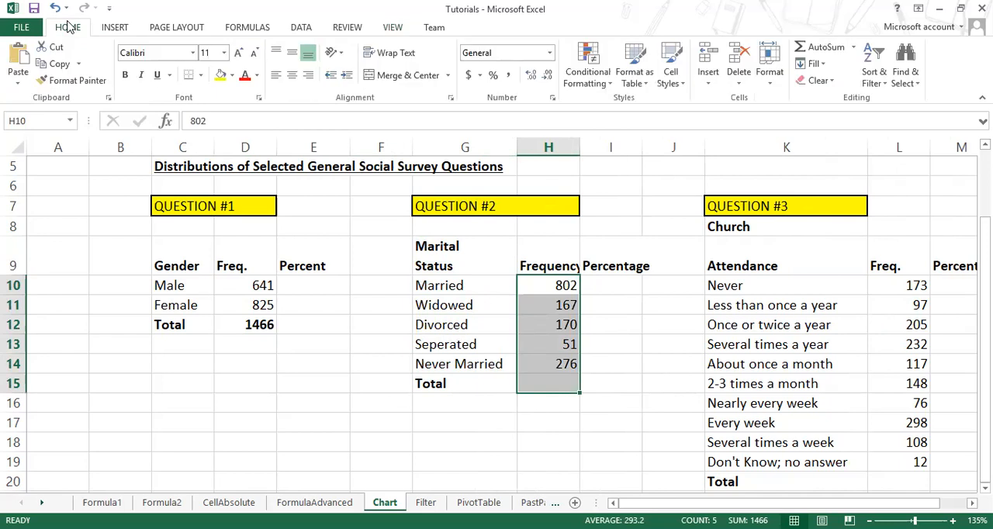
pyautogui.click(821, 47)
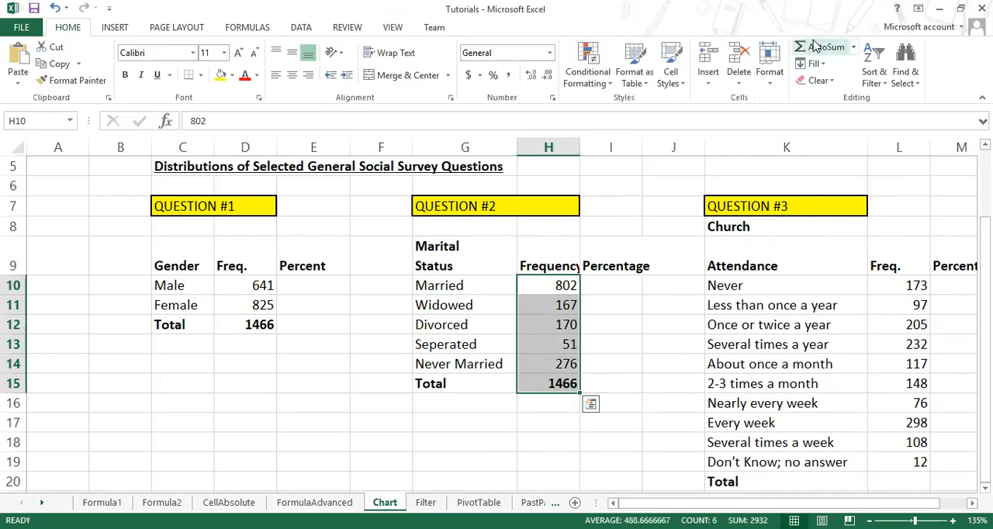
# Step: Compare the gender frequencies with the marital status frequencies and inspect the total formula in H15
pyautogui.moveTo(262, 286); pyautogui.dragTo(258, 326)
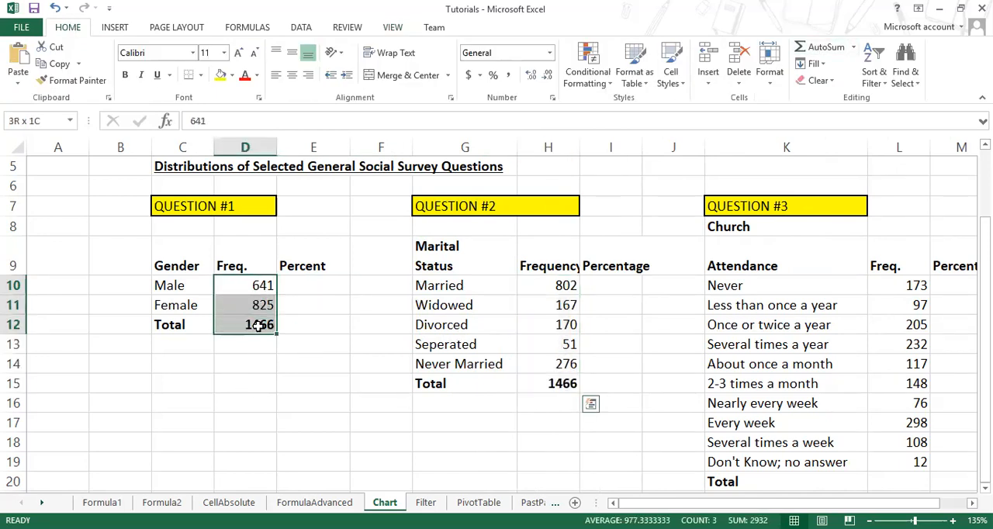
pyautogui.moveTo(558, 286); pyautogui.dragTo(558, 391)
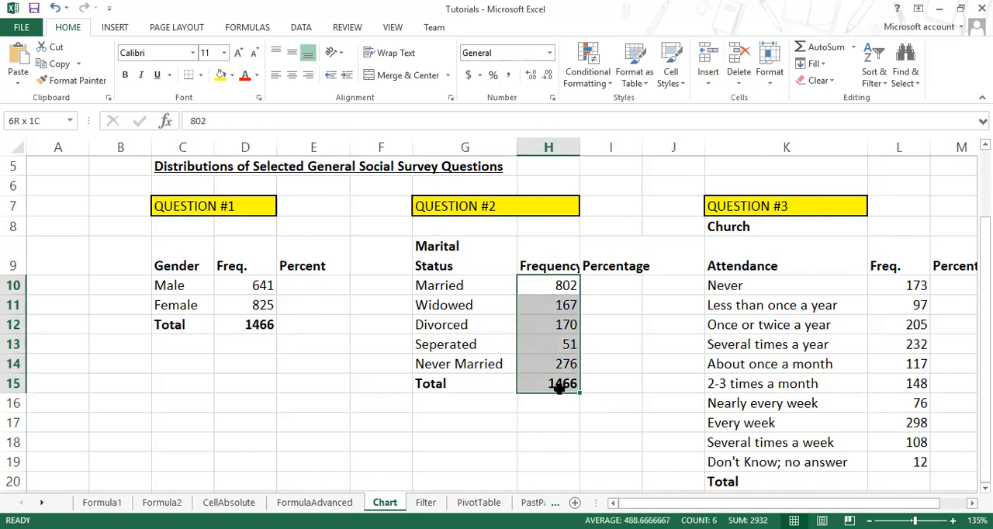
pyautogui.doubleClick(538, 382)
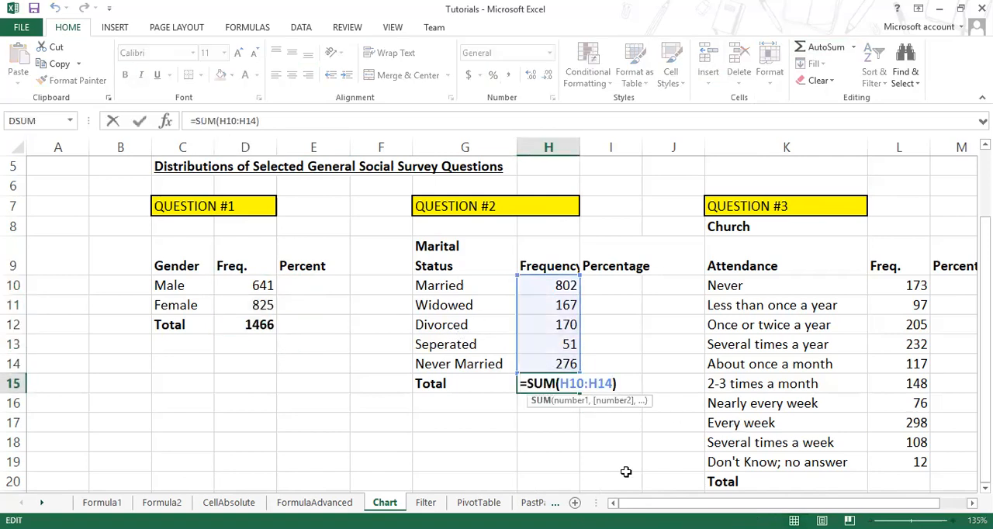
pyautogui.press('Escape')
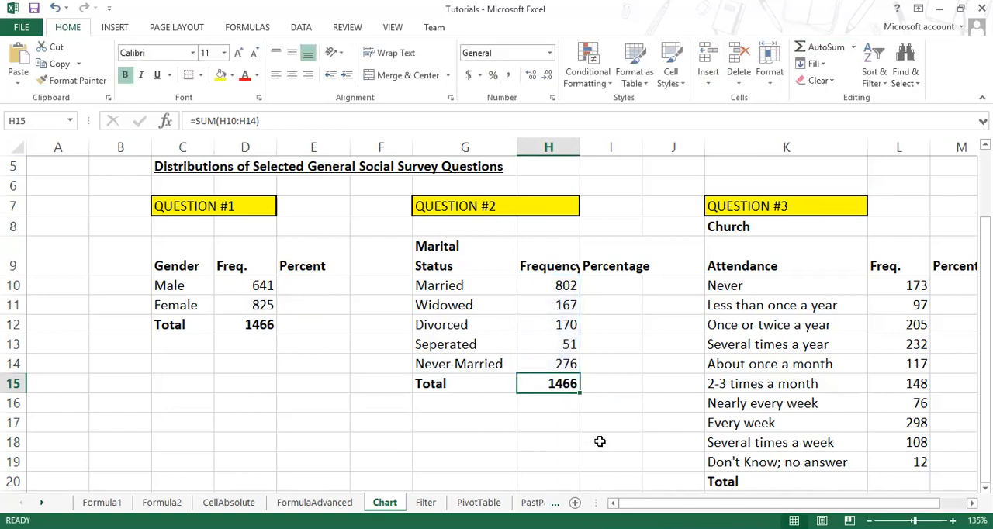
# Step: Clear the marital status total in H15 and view the functions offered by AutoSum
pyautogui.press('Delete')
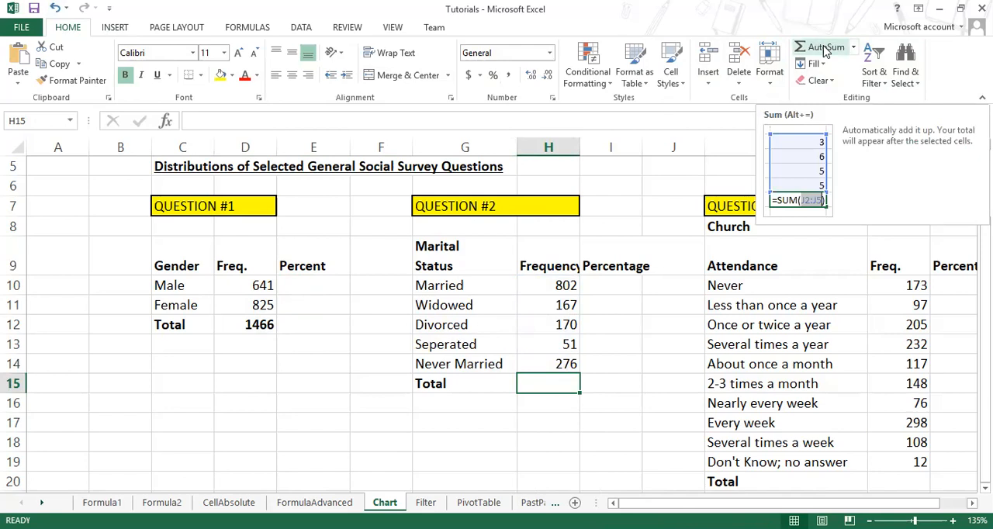
pyautogui.click(853, 47)
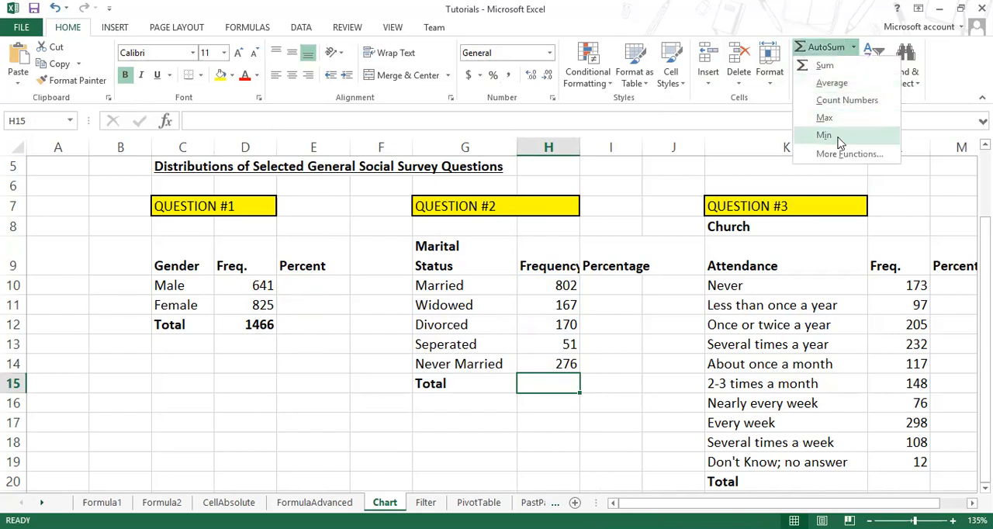
pyautogui.click(566, 285)
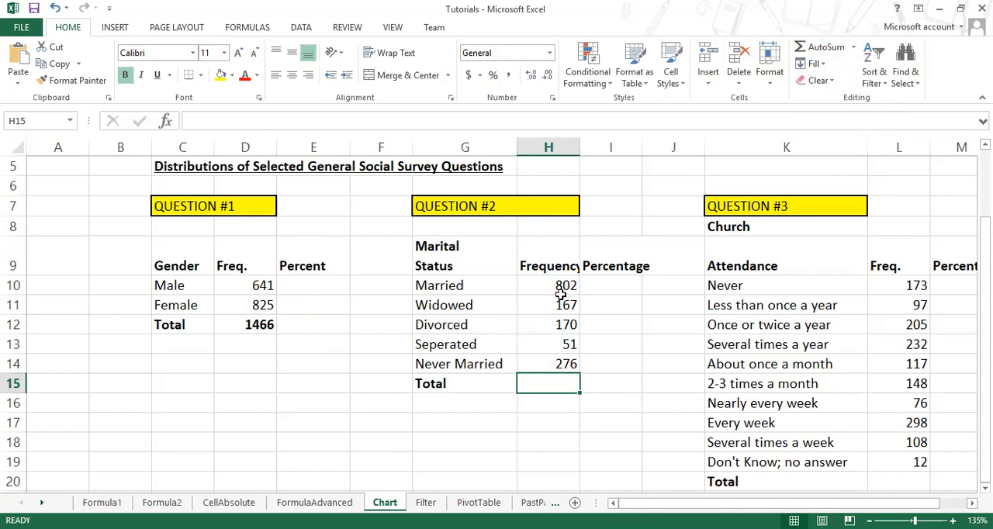
# Step: Try AutoSum on the extended range H10:H18 and delete the sum placed in H18
pyautogui.click(559, 287)
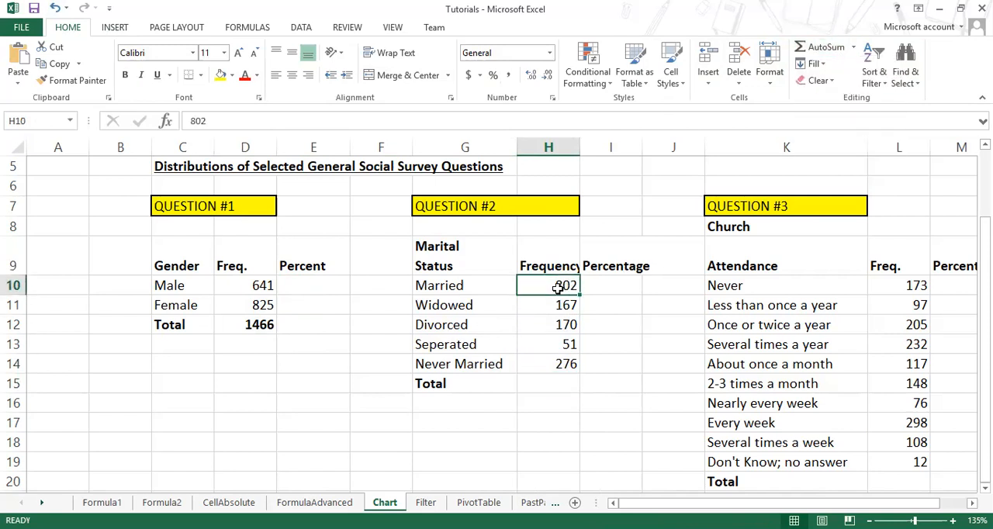
pyautogui.moveTo(558, 287); pyautogui.dragTo(556, 442)
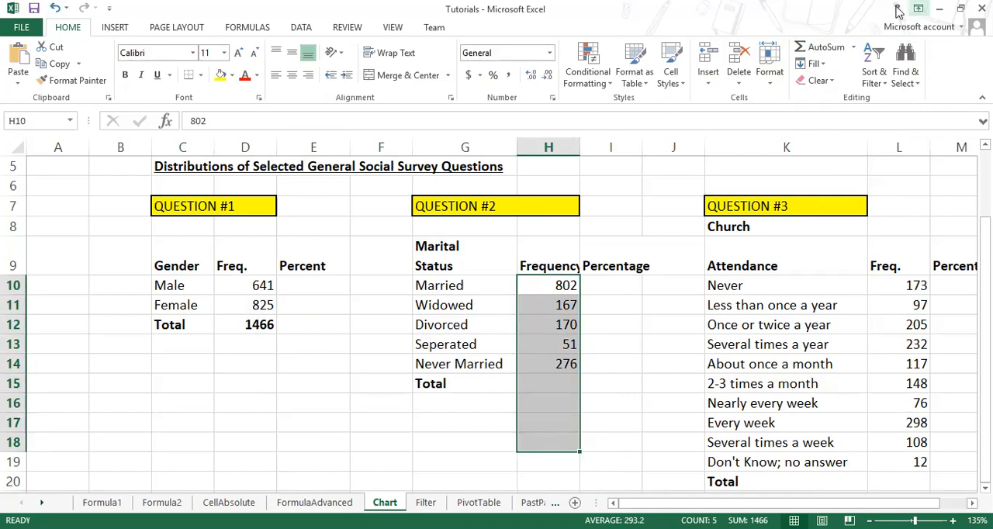
pyautogui.click(854, 48)
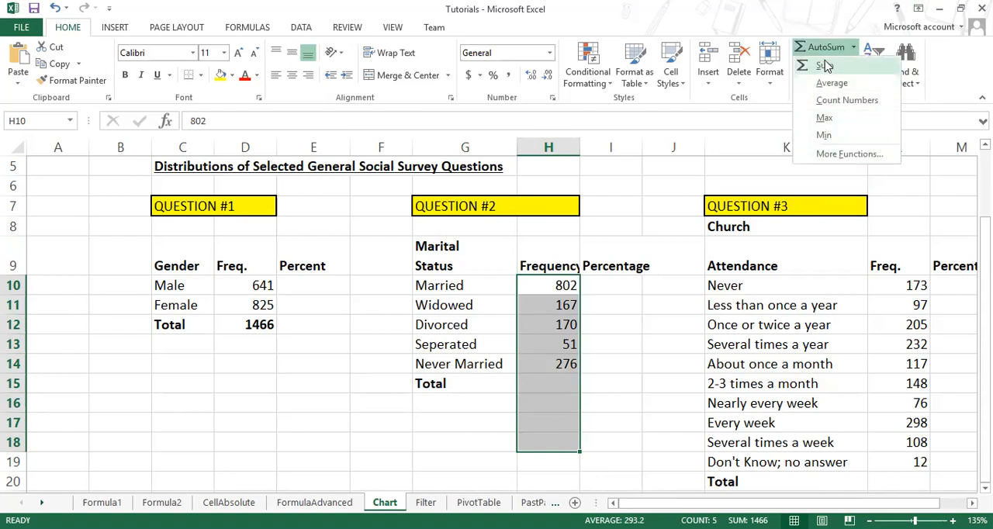
pyautogui.click(824, 46)
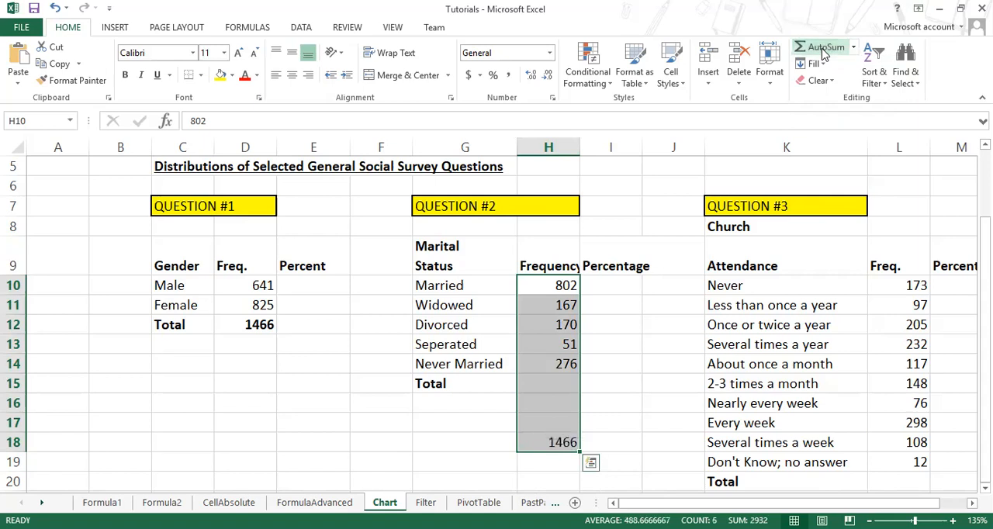
pyautogui.click(562, 446)
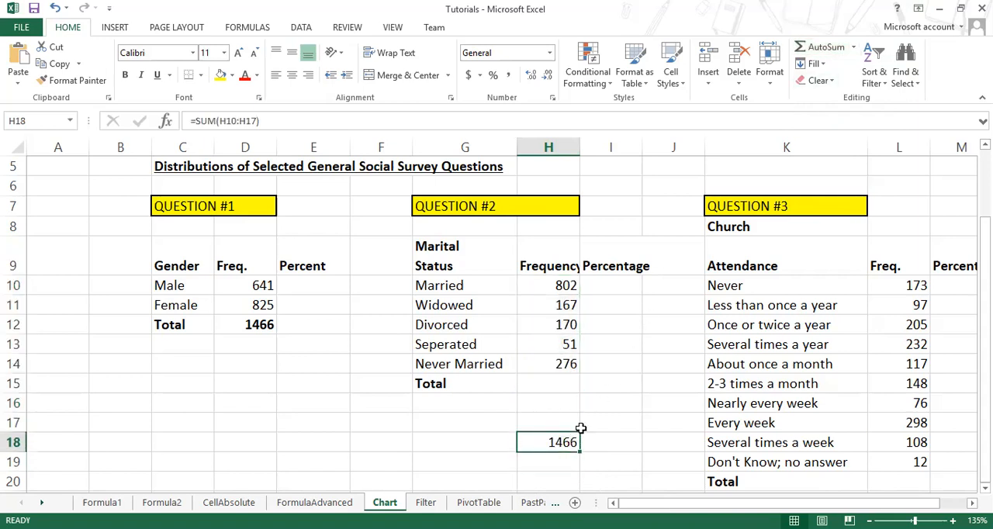
pyautogui.press('Delete')
# Step: Total the marital status frequencies of Question #2 in H15 with AutoSum, selecting only H10:H15
pyautogui.moveTo(567, 287); pyautogui.dragTo(536, 383)
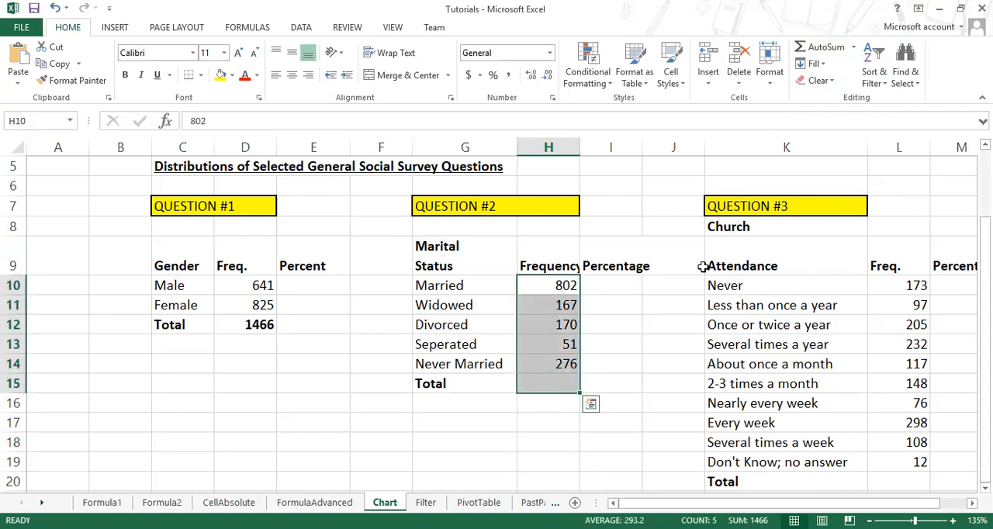
pyautogui.click(826, 48)
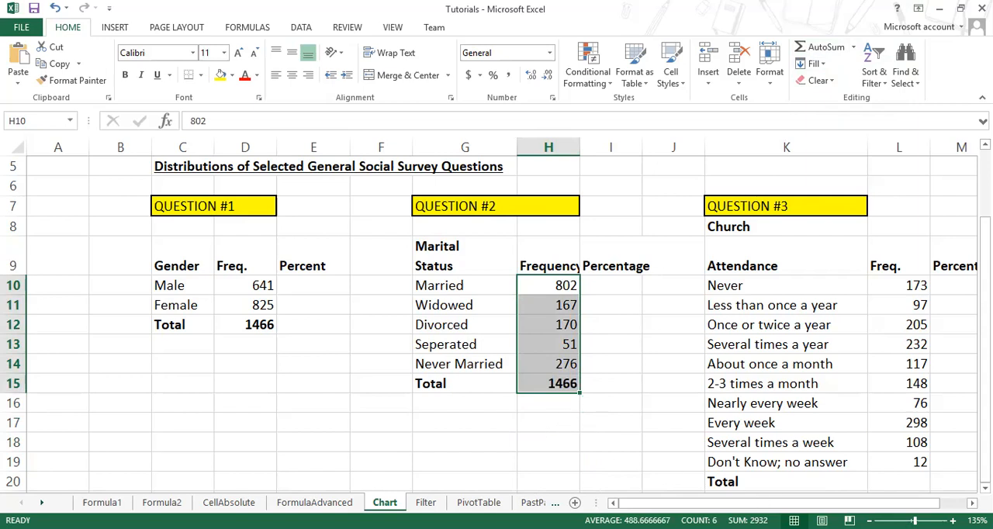
# Step: Examine the Church Attendance heading and the Never category of Question #3, and check the Question #2 total
pyautogui.click(972, 503)
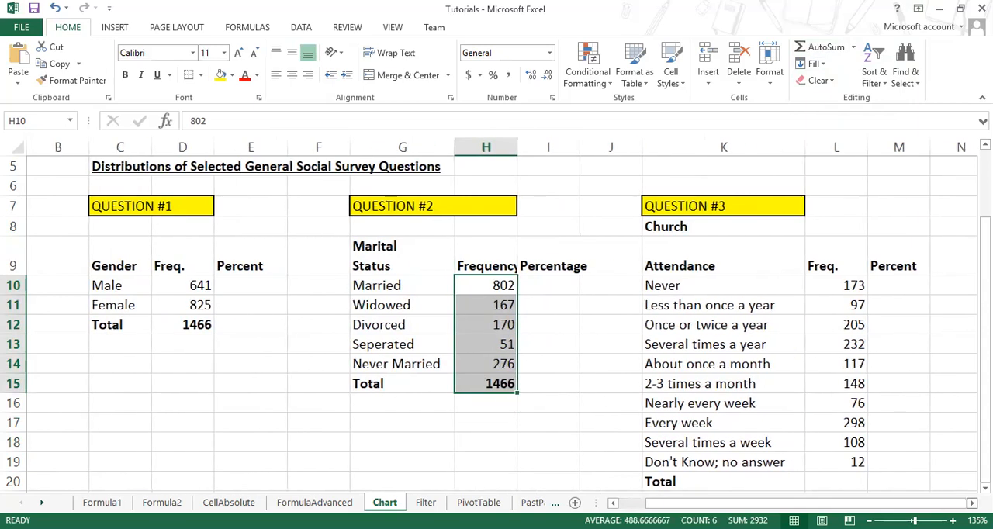
pyautogui.click(972, 503)
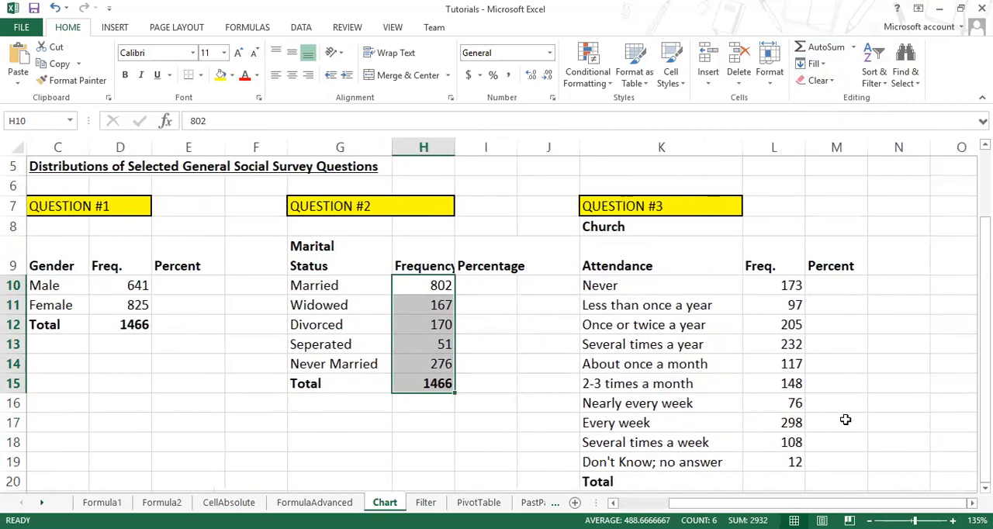
pyautogui.click(636, 228)
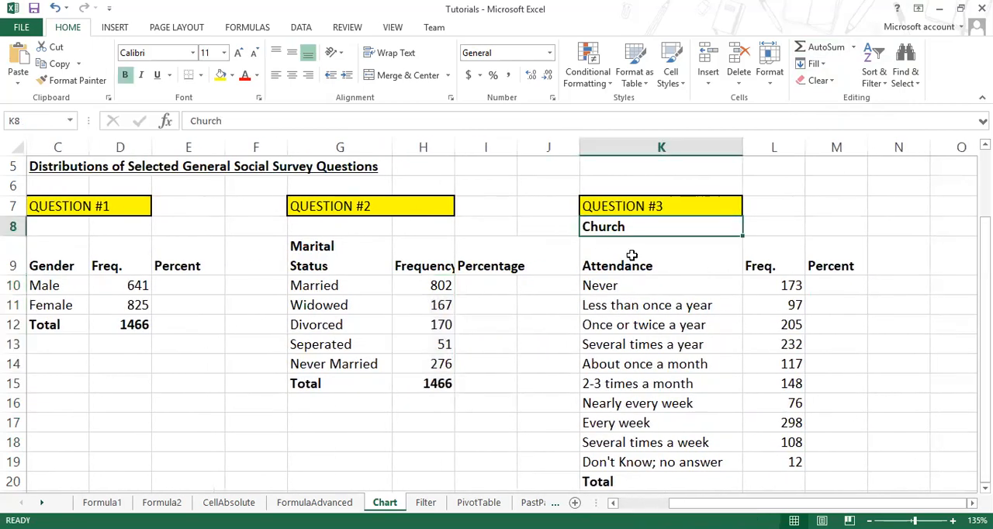
pyautogui.moveTo(635, 229); pyautogui.dragTo(636, 266)
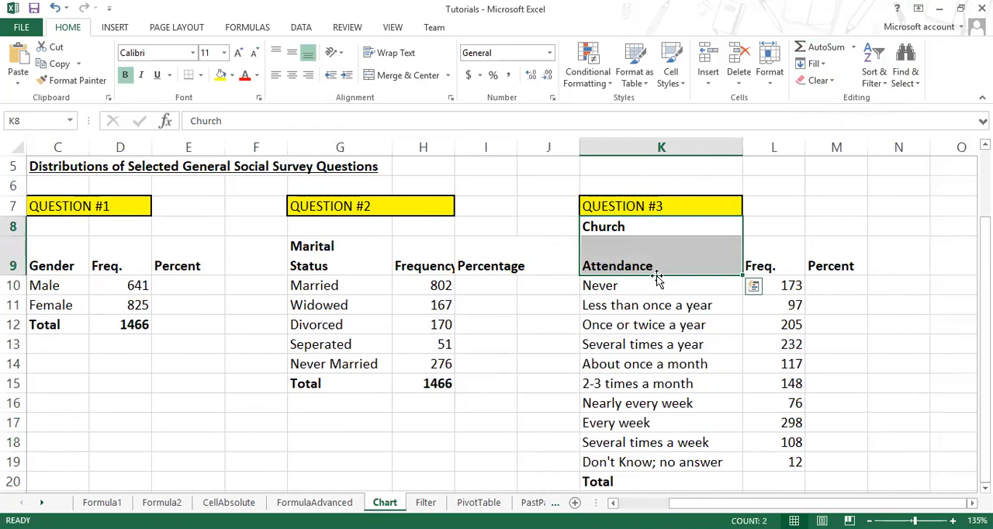
pyautogui.click(971, 503)
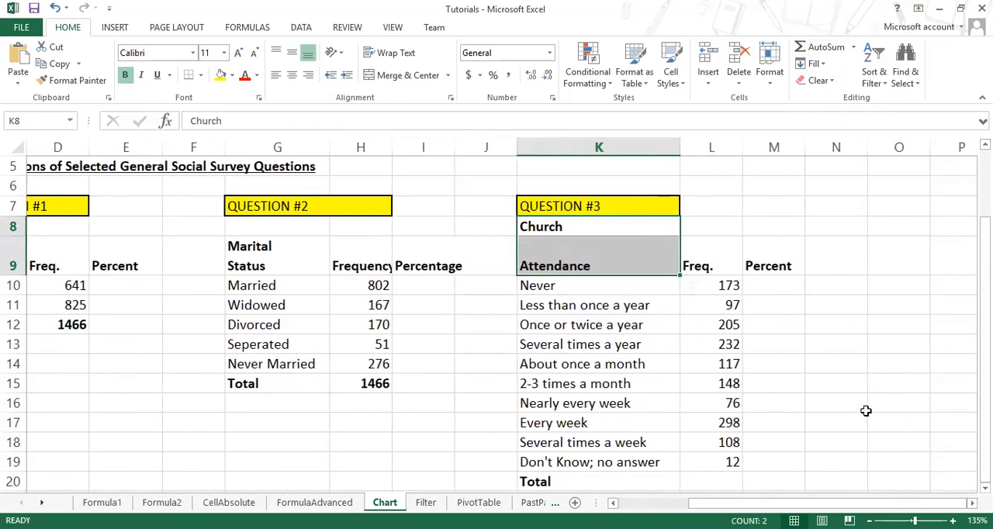
pyautogui.click(555, 284)
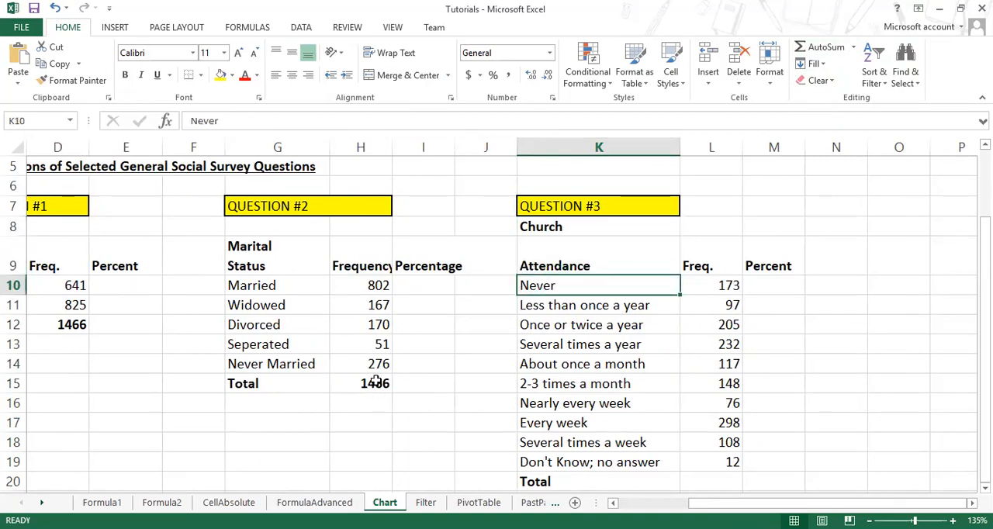
pyautogui.click(375, 385)
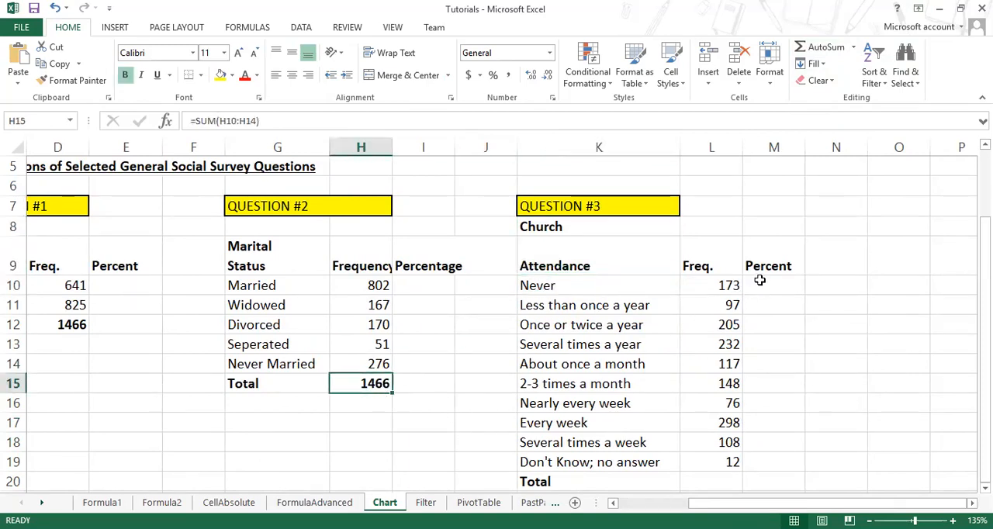
# Step: Examine the Question #3 frequencies one by one, from Never in L10 to Don't Know; no answer in L19
pyautogui.click(732, 286)
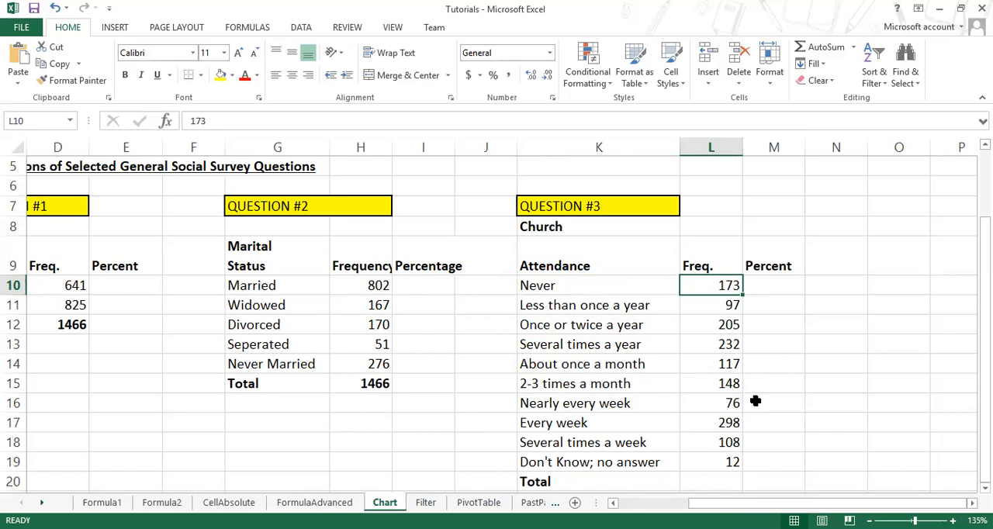
pyautogui.click(715, 310)
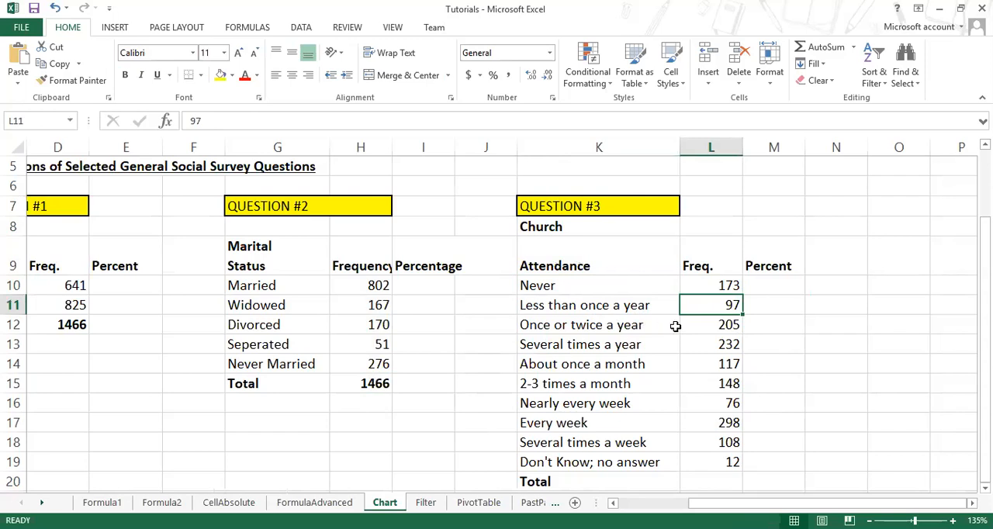
pyautogui.click(719, 325)
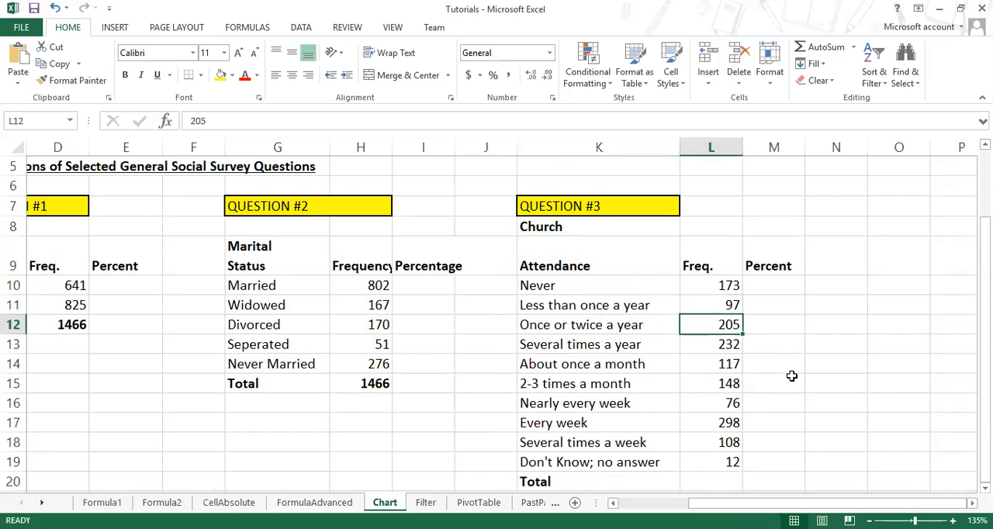
pyautogui.scroll(-1, 791, 376)
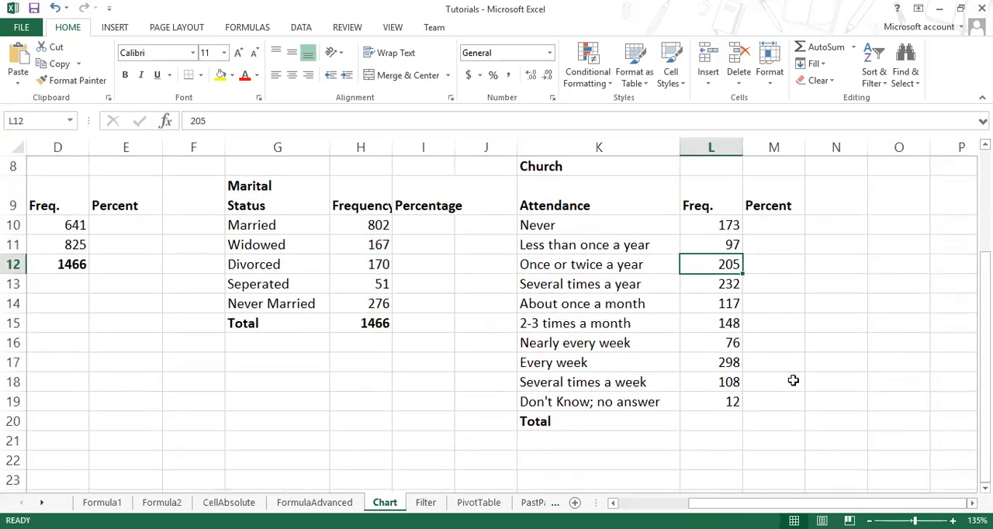
pyautogui.click(723, 278)
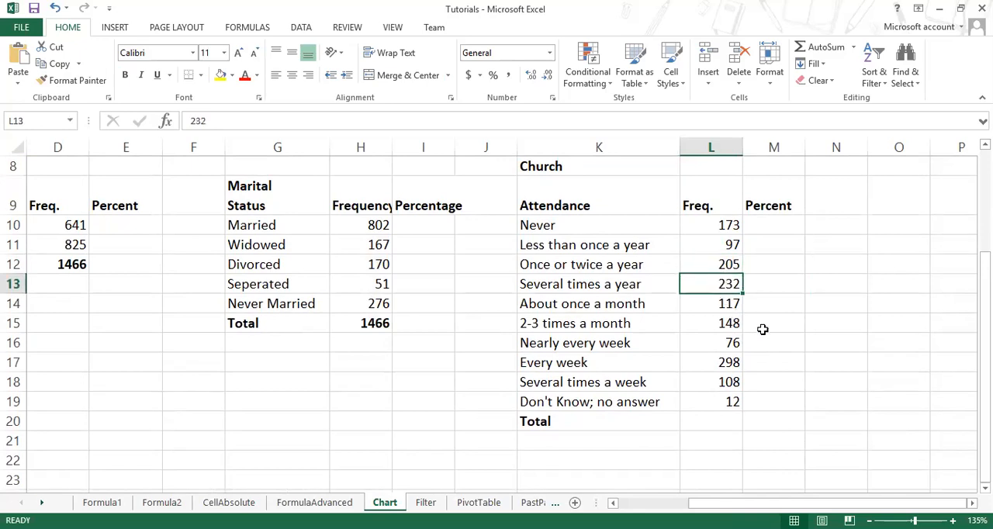
pyautogui.click(720, 304)
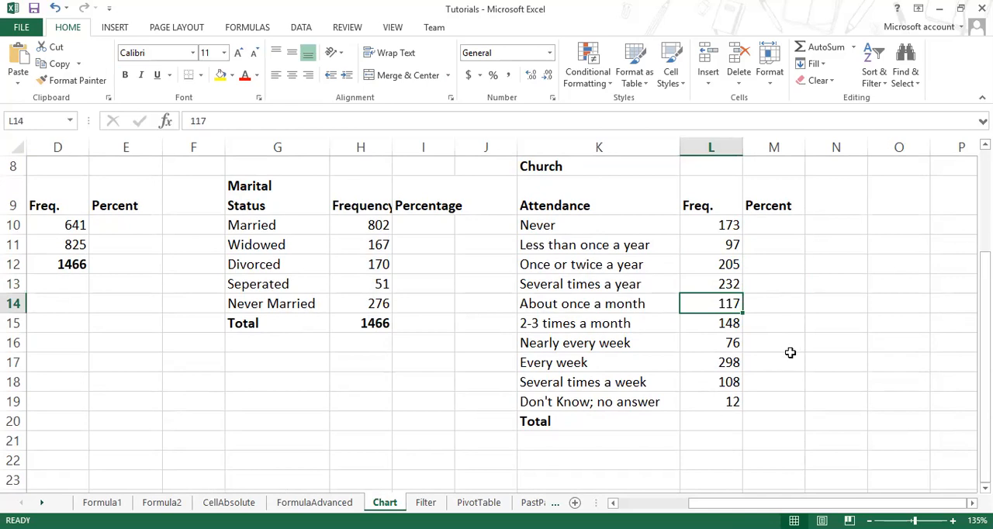
pyautogui.click(728, 324)
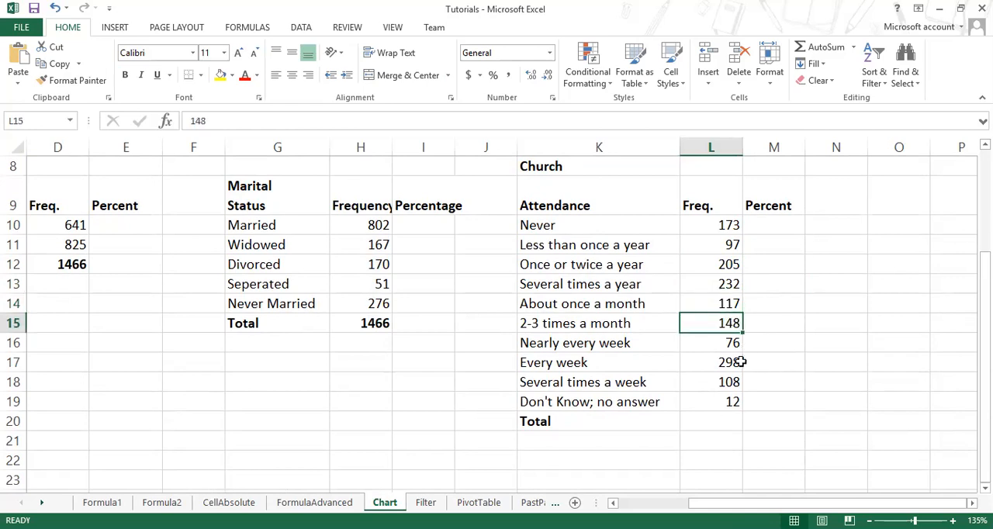
pyautogui.click(713, 343)
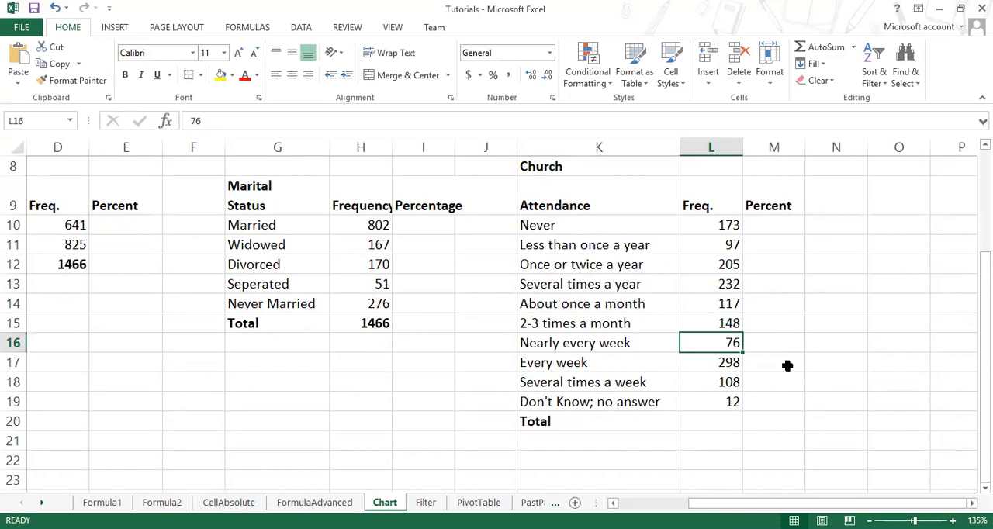
pyautogui.click(720, 362)
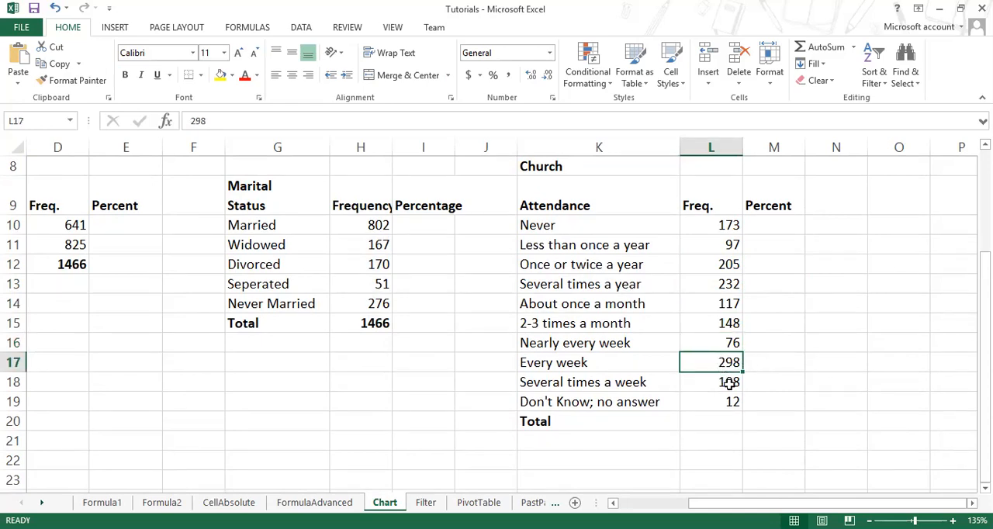
pyautogui.click(717, 383)
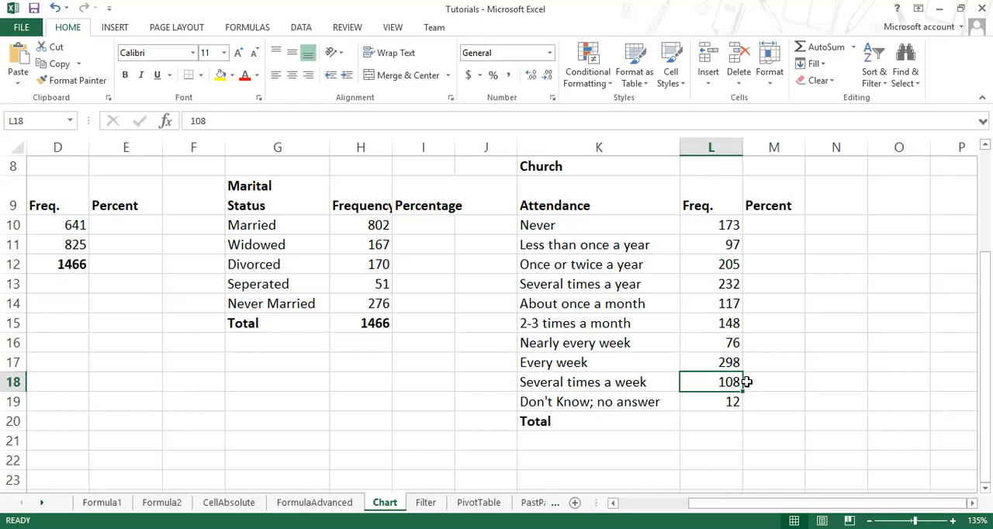
pyautogui.click(713, 398)
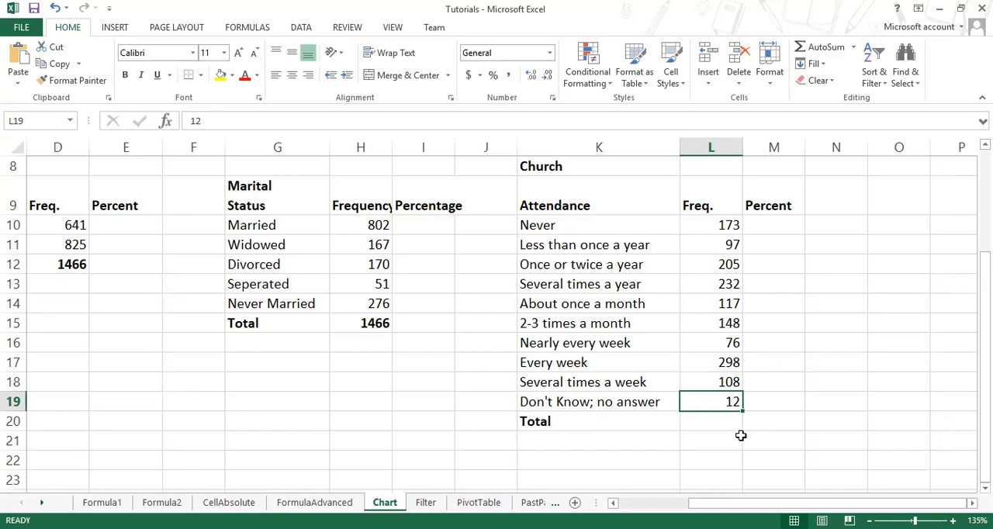
# Step: Total the church attendance frequencies of Question #3 in L20 with AutoSum over L10:L20 and check the resulting formula
pyautogui.moveTo(730, 226); pyautogui.dragTo(709, 421)
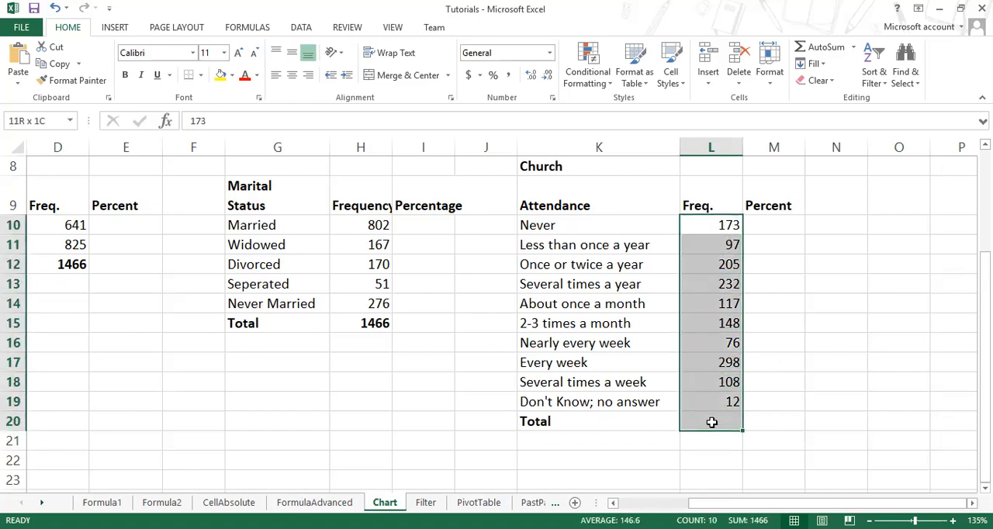
pyautogui.click(824, 47)
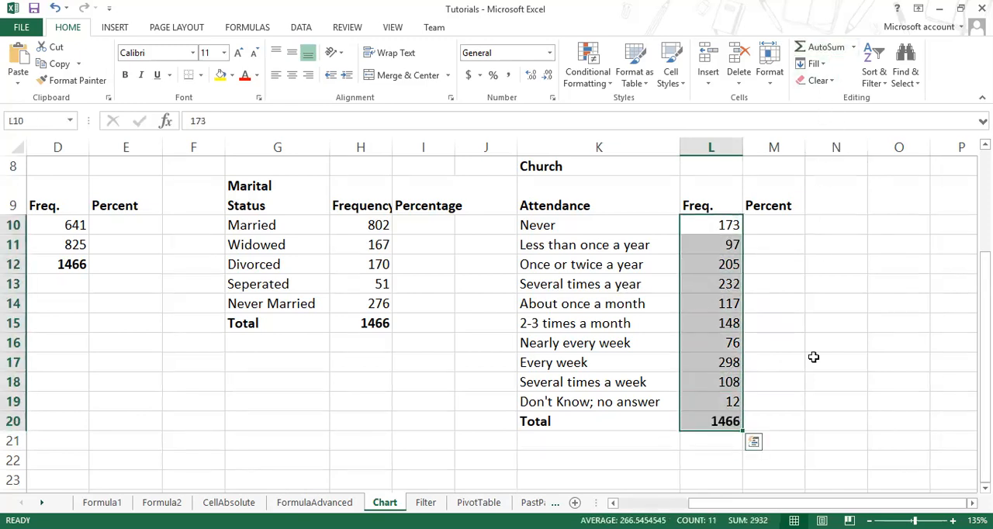
pyautogui.click(721, 423)
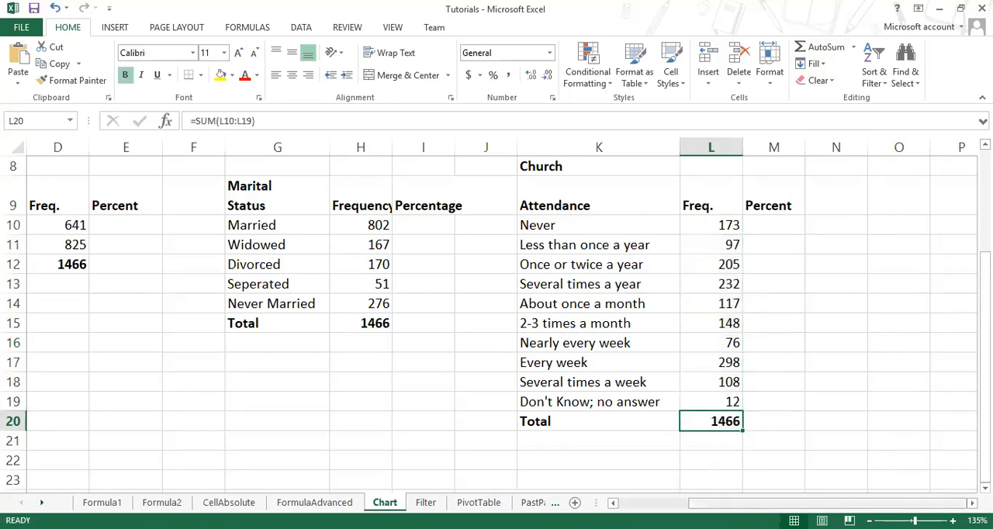
pyautogui.moveTo(867, 505); pyautogui.dragTo(787, 505)
pyautogui.scroll(1, 726, 432)
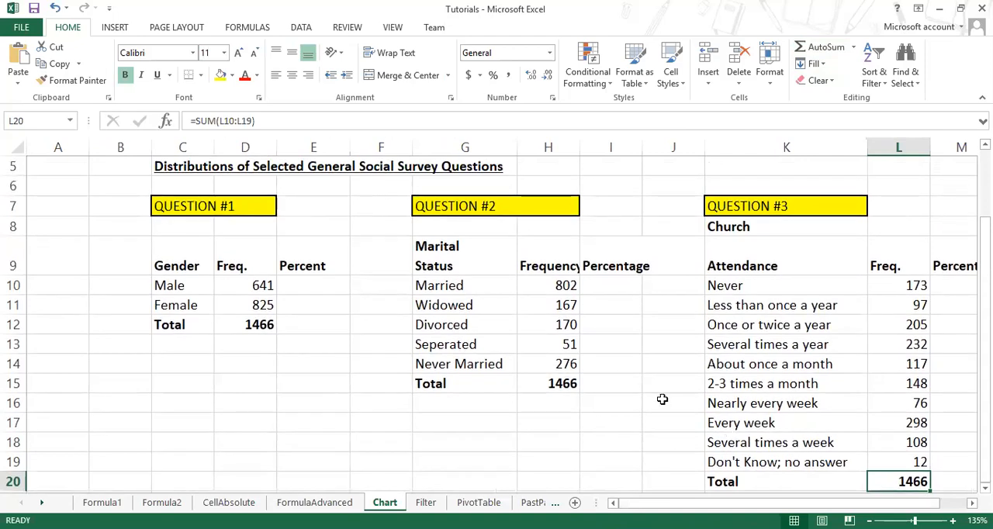
# Step: Draft the sample percentage equation x/20*100=80 in the empty cell D16 and discard the entry
pyautogui.click(313, 288)
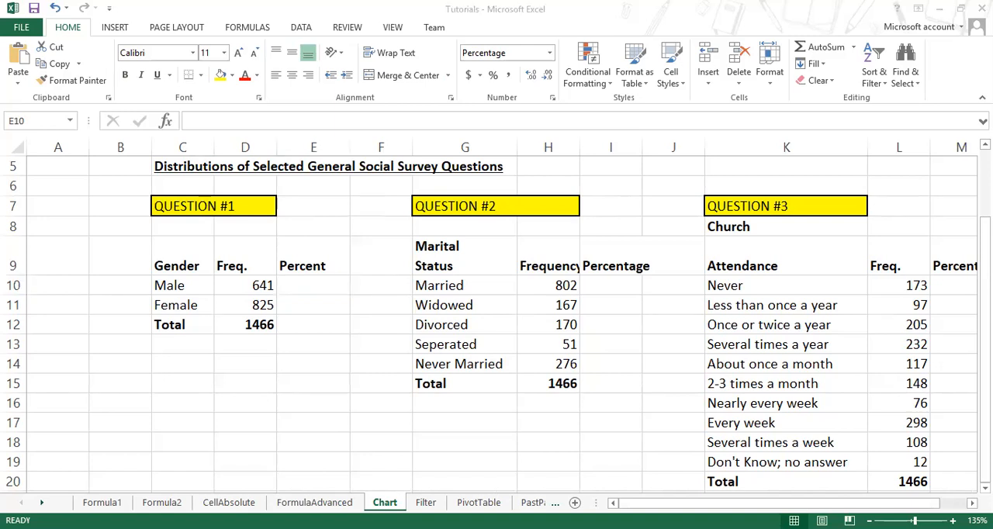
pyautogui.click(329, 293)
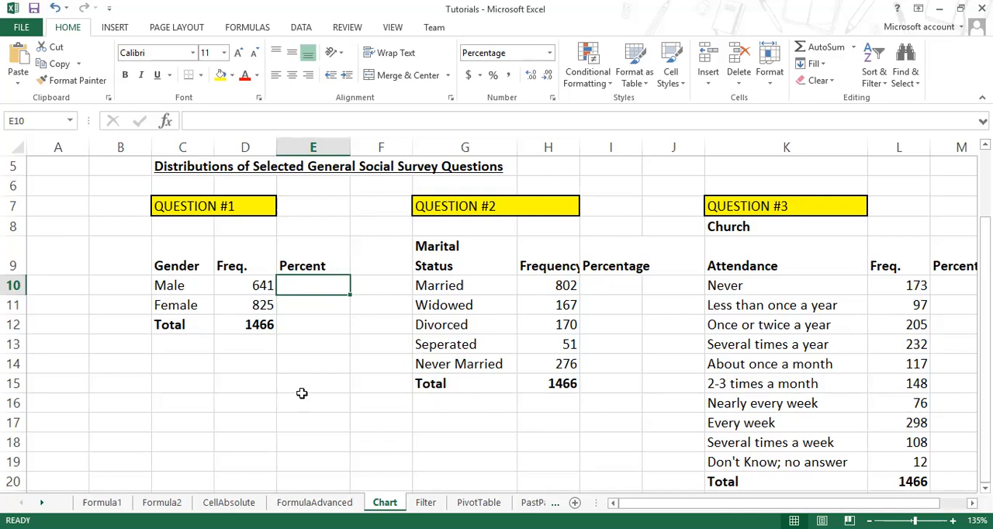
pyautogui.click(249, 400)
pyautogui.write('=')
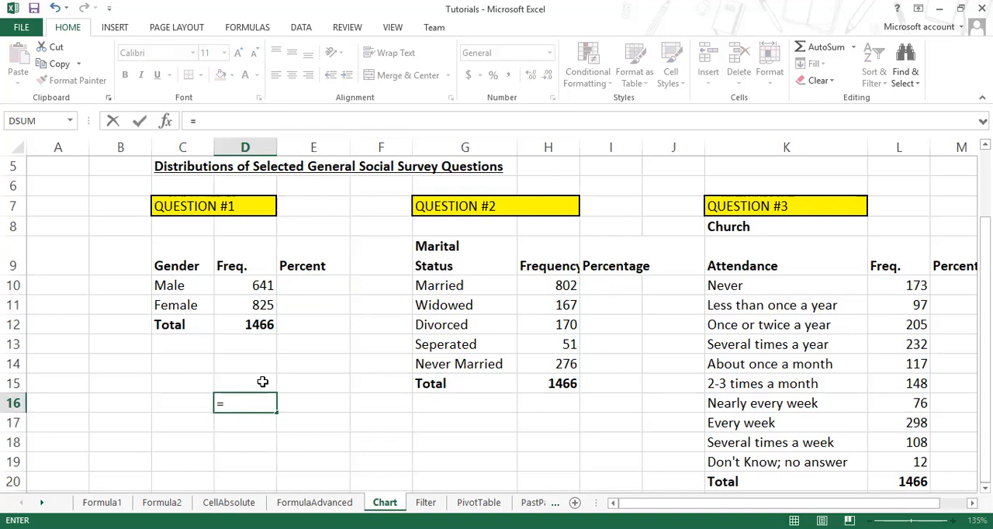
pyautogui.press('BackSpace')
pyautogui.write('x/20')
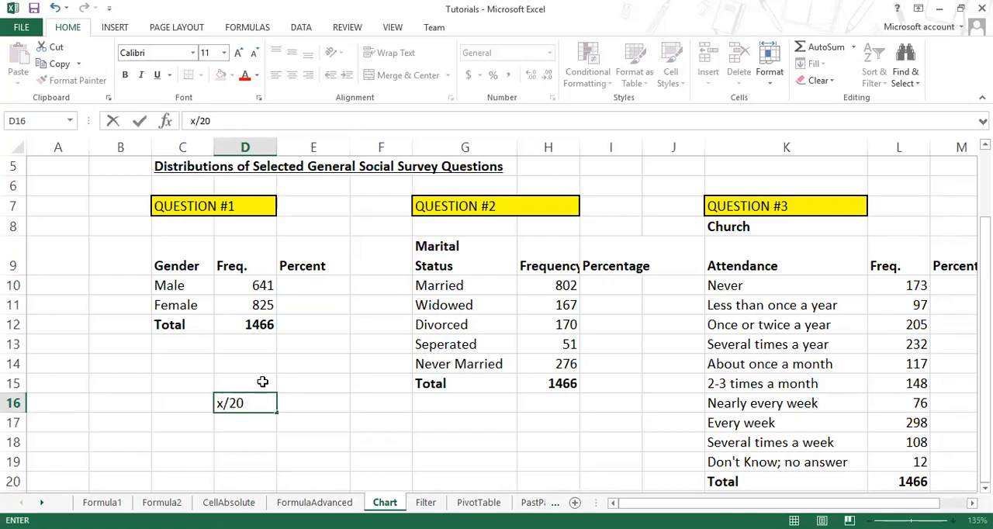
pyautogui.write('*100=80')
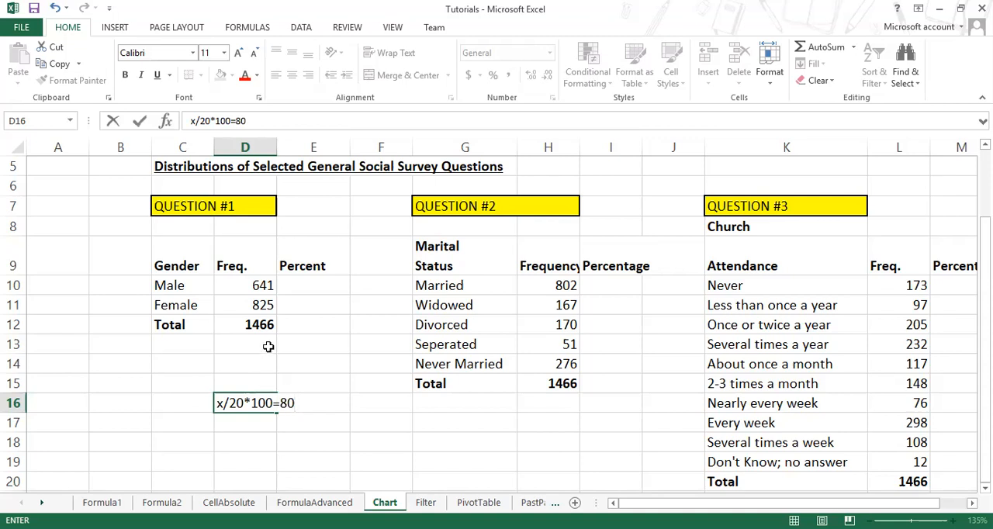
pyautogui.press('Escape')
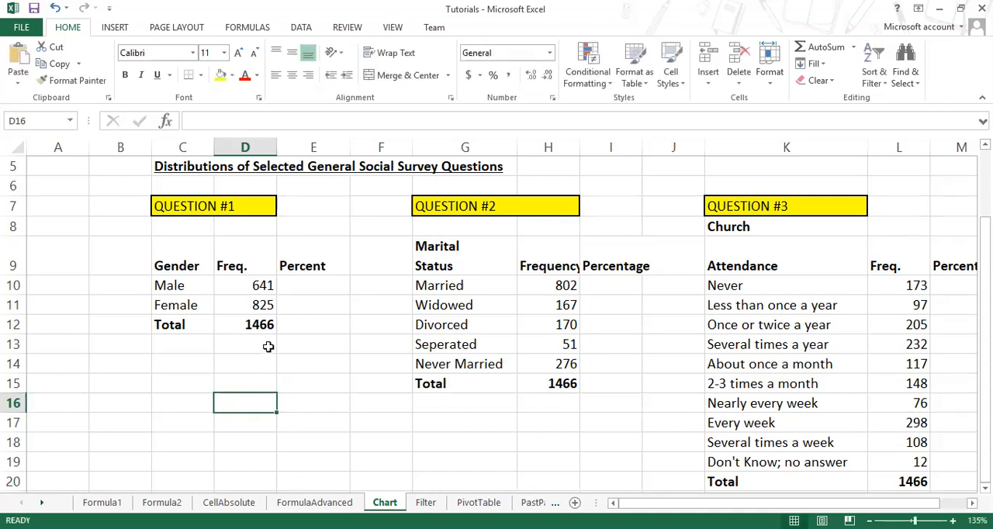
# Step: Calculate a sample percentage in C15 with the formula =16/20*100
pyautogui.click(199, 383)
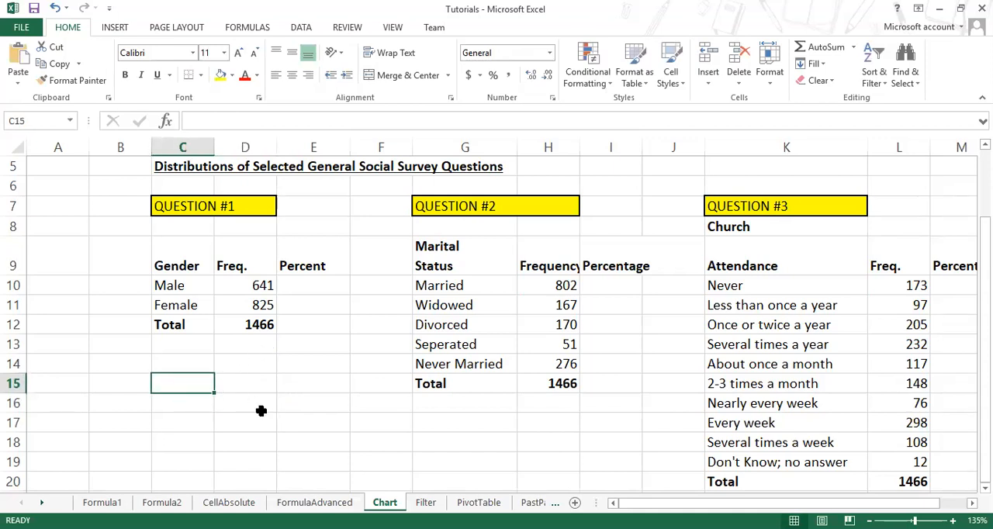
pyautogui.write('=1')
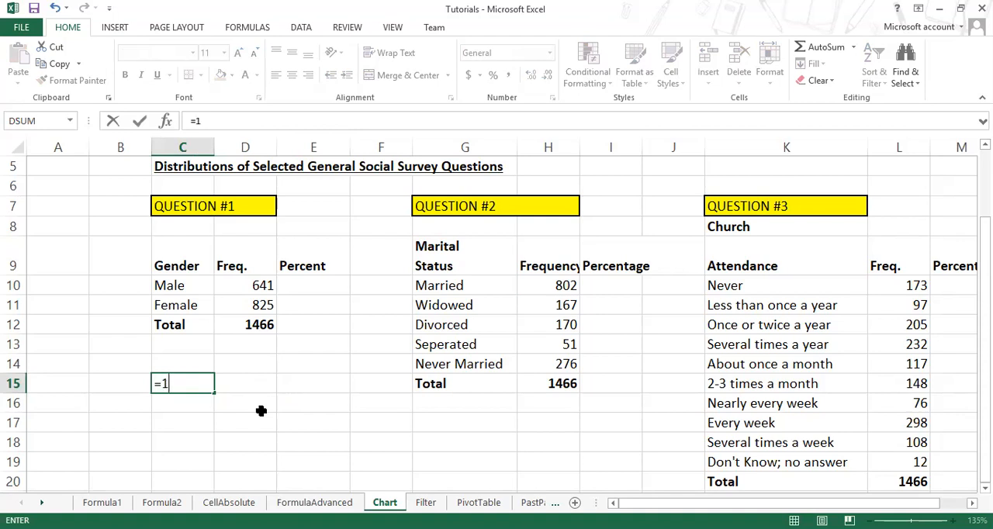
pyautogui.write('6/20*100')
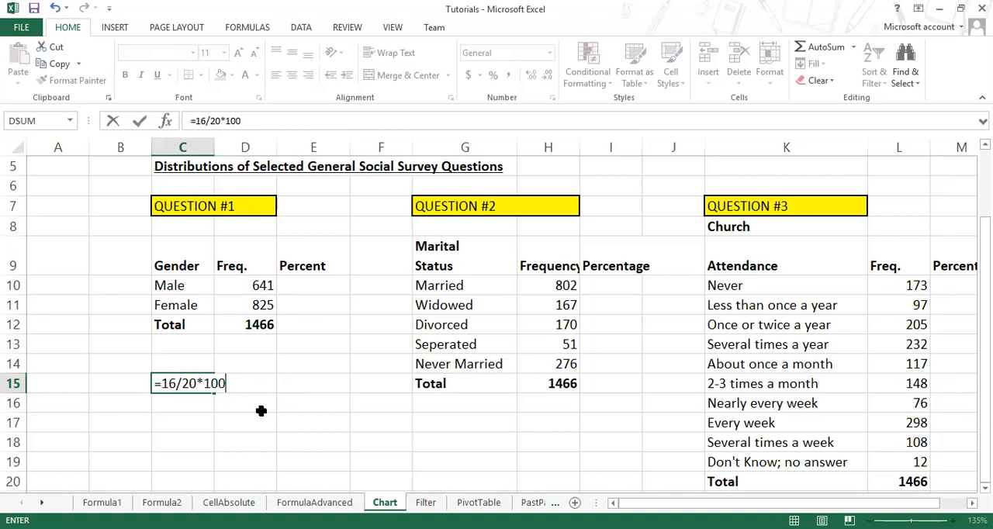
pyautogui.press('Return')
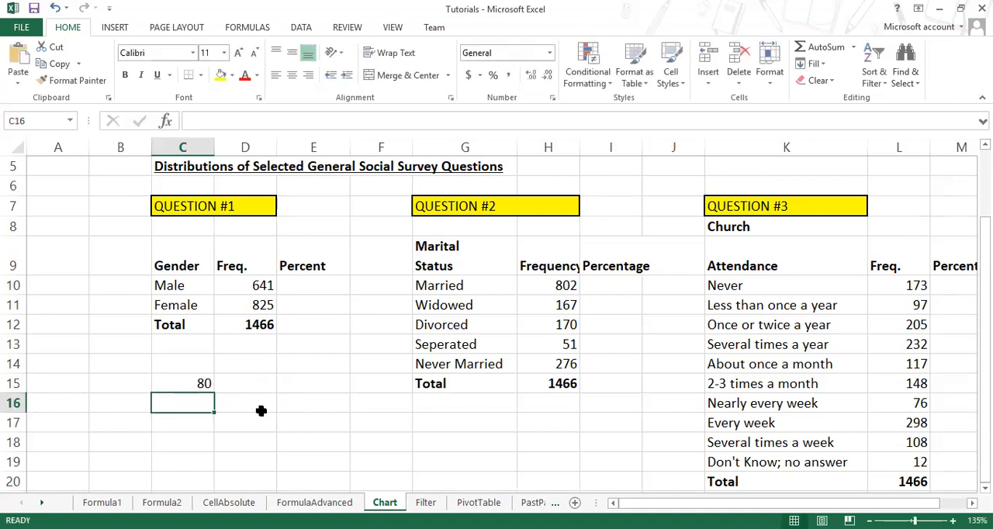
# Step: Change the sample formula in C15 to =641/1466*100 for the male share, check it and clear the cell
pyautogui.press('Up')
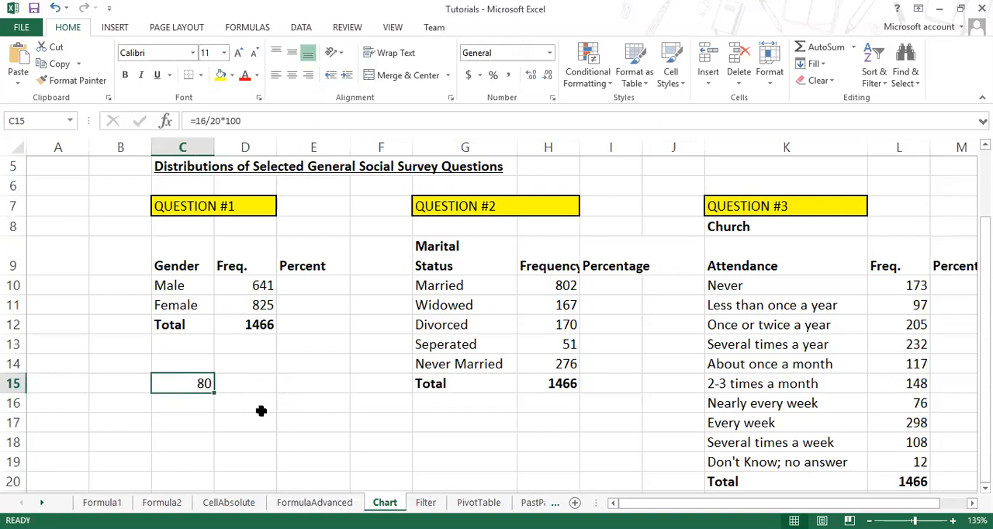
pyautogui.press('F2')
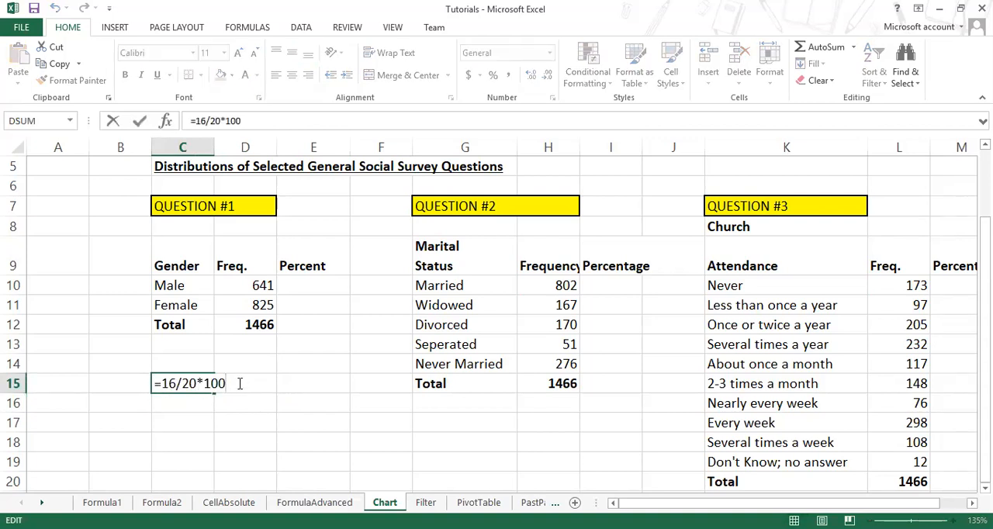
pyautogui.doubleClick(186, 383)
pyautogui.click(177, 383)
pyautogui.moveTo(177, 383); pyautogui.dragTo(164, 383)
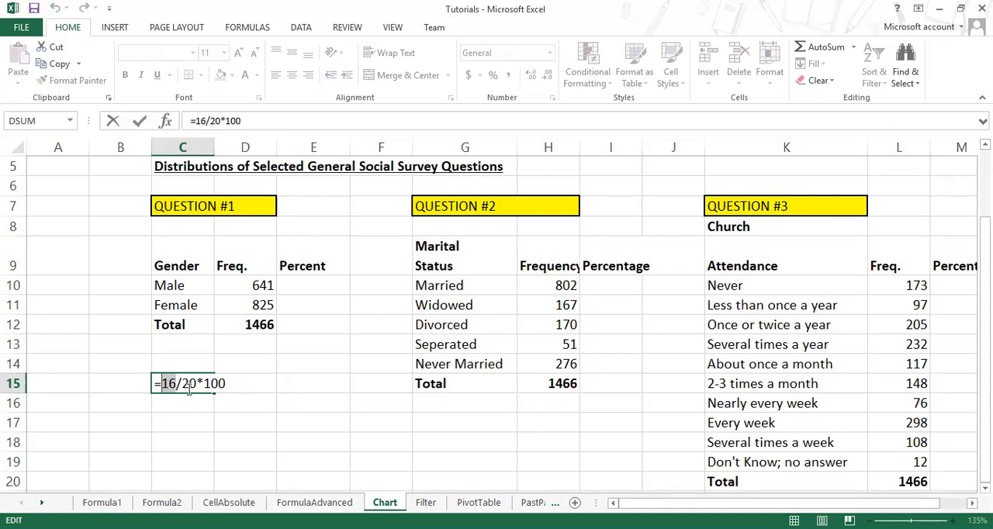
pyautogui.press('BackSpace')
pyautogui.write('641')
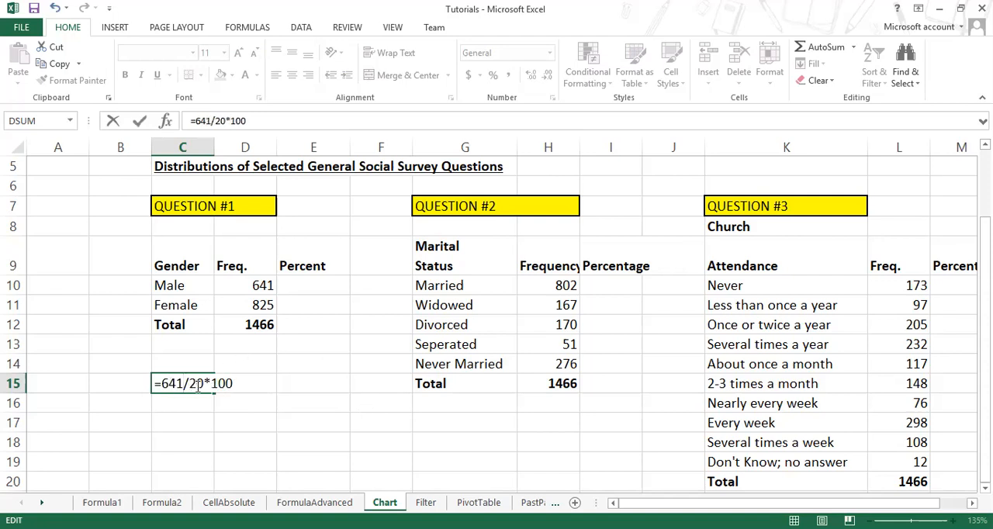
pyautogui.moveTo(198, 383); pyautogui.dragTo(190, 380)
pyautogui.write('1466')
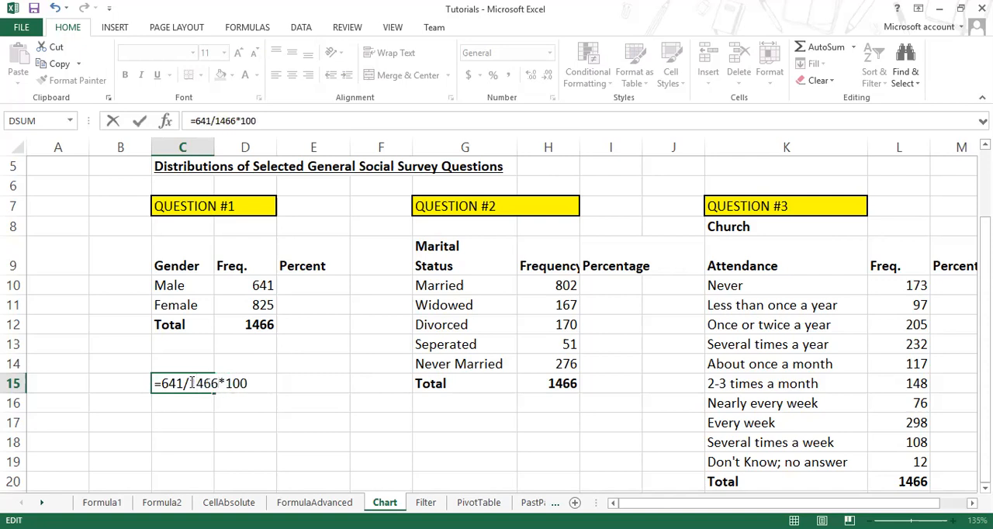
pyautogui.press('Return')
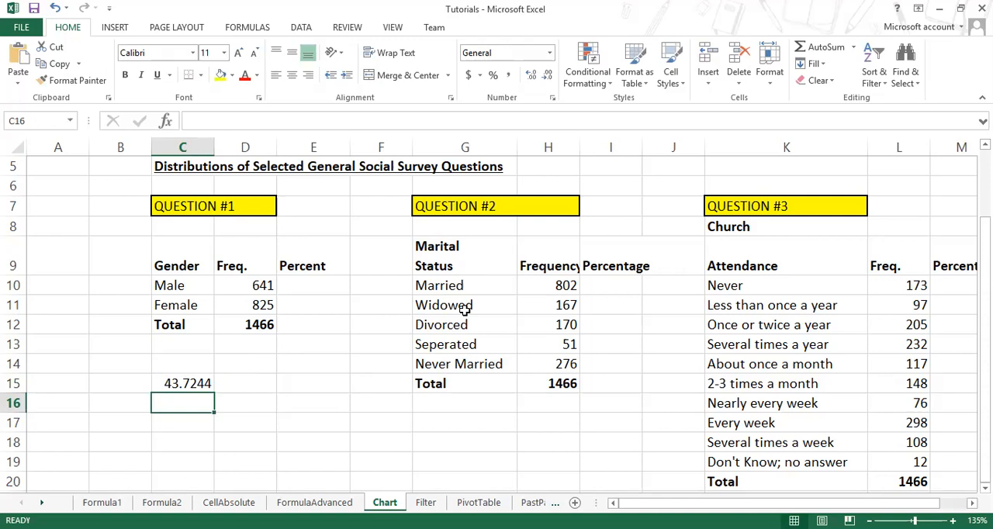
pyautogui.click(198, 385)
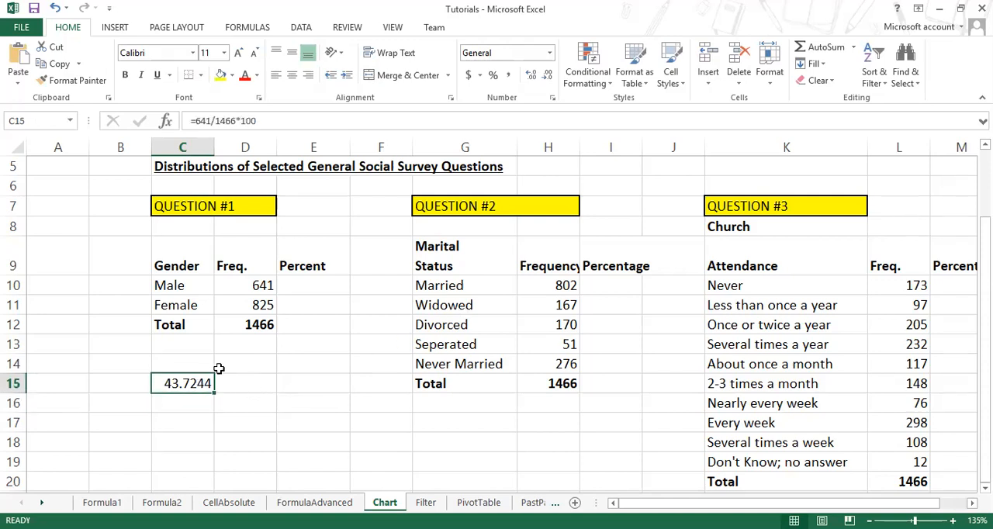
pyautogui.press('Delete')
# Step: Try the male percentage formula =D10/D12*100 in E10 and undo the entry
pyautogui.click(308, 286)
pyautogui.write('=')
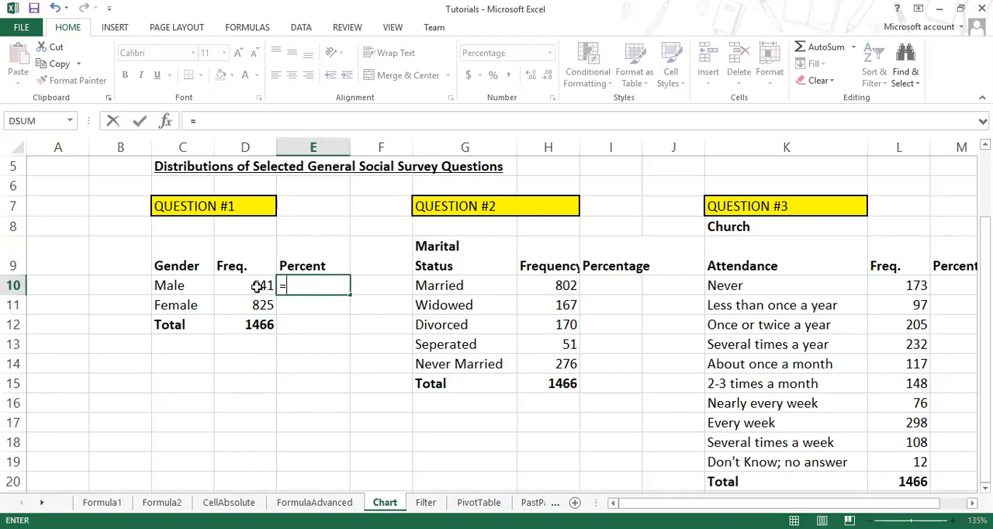
pyautogui.click(257, 286)
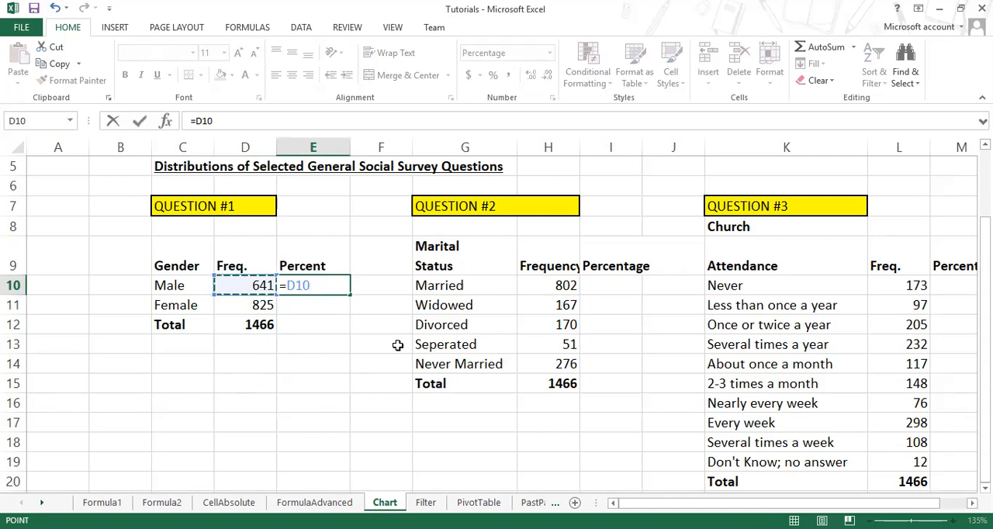
pyautogui.write('/')
pyautogui.click(267, 326)
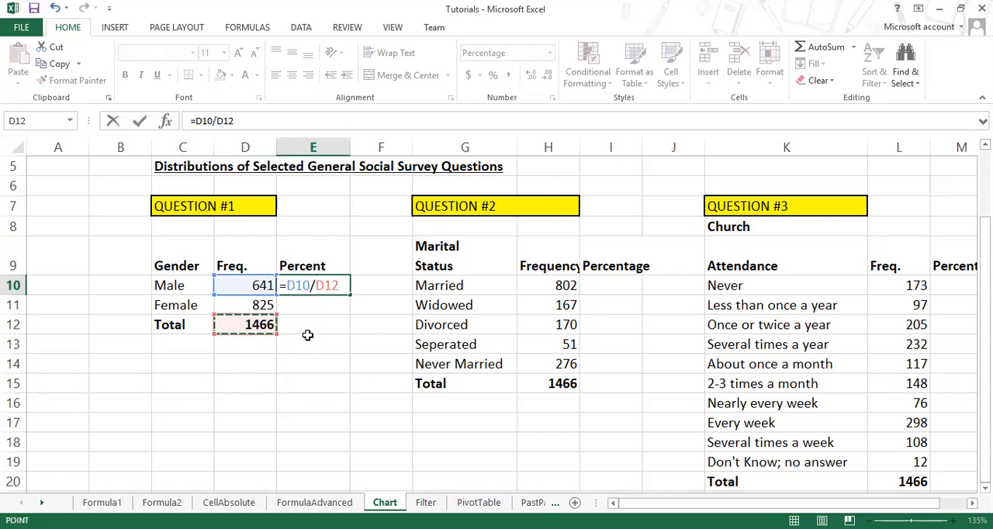
pyautogui.write('*')
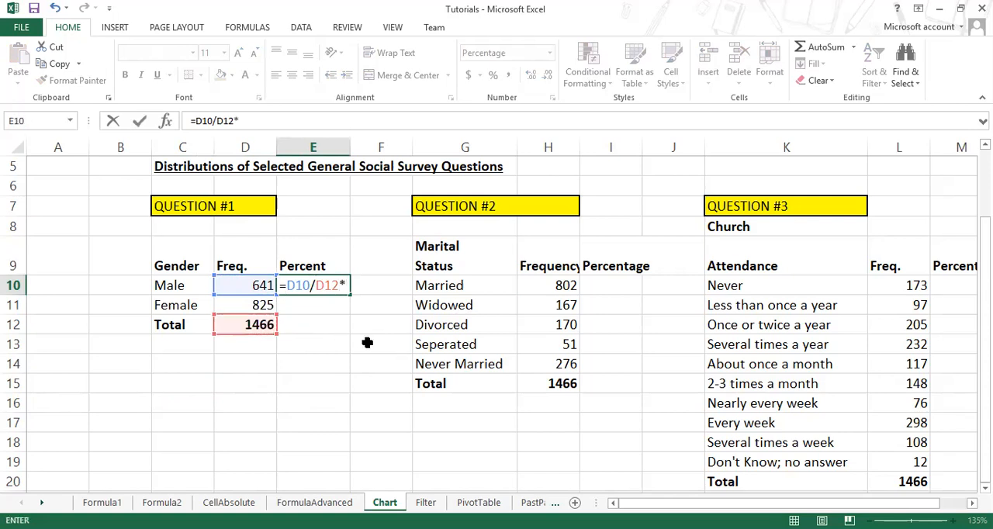
pyautogui.write('100')
pyautogui.press('Return')
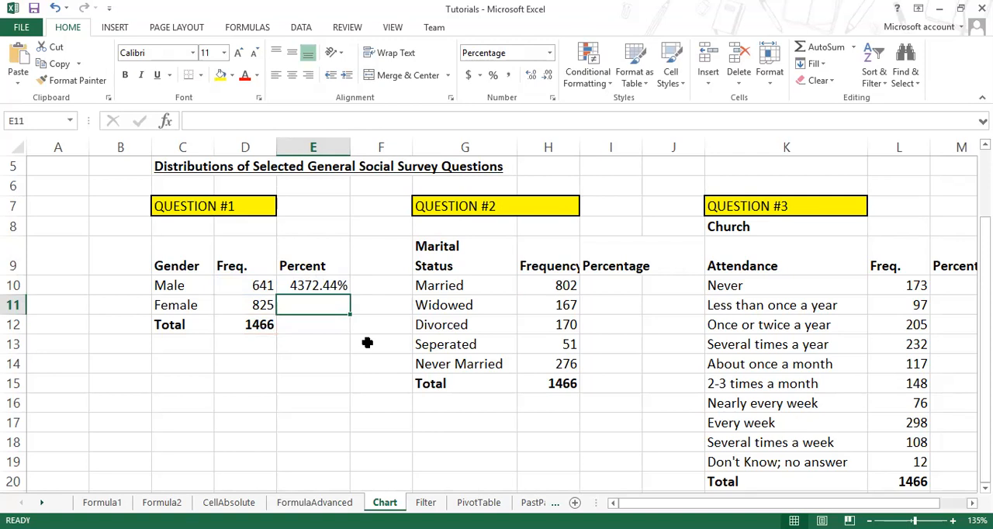
pyautogui.hotkey('ctrl', 'z')
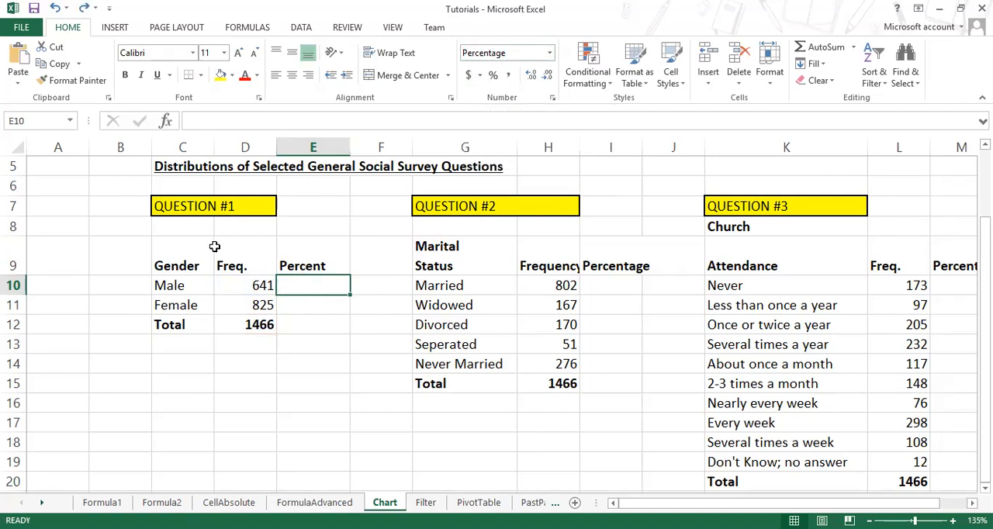
pyautogui.click(169, 383)
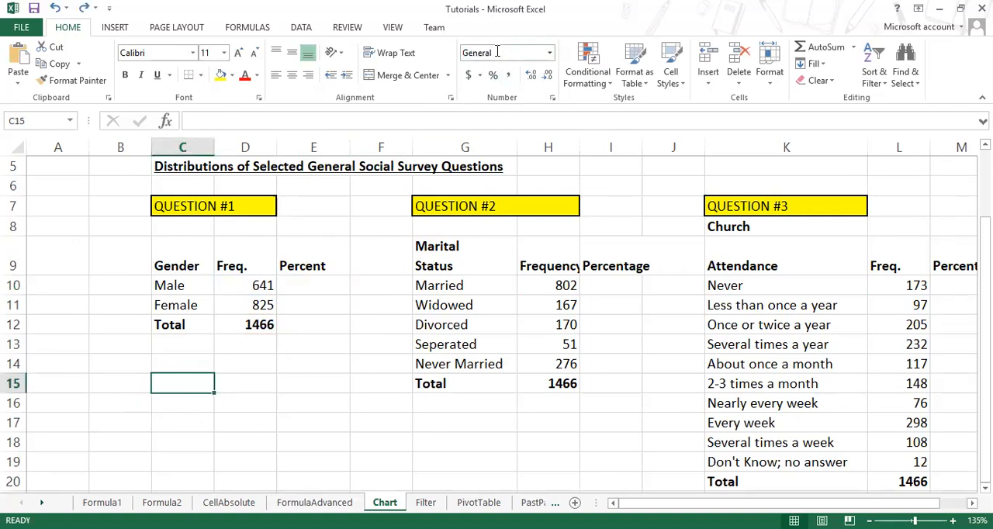
pyautogui.click(266, 305)
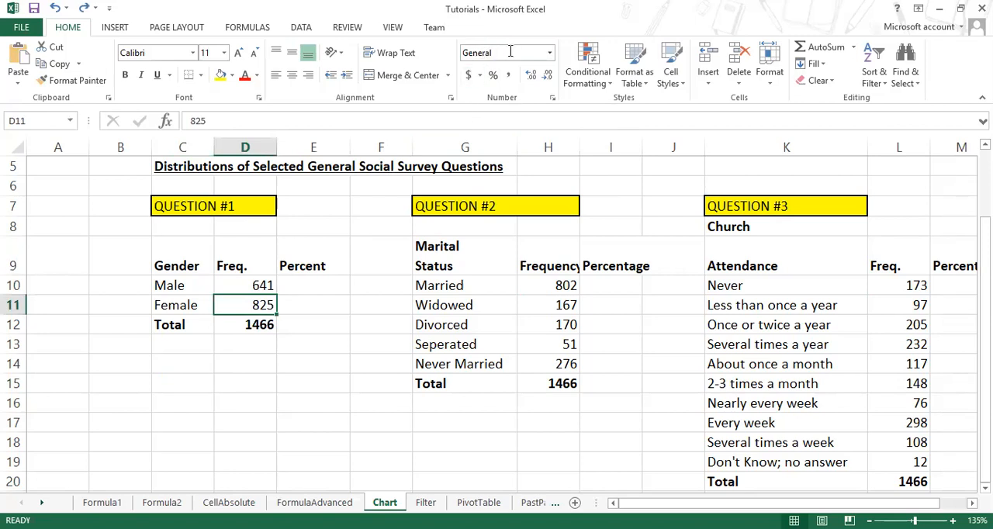
pyautogui.click(344, 429)
pyautogui.scroll(-5, 388, 415)
pyautogui.click(430, 386)
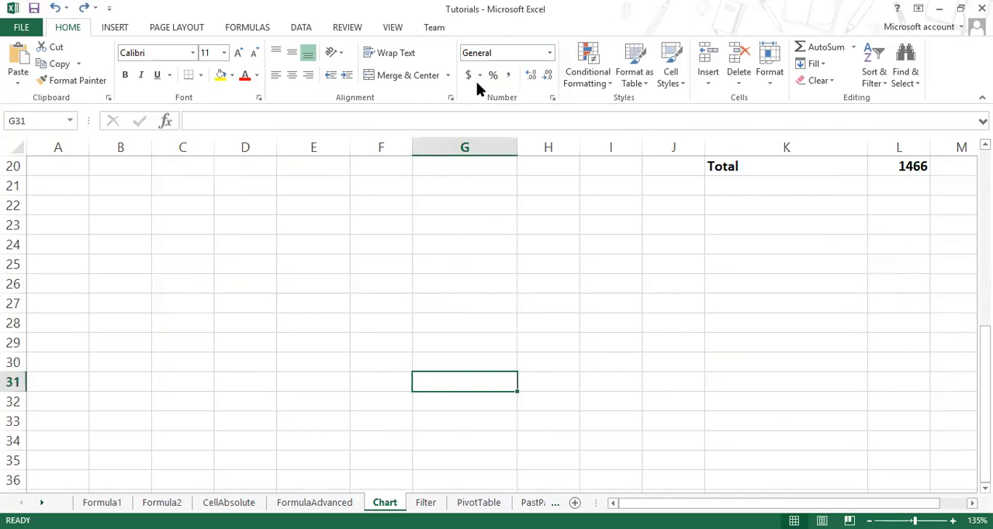
pyautogui.scroll(6, 363, 329)
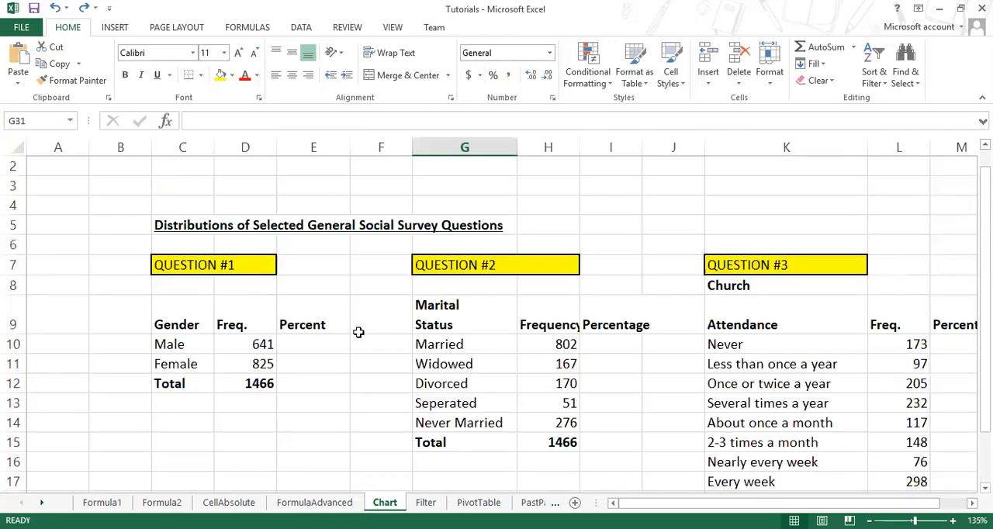
pyautogui.click(314, 347)
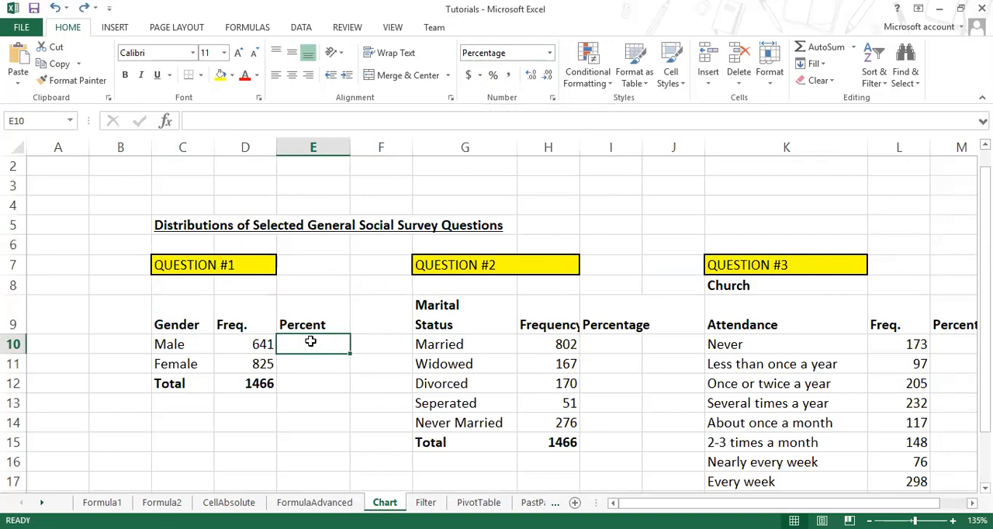
pyautogui.moveTo(310, 341); pyautogui.dragTo(311, 383)
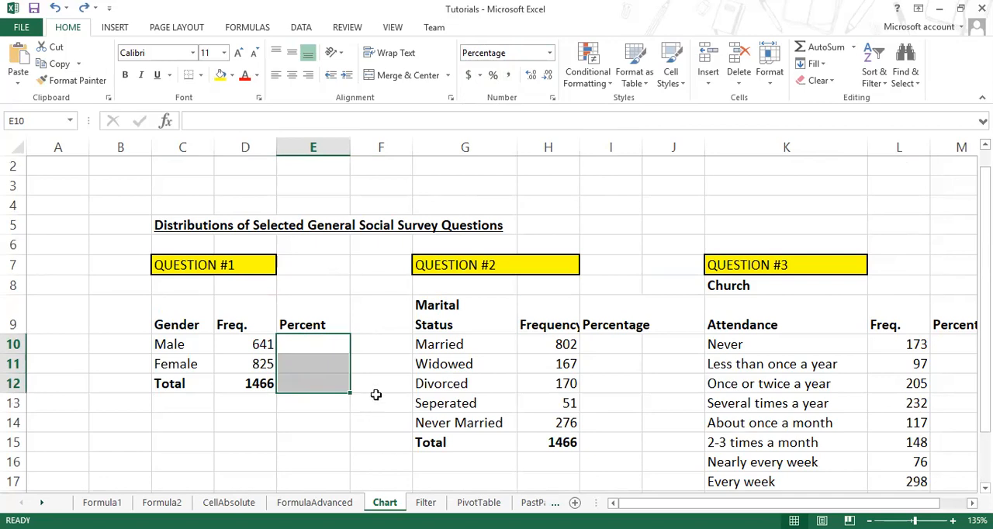
# Step: Enter the sample value 12 in the empty cell F26 and give it the Percentage number format
pyautogui.scroll(-6, 376, 390)
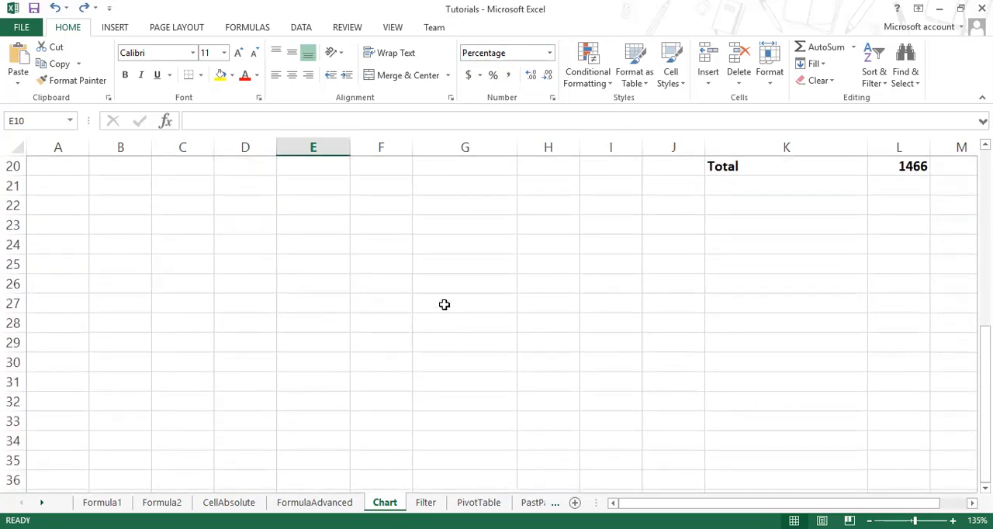
pyautogui.click(401, 284)
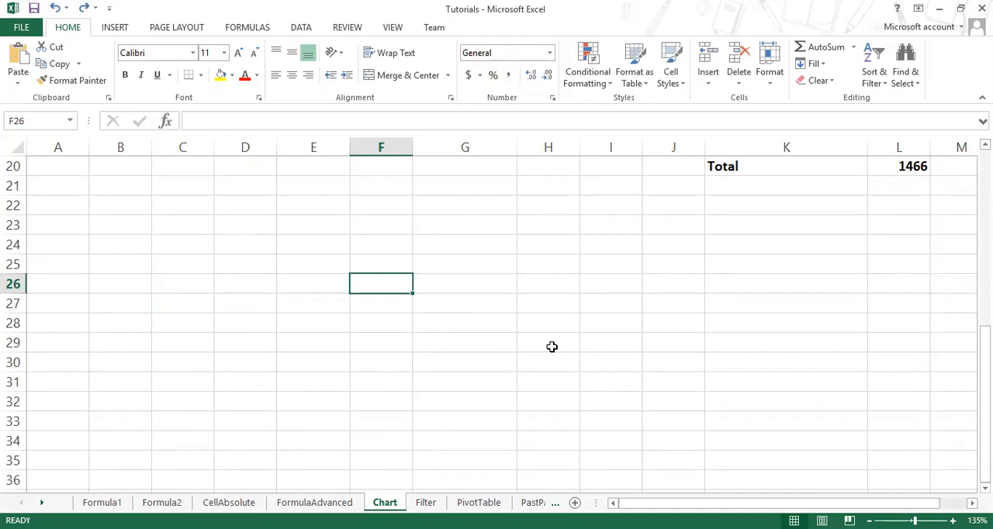
pyautogui.write('12')
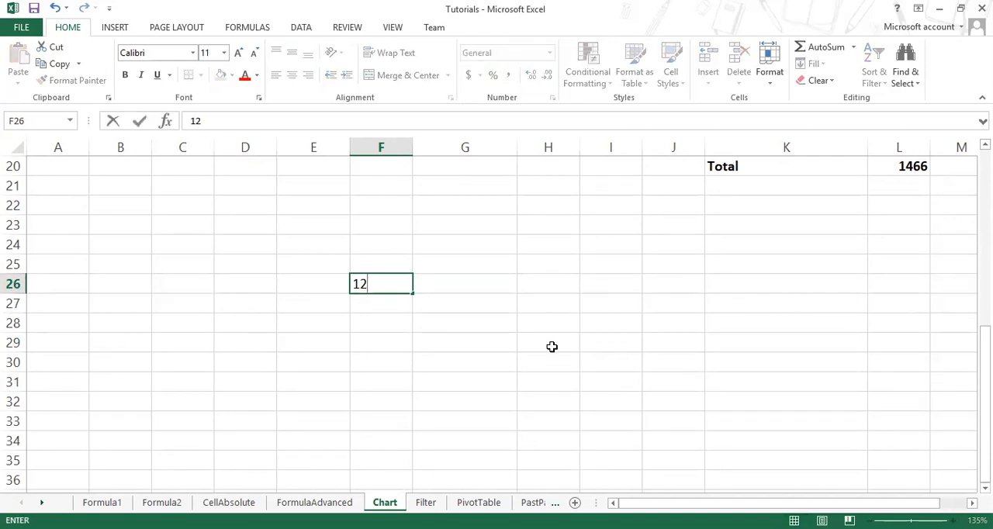
pyautogui.hotkey('ctrl', 'Return')
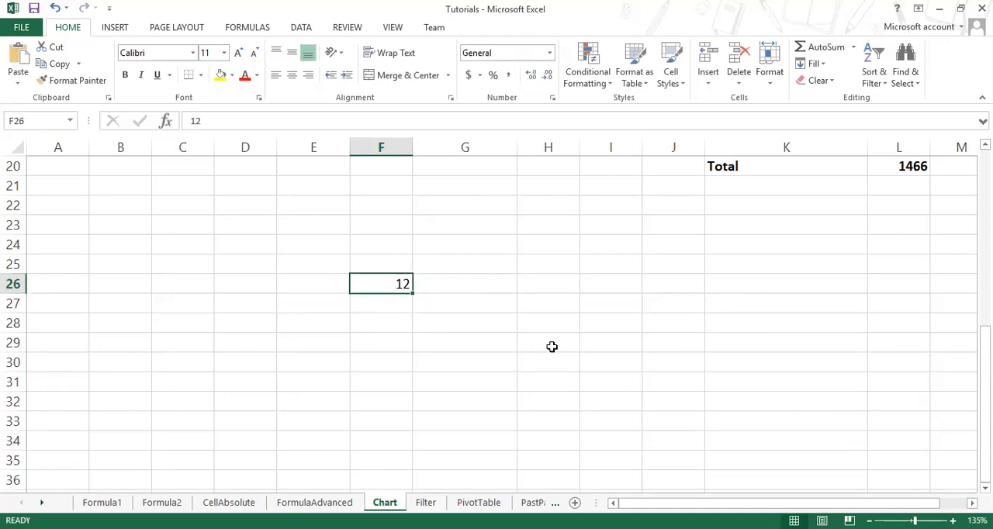
pyautogui.click(549, 52)
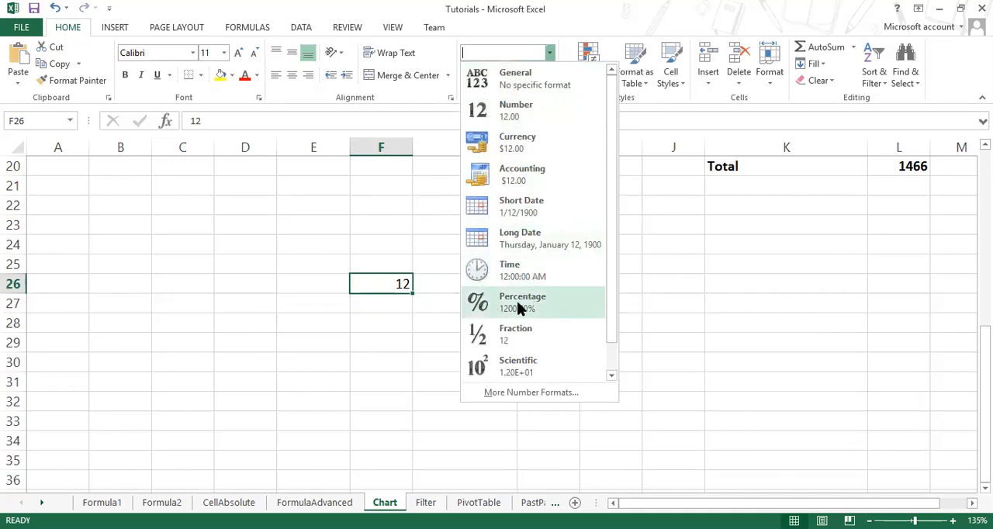
pyautogui.click(528, 311)
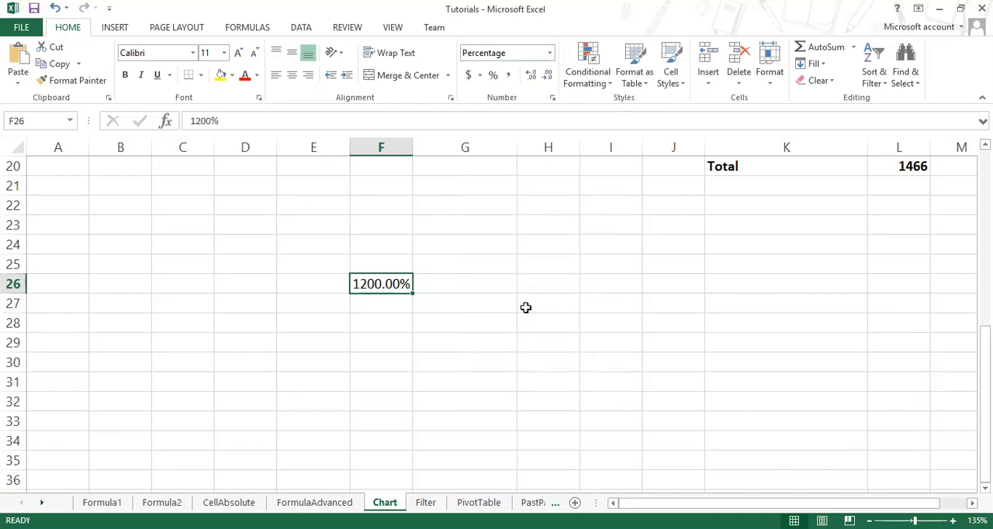
# Step: Check the stored content of the sample cell F26 and clear it
pyautogui.doubleClick(385, 286)
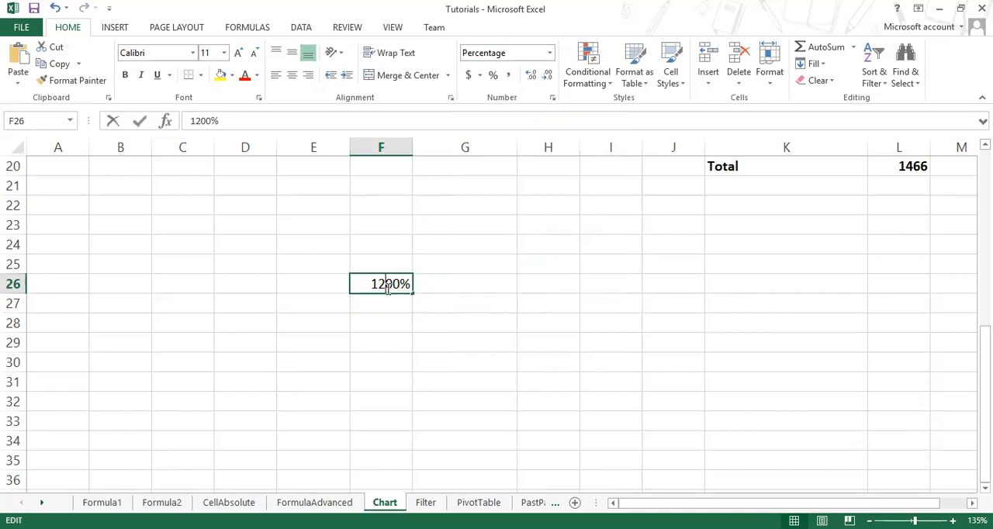
pyautogui.click(400, 329)
pyautogui.click(392, 285)
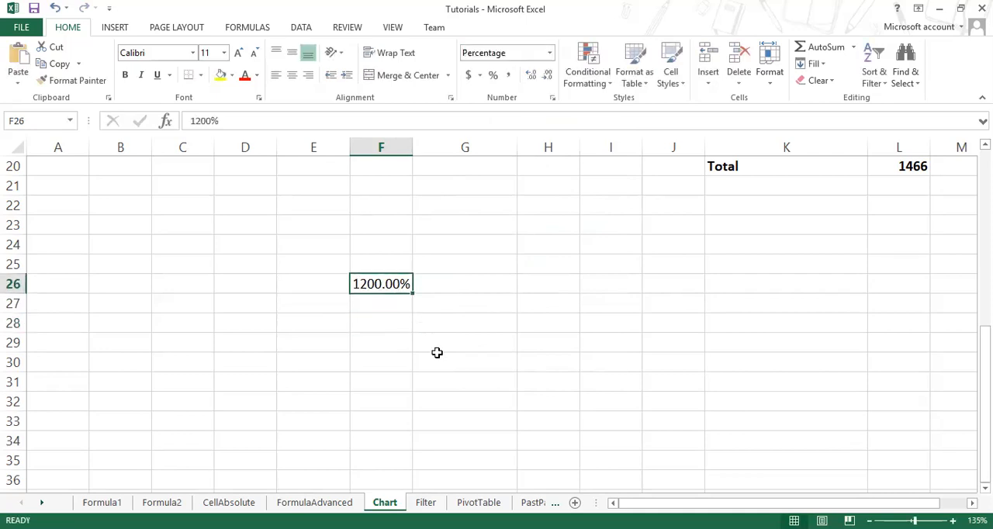
pyautogui.press('Delete')
# Step: Calculate the male percentage of Question #1 in E10 with the formula =D10/D12
pyautogui.scroll(5, 437, 352)
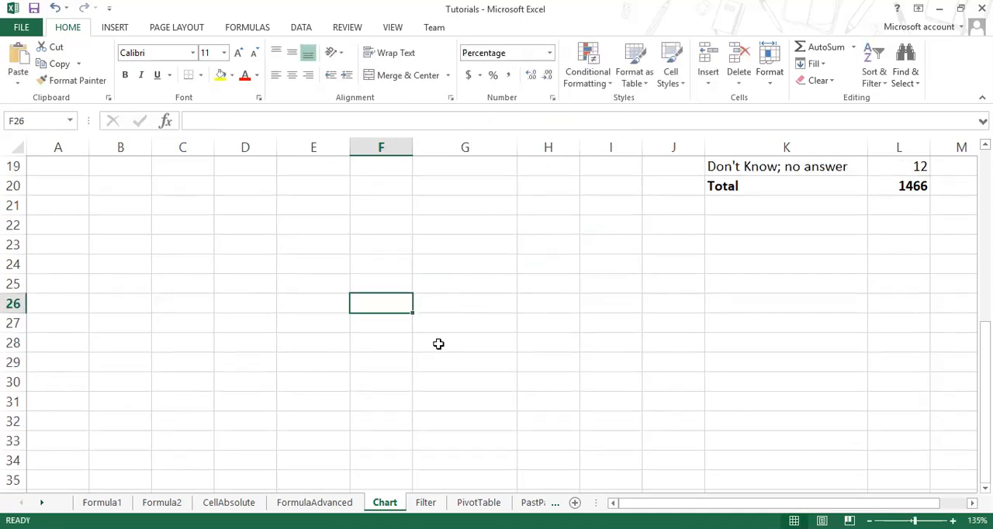
pyautogui.click(305, 288)
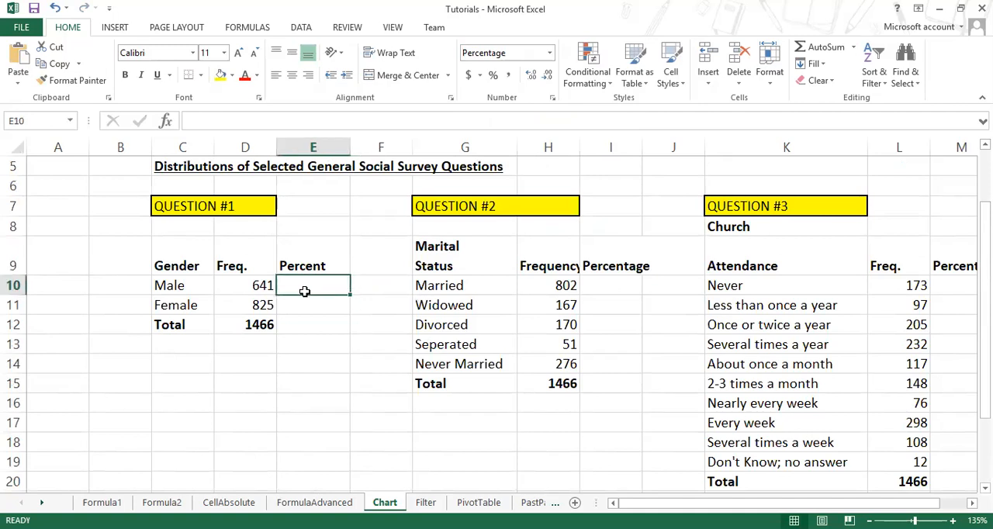
pyautogui.write('=')
pyautogui.click(261, 287)
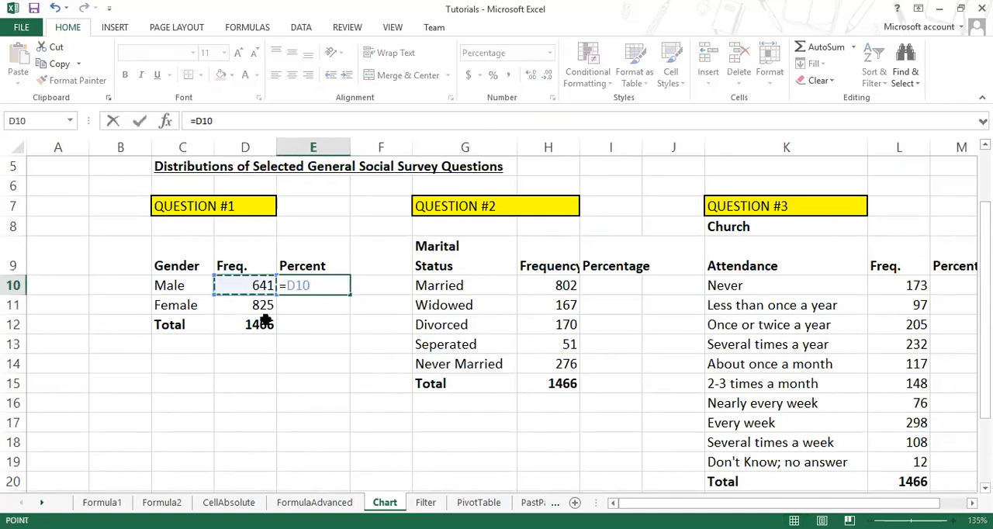
pyautogui.write('/')
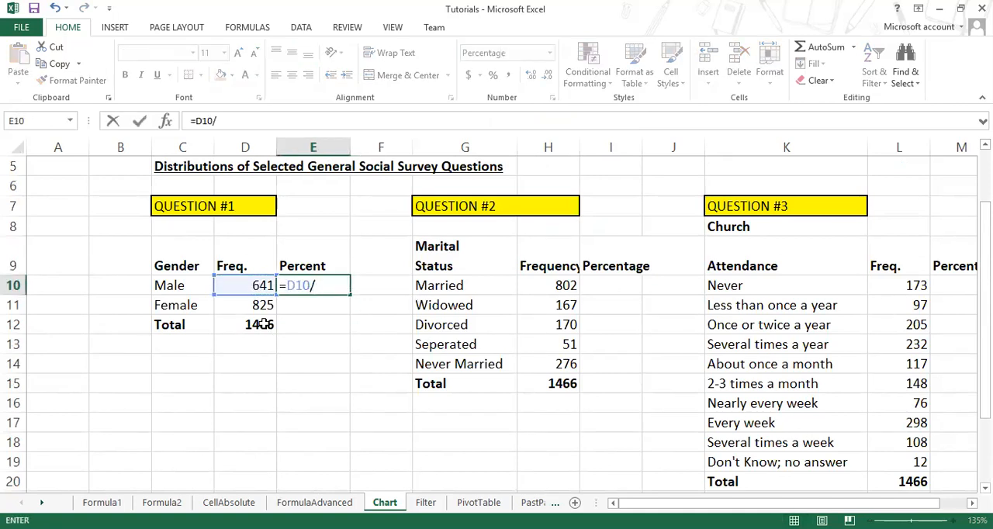
pyautogui.click(265, 323)
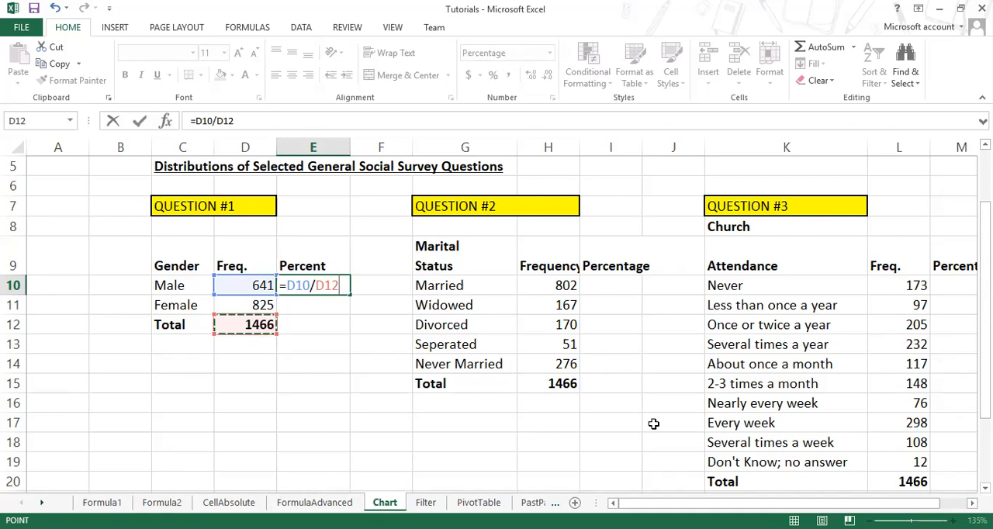
pyautogui.press('Return')
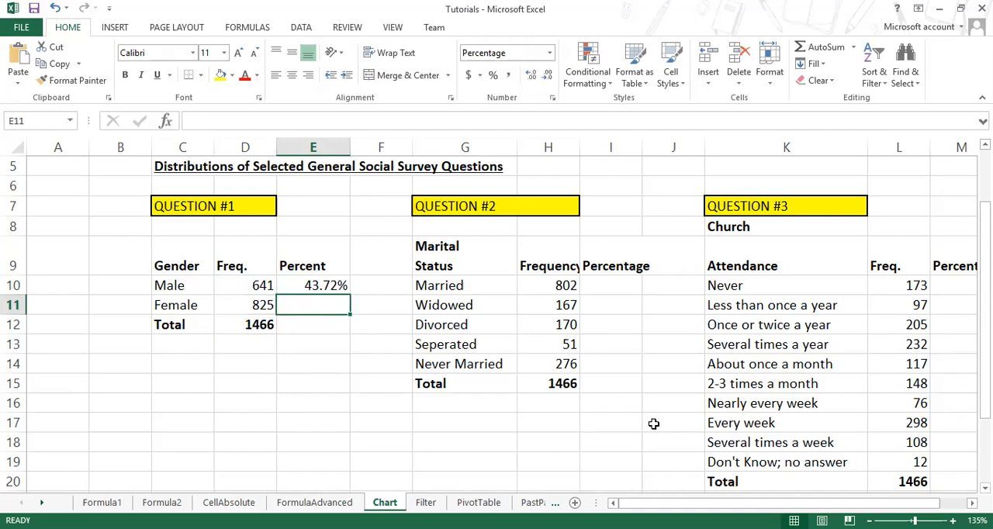
# Step: Try multiplying the male percentage by 100 by extending the E10 formula to =D10/D12*100
pyautogui.click(332, 285)
pyautogui.doubleClick(332, 285)
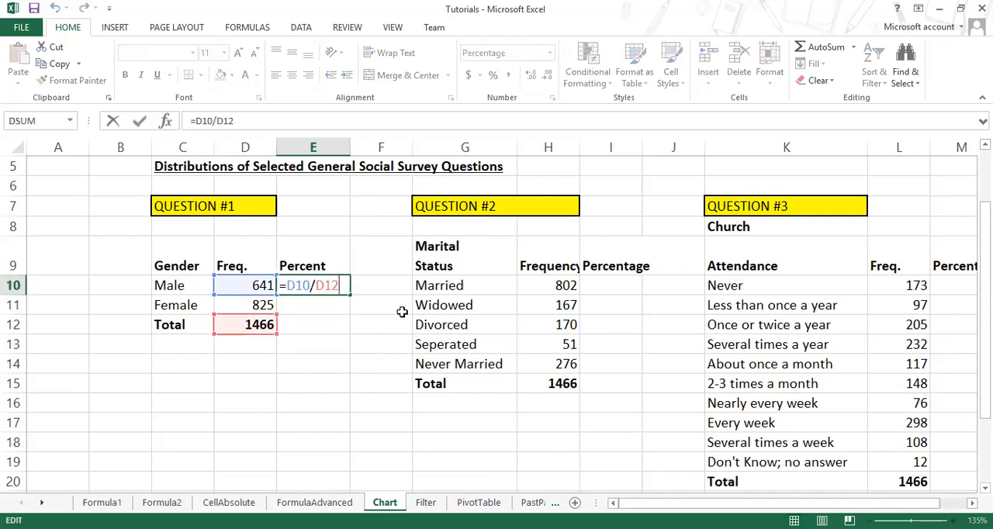
pyautogui.write('*100')
pyautogui.press('Return')
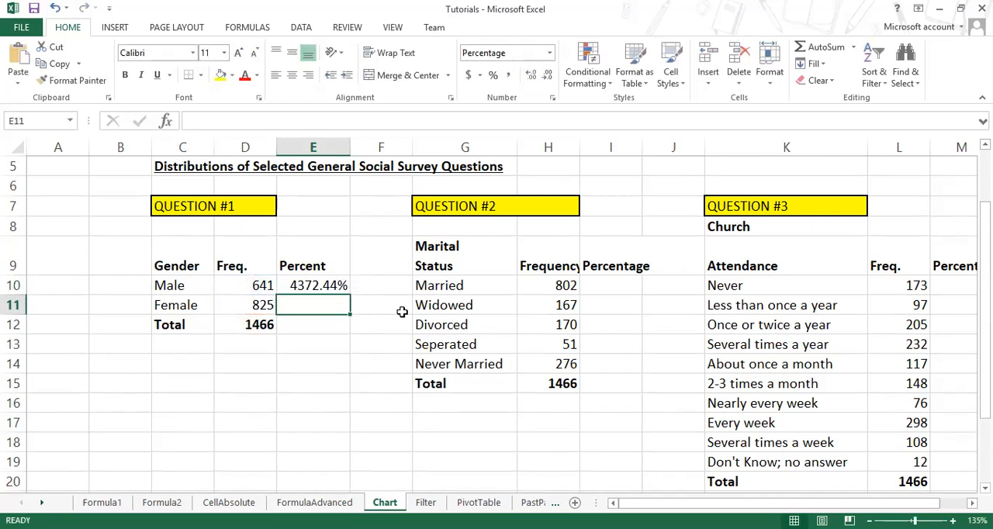
# Step: Remove the multiplication by 100 from the E10 formula, leaving =D10/D12
pyautogui.press('Up')
pyautogui.press('F2')
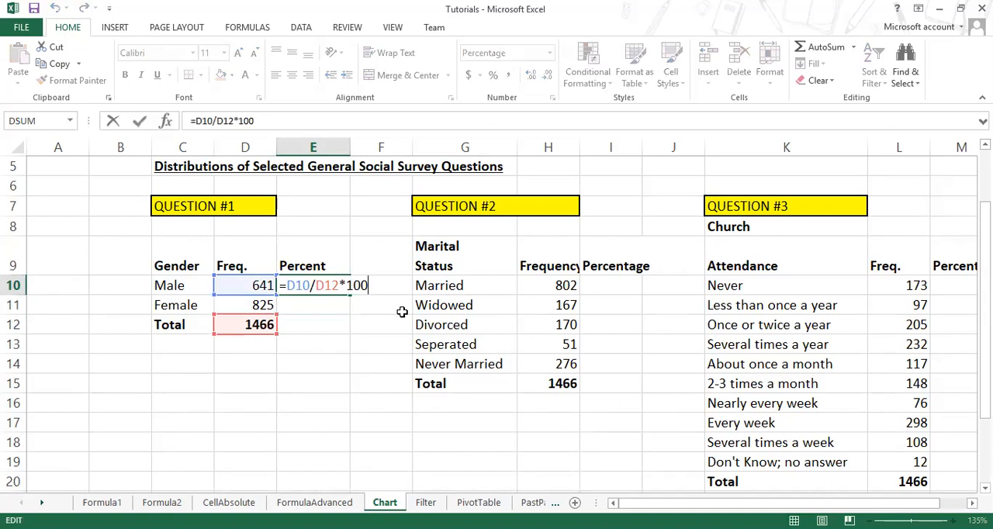
pyautogui.press('BackSpace')
pyautogui.press('BackSpace')
pyautogui.press('BackSpace')
pyautogui.press('BackSpace')
pyautogui.press('Return')
pyautogui.press('Up')
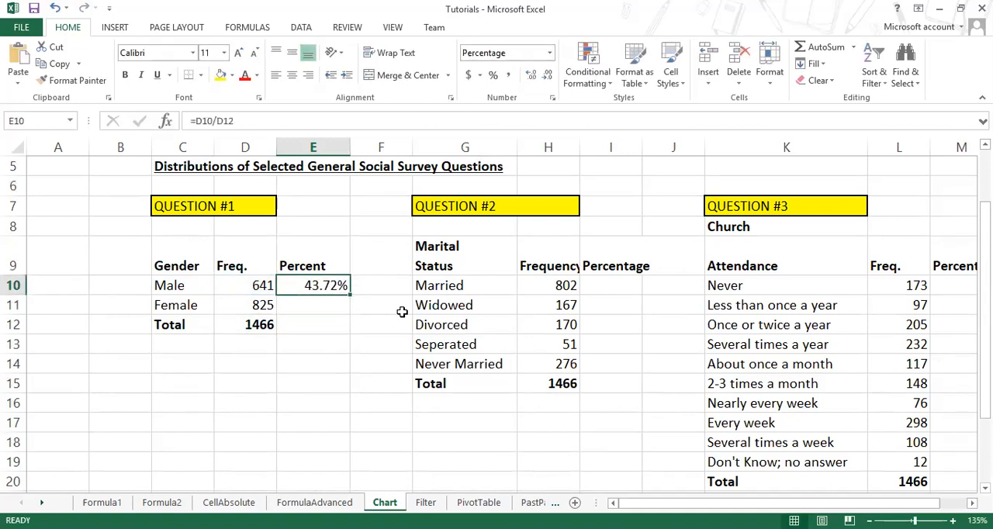
# Step: Review the number formats available for the male percentage in E10 without applying another one
pyautogui.click(549, 54)
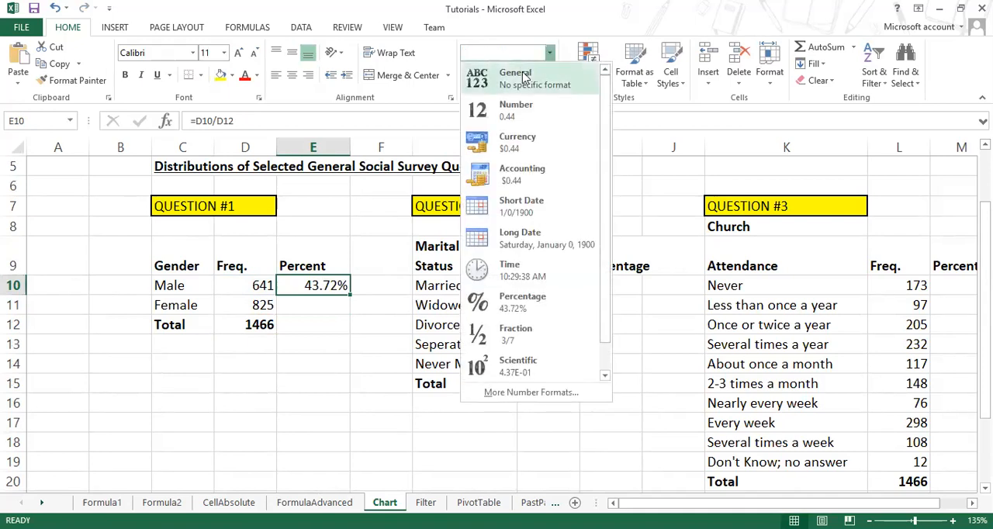
pyautogui.click(550, 52)
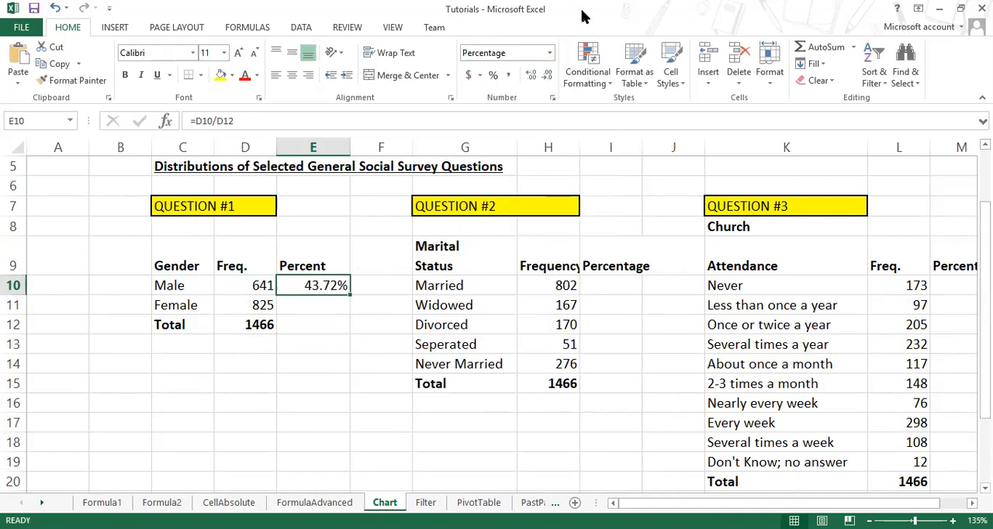
pyautogui.click(552, 51)
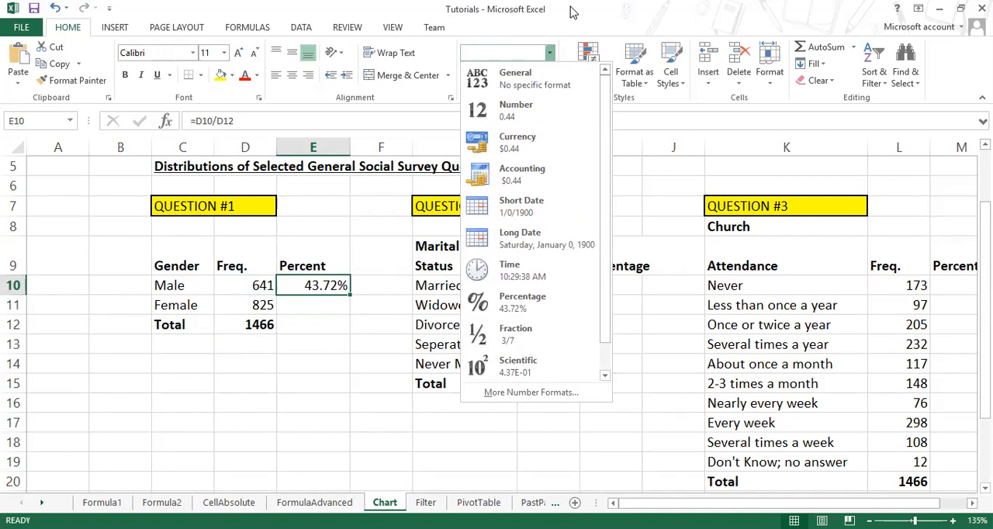
pyautogui.scroll(-1, 608, 159)
pyautogui.moveTo(609, 155); pyautogui.dragTo(624, 21)
pyautogui.click(620, 3)
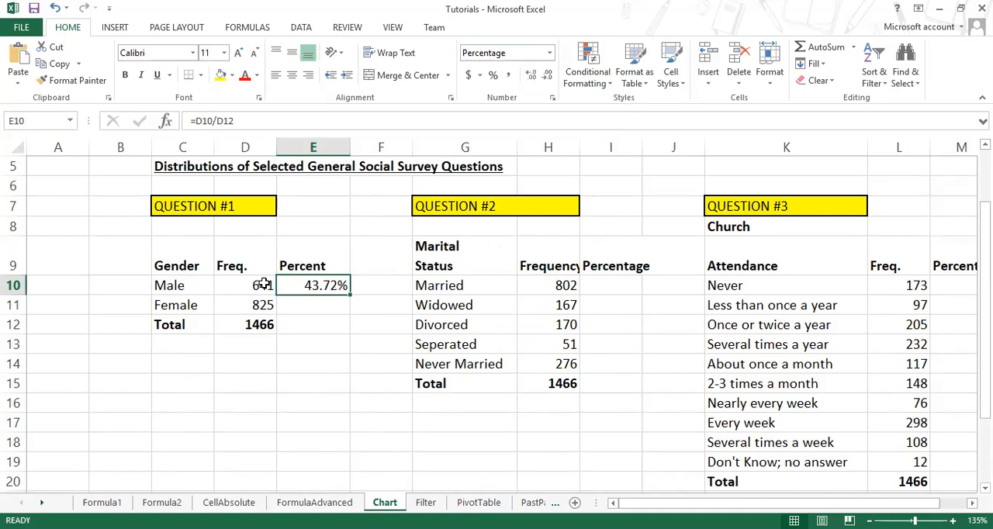
# Step: Fill the male percentage formula in E10 down through E12 for the Female and Total rows of Question #1
pyautogui.doubleClick(320, 287)
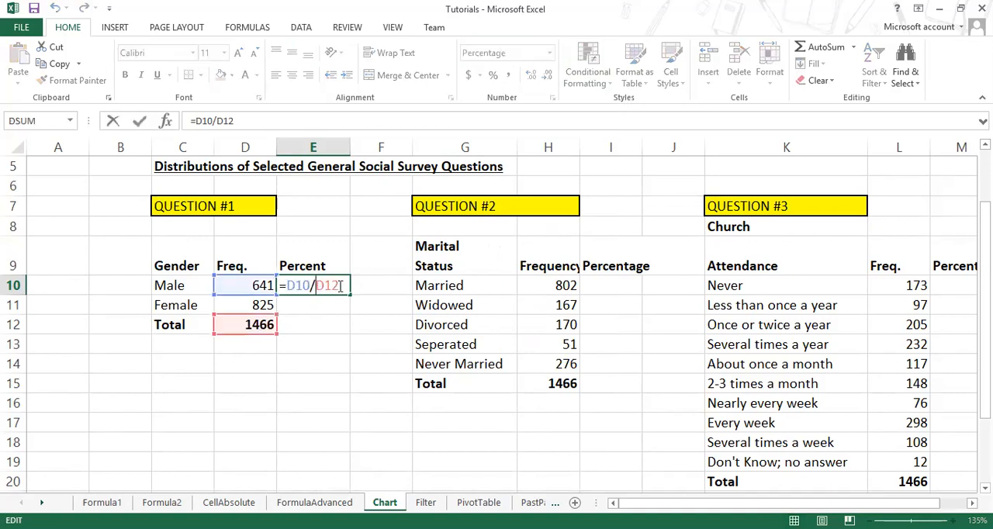
pyautogui.hotkey('ctrl', 'Return')
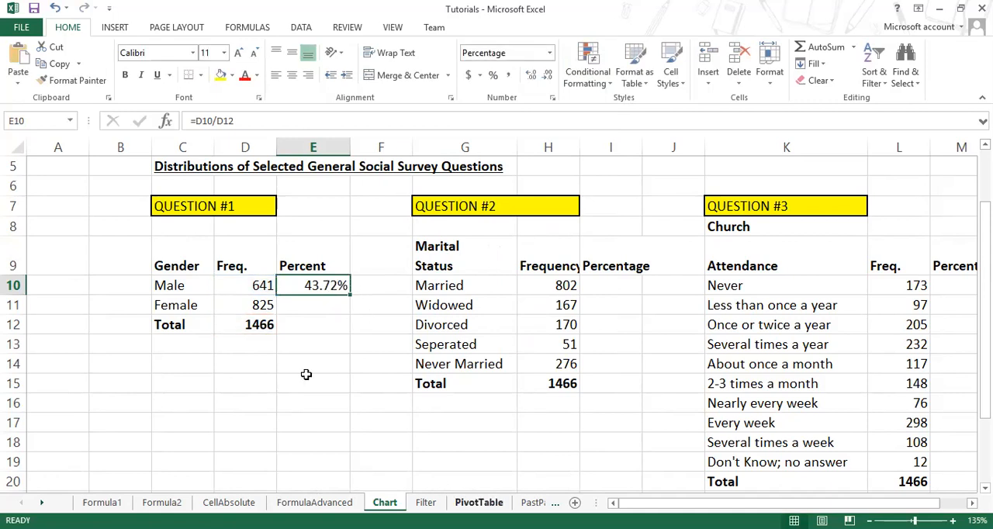
pyautogui.click(335, 305)
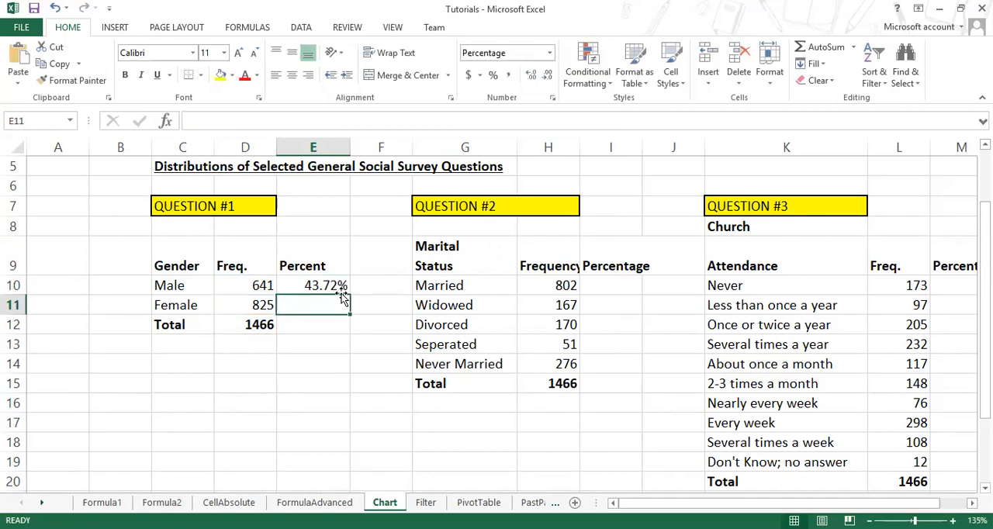
pyautogui.click(329, 285)
pyautogui.moveTo(352, 293); pyautogui.dragTo(348, 329)
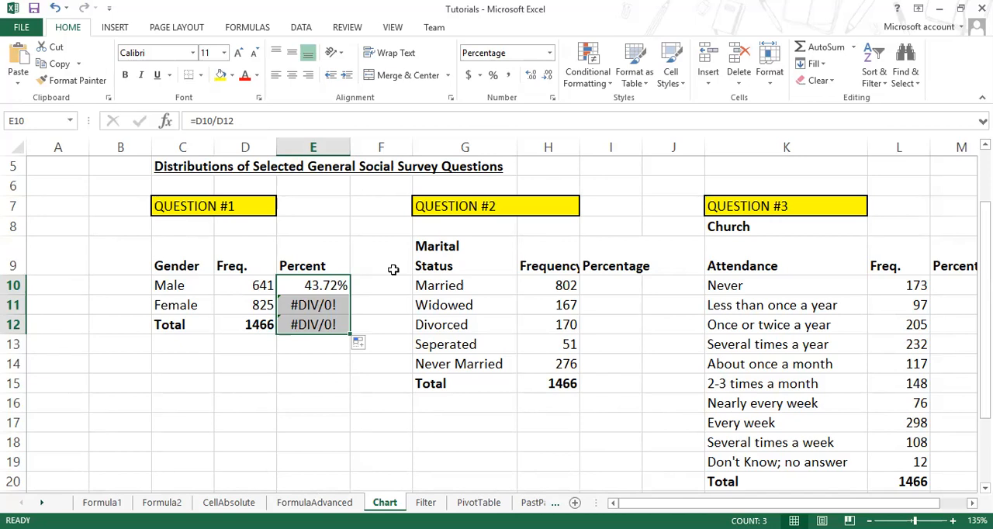
# Step: Switch to the Windows Calculator to test dividing 245 by 0, and return to the Excel Chart sheet
pyautogui.press('super+r')
pyautogui.write('c')
pyautogui.press('Escape')
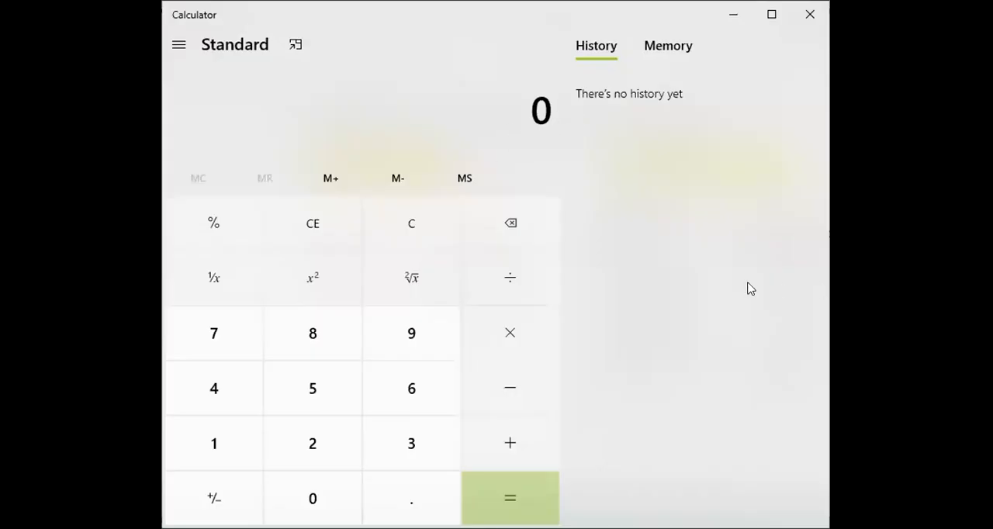
pyautogui.write('245')
pyautogui.press('/')
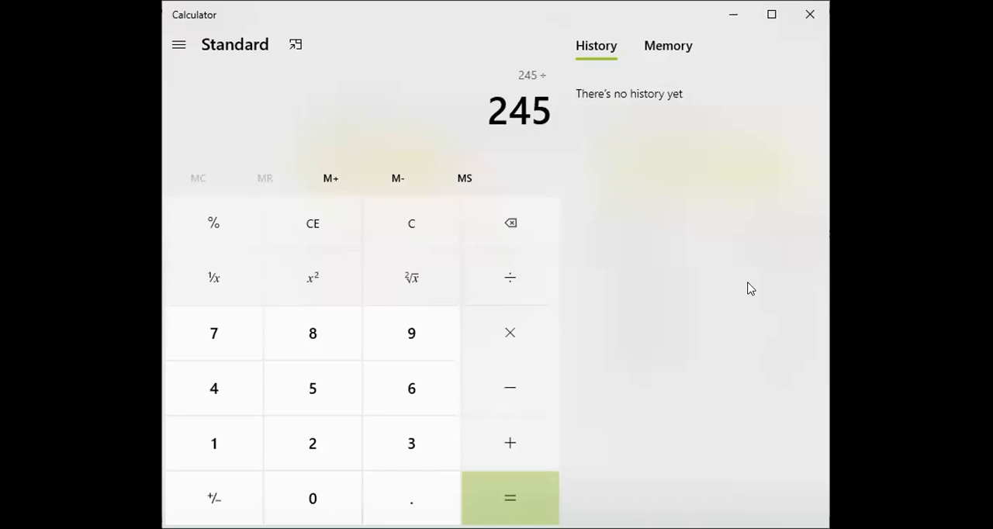
pyautogui.write('0')
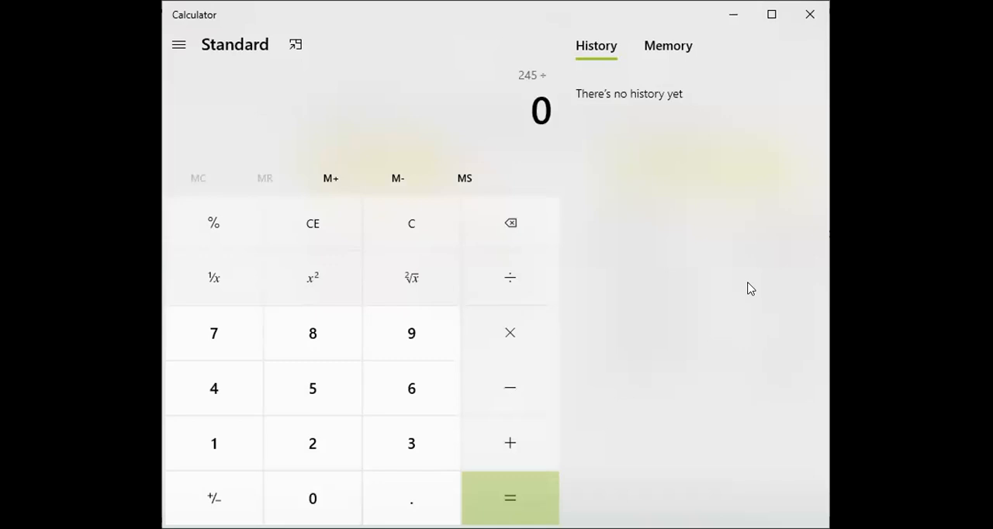
pyautogui.press('Return')
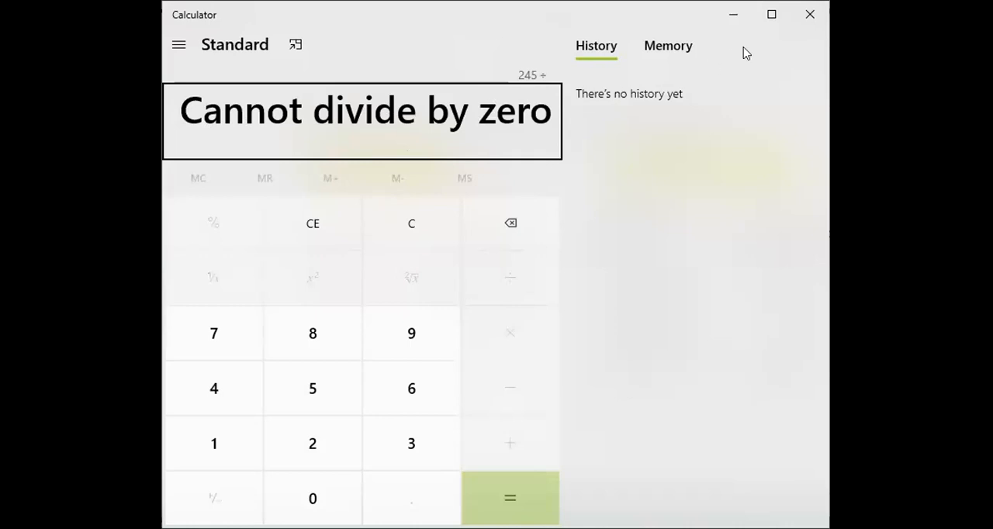
pyautogui.click(799, 24)
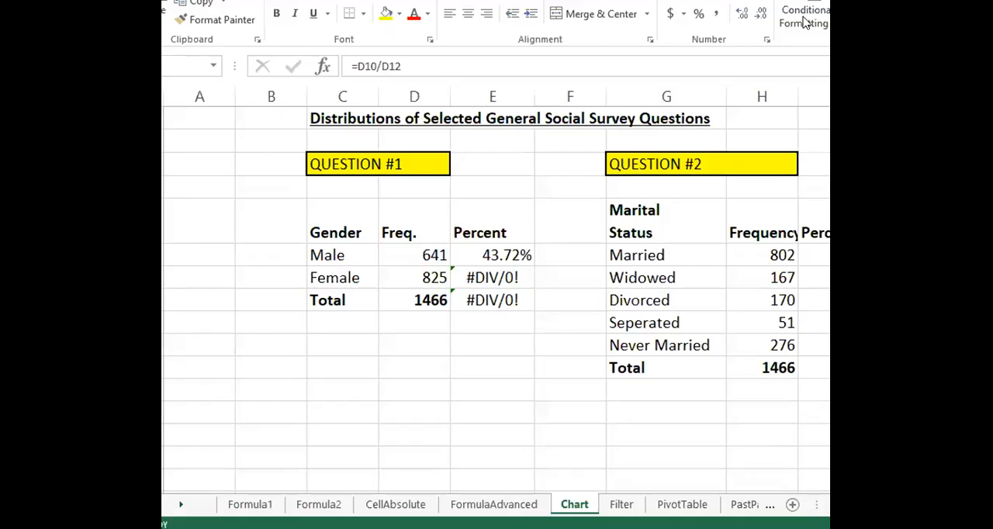
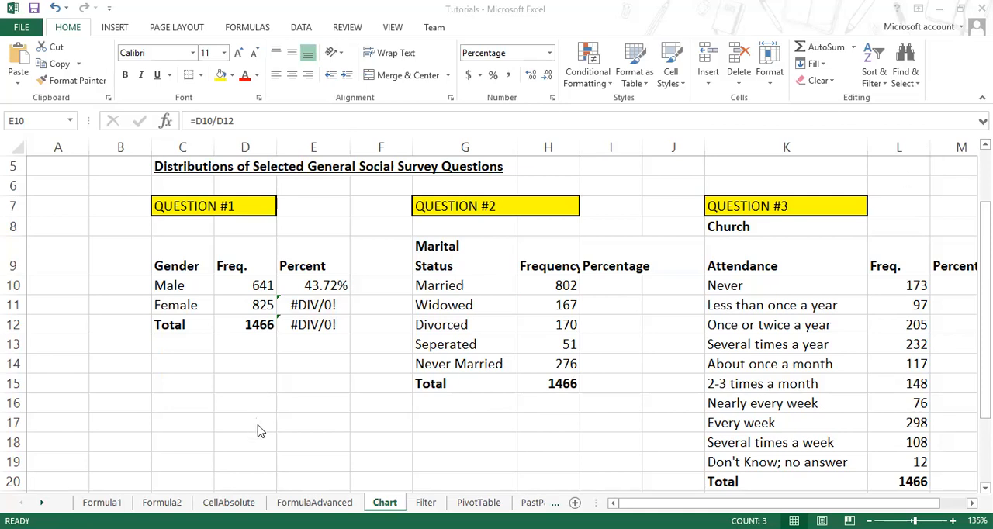
# Step: Check the Female and Total percent cells in the gender table and refill the formula =D10/D12 from E10 down to E12
pyautogui.click(309, 304)
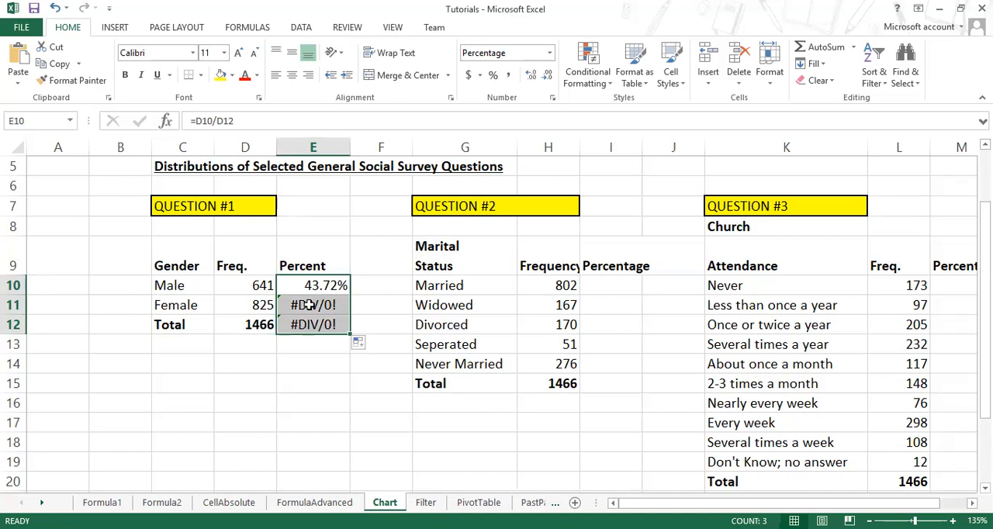
pyautogui.click(309, 305)
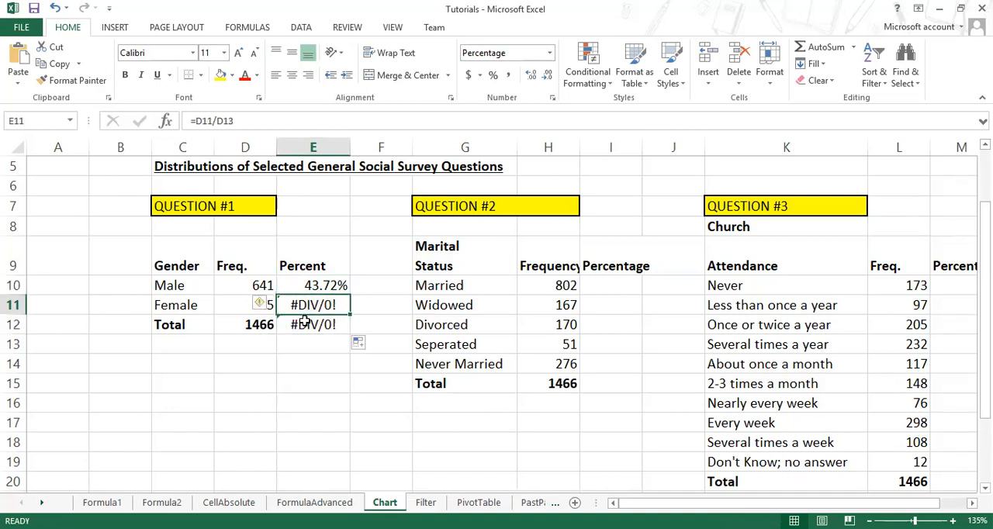
pyautogui.click(302, 325)
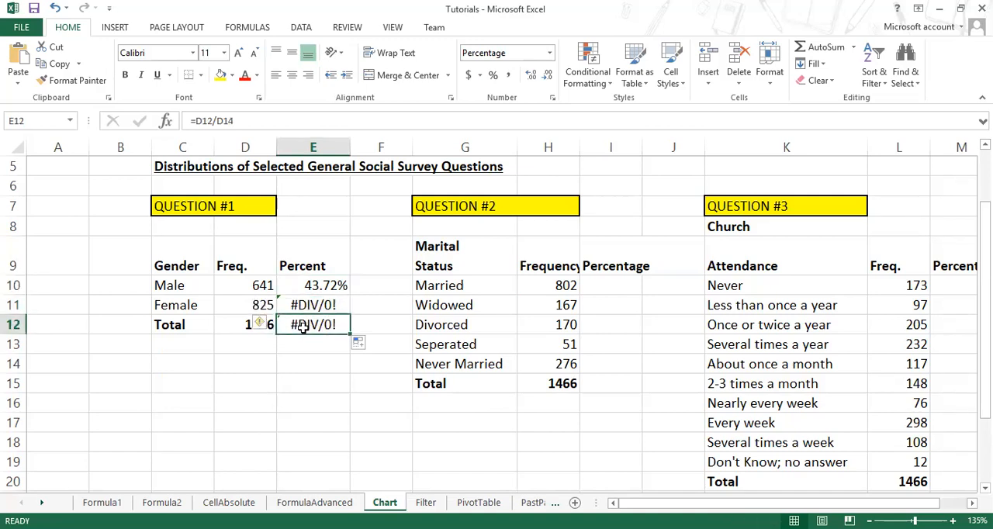
pyautogui.click(315, 285)
pyautogui.moveTo(350, 294); pyautogui.dragTo(341, 328)
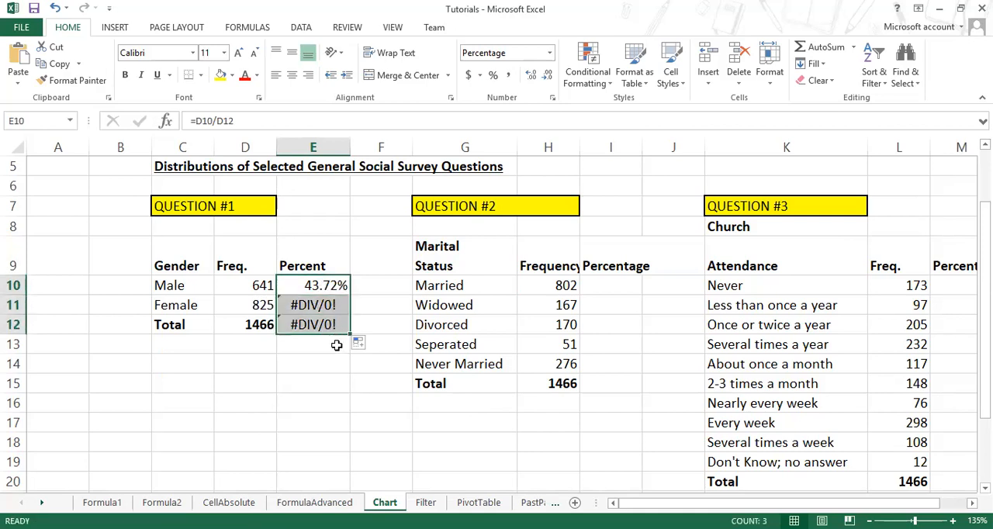
# Step: Examine which cells the formulas in E11 and E12 divide by in the gender table's Percent column
pyautogui.click(304, 307)
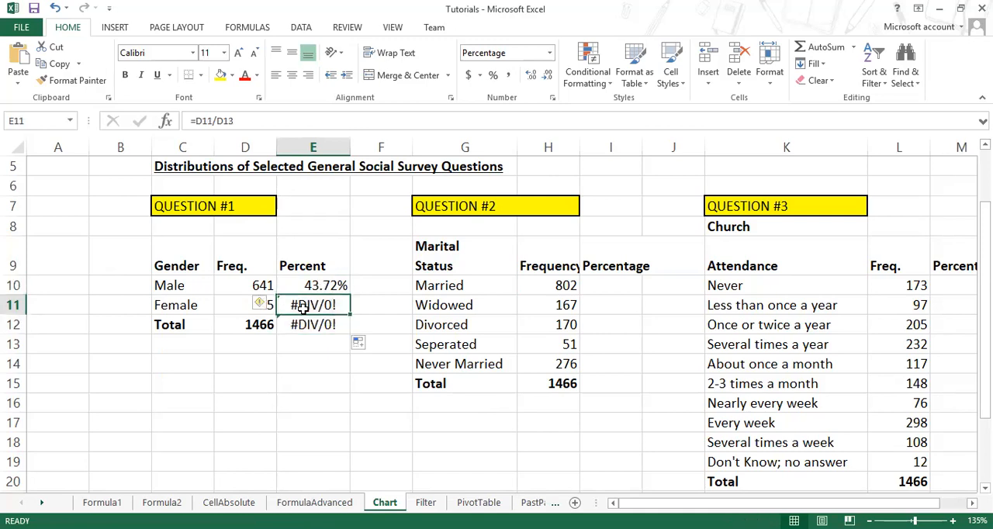
pyautogui.click(292, 363)
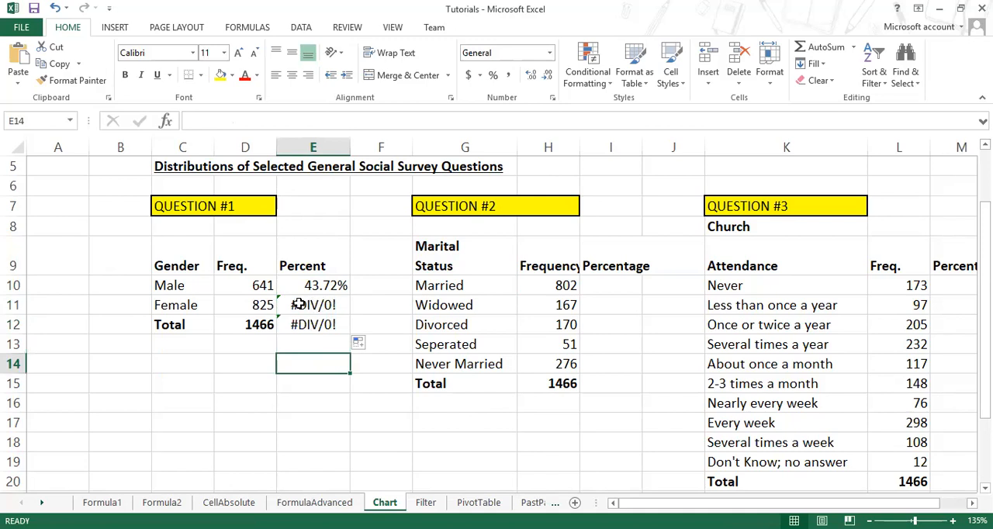
pyautogui.click(331, 306)
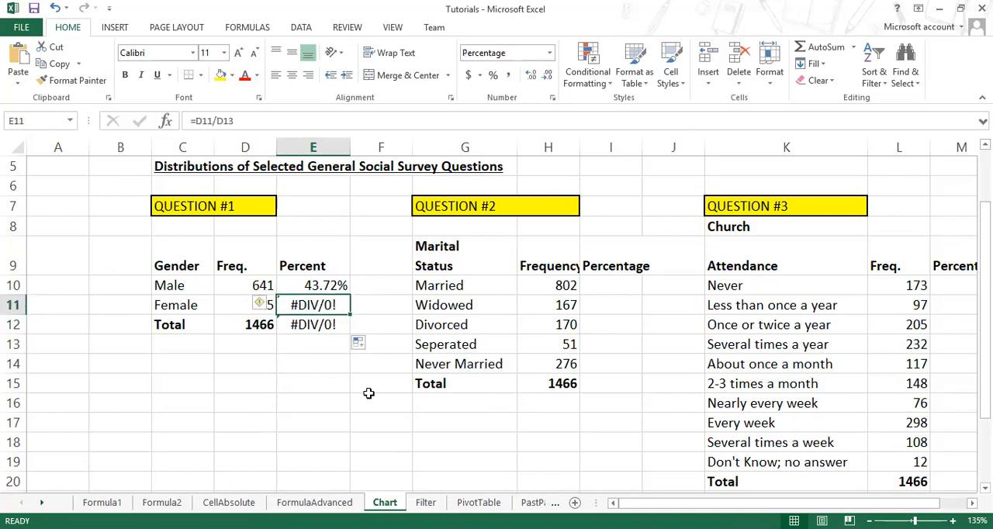
pyautogui.click(369, 395)
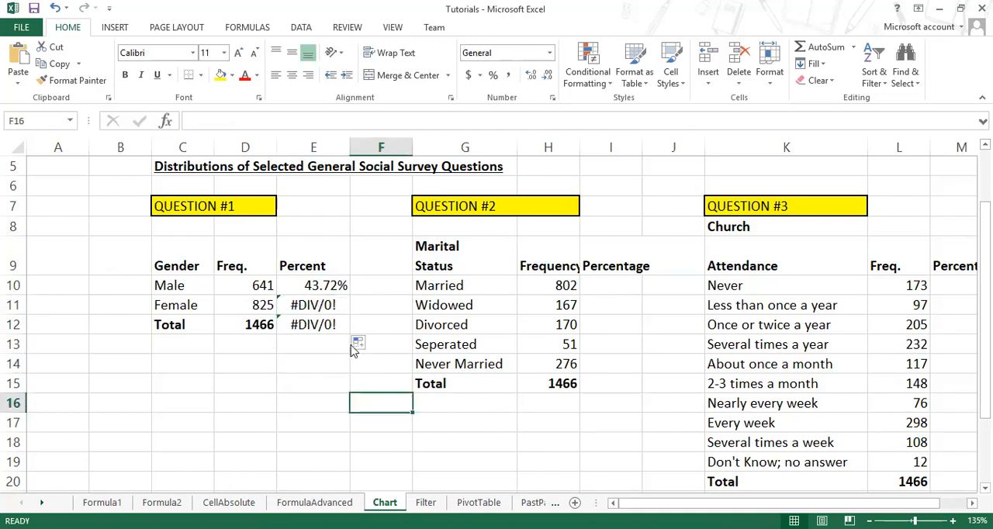
pyautogui.click(326, 305)
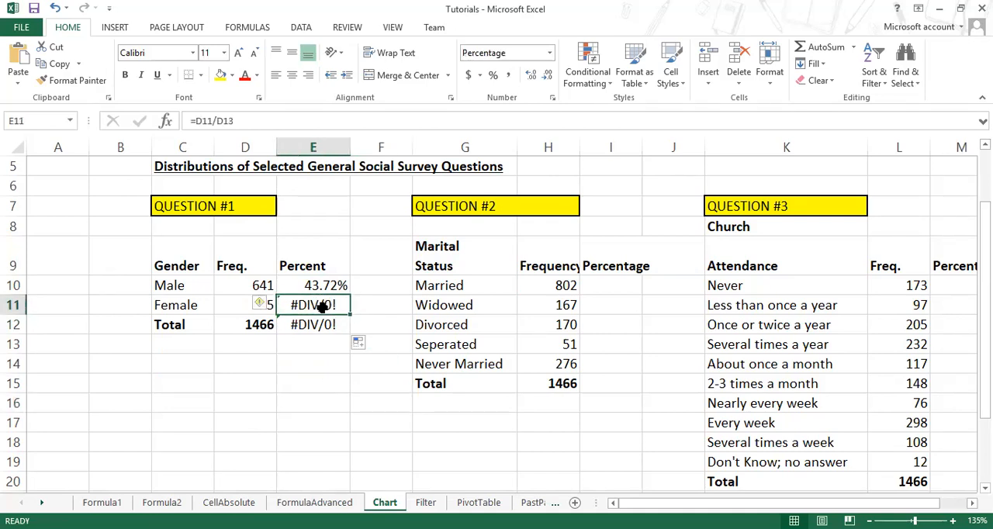
pyautogui.doubleClick(301, 305)
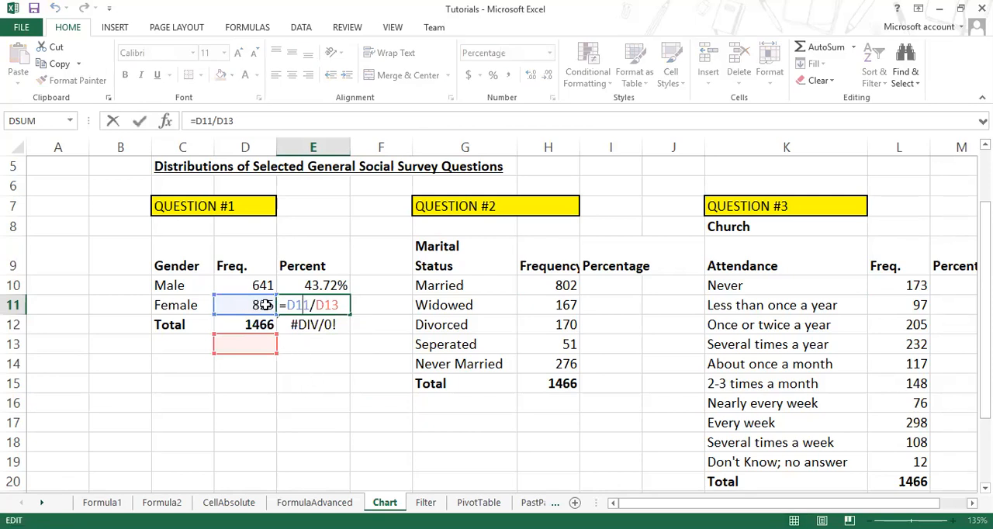
pyautogui.doubleClick(326, 305)
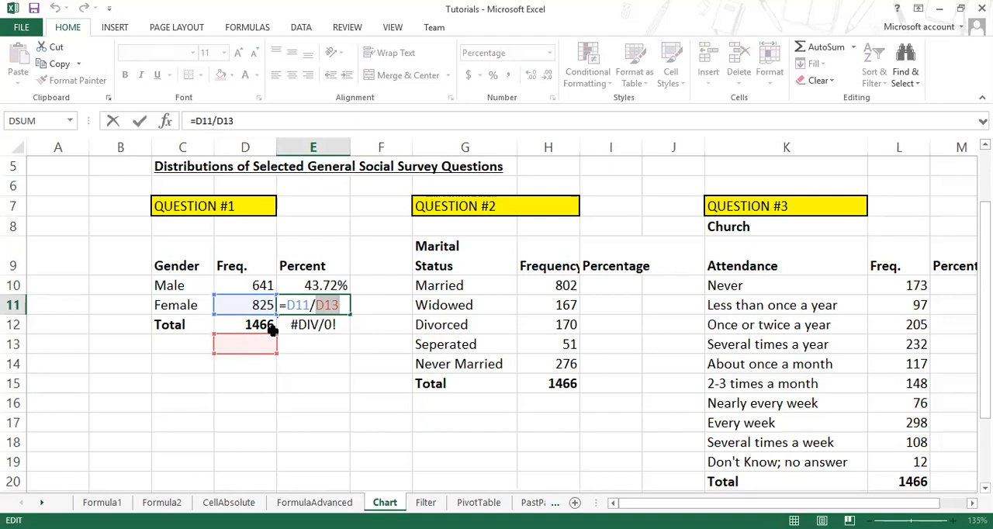
pyautogui.press('Return')
pyautogui.press('F2')
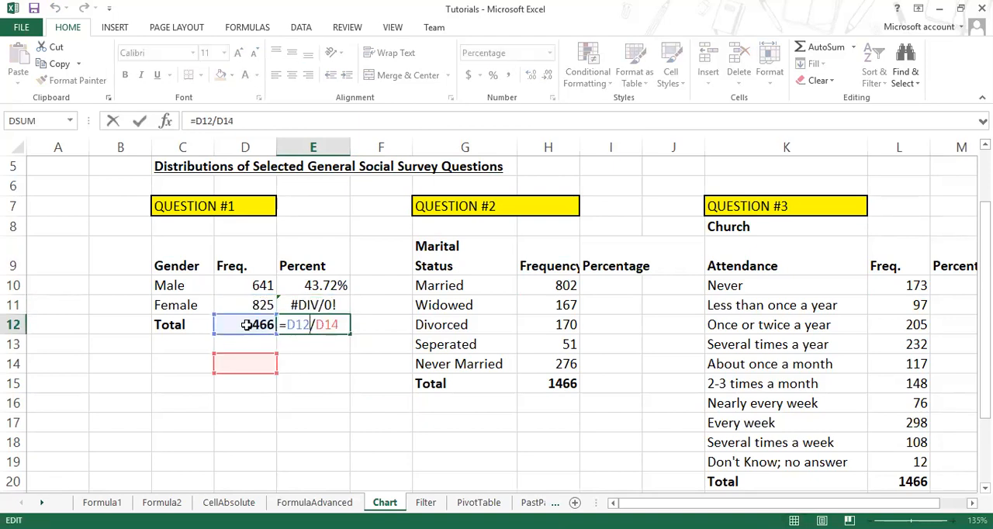
pyautogui.moveTo(314, 325); pyautogui.dragTo(343, 326)
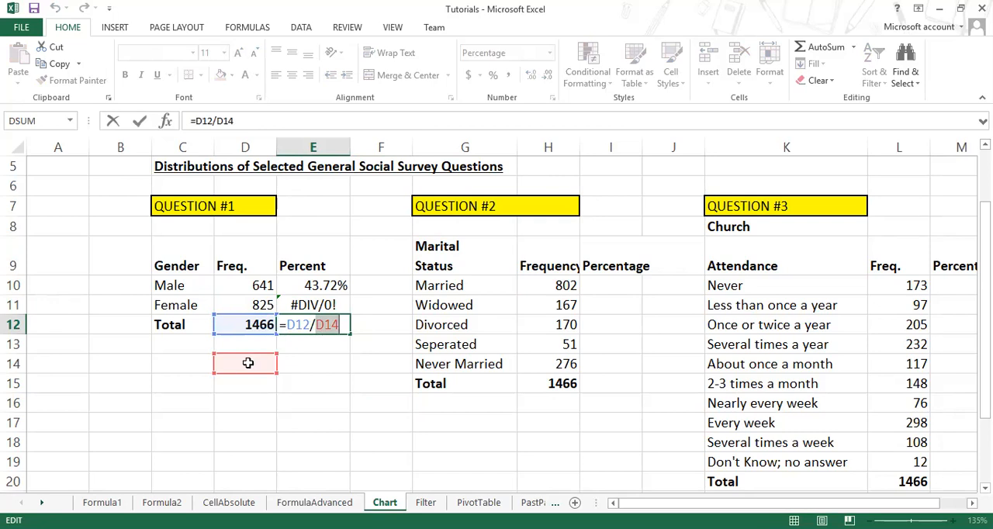
pyautogui.press('Escape')
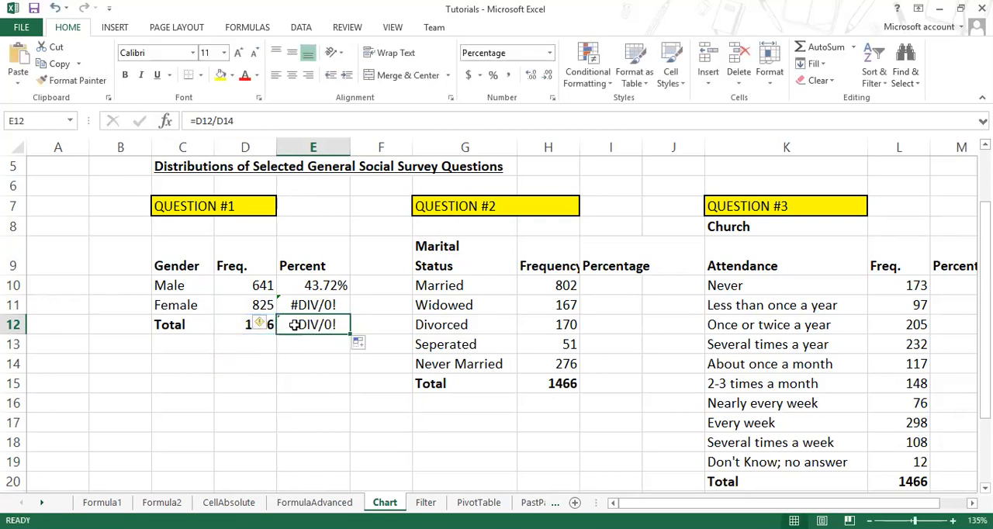
# Step: Compare the cell references in the Male percent formula in E10 with those in the Female formula in E11
pyautogui.doubleClick(314, 289)
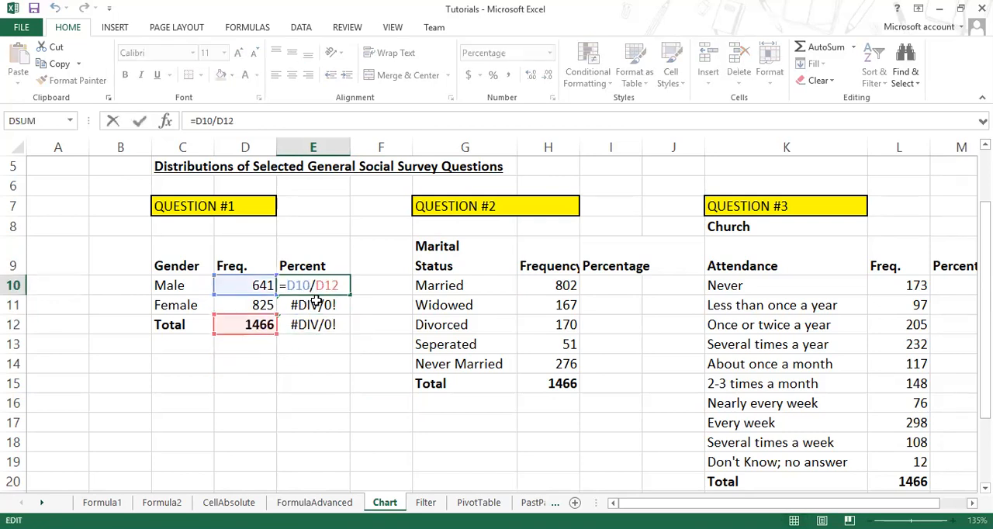
pyautogui.press('Return')
pyautogui.doubleClick(312, 305)
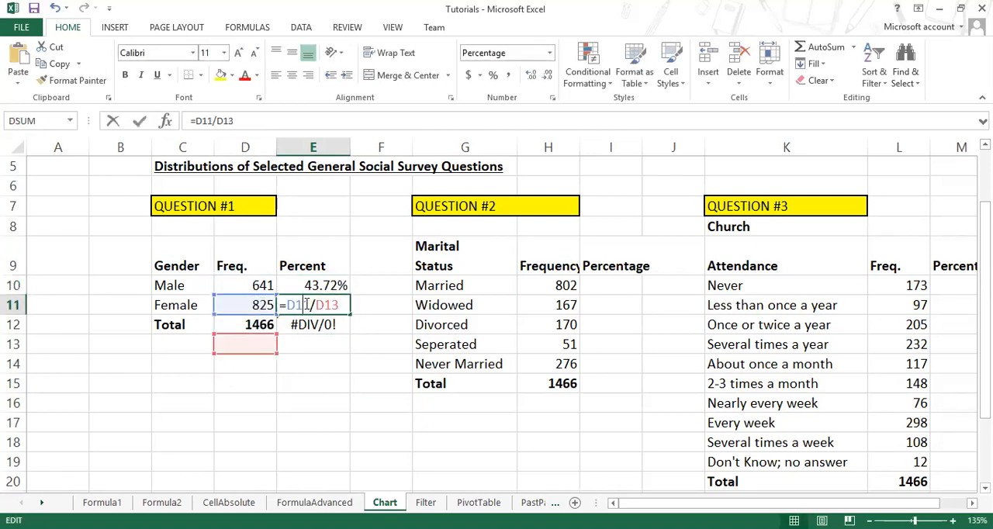
pyautogui.press('Escape')
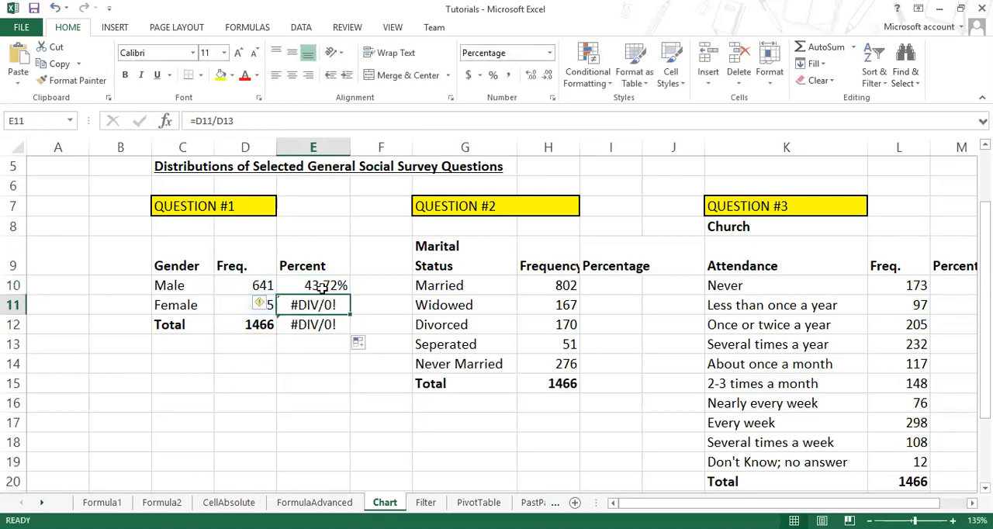
# Step: Lock the row of the total reference in the Male percent formula in E10 so that it reads =D10/D$12
pyautogui.doubleClick(324, 285)
pyautogui.moveTo(318, 285); pyautogui.dragTo(349, 295)
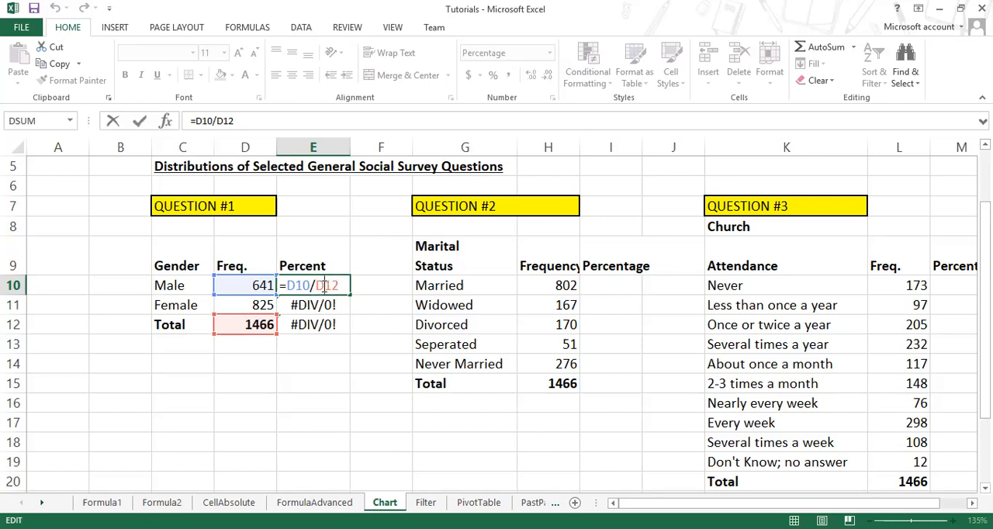
pyautogui.press('F4')
pyautogui.press('F4')
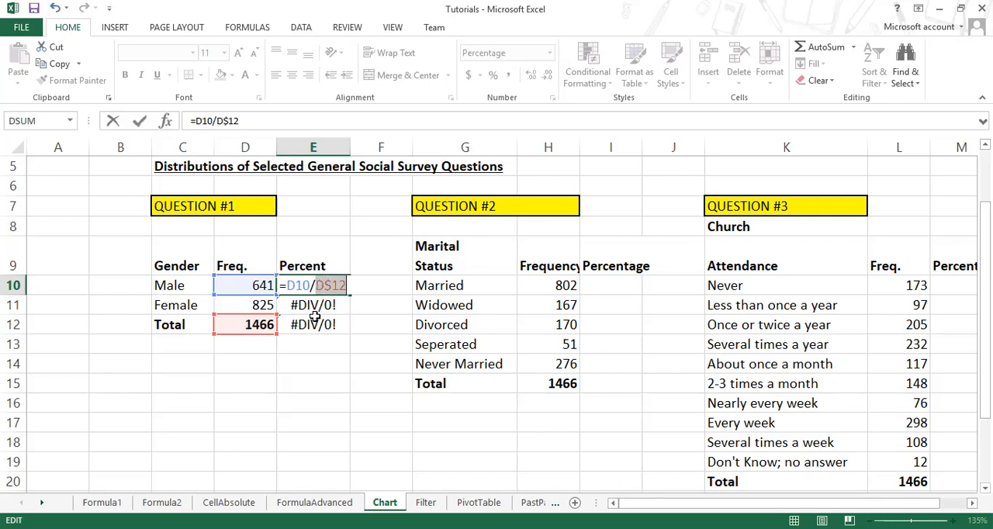
pyautogui.press('Return')
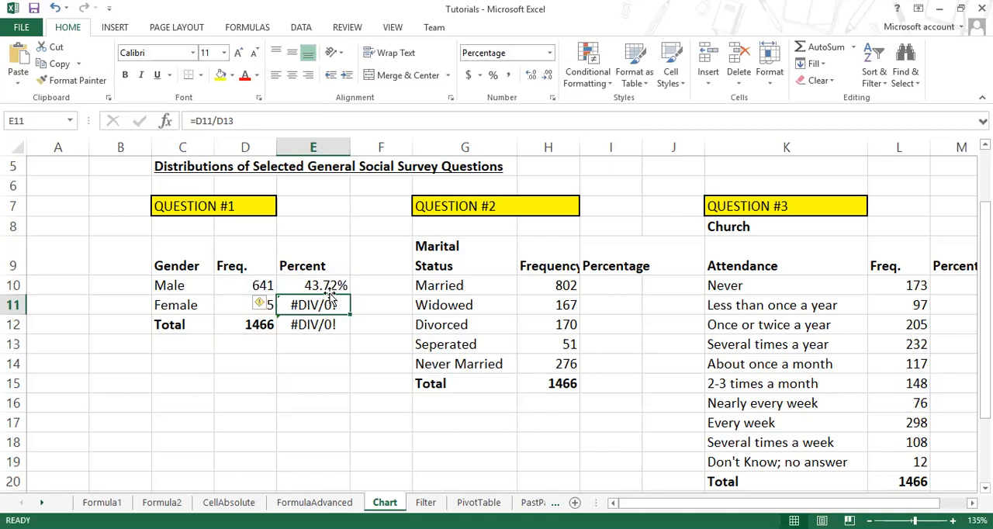
# Step: Fill the Male percent formula from E10 down through the Total row in E12 and check the copied formula there
pyautogui.click(335, 288)
pyautogui.moveTo(350, 292); pyautogui.dragTo(351, 332)
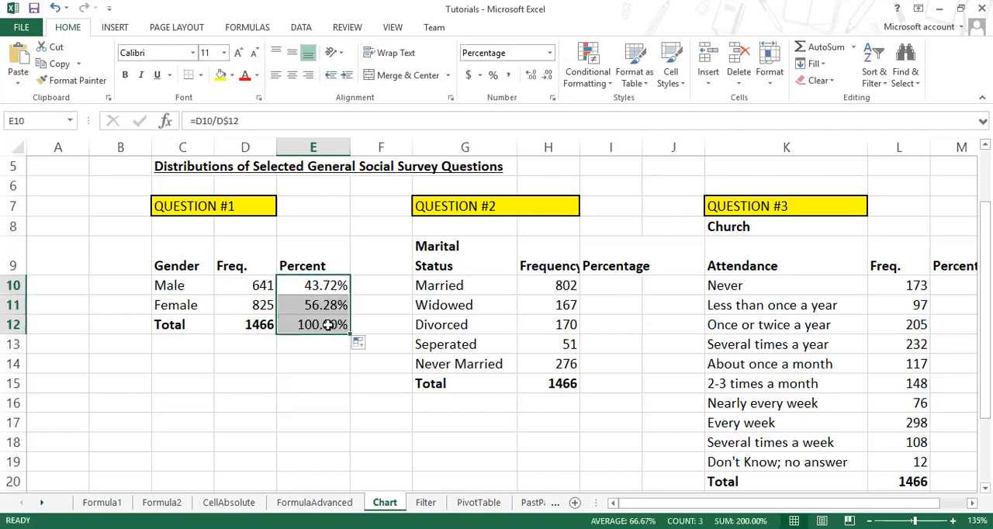
pyautogui.doubleClick(316, 324)
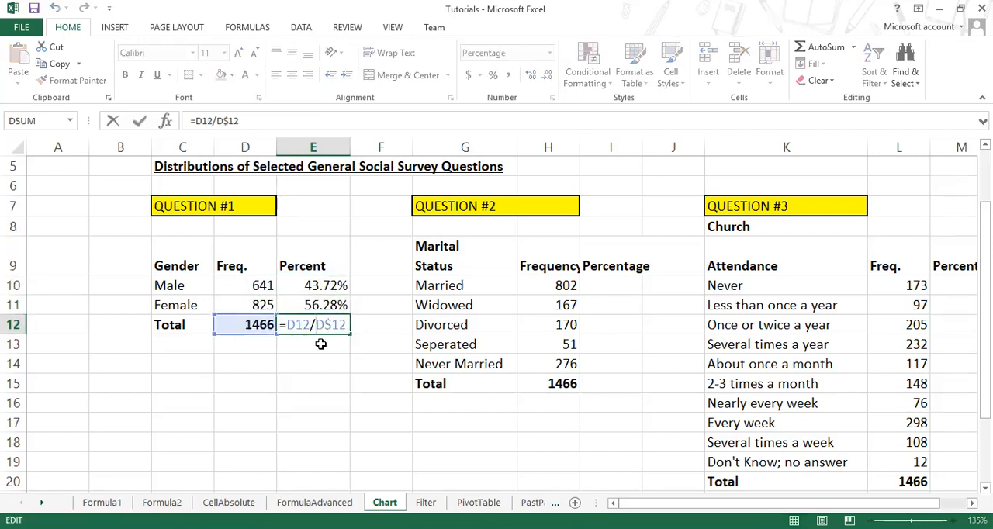
pyautogui.press('Escape')
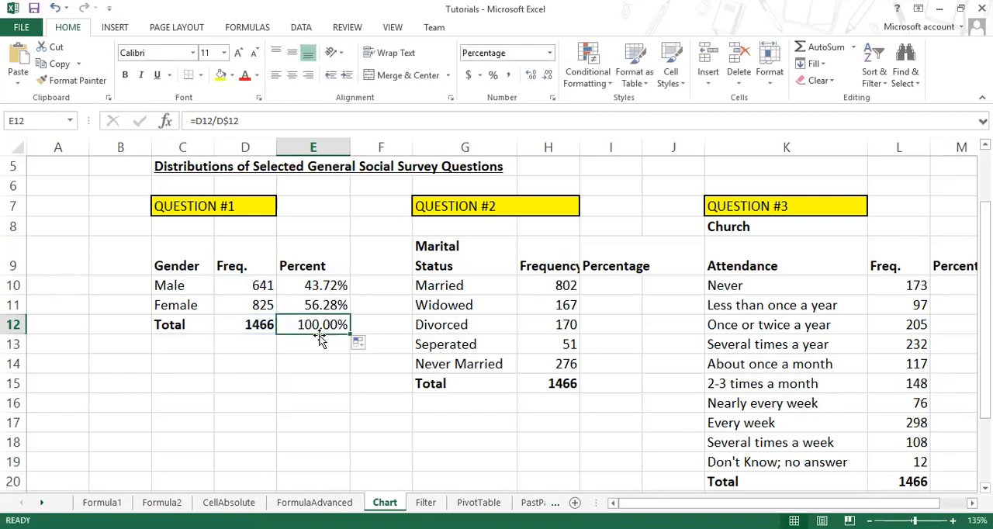
# Step: Calculate the Married percentage in I10 of the marital status table with the formula =H10/H15
pyautogui.click(600, 287)
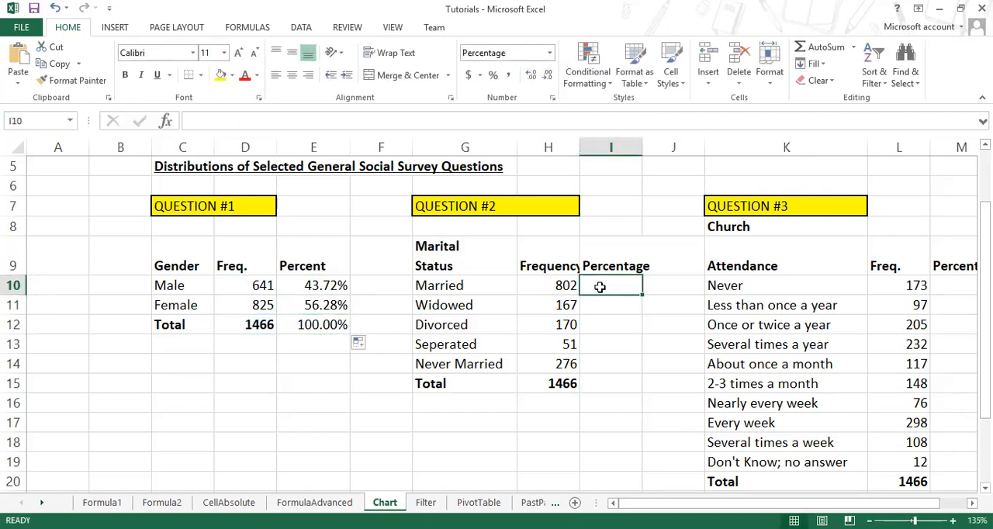
pyautogui.write('=')
pyautogui.click(549, 287)
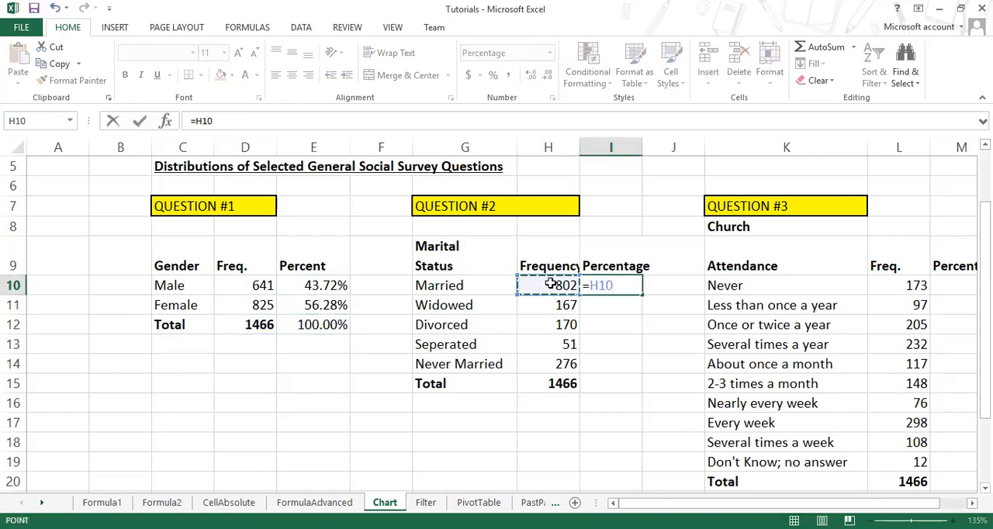
pyautogui.write('/')
pyautogui.click(548, 383)
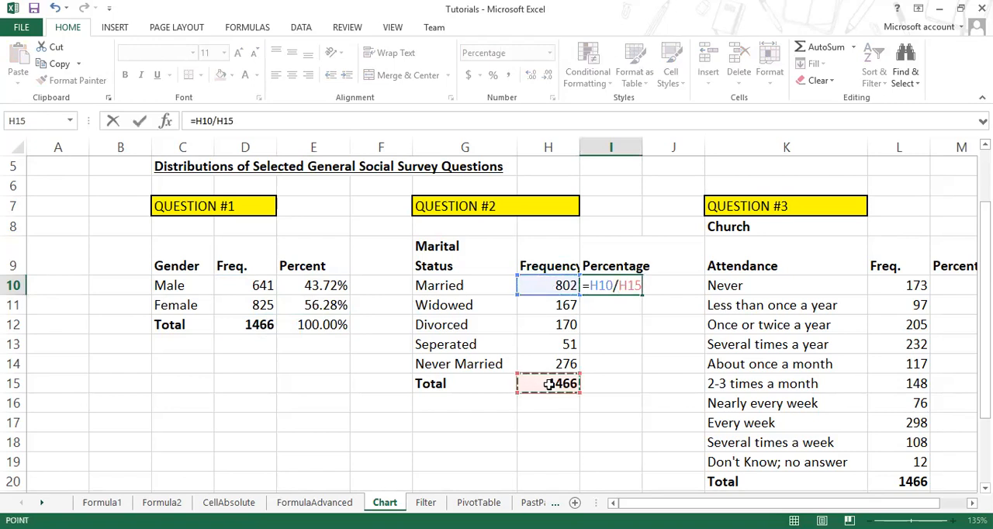
pyautogui.press('Return')
# Step: Lock the total reference in I10 as H$15 and fill the formula down to the Total row in I15
pyautogui.click(621, 286)
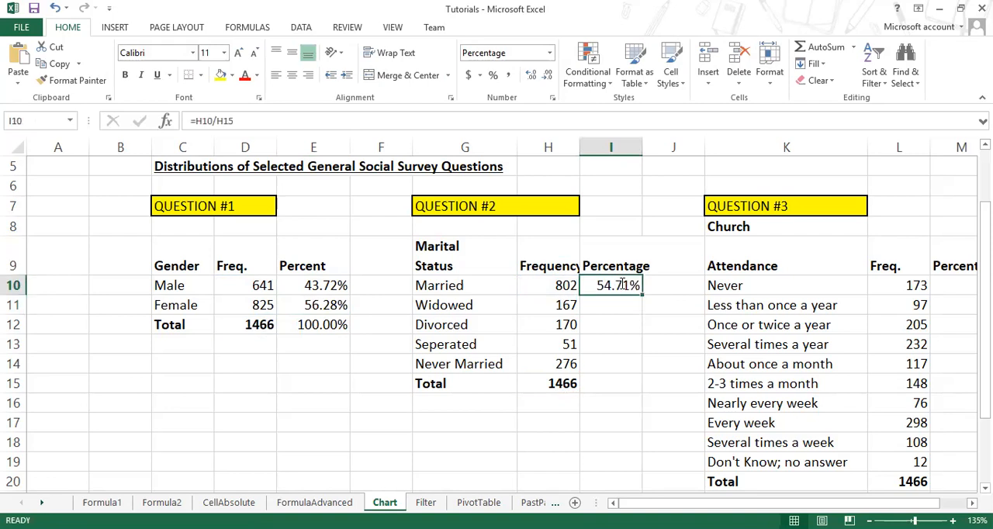
pyautogui.doubleClick(620, 285)
pyautogui.press('F4')
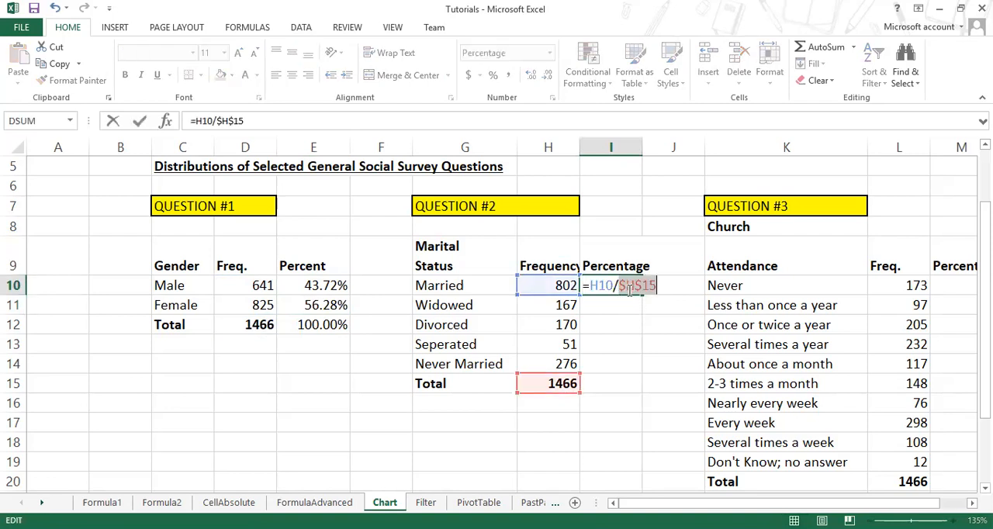
pyautogui.press('F4')
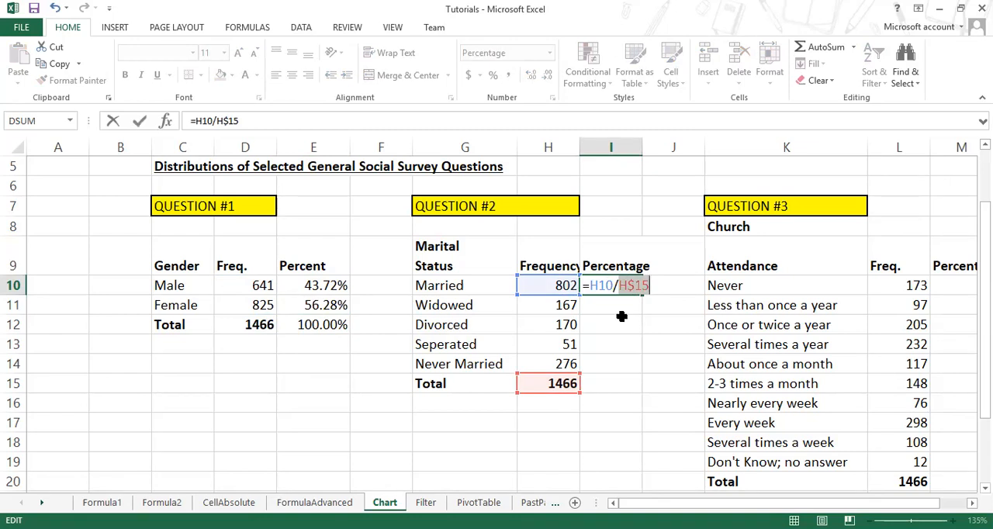
pyautogui.press('Return')
pyautogui.click(625, 289)
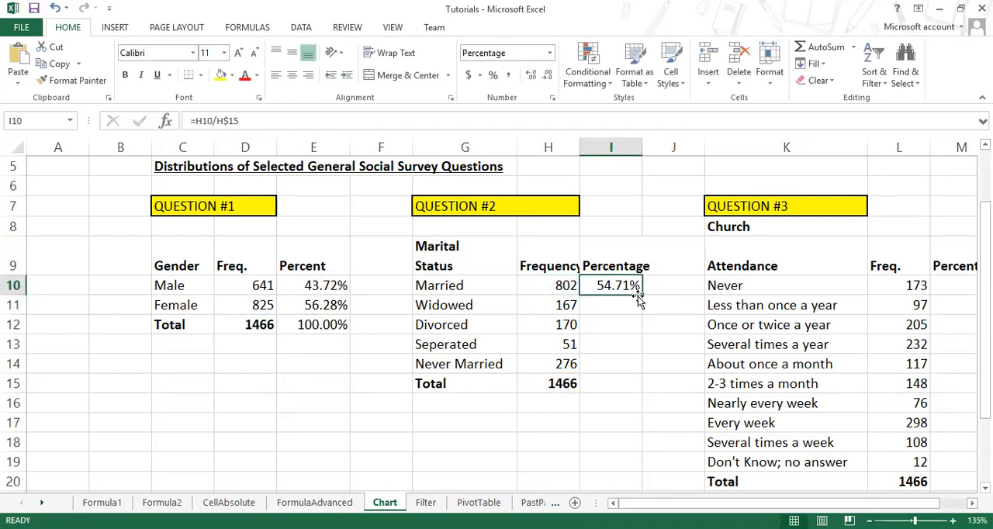
pyautogui.moveTo(640, 296); pyautogui.dragTo(632, 387)
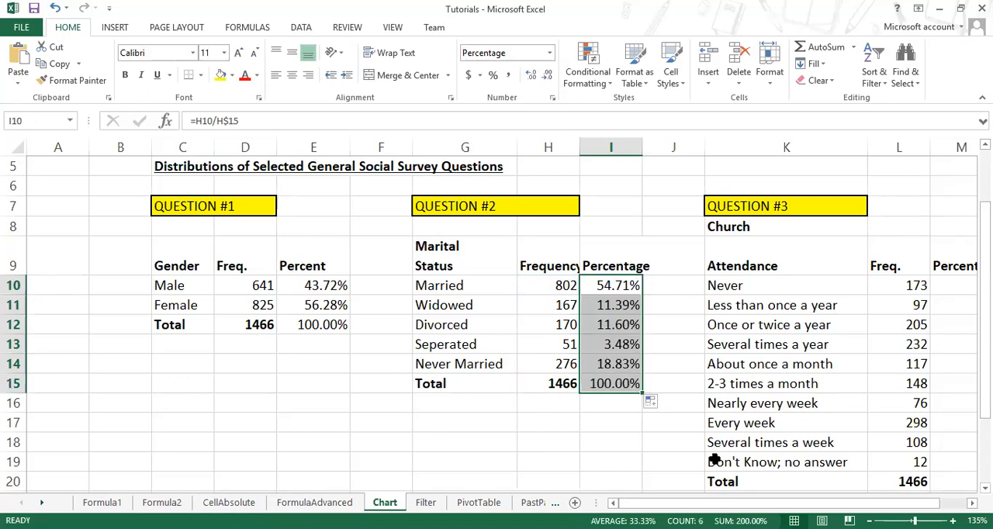
# Step: Write a formula in M10 of the church attendance table dividing the Never frequency in L10 by the total in L20
pyautogui.click(971, 503)
pyautogui.click(972, 503)
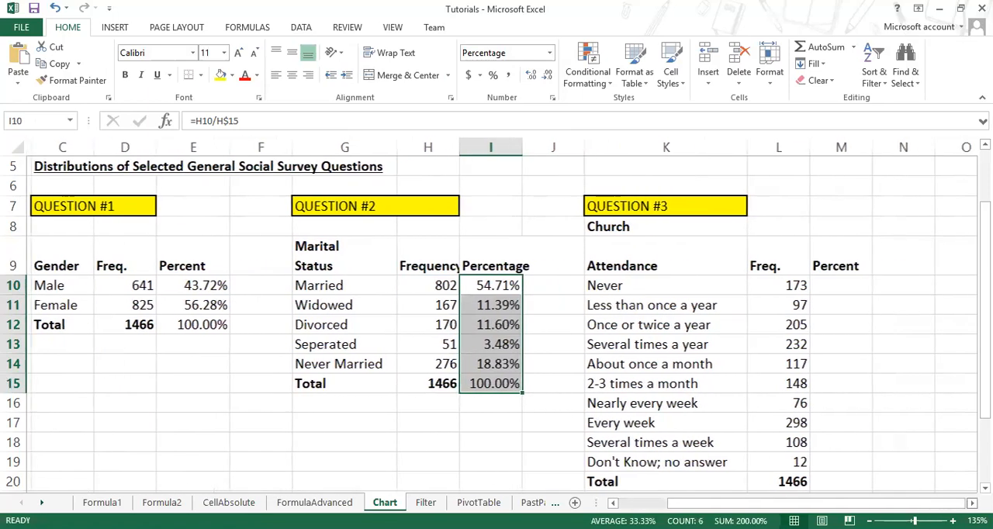
pyautogui.click(971, 504)
pyautogui.click(768, 285)
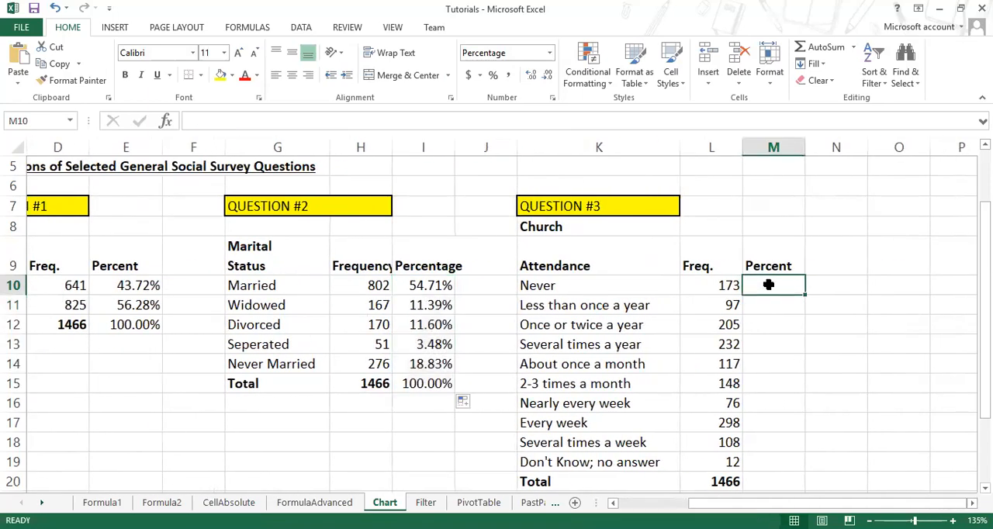
pyautogui.write('=')
pyautogui.click(728, 286)
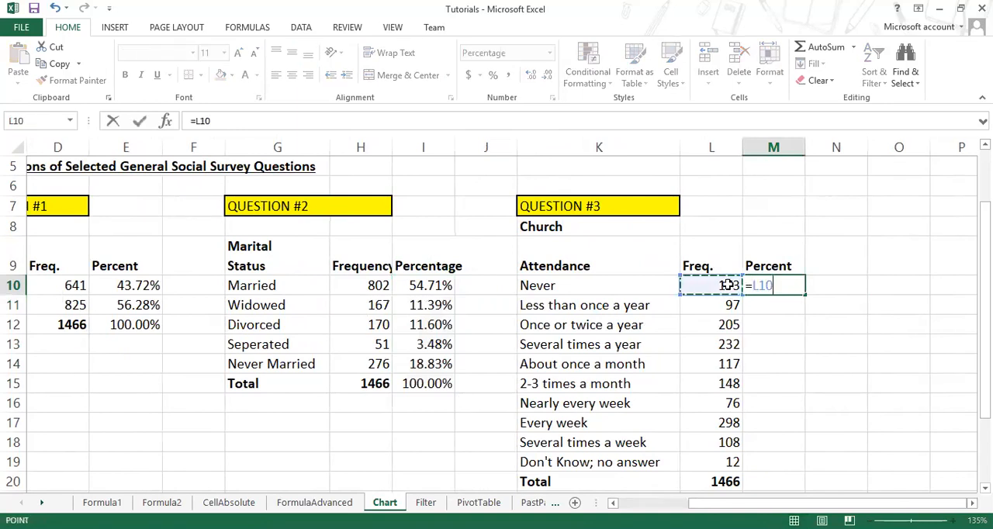
pyautogui.write('/')
pyautogui.click(728, 479)
# Step: Lock the total reference in M10 as L$20 and fill the formula down to the Total row in M20
pyautogui.click(785, 285)
pyautogui.press('F4')
pyautogui.press('F4')
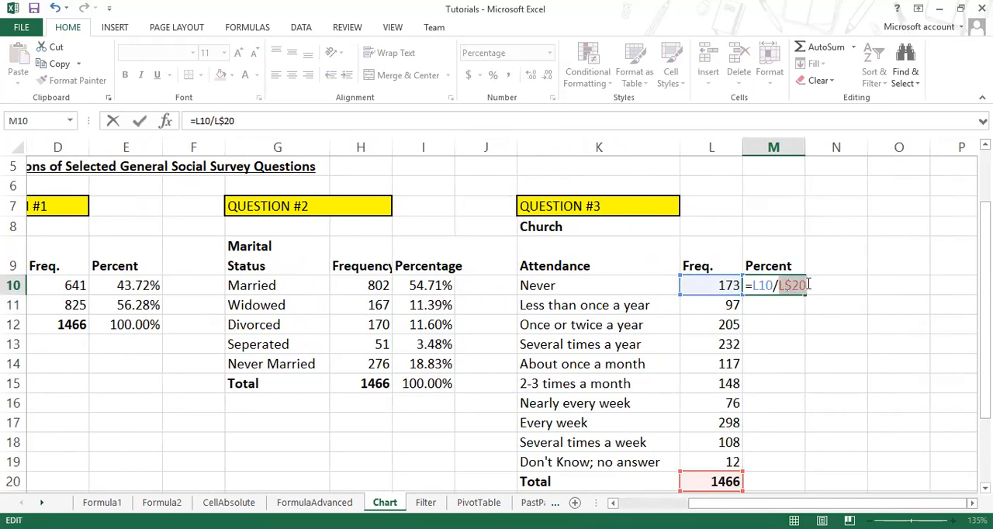
pyautogui.press('Return')
pyautogui.click(791, 286)
pyautogui.moveTo(804, 294); pyautogui.dragTo(799, 481)
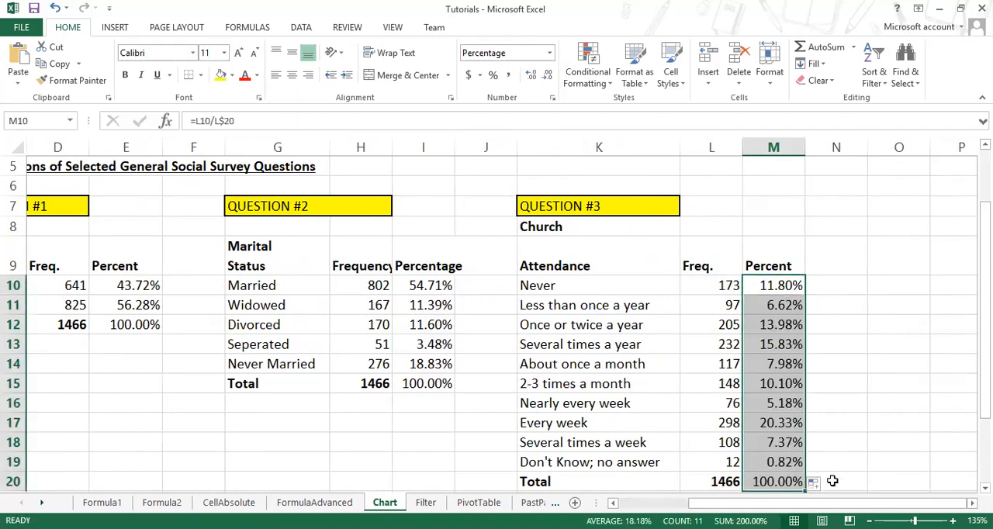
# Step: Examine the percentages and their formulas against the frequencies for the church attendance categories, including About once a month and Don't Know; no answer
pyautogui.click(775, 380)
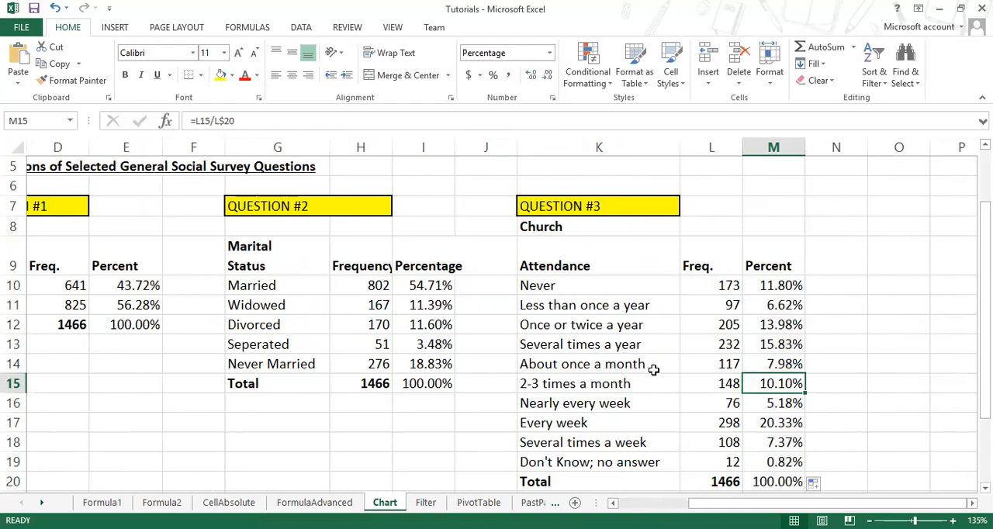
pyautogui.click(555, 361)
pyautogui.click(767, 365)
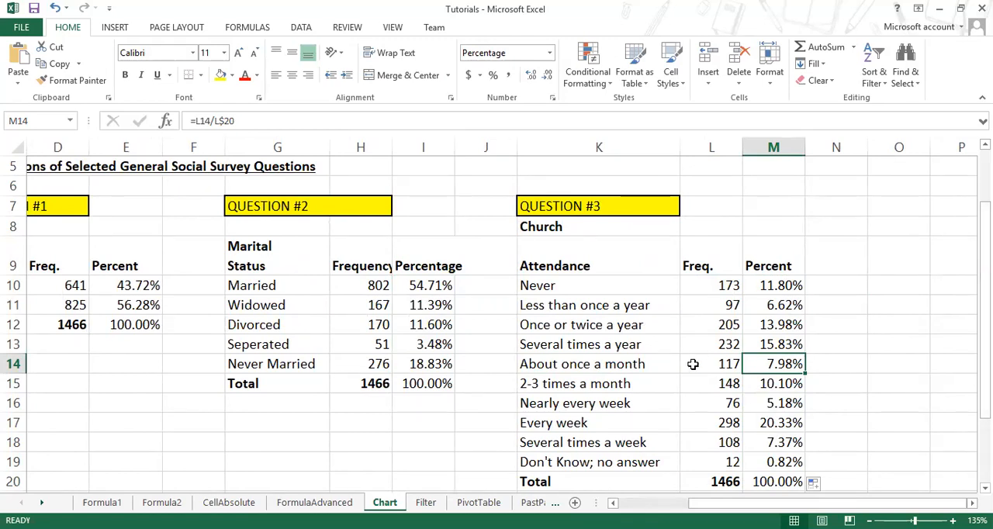
pyautogui.click(598, 365)
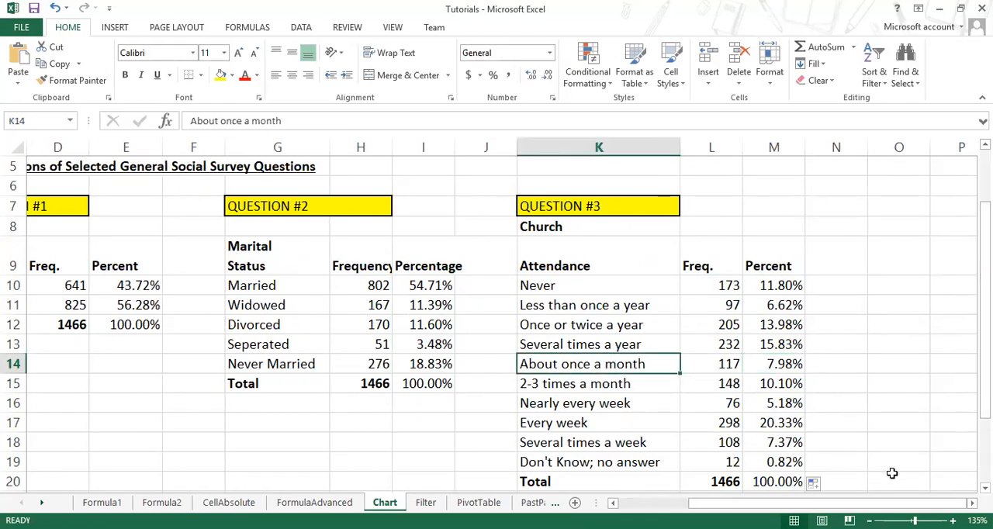
pyautogui.moveTo(923, 504); pyautogui.dragTo(916, 505)
pyautogui.click(727, 460)
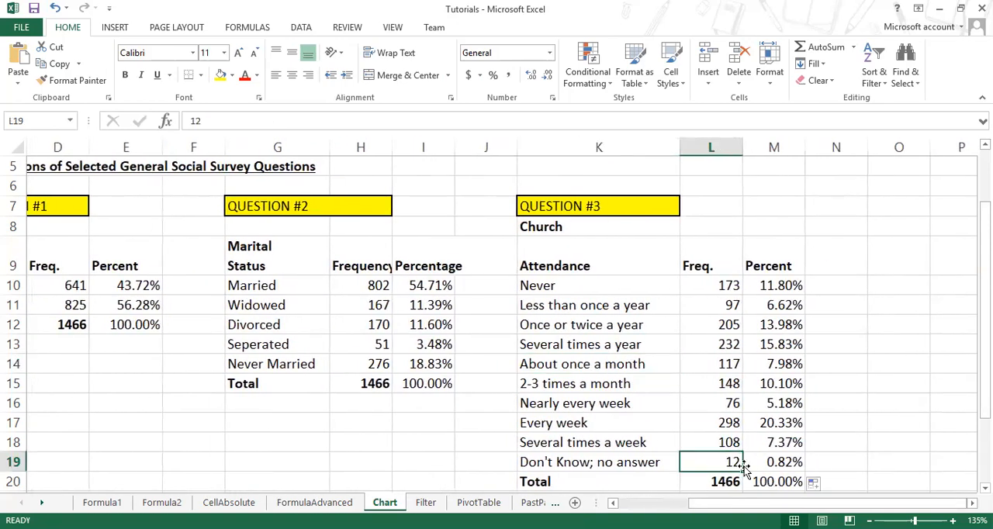
pyautogui.scroll(-1, 765, 463)
pyautogui.scroll(-1, 766, 463)
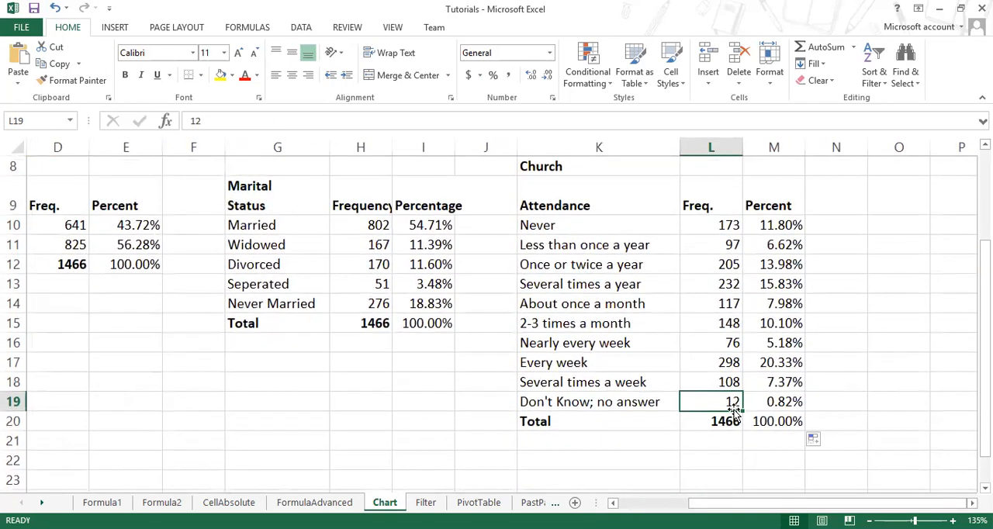
pyautogui.click(790, 405)
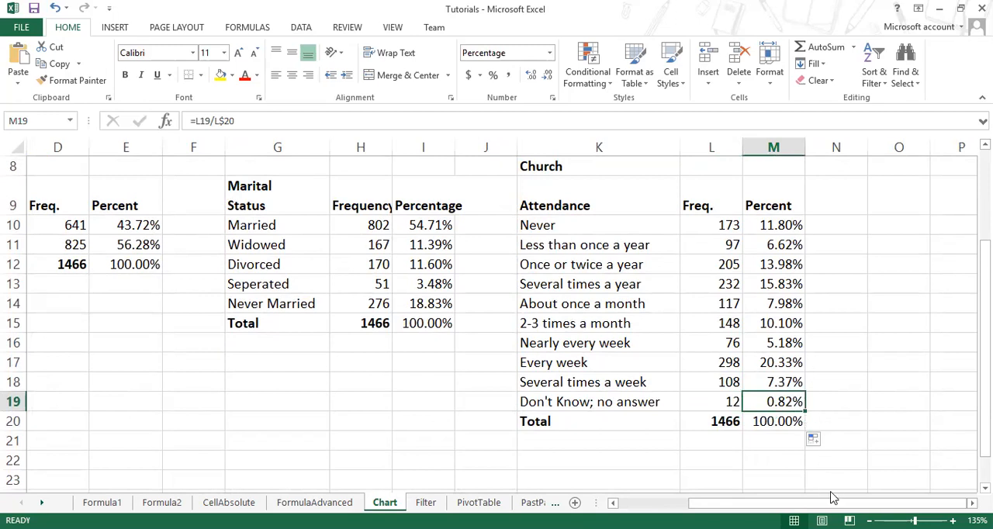
# Step: Look over the gender, marital status and church attendance tables together to compare their completed percentage distributions
pyautogui.hscroll(-3, 685, 405)
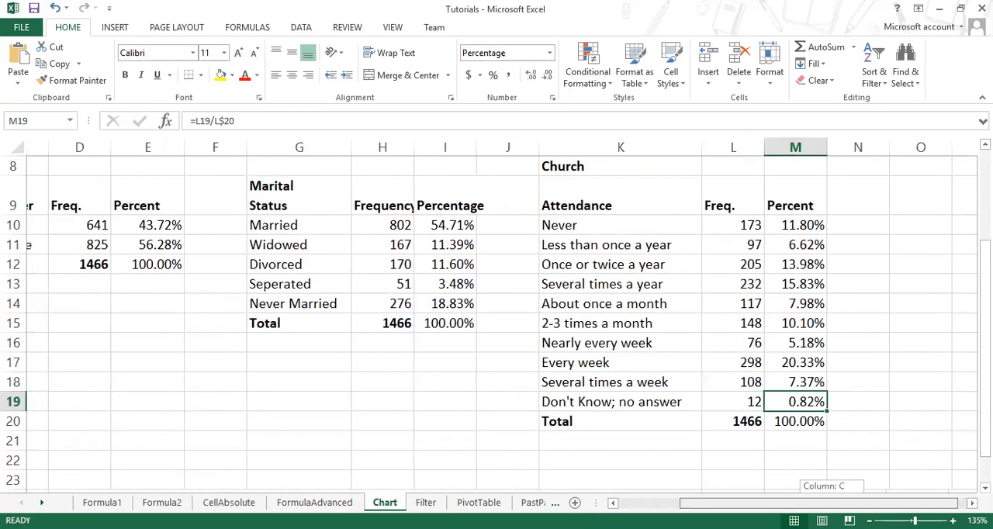
pyautogui.scroll(1, 685, 406)
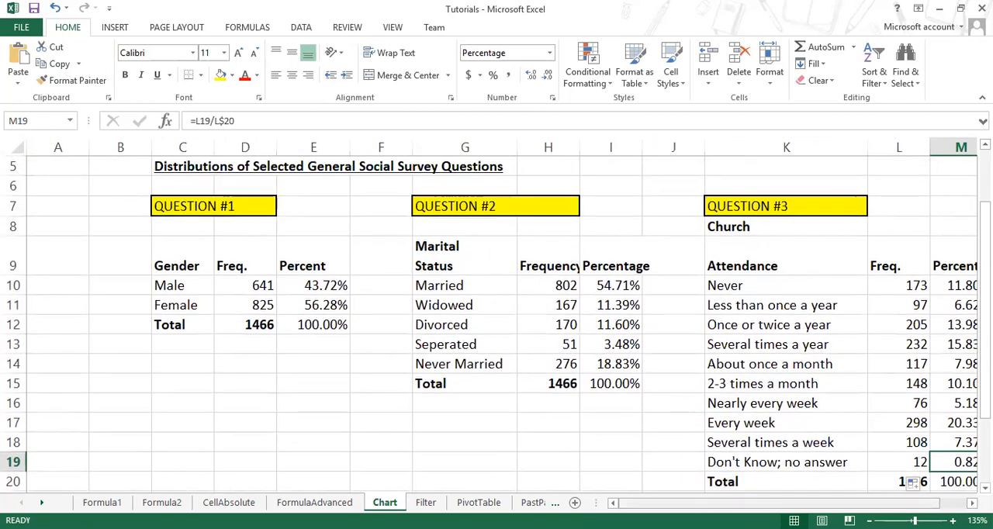
pyautogui.moveTo(766, 504); pyautogui.dragTo(790, 503)
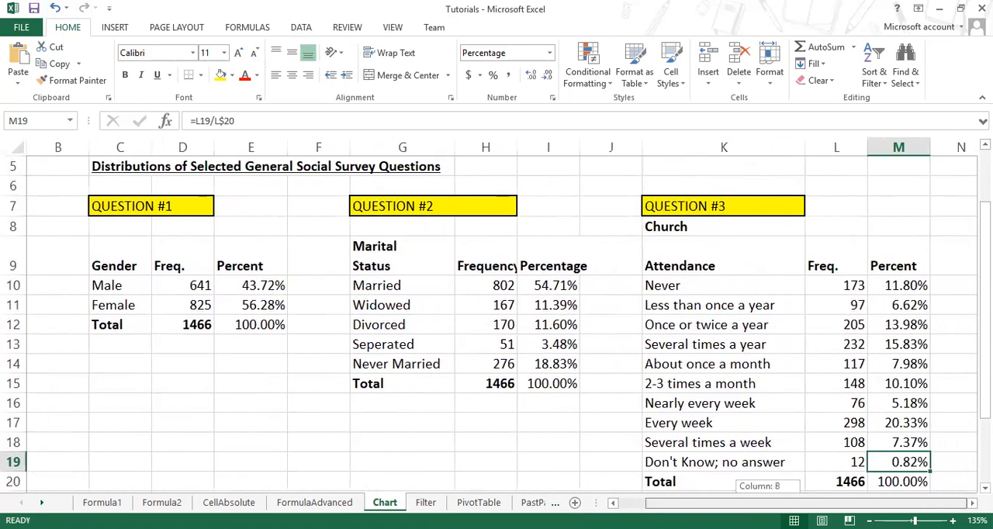
pyautogui.click(557, 343)
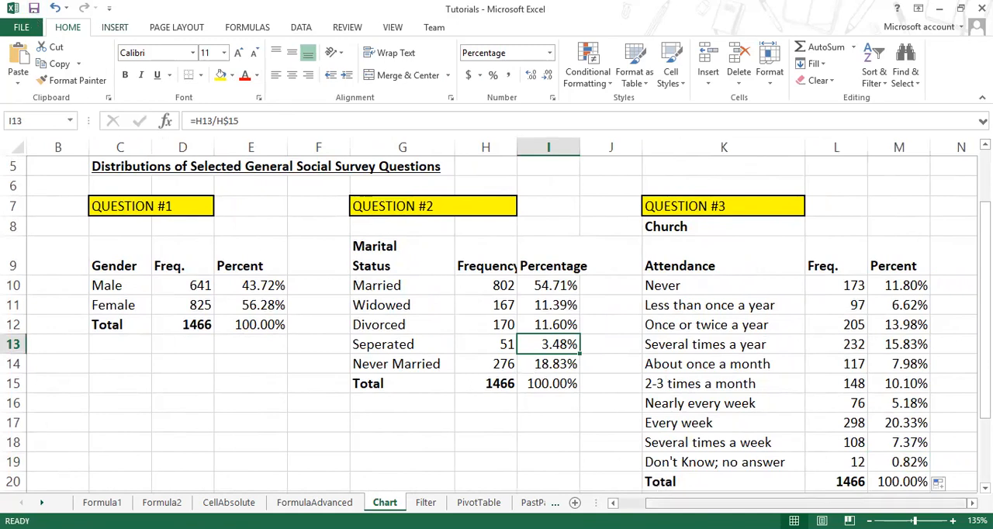
pyautogui.moveTo(689, 503)
pyautogui.mouseDown()
pyautogui.moveTo(675, 503)
pyautogui.moveTo(688, 503)
pyautogui.mouseUp()
pyautogui.scroll(2, 535, 361)
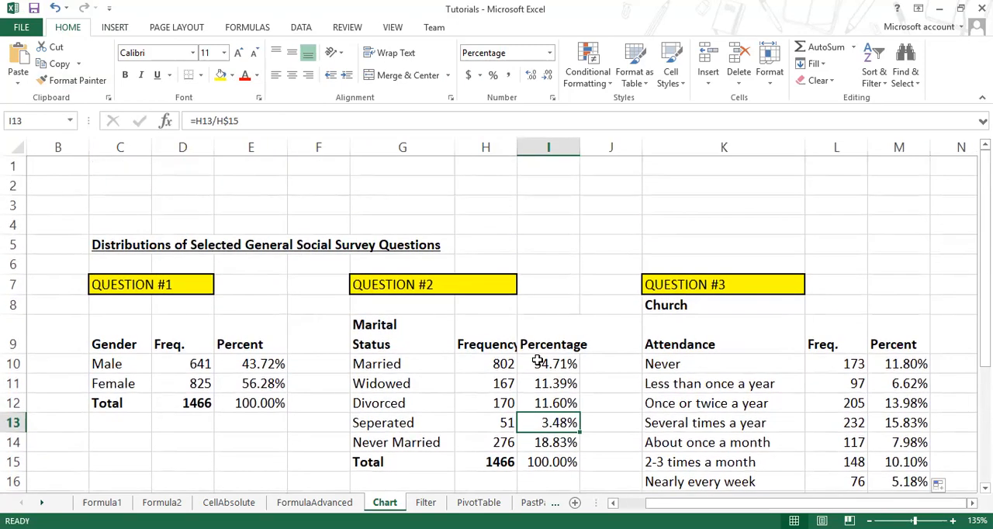
pyautogui.scroll(-2, 537, 362)
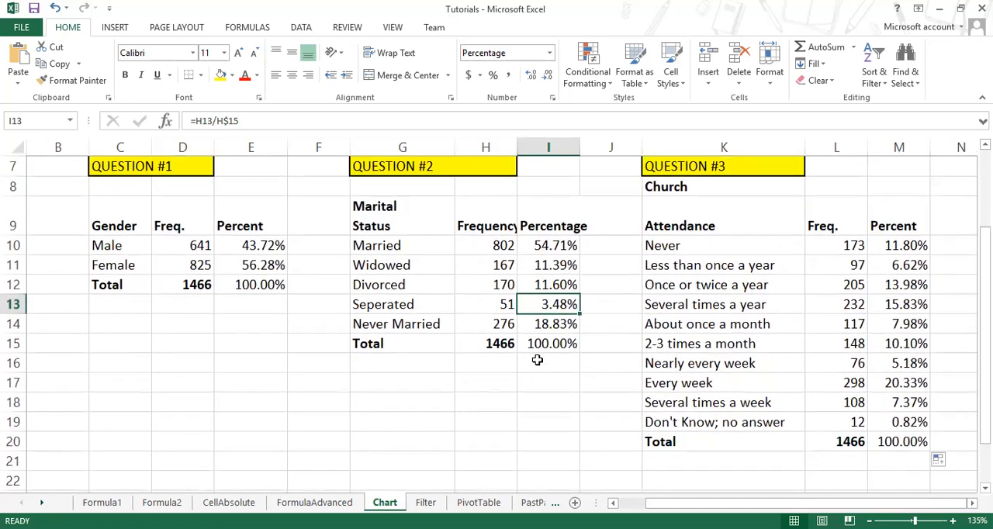
pyautogui.click(543, 395)
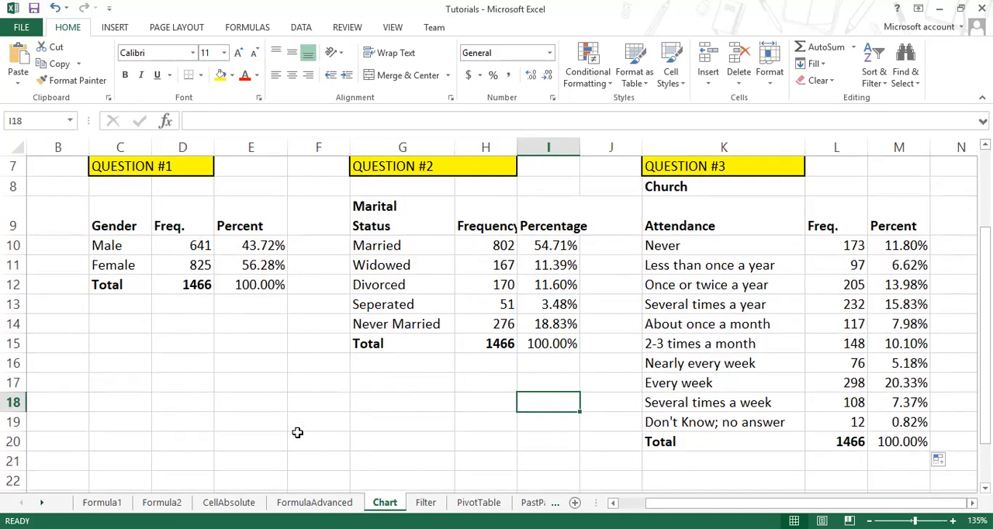
pyautogui.moveTo(136, 211); pyautogui.dragTo(131, 265)
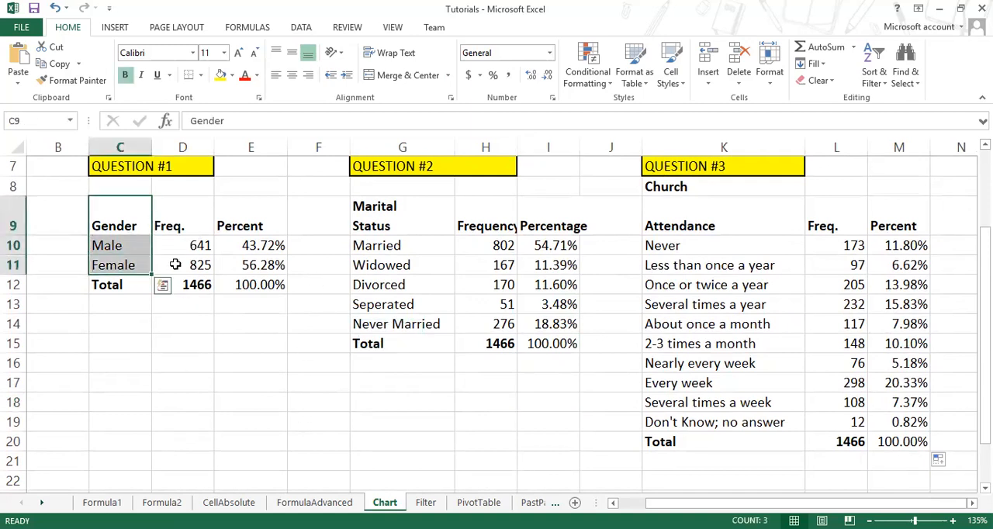
pyautogui.moveTo(250, 245); pyautogui.dragTo(253, 264)
pyautogui.moveTo(93, 225); pyautogui.dragTo(172, 265)
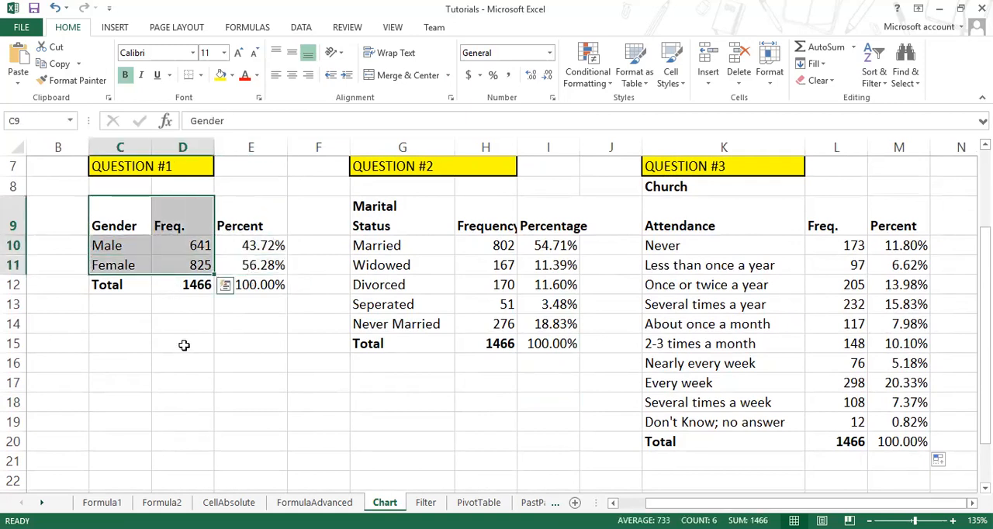
# Step: Insert a 2-D clustered column chart of the gender percentages from the non-adjacent ranges C9:C11 and E9:E11, leaving out the Total row
pyautogui.moveTo(131, 218); pyautogui.dragTo(142, 266)
pyautogui.keyDown('ctrl'); pyautogui.moveTo(262, 225); pyautogui.dragTo(258, 270); pyautogui.keyUp('ctrl')
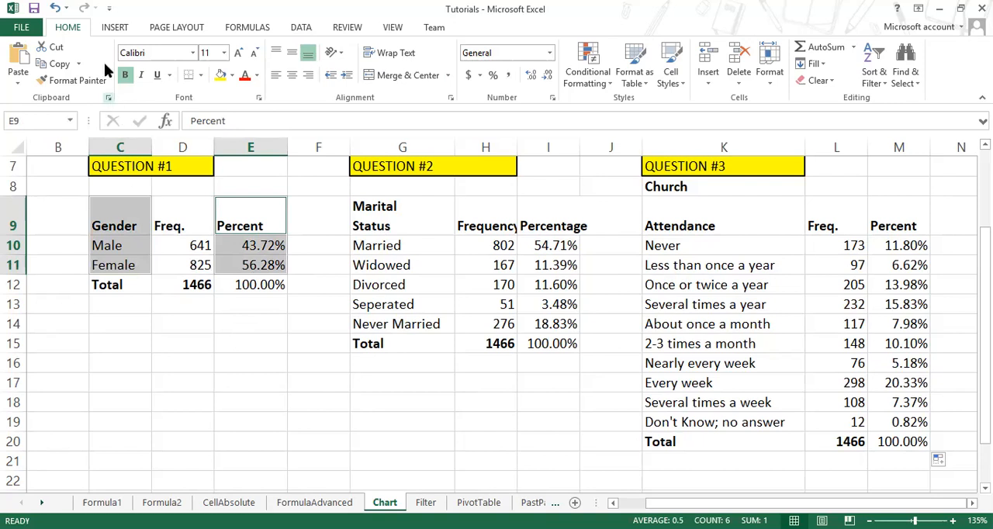
pyautogui.click(112, 28)
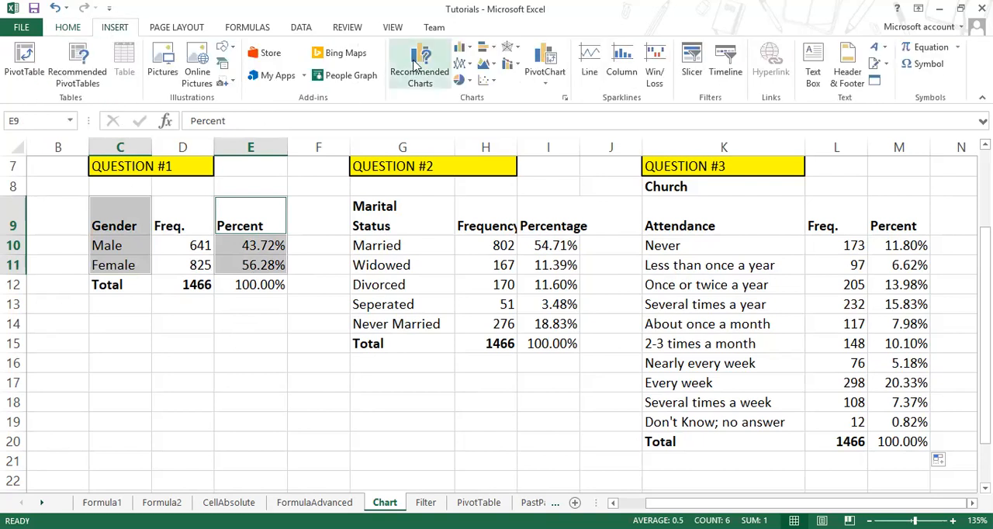
pyautogui.click(463, 48)
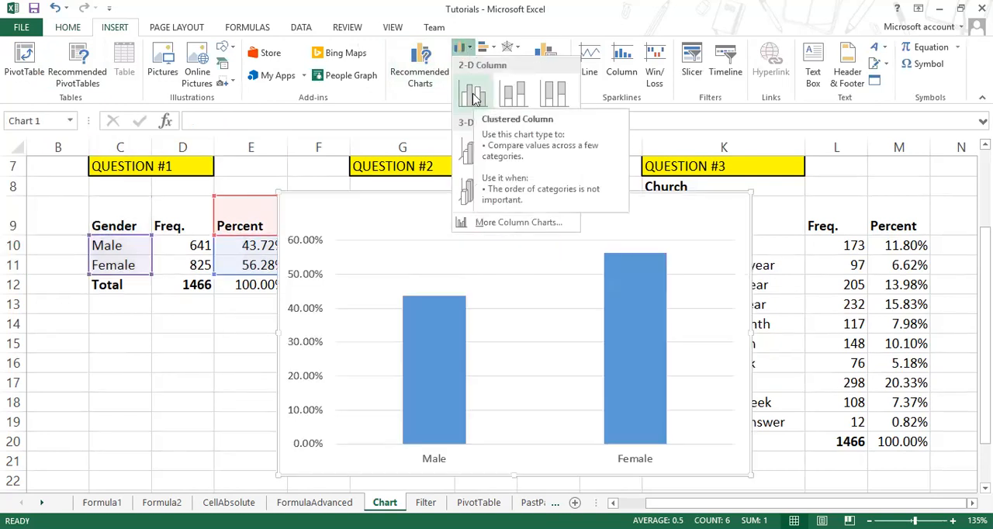
pyautogui.click(474, 97)
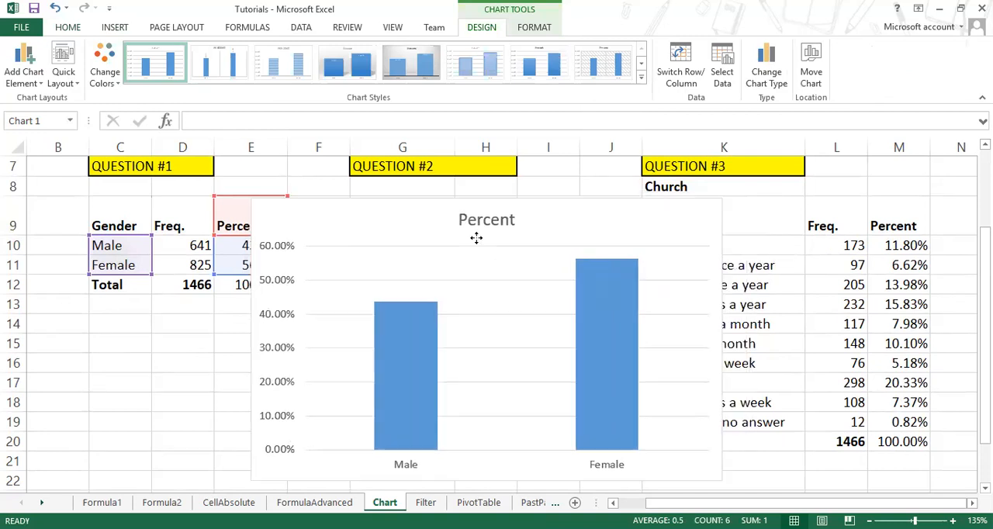
# Step: Shrink the gender percentage column chart and position it below the Question #1 table, clear of the marital status table
pyautogui.moveTo(476, 238); pyautogui.dragTo(372, 282)
pyautogui.scroll(-2, 423, 323)
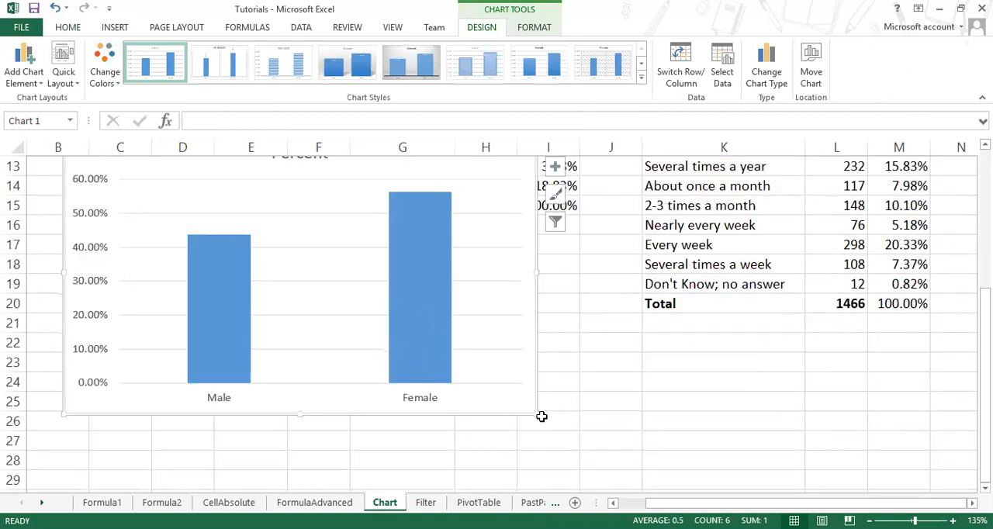
pyautogui.moveTo(535, 411); pyautogui.dragTo(344, 313)
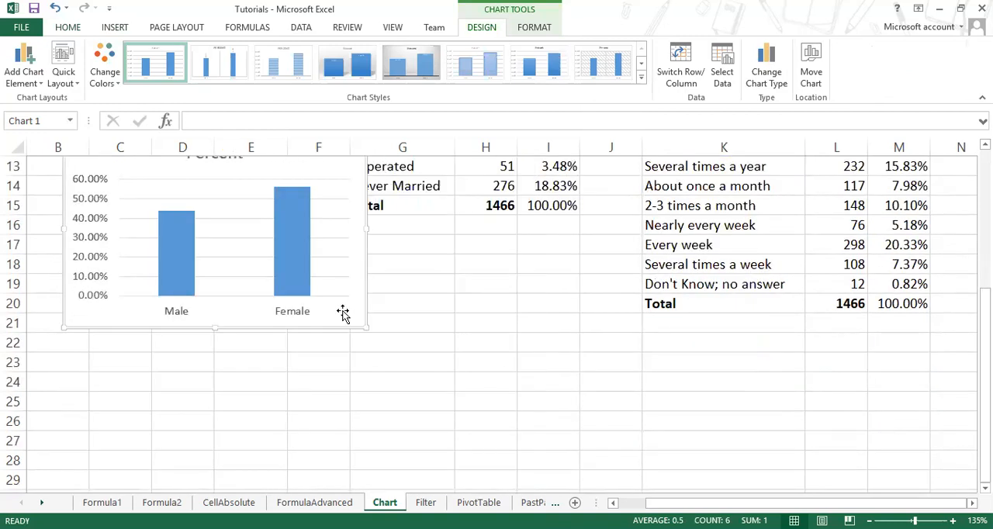
pyautogui.scroll(2, 370, 355)
pyautogui.moveTo(370, 355); pyautogui.dragTo(366, 422)
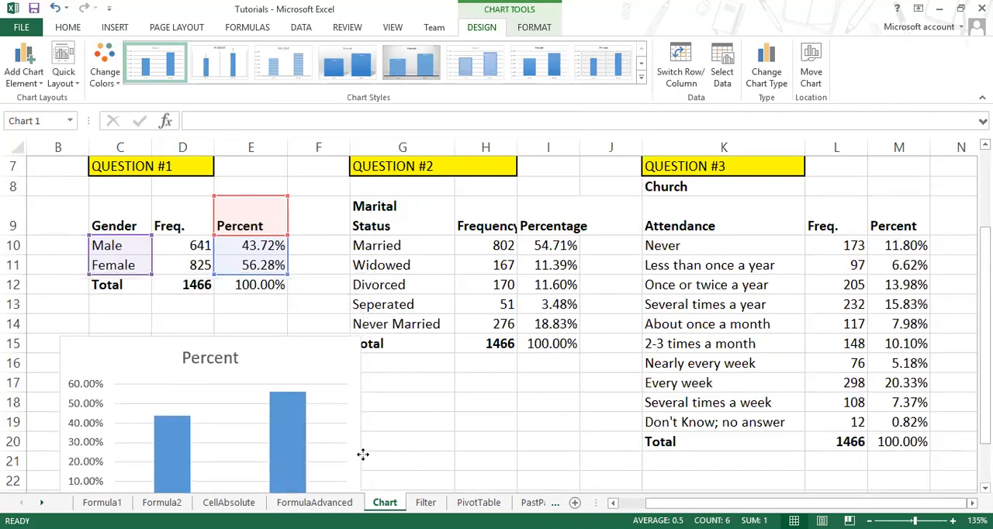
pyautogui.scroll(-2, 421, 310)
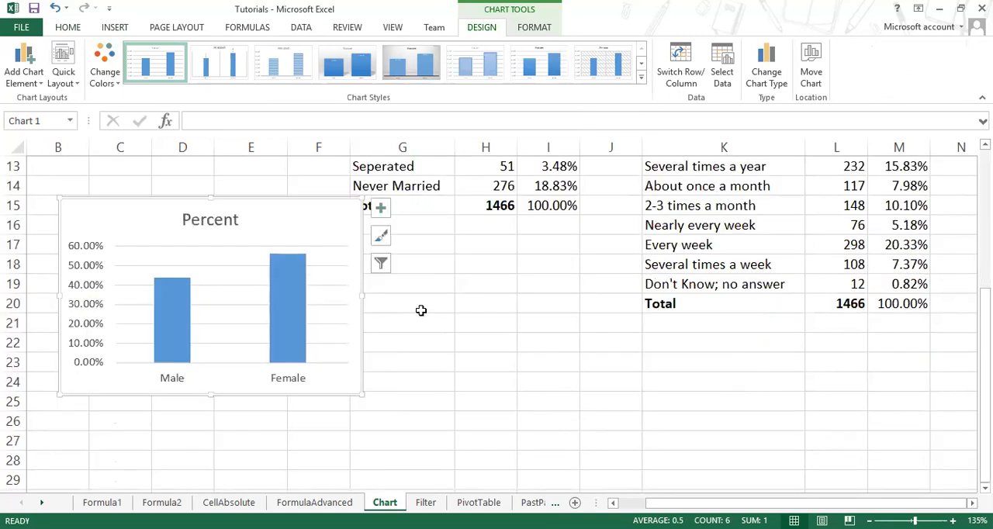
pyautogui.moveTo(360, 395); pyautogui.dragTo(318, 386)
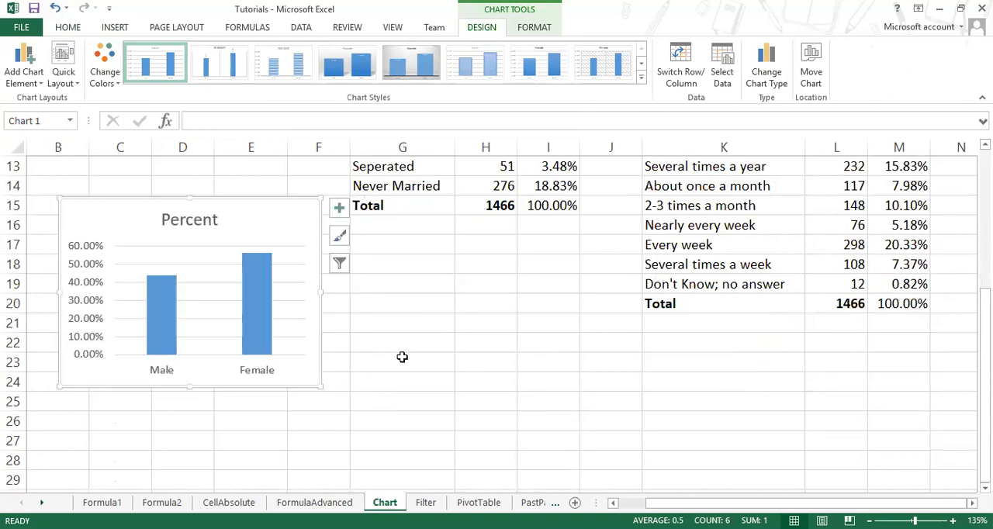
# Step: Insert a 2-D pie chart of the marital status frequencies from G9:H14, leaving out the Total row
pyautogui.scroll(1, 402, 357)
pyautogui.scroll(1, 402, 357)
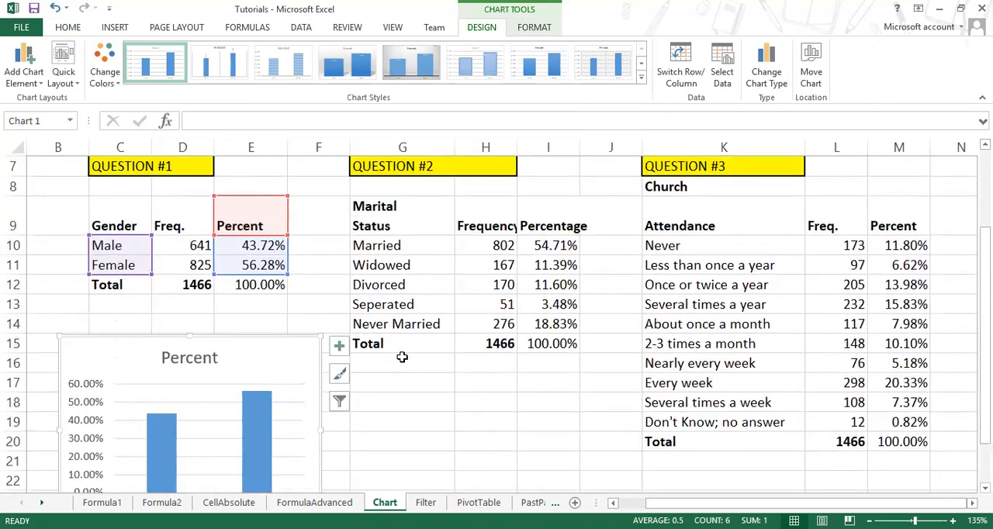
pyautogui.click(421, 400)
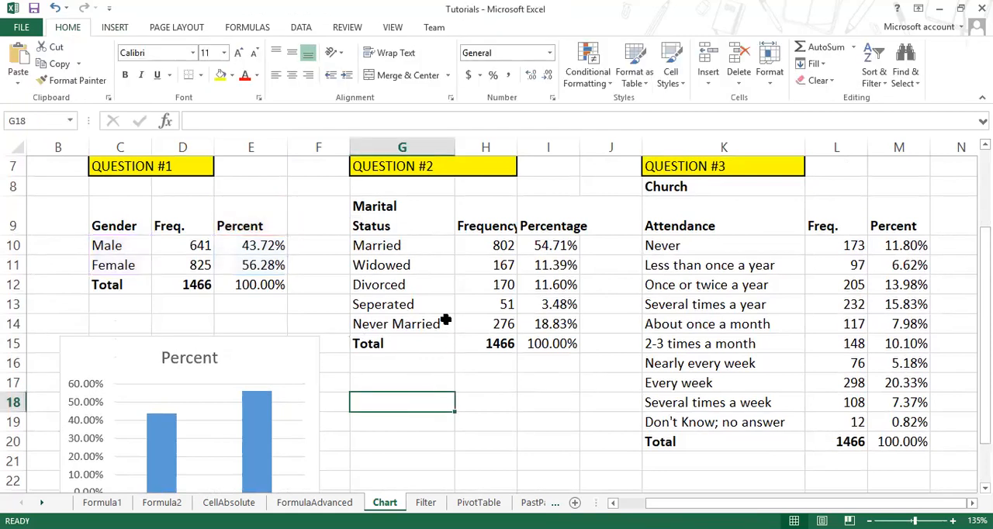
pyautogui.moveTo(392, 219); pyautogui.dragTo(473, 327)
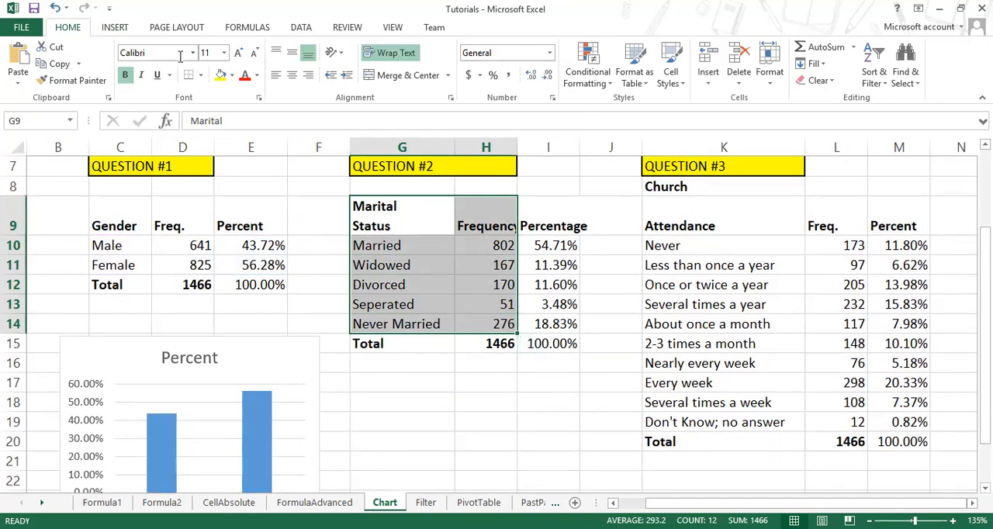
pyautogui.click(115, 27)
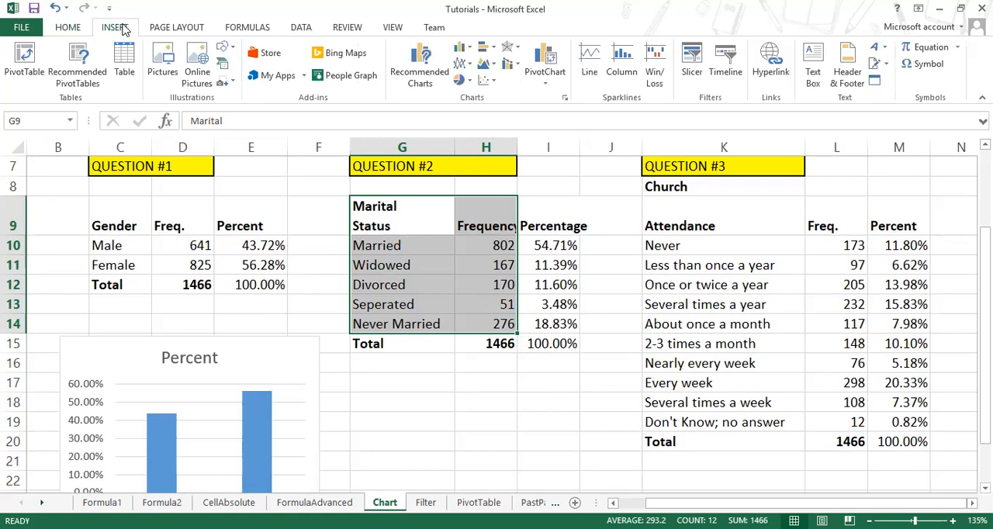
pyautogui.click(465, 81)
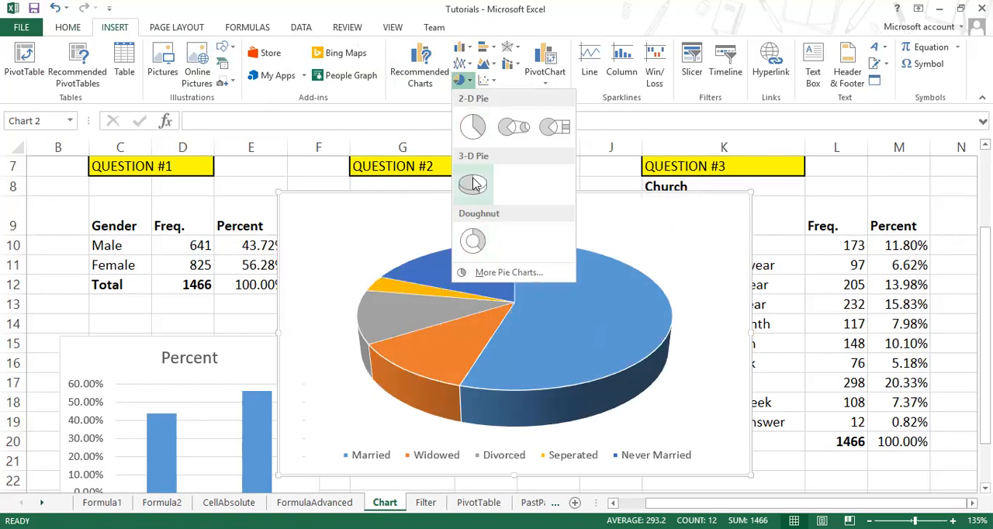
pyautogui.click(476, 134)
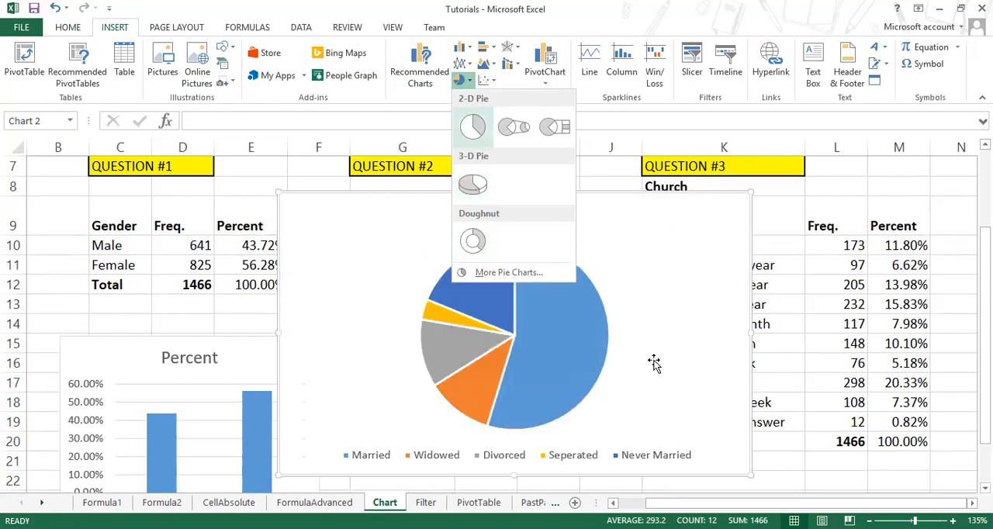
# Step: Resize the marital status pie chart to somewhat below its default size, keeping its original placement and a single-row legend
pyautogui.moveTo(753, 472); pyautogui.dragTo(529, 334)
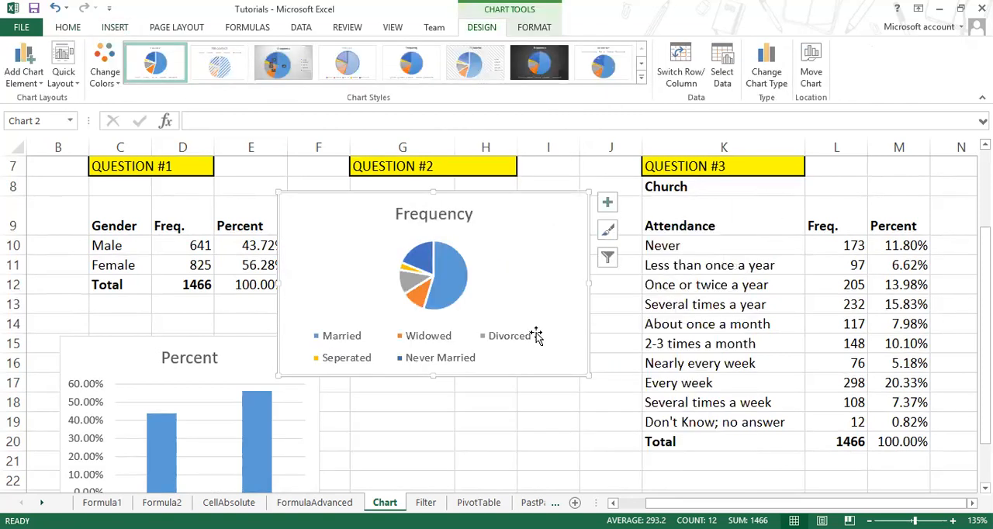
pyautogui.moveTo(541, 375); pyautogui.dragTo(552, 491)
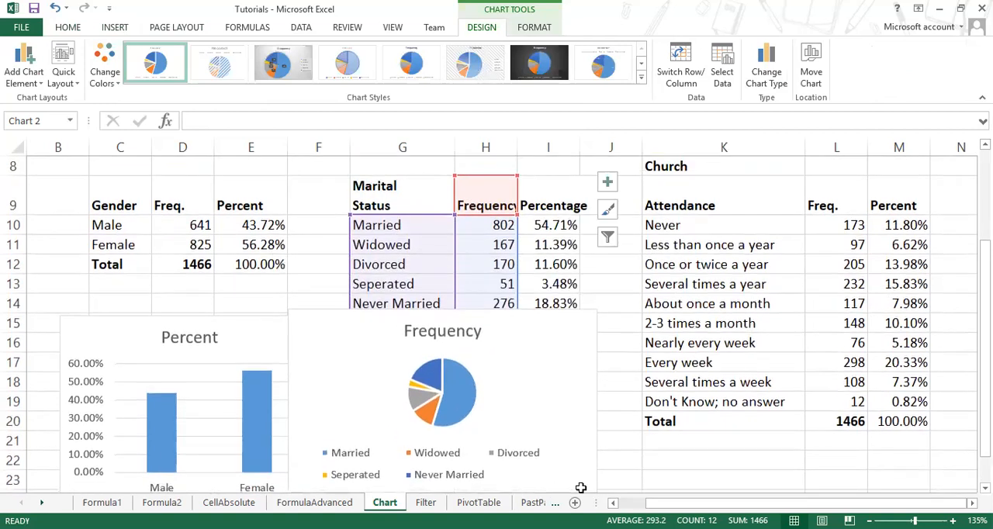
pyautogui.hotkey('ctrl', 'z')
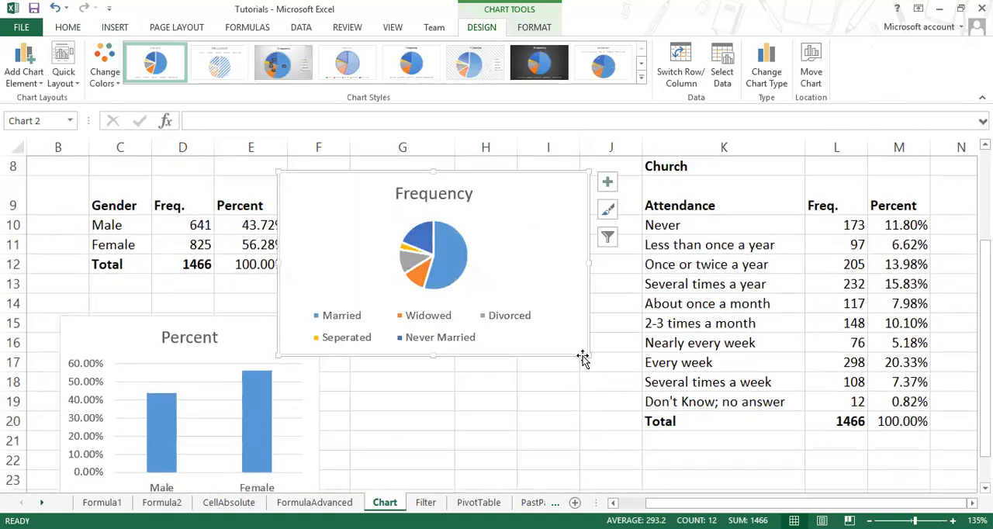
pyautogui.moveTo(587, 353); pyautogui.dragTo(656, 422)
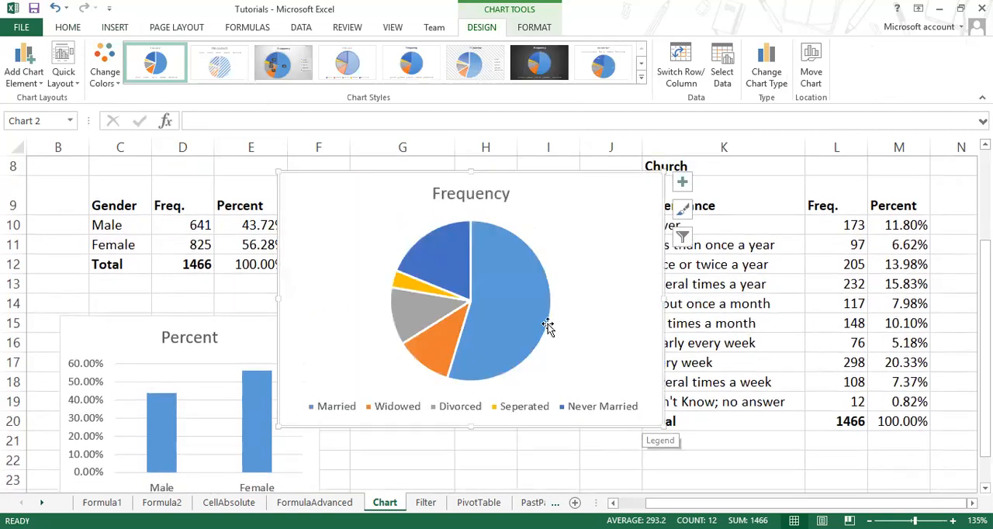
pyautogui.moveTo(501, 340)
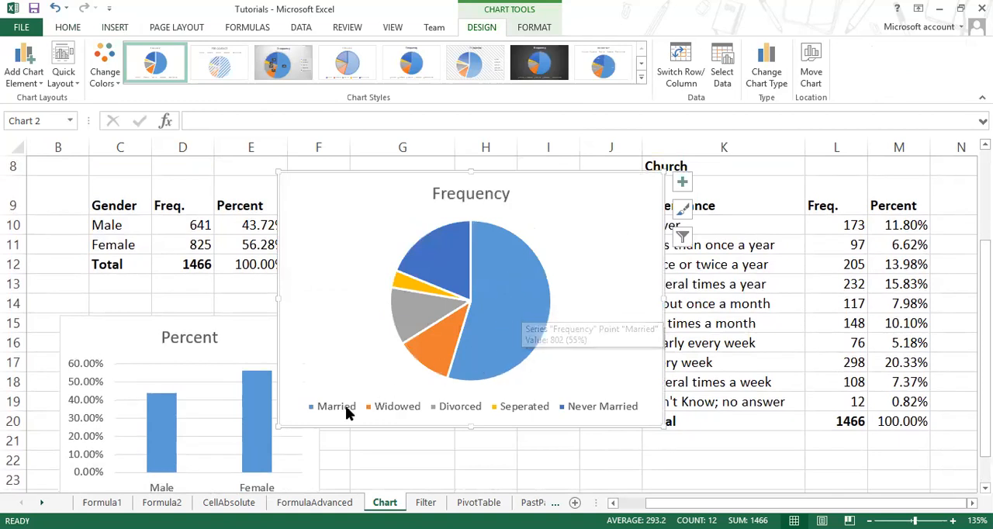
# Step: Preview alternative color palettes for the marital status pie chart and different shape fills for its Married slice
pyautogui.click(315, 411)
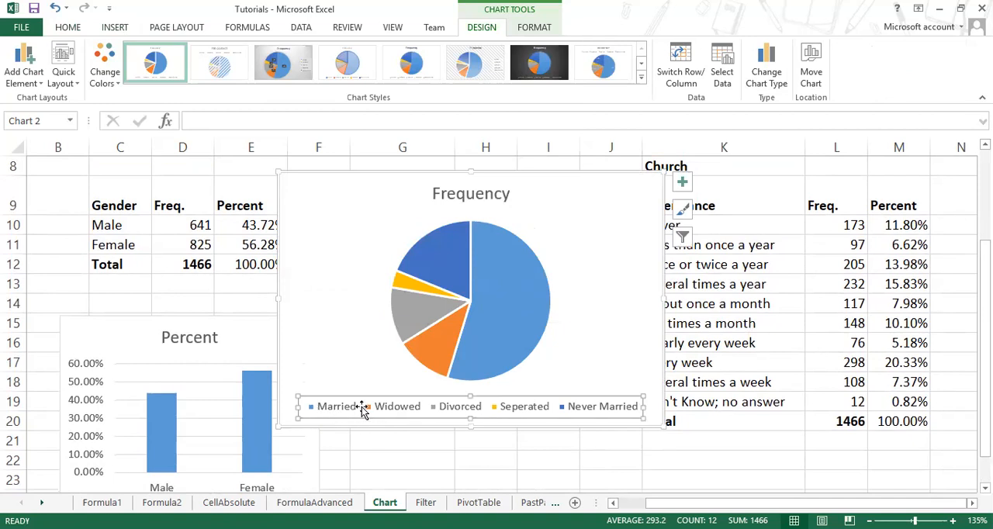
pyautogui.moveTo(490, 338)
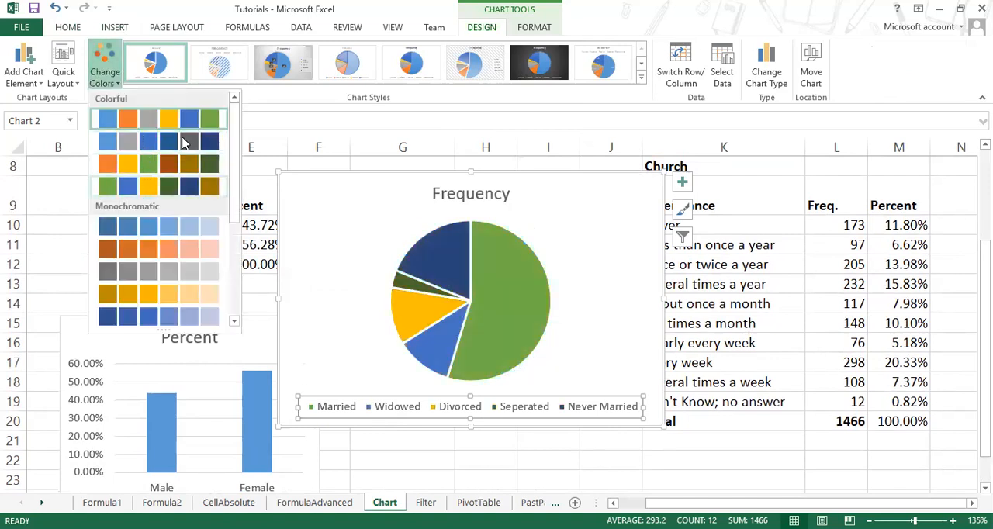
pyautogui.click(503, 295)
pyautogui.click(455, 325)
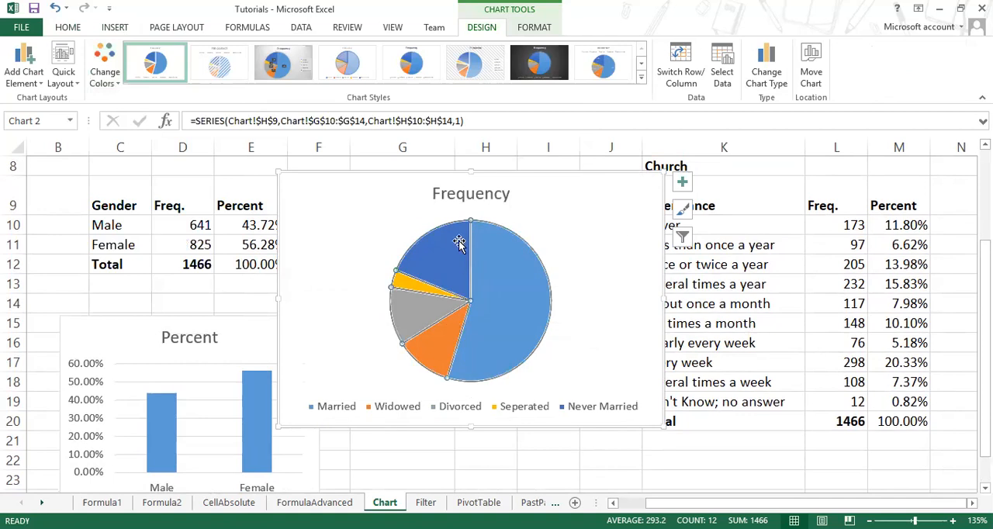
pyautogui.click(443, 259)
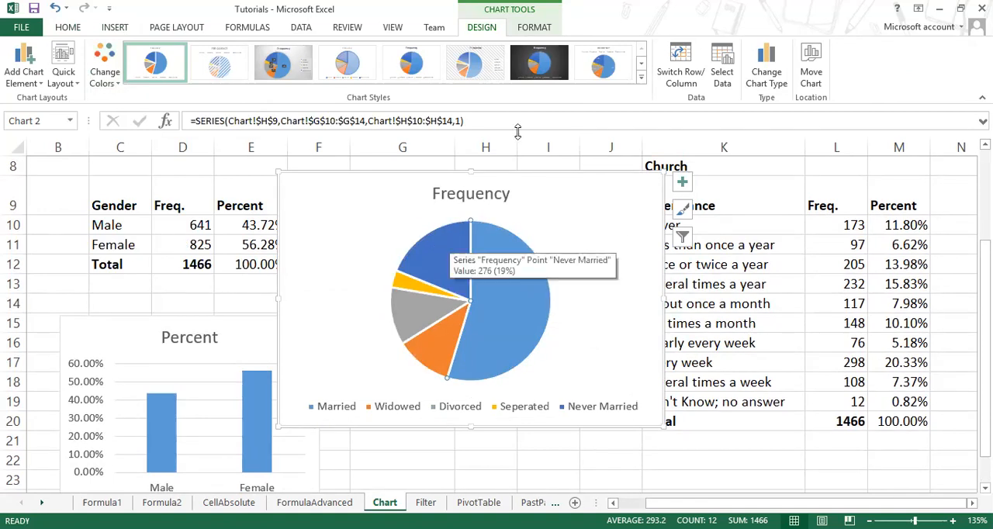
pyautogui.click(534, 29)
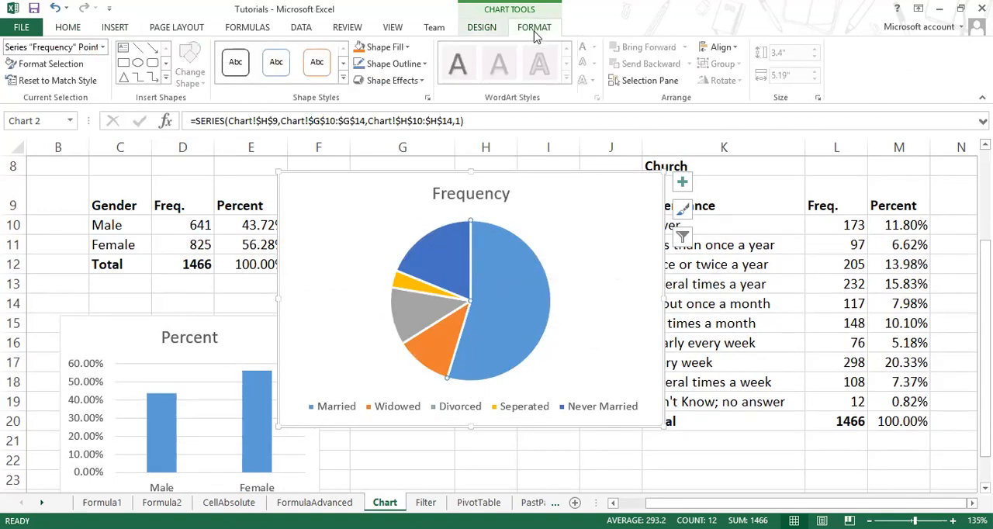
pyautogui.click(405, 47)
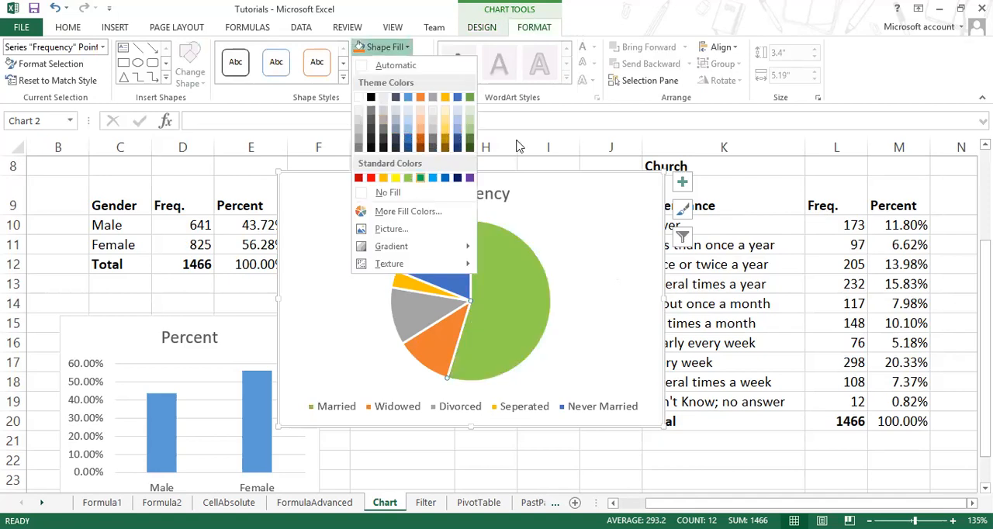
pyautogui.click(758, 5)
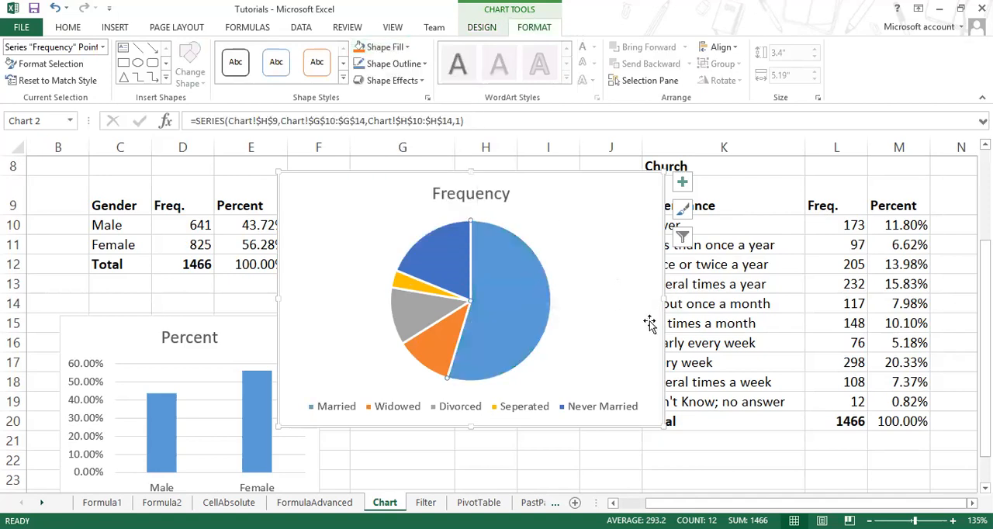
# Step: Shrink the marital status pie chart to about 2.51 inches high and 3.31 inches wide so the church attendance table is uncovered
pyautogui.click(649, 359)
pyautogui.moveTo(656, 432); pyautogui.dragTo(587, 414)
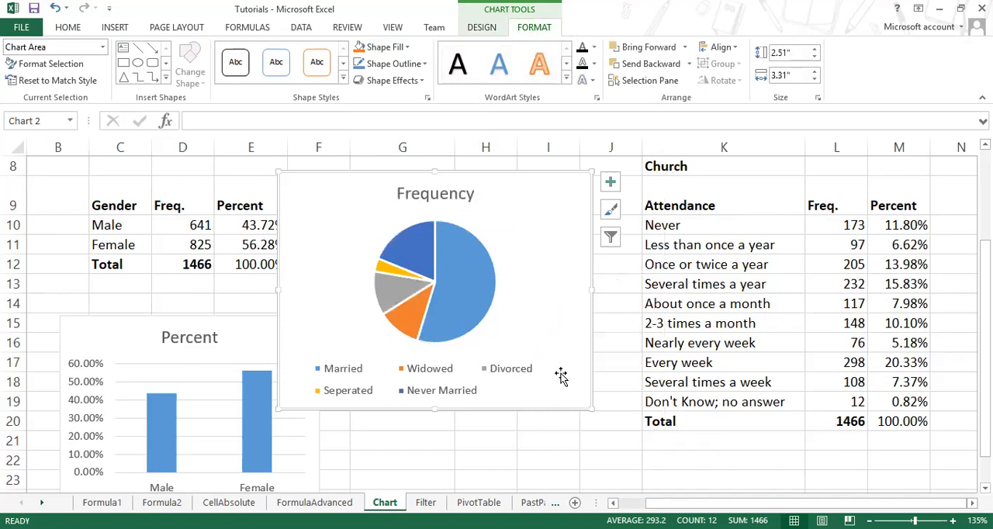
pyautogui.click(739, 316)
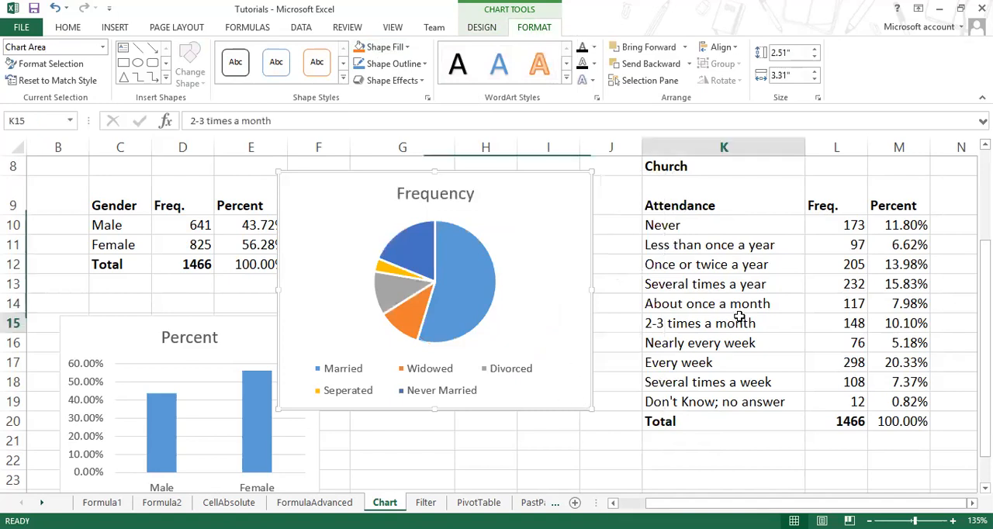
# Step: Insert a 2-D clustered bar chart of the church attendance frequencies from K9:L19, leaving out the Total row
pyautogui.click(690, 196)
pyautogui.moveTo(724, 237); pyautogui.dragTo(825, 399)
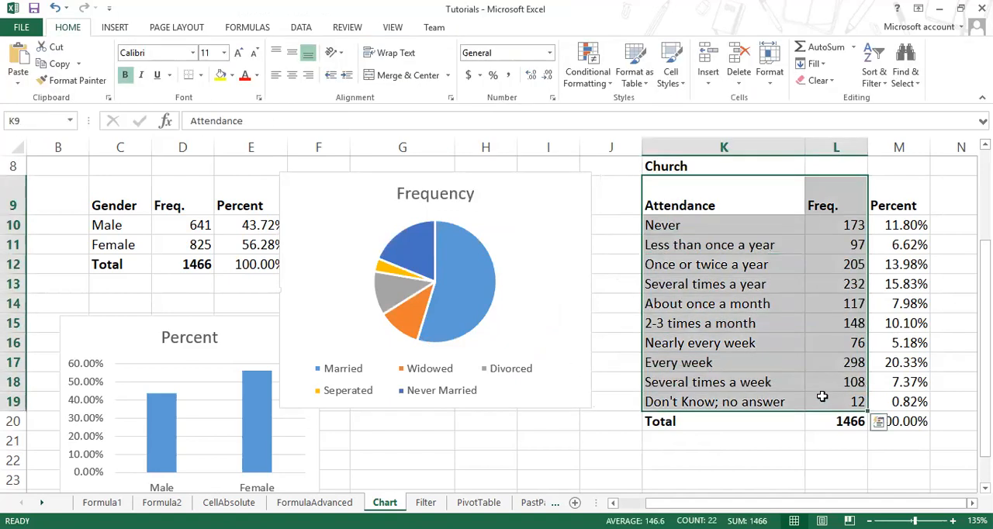
pyautogui.click(118, 31)
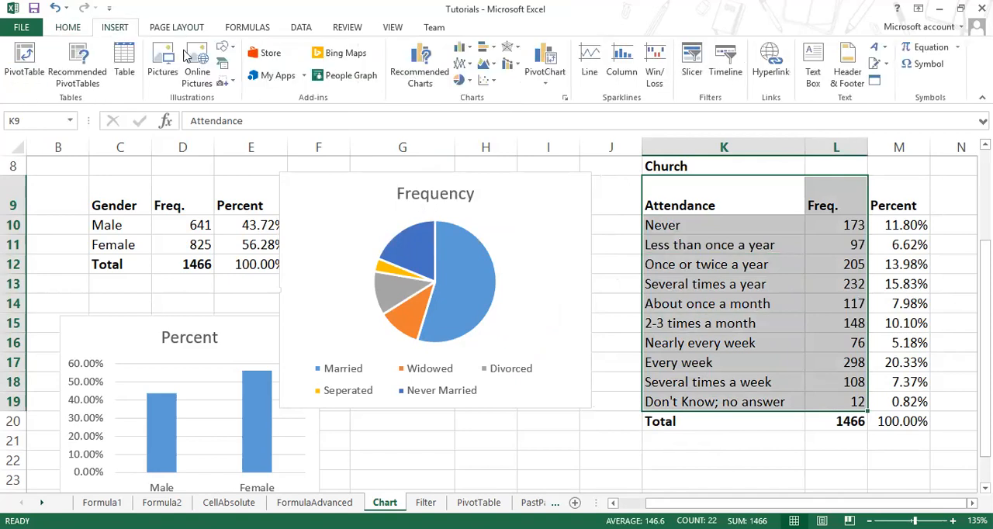
pyautogui.click(484, 47)
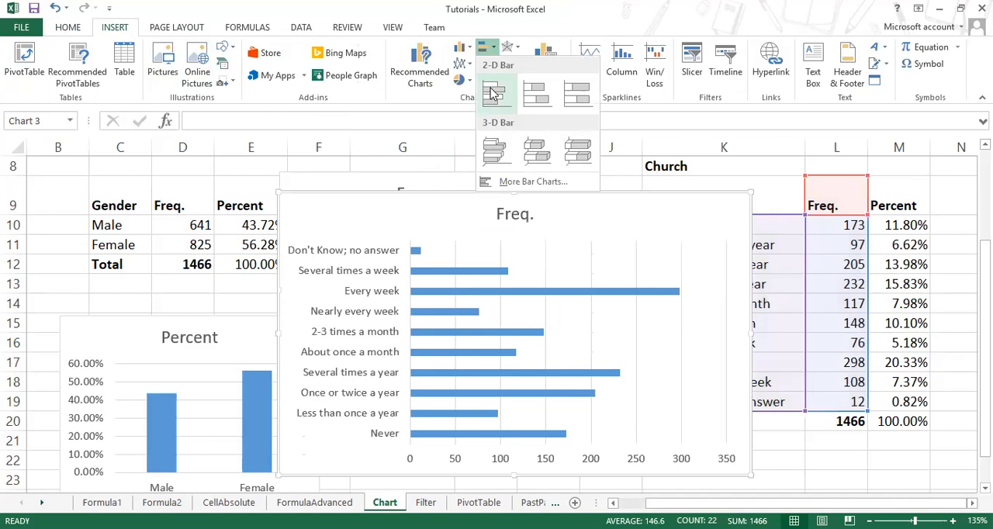
pyautogui.click(494, 93)
# Step: Move the church attendance bar chart to the empty area beyond the Question #3 table, starting at about column Q
pyautogui.scroll(-1, 693, 373)
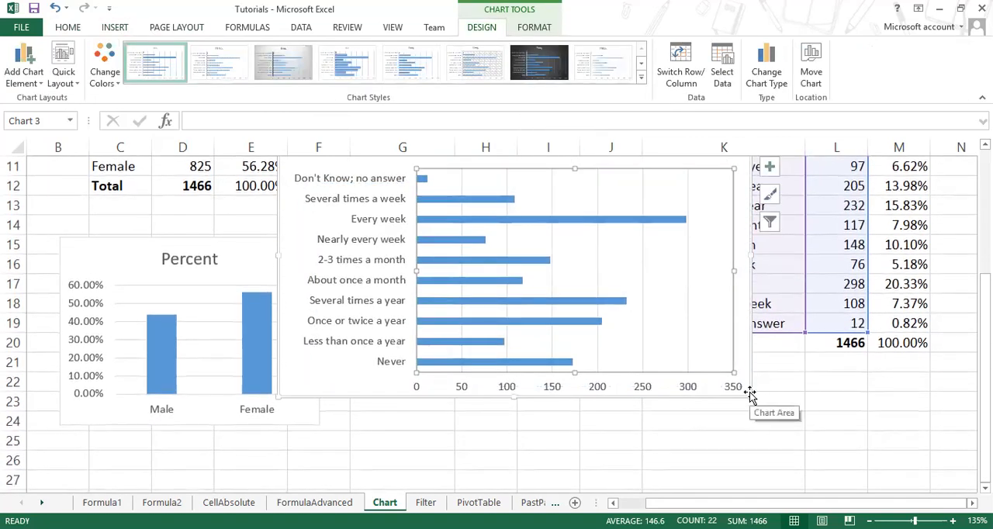
pyautogui.scroll(-8, 750, 394)
pyautogui.scroll(4, 748, 392)
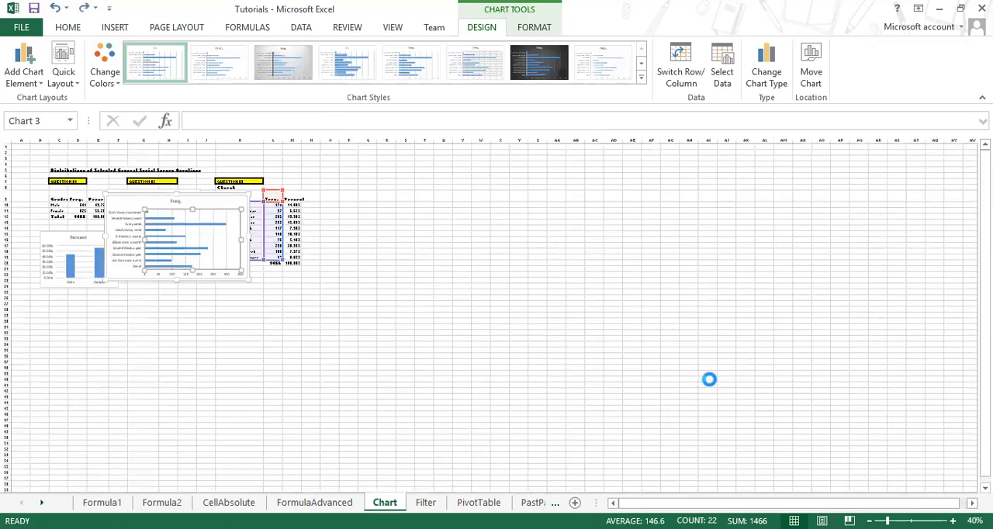
pyautogui.moveTo(377, 249); pyautogui.dragTo(658, 244)
# Step: Move the marital status pie chart below the Question #2 table, with its upper edge at about row 22
pyautogui.moveTo(302, 283); pyautogui.dragTo(355, 454)
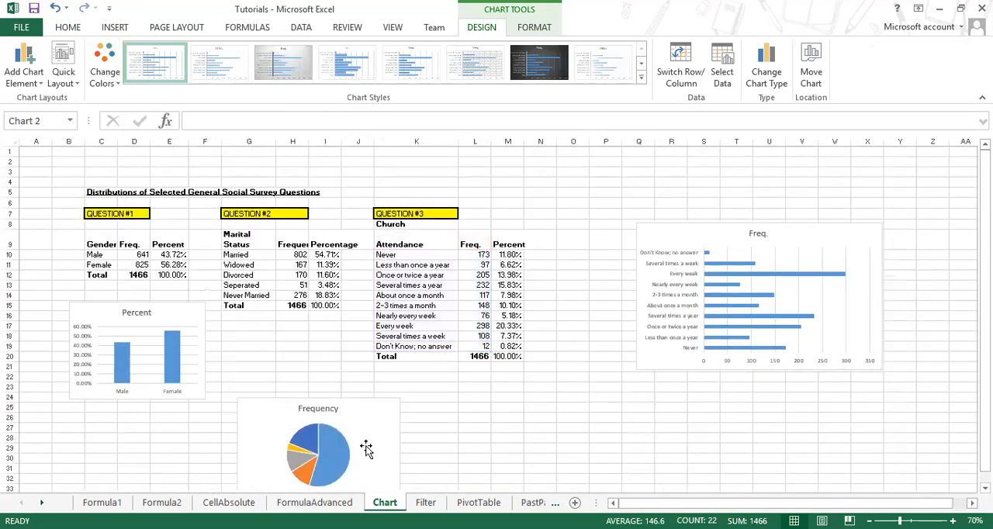
pyautogui.scroll(-1, 588, 407)
pyautogui.moveTo(354, 388); pyautogui.dragTo(345, 368)
pyautogui.click(329, 356)
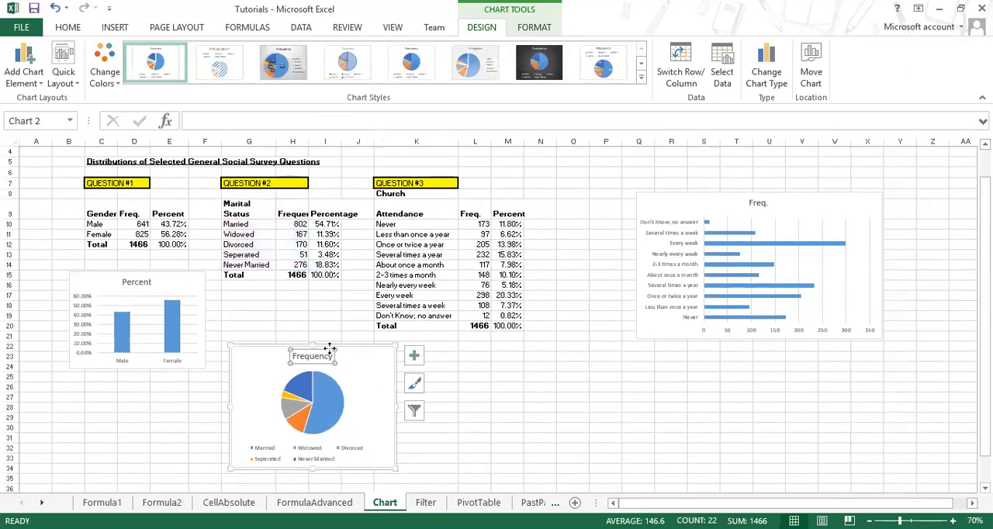
# Step: Review the question tables with their charts and check the formulas in the gender Total row cells D12 and E12
pyautogui.keyDown('ctrl'); pyautogui.scroll(6, 498, 365); pyautogui.keyUp('ctrl')
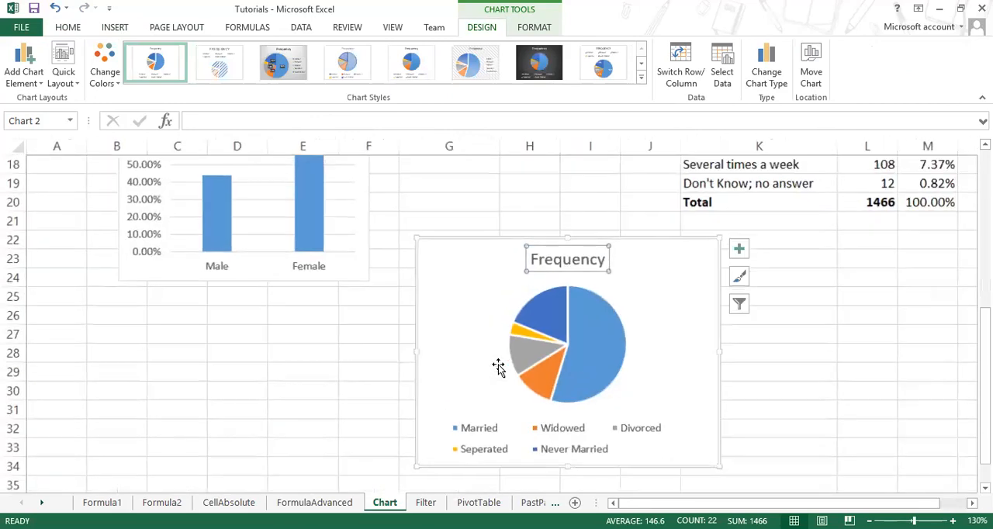
pyautogui.click(254, 367)
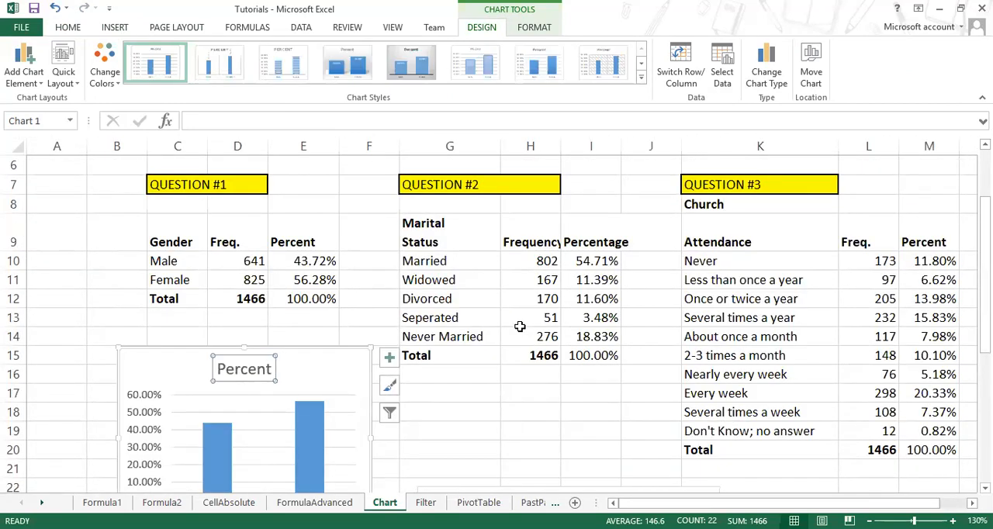
pyautogui.scroll(-3, 518, 326)
pyautogui.scroll(2, 523, 321)
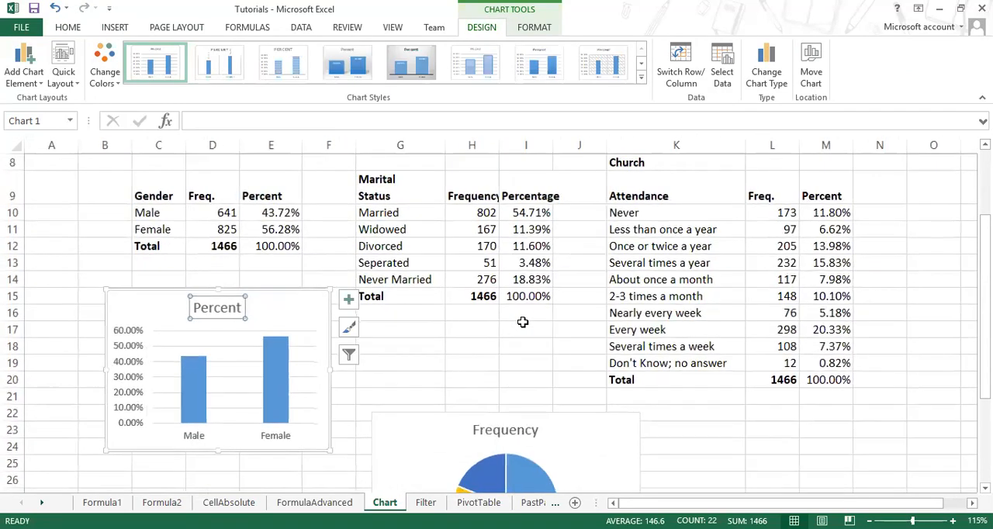
pyautogui.keyDown('ctrl'); pyautogui.scroll(-1, 523, 321); pyautogui.keyUp('ctrl')
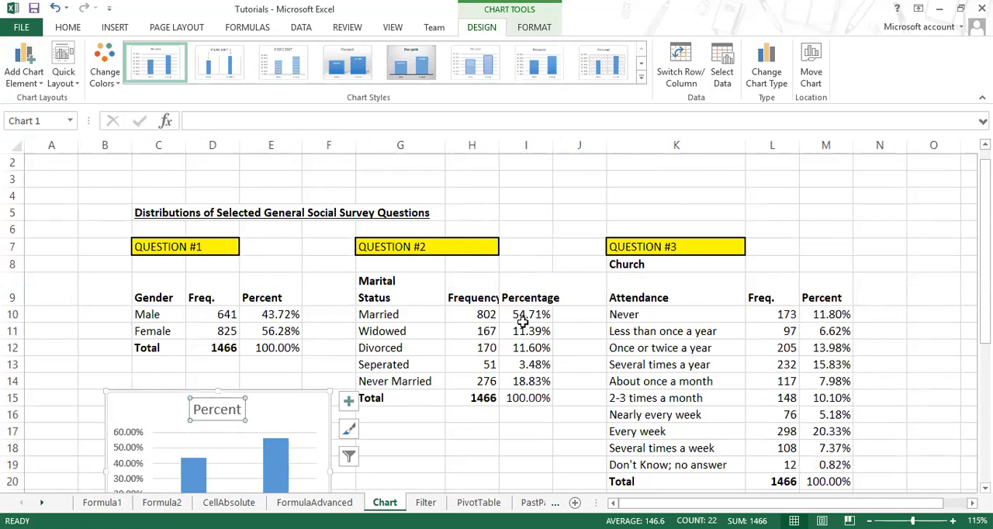
pyautogui.scroll(-2, 537, 297)
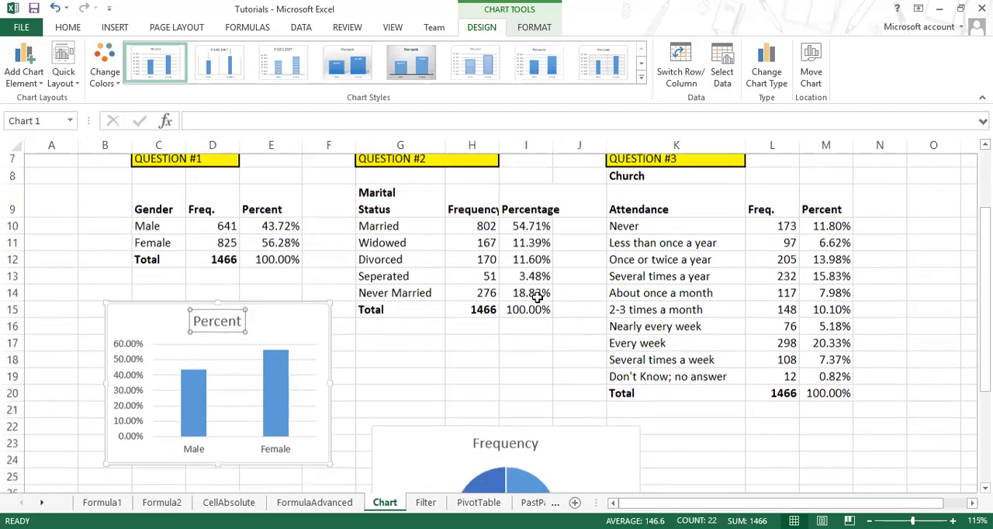
pyautogui.click(223, 246)
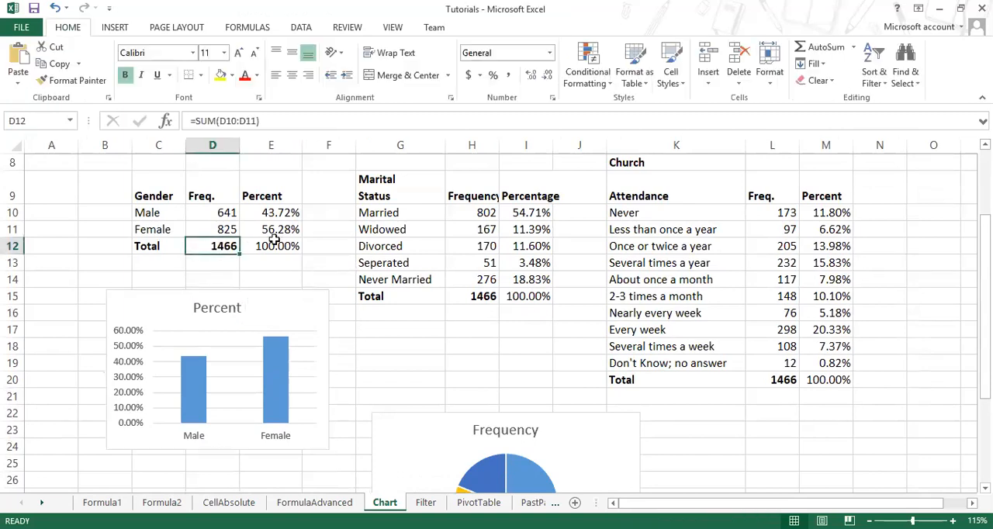
pyautogui.click(277, 244)
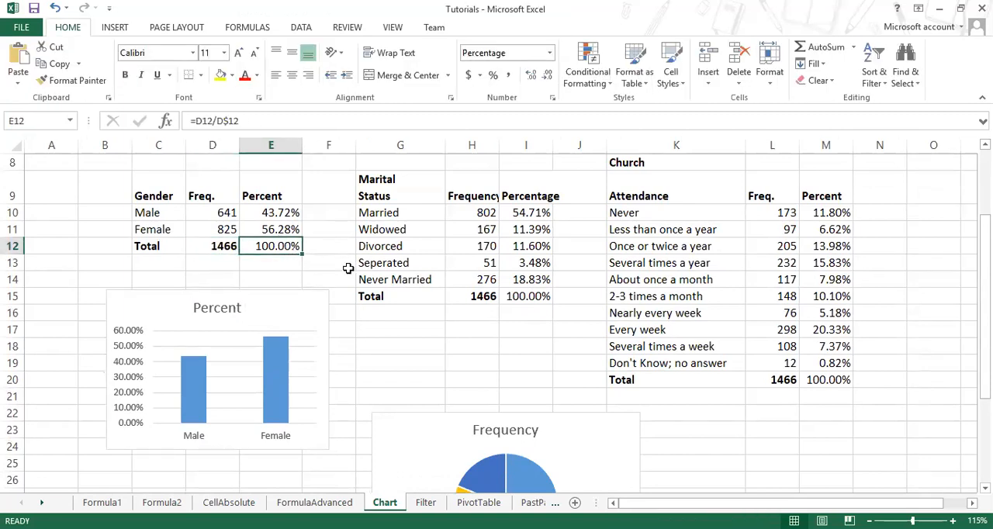
pyautogui.scroll(-3, 363, 335)
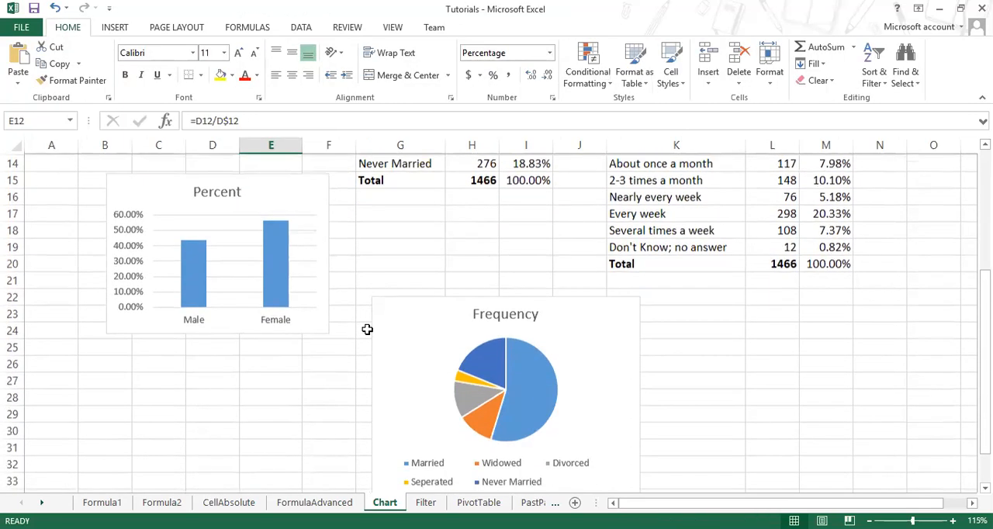
pyautogui.scroll(3, 366, 327)
pyautogui.scroll(1, 367, 327)
pyautogui.scroll(-3, 367, 327)
pyautogui.scroll(2, 367, 328)
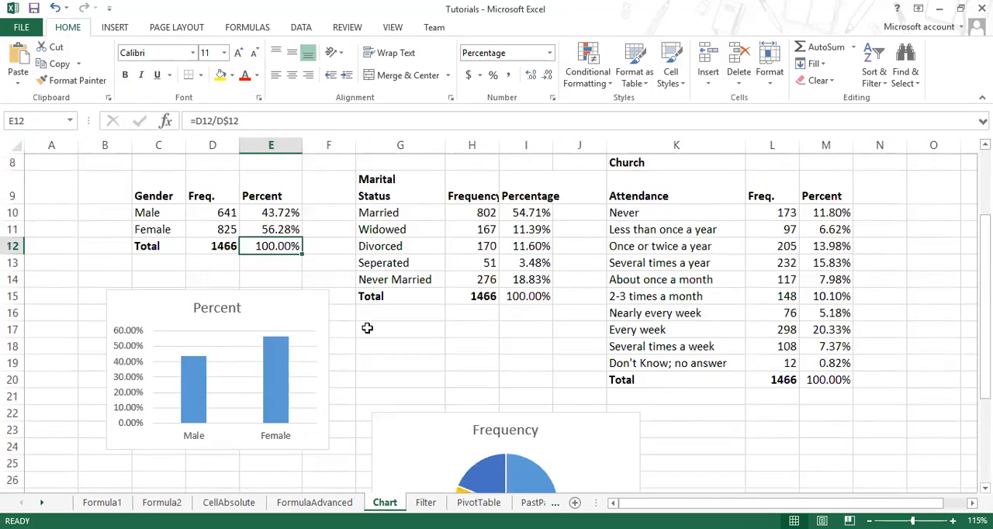
# Step: Insert a 2-D line chart with markers from G9:H15, including the Total row, and move it over the church attendance table
pyautogui.moveTo(383, 189); pyautogui.dragTo(456, 296)
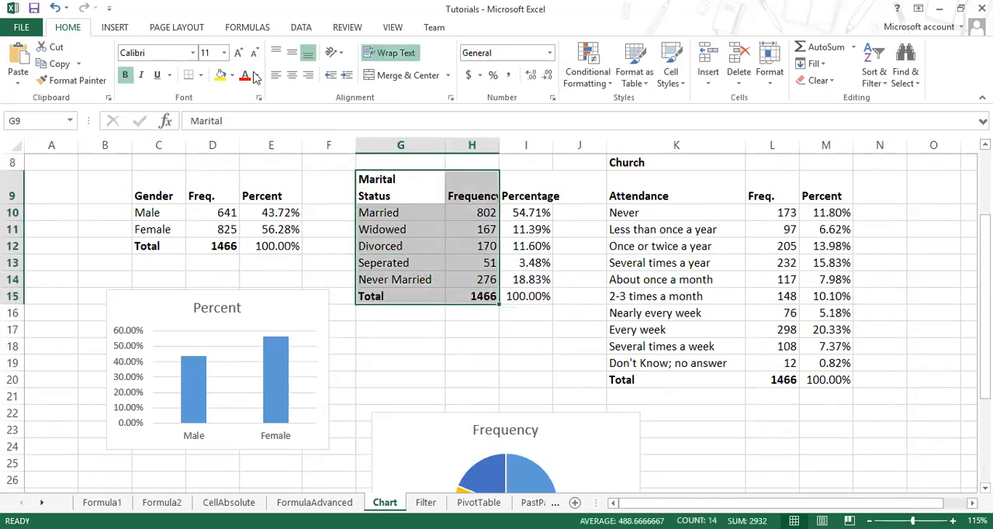
pyautogui.click(131, 28)
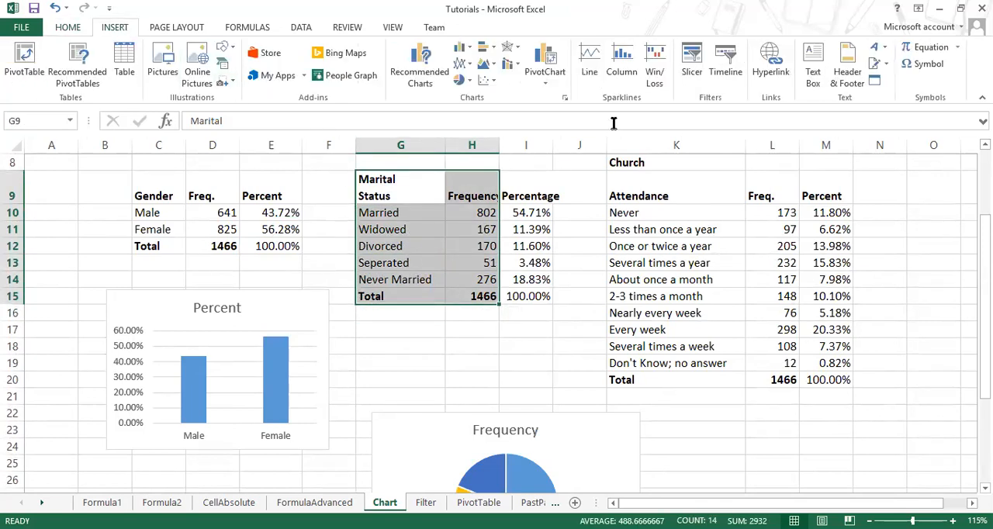
pyautogui.click(464, 64)
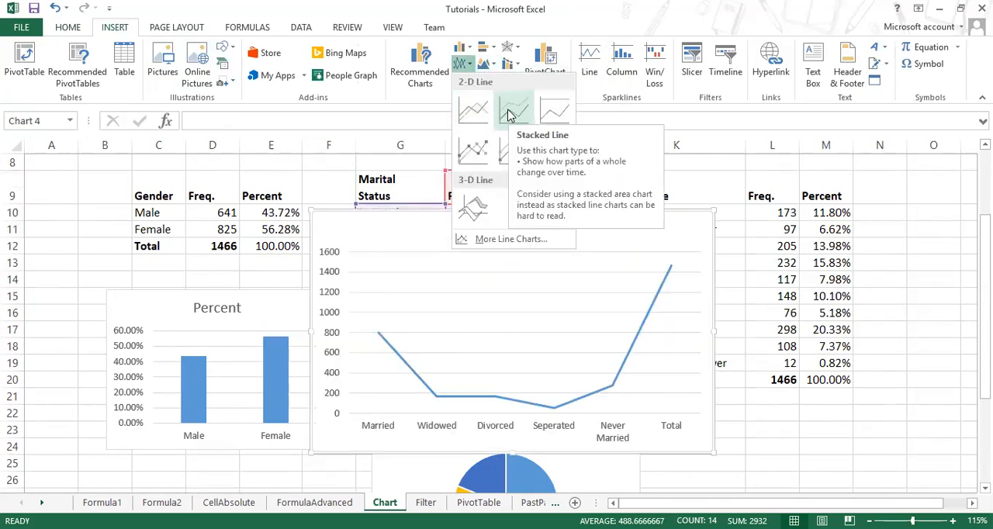
pyautogui.click(475, 153)
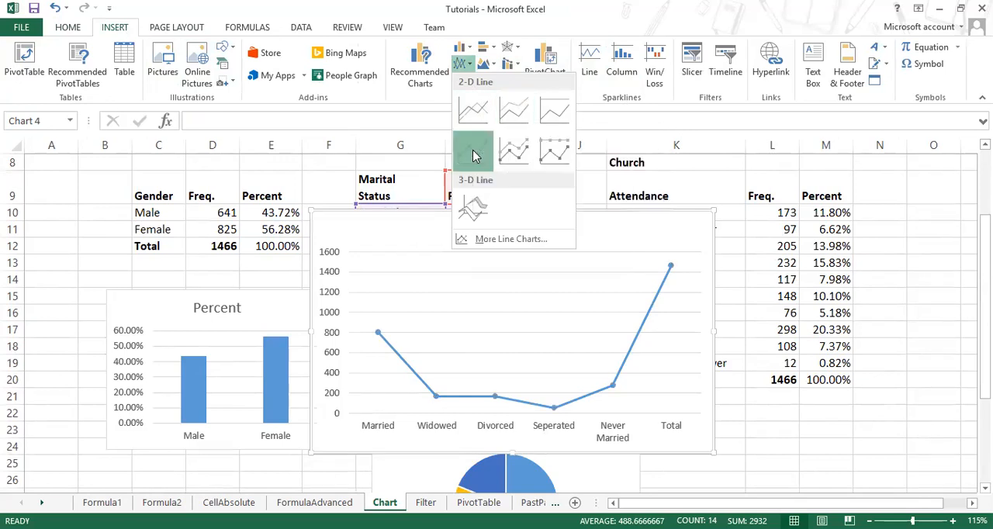
pyautogui.moveTo(588, 221); pyautogui.dragTo(771, 204)
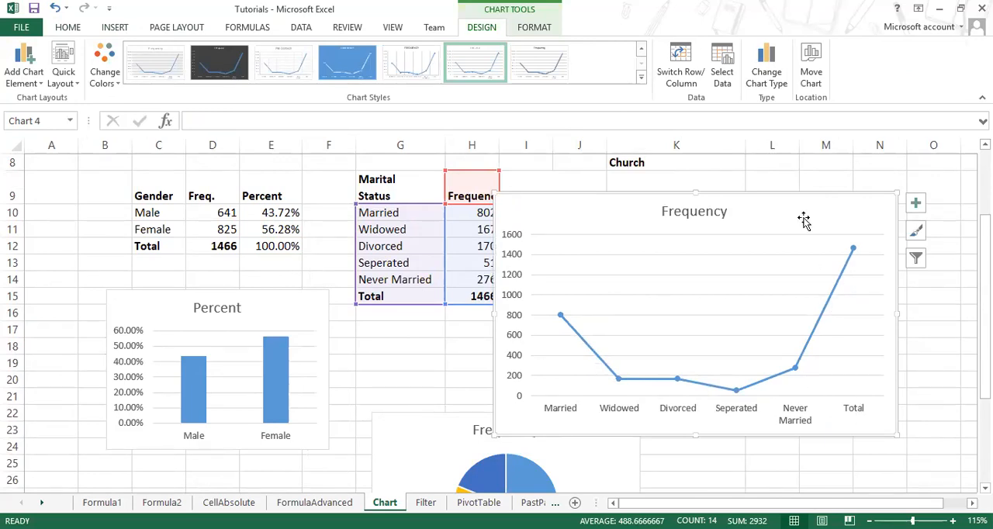
# Step: Open the chart type settings for the marital status line chart and compare the Stock, Area, Bar, Pie and Line types
pyautogui.click(766, 76)
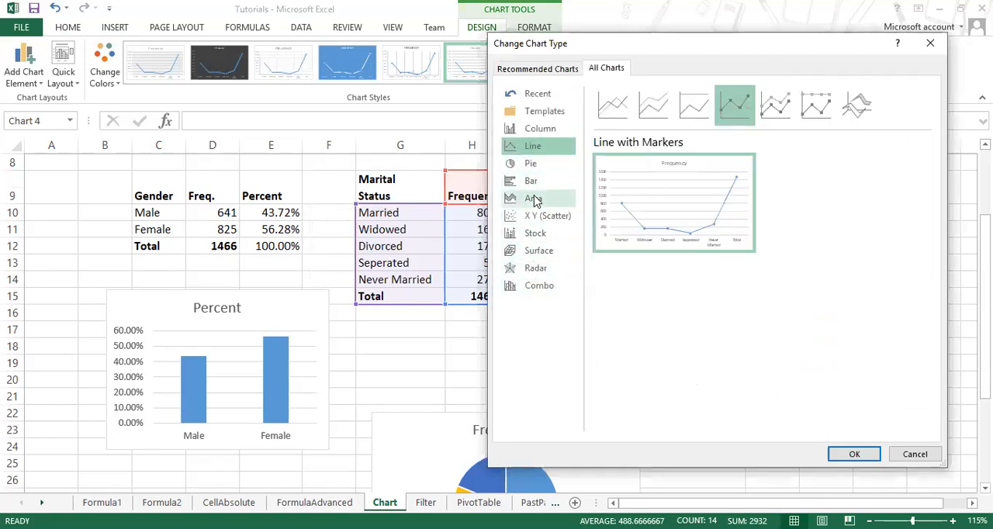
pyautogui.click(545, 235)
pyautogui.click(543, 198)
pyautogui.click(543, 183)
pyautogui.click(544, 161)
pyautogui.click(549, 146)
# Step: Compare the column chart variants and change the marital status line chart to a 3-D Clustered Column chart
pyautogui.click(550, 130)
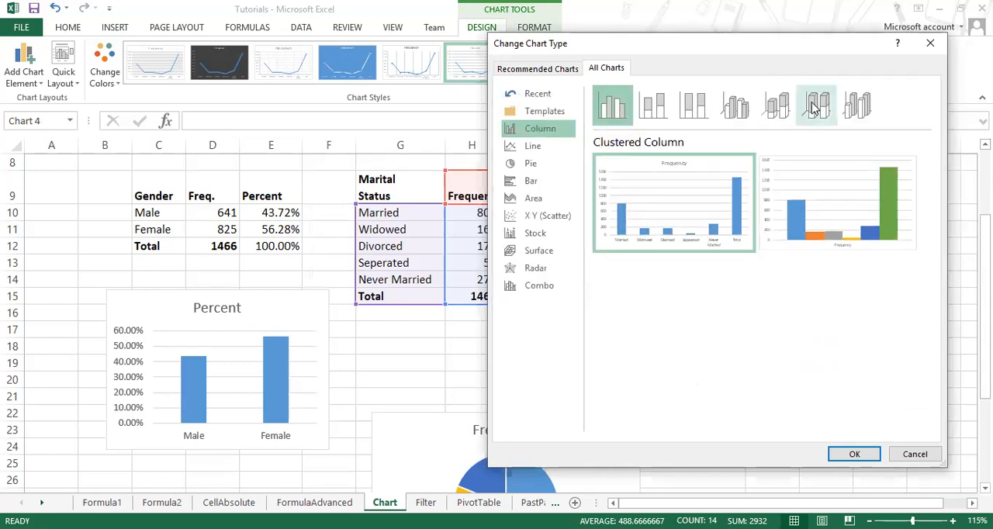
pyautogui.click(854, 108)
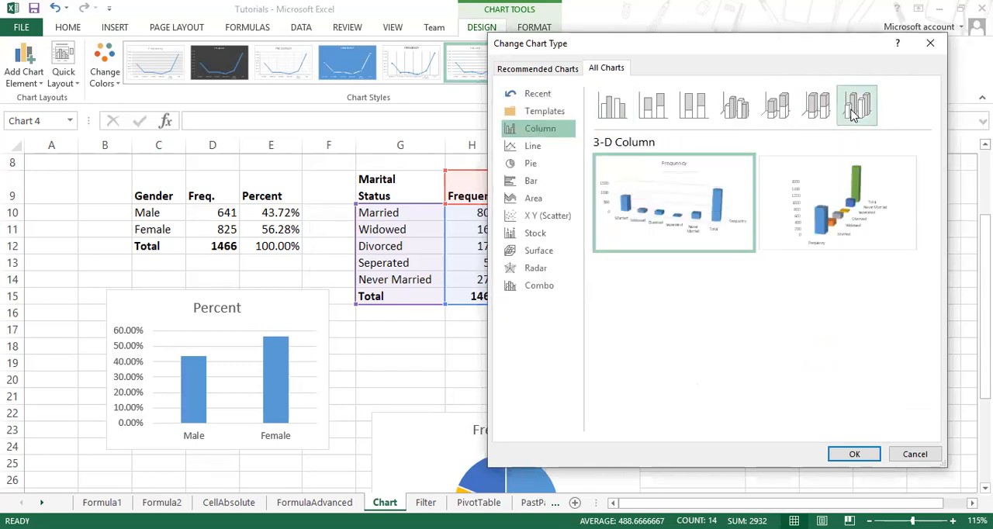
pyautogui.click(662, 113)
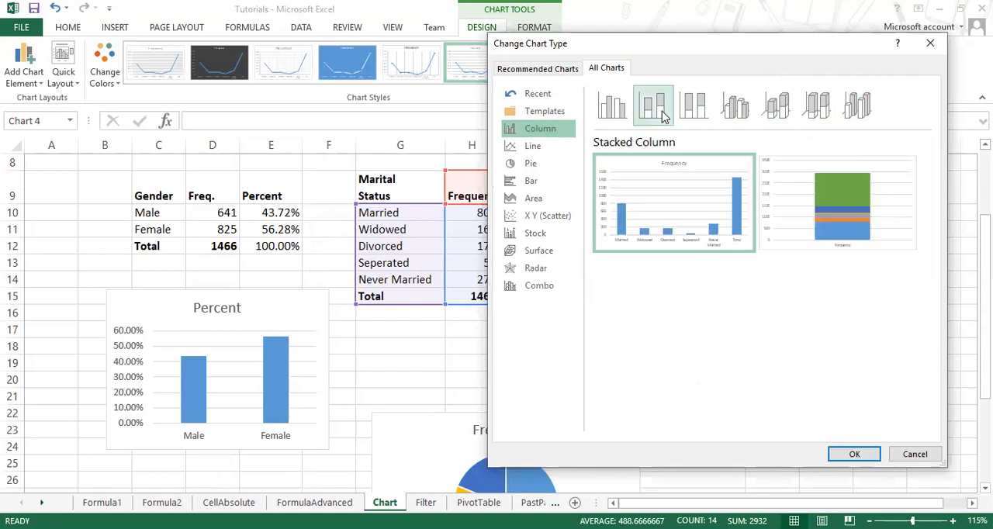
pyautogui.click(775, 111)
pyautogui.click(735, 107)
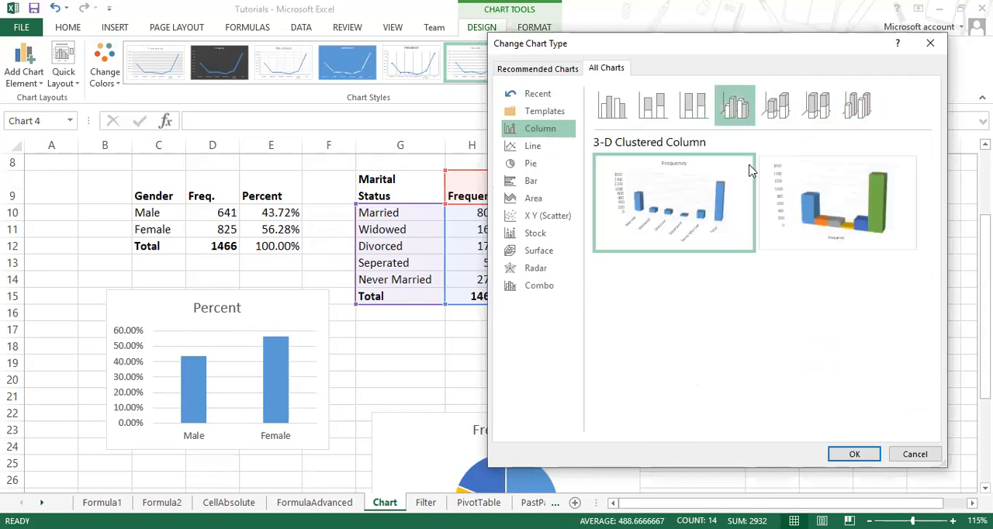
pyautogui.click(872, 454)
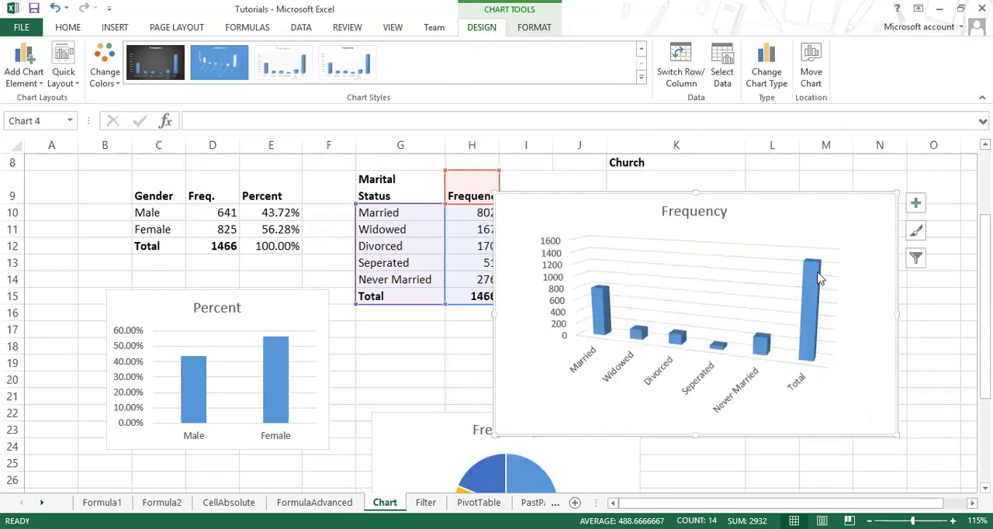
# Step: Exclude the Total category from the marital status 3-D column chart through its data source selection
pyautogui.click(815, 345)
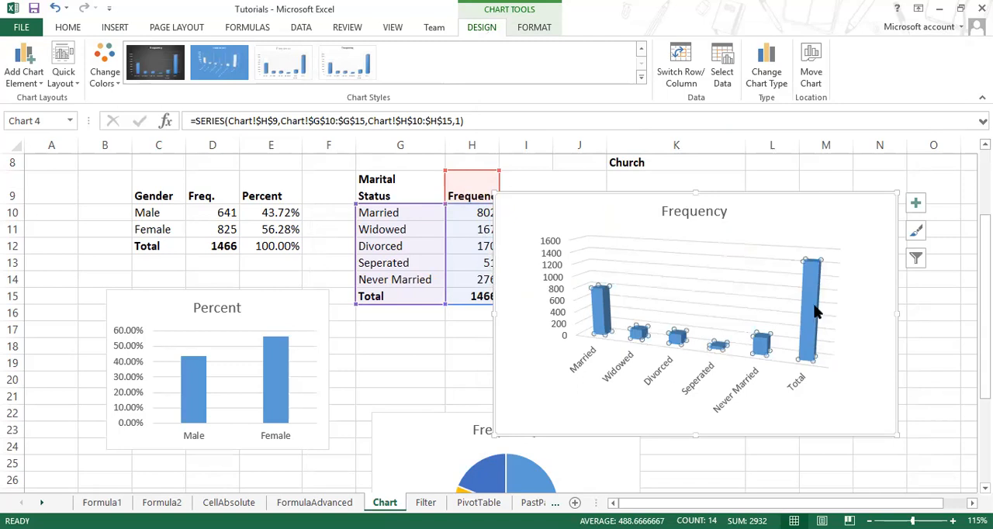
pyautogui.moveTo(805, 349)
pyautogui.click(722, 76)
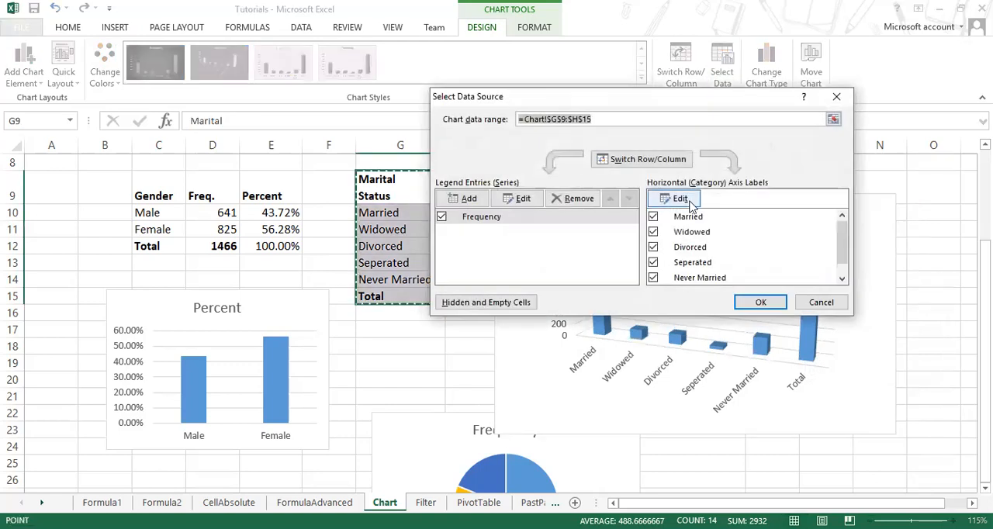
pyautogui.scroll(-4, 753, 248)
pyautogui.scroll(-1, 837, 257)
pyautogui.click(653, 277)
pyautogui.click(754, 303)
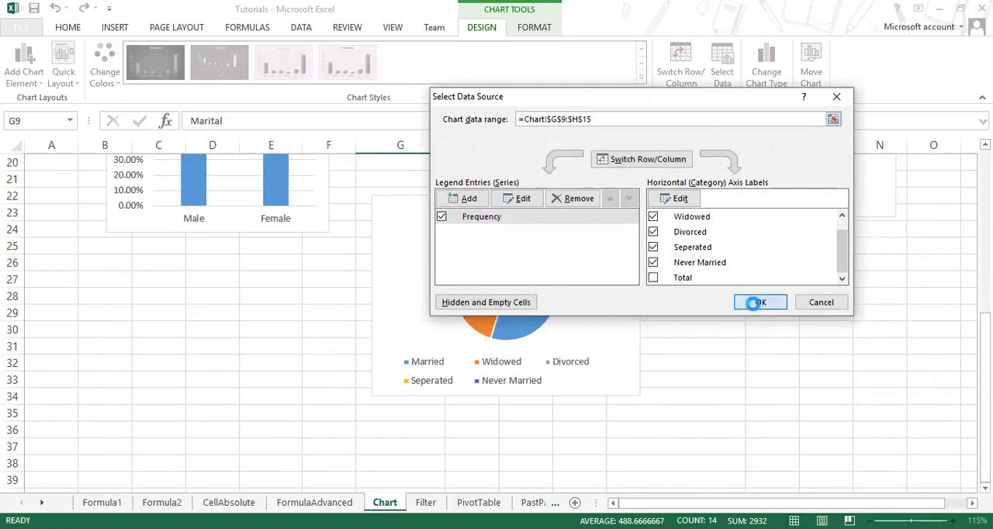
pyautogui.scroll(3, 709, 348)
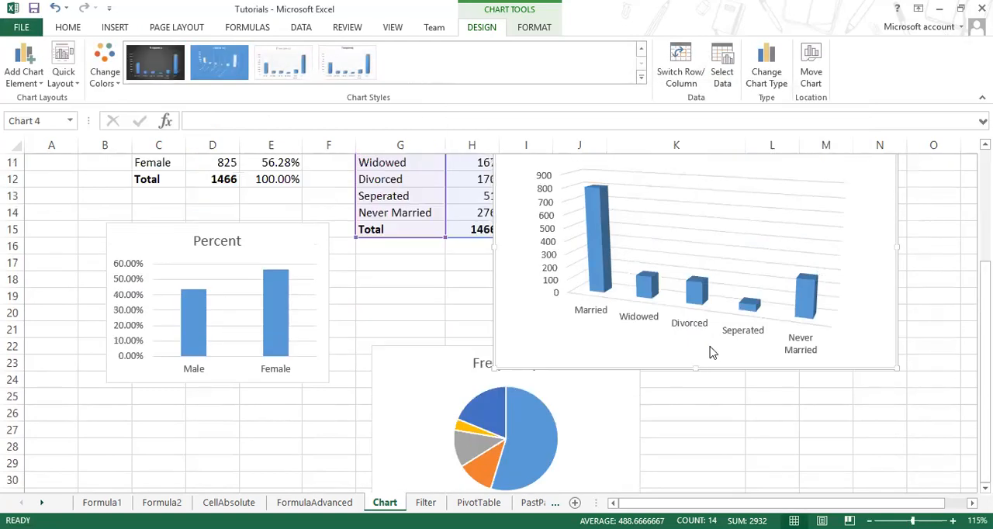
pyautogui.scroll(1, 711, 351)
pyautogui.scroll(3, 710, 352)
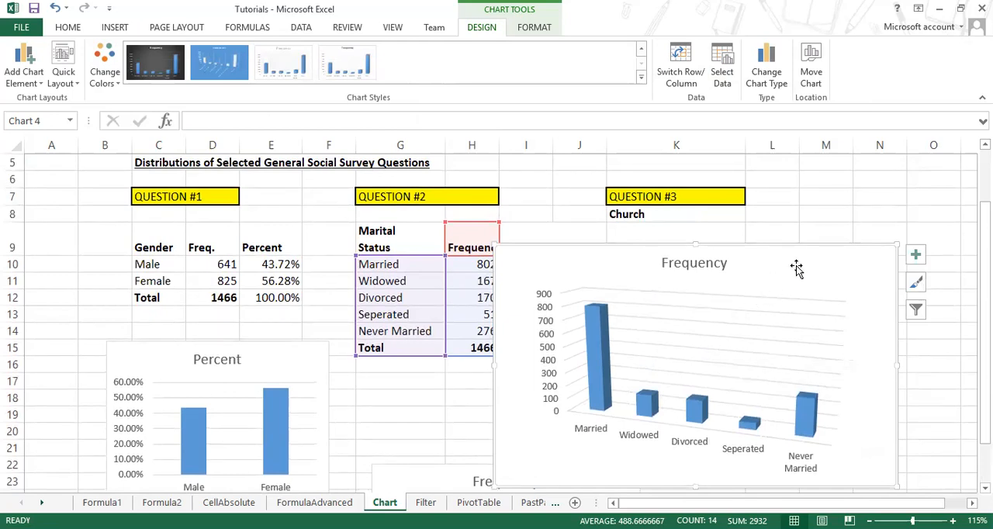
# Step: Delete the marital status 3-D column chart covering the church attendance table and select cell H19
pyautogui.press('Delete')
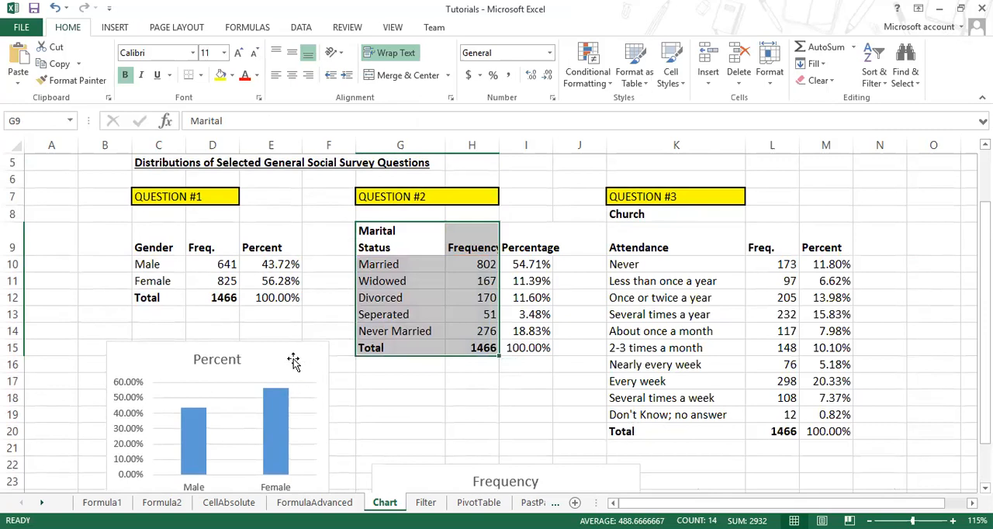
pyautogui.click(293, 358)
pyautogui.click(464, 420)
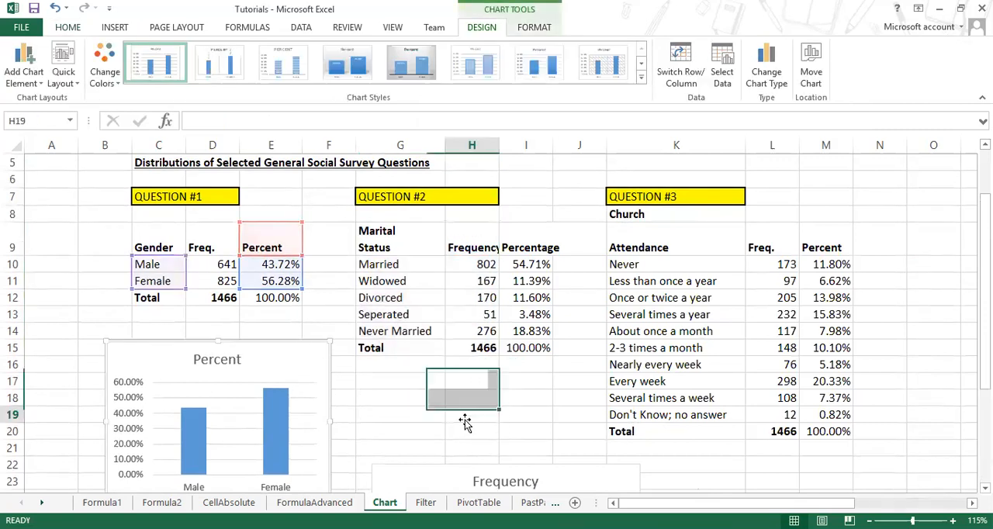
# Step: Open the PastPaper sheet and read the scanned Question No 3, examining its production tables, six tasks and sample product quantity chart
pyautogui.click(533, 503)
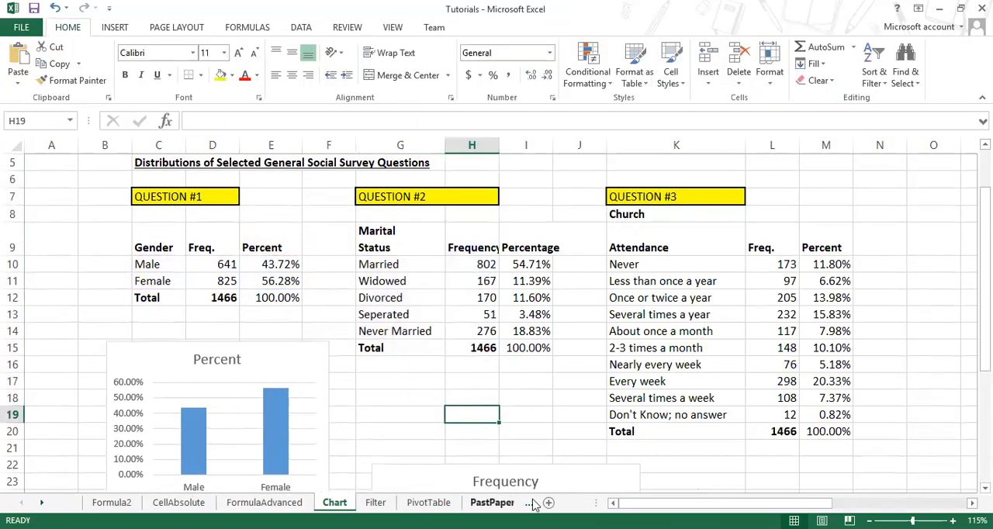
pyautogui.scroll(-8, 466, 362)
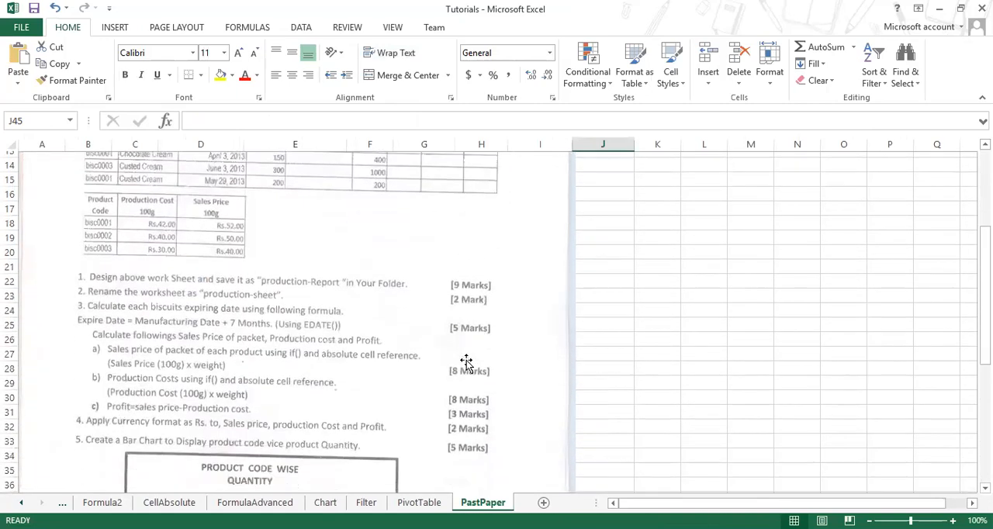
pyautogui.scroll(7, 466, 361)
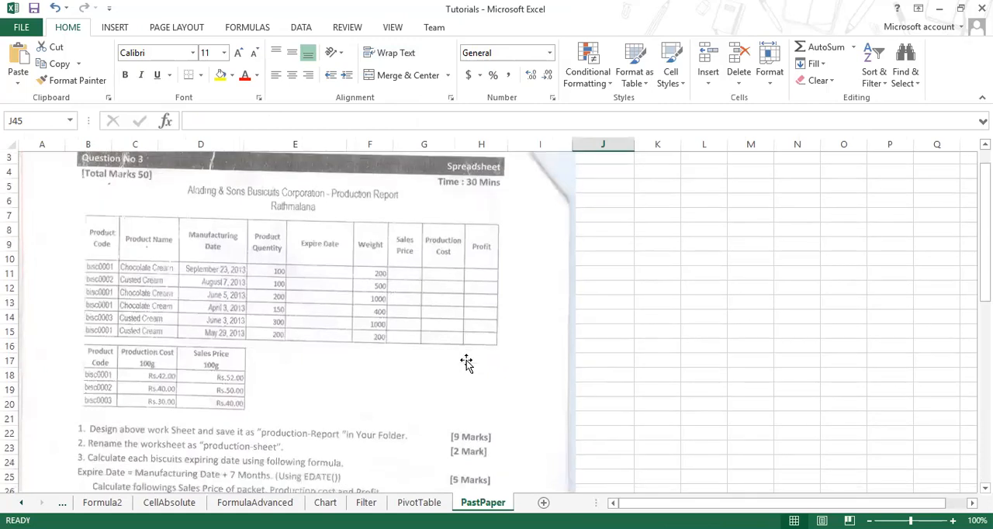
pyautogui.scroll(-6, 466, 362)
pyautogui.scroll(-3, 466, 361)
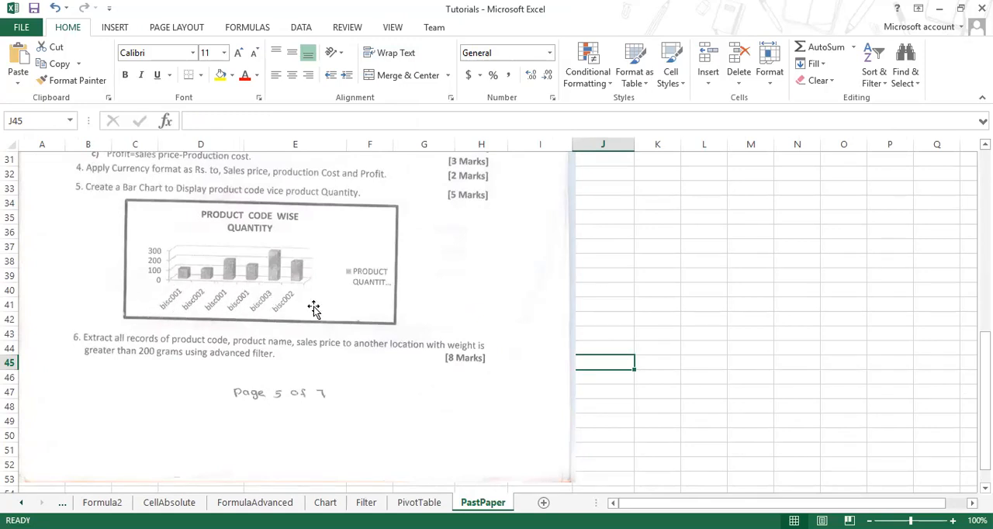
pyautogui.keyDown('ctrl'); pyautogui.scroll(2, 315, 310); pyautogui.keyUp('ctrl')
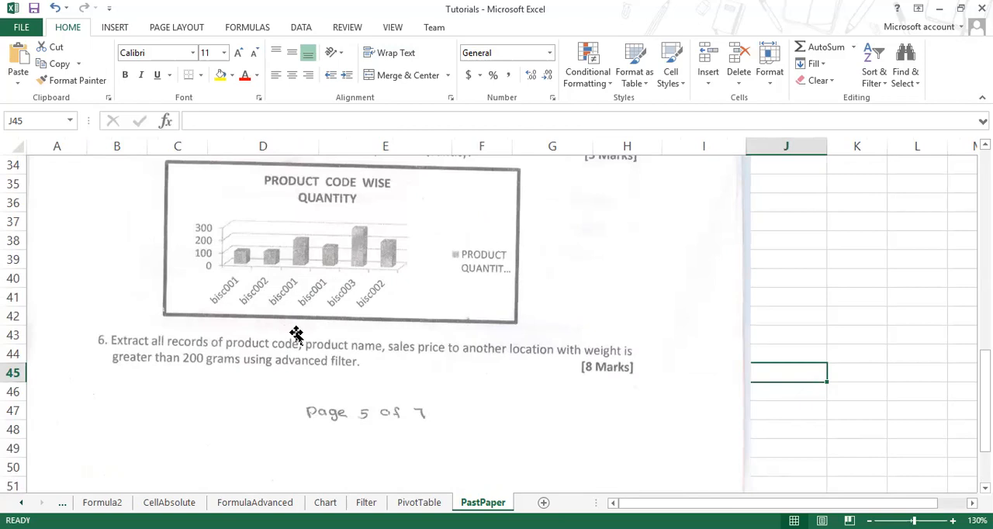
pyautogui.scroll(1, 296, 334)
pyautogui.scroll(9, 296, 334)
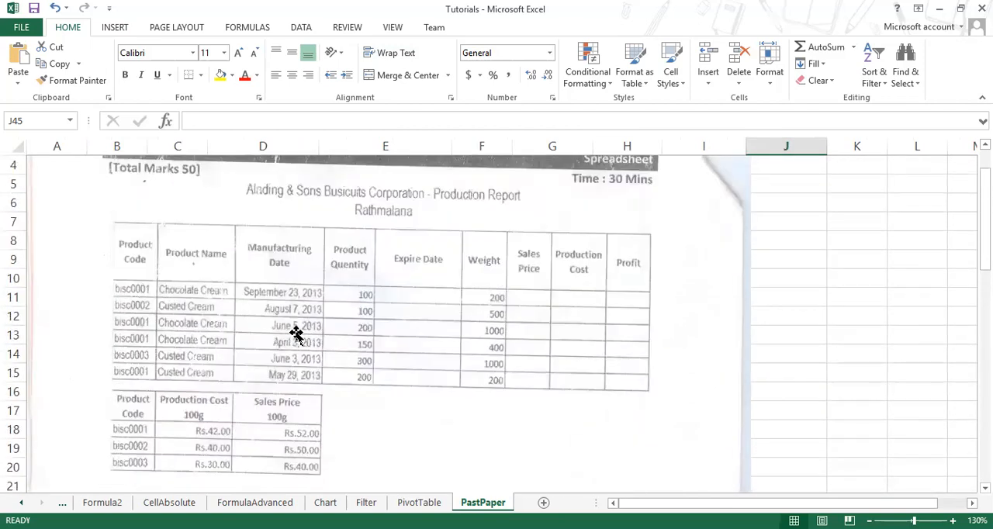
pyautogui.scroll(-3, 296, 334)
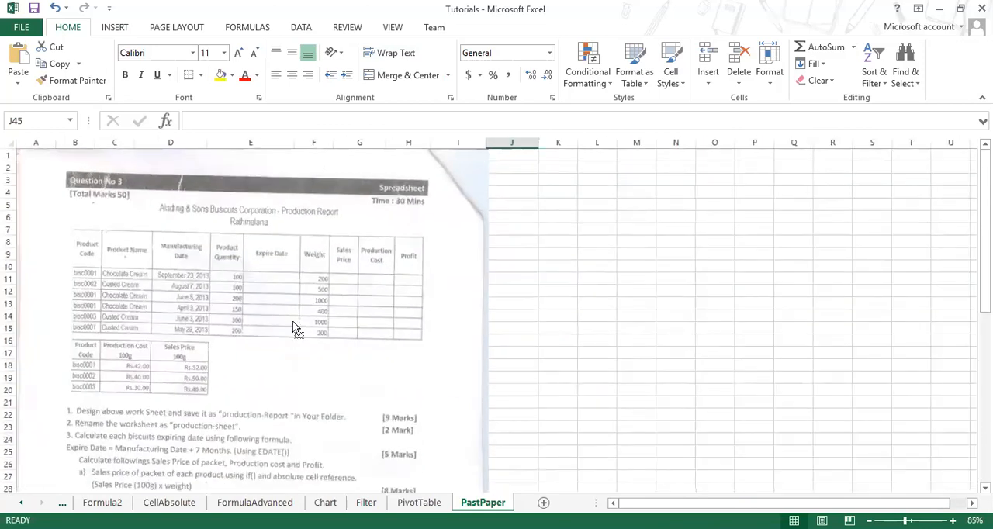
pyautogui.scroll(1, 296, 328)
pyautogui.scroll(-8, 294, 323)
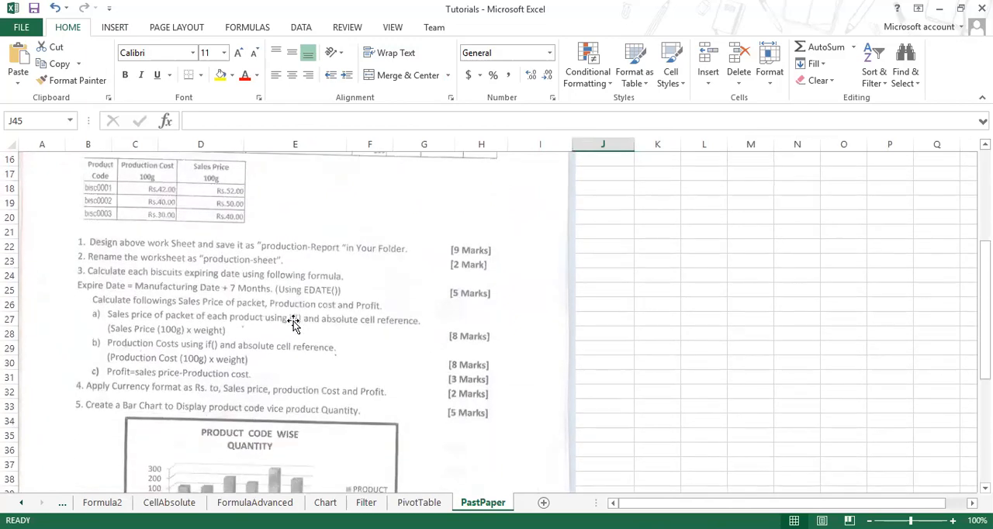
pyautogui.scroll(-1, 296, 327)
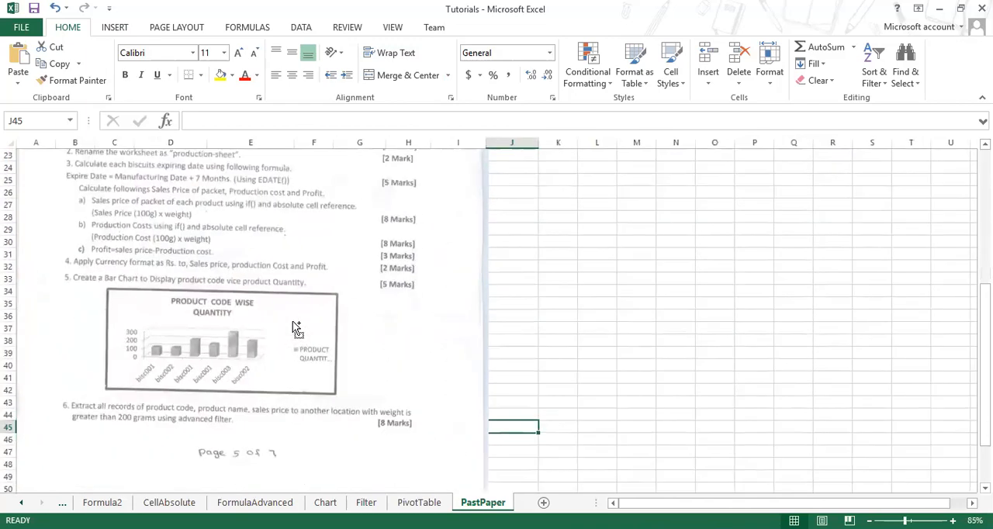
pyautogui.scroll(5, 296, 327)
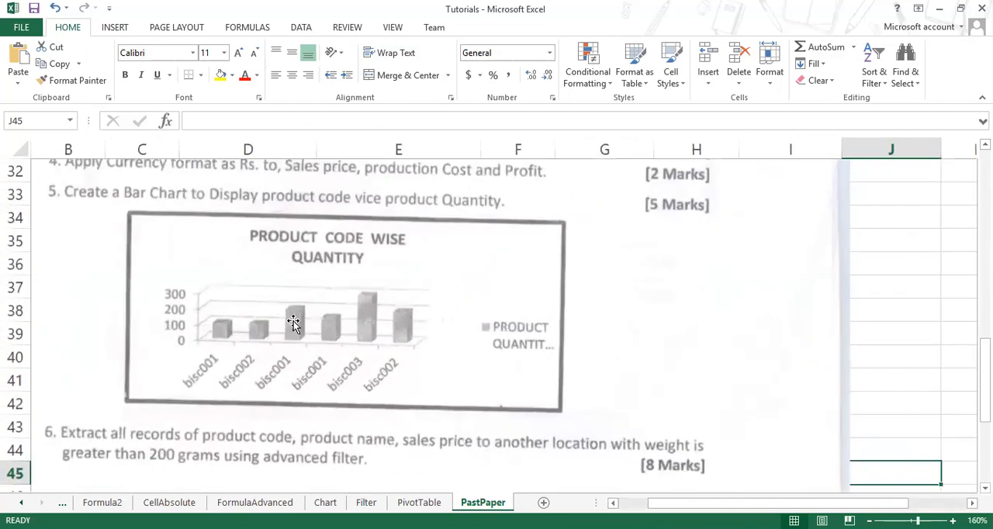
pyautogui.scroll(-3, 293, 327)
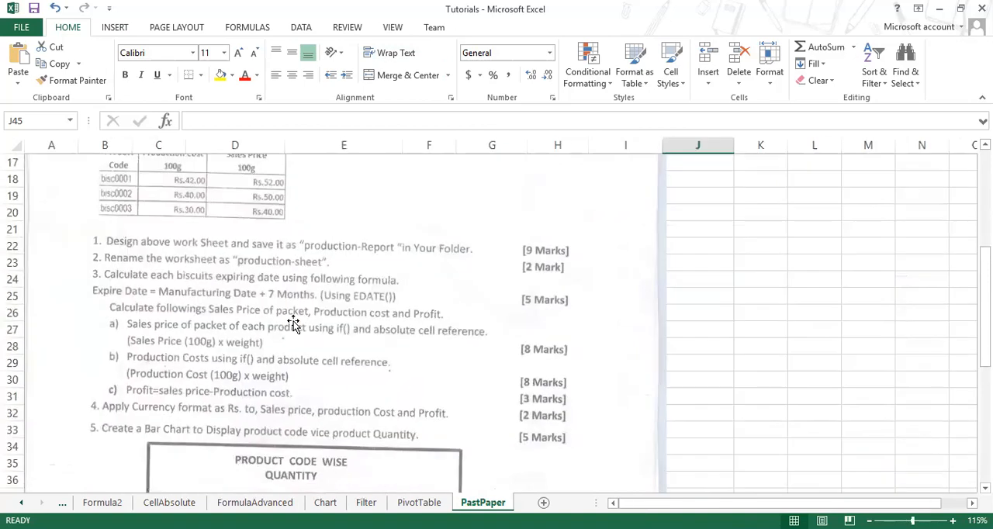
pyautogui.scroll(5, 293, 324)
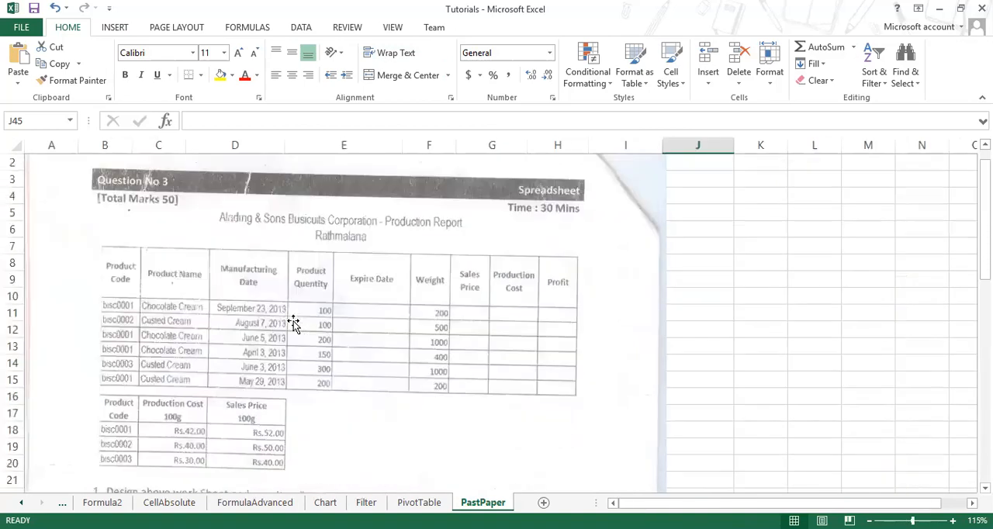
pyautogui.scroll(-2, 295, 327)
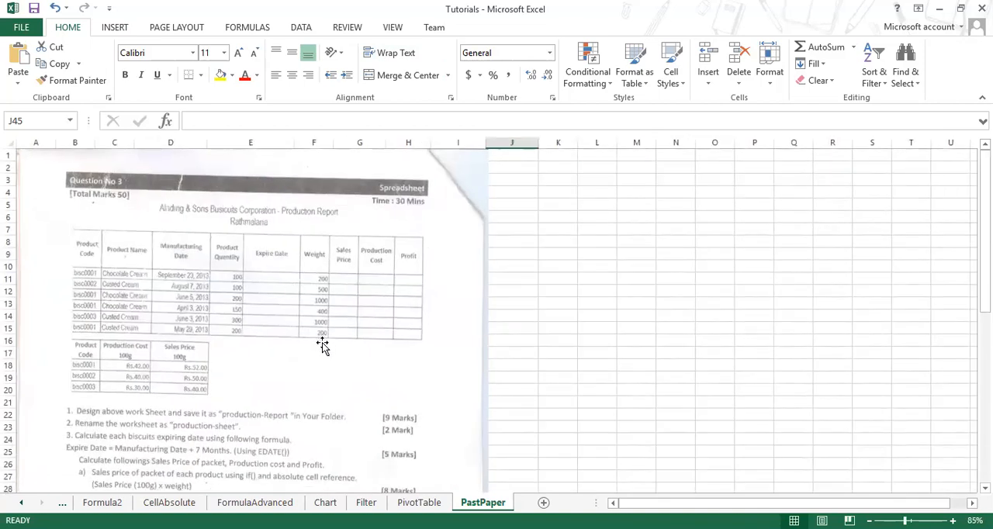
pyautogui.scroll(-9, 324, 343)
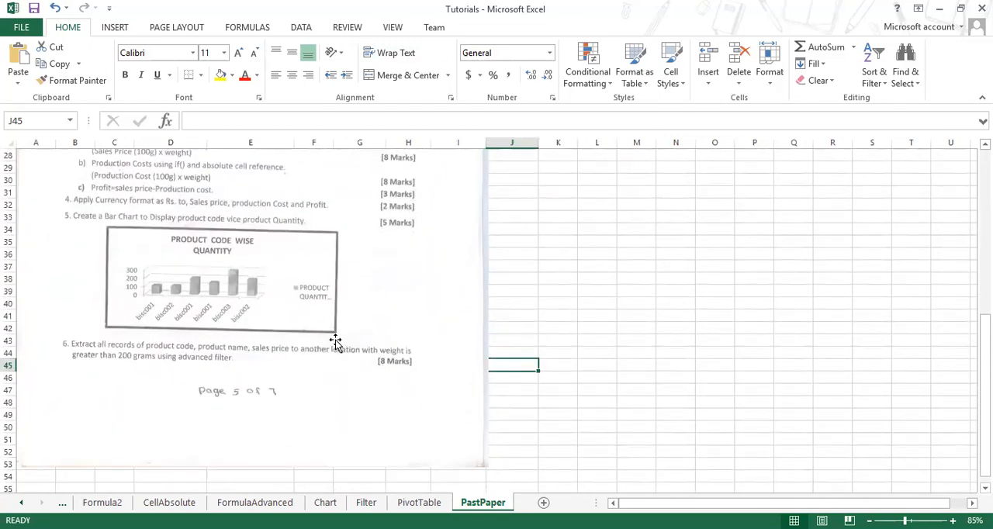
pyautogui.scroll(4, 338, 342)
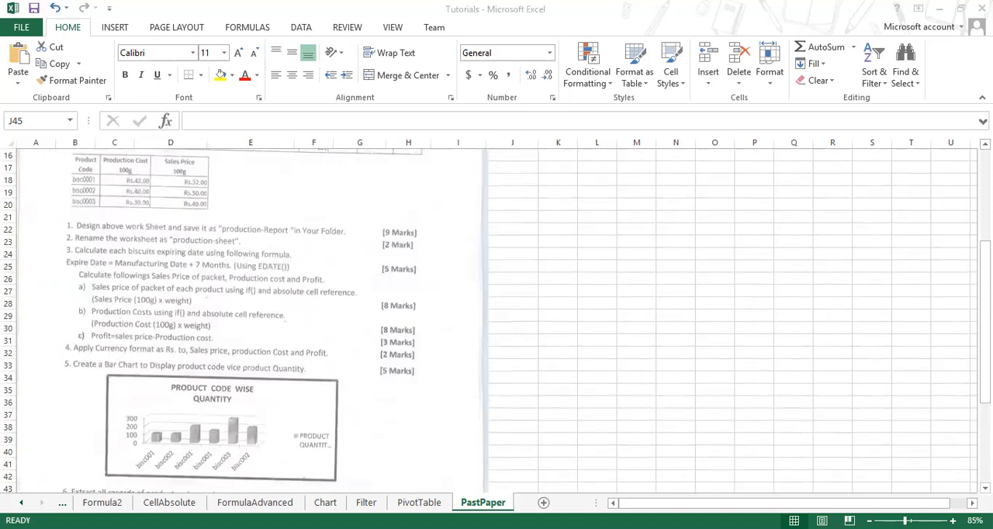
pyautogui.scroll(5, 458, 337)
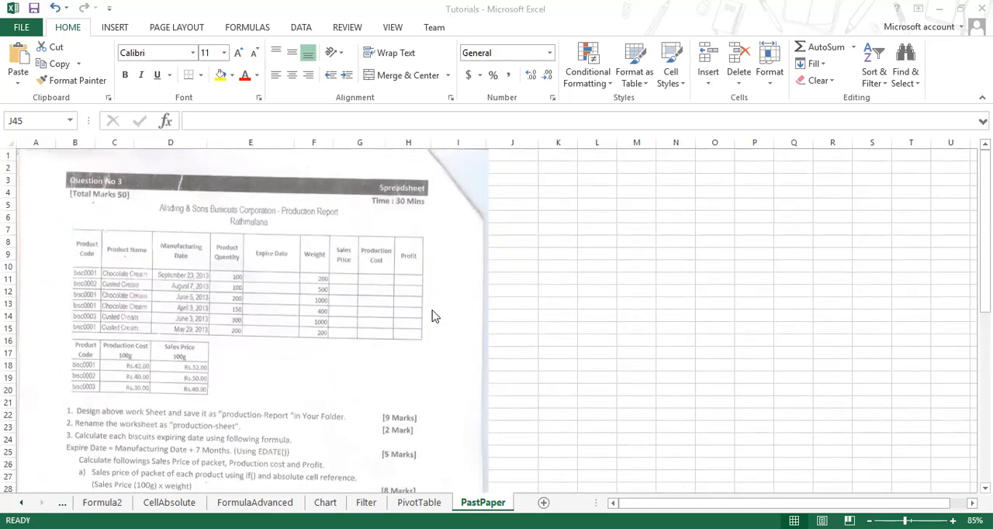
pyautogui.scroll(-7, 433, 316)
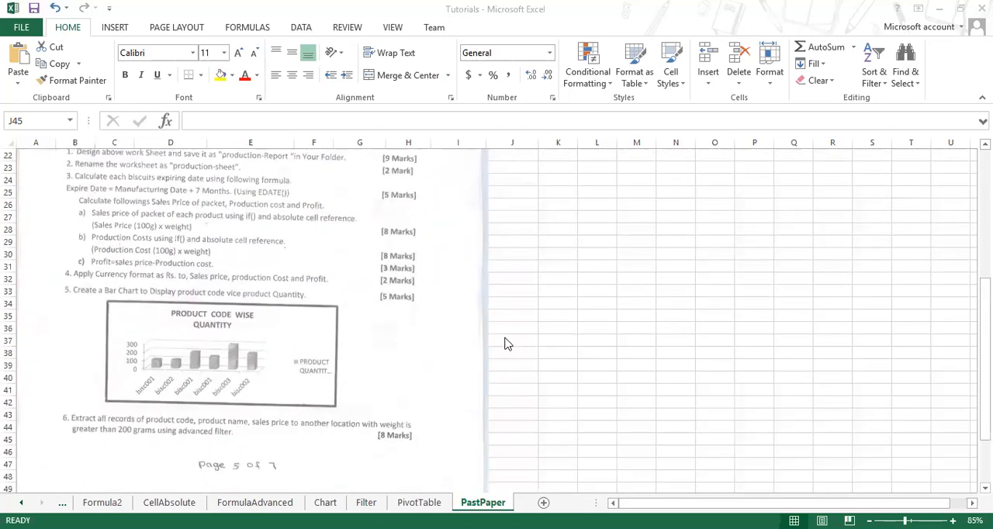